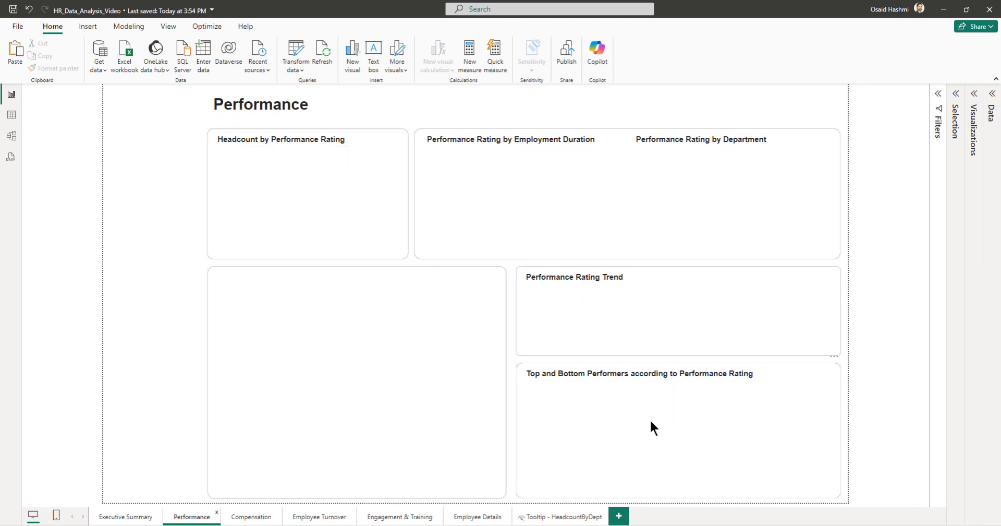
Step: Look over the empty Compensation, Employee Turnover and Performance report pages
{"action": "left_click", "coordinate": [253, 516]}
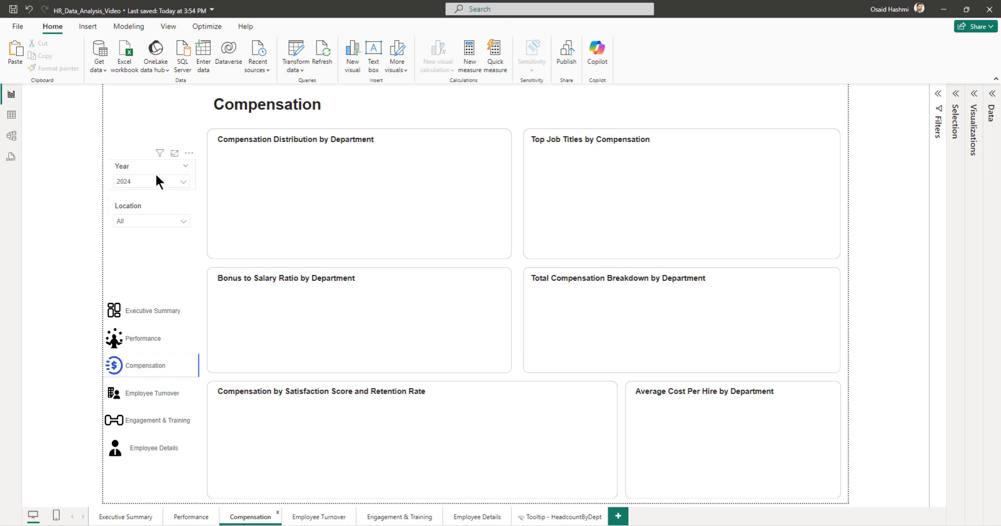
{"action": "left_click", "coordinate": [322, 516]}
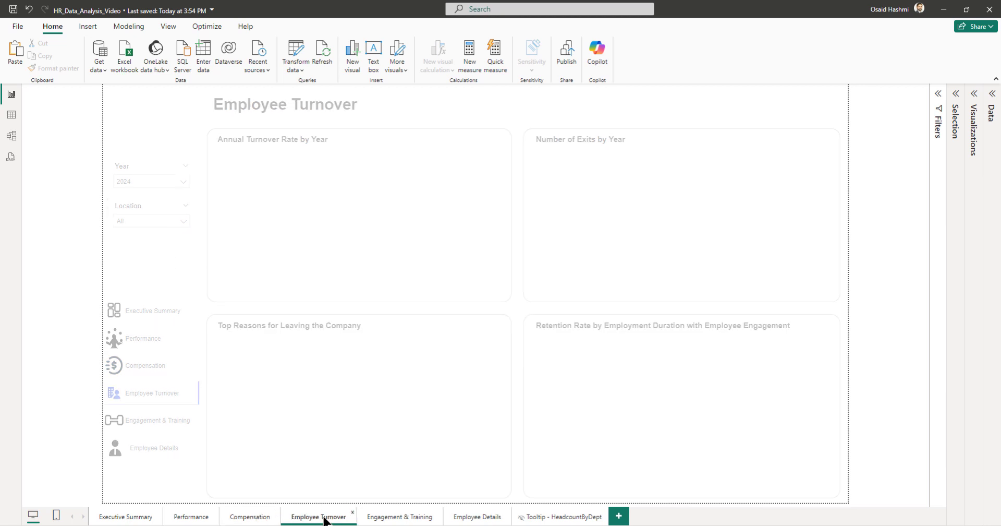
{"action": "left_click", "coordinate": [189, 516]}
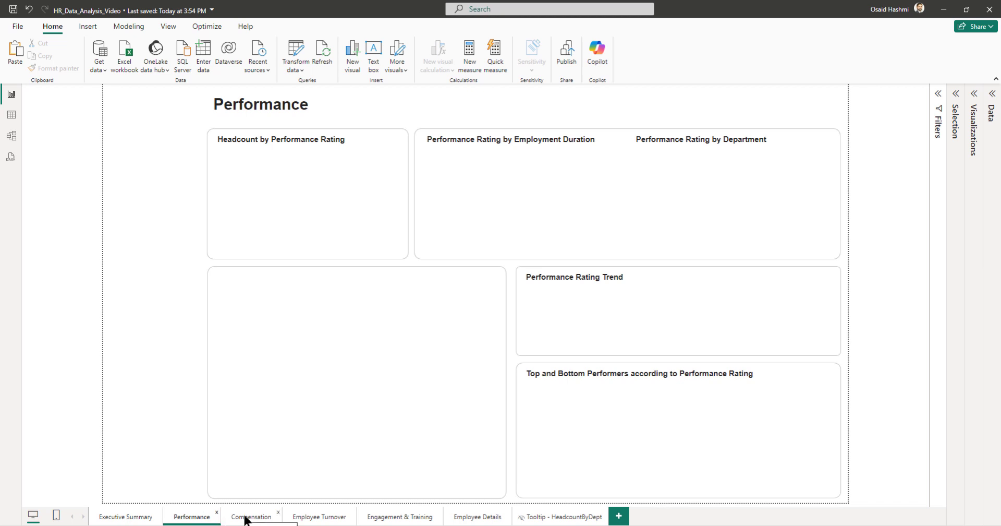
Step: Copy the Year and Location slicers and the six navigation buttons from Executive Summary to the Performance page, keeping them in sync
{"action": "left_click", "coordinate": [127, 517]}
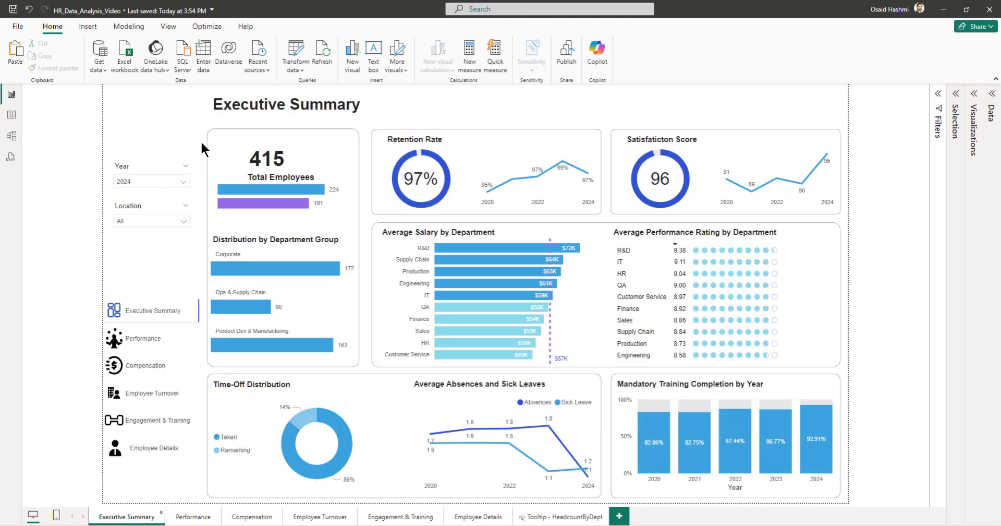
{"action": "left_click_drag", "start_coordinate": [202, 140], "coordinate": [88, 474]}
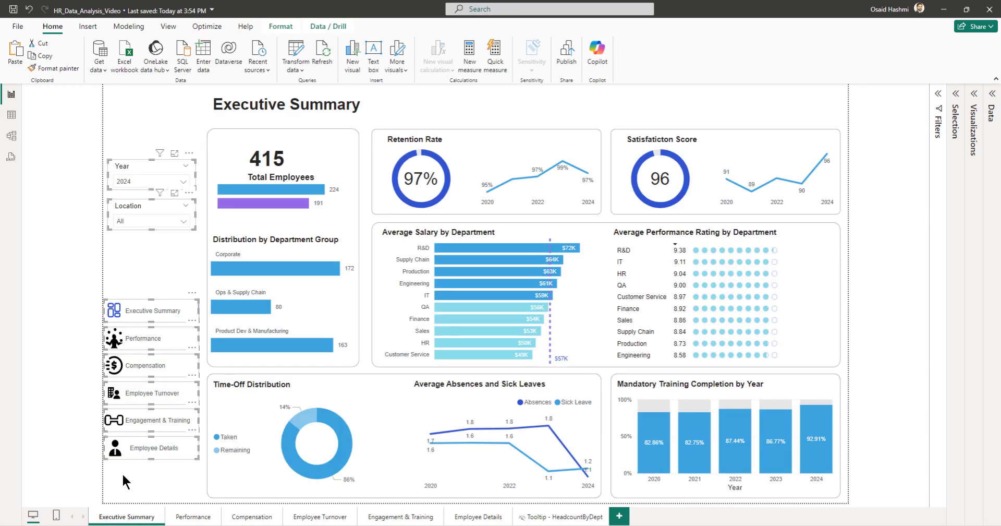
{"action": "left_click", "coordinate": [180, 518]}
{"action": "key", "text": "ctrl+v"}
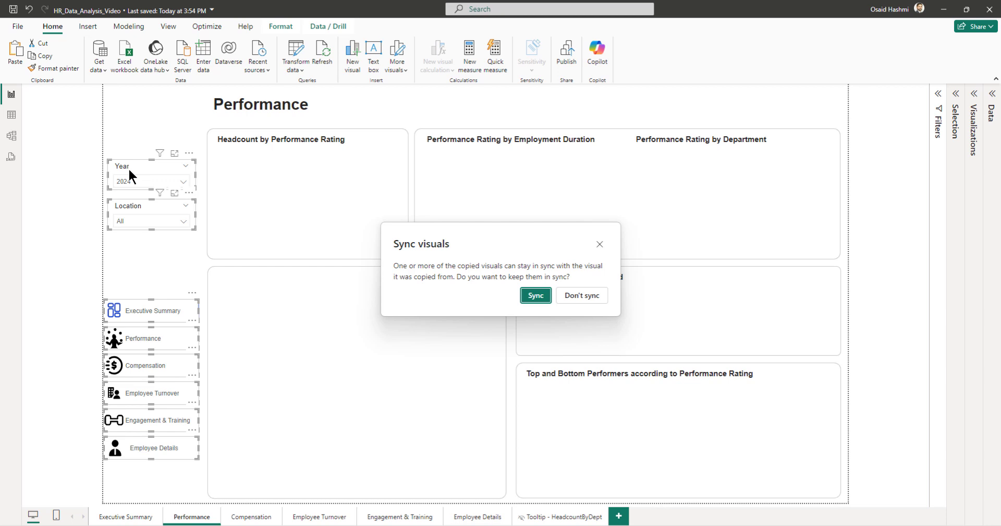
{"action": "left_click", "coordinate": [535, 296]}
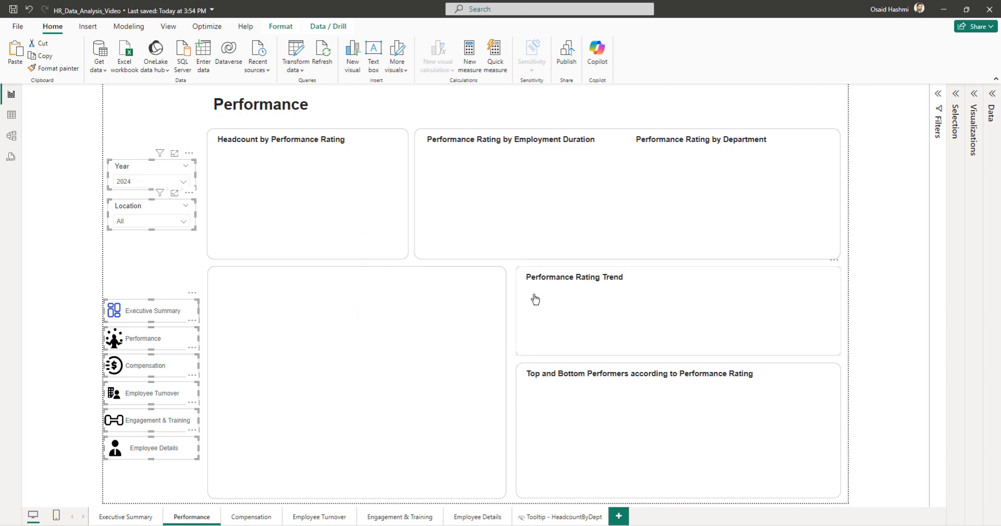
{"action": "left_click", "coordinate": [202, 273]}
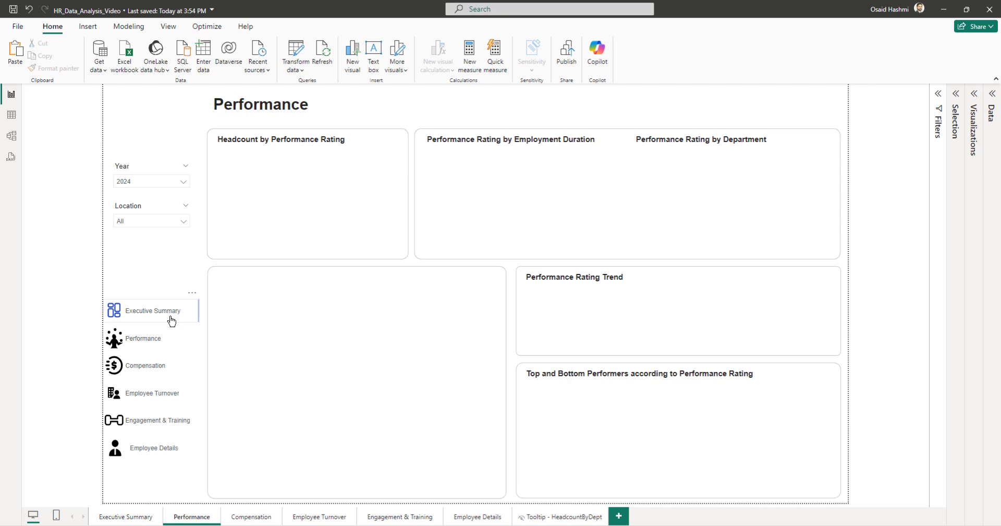
Step: Replace the Executive Summary button's default-state fill image with Summary_normal.svg and set its image fit to Fit
{"action": "left_click", "coordinate": [974, 104]}
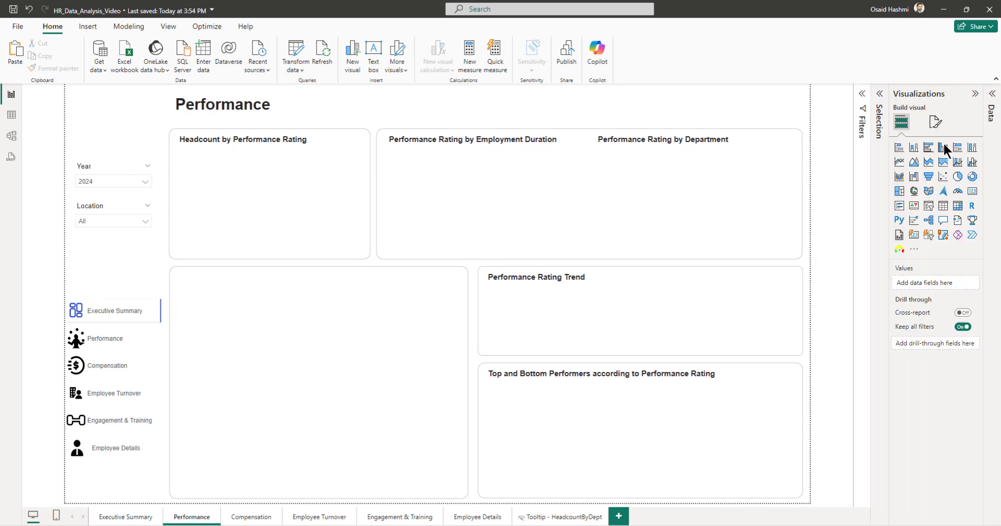
{"action": "left_click", "coordinate": [124, 319]}
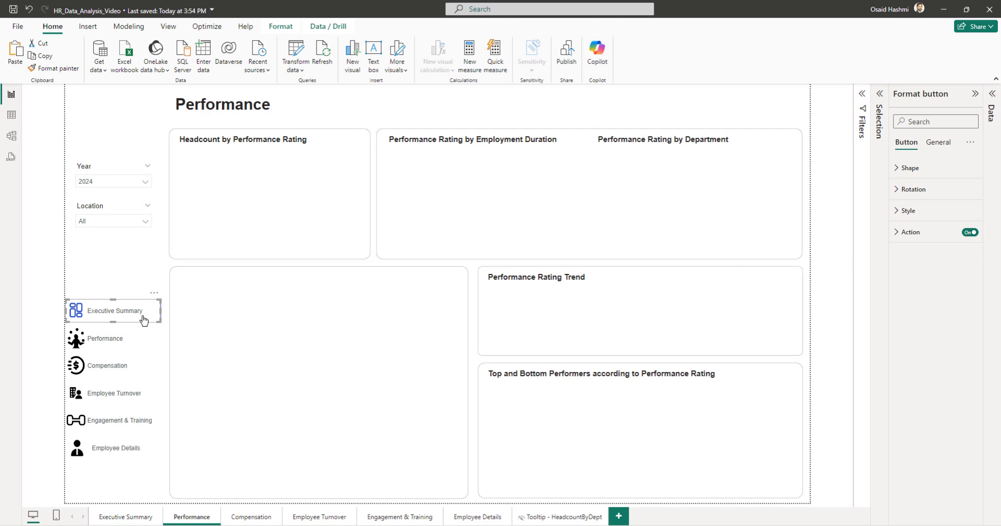
{"action": "left_click", "coordinate": [893, 217]}
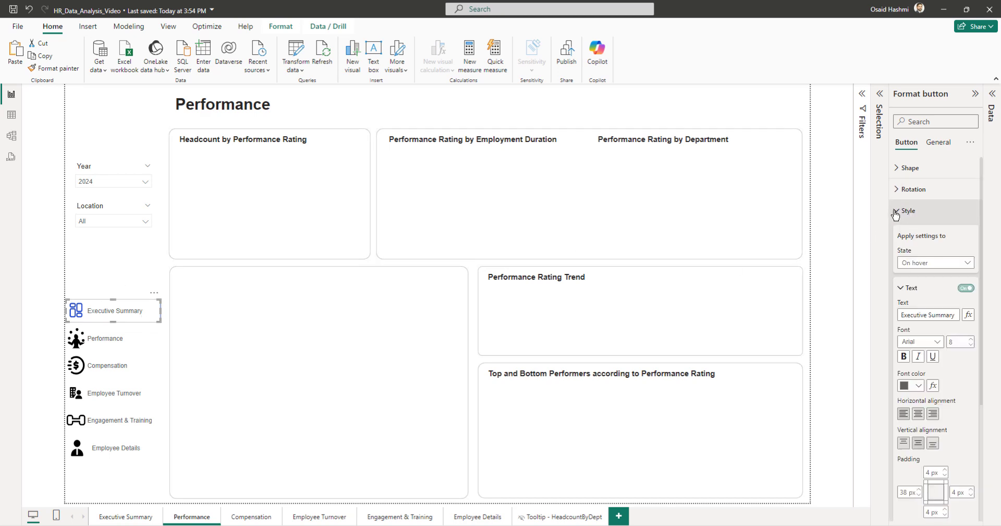
{"action": "left_click", "coordinate": [963, 262]}
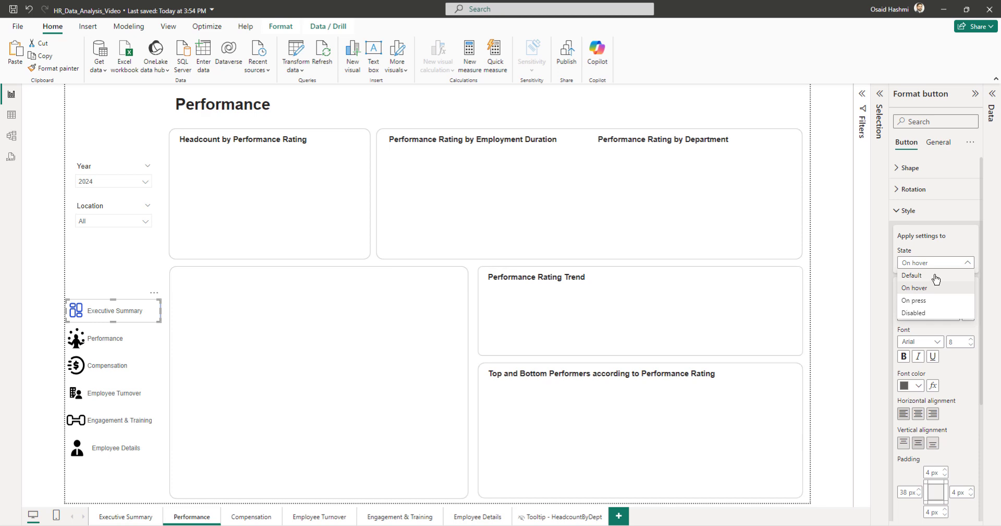
{"action": "left_click", "coordinate": [942, 276]}
{"action": "scroll", "coordinate": [960, 375], "scroll_direction": "down", "scroll_amount": 3}
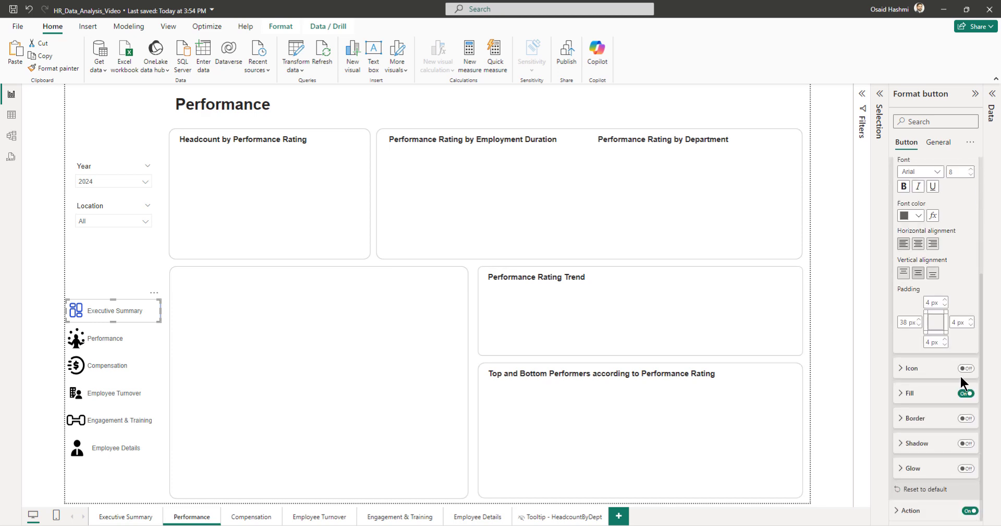
{"action": "left_click", "coordinate": [897, 392]}
{"action": "scroll", "coordinate": [959, 373], "scroll_direction": "down", "scroll_amount": 2}
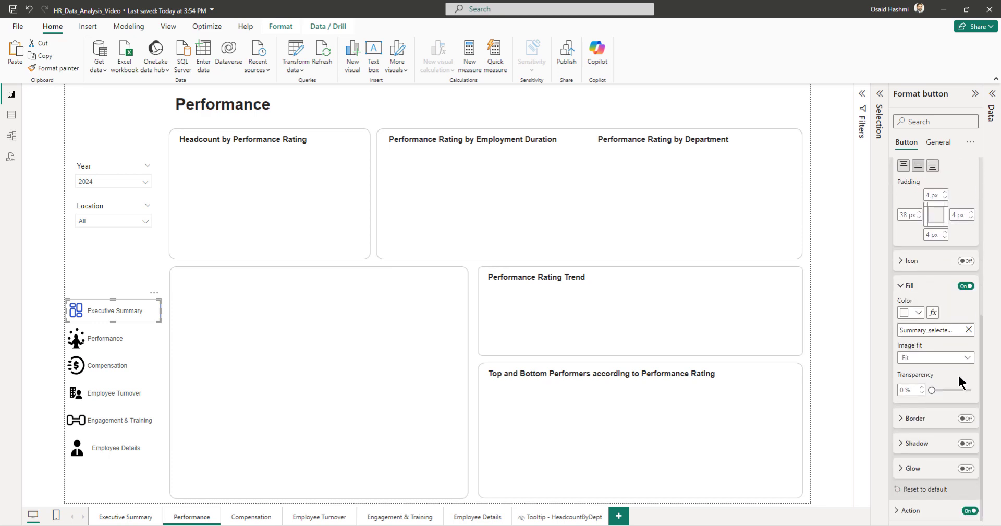
{"action": "left_click", "coordinate": [969, 330]}
{"action": "left_click", "coordinate": [968, 329]}
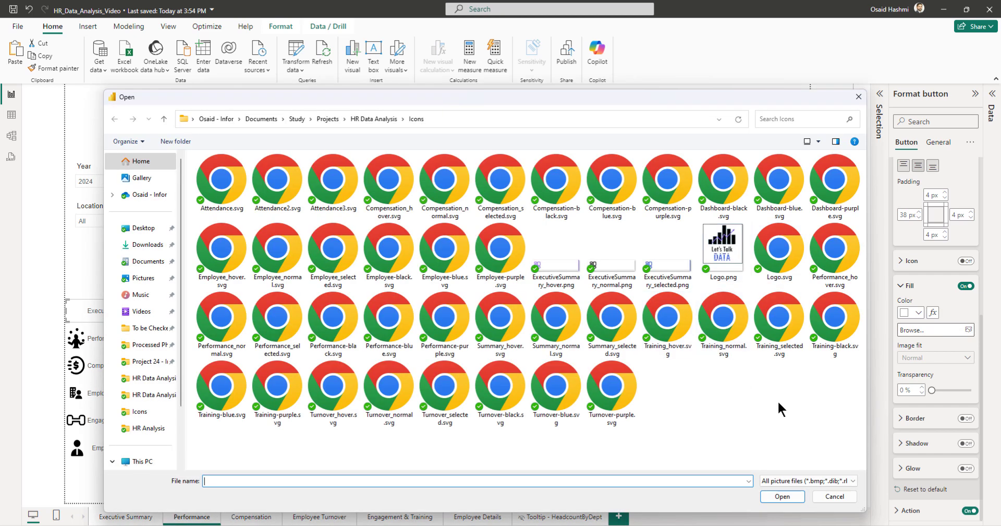
{"action": "left_click", "coordinate": [556, 319]}
{"action": "left_click", "coordinate": [782, 496]}
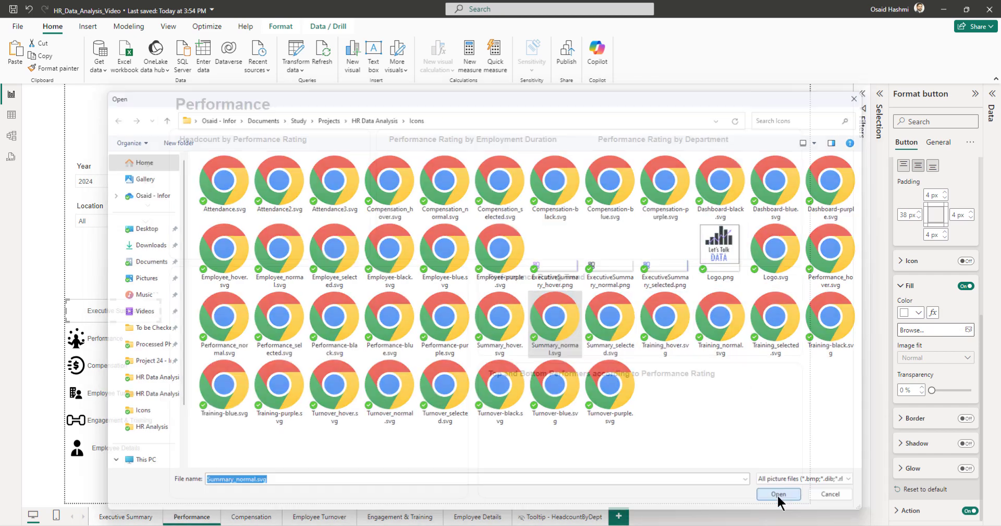
{"action": "left_click", "coordinate": [908, 359]}
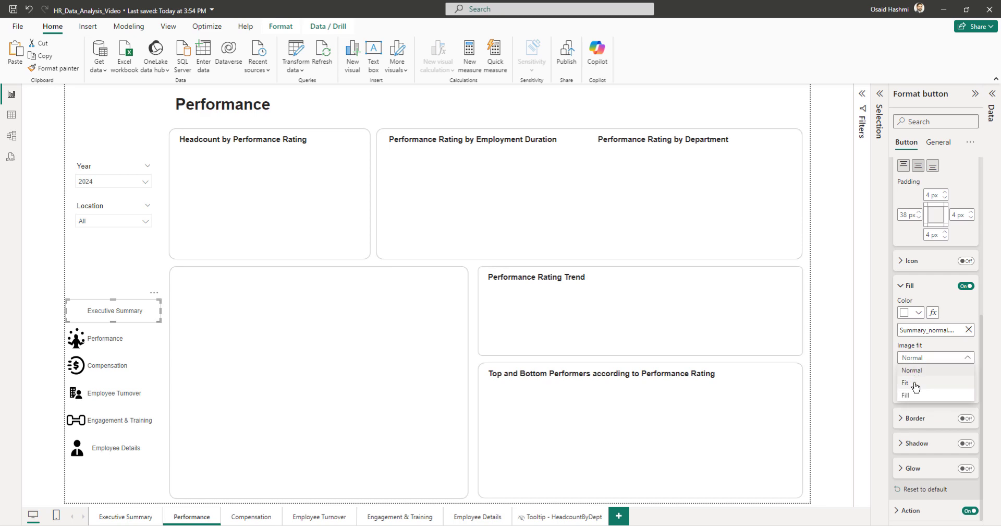
{"action": "left_click", "coordinate": [908, 383]}
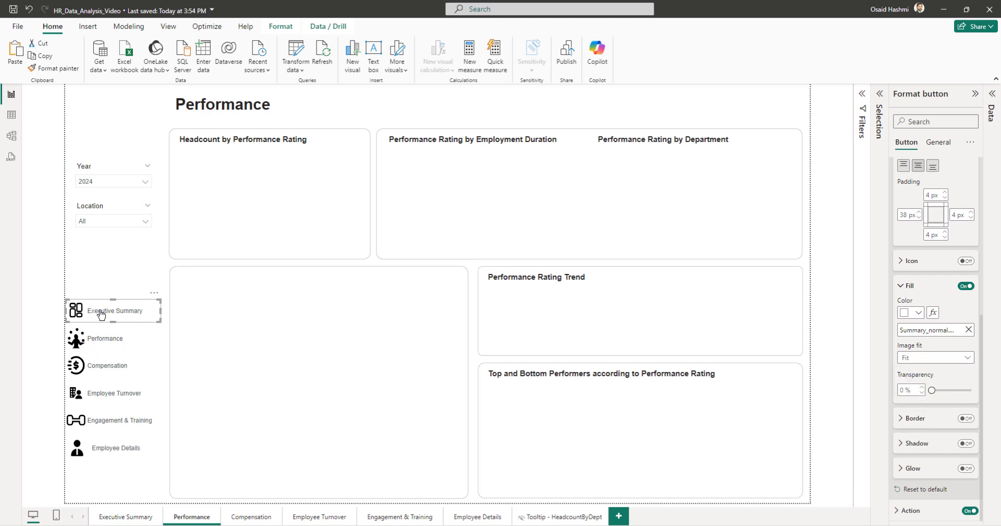
Step: Replace the Executive Summary button's on-hover fill image with Summary_hover.svg and set its image fit to Fit
{"action": "scroll", "coordinate": [938, 346], "scroll_direction": "up", "scroll_amount": 5}
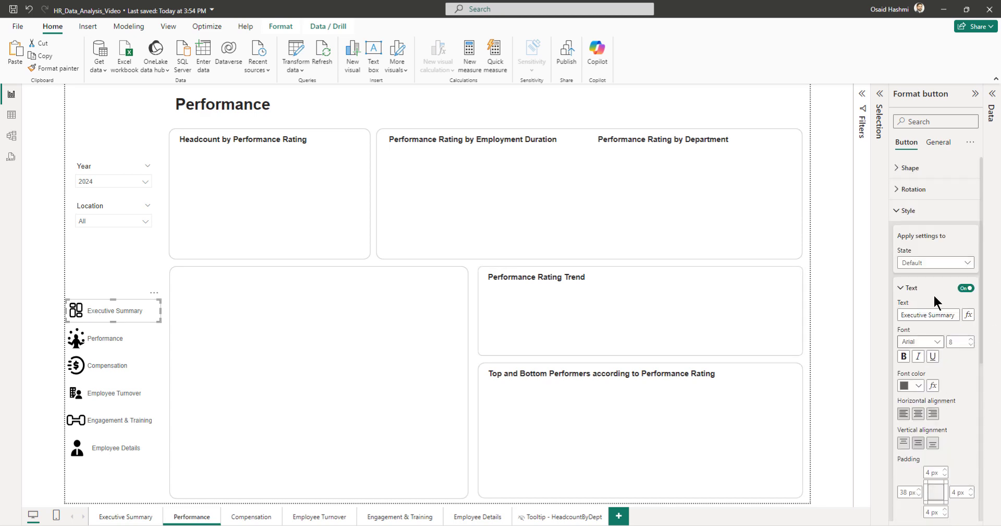
{"action": "left_click", "coordinate": [923, 265]}
{"action": "left_click", "coordinate": [926, 284]}
{"action": "scroll", "coordinate": [929, 294], "scroll_direction": "down", "scroll_amount": 5}
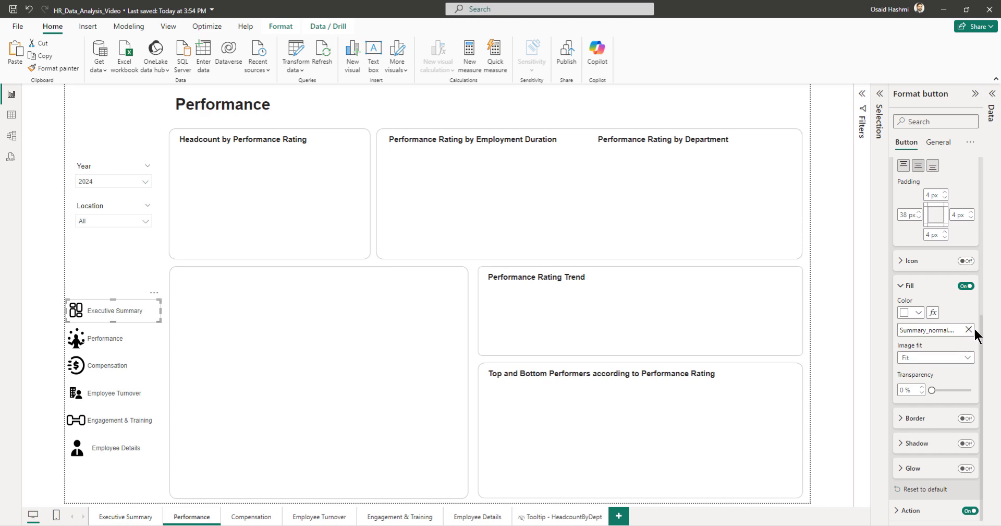
{"action": "left_click", "coordinate": [968, 329]}
{"action": "left_click", "coordinate": [968, 330]}
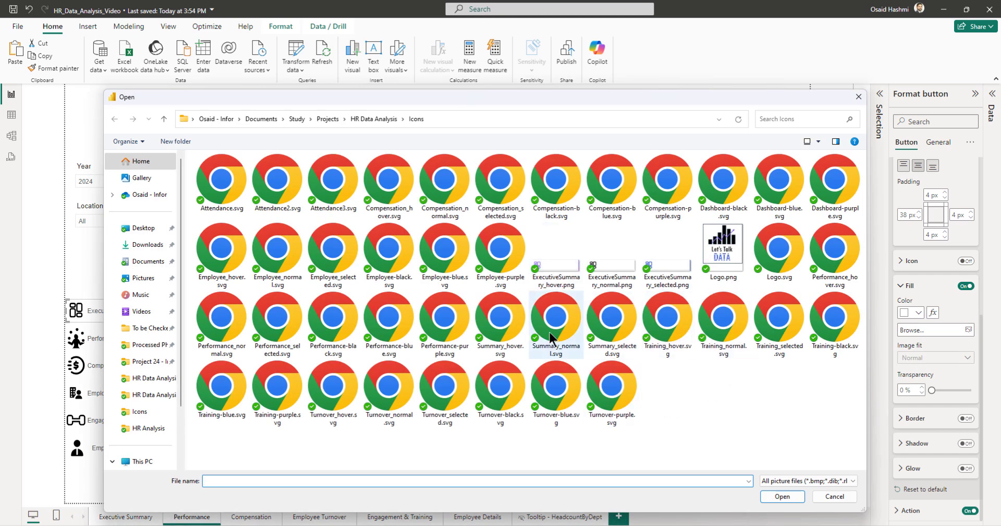
{"action": "left_click", "coordinate": [496, 336]}
{"action": "left_click", "coordinate": [782, 496]}
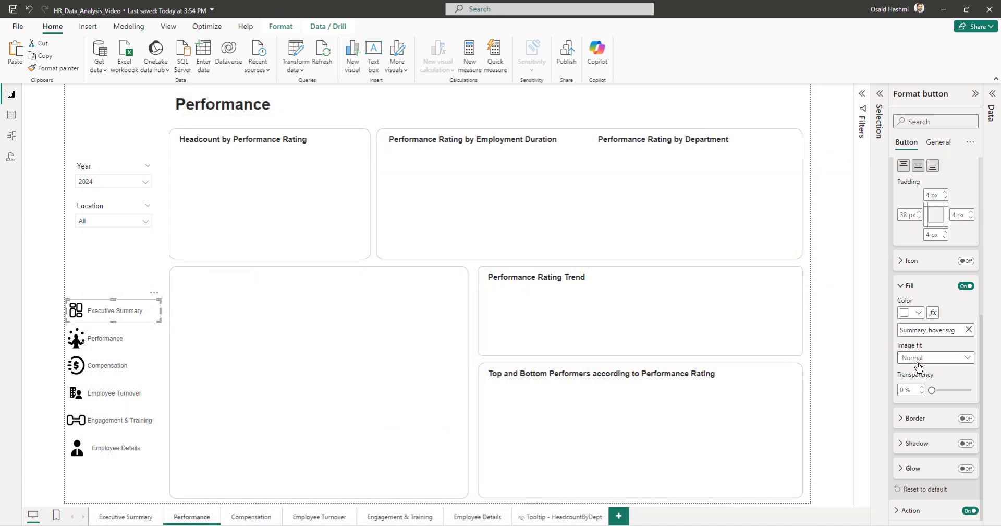
{"action": "left_click", "coordinate": [918, 357]}
{"action": "left_click", "coordinate": [908, 382]}
Step: Set the destination page for the Executive Summary button's page navigation action
{"action": "left_click", "coordinate": [916, 513]}
{"action": "scroll", "coordinate": [934, 462], "scroll_direction": "down", "scroll_amount": 3}
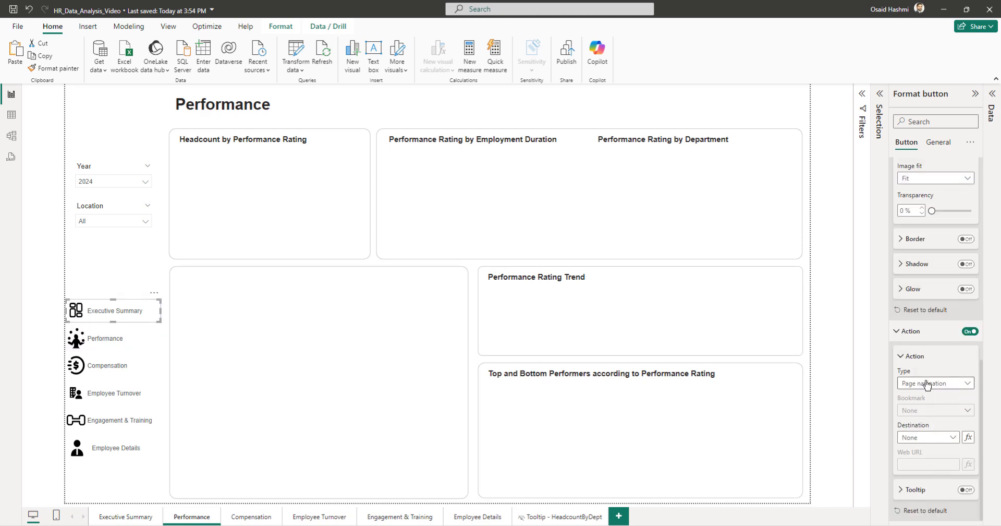
{"action": "left_click", "coordinate": [932, 436]}
{"action": "left_click", "coordinate": [928, 461]}
Step: Replace the Performance button's default-state fill image with Performance_selected.svg and set its image fit to Fit
{"action": "left_click", "coordinate": [100, 341]}
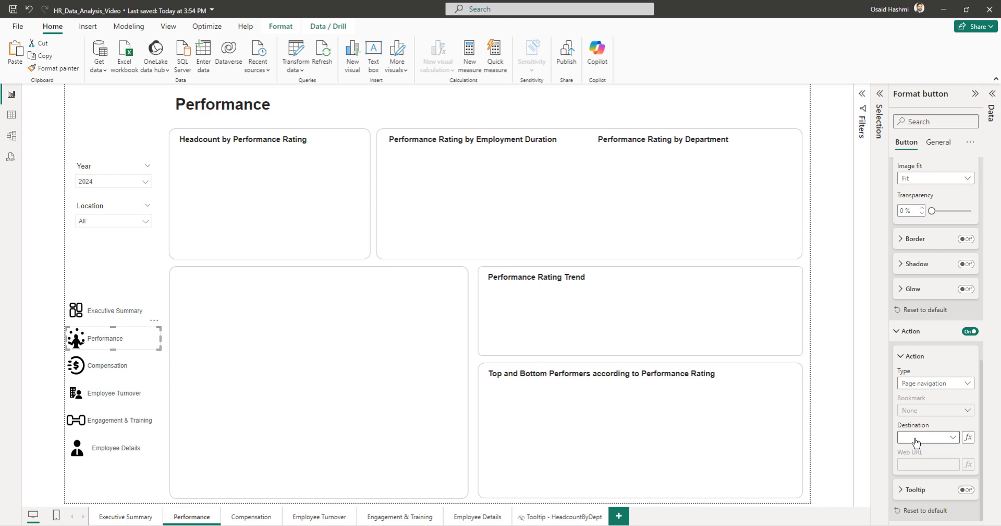
{"action": "scroll", "coordinate": [944, 443], "scroll_direction": "up", "scroll_amount": 4}
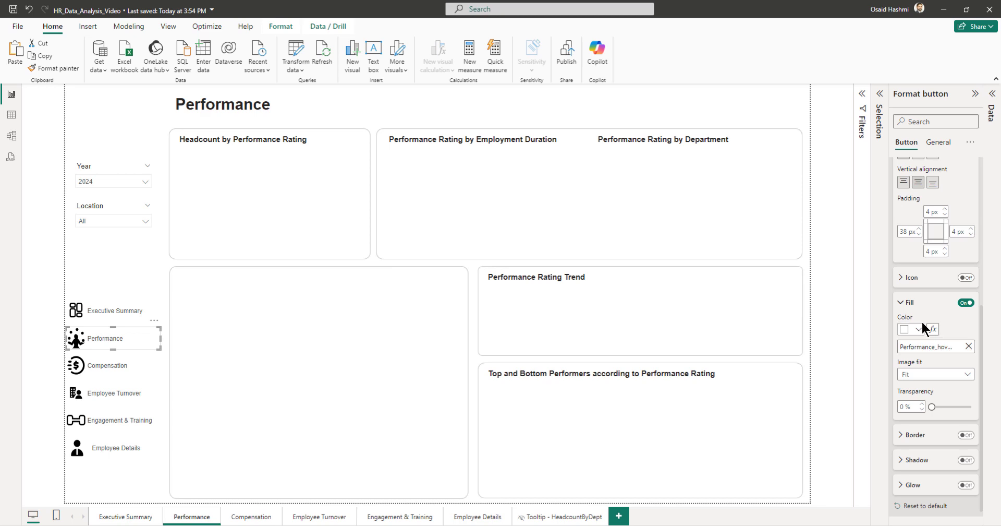
{"action": "scroll", "coordinate": [933, 323], "scroll_direction": "up", "scroll_amount": 5}
{"action": "left_click", "coordinate": [918, 263]}
{"action": "left_click", "coordinate": [923, 275]}
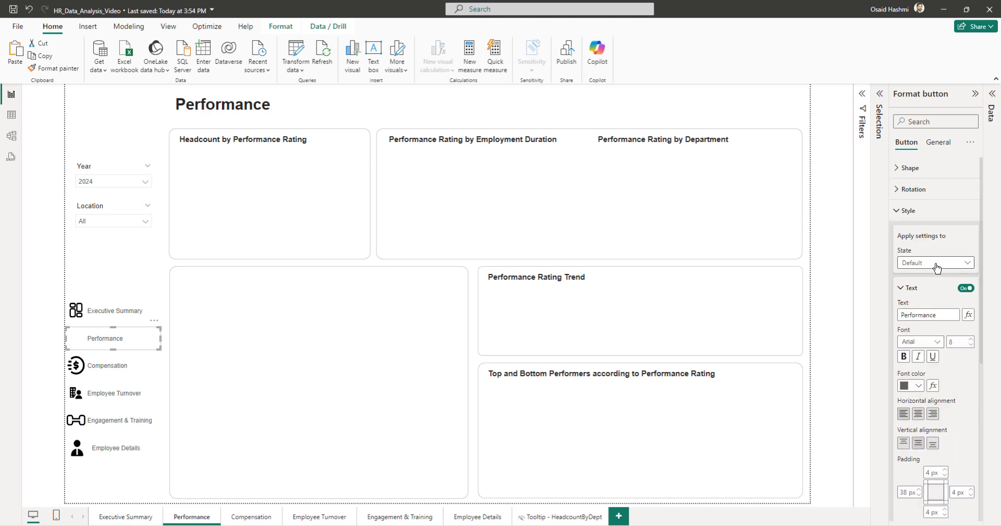
{"action": "scroll", "coordinate": [937, 269], "scroll_direction": "down", "scroll_amount": 5}
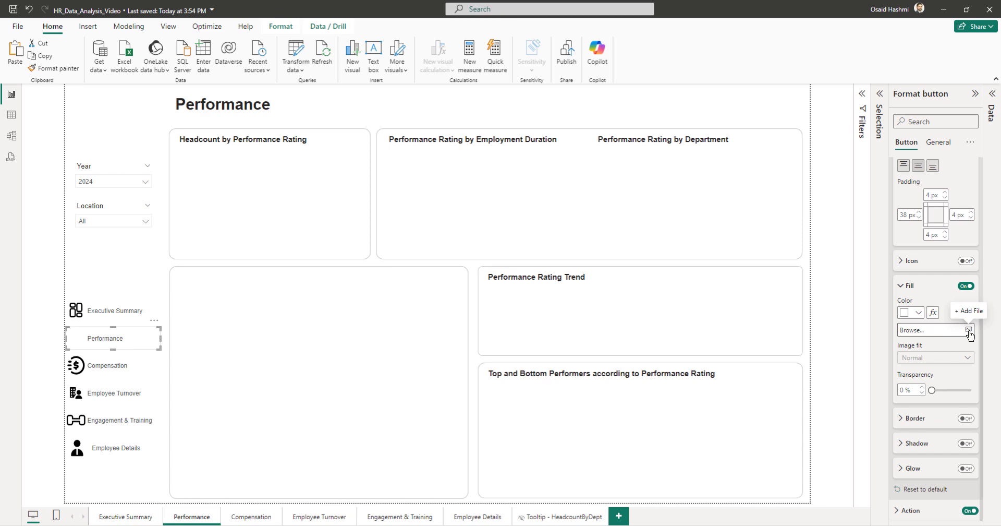
{"action": "left_click", "coordinate": [969, 330]}
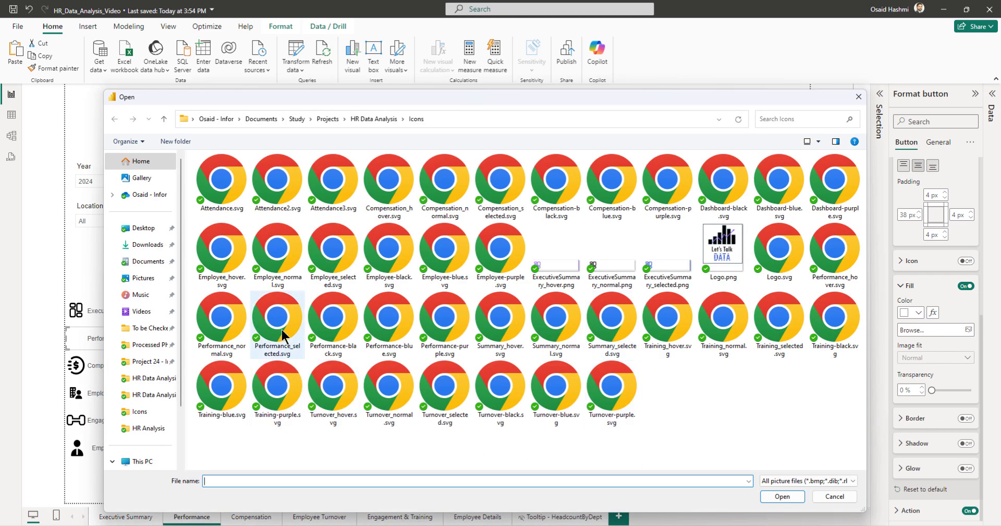
{"action": "left_click", "coordinate": [278, 334]}
{"action": "left_click", "coordinate": [782, 496]}
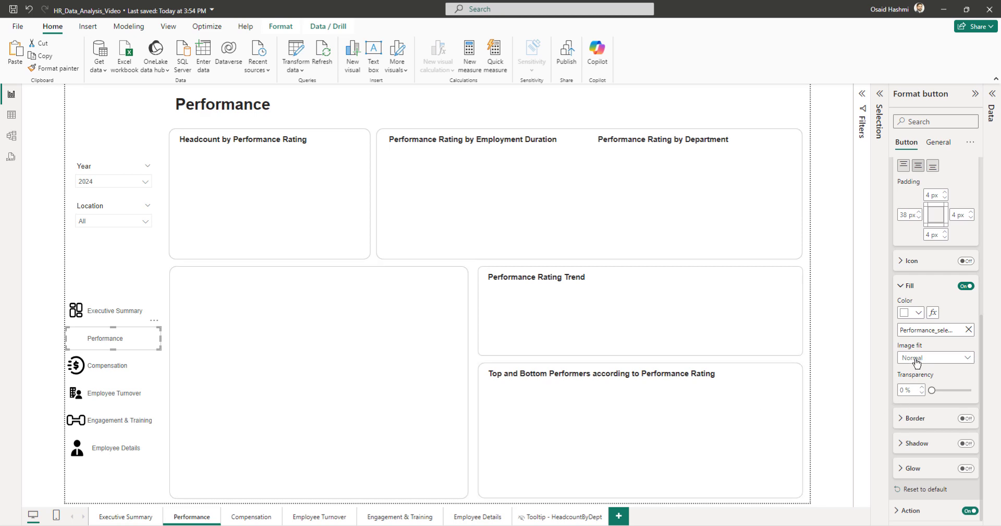
{"action": "left_click", "coordinate": [917, 358]}
{"action": "left_click", "coordinate": [910, 384]}
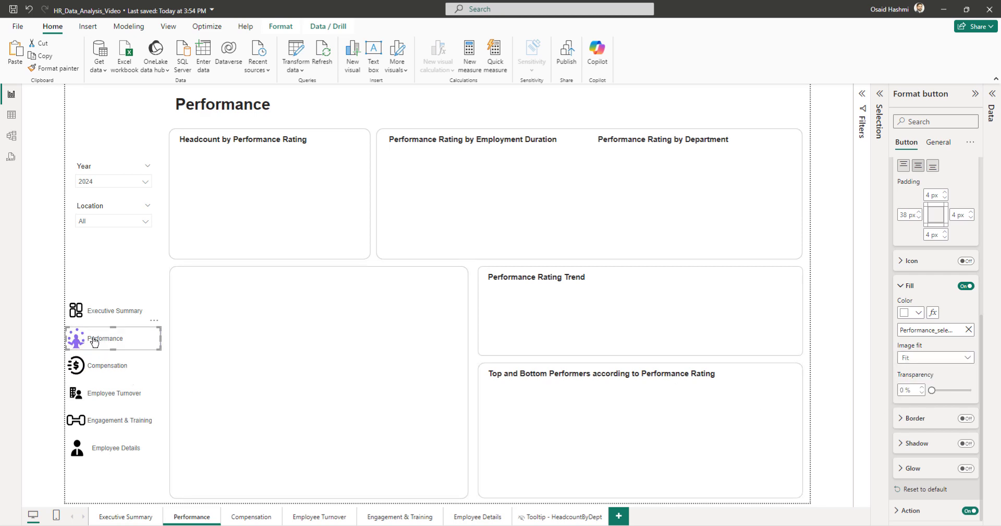
Step: Replace the Performance button's on-hover fill image with Performance_selected.svg and set its image fit to Fit
{"action": "scroll", "coordinate": [975, 361], "scroll_direction": "up", "scroll_amount": 5}
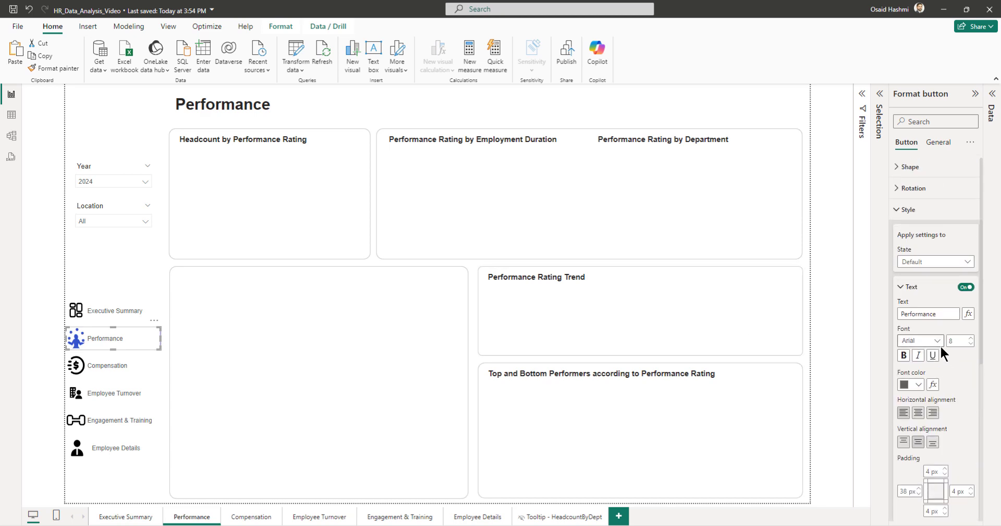
{"action": "left_click", "coordinate": [919, 266]}
{"action": "left_click", "coordinate": [920, 286]}
{"action": "scroll", "coordinate": [939, 365], "scroll_direction": "down", "scroll_amount": 5}
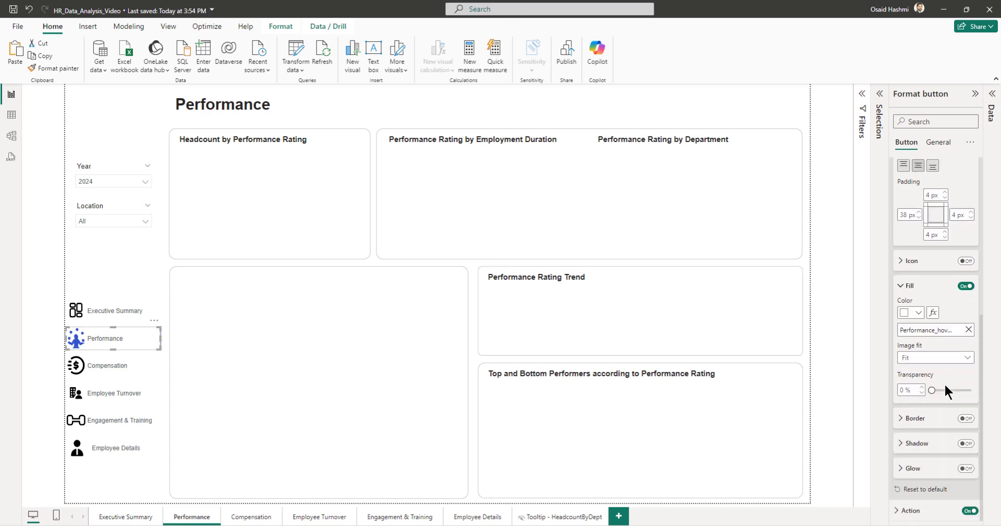
{"action": "left_click", "coordinate": [969, 329]}
{"action": "left_click", "coordinate": [969, 329]}
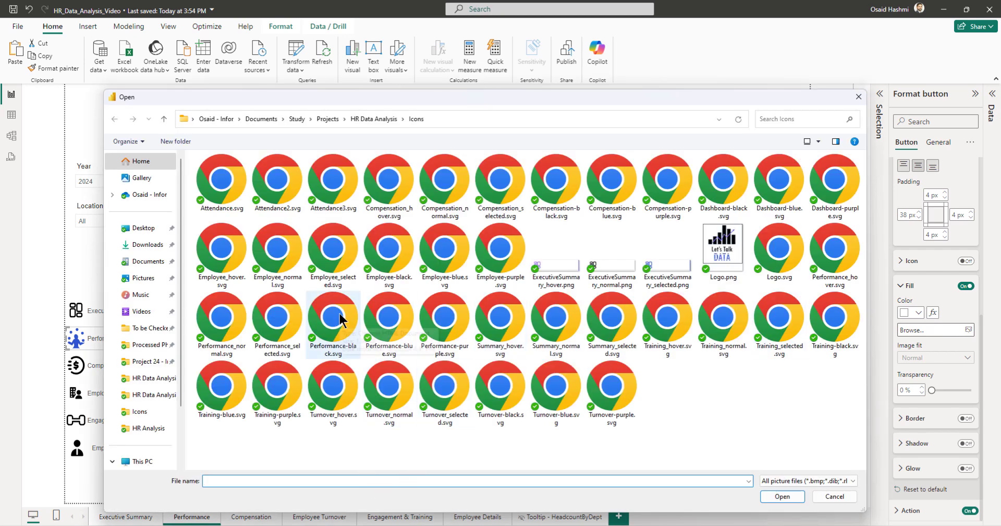
{"action": "left_click", "coordinate": [271, 318]}
{"action": "left_click", "coordinate": [780, 496]}
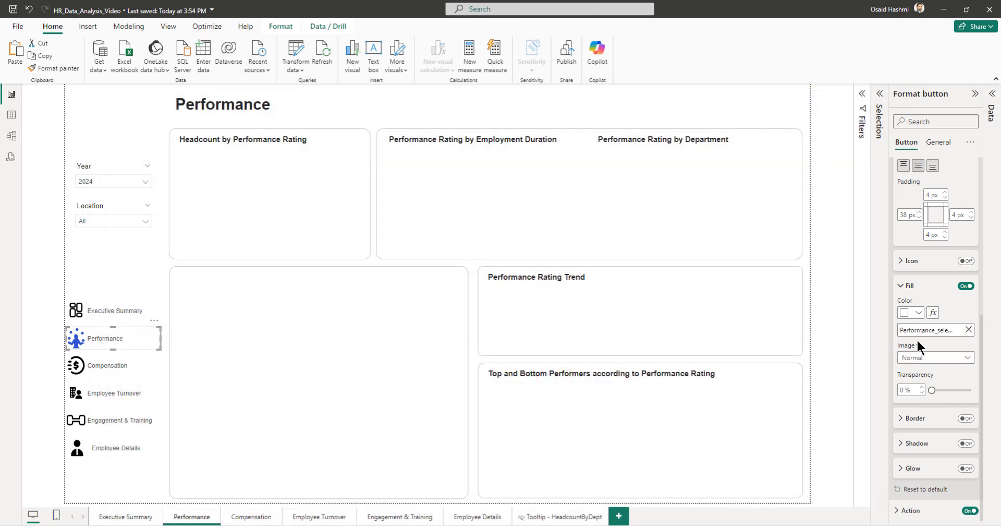
{"action": "left_click", "coordinate": [918, 357]}
{"action": "left_click", "coordinate": [910, 377]}
Step: Review the Compensation, Employee Turnover and Engagement & Training pages, ending on the Performance page
{"action": "left_click", "coordinate": [241, 518]}
{"action": "left_click", "coordinate": [319, 516]}
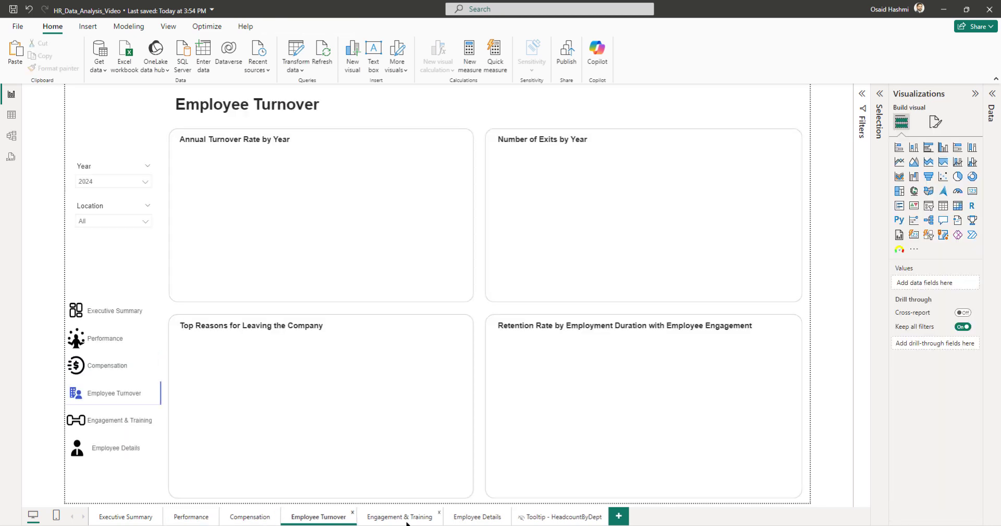
{"action": "left_click", "coordinate": [400, 517]}
{"action": "left_click", "coordinate": [188, 517]}
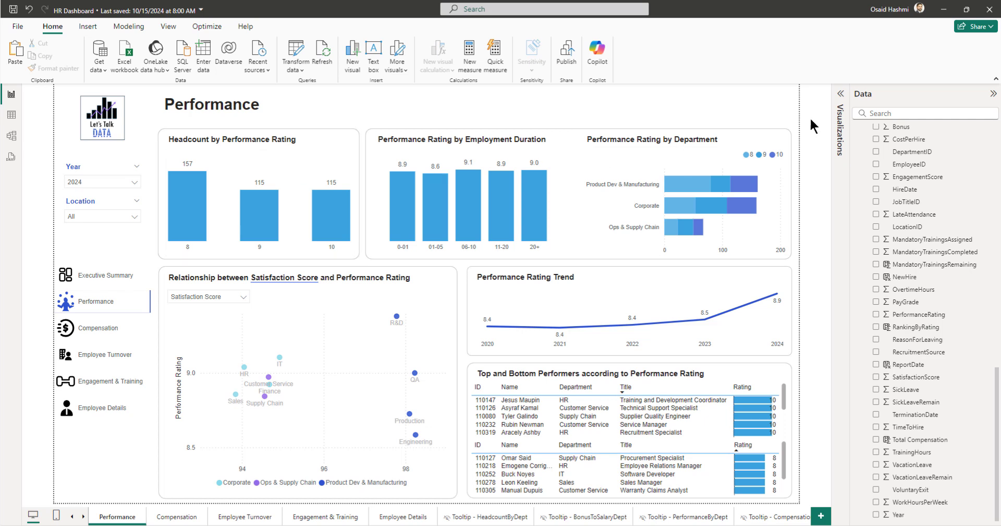
Step: In the finished HR Dashboard report, inspect the tooltips of the Performance Rating by Employment Duration and by Department charts
{"action": "left_click", "coordinate": [993, 94]}
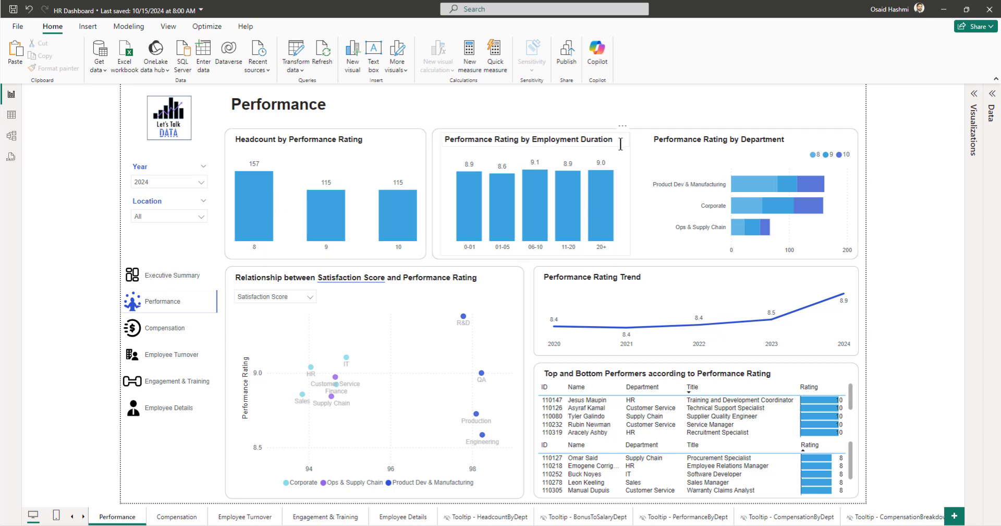
{"action": "mouse_move", "coordinate": [465, 225]}
{"action": "mouse_move", "coordinate": [746, 183]}
{"action": "mouse_move", "coordinate": [812, 210]}
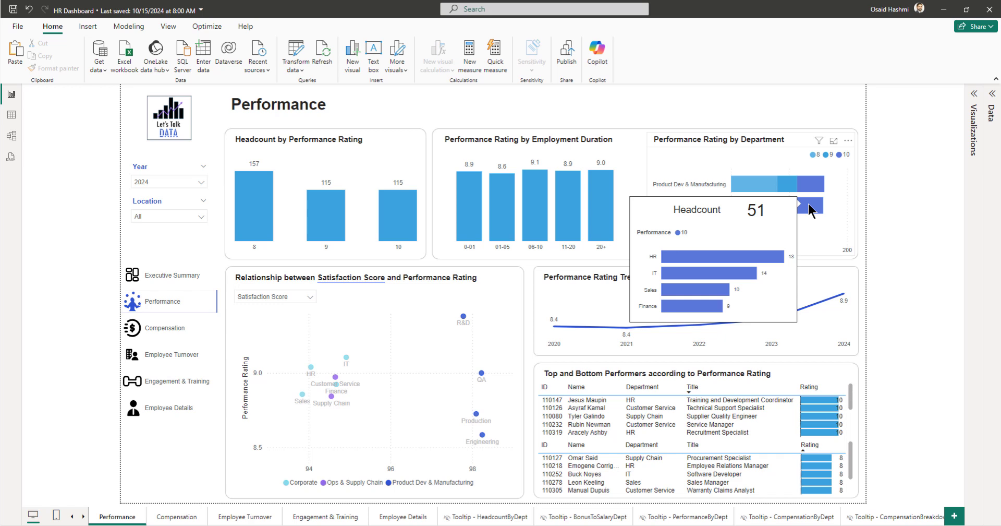
{"action": "mouse_move", "coordinate": [777, 212]}
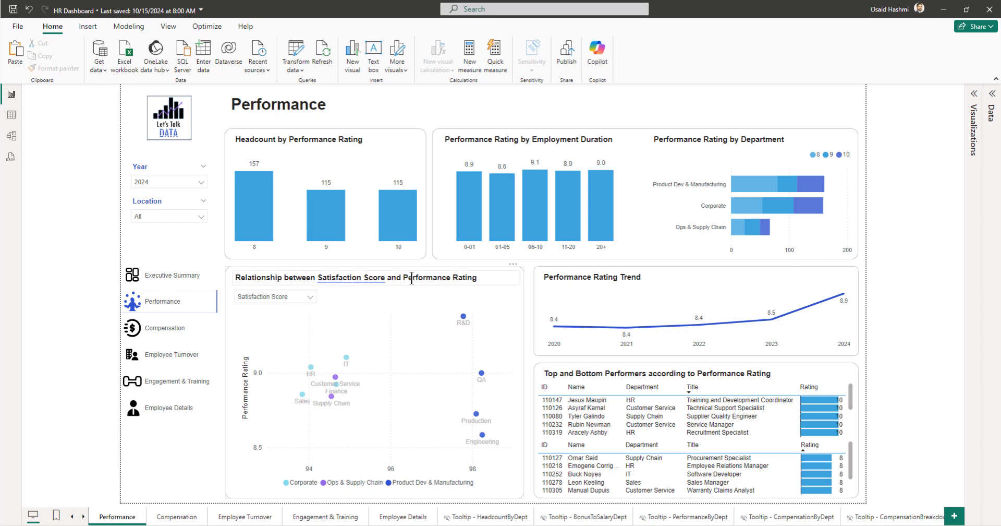
Step: Compare the Performance Rating scatter chart using Satisfaction Score, Engagement Score and Overtime as its metric
{"action": "left_click", "coordinate": [259, 297]}
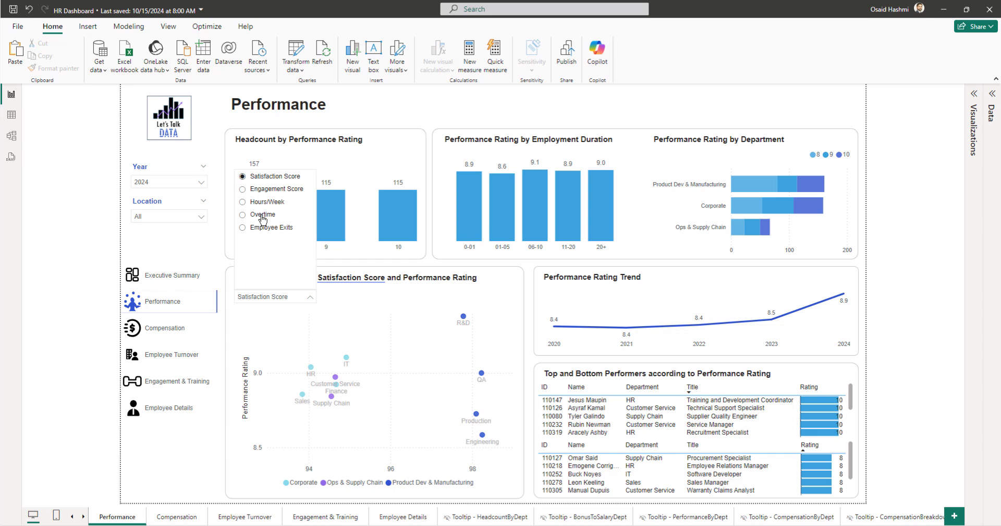
{"action": "left_click", "coordinate": [266, 176]}
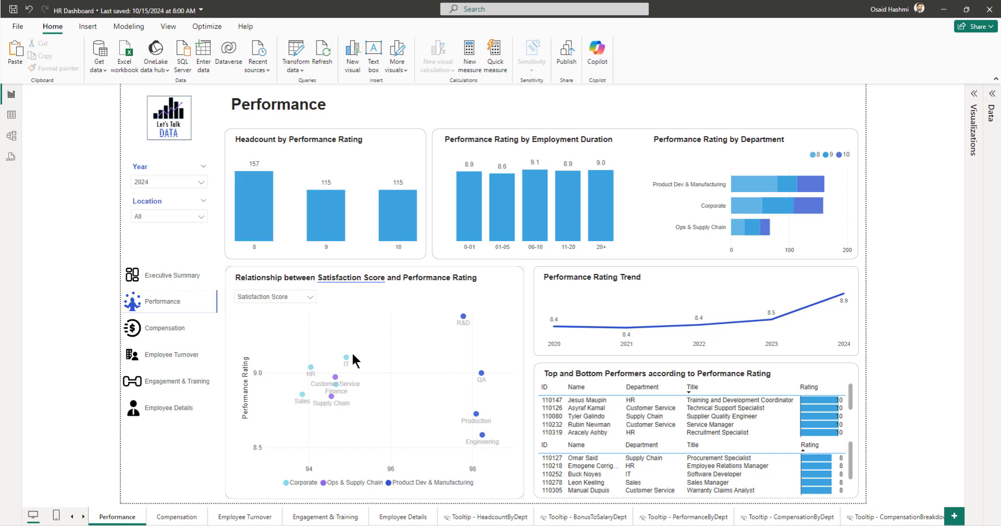
{"action": "mouse_move", "coordinate": [464, 318]}
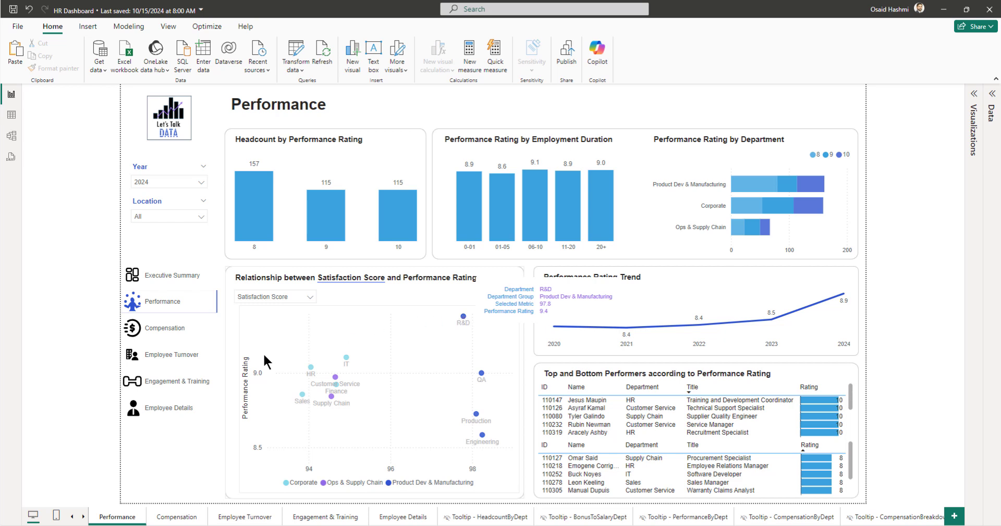
{"action": "left_click", "coordinate": [282, 296]}
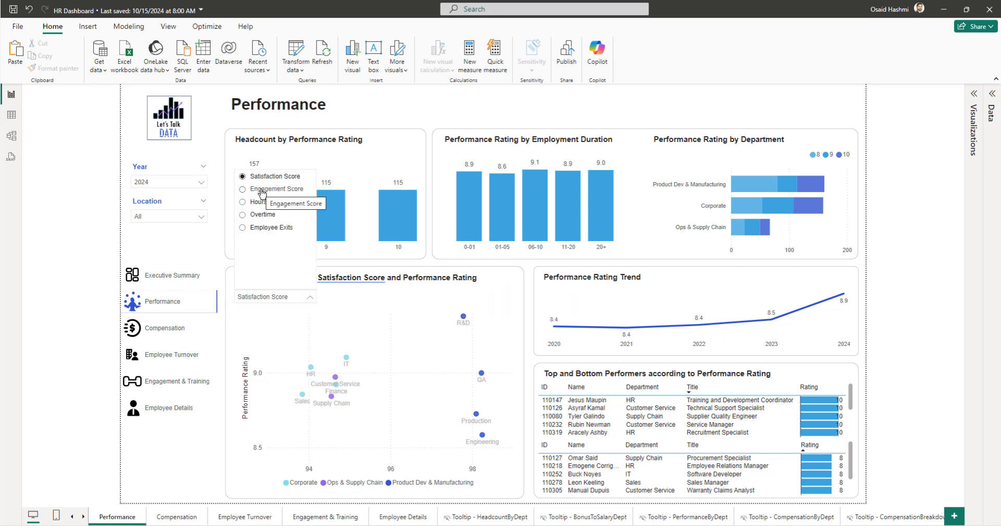
{"action": "left_click", "coordinate": [266, 202]}
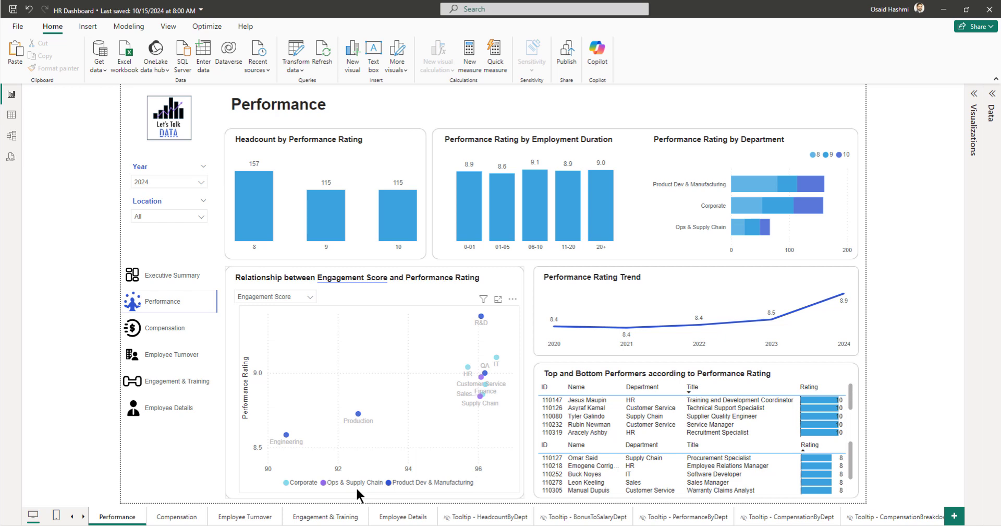
{"action": "left_click", "coordinate": [275, 296]}
{"action": "left_click", "coordinate": [263, 215]}
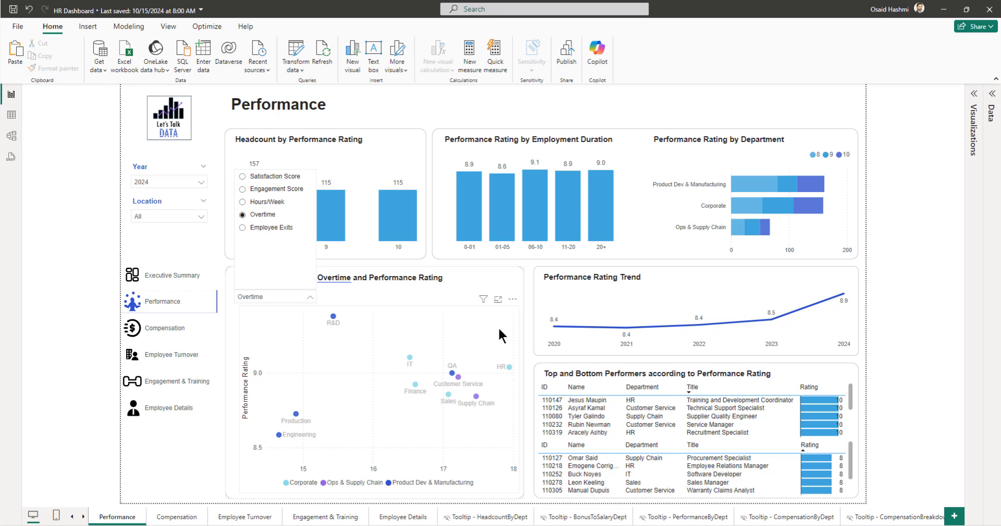
{"action": "left_click", "coordinate": [530, 322]}
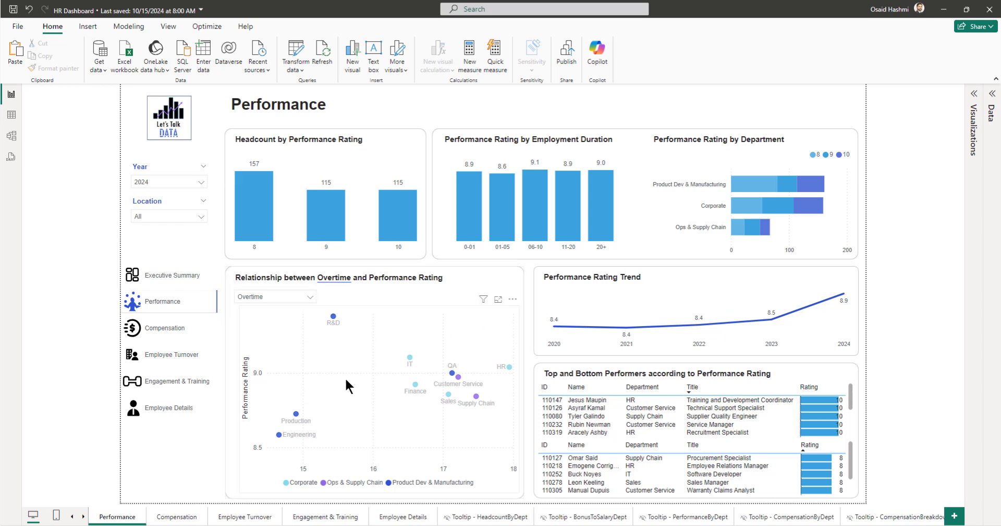
{"action": "left_click", "coordinate": [605, 296]}
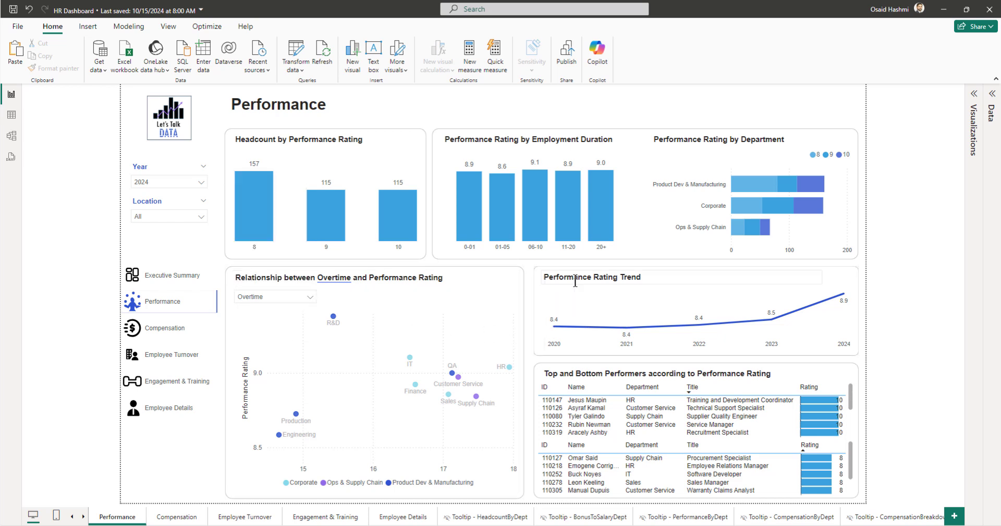
Step: Inspect the Performance Rating Trend line, view the top performers table in focus mode, and return to the report
{"action": "mouse_move", "coordinate": [554, 327]}
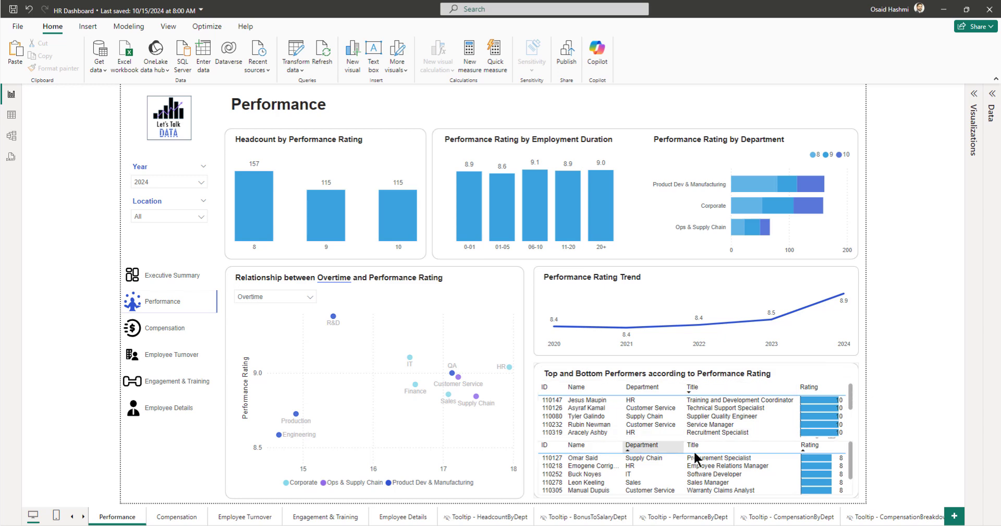
{"action": "left_click", "coordinate": [834, 371]}
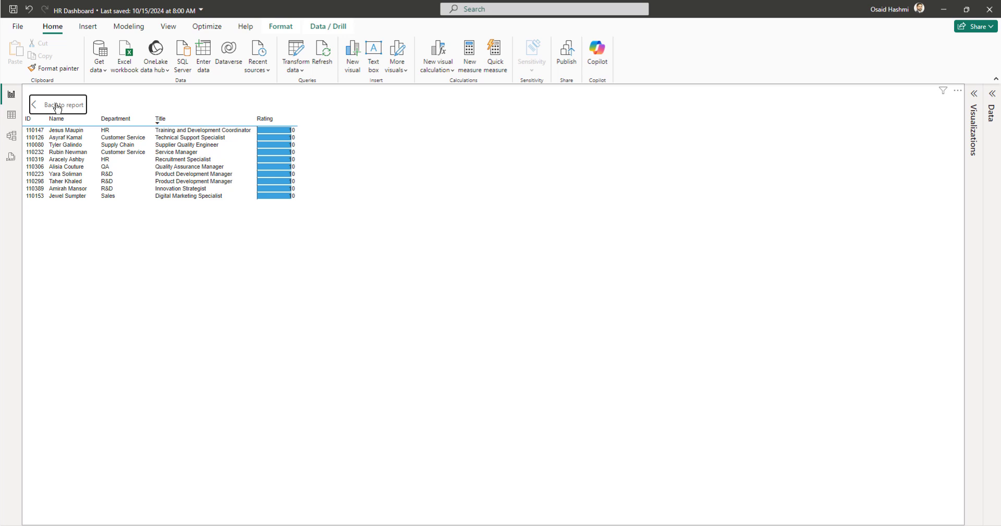
{"action": "left_click", "coordinate": [58, 106]}
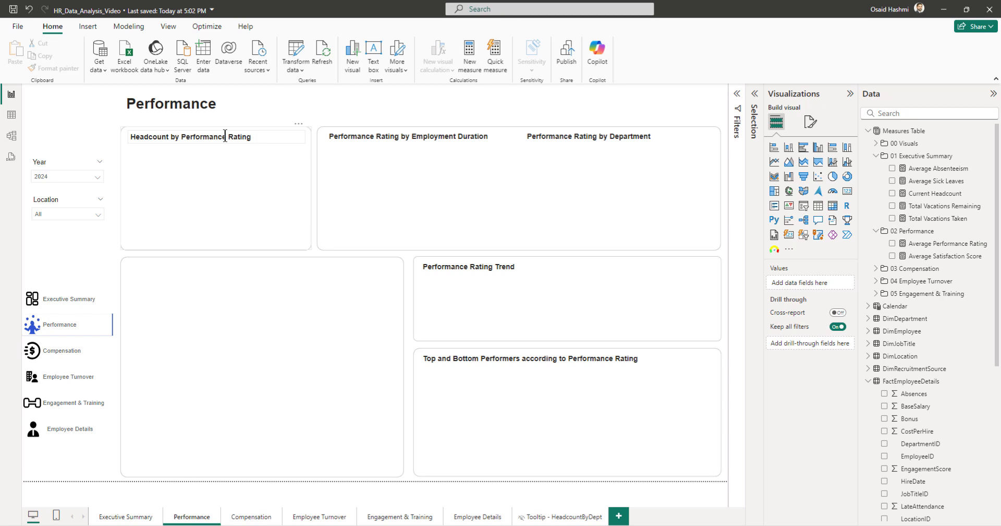
Step: In HR_Data_Analysis_Video, build a clustered column chart in the Headcount by Performance Rating card, with PerformanceRating on X and Current Headcount on Y
{"action": "left_click", "coordinate": [818, 148]}
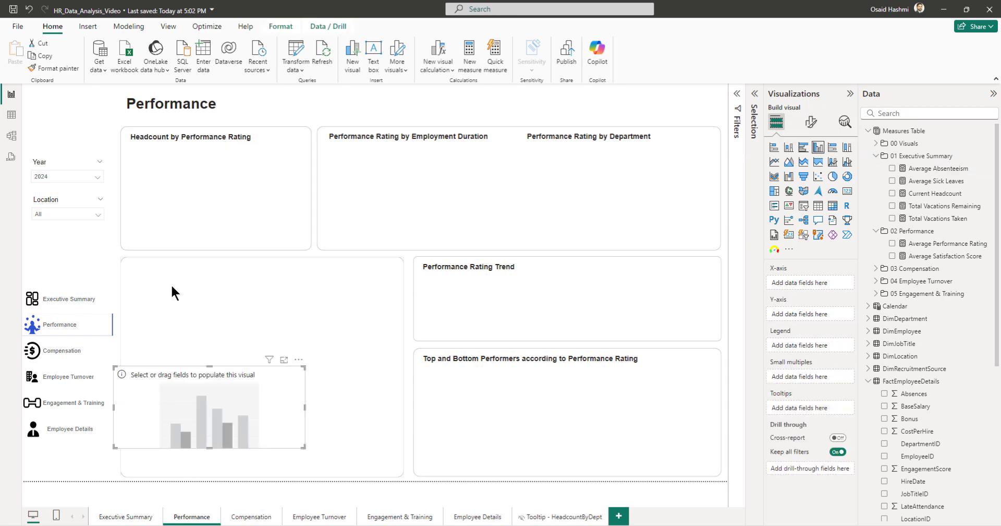
{"action": "left_click_drag", "start_coordinate": [199, 391], "coordinate": [213, 185]}
{"action": "scroll", "coordinate": [927, 372], "scroll_direction": "down", "scroll_amount": 5}
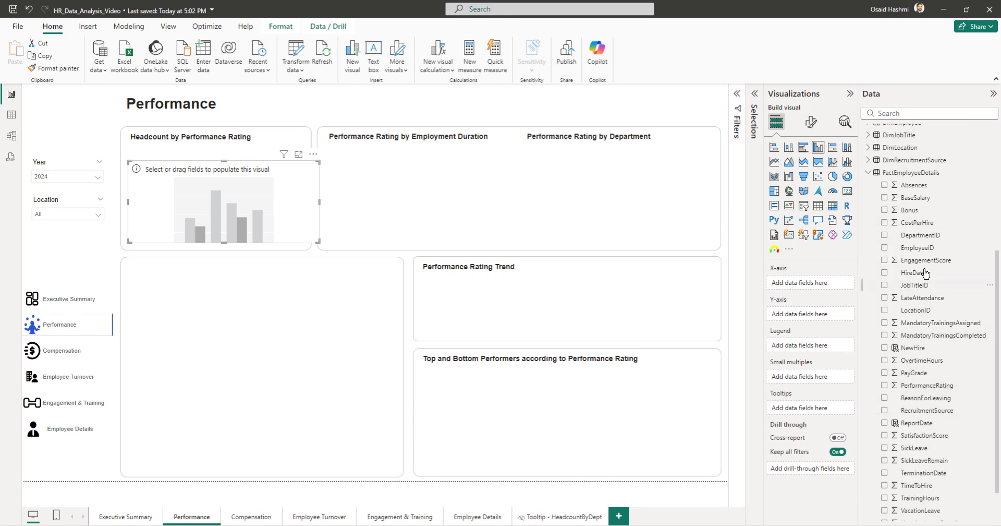
{"action": "left_click_drag", "start_coordinate": [922, 386], "coordinate": [820, 285]}
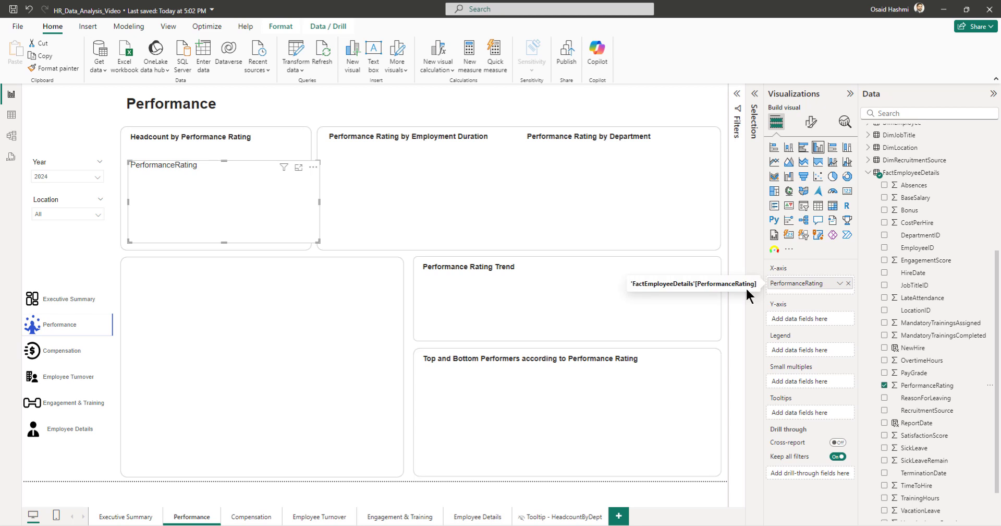
{"action": "scroll", "coordinate": [939, 369], "scroll_direction": "up", "scroll_amount": 5}
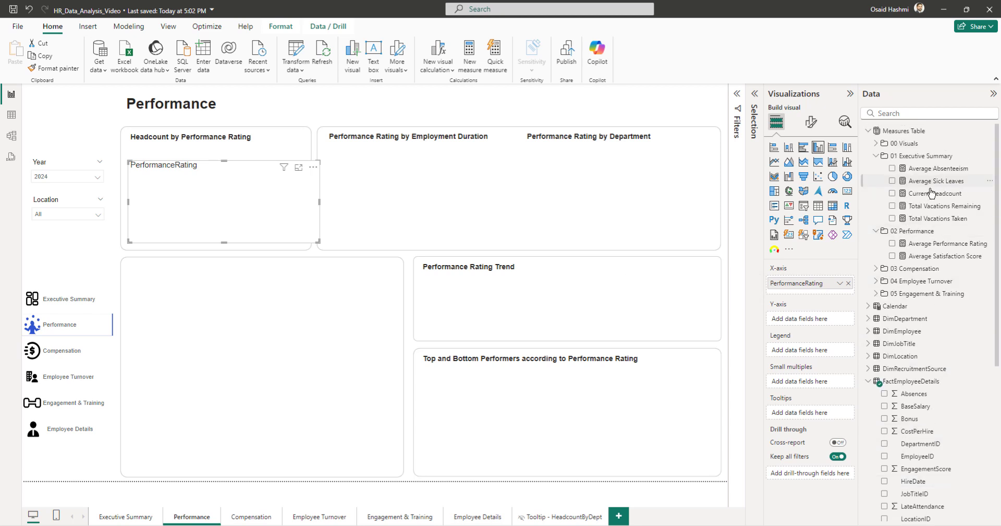
{"action": "left_click_drag", "start_coordinate": [929, 194], "coordinate": [820, 319]}
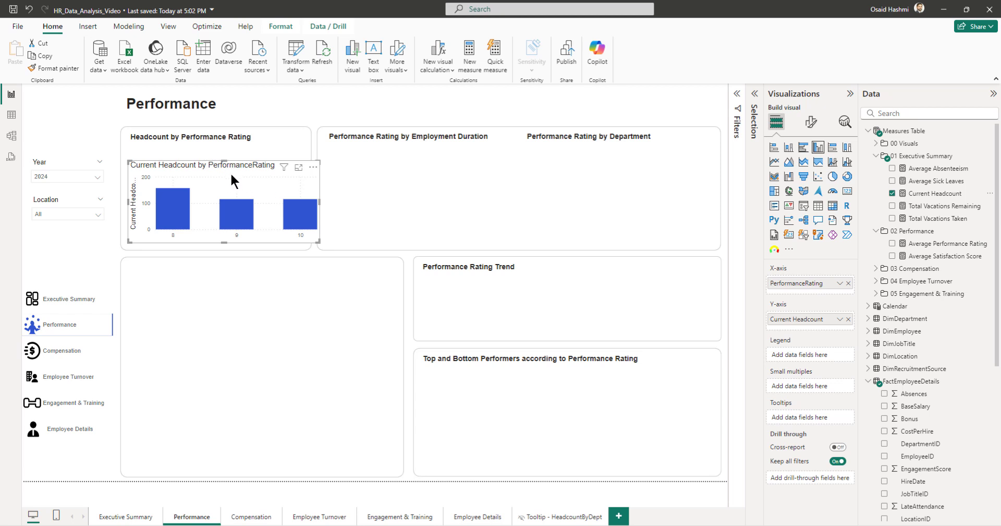
Step: Turn off the headcount column chart's title and its Y-axis values and title
{"action": "left_click", "coordinate": [811, 121]}
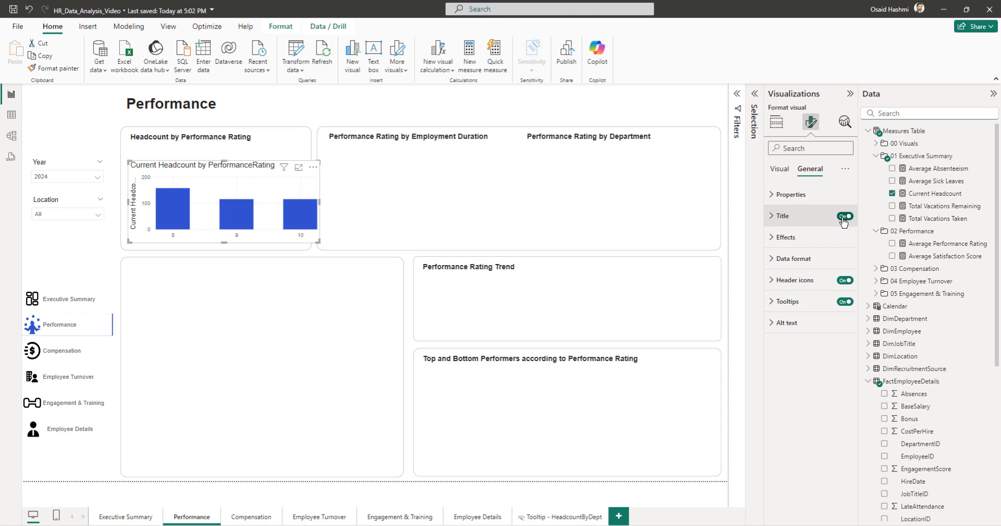
{"action": "left_click", "coordinate": [842, 216]}
{"action": "left_click", "coordinate": [779, 169]}
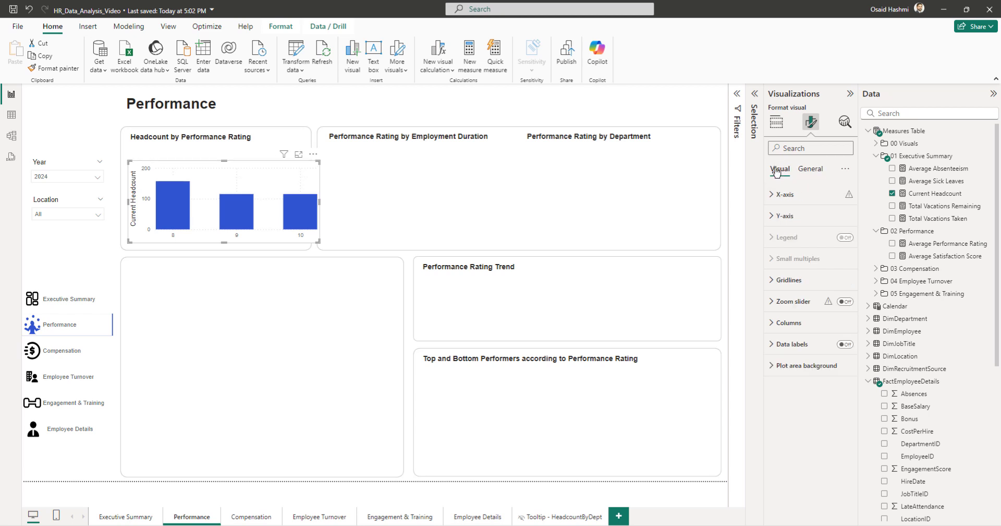
{"action": "left_click", "coordinate": [792, 217]}
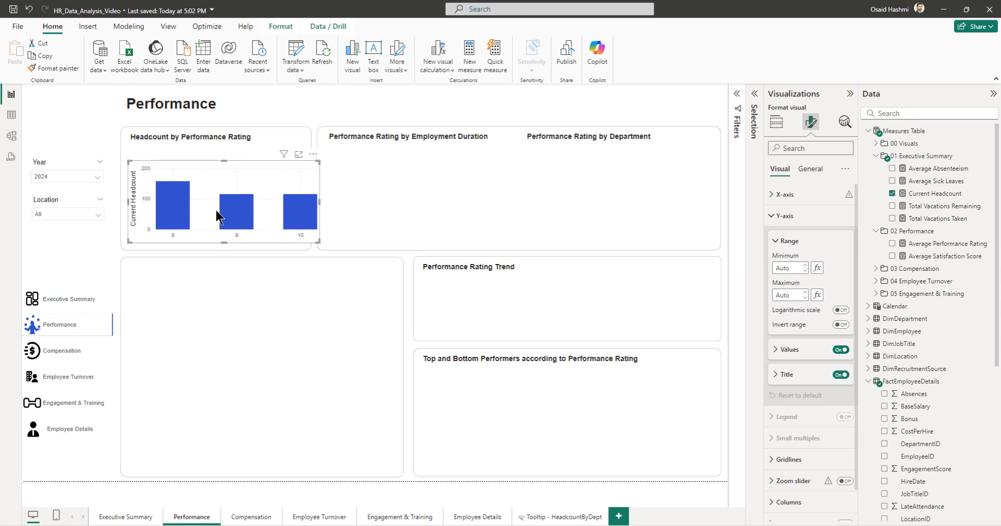
{"action": "left_click", "coordinate": [841, 351]}
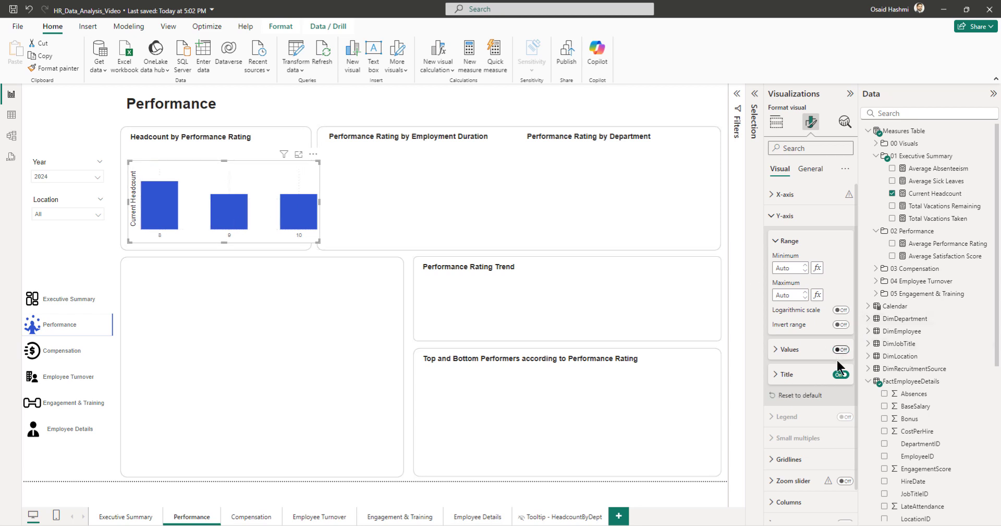
{"action": "left_click", "coordinate": [841, 375]}
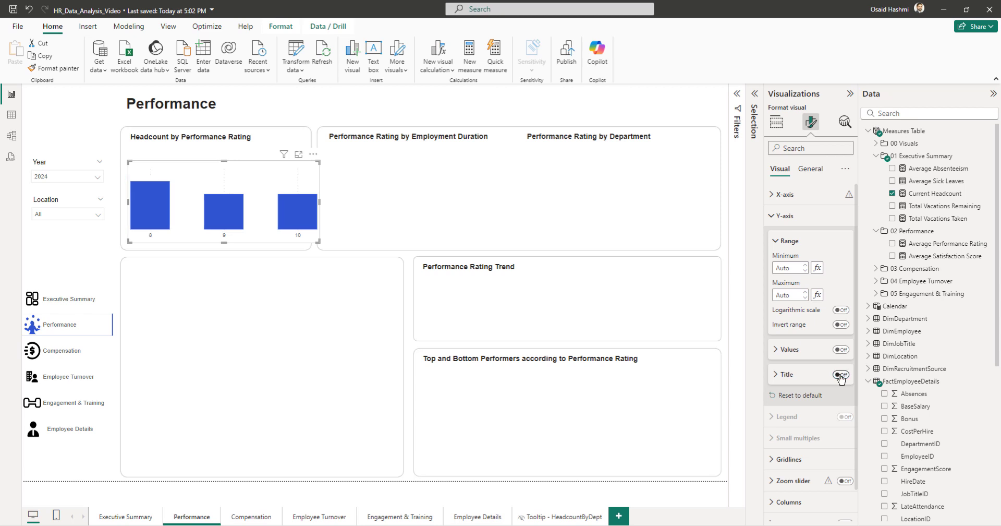
{"action": "left_click", "coordinate": [784, 215]}
Step: Turn off the headcount chart's vertical gridlines and narrow the chart to fit inside its card
{"action": "left_click", "coordinate": [788, 280]}
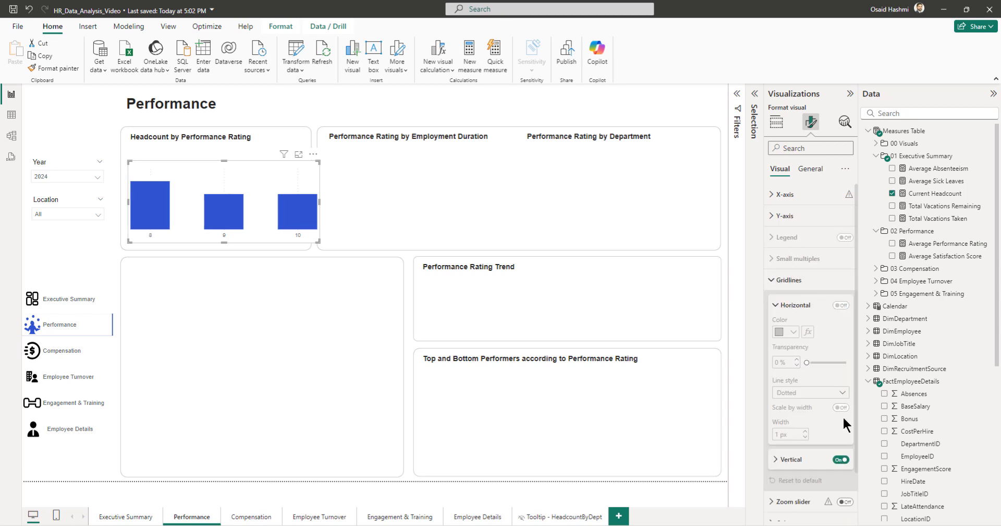
{"action": "left_click", "coordinate": [841, 460]}
{"action": "left_click", "coordinate": [789, 280]}
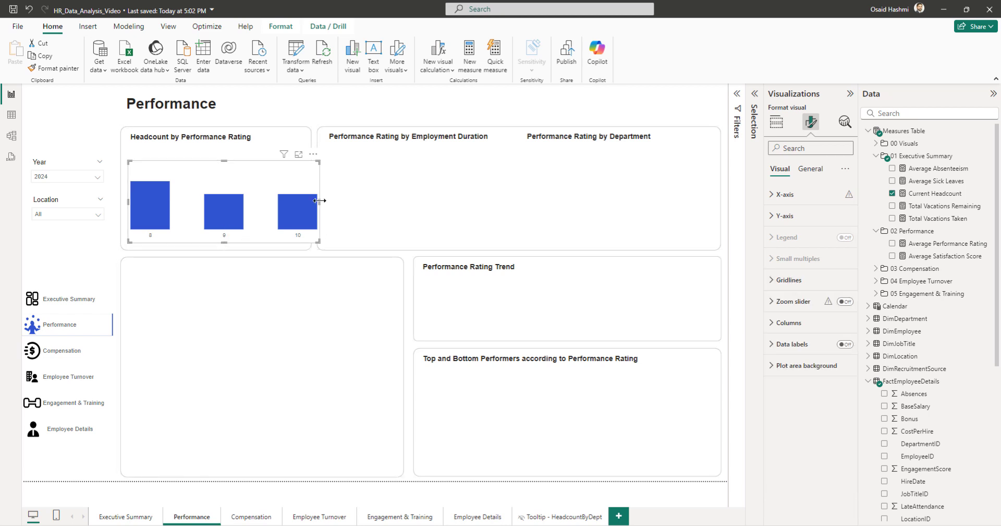
{"action": "left_click_drag", "start_coordinate": [317, 202], "coordinate": [306, 204]}
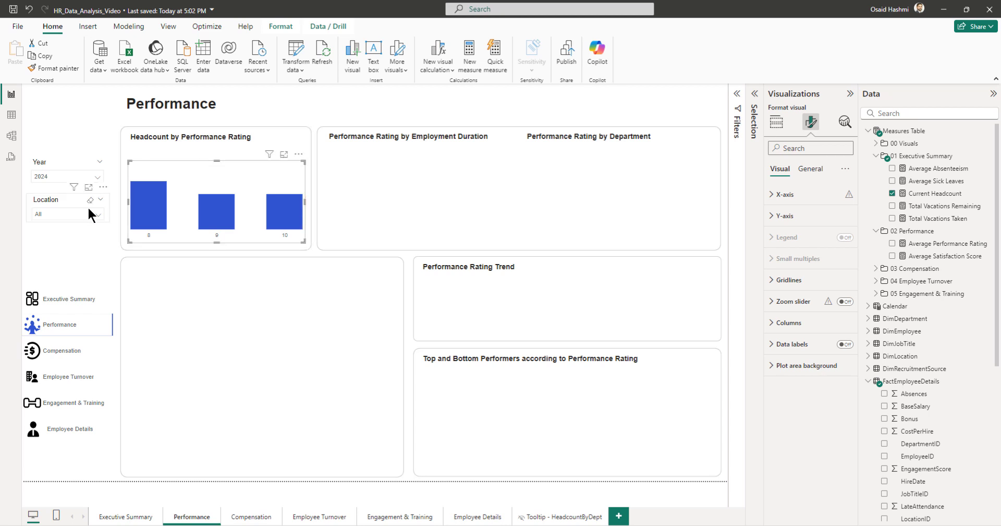
Step: Turn on data labels for the headcount chart and set its columns to the light blue theme color
{"action": "left_click", "coordinate": [845, 345]}
{"action": "left_click", "coordinate": [788, 323]}
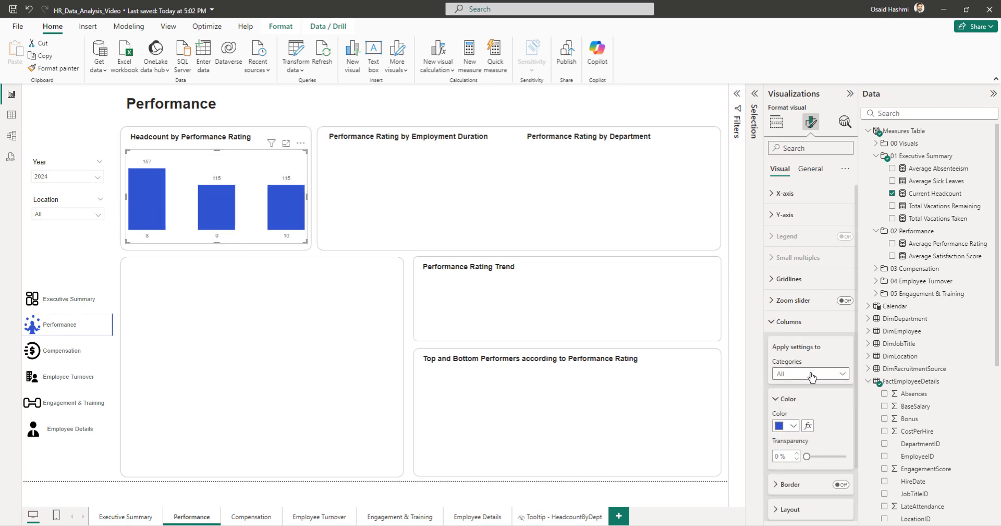
{"action": "left_click", "coordinate": [789, 362]}
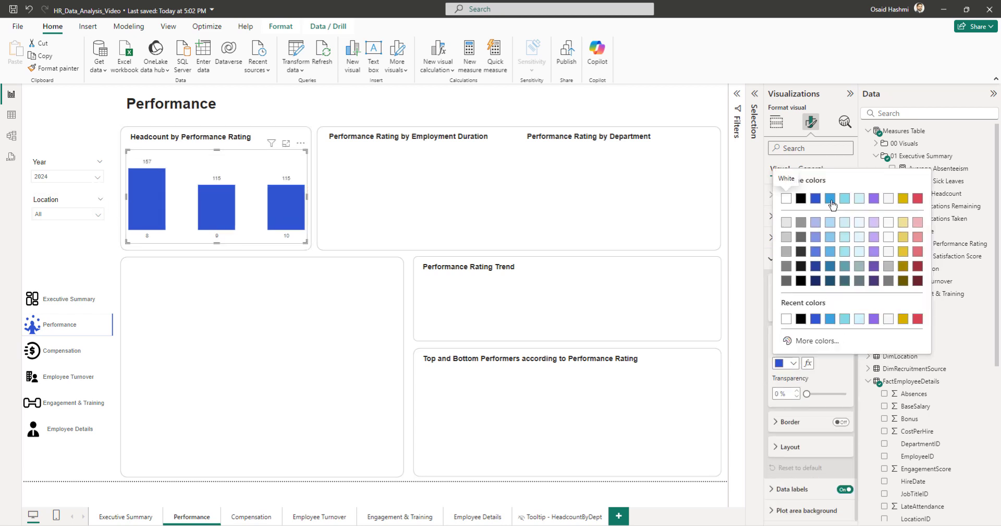
{"action": "left_click", "coordinate": [830, 198]}
{"action": "left_click", "coordinate": [501, 103]}
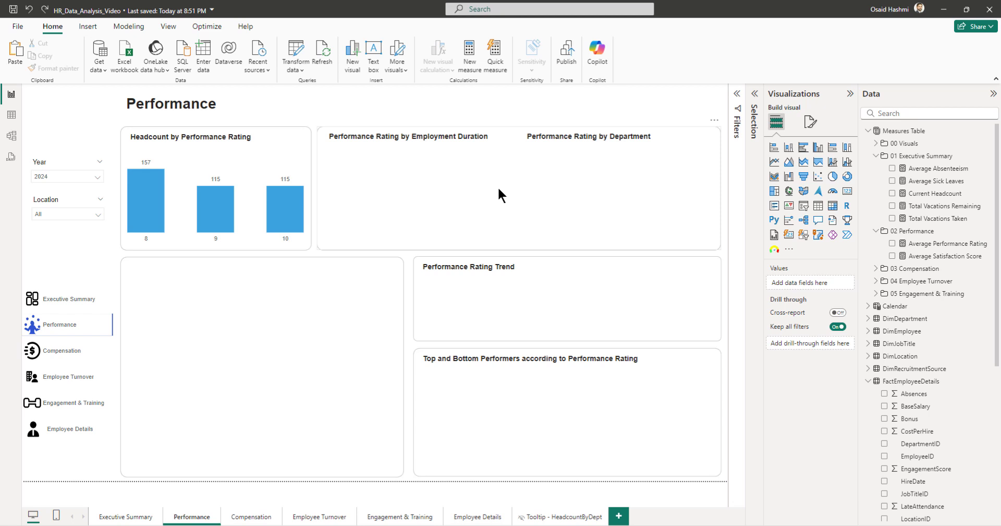
Step: Add a calculated column named EmploymentDuration(yrs) to the DimEmployee table
{"action": "left_click", "coordinate": [11, 119]}
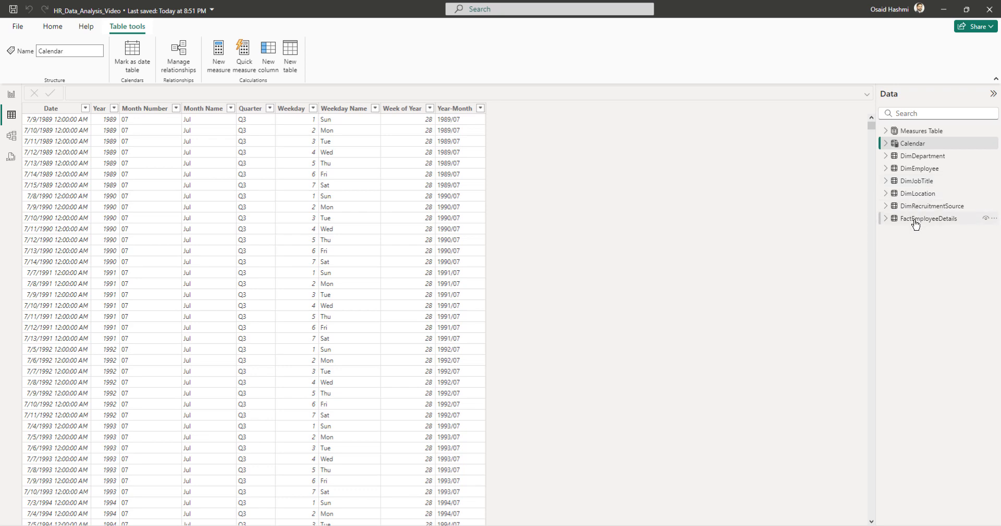
{"action": "left_click", "coordinate": [913, 169]}
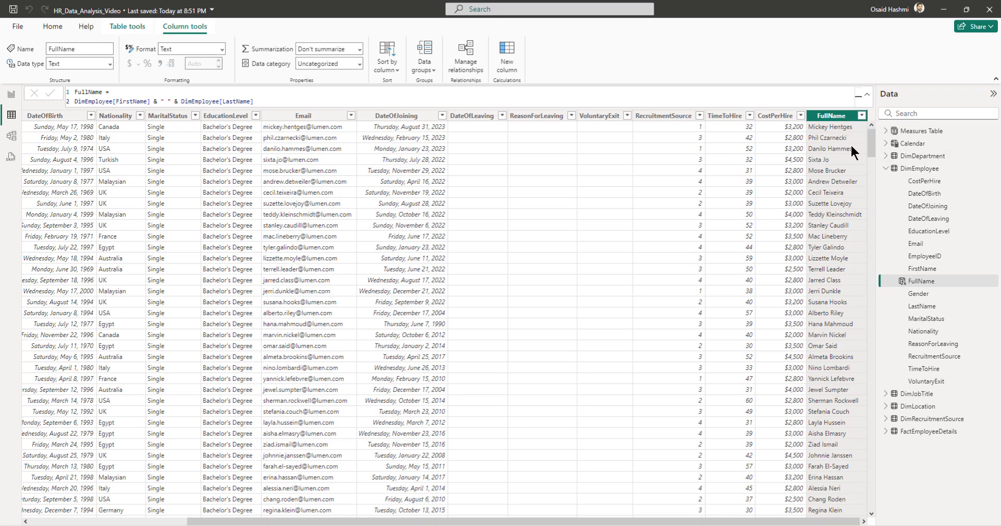
{"action": "right_click", "coordinate": [840, 119]}
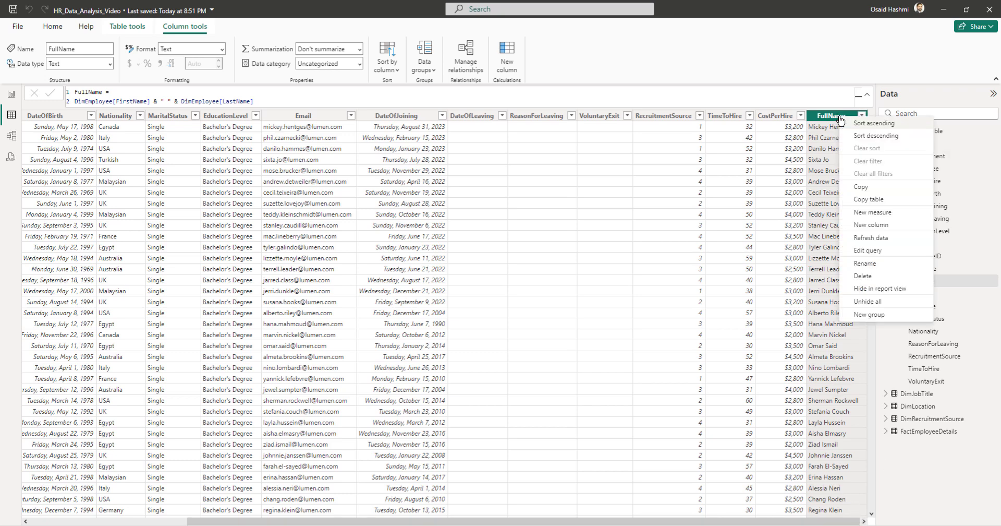
{"action": "left_click", "coordinate": [866, 228]}
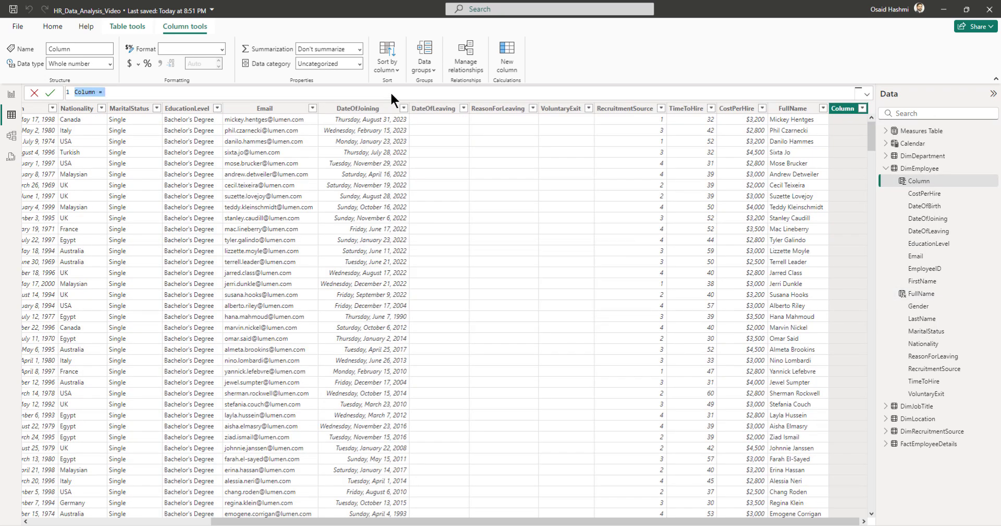
{"action": "type", "text": "EmployementDuration(yrs) ="}
{"action": "key", "text": "shift+Return"}
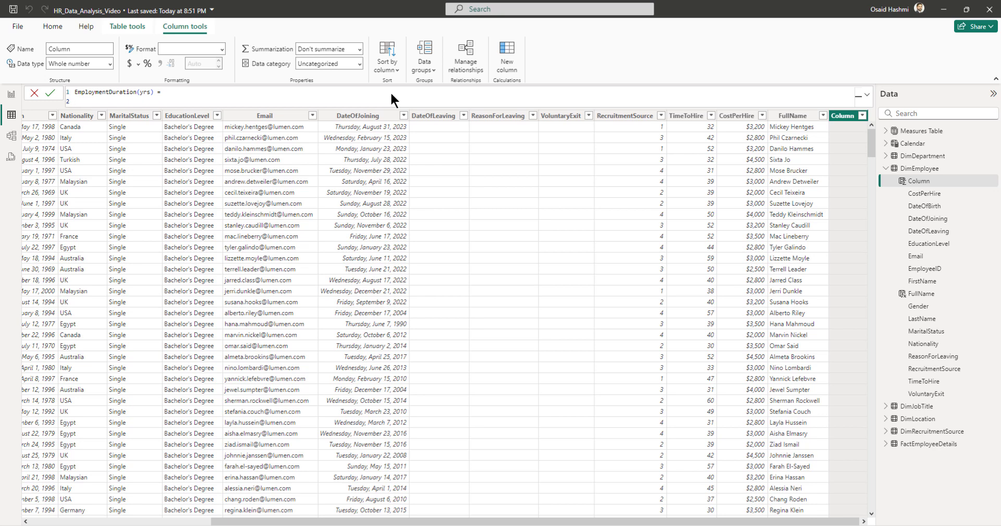
Step: Define EmploymentDuration(yrs) as (TODAY()-DimEmployee[DateOfJoining])/365 and format the column as a whole number
{"action": "type", "text": "(TODAY()-dim"}
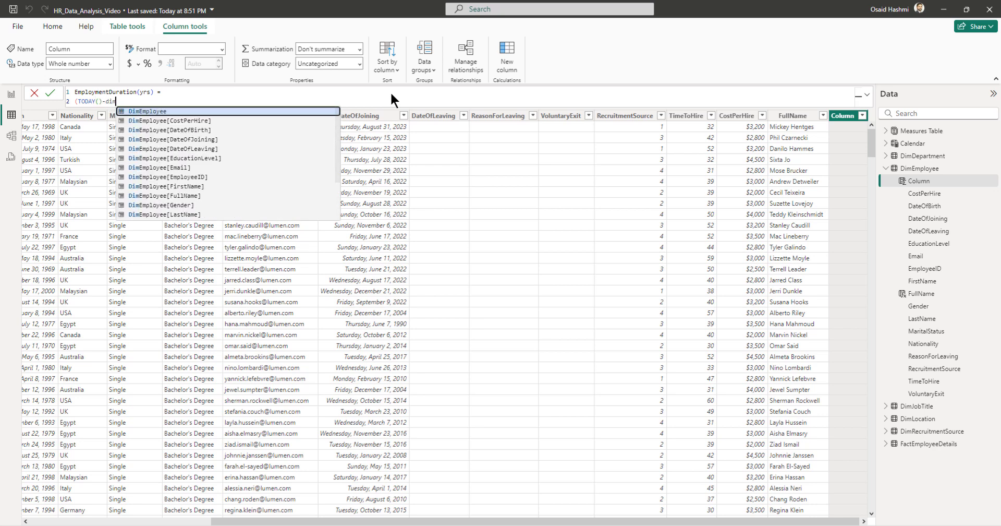
{"action": "key", "text": "Down"}
{"action": "key", "text": "Down"}
{"action": "key", "text": "Down"}
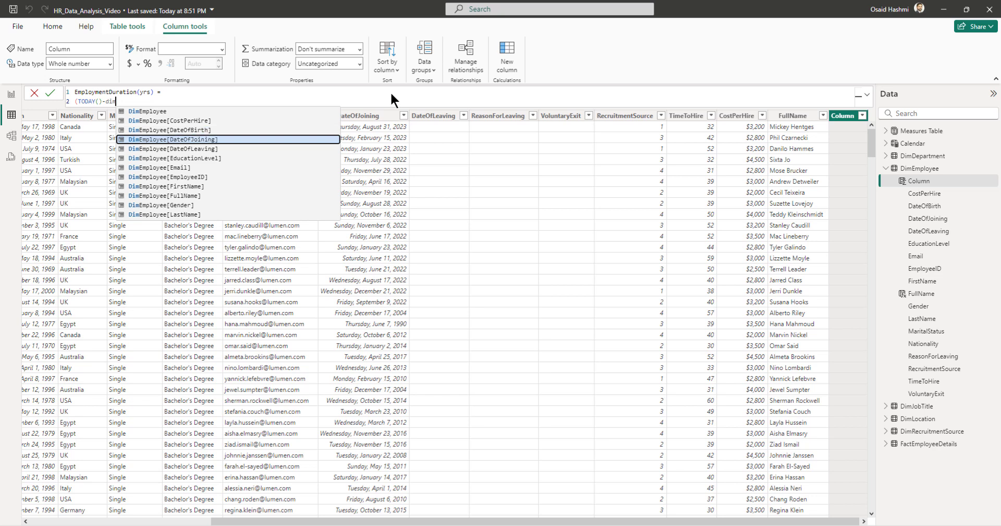
{"action": "key", "text": "Tab"}
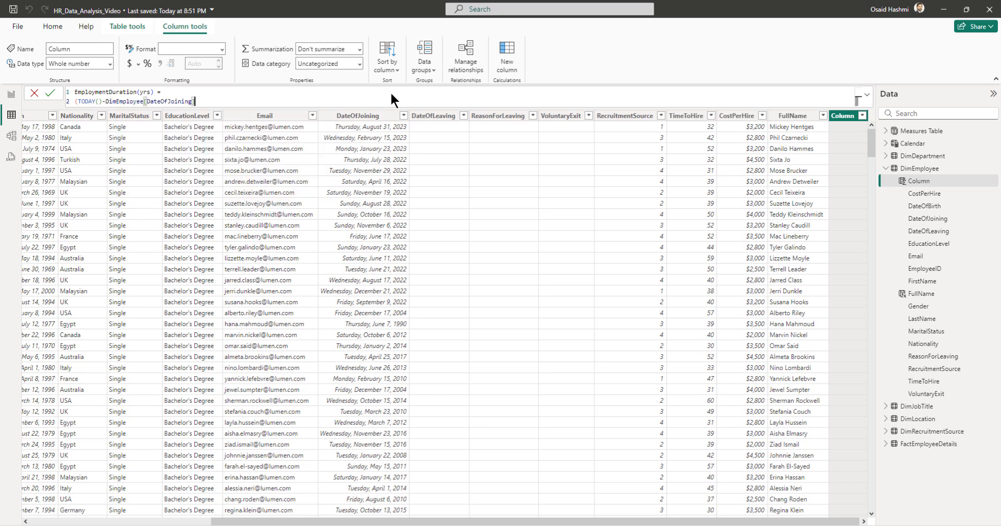
{"action": "type", "text": ")/365"}
{"action": "key", "text": "Return"}
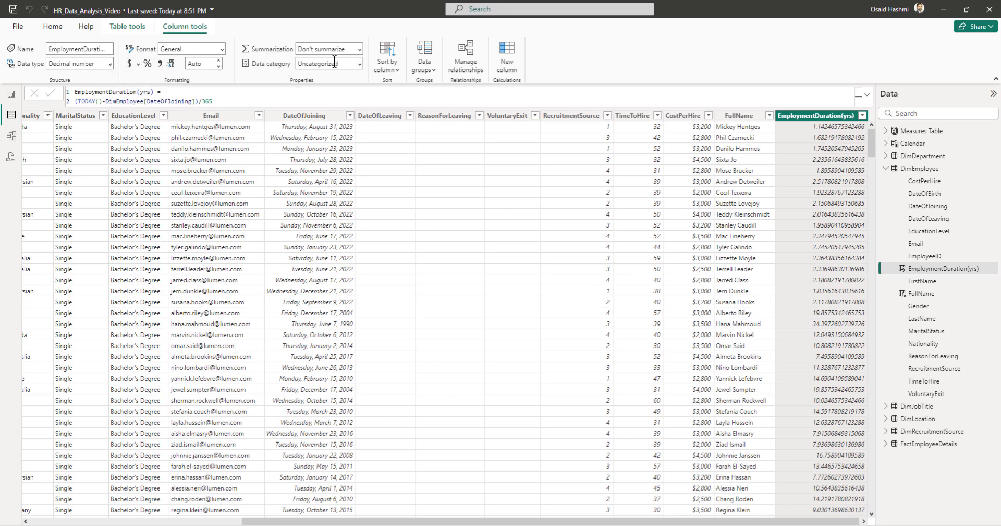
{"action": "left_click", "coordinate": [221, 49]}
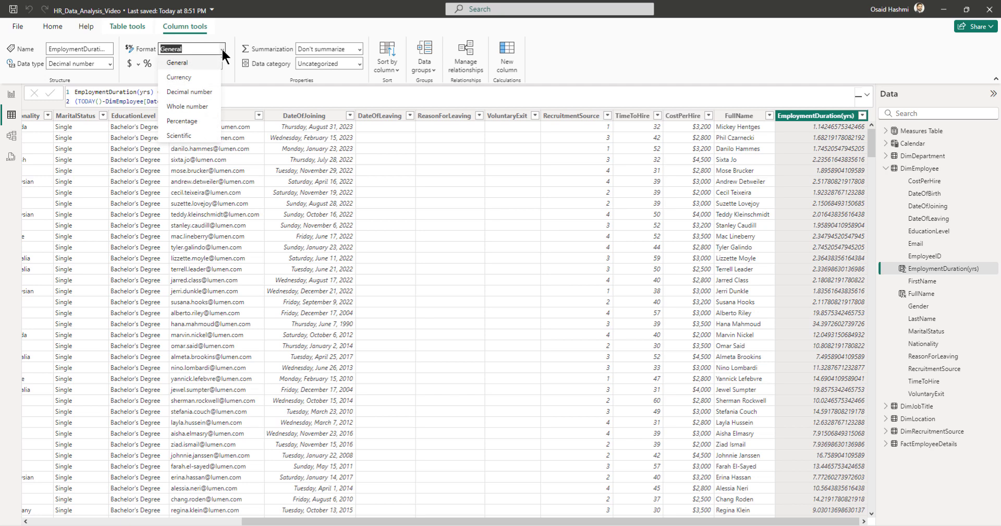
{"action": "left_click", "coordinate": [199, 106]}
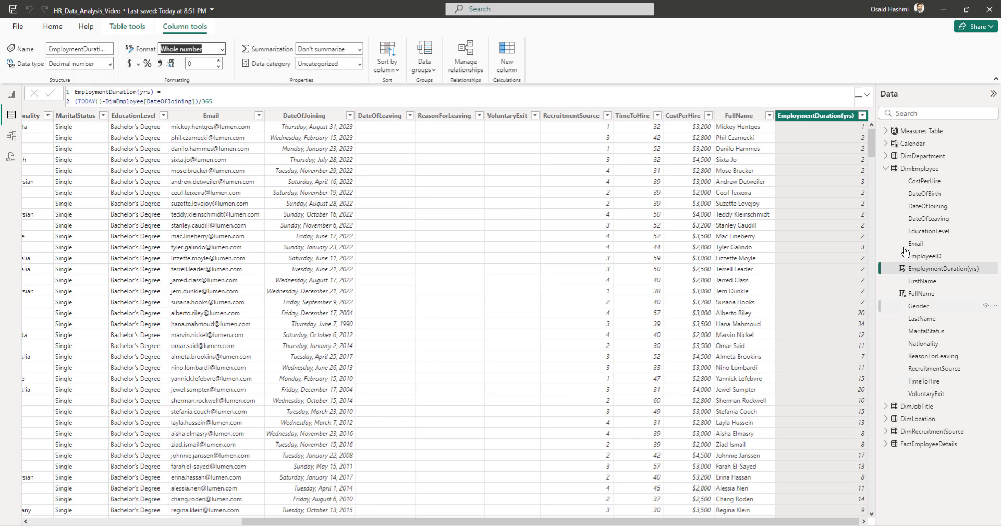
Step: Add a second DimEmployee calculated column named EmploymentDurationGroup (yrs) and begin its formula with SWITCH(TRUE(),
{"action": "right_click", "coordinate": [826, 119]}
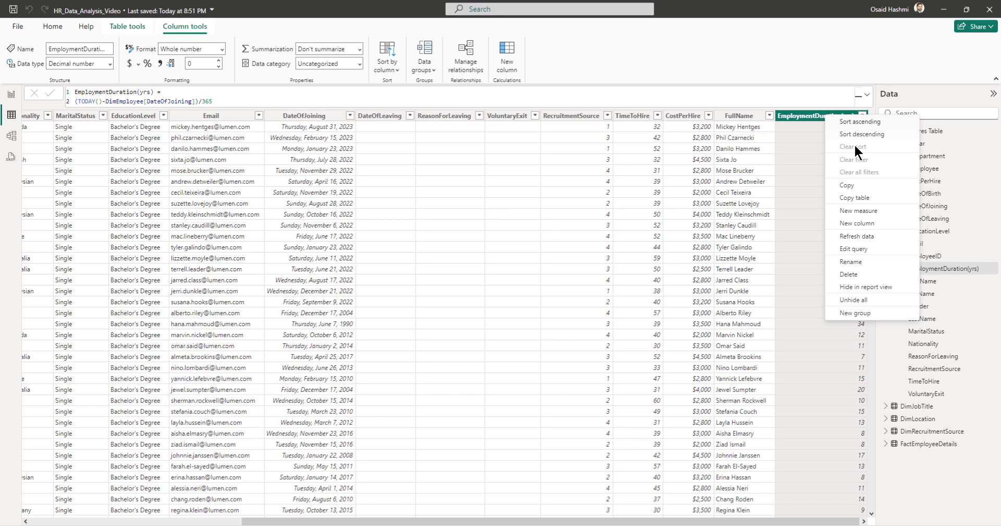
{"action": "left_click", "coordinate": [857, 223]}
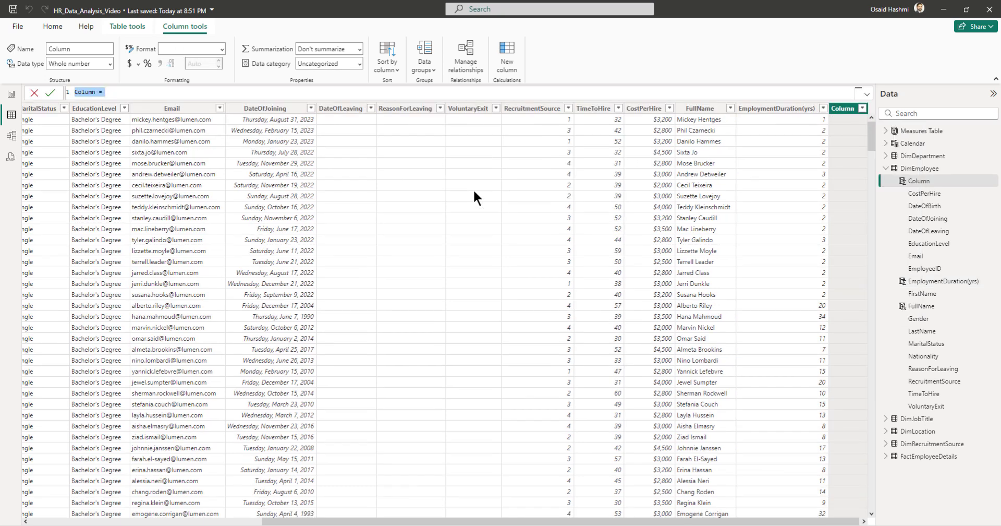
{"action": "type", "text": "EmploymentDurationGroup"}
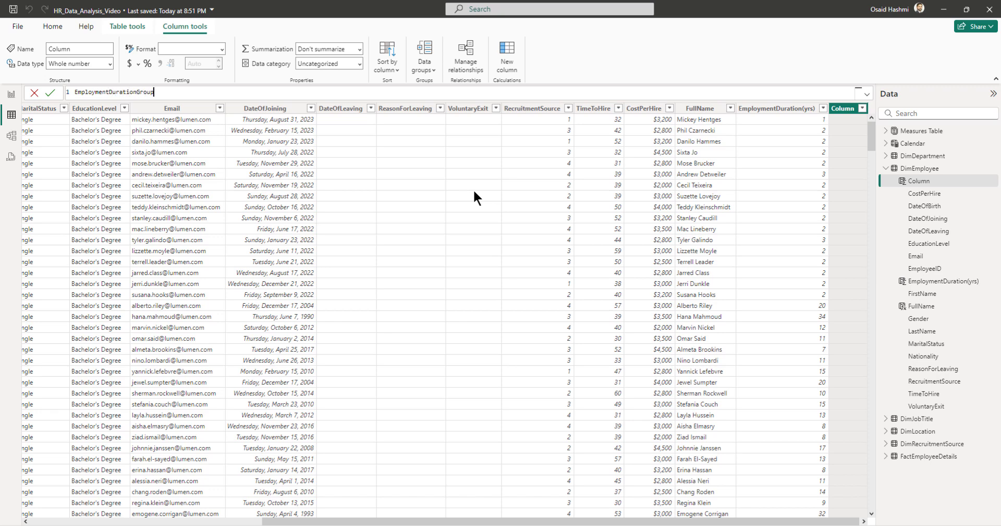
{"action": "type", "text": " (yrs) ="}
{"action": "key", "text": "shift+Return"}
{"action": "type", "text": "SWITCH("}
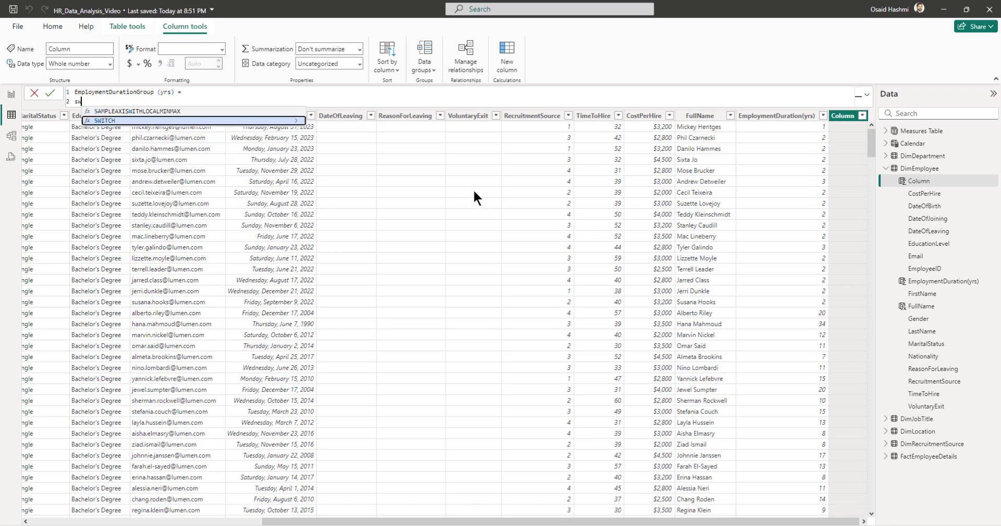
{"action": "key", "text": "shift+Return"}
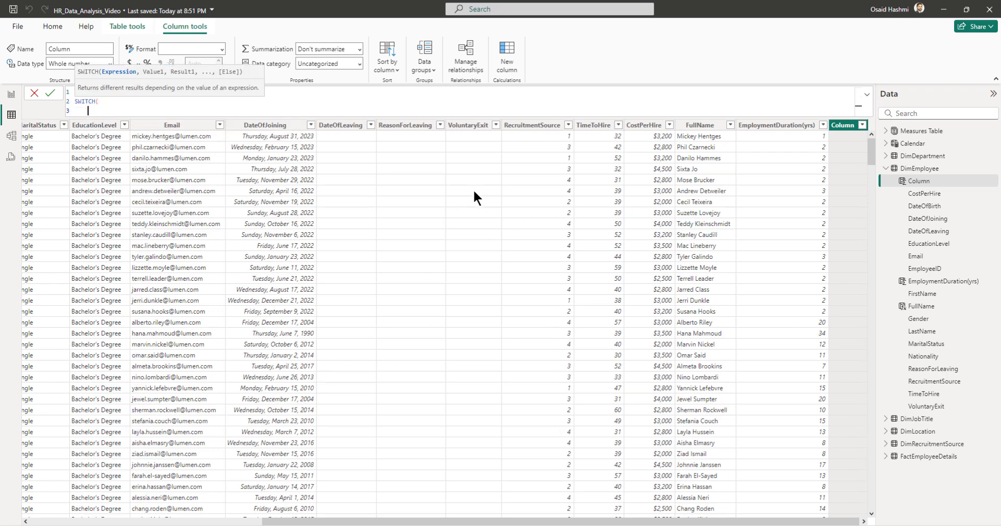
{"action": "type", "text": "TRUE(),"}
{"action": "key", "text": "shift+Return"}
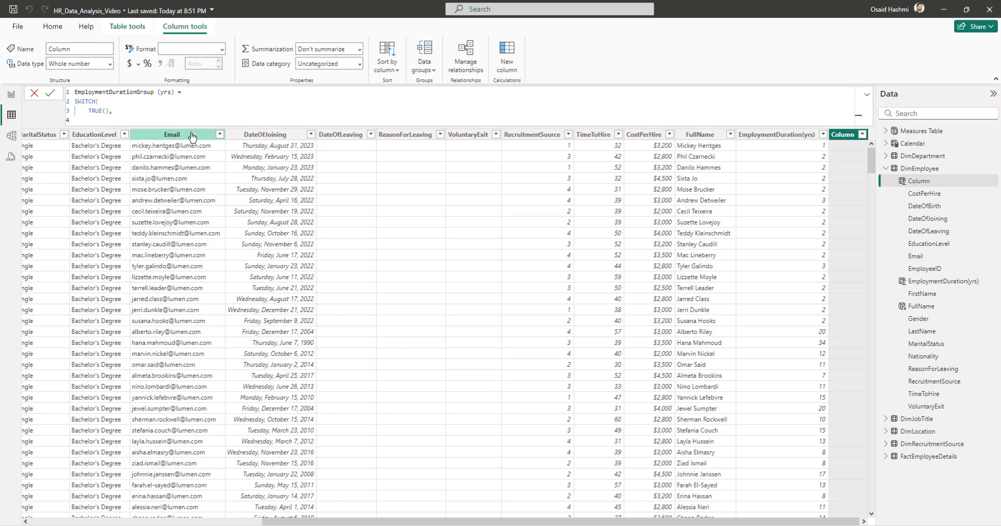
Step: Complete the SWITCH with EmploymentDuration(yrs) bands: <=1 "0-01", <=5 "01-05", <=10 "06-10", <=20 "11-20", >=20 "20+", otherwise "Other"
{"action": "type", "text": "dimEmployee[EmploymentDuration(yrs)] <= 1, \"0-01\",     dimEmployee[EmploymentDuration(yrs)] <= 5, \"01-05\",     dimEmployee[EmploymentDuration(yrs)] <= 10, \"06-10\",     dimEmployee[EmploymentDuration(yrs)] <= 20, \"11-20\",     dimEmployee[EmploymentDuration(yrs)] >= 20, \"20+\", \"Other\" )"}
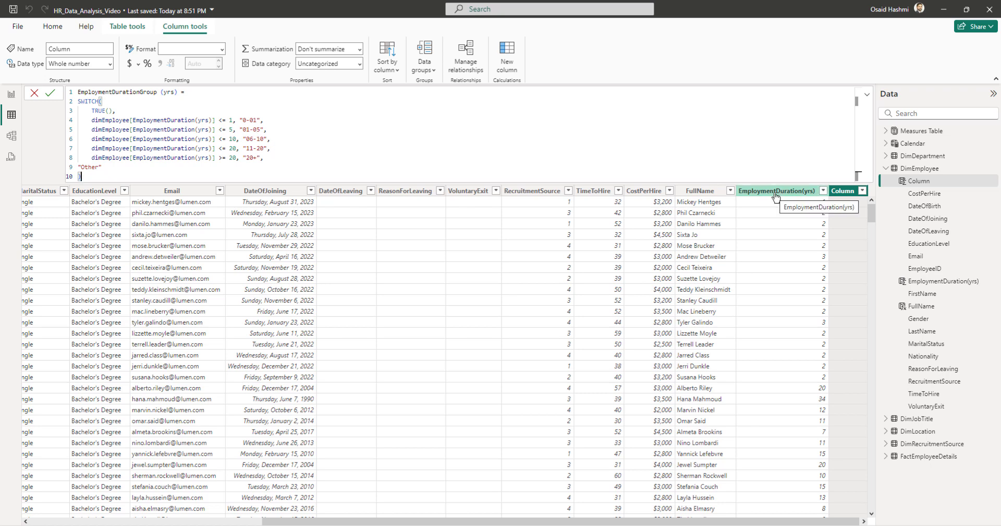
{"action": "left_click_drag", "start_coordinate": [218, 120], "coordinate": [256, 119]}
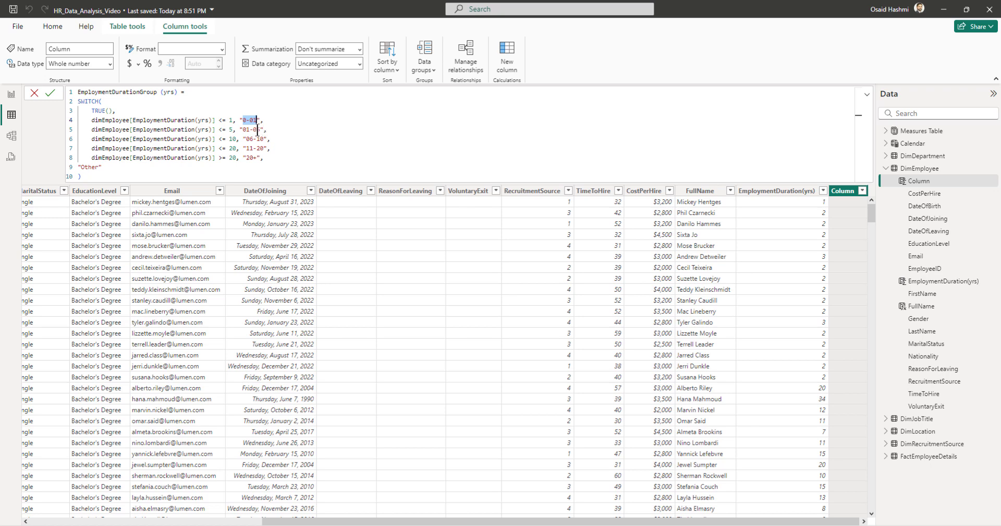
{"action": "left_click_drag", "start_coordinate": [243, 129], "coordinate": [260, 130]}
{"action": "left_click", "coordinate": [272, 168]}
{"action": "left_click", "coordinate": [261, 158]}
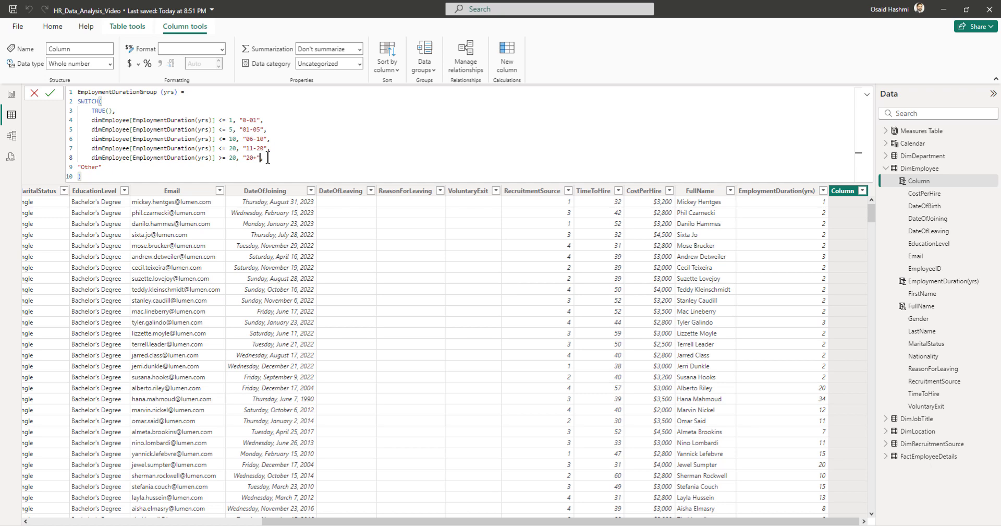
{"action": "left_click", "coordinate": [108, 169]}
{"action": "left_click", "coordinate": [108, 175]}
{"action": "key", "text": "Return"}
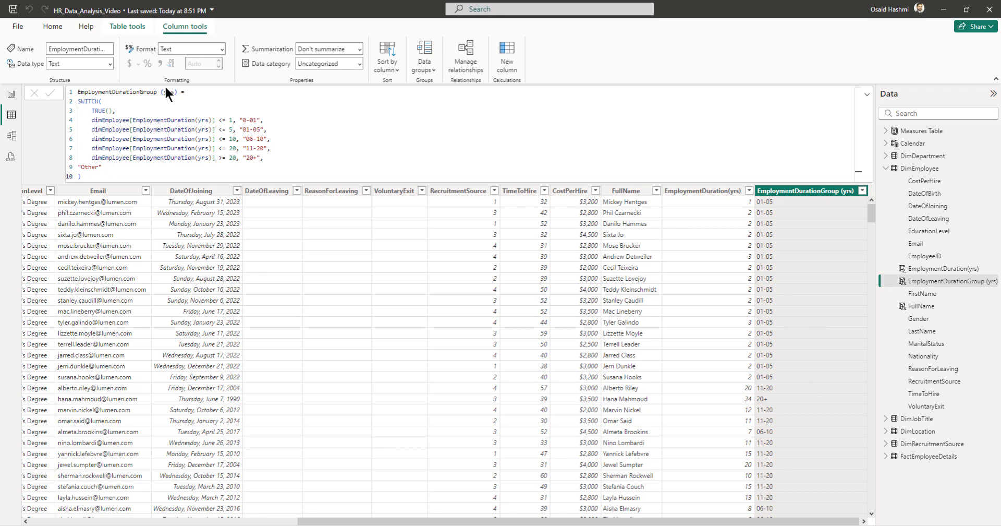
Step: On the Performance report page, duplicate the headcount column chart and place the copy in the Performance Rating by Employment Duration card
{"action": "left_click", "coordinate": [11, 95]}
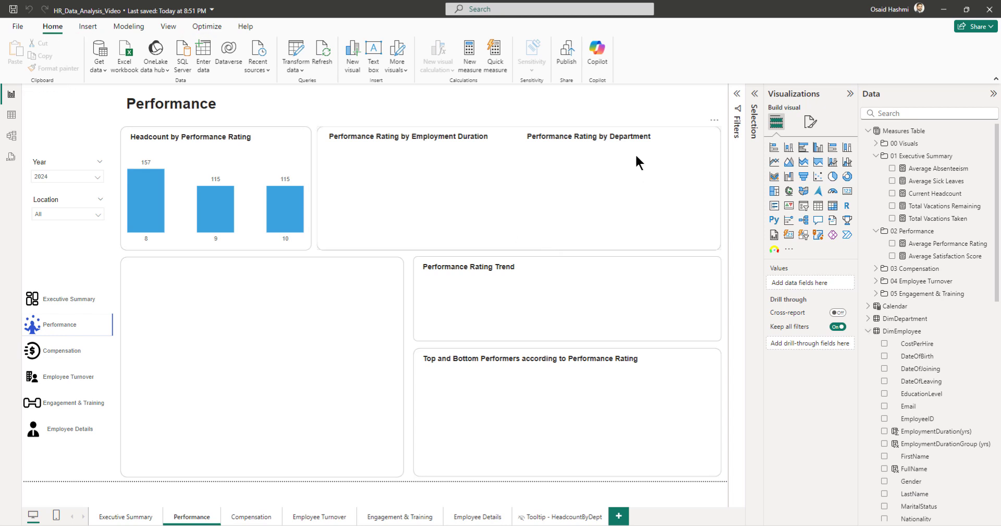
{"action": "left_click", "coordinate": [261, 167]}
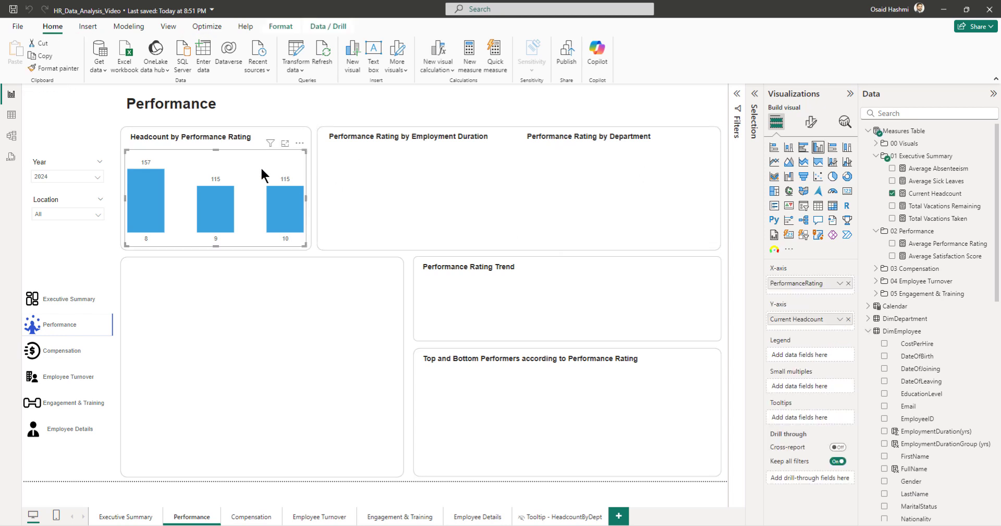
{"action": "key", "text": "ctrl+c"}
{"action": "key", "text": "ctrl+v"}
{"action": "left_click_drag", "start_coordinate": [255, 171], "coordinate": [430, 163]}
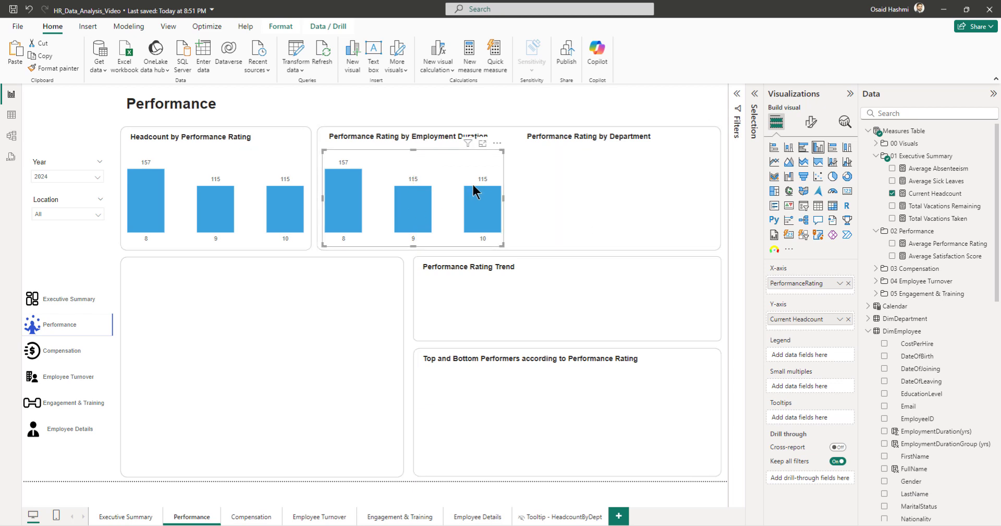
Step: Replace the copied chart's X-axis field with EmploymentDurationGroup (yrs) and its Y-axis field with Average Performance Rating
{"action": "left_click", "coordinate": [849, 284]}
{"action": "scroll", "coordinate": [945, 338], "scroll_direction": "down", "scroll_amount": 10}
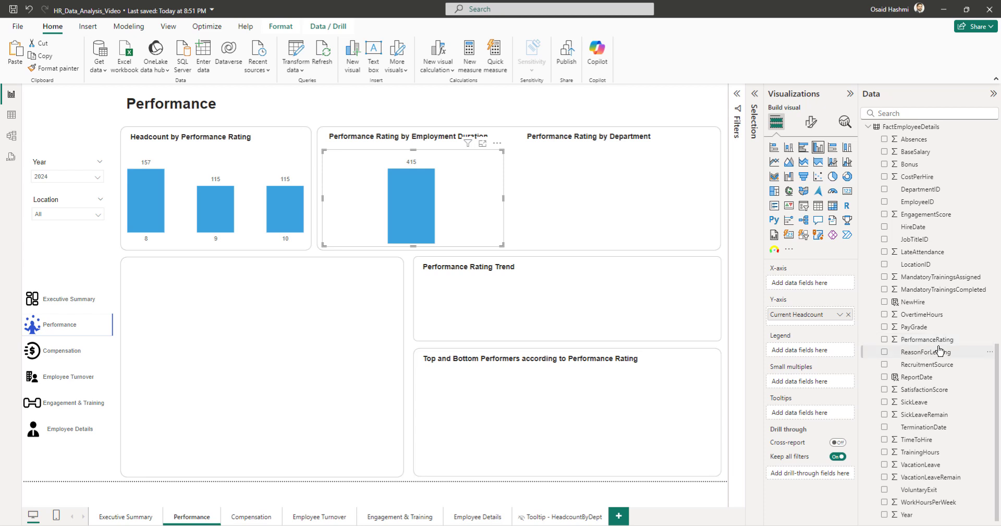
{"action": "scroll", "coordinate": [939, 344], "scroll_direction": "up", "scroll_amount": 5}
{"action": "left_click", "coordinate": [882, 320]}
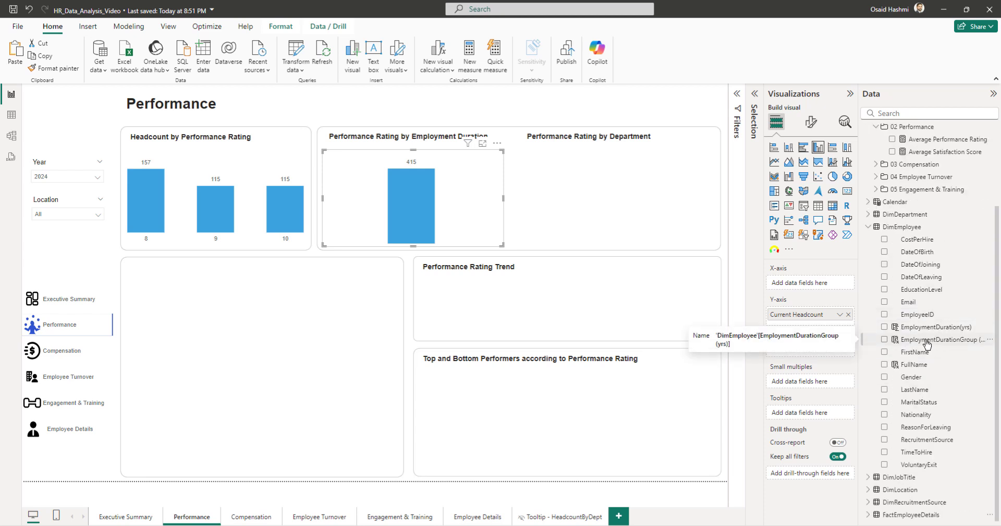
{"action": "left_click_drag", "start_coordinate": [927, 344], "coordinate": [811, 284]}
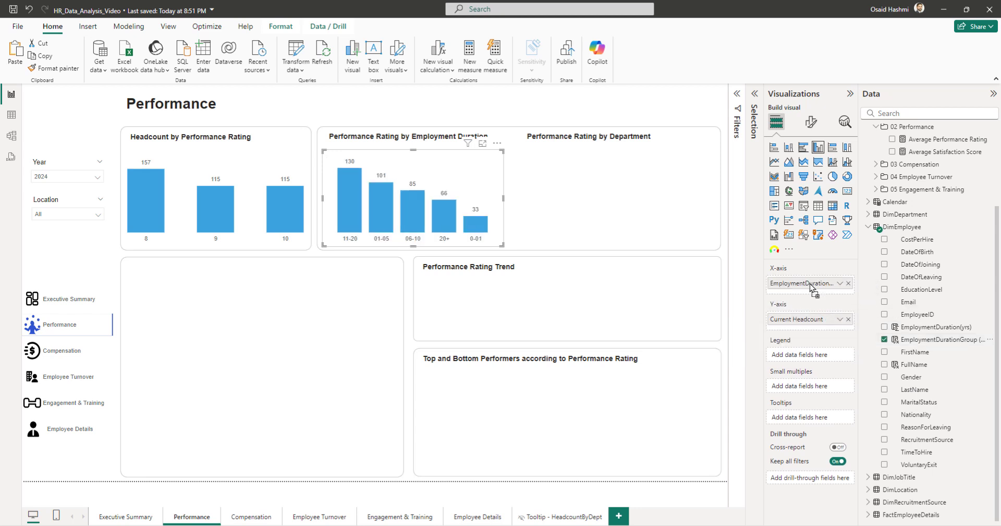
{"action": "left_click", "coordinate": [849, 319]}
{"action": "scroll", "coordinate": [928, 396], "scroll_direction": "up", "scroll_amount": 2}
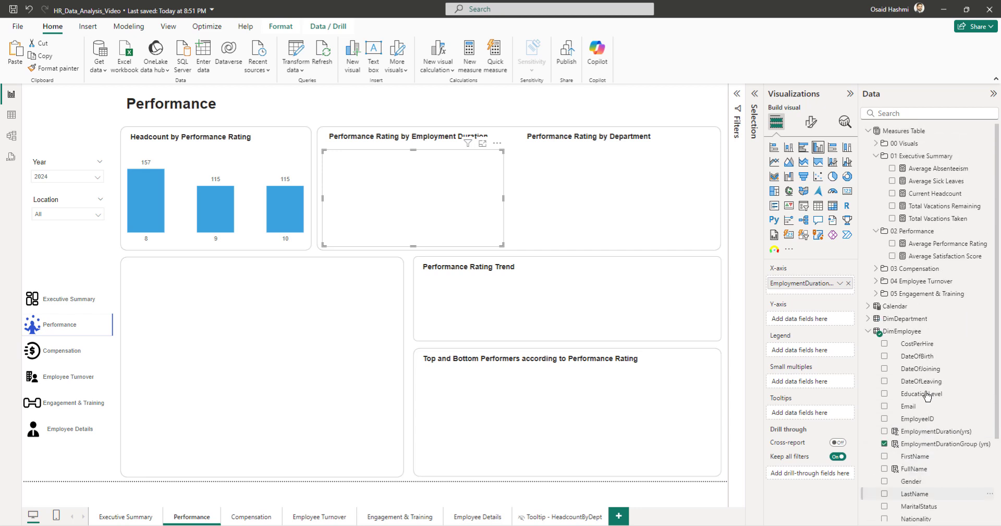
{"action": "left_click", "coordinate": [893, 243]}
Step: Sort the employment duration chart by EmploymentDurationGroup (yrs) in ascending order
{"action": "left_click", "coordinate": [497, 144]}
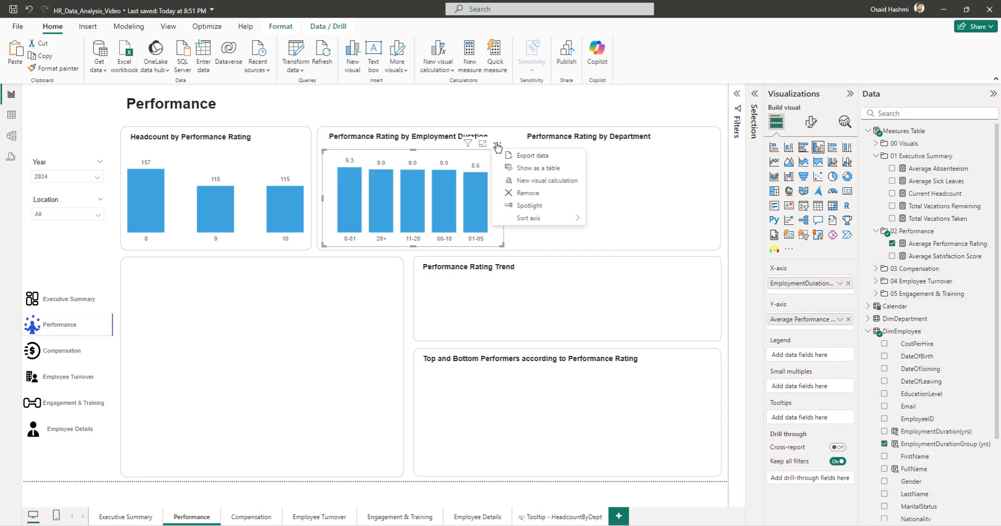
{"action": "mouse_move", "coordinate": [528, 219]}
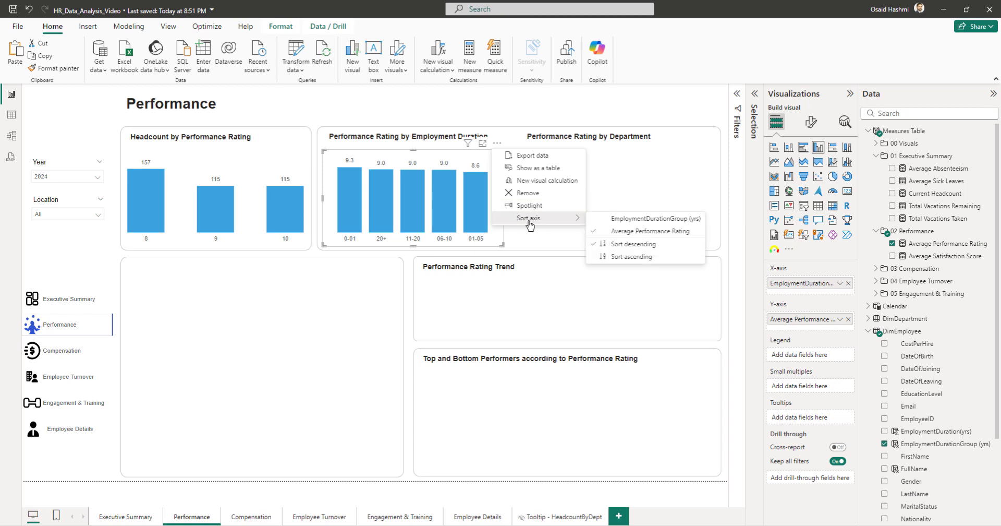
{"action": "left_click", "coordinate": [641, 219]}
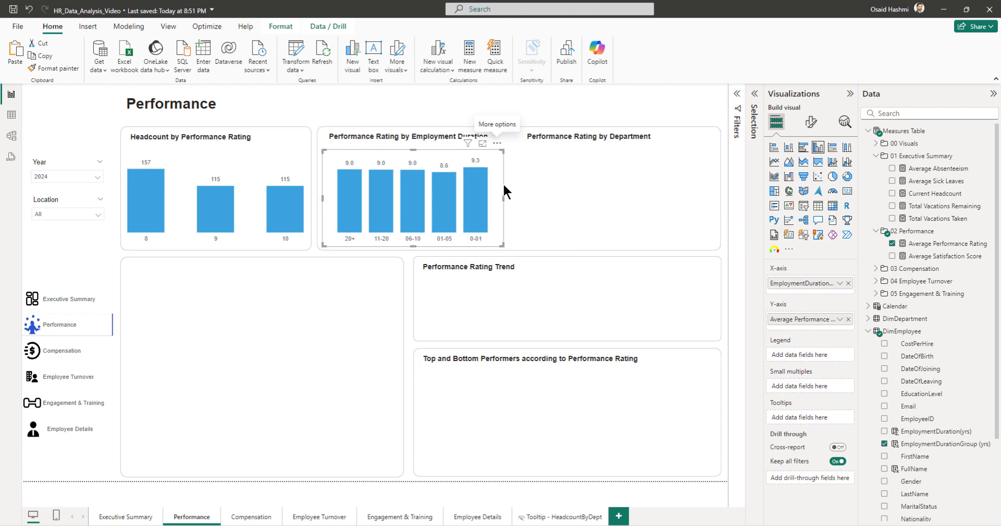
{"action": "left_click", "coordinate": [498, 143]}
{"action": "mouse_move", "coordinate": [528, 218]}
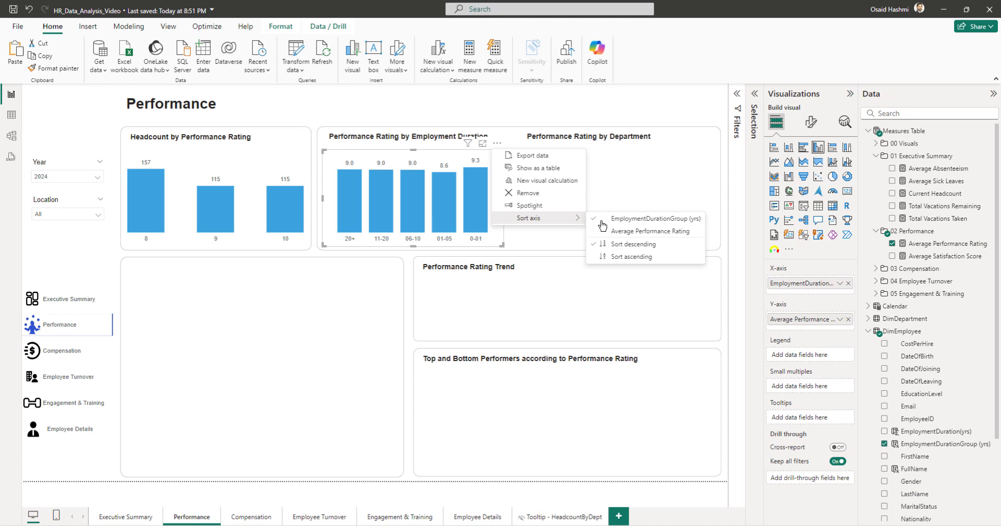
{"action": "left_click", "coordinate": [624, 256]}
Step: Add a stacked bar chart to the Performance page and place it in the Performance Rating by Department card
{"action": "left_click", "coordinate": [557, 155]}
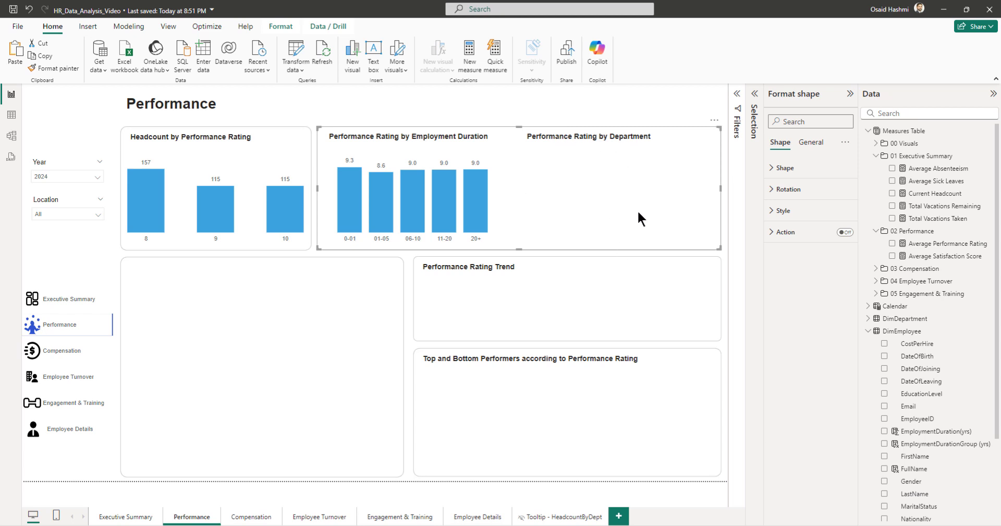
{"action": "key", "text": "Escape"}
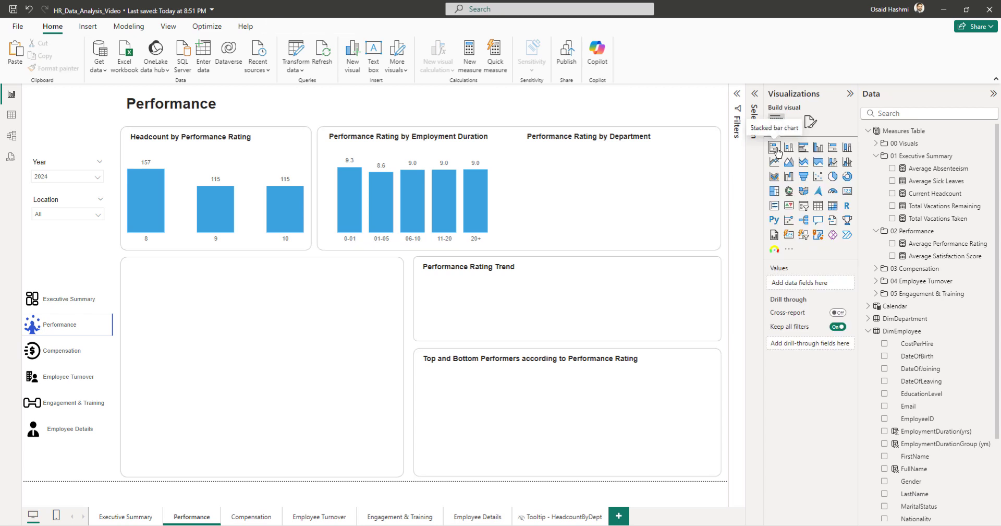
{"action": "left_click", "coordinate": [774, 147]}
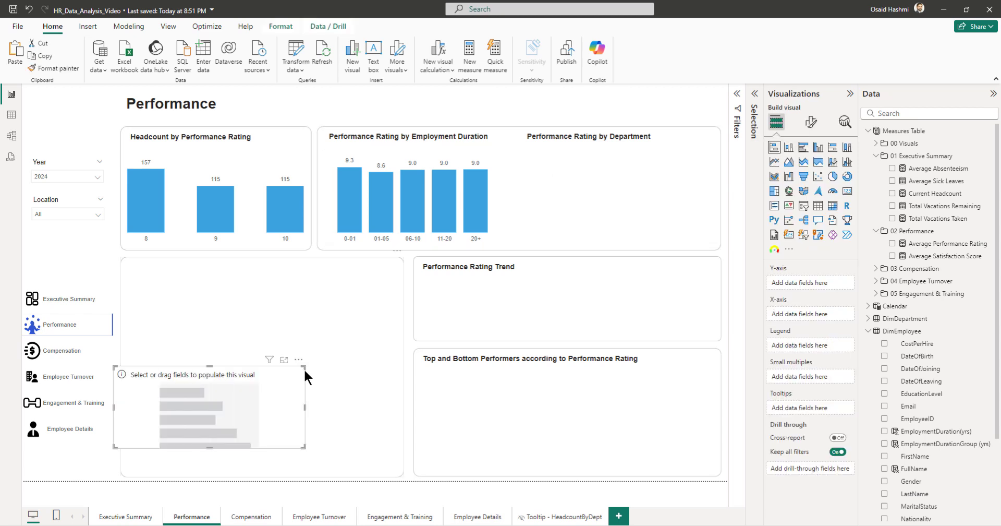
{"action": "left_click_drag", "start_coordinate": [309, 376], "coordinate": [659, 162]}
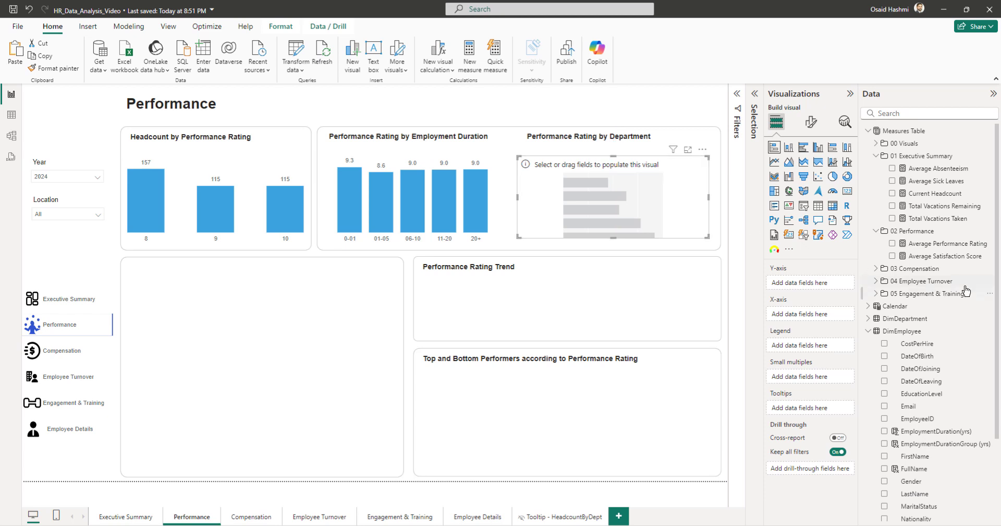
Step: Assign Department Group to the new bar chart's Y-axis, Current Headcount to its X-axis, and PerformanceRating to its legend
{"action": "left_click", "coordinate": [869, 332]}
{"action": "left_click", "coordinate": [869, 318]}
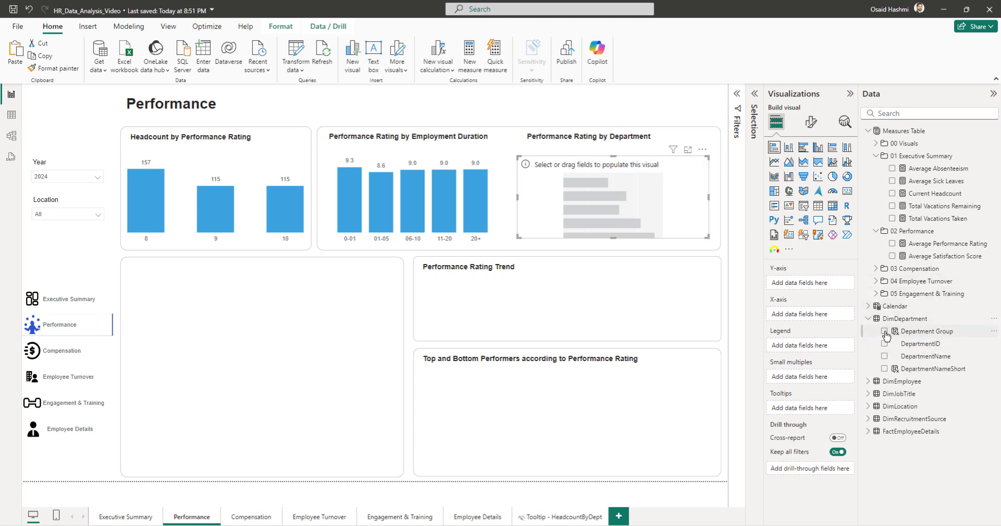
{"action": "left_click", "coordinate": [885, 331]}
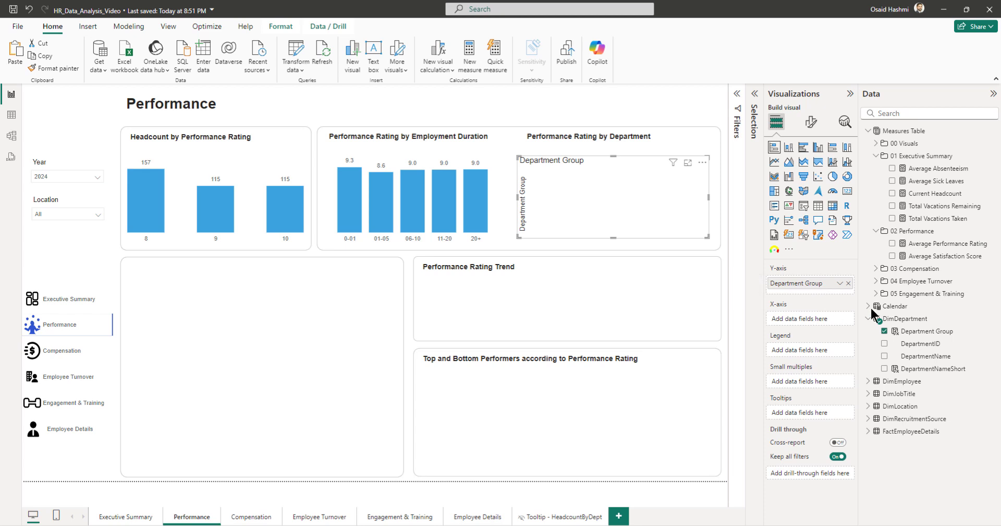
{"action": "left_click", "coordinate": [892, 194]}
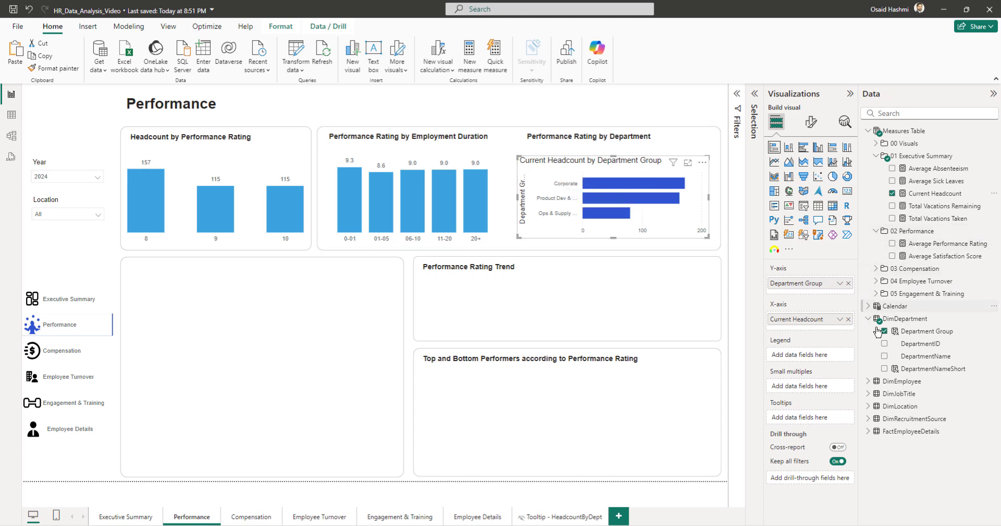
{"action": "left_click", "coordinate": [887, 430]}
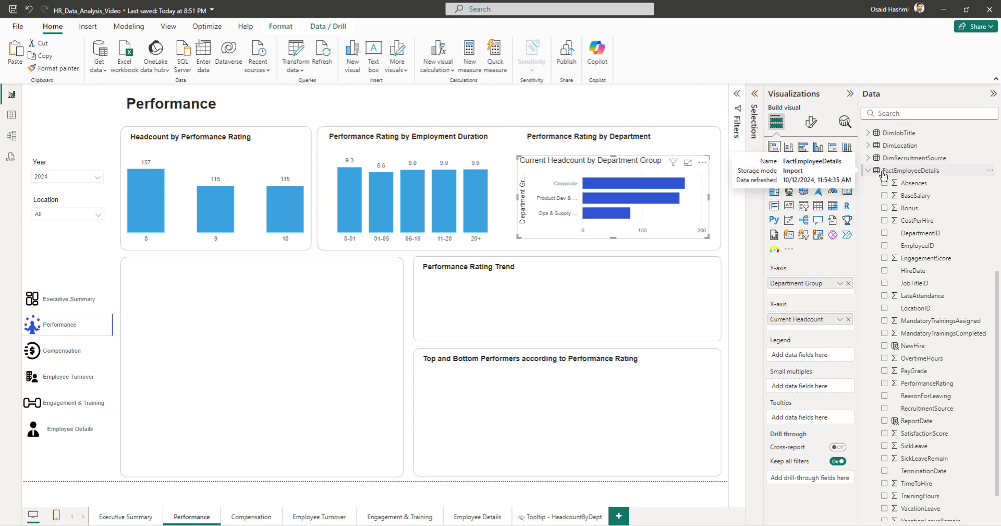
{"action": "scroll", "coordinate": [947, 342], "scroll_direction": "down", "scroll_amount": 2}
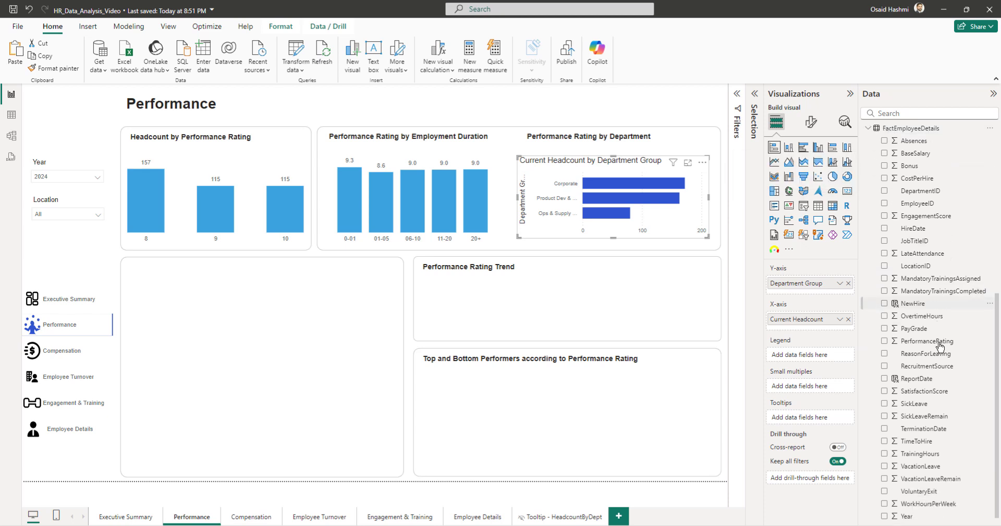
{"action": "left_click_drag", "start_coordinate": [920, 346], "coordinate": [811, 354]}
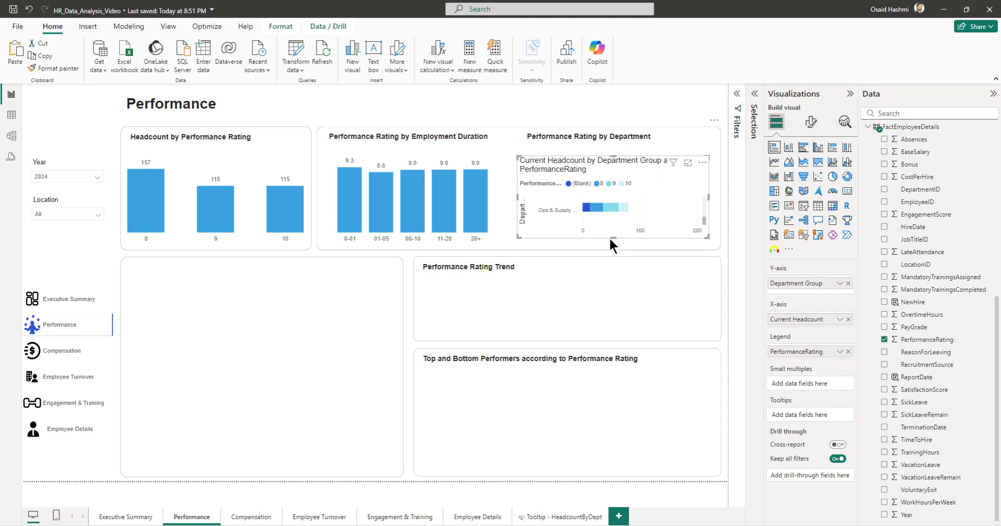
Step: Enlarge the department bar chart to fill its card and copy the employment duration chart's formatting onto it
{"action": "left_click_drag", "start_coordinate": [610, 231], "coordinate": [630, 234]}
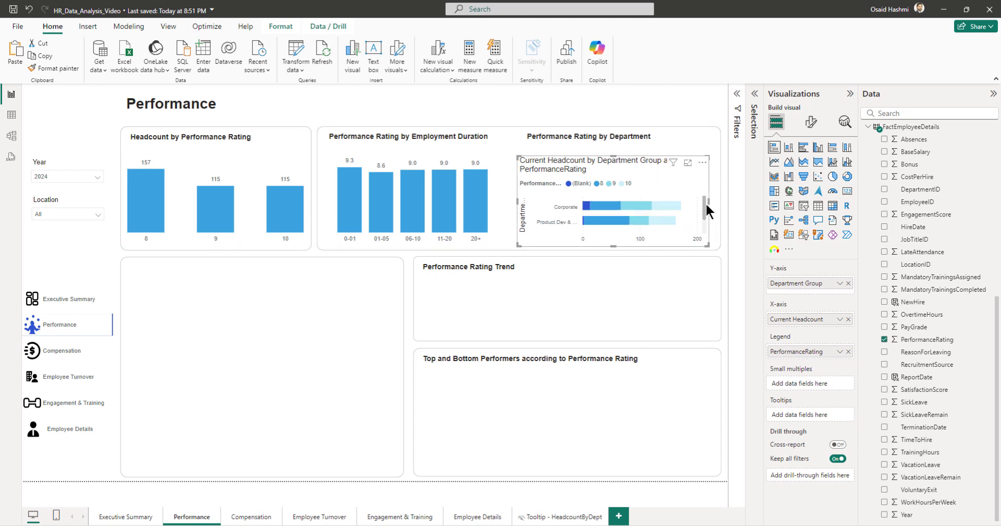
{"action": "left_click_drag", "start_coordinate": [710, 206], "coordinate": [717, 207]}
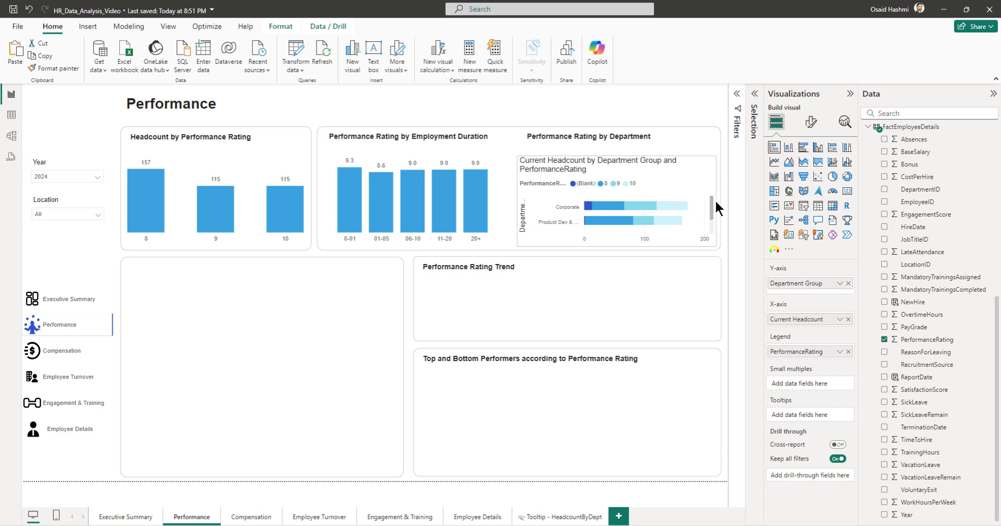
{"action": "left_click_drag", "start_coordinate": [617, 159], "coordinate": [617, 153]}
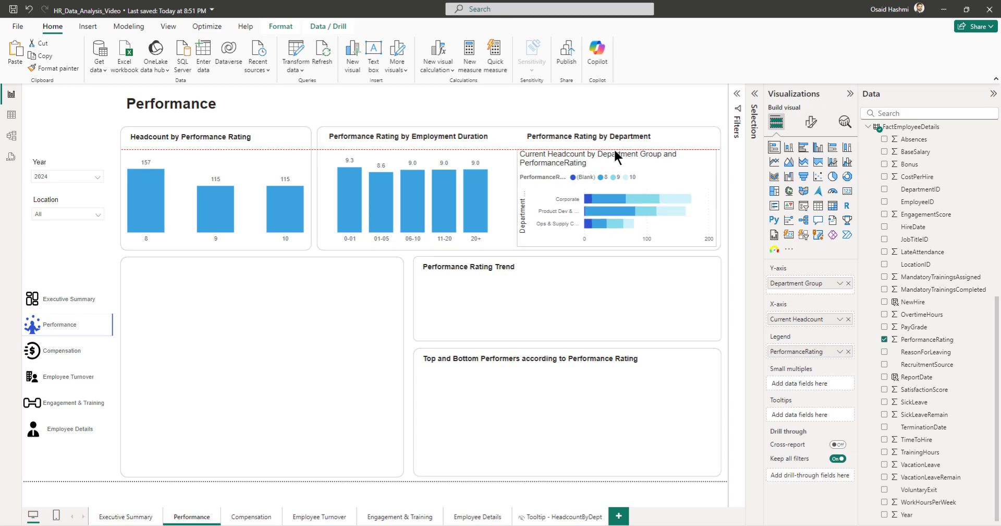
{"action": "left_click", "coordinate": [389, 155]}
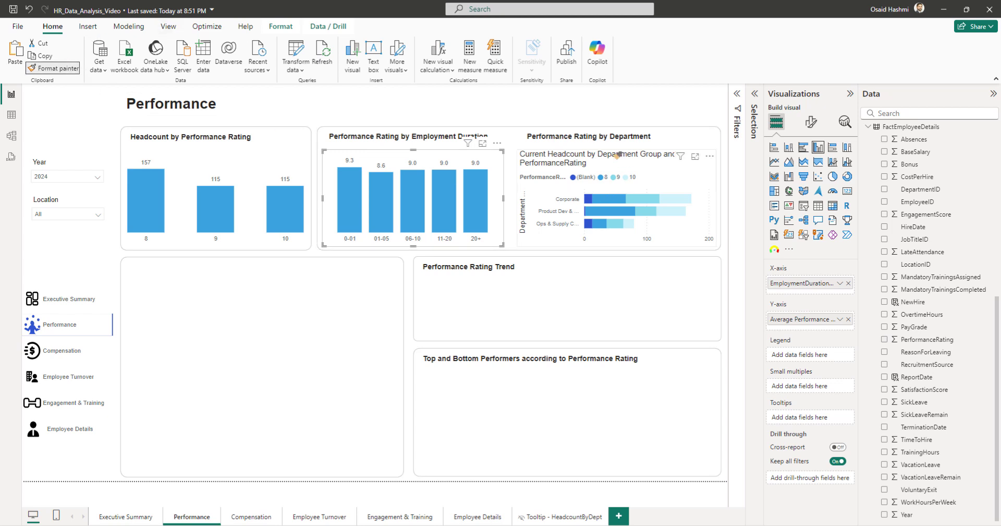
{"action": "left_click", "coordinate": [617, 157]}
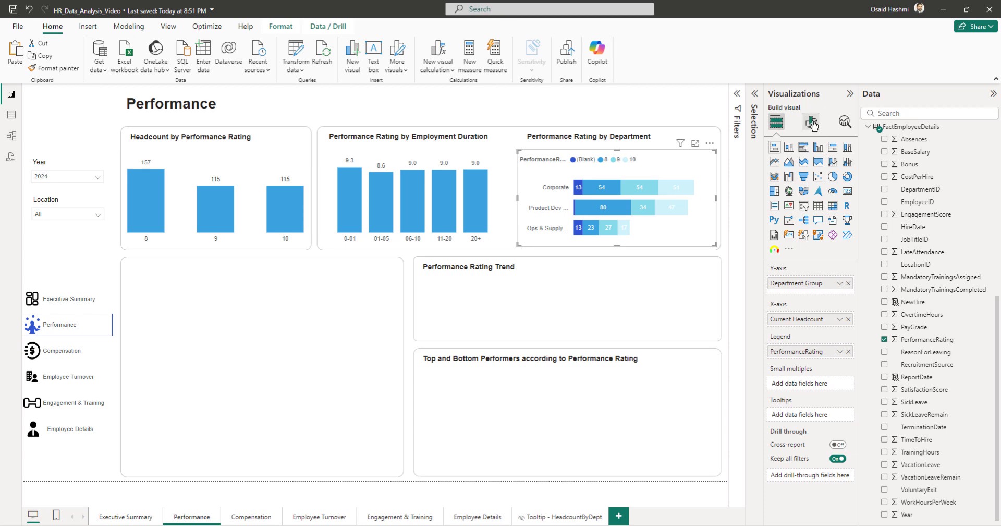
Step: Turn off the department chart's legend title and position the legend at the chart's top right
{"action": "left_click", "coordinate": [812, 124]}
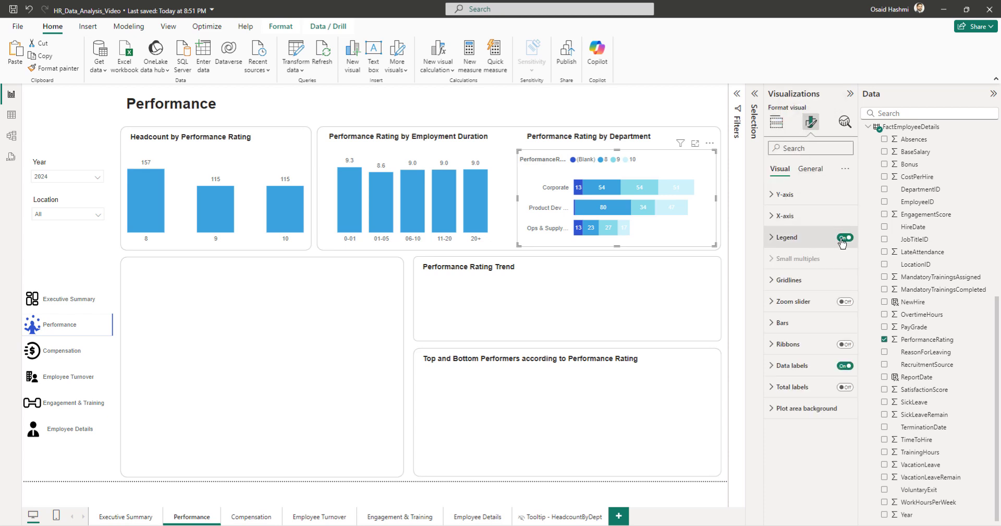
{"action": "left_click", "coordinate": [787, 237]}
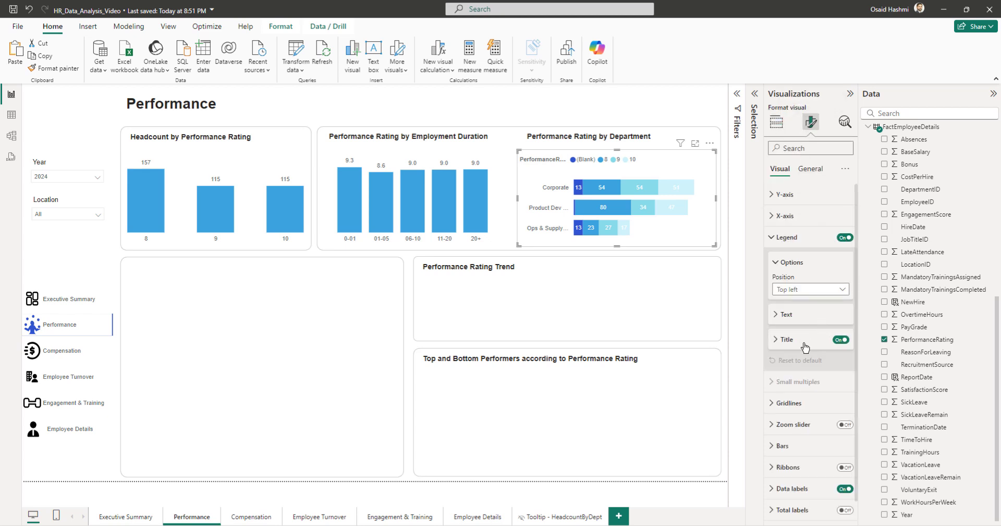
{"action": "left_click", "coordinate": [841, 340]}
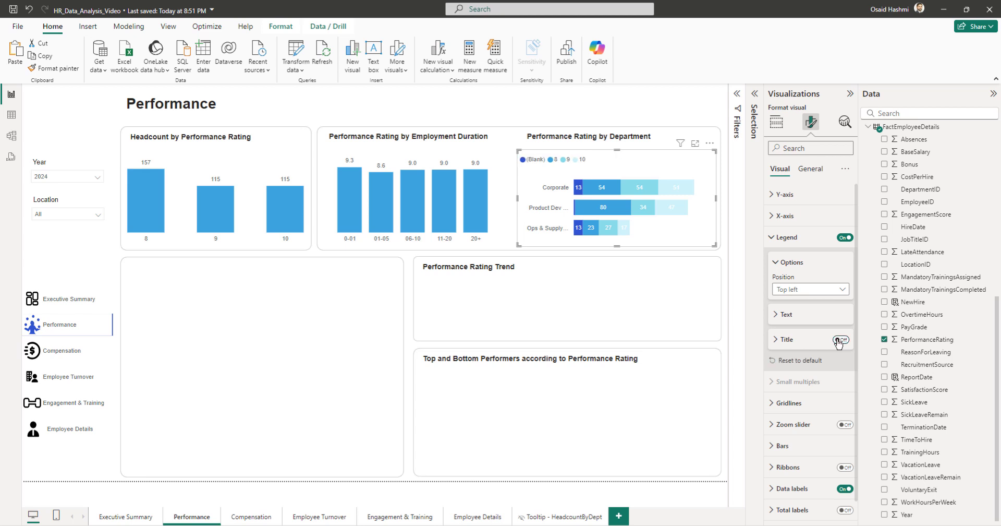
{"action": "left_click", "coordinate": [796, 294]}
{"action": "left_click", "coordinate": [797, 328]}
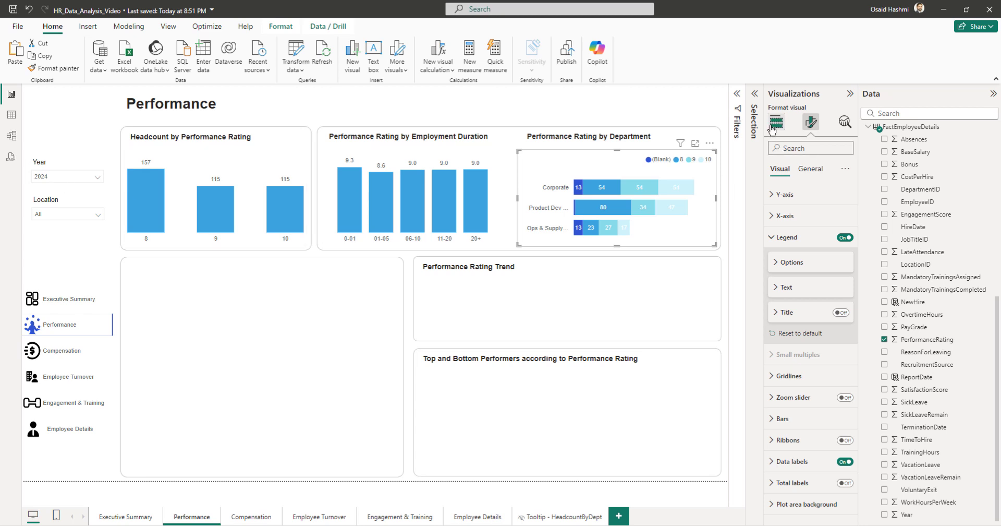
Step: Filter the department chart's PerformanceRating with basic filtering to include every value except (Blank)
{"action": "left_click", "coordinate": [737, 95]}
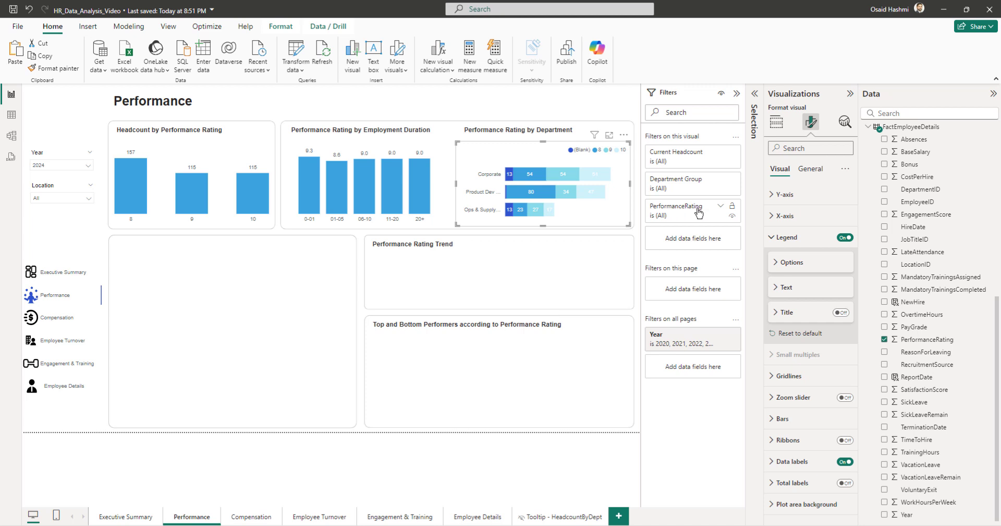
{"action": "left_click", "coordinate": [720, 207]}
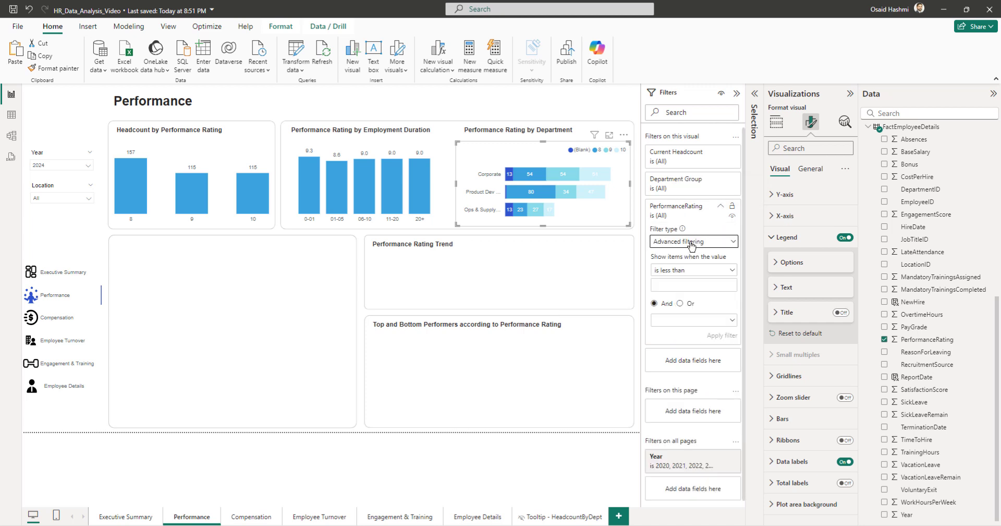
{"action": "left_click", "coordinate": [686, 241]}
{"action": "left_click", "coordinate": [677, 270]}
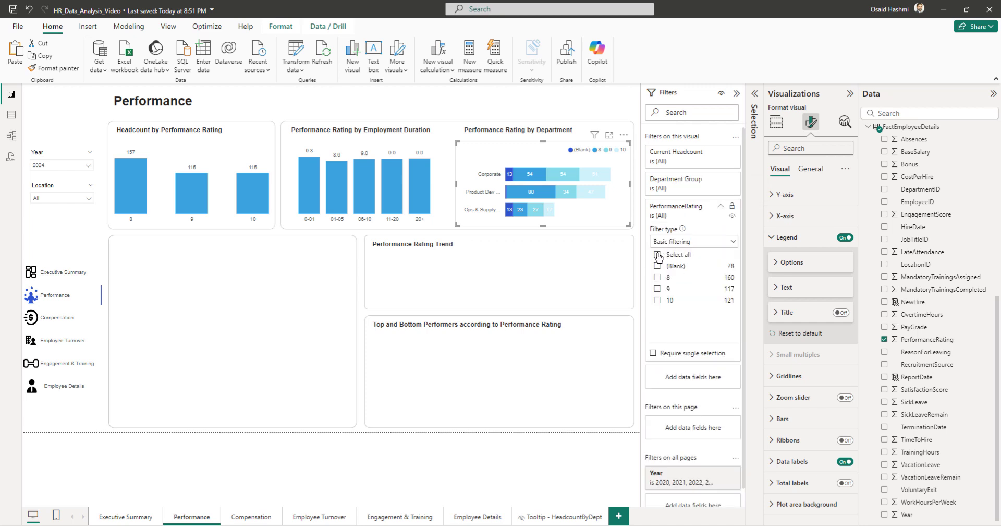
{"action": "left_click", "coordinate": [657, 267]}
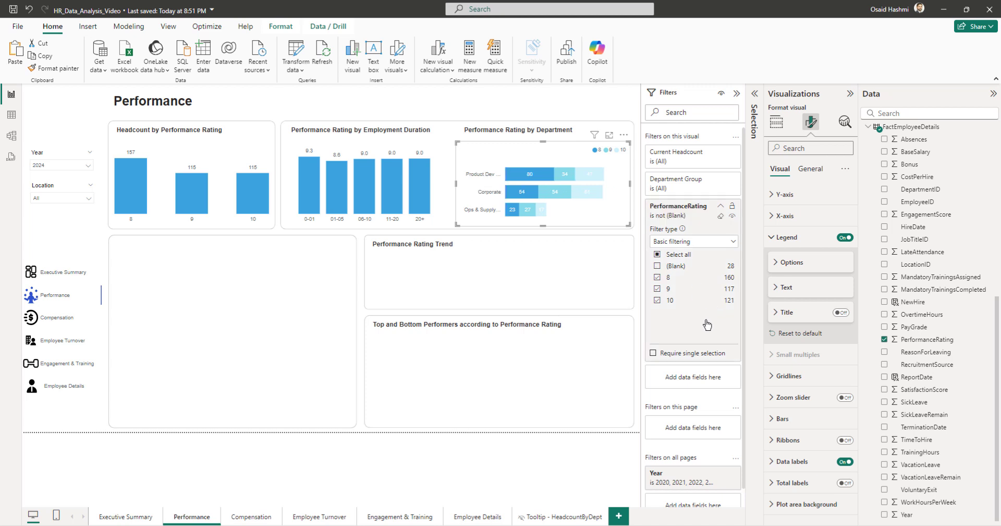
{"action": "left_click", "coordinate": [720, 207]}
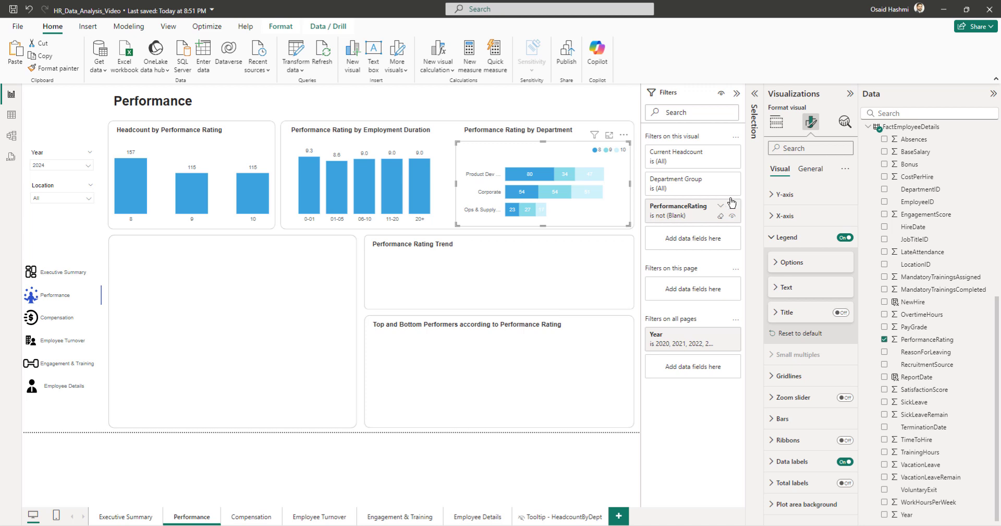
{"action": "left_click", "coordinate": [737, 94]}
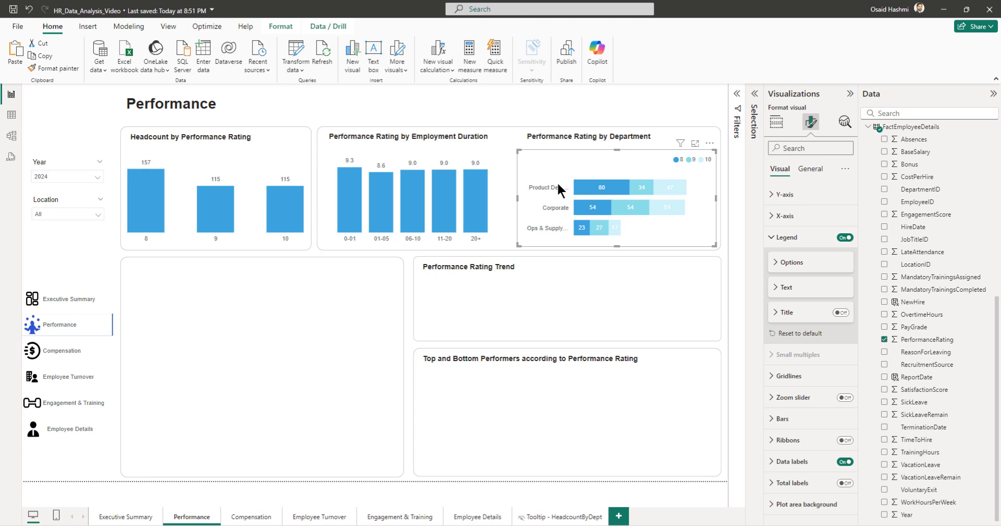
Step: Set the maximum width of the department chart's Y-axis labels to 40 % and widen the chart slightly on its left side
{"action": "left_click", "coordinate": [770, 243]}
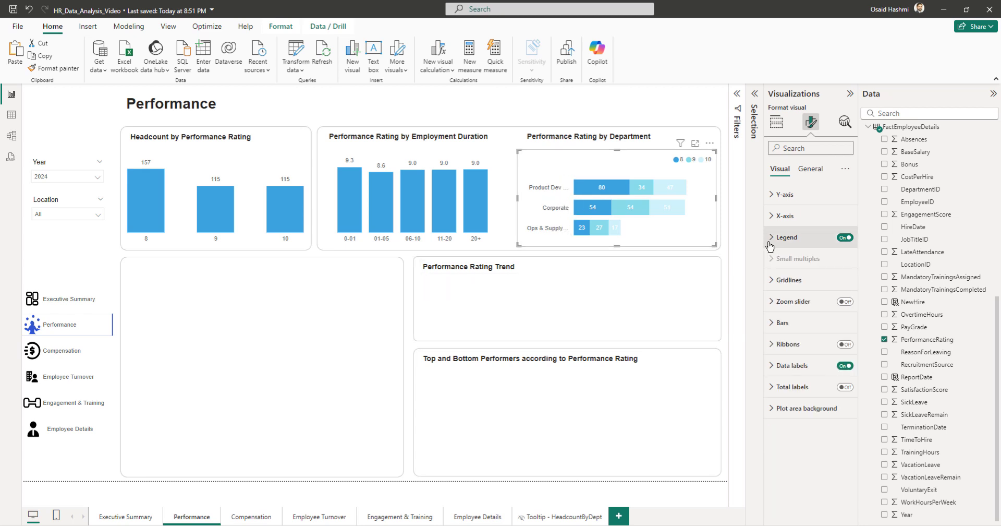
{"action": "left_click", "coordinate": [775, 196]}
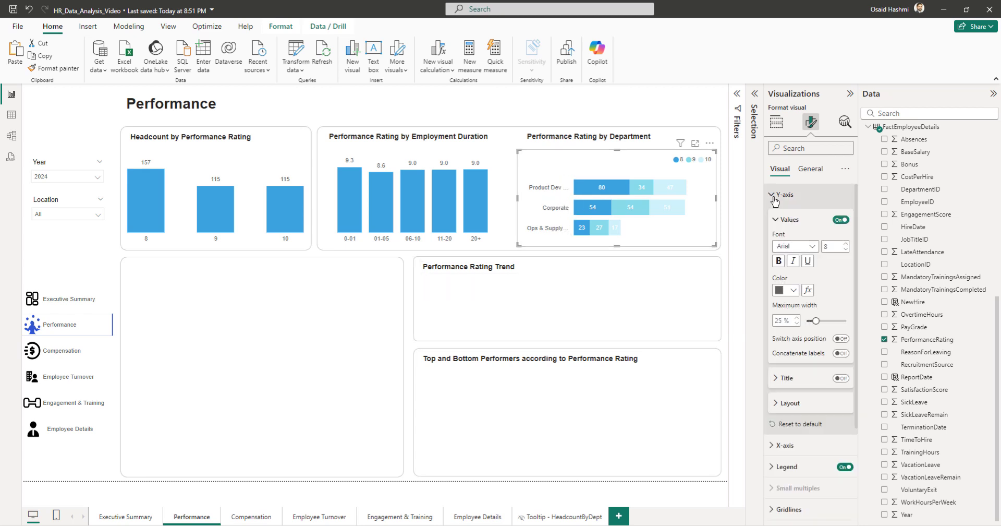
{"action": "double_click", "coordinate": [779, 320]}
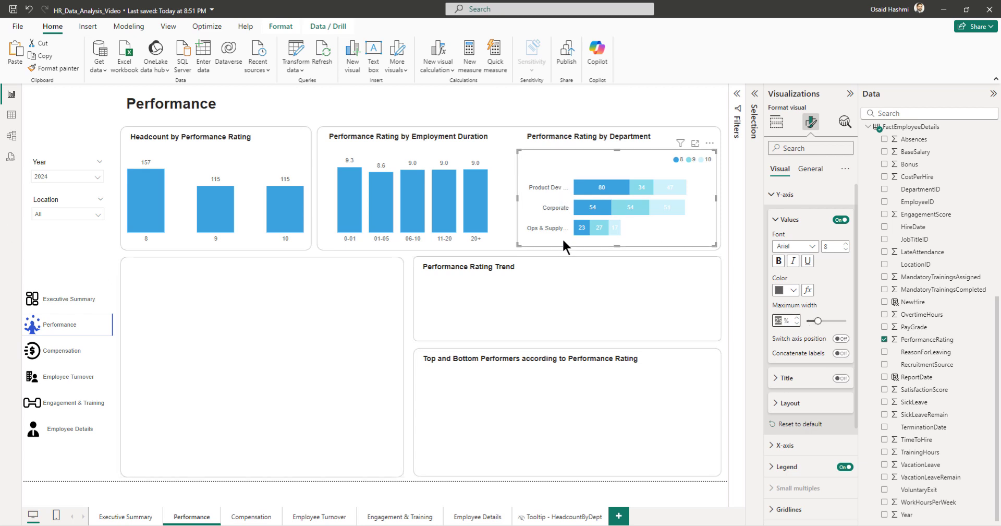
{"action": "key", "text": "Up"}
{"action": "key", "text": "Up"}
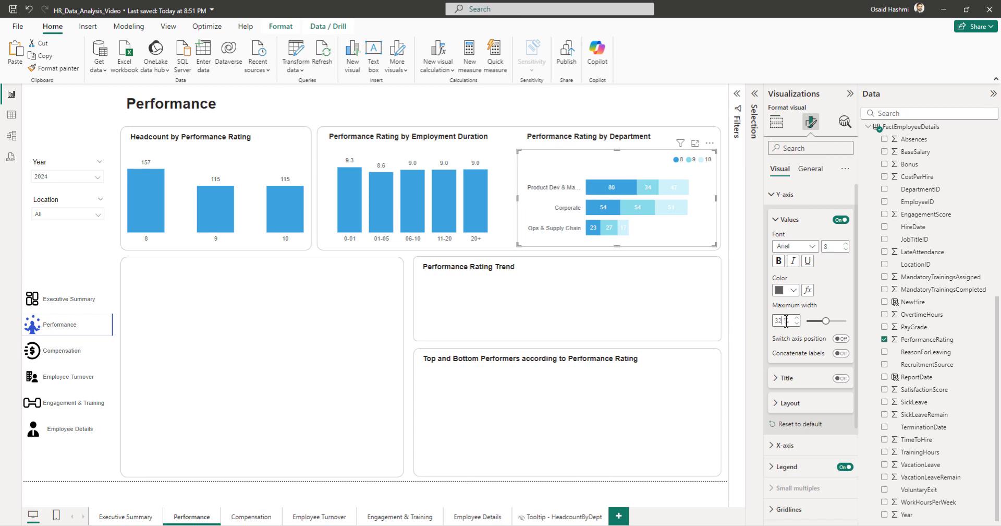
{"action": "key", "text": "Up"}
{"action": "key", "text": "Up"}
{"action": "key", "text": "Up"}
{"action": "key", "text": "Up"}
{"action": "key", "text": "Up"}
{"action": "left_click_drag", "start_coordinate": [518, 198], "coordinate": [510, 198]}
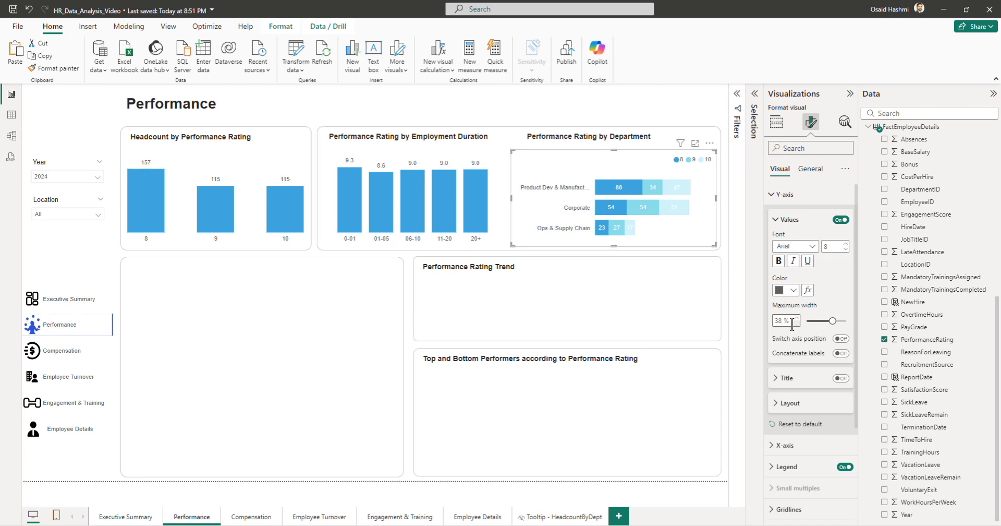
{"action": "key", "text": "Up"}
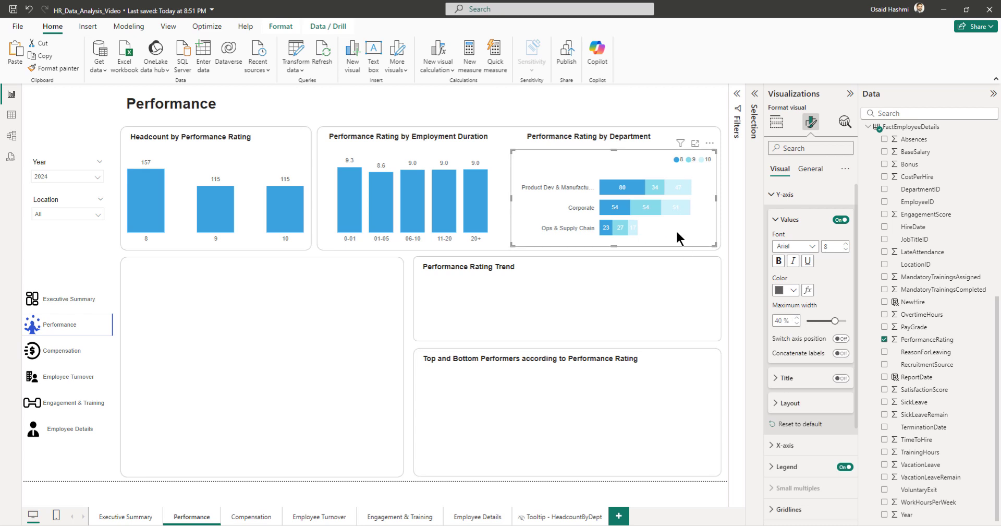
{"action": "left_click", "coordinate": [788, 194]}
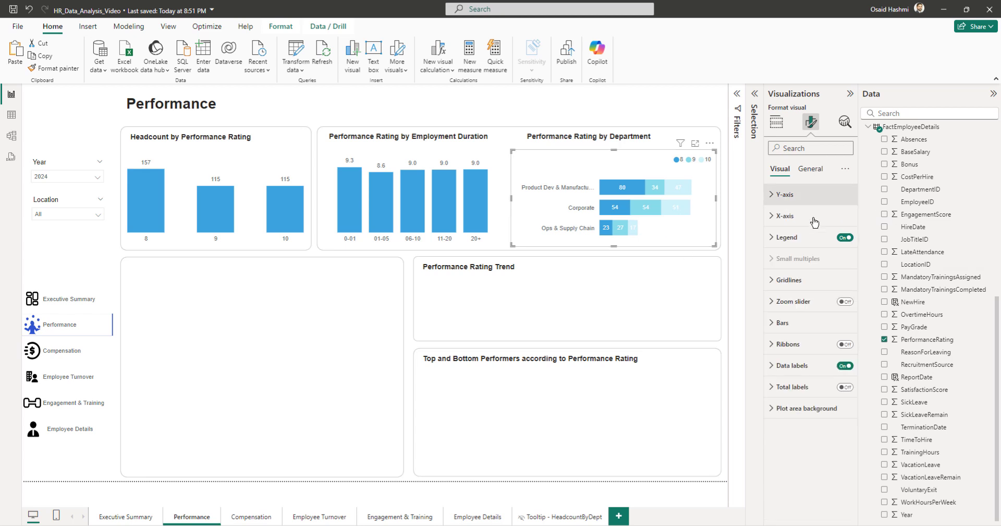
Step: Set the department chart's padding to 0 px on all four sides
{"action": "left_click", "coordinate": [810, 169]}
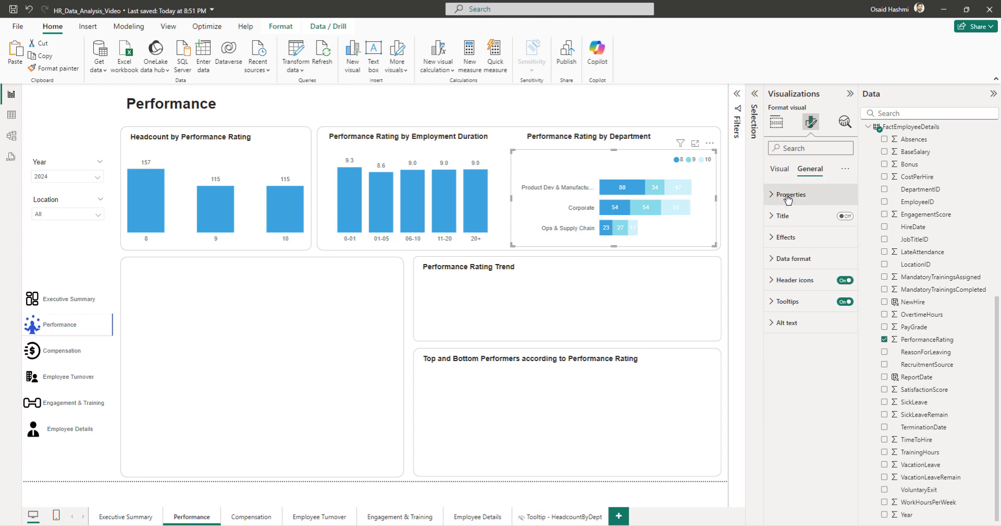
{"action": "left_click", "coordinate": [788, 196]}
{"action": "left_click", "coordinate": [788, 338]}
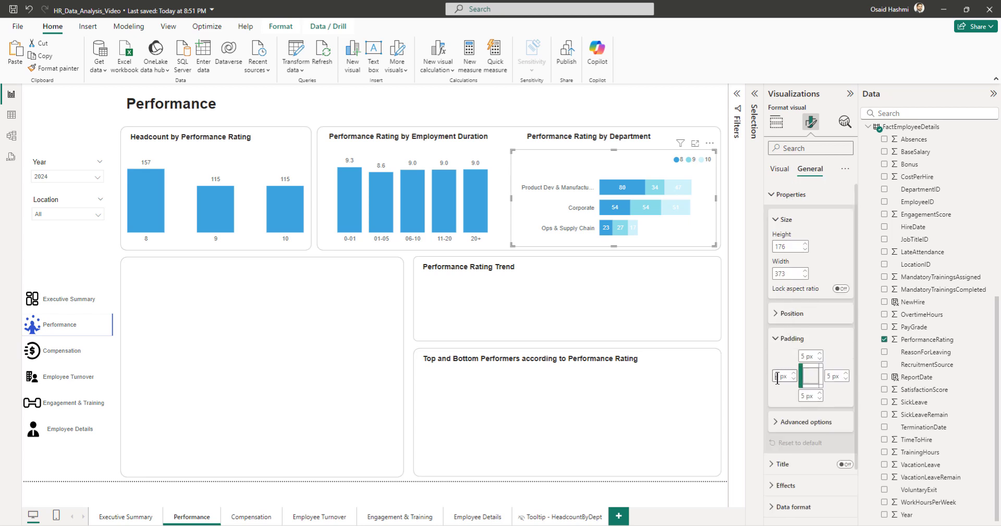
{"action": "left_click", "coordinate": [806, 396]}
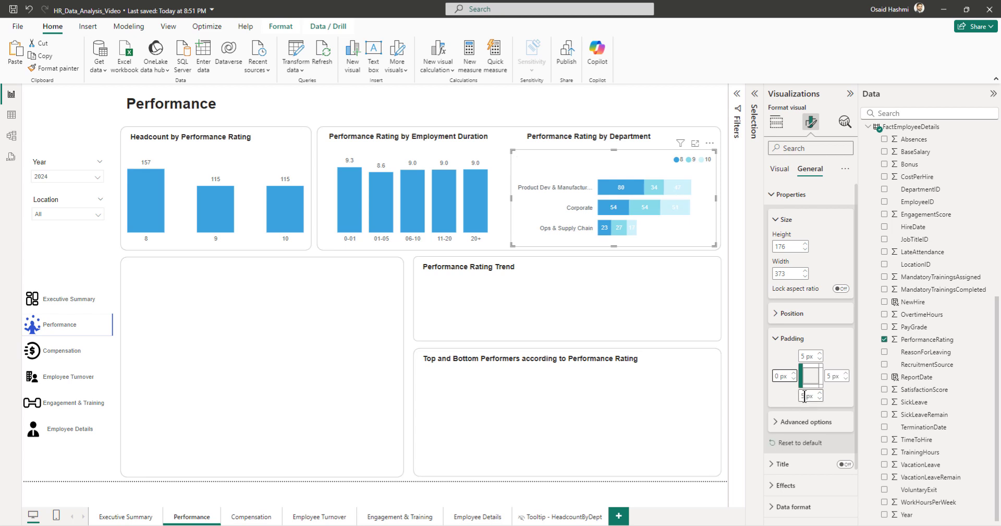
{"action": "double_click", "coordinate": [805, 396]}
{"action": "type", "text": "0"}
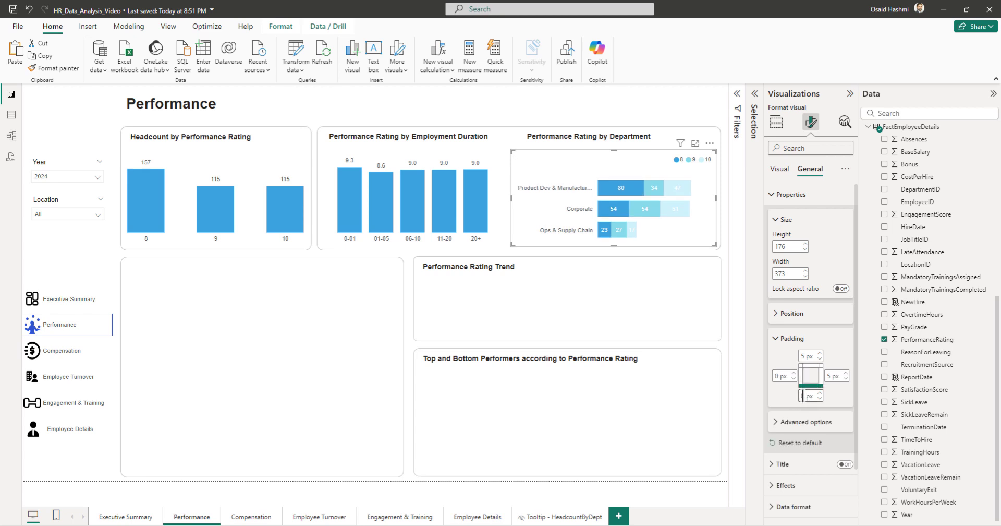
{"action": "double_click", "coordinate": [829, 375]}
{"action": "type", "text": "0"}
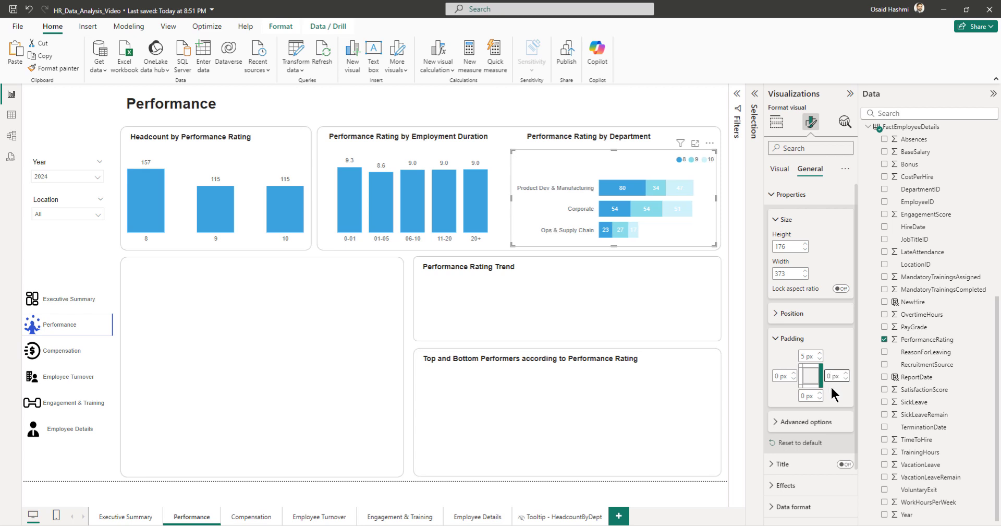
{"action": "double_click", "coordinate": [804, 356]}
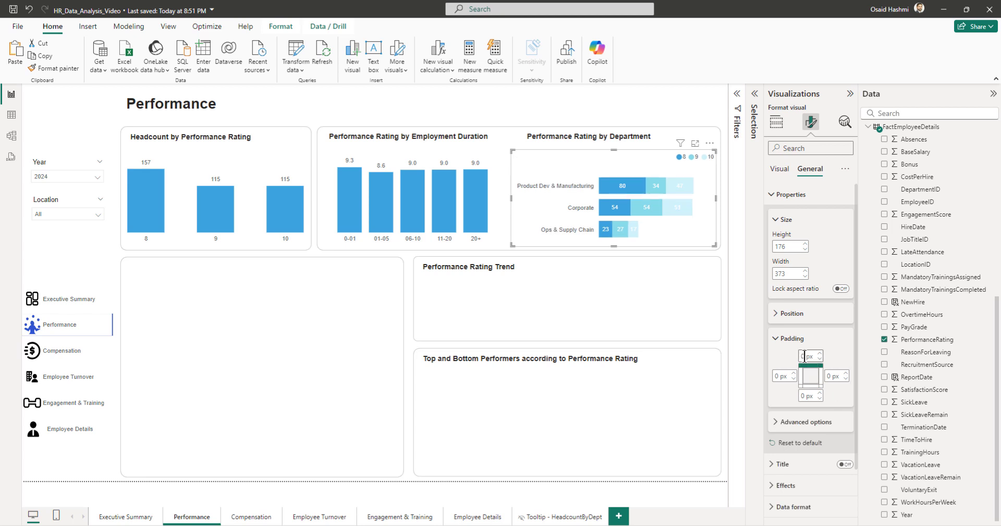
{"action": "left_click", "coordinate": [791, 194]}
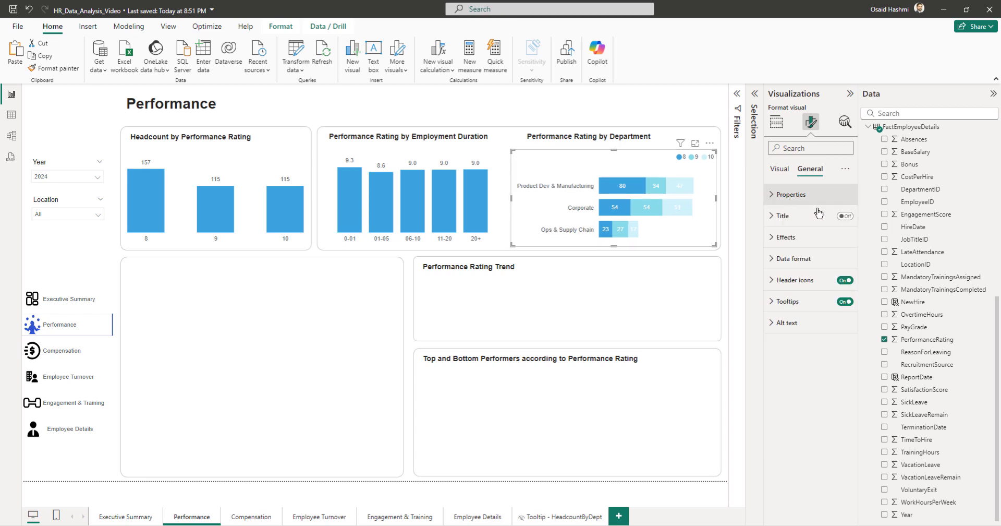
Step: Show X-axis values on the department chart in place of data labels and turn off its vertical gridlines
{"action": "left_click", "coordinate": [780, 169]}
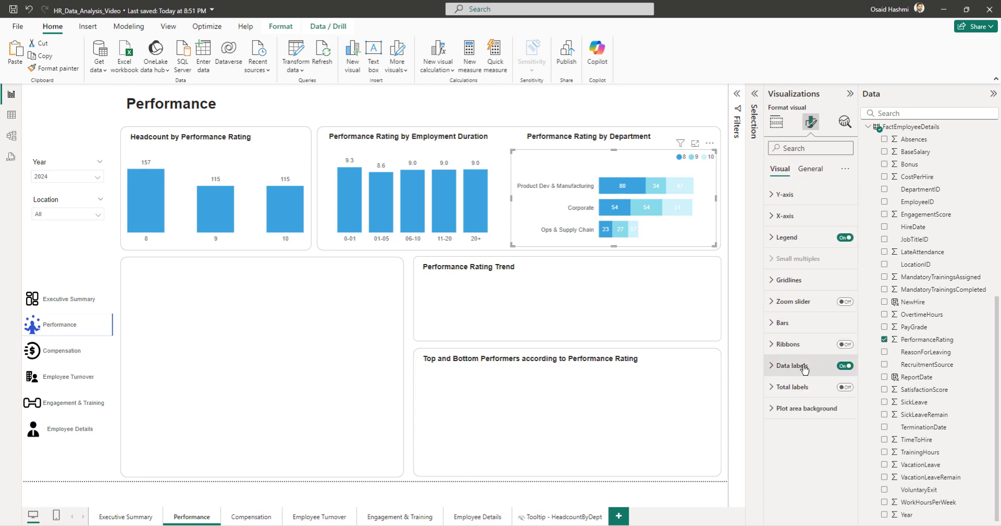
{"action": "left_click", "coordinate": [845, 366]}
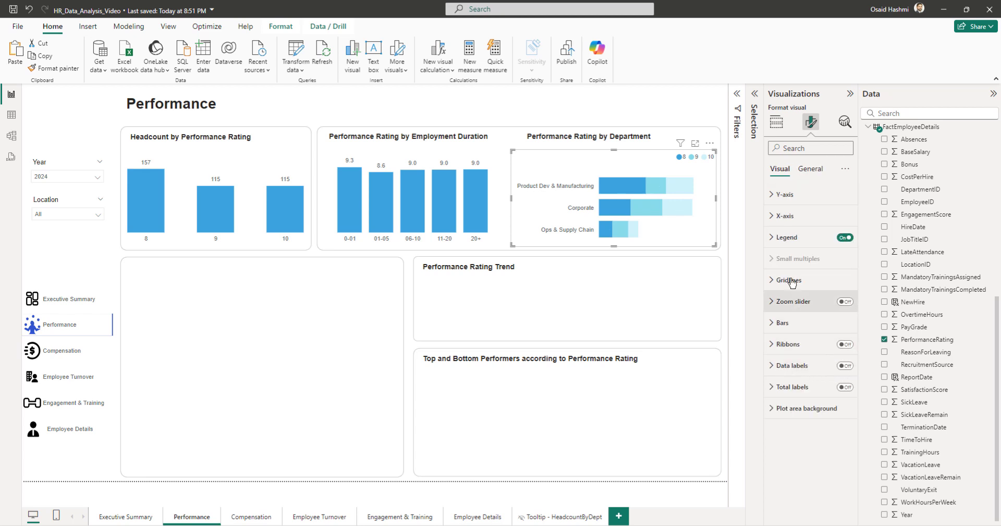
{"action": "left_click", "coordinate": [786, 216]}
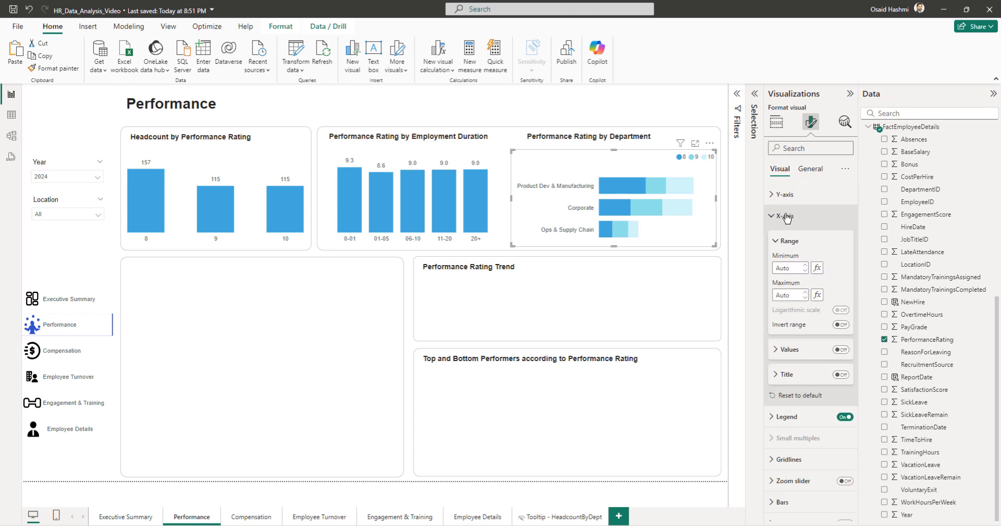
{"action": "left_click", "coordinate": [839, 351]}
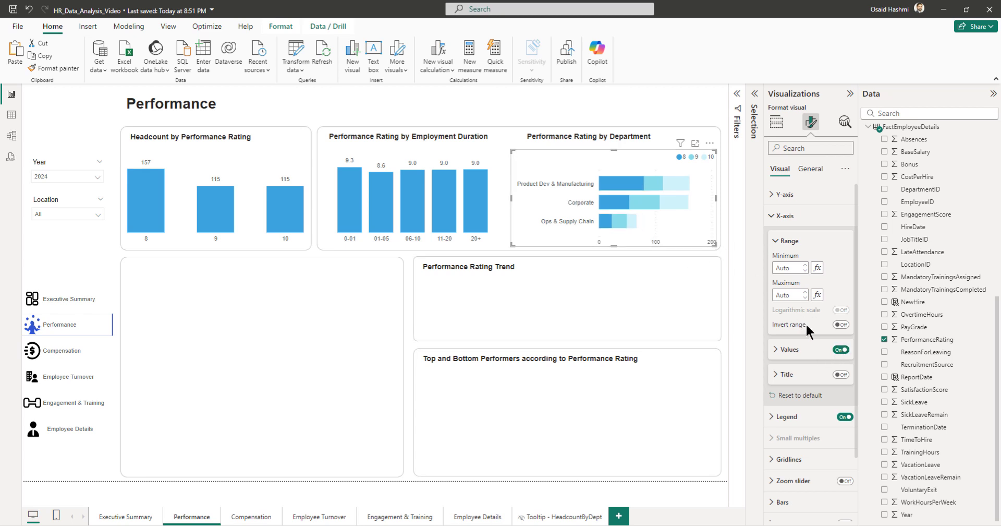
{"action": "left_click", "coordinate": [818, 459]}
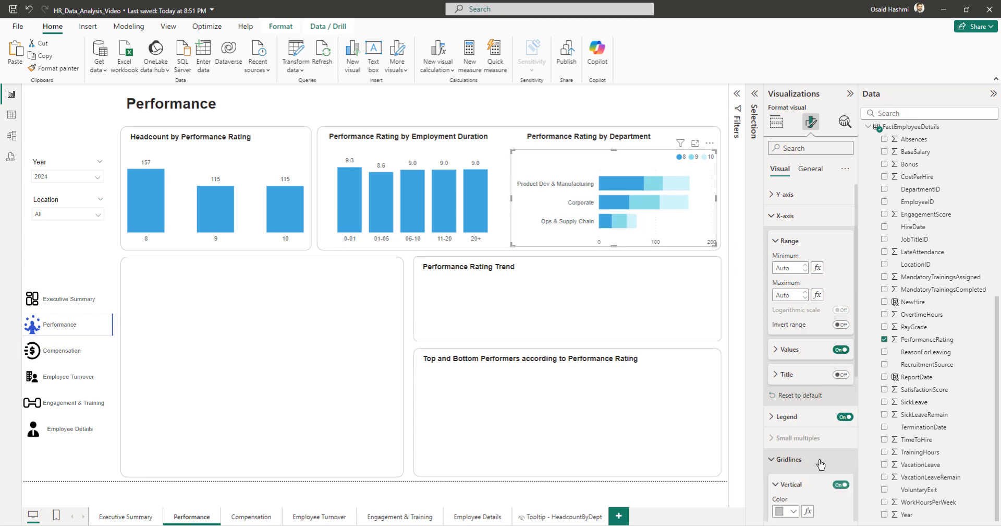
{"action": "left_click", "coordinate": [841, 232]}
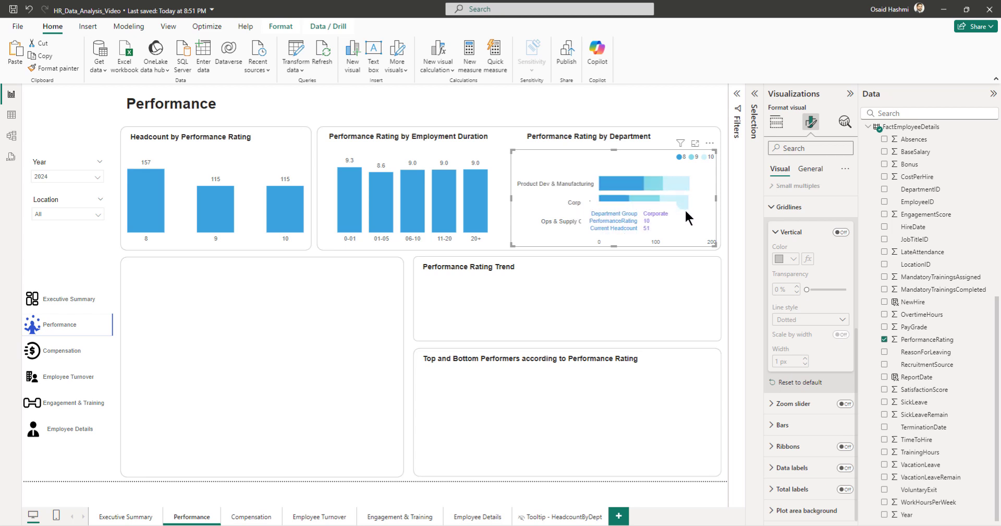
Step: Switch the Year slicer to 2023, 2022 and finally 2021 to check the department chart's rating colors
{"action": "left_click", "coordinate": [76, 175]}
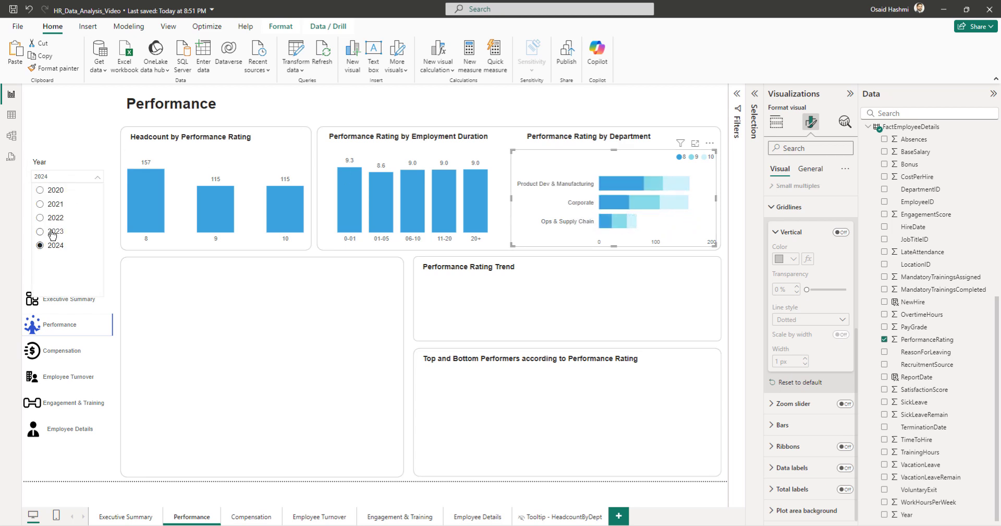
{"action": "left_click", "coordinate": [52, 231]}
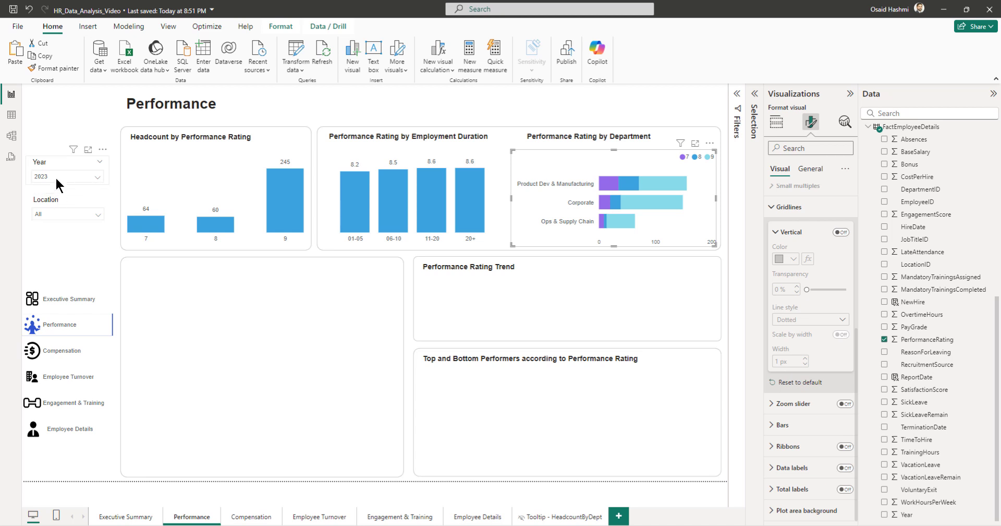
{"action": "left_click", "coordinate": [55, 176]}
{"action": "left_click", "coordinate": [54, 219]}
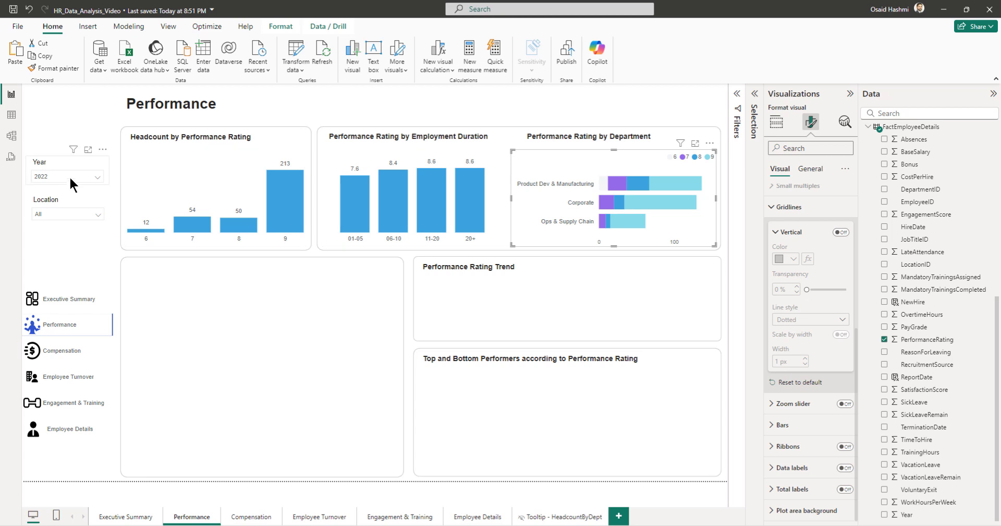
{"action": "left_click", "coordinate": [70, 176]}
{"action": "left_click", "coordinate": [56, 204]}
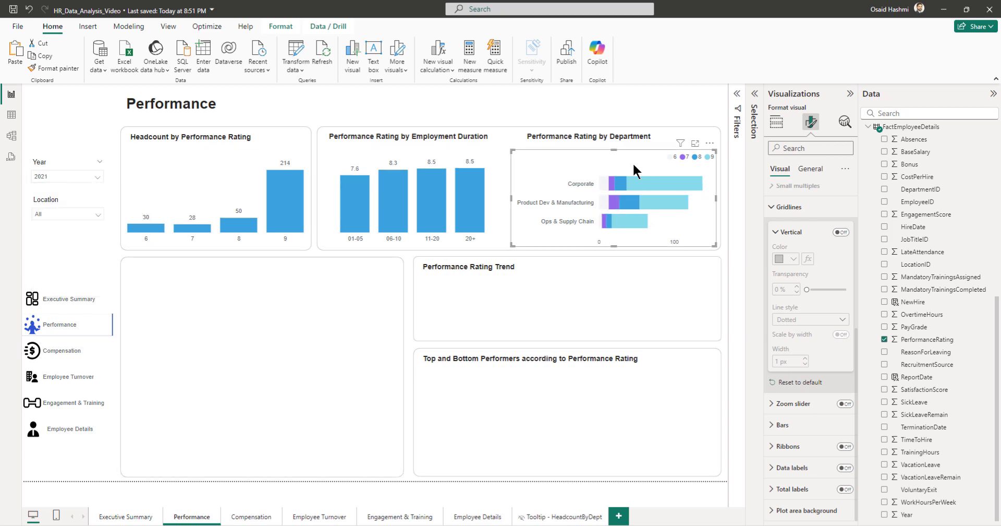
Step: Color the department chart's bars light purple for rating 6 and a slightly darker purple for rating 7
{"action": "left_click", "coordinate": [783, 424]}
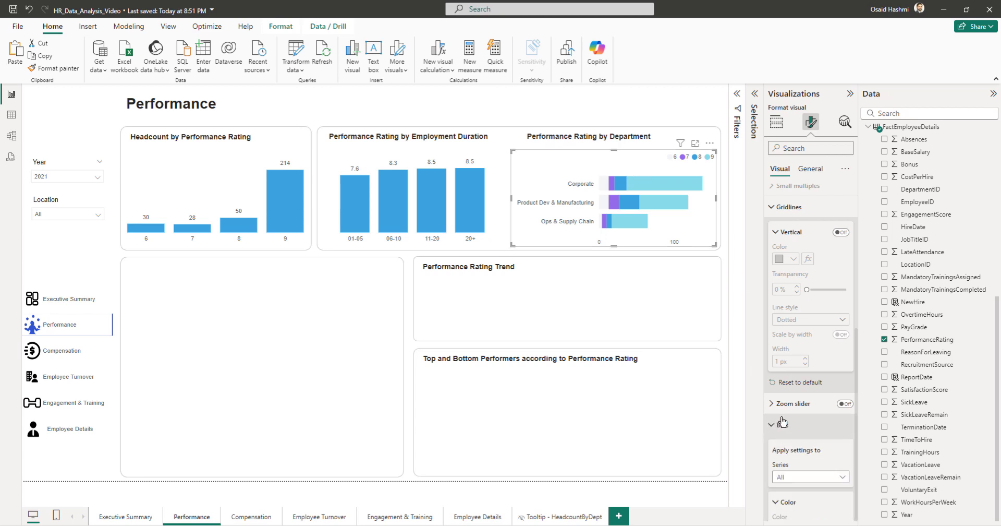
{"action": "left_click", "coordinate": [811, 269]}
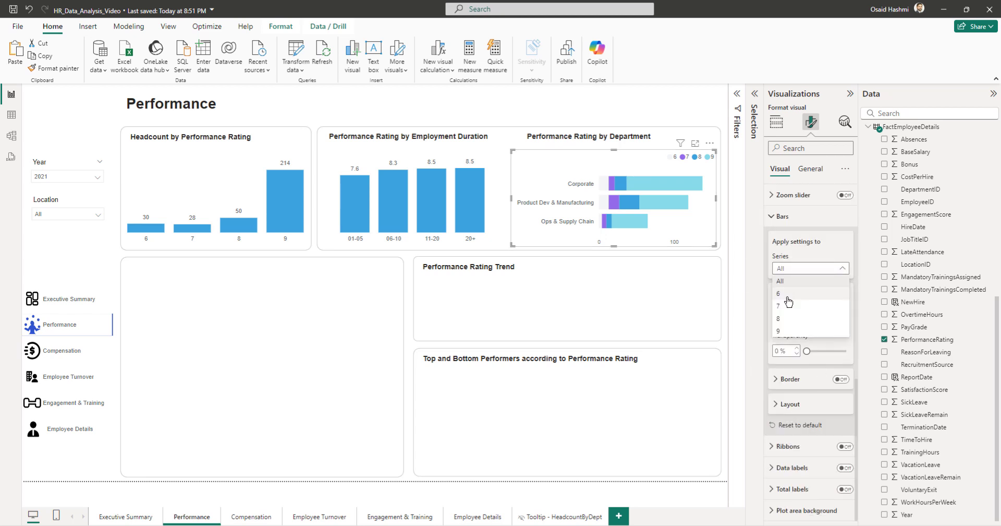
{"action": "left_click", "coordinate": [783, 297]}
{"action": "left_click", "coordinate": [786, 321]}
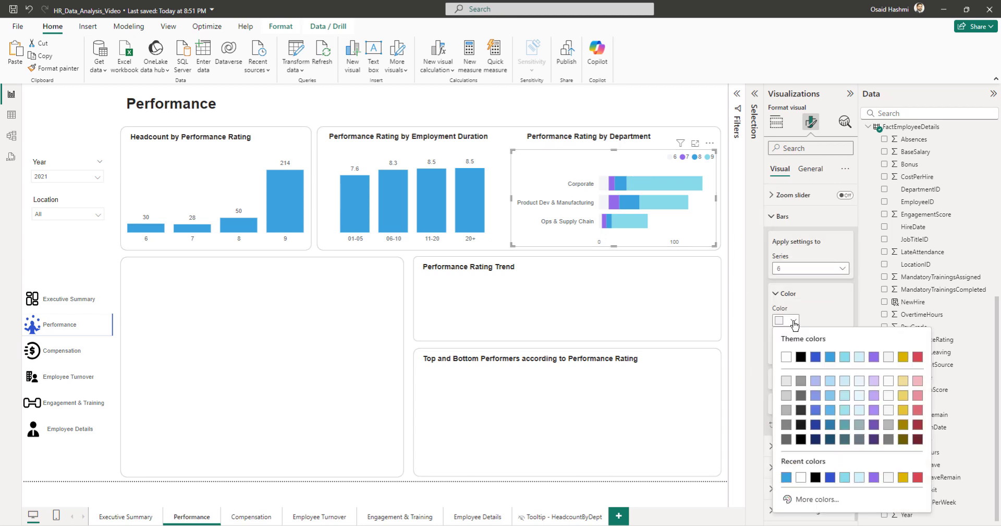
{"action": "left_click", "coordinate": [874, 384]}
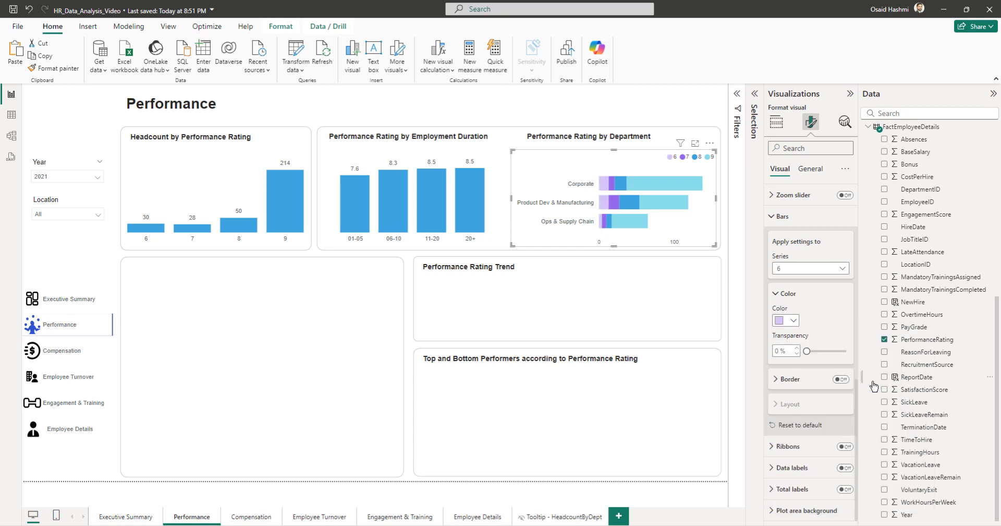
{"action": "left_click", "coordinate": [793, 321]}
{"action": "left_click", "coordinate": [808, 268]}
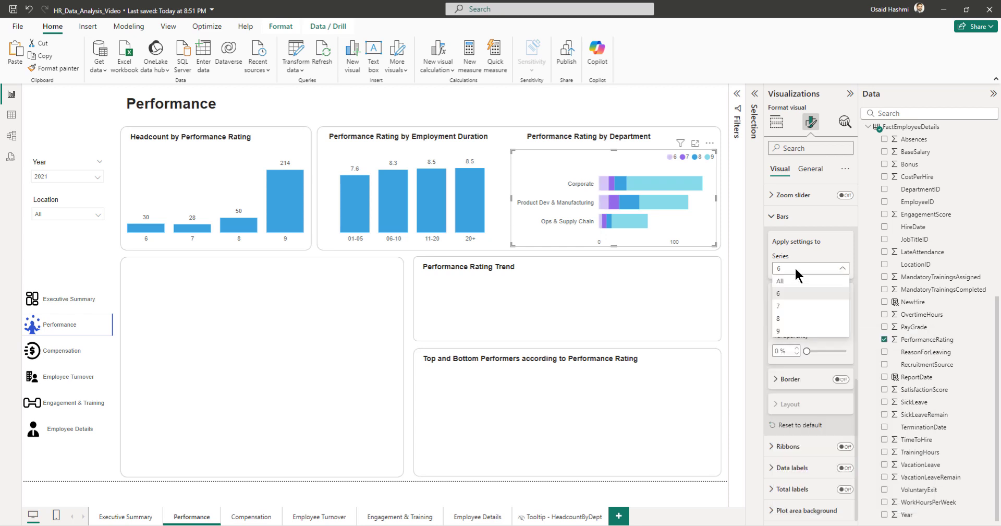
{"action": "left_click", "coordinate": [796, 308]}
{"action": "left_click", "coordinate": [786, 321]}
{"action": "left_click", "coordinate": [874, 381]}
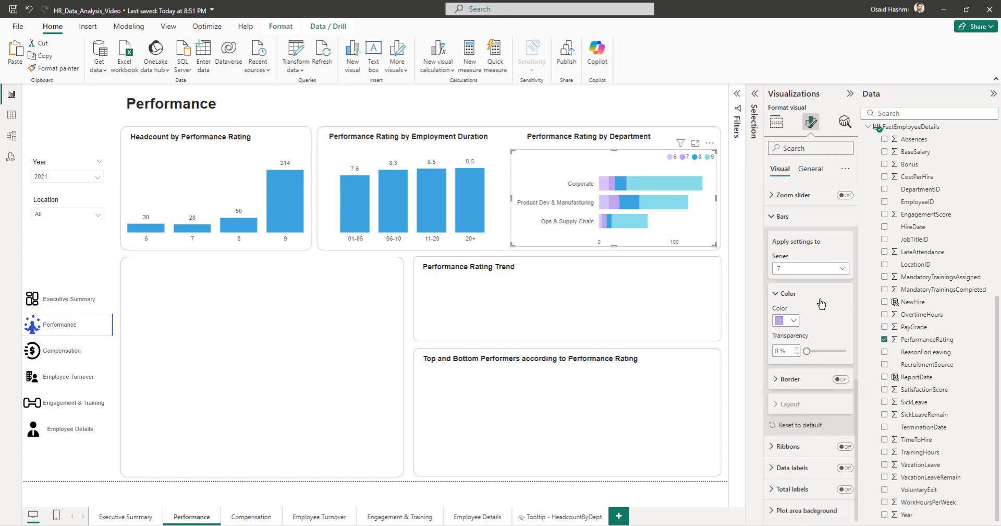
Step: Color the department chart's bars a lighter blue for rating 8 and the theme's medium blue for rating 9
{"action": "left_click", "coordinate": [794, 268]}
{"action": "left_click", "coordinate": [794, 318]}
{"action": "left_click", "coordinate": [792, 320]}
{"action": "left_click", "coordinate": [831, 407]}
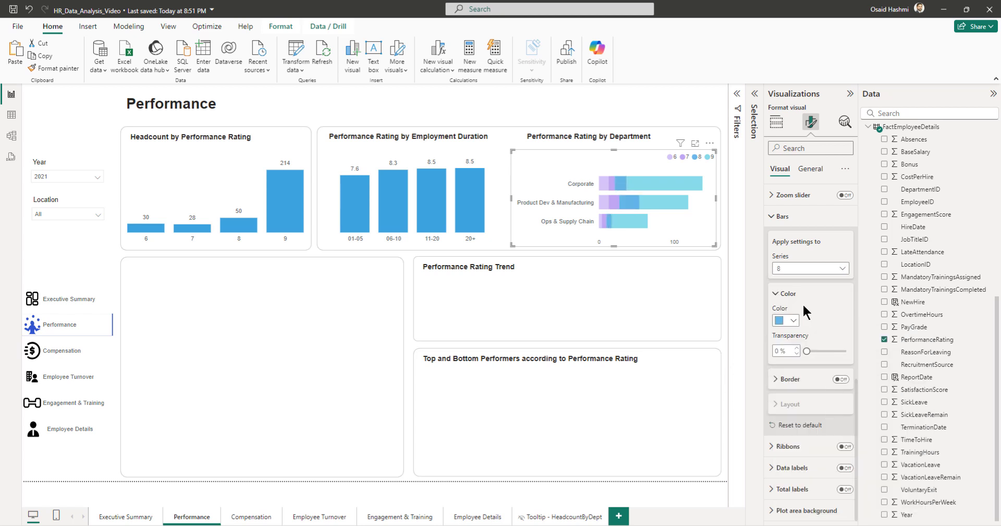
{"action": "left_click", "coordinate": [808, 268]}
{"action": "left_click", "coordinate": [812, 342]}
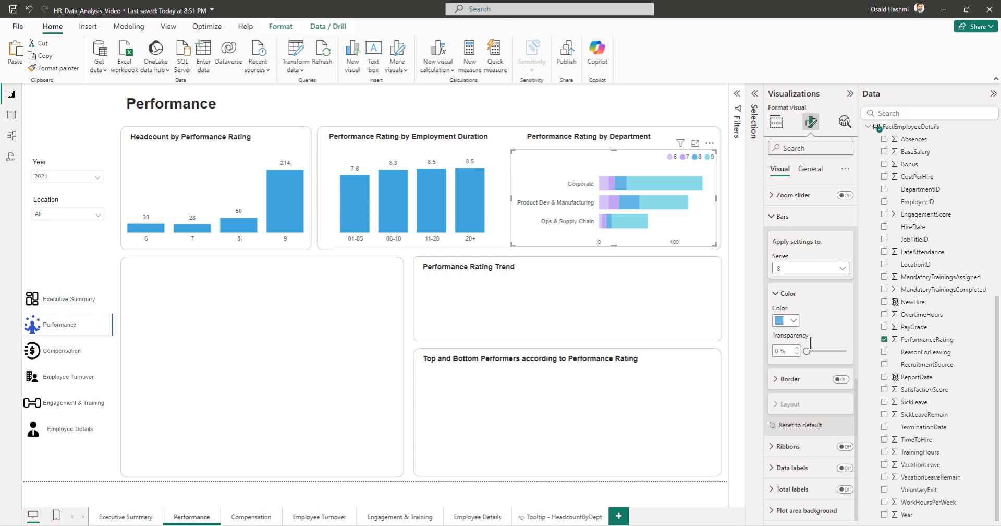
{"action": "left_click", "coordinate": [790, 320]}
{"action": "left_click", "coordinate": [830, 358]}
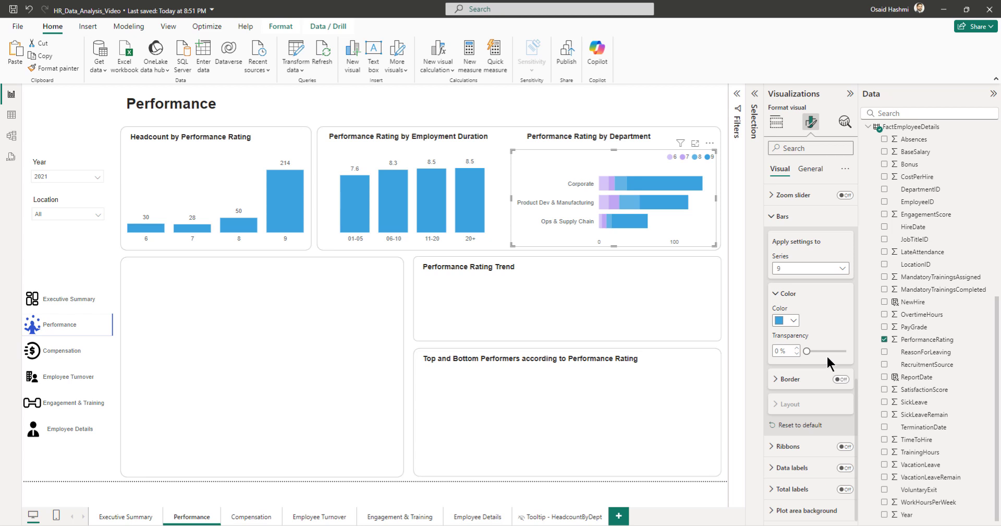
Step: Set the Year slicer to 2024 and color the department chart's bars for rating 10 a muted indigo blue
{"action": "left_click", "coordinate": [63, 177]}
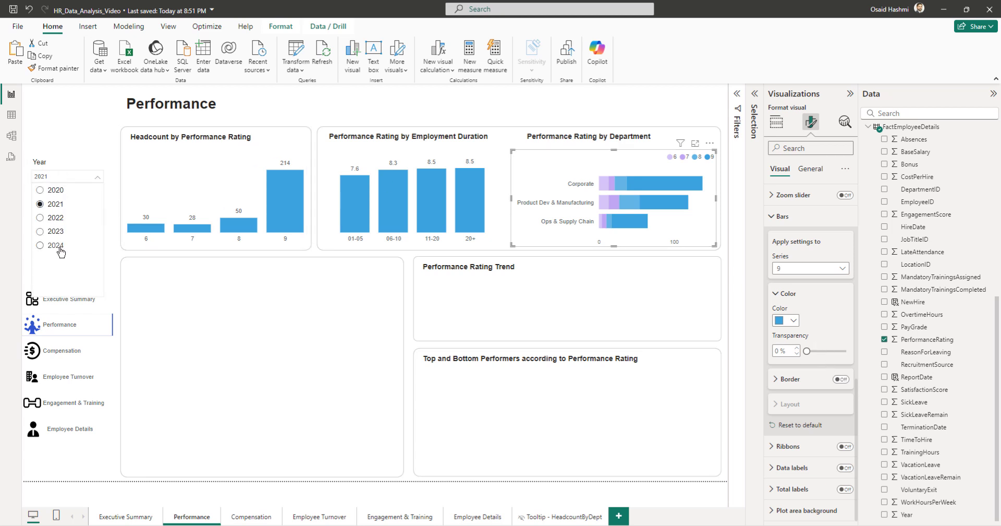
{"action": "left_click", "coordinate": [40, 245]}
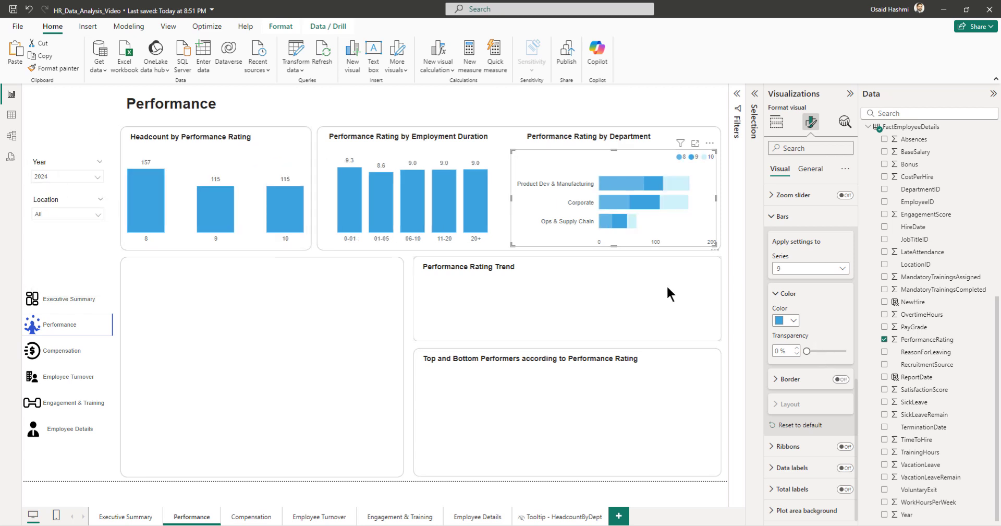
{"action": "left_click", "coordinate": [809, 268]}
{"action": "left_click", "coordinate": [781, 316]}
{"action": "left_click", "coordinate": [786, 320]}
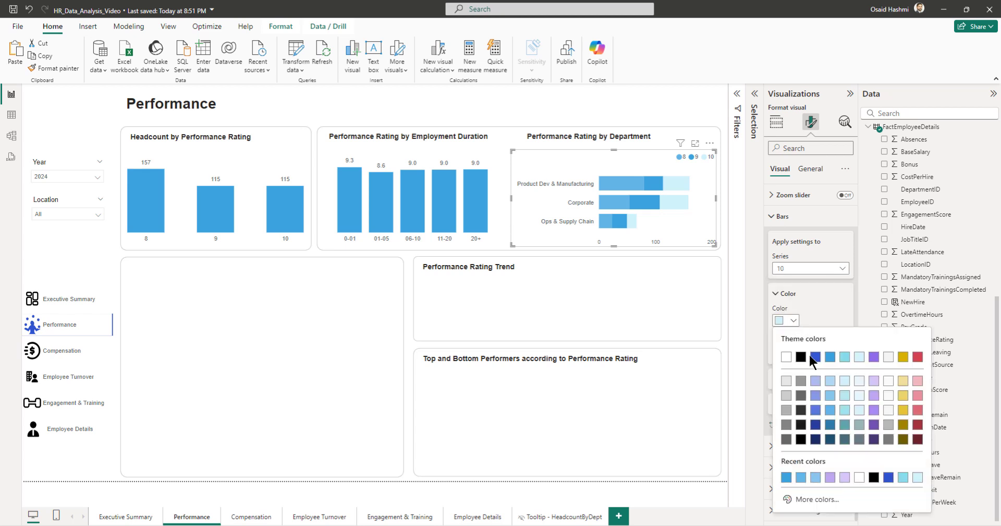
{"action": "left_click", "coordinate": [817, 410]}
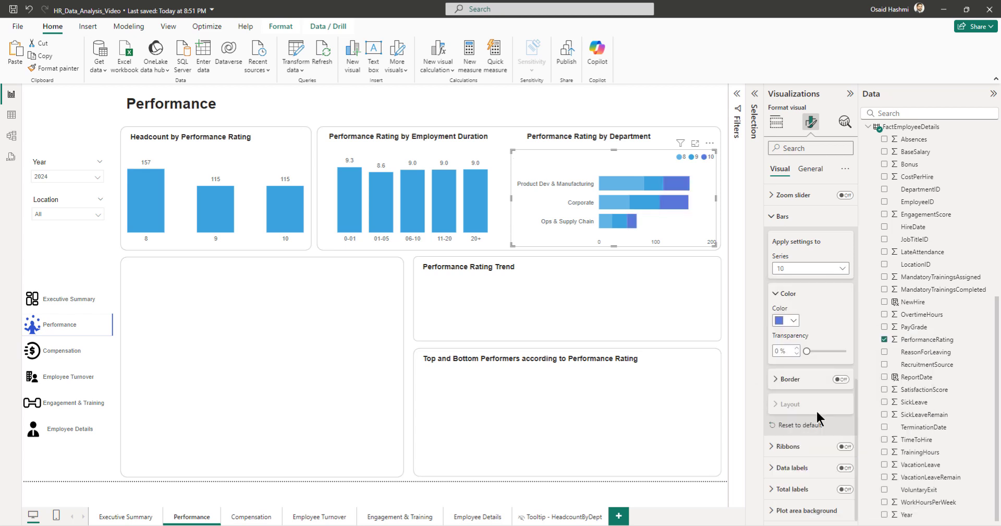
{"action": "left_click", "coordinate": [717, 202]}
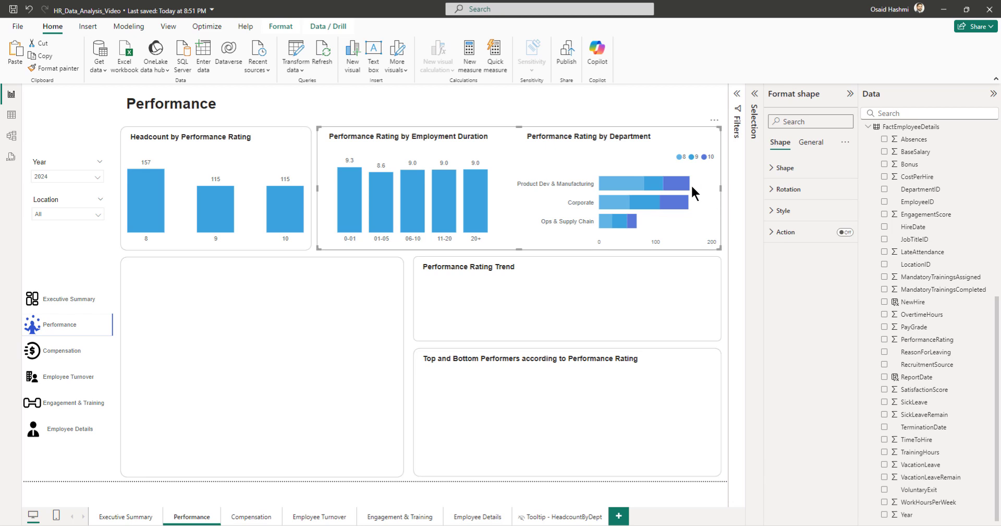
{"action": "left_click", "coordinate": [576, 334]}
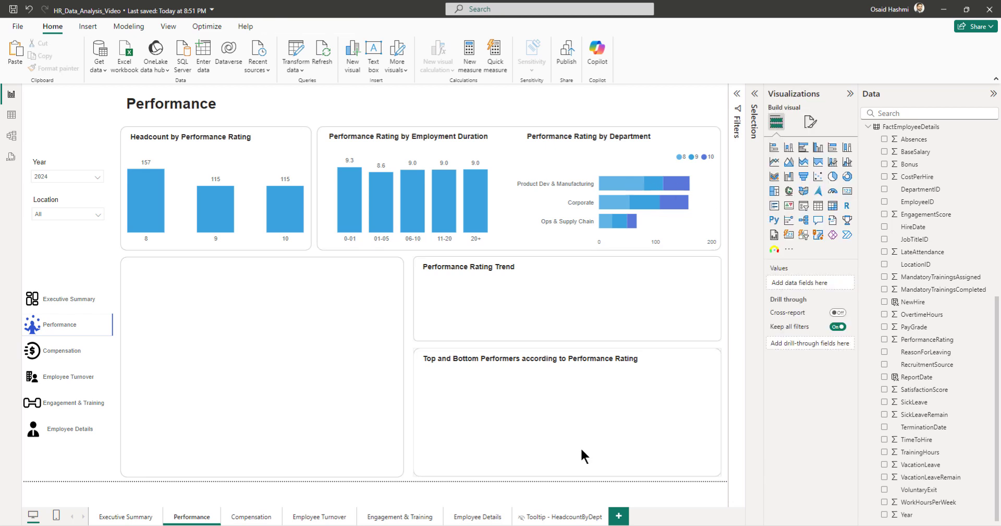
Step: Duplicate the Tooltip - HeadcountByDept page
{"action": "left_click", "coordinate": [561, 516]}
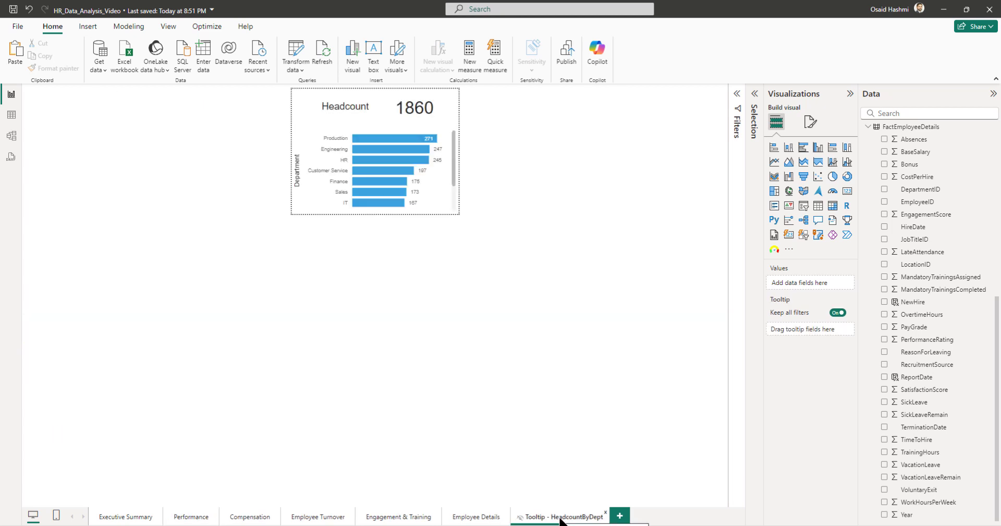
{"action": "right_click", "coordinate": [560, 518]}
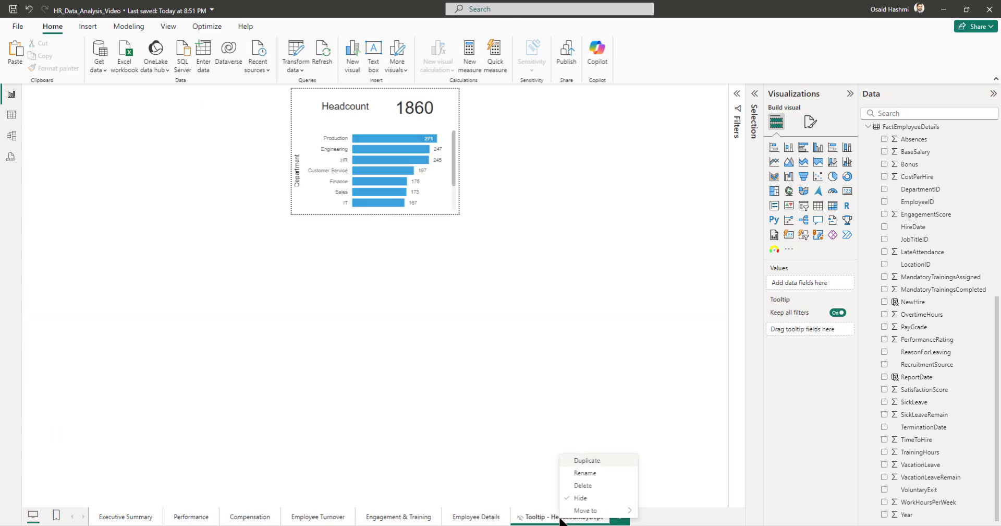
{"action": "left_click", "coordinate": [587, 460]}
Step: Rename the duplicated tooltip page as Tooltip - PerformanceByDept
{"action": "double_click", "coordinate": [654, 518]}
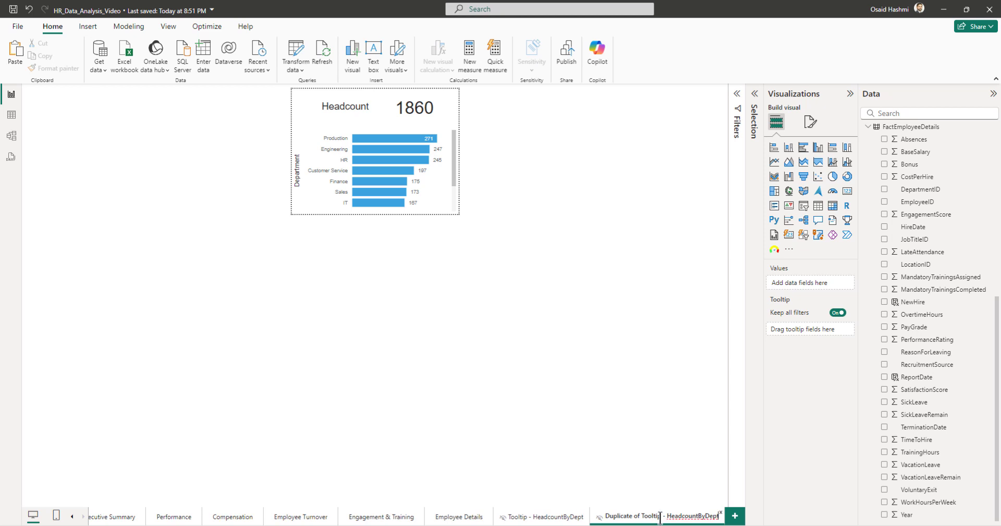
{"action": "key", "text": "Home"}
{"action": "key", "text": "ctrl+shift+Right"}
{"action": "key", "text": "ctrl+shift+Right"}
{"action": "key", "text": "ctrl+shift+Right"}
{"action": "key", "text": "BackSpace"}
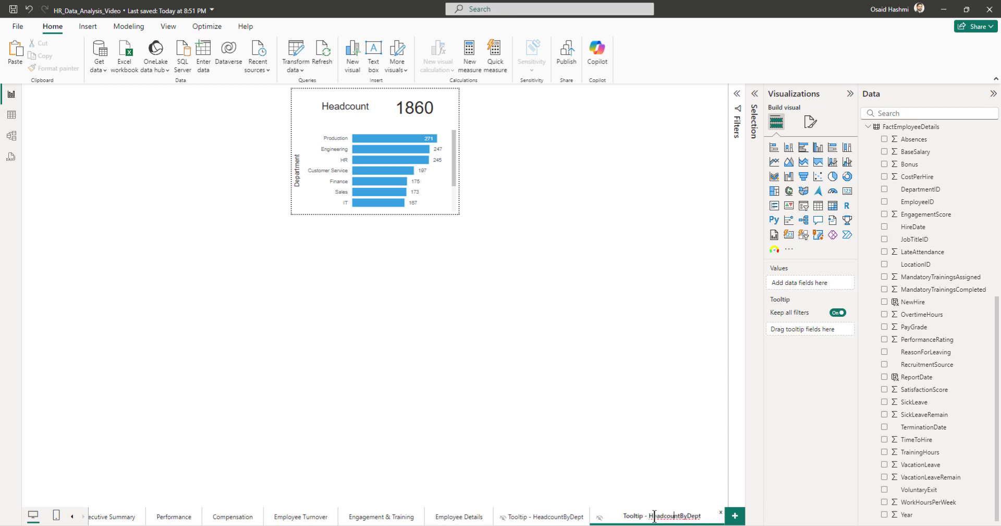
{"action": "key", "text": "BackSpace"}
{"action": "key", "text": "BackSpace"}
{"action": "key", "text": "BackSpace"}
{"action": "key", "text": "BackSpace"}
{"action": "key", "text": "BackSpace"}
{"action": "key", "text": "BackSpace"}
{"action": "key", "text": "BackSpace"}
{"action": "key", "text": "BackSpace"}
{"action": "key", "text": "BackSpace"}
{"action": "key", "text": "BackSpace"}
{"action": "key", "text": "BackSpace"}
{"action": "key", "text": "BackSpace"}
{"action": "key", "text": "BackSpace"}
{"action": "type", "text": "PerformanceByDept"}
{"action": "key", "text": "Return"}
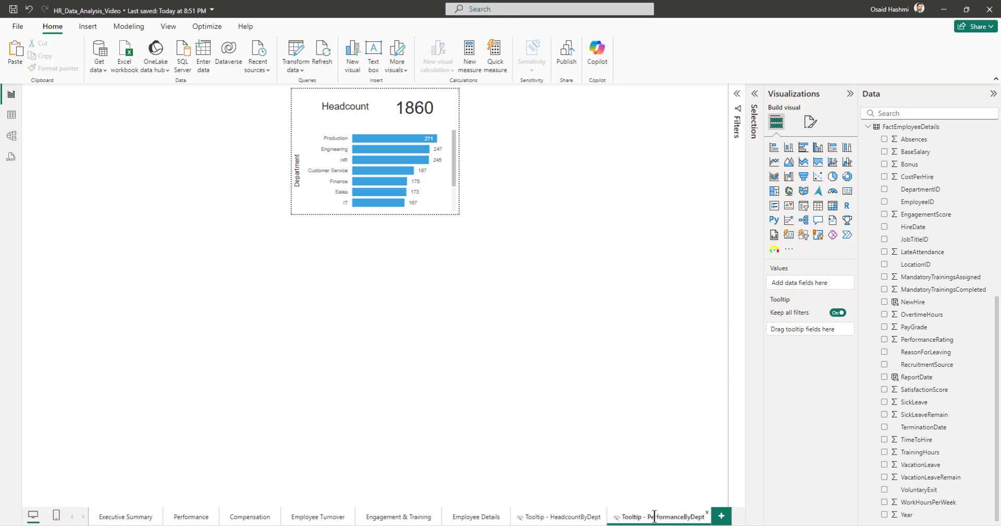
Step: Replace the department bar chart on the PerformanceByDept tooltip page with a copy of the Performance page's Performance Rating by Department chart
{"action": "left_click", "coordinate": [321, 148]}
{"action": "left_click", "coordinate": [315, 152]}
{"action": "key", "text": "Delete"}
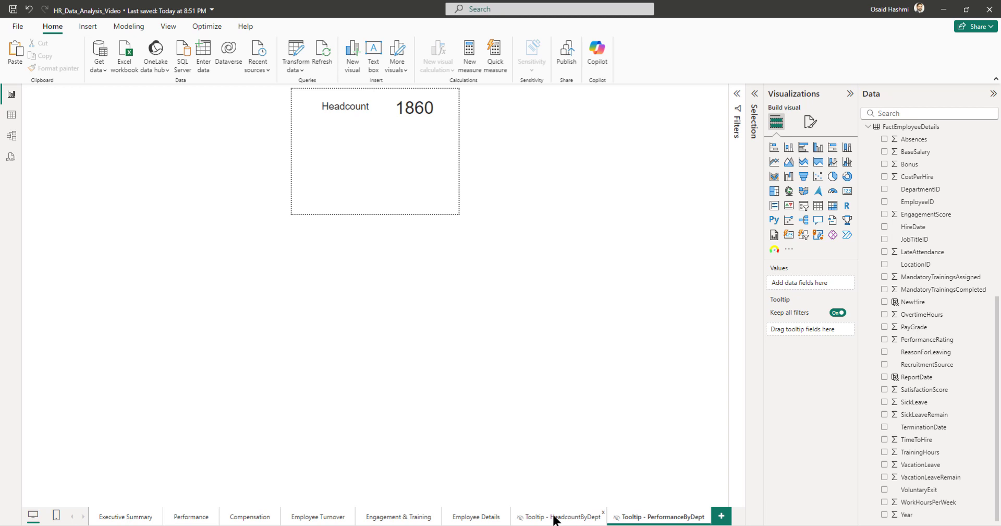
{"action": "left_click", "coordinate": [198, 520]}
{"action": "left_click", "coordinate": [539, 196]}
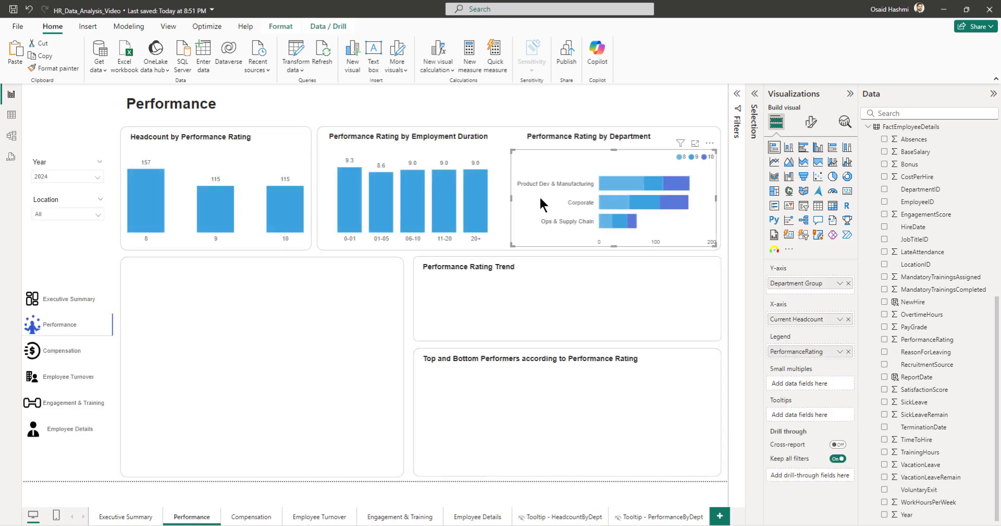
{"action": "left_click", "coordinate": [650, 519]}
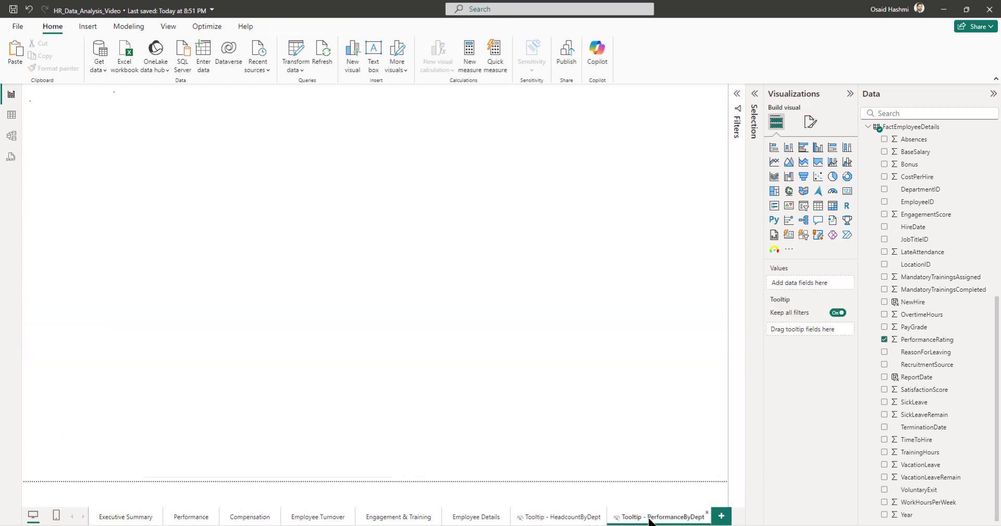
{"action": "left_click", "coordinate": [448, 205]}
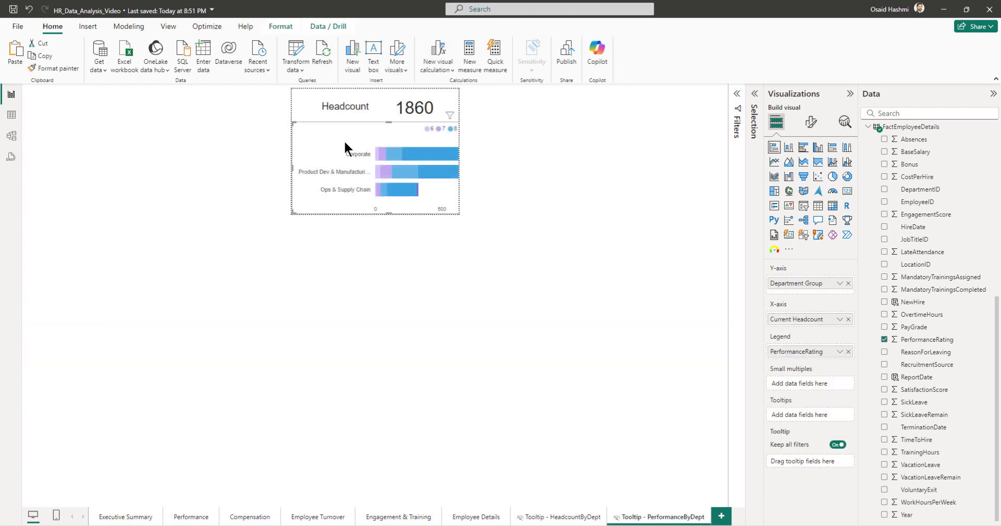
Step: Fit the pasted rating chart to the full width of the tooltip page below the Headcount card
{"action": "left_click_drag", "start_coordinate": [293, 166], "coordinate": [288, 137]}
{"action": "left_click", "coordinate": [407, 167]}
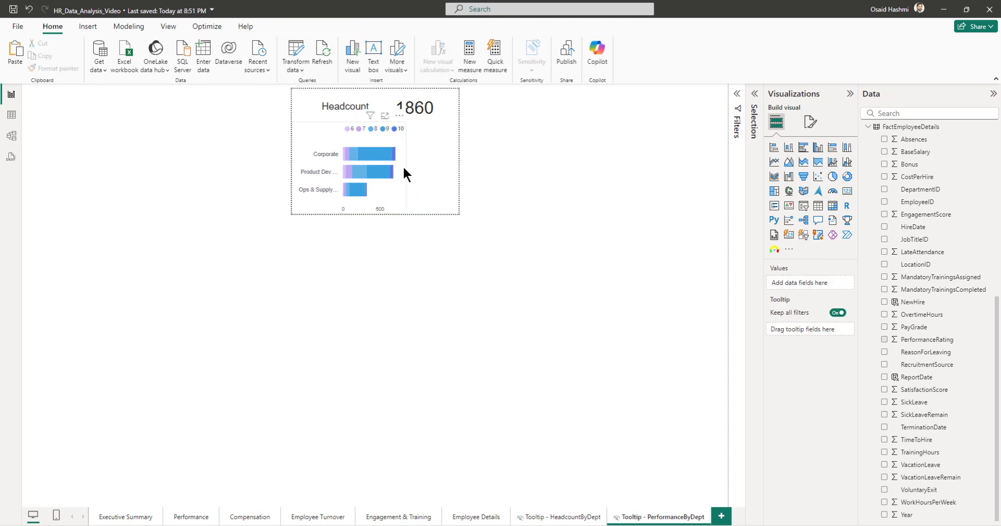
{"action": "left_click", "coordinate": [405, 165]}
{"action": "left_click_drag", "start_coordinate": [407, 167], "coordinate": [459, 168]}
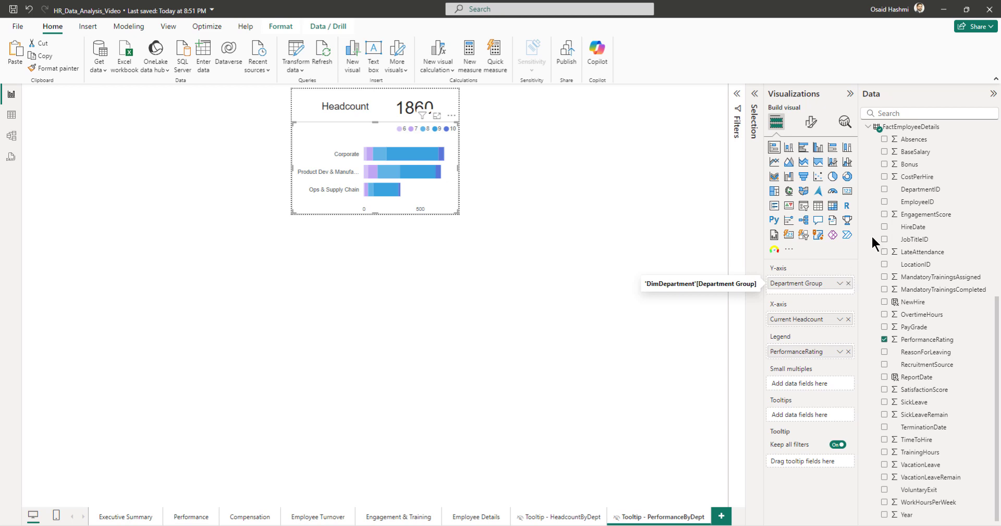
Step: Replace Department Group with DepartmentNameShort on the tooltip chart's Y-axis and turn on its data labels
{"action": "left_click", "coordinate": [847, 285]}
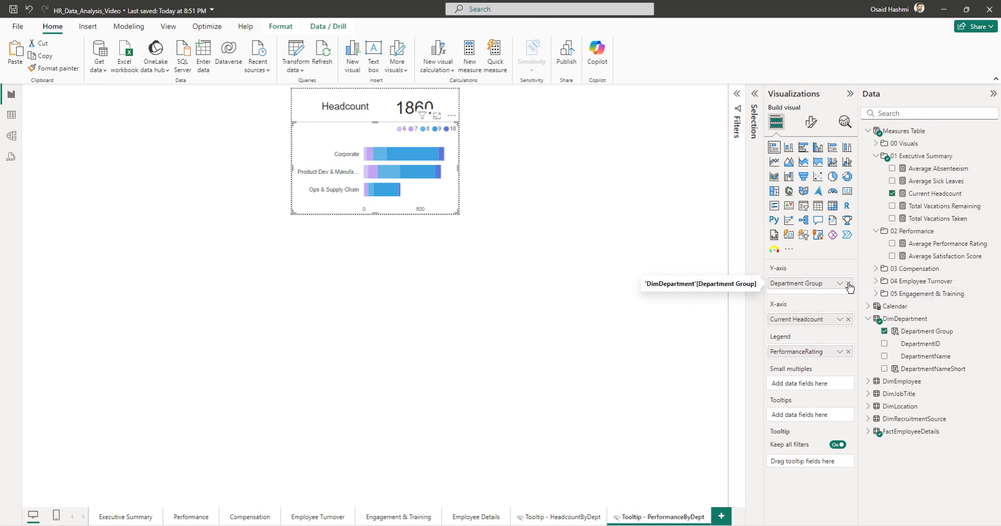
{"action": "left_click", "coordinate": [849, 284]}
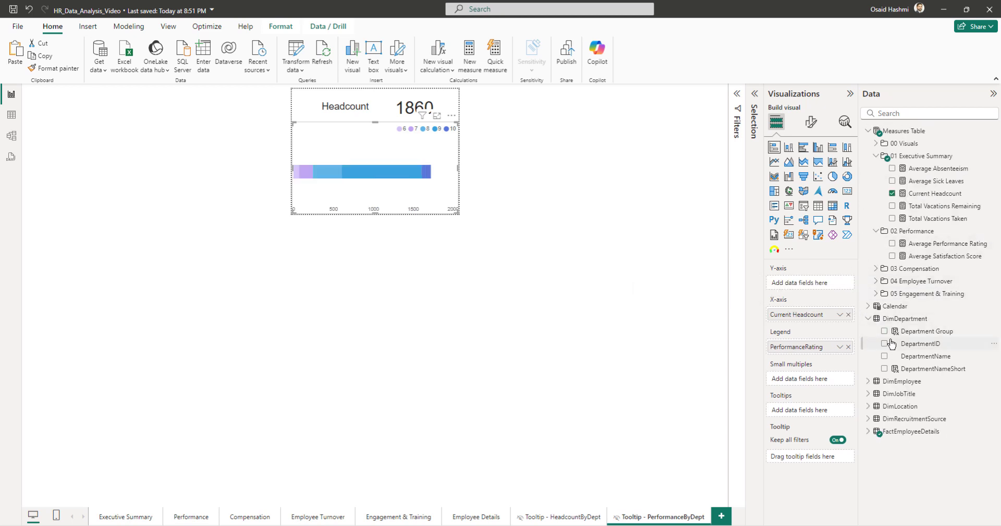
{"action": "left_click", "coordinate": [885, 368]}
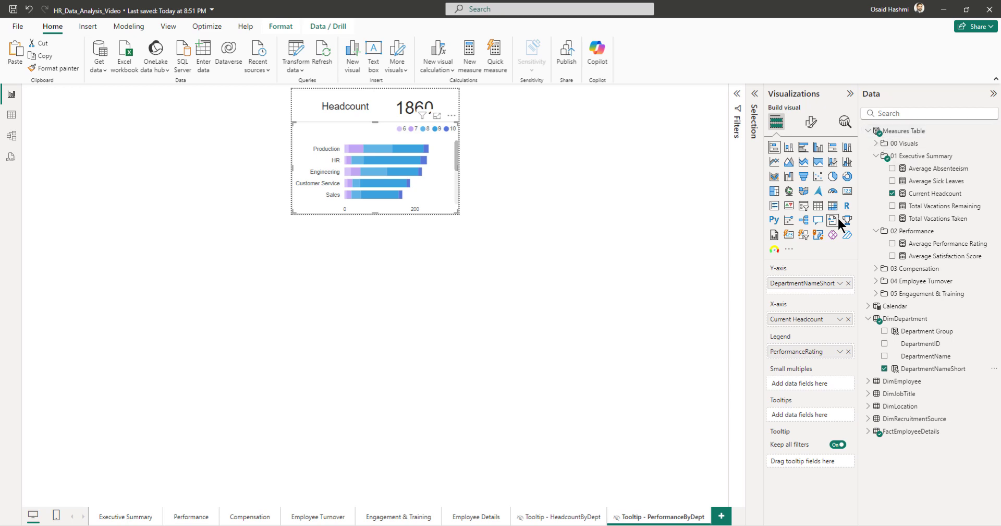
{"action": "left_click", "coordinate": [810, 125]}
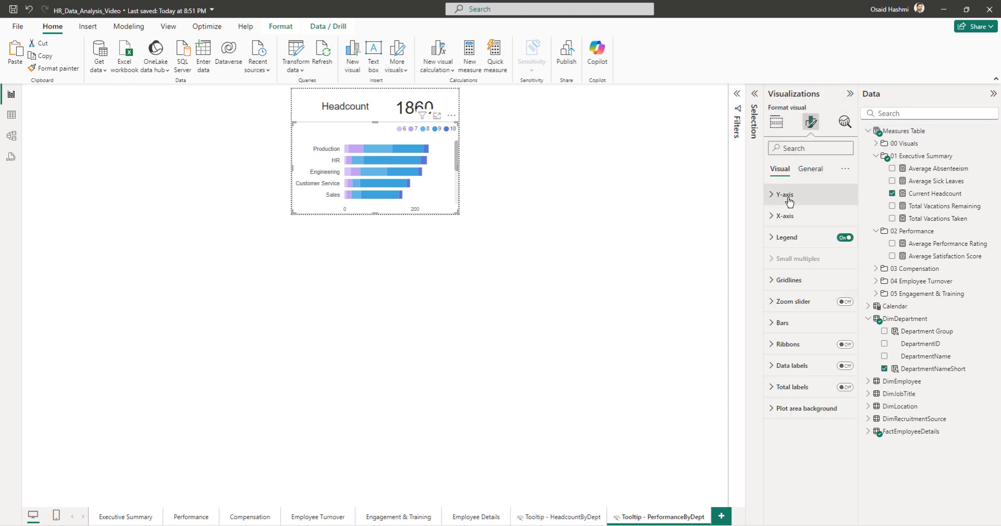
{"action": "left_click", "coordinate": [846, 366]}
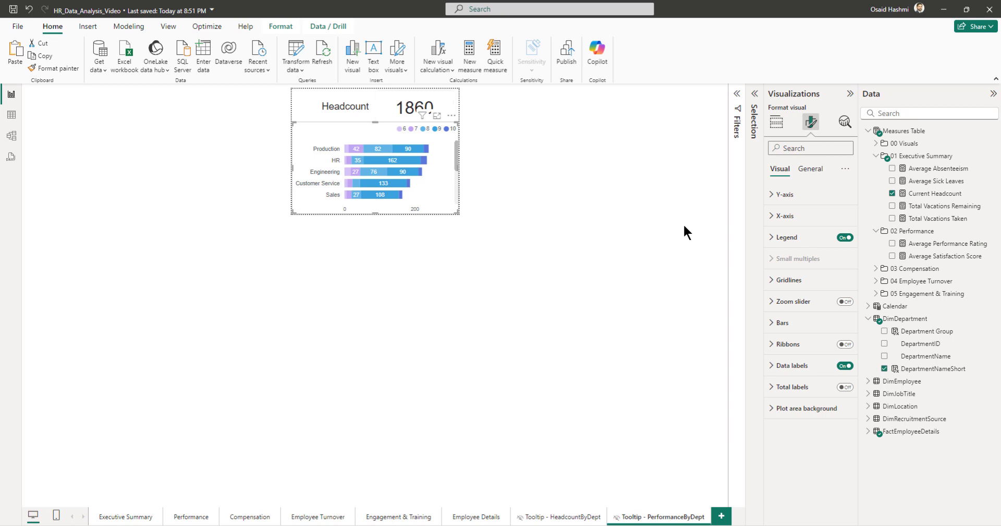
Step: Assign the Tooltip - PerformanceByDept page as the Performance page department chart's tooltip and check it on the Product Dev & Manufacturing bar segments
{"action": "left_click", "coordinate": [188, 516]}
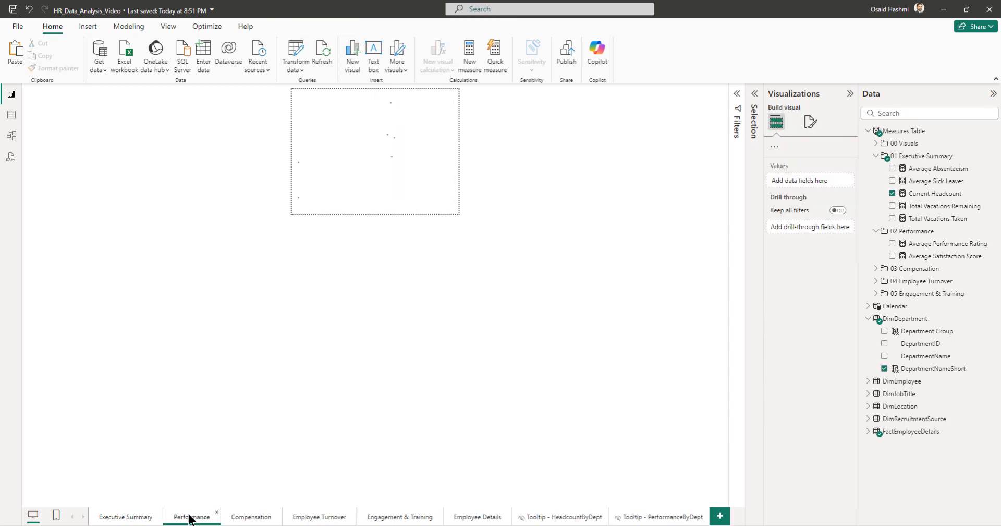
{"action": "left_click", "coordinate": [811, 122]}
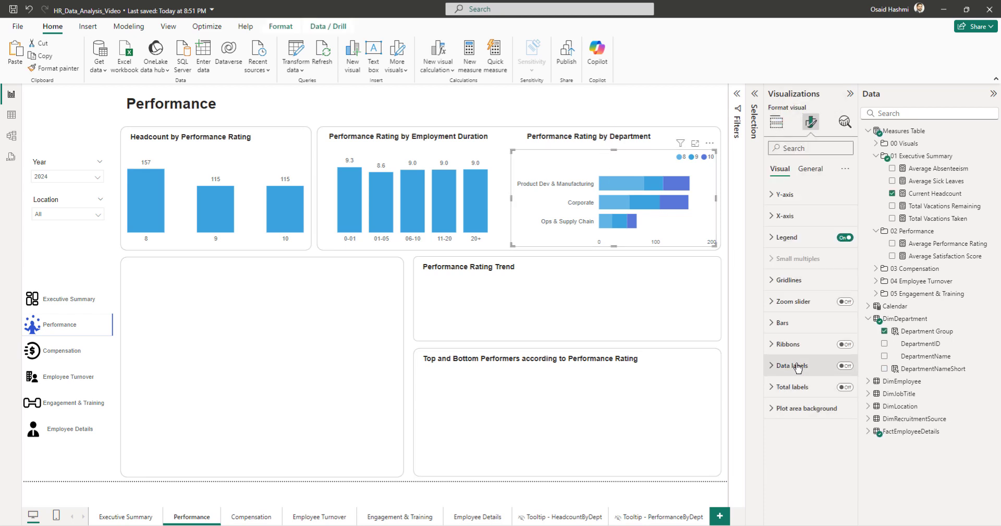
{"action": "left_click", "coordinate": [810, 169]}
{"action": "left_click", "coordinate": [782, 304]}
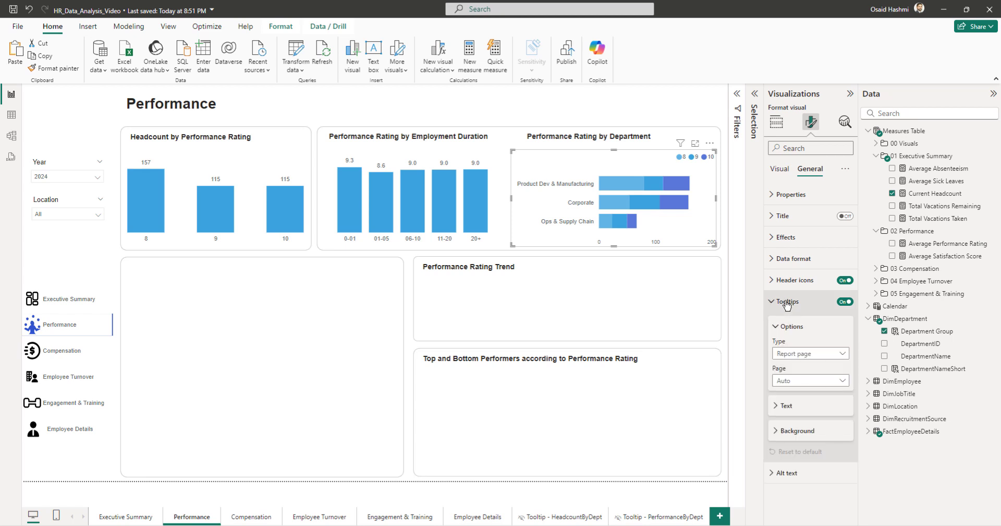
{"action": "left_click", "coordinate": [806, 381]}
{"action": "left_click", "coordinate": [814, 419]}
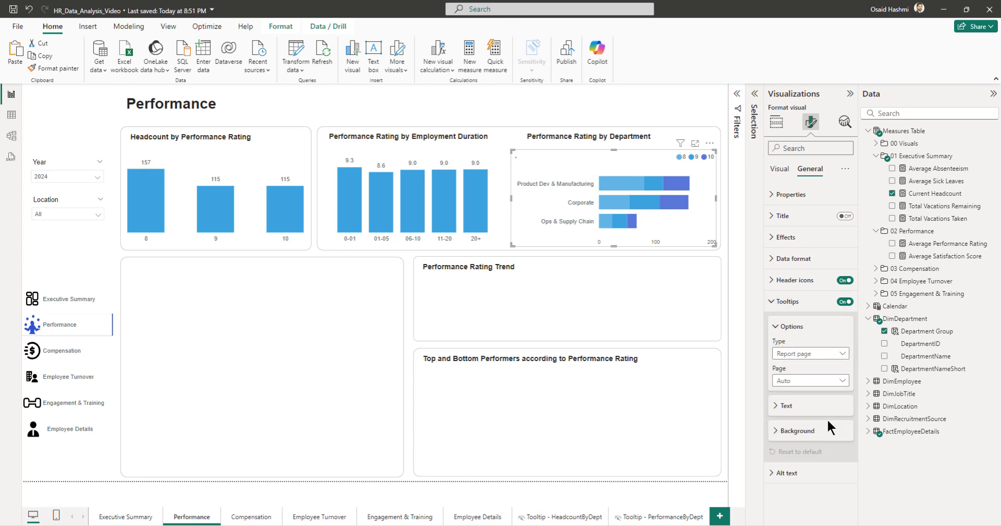
{"action": "mouse_move", "coordinate": [621, 185]}
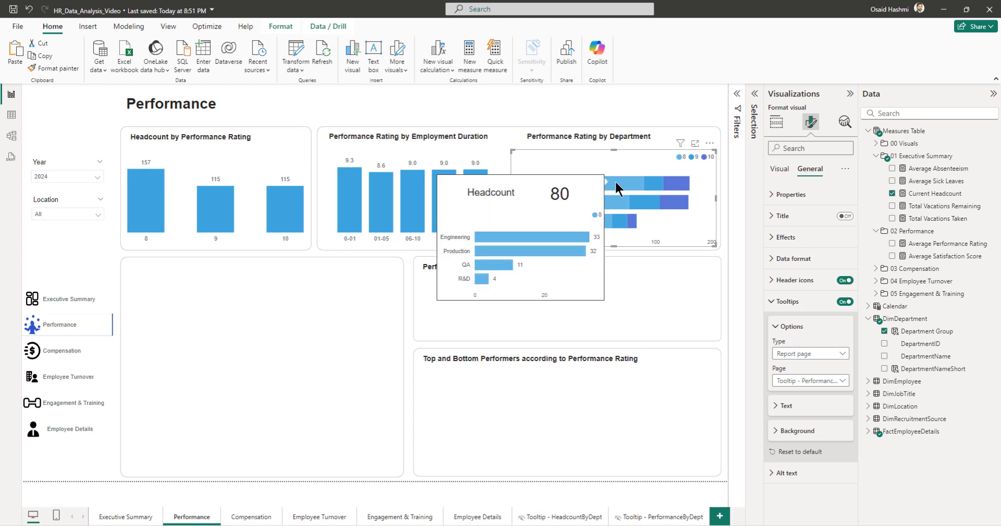
{"action": "mouse_move", "coordinate": [678, 182]}
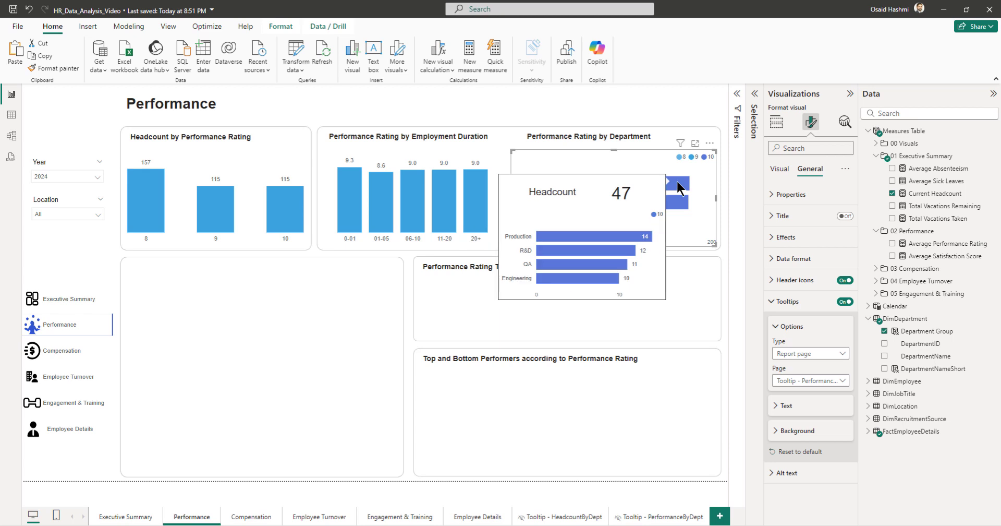
{"action": "left_click", "coordinate": [406, 339]}
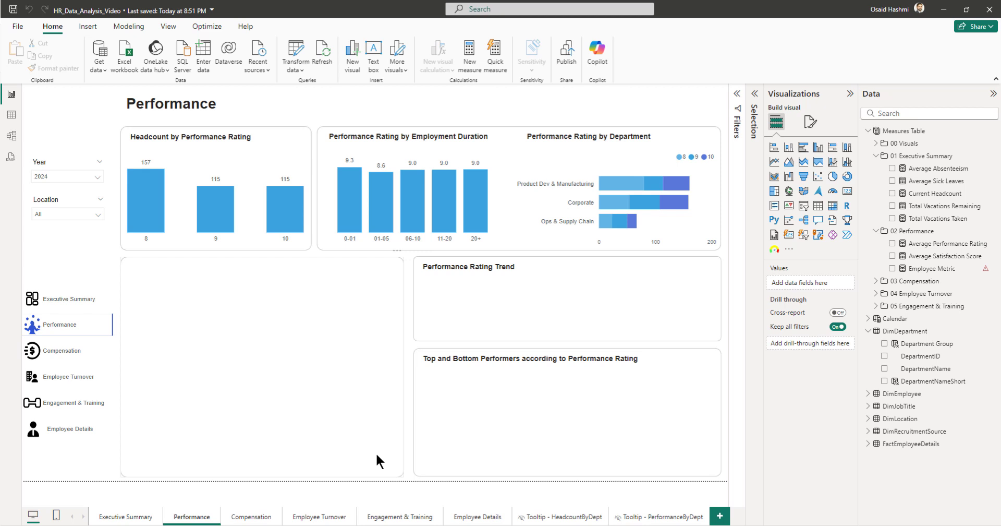
Step: Start a manually entered table and name it Employee Metric
{"action": "left_click", "coordinate": [296, 70]}
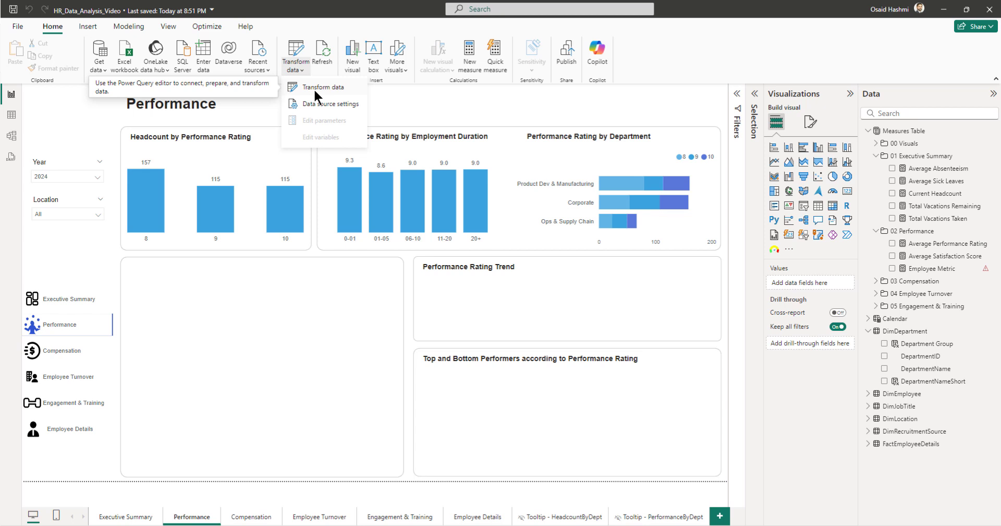
{"action": "left_click", "coordinate": [314, 87]}
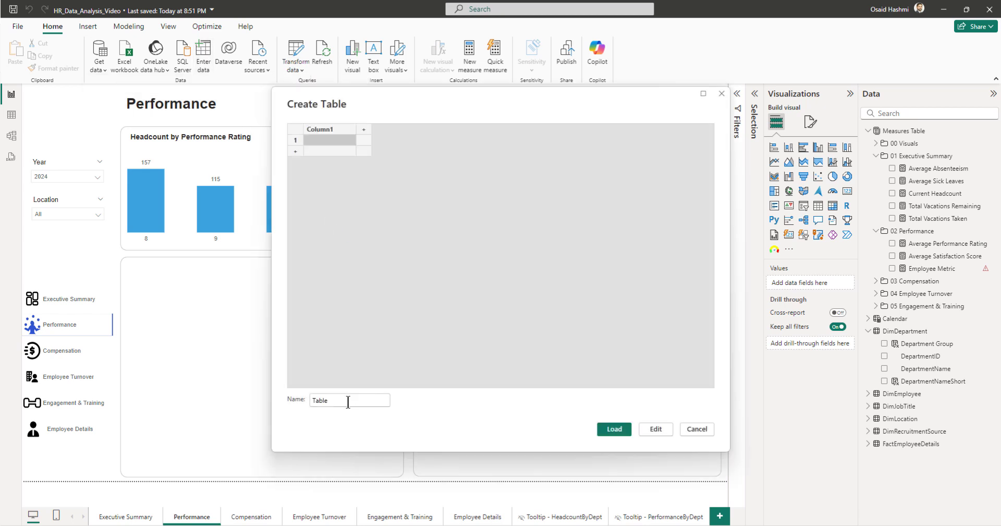
{"action": "left_click", "coordinate": [347, 401]}
{"action": "double_click", "coordinate": [347, 402]}
{"action": "key", "text": "BackSpace"}
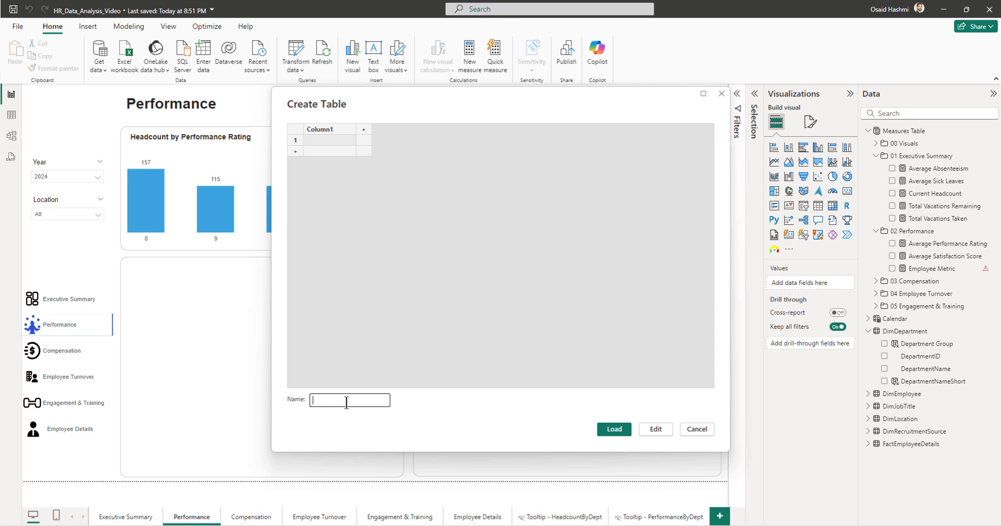
{"action": "type", "text": "Employee Metric"}
Step: Set up two columns in the Employee Metric table named Order and Name
{"action": "double_click", "coordinate": [333, 130]}
{"action": "key", "text": "Tab"}
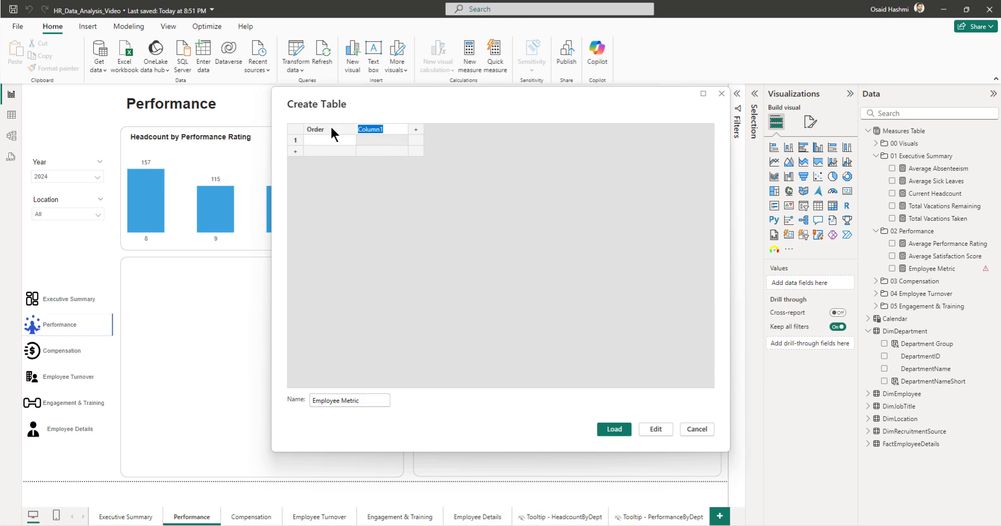
{"action": "type", "text": "Name"}
Step: Fill the Order column of the Employee Metric table with the numbers 1 to 5
{"action": "left_click", "coordinate": [315, 139]}
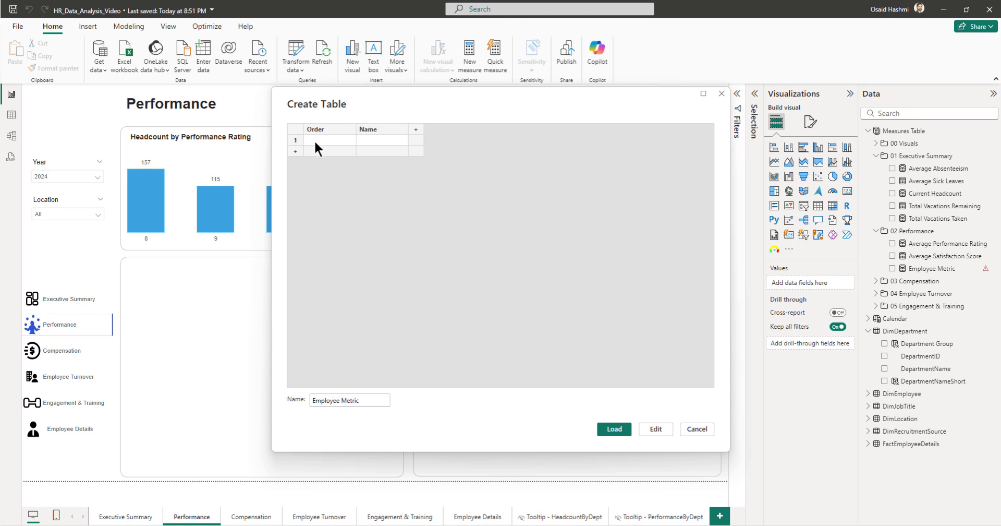
{"action": "type", "text": "1"}
{"action": "key", "text": "Return"}
{"action": "type", "text": "2"}
{"action": "key", "text": "Return"}
{"action": "type", "text": "3"}
{"action": "key", "text": "Return"}
{"action": "type", "text": "4"}
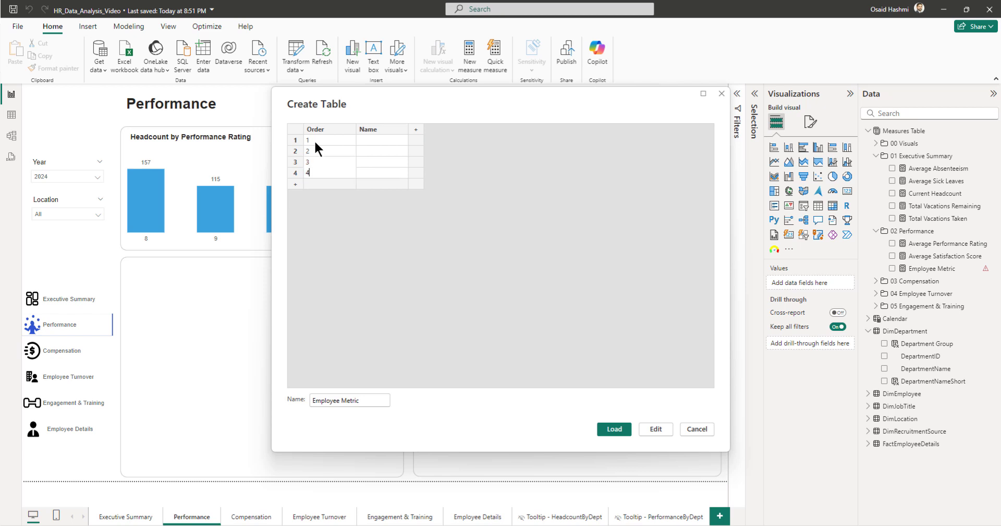
{"action": "key", "text": "Return"}
{"action": "type", "text": "5"}
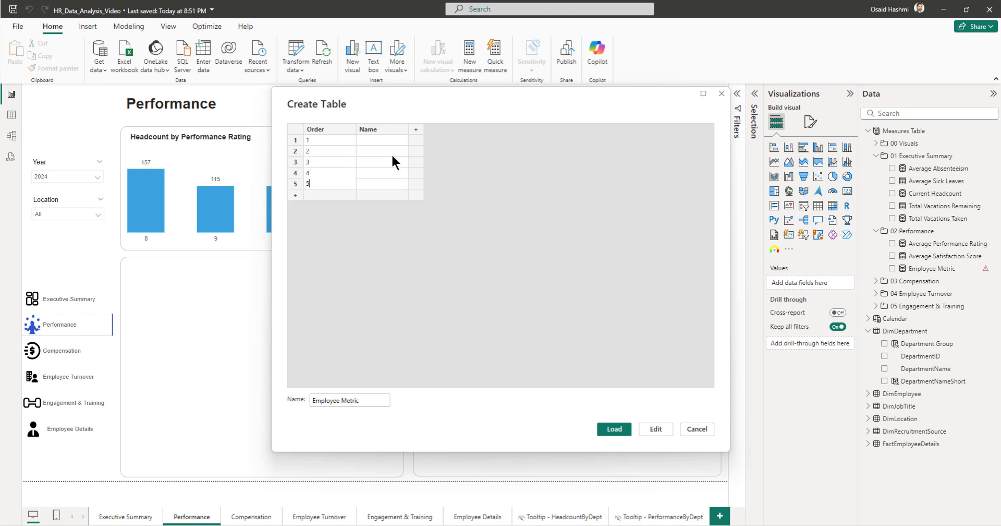
Step: Fill the Name column with Satisfaction Score, Engagement Score, Hours/Week, Overtime and Employee Exits, and load the Employee Metric table
{"action": "left_click", "coordinate": [370, 140]}
{"action": "left_click", "coordinate": [371, 140]}
{"action": "key", "text": "Return"}
{"action": "type", "text": "Engagement Score"}
{"action": "key", "text": "Return"}
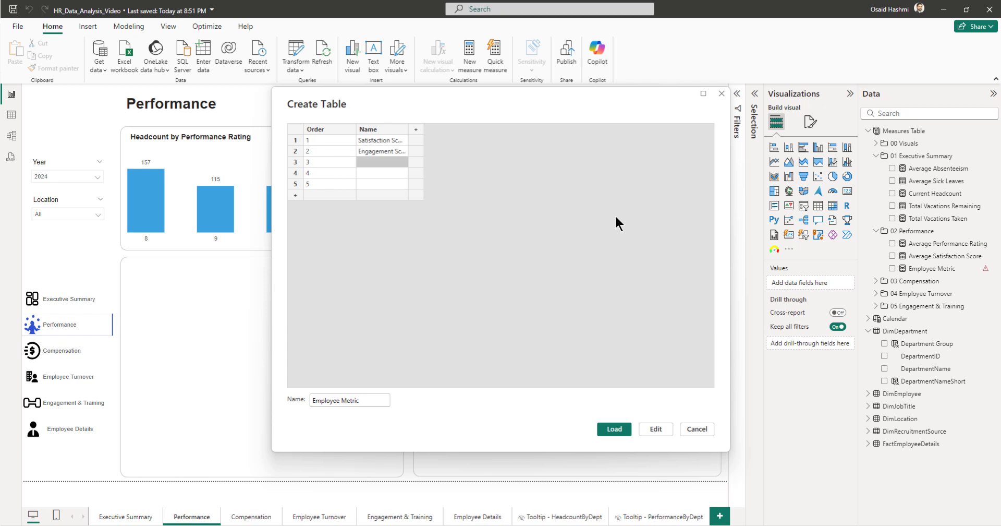
{"action": "type", "text": "Hou"}
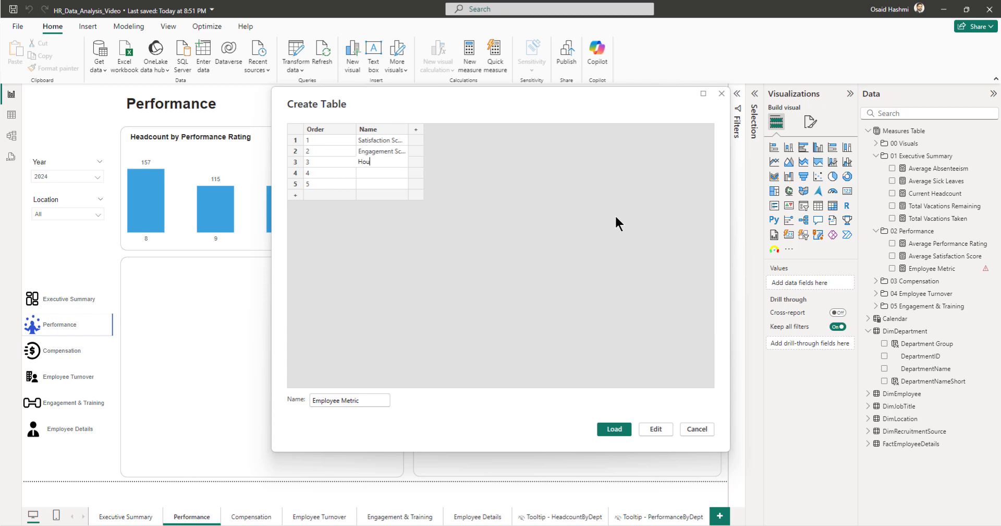
{"action": "type", "text": "rs/Week"}
{"action": "key", "text": "Return"}
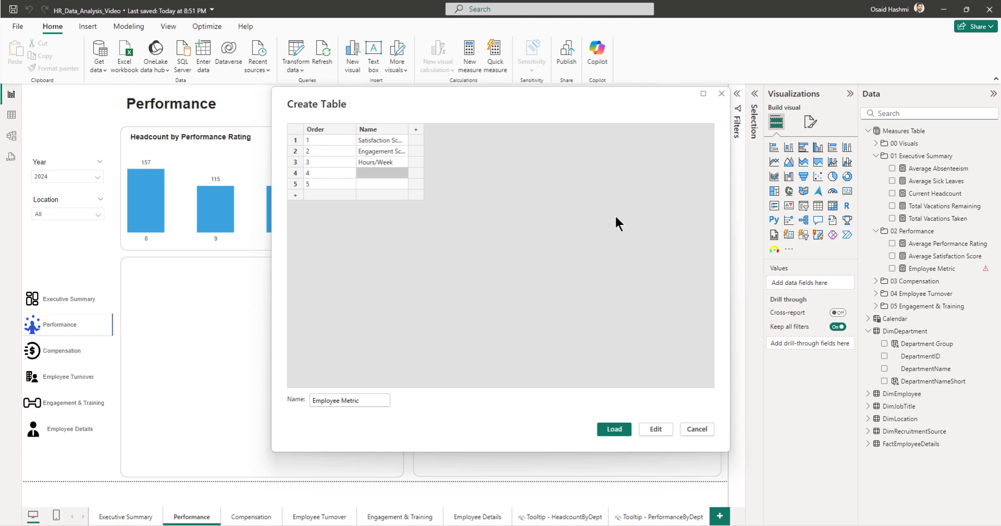
{"action": "type", "text": "Overtime"}
{"action": "key", "text": "Return"}
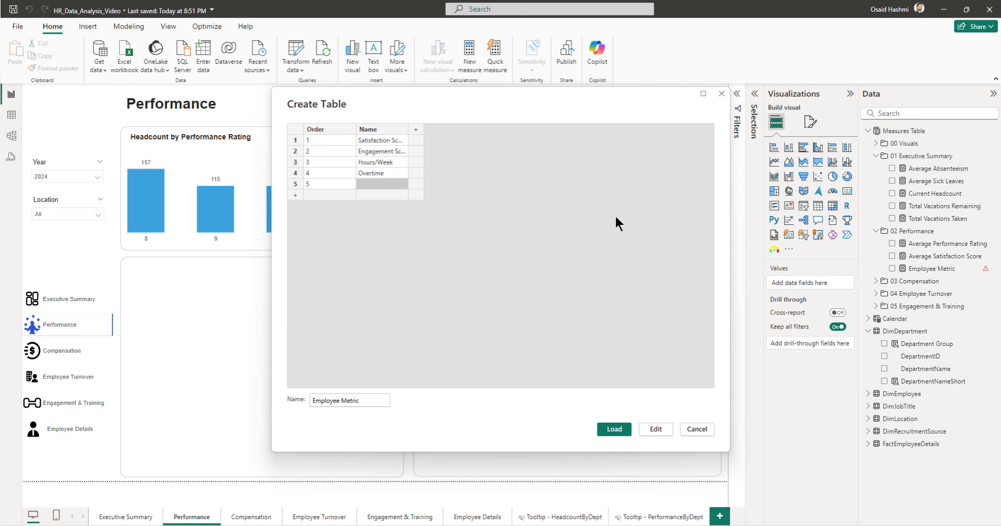
{"action": "type", "text": "Empl"}
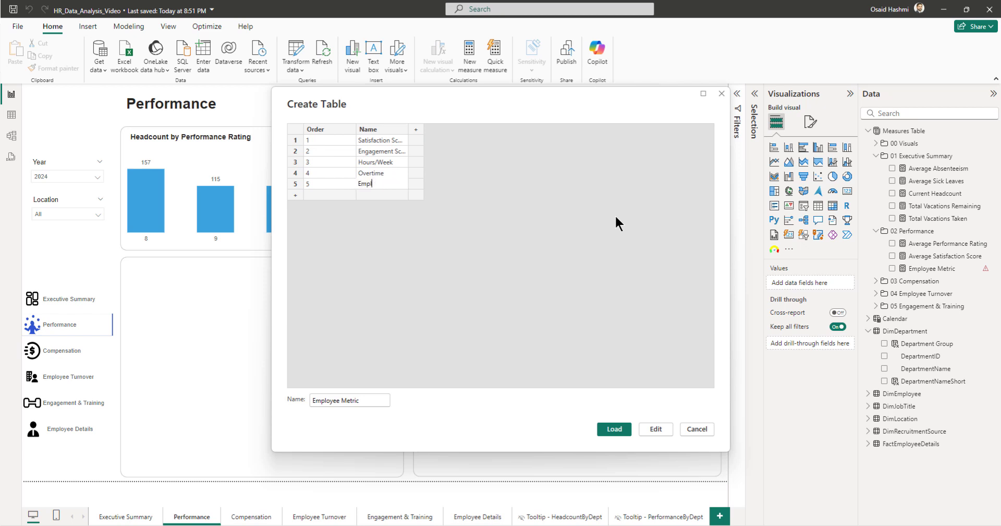
{"action": "type", "text": "oyee Exits"}
{"action": "left_click", "coordinate": [609, 428]}
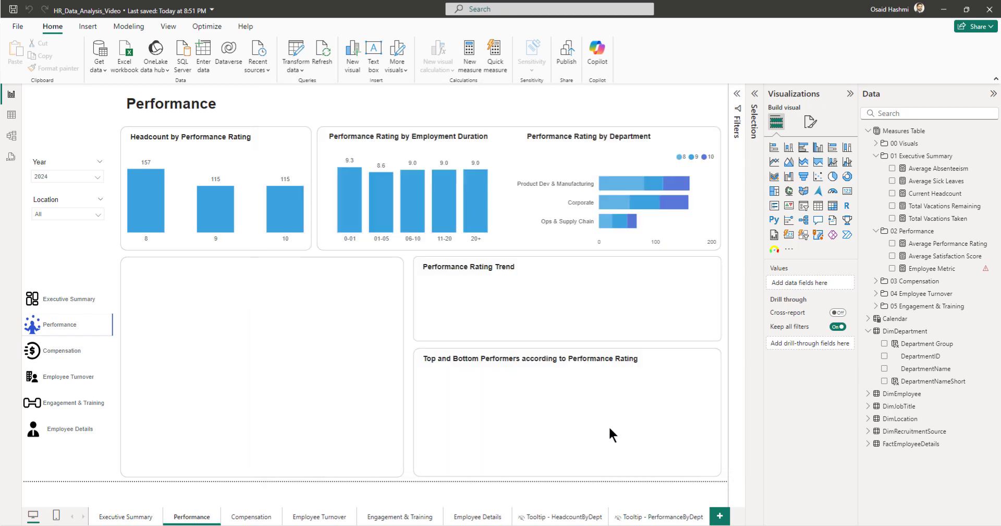
Step: Check the Employee Metric query in the Power Query Editor, and close the editor applying the queries
{"action": "left_click", "coordinate": [297, 49]}
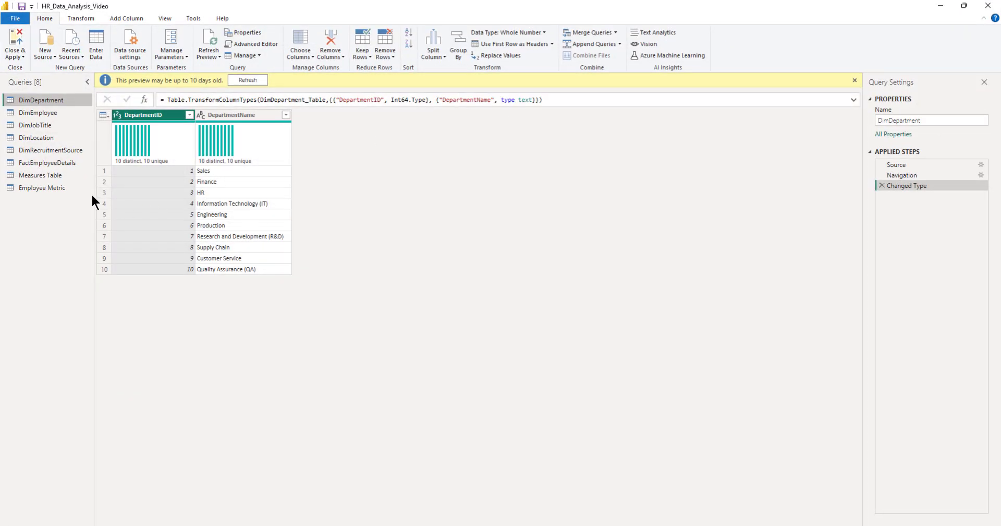
{"action": "left_click", "coordinate": [36, 187]}
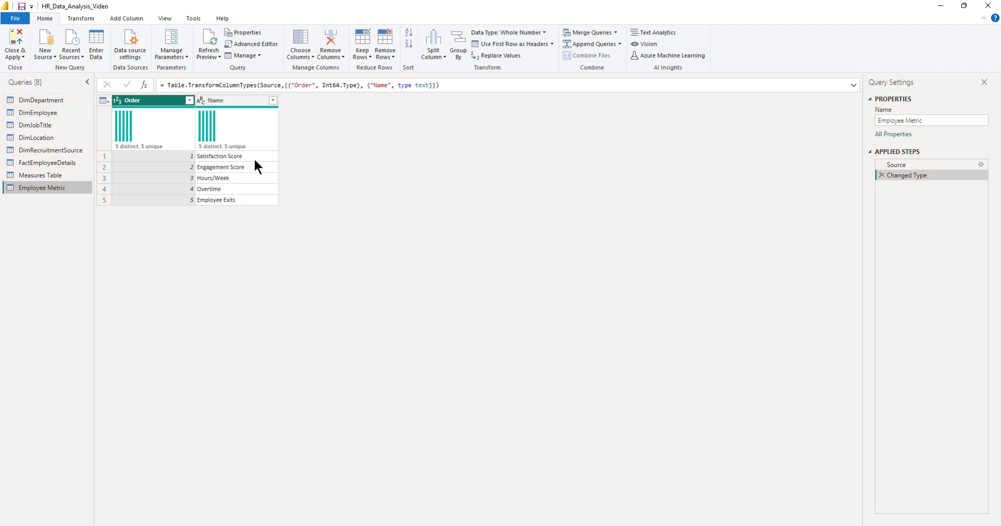
{"action": "left_click", "coordinate": [15, 44]}
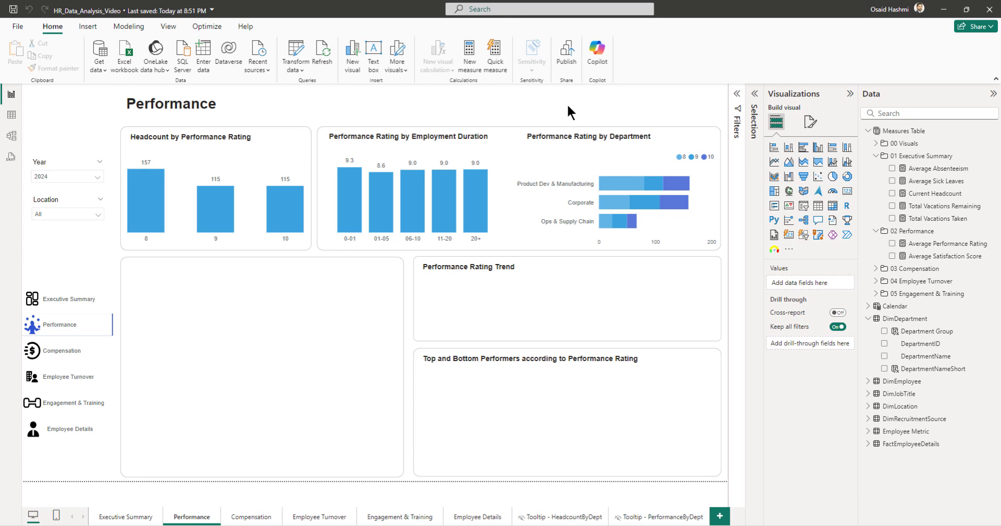
Step: Create the measure Average Engagement Score in the 05 Engagement & Training folder as AVERAGE(FactEmployeeDetails[EngagementScore])
{"action": "right_click", "coordinate": [921, 298]}
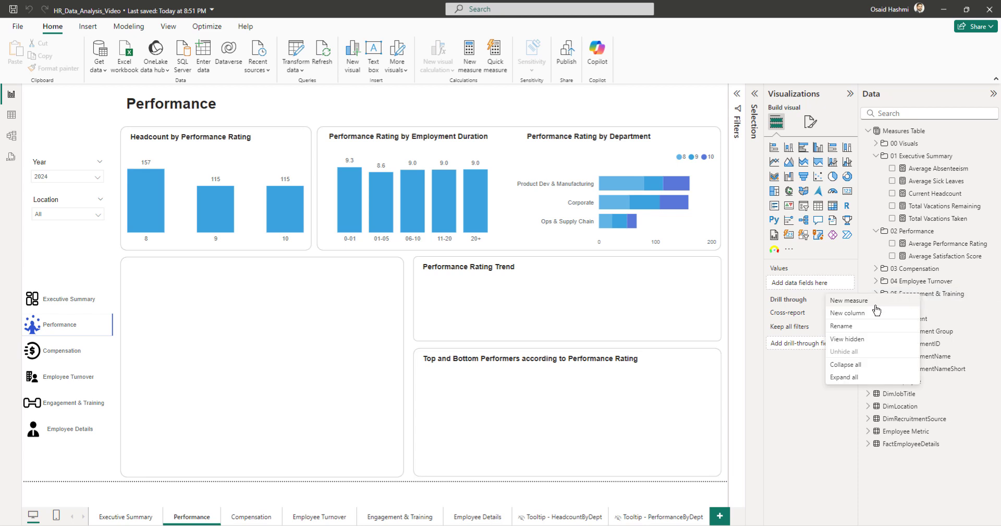
{"action": "key", "text": "Escape"}
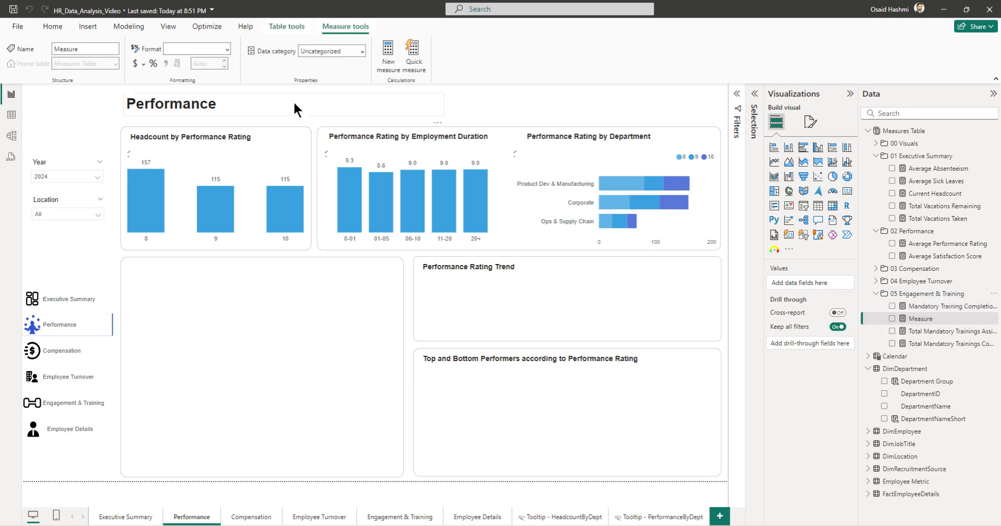
{"action": "type", "text": "Av"}
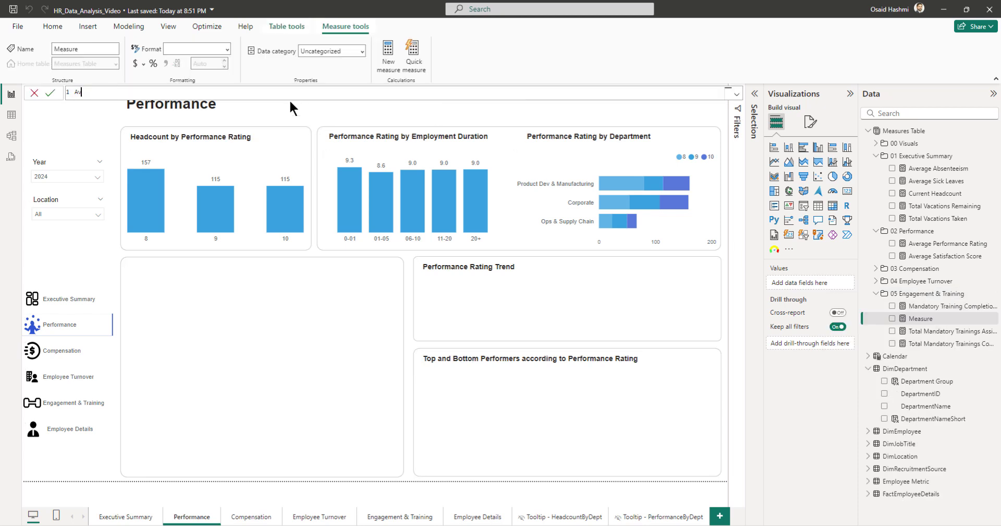
{"action": "type", "text": "erage Engagement Score ="}
{"action": "key", "text": "shift+Return"}
{"action": "type", "text": "ave"}
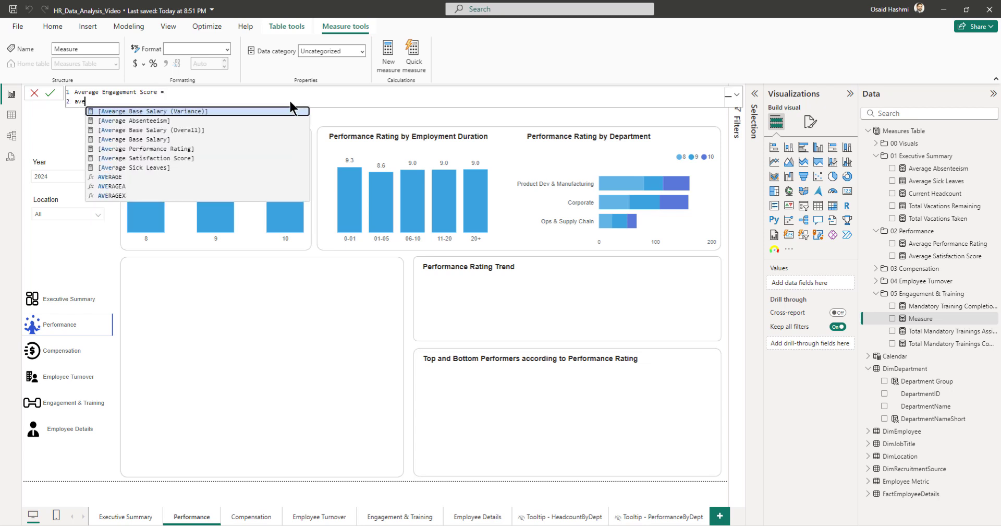
{"action": "type", "text": "rage"}
{"action": "key", "text": "Tab"}
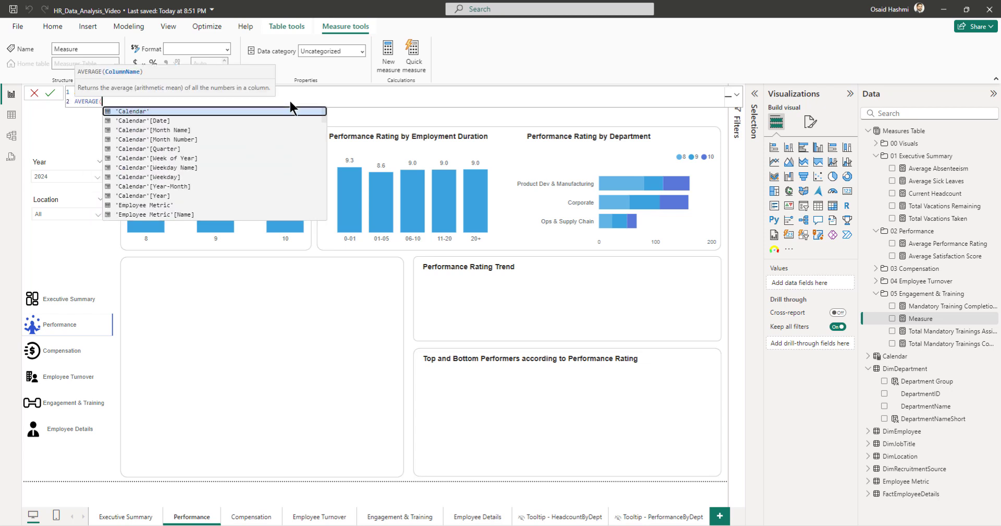
{"action": "type", "text": "FactEmployeeDetails[EngagementScore]"}
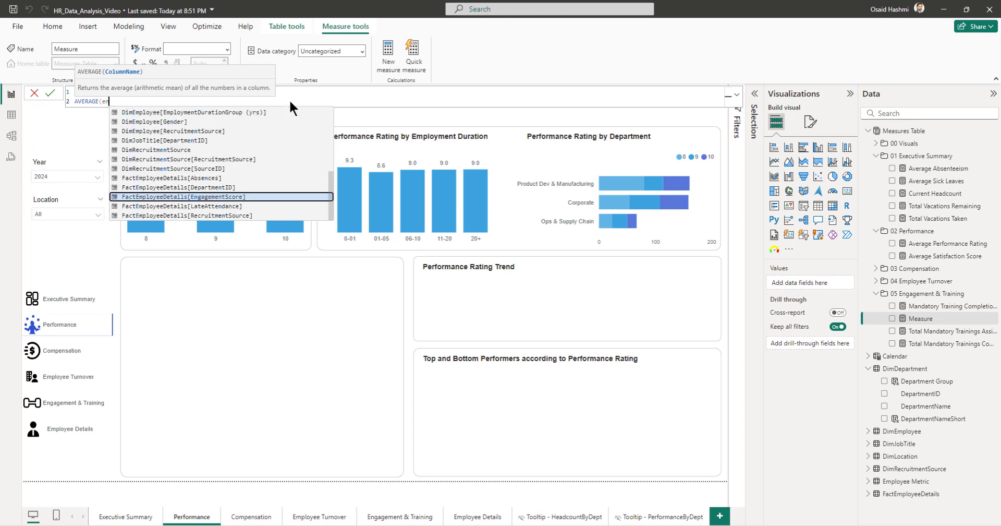
{"action": "key", "text": "Tab"}
{"action": "type", "text": ")"}
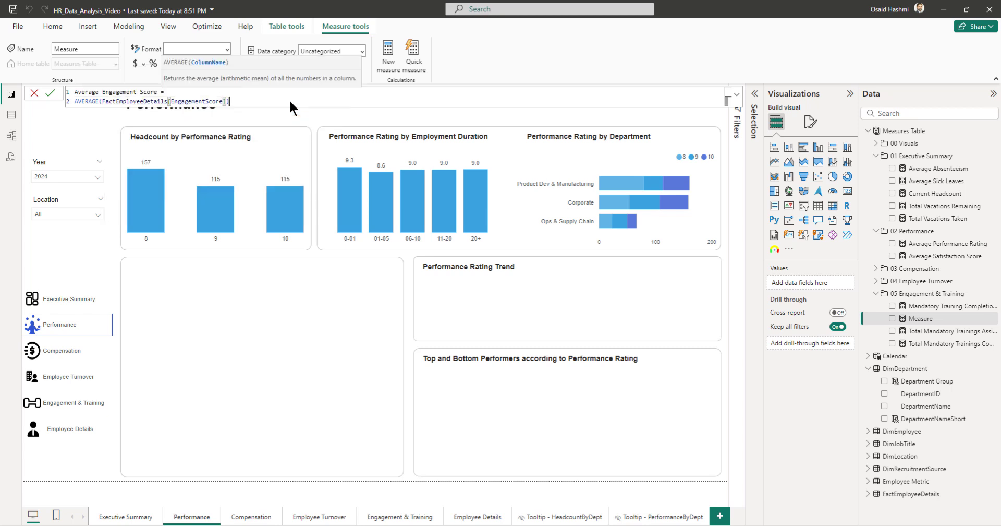
{"action": "key", "text": "Return"}
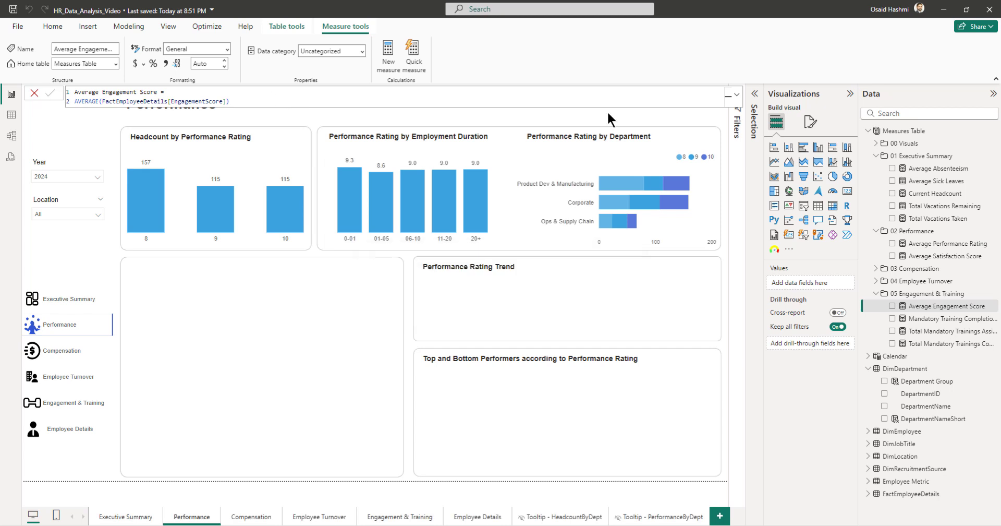
Step: Create the measure Average Hours Per Week in the 02 Performance folder as AVERAGE(FactEmployeeDetails[WorkHoursPerWeek])
{"action": "right_click", "coordinate": [913, 232]}
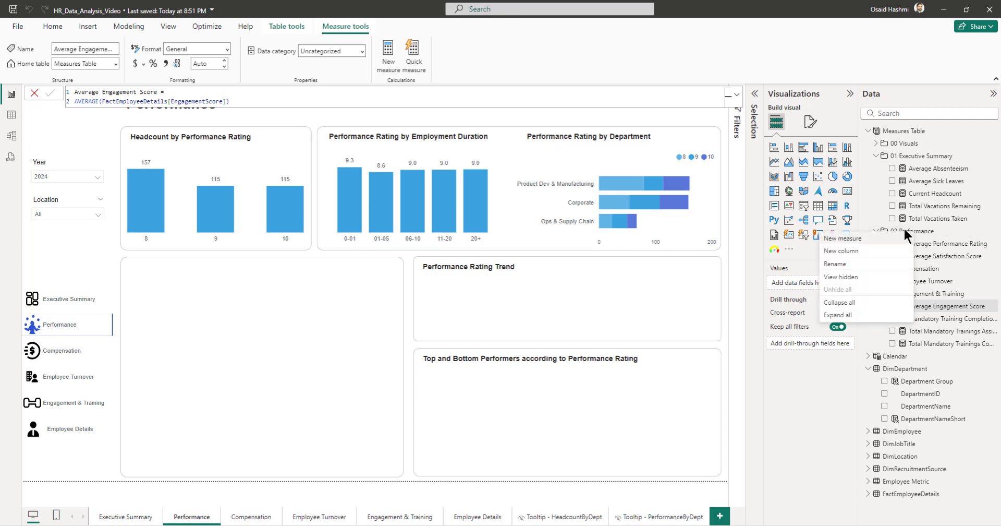
{"action": "left_click", "coordinate": [850, 239]}
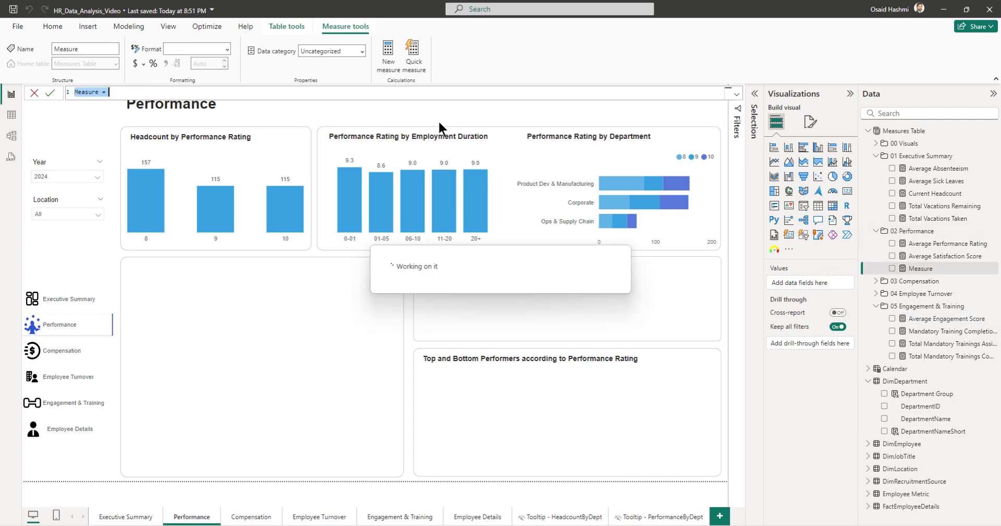
{"action": "type", "text": "Avera"}
{"action": "type", "text": "ge "}
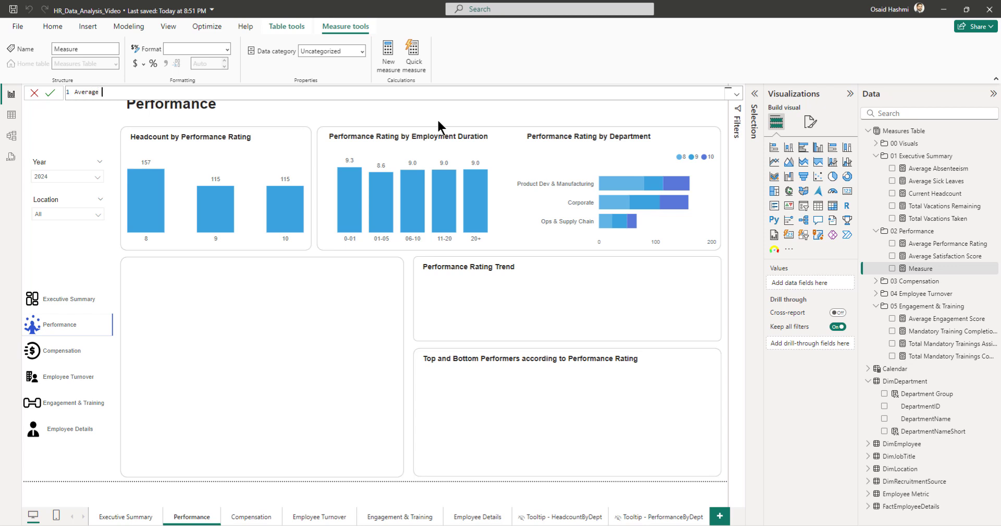
{"action": "type", "text": "Hours Per Week ="}
{"action": "key", "text": "shift+Return"}
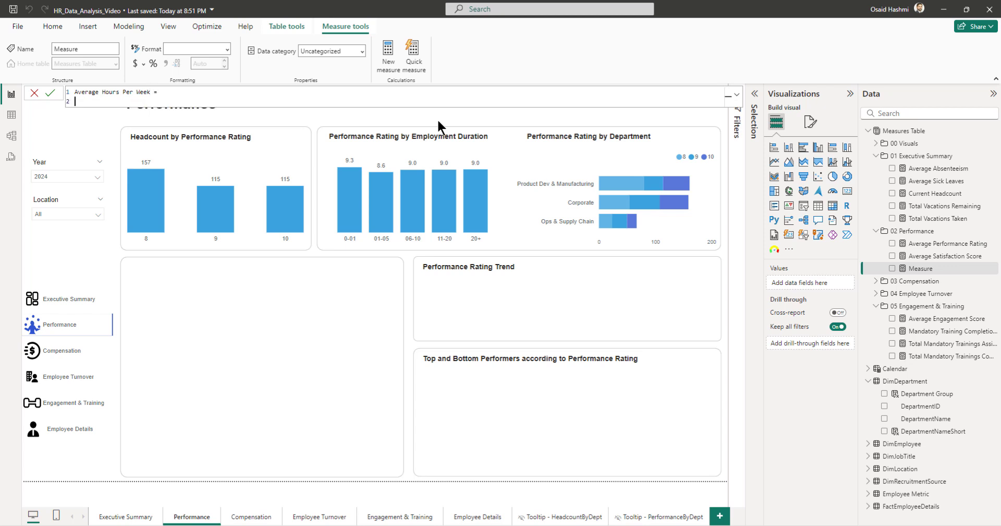
{"action": "type", "text": "Avera"}
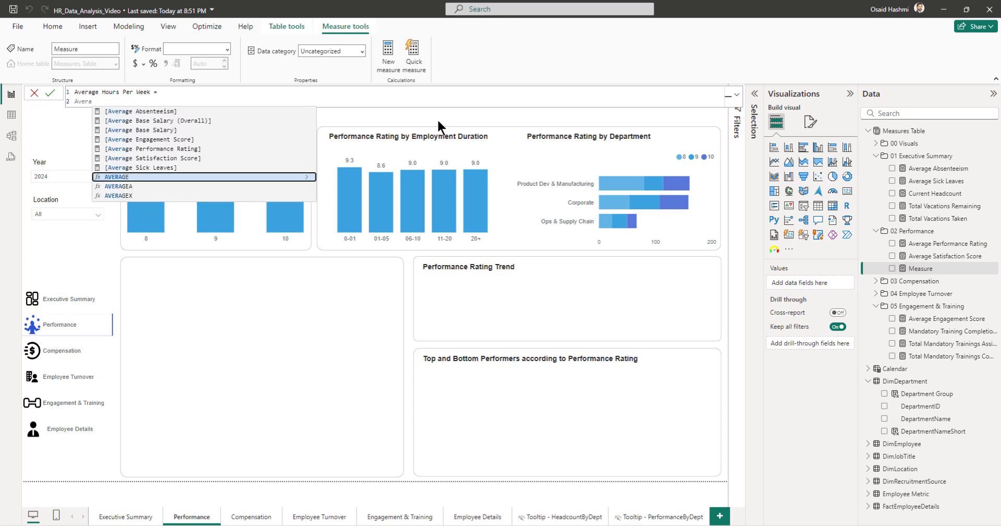
{"action": "key", "text": "Tab"}
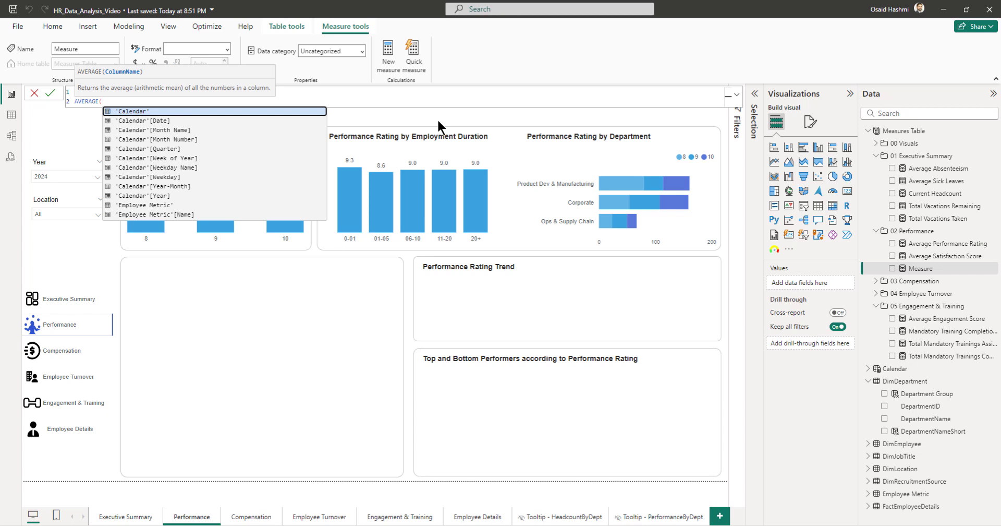
{"action": "type", "text": "FactEmployeeDetails[WorkHoursPerWeek])"}
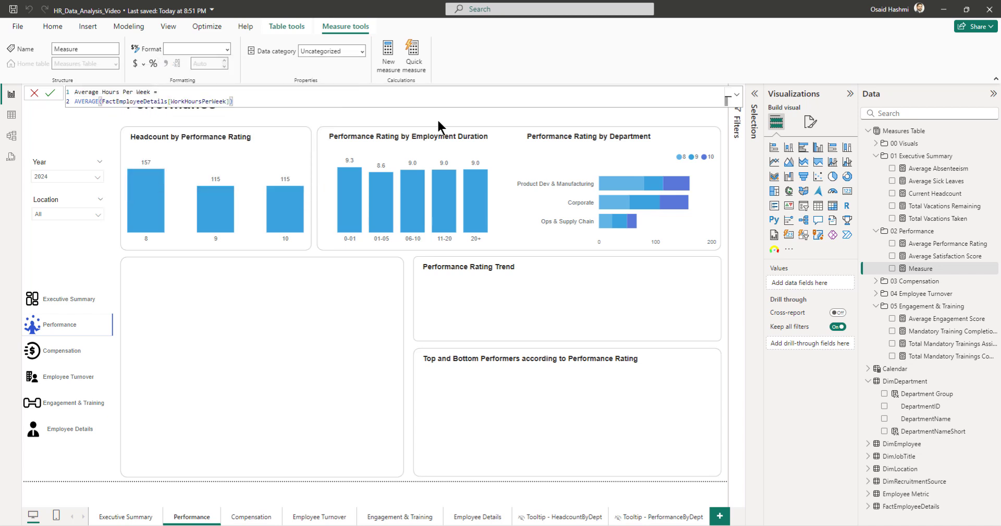
{"action": "key", "text": "Return"}
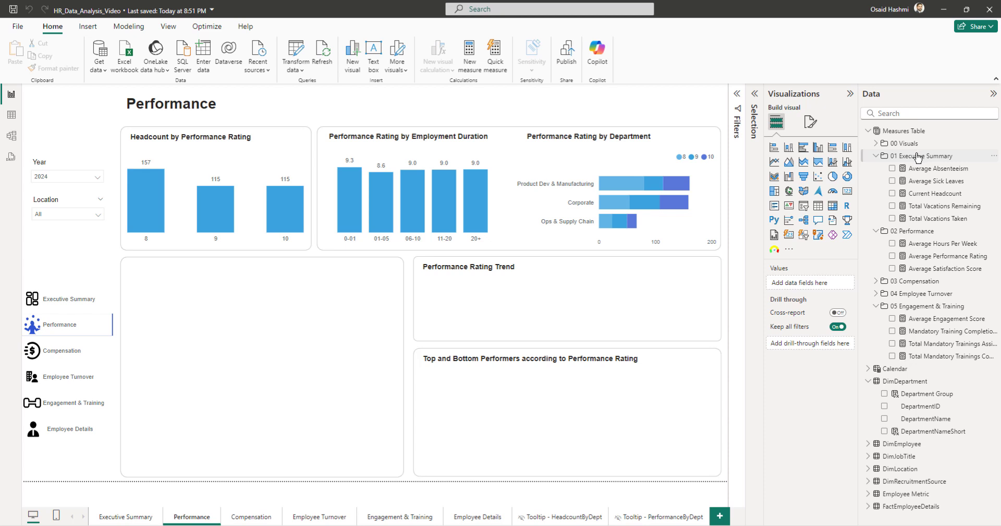
Step: Create the measure Average Overtime (hrs) in the 02 Performance folder as AVERAGE(FactEmployeeDetails[OvertimeHours])
{"action": "right_click", "coordinate": [906, 232]}
{"action": "left_click", "coordinate": [835, 244]}
{"action": "type", "text": "Avera"}
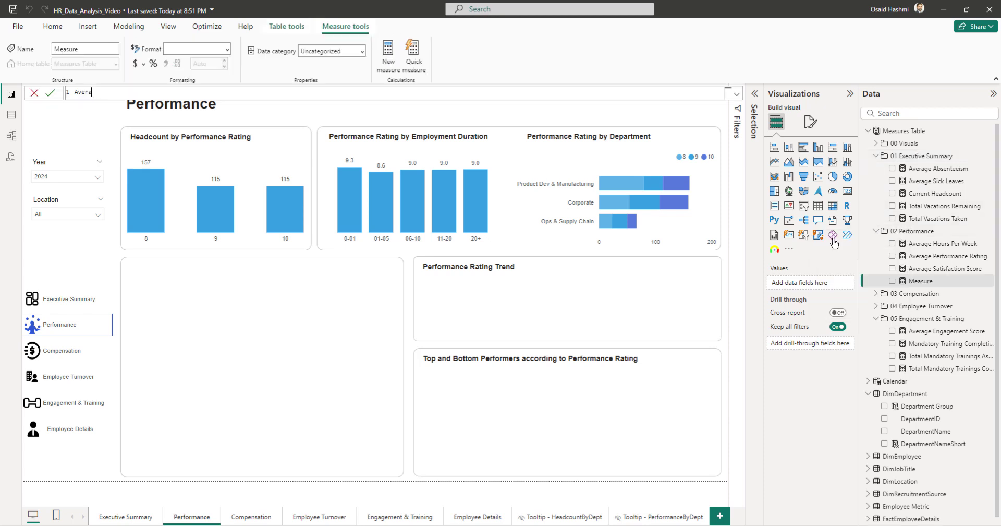
{"action": "type", "text": "ge Overtime (hrs) ="}
{"action": "key", "text": "shift+Return"}
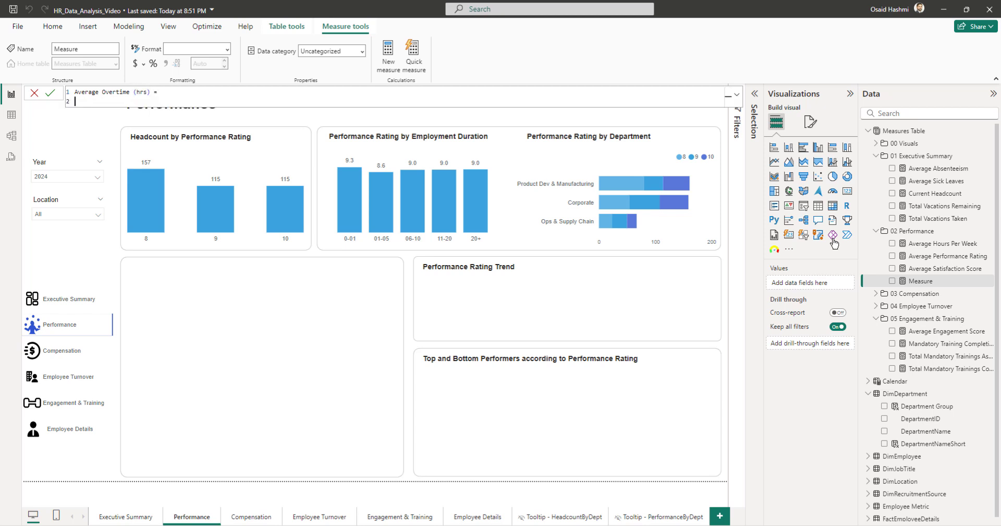
{"action": "type", "text": "AVER"}
{"action": "key", "text": "Tab"}
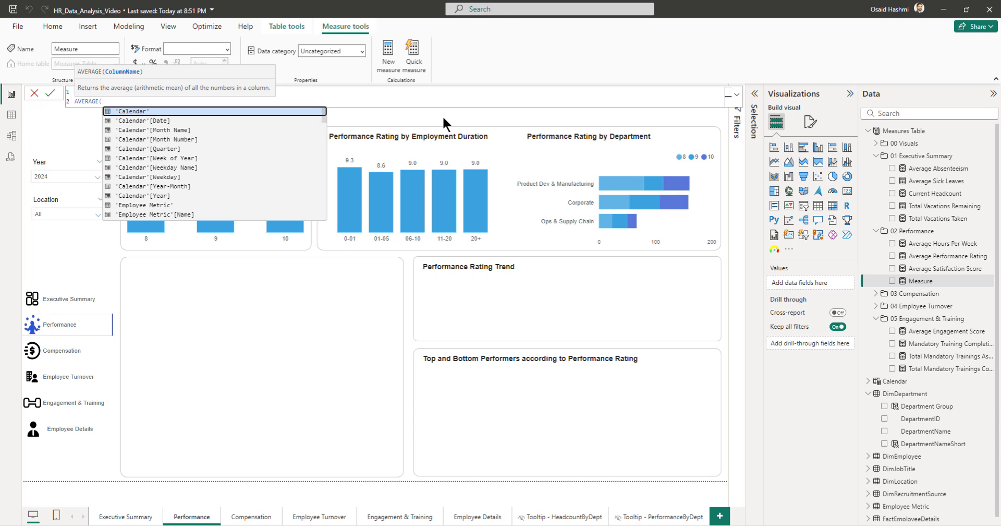
{"action": "type", "text": "OVER"}
{"action": "key", "text": "Tab"}
{"action": "type", "text": ")"}
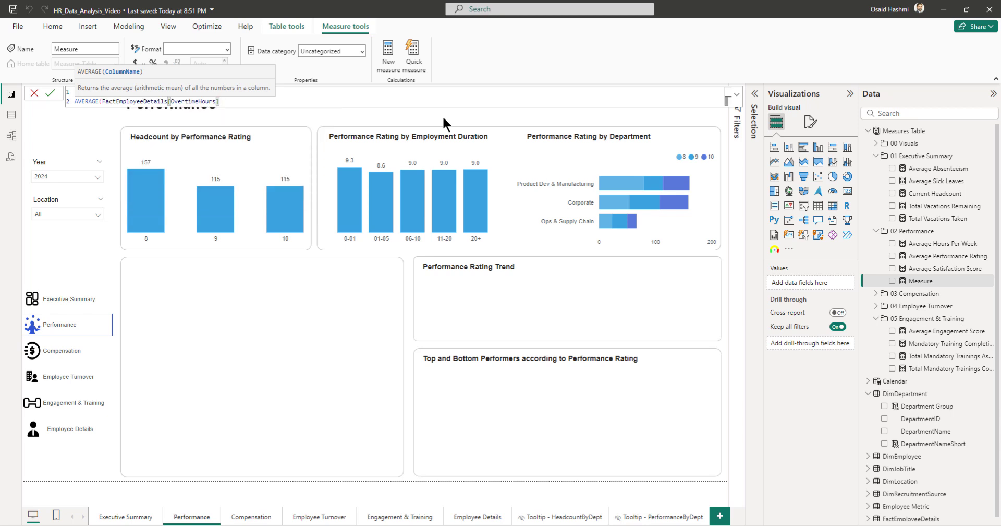
{"action": "key", "text": "Return"}
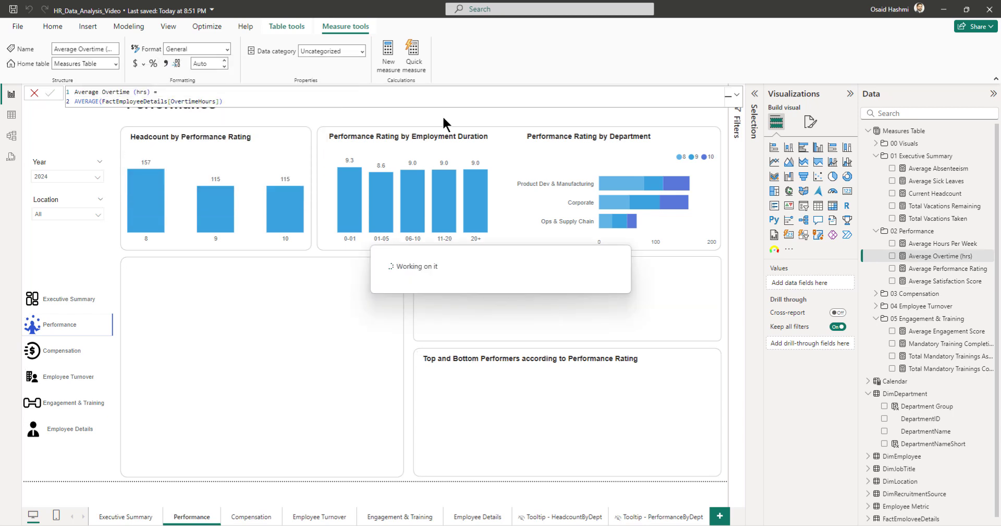
{"action": "left_click", "coordinate": [442, 115]}
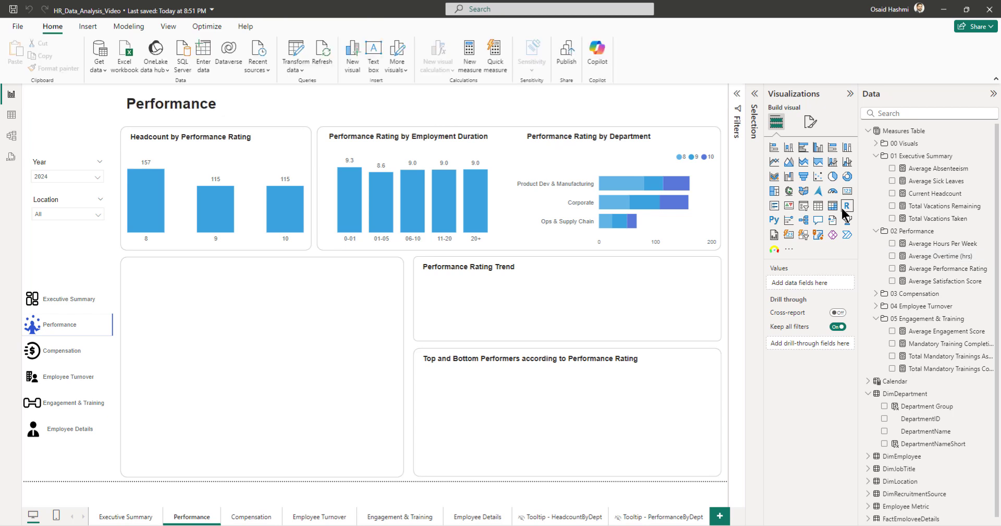
Step: Start a new measure named Employee Exits in the 04 Employee Turnover folder
{"action": "right_click", "coordinate": [912, 308]}
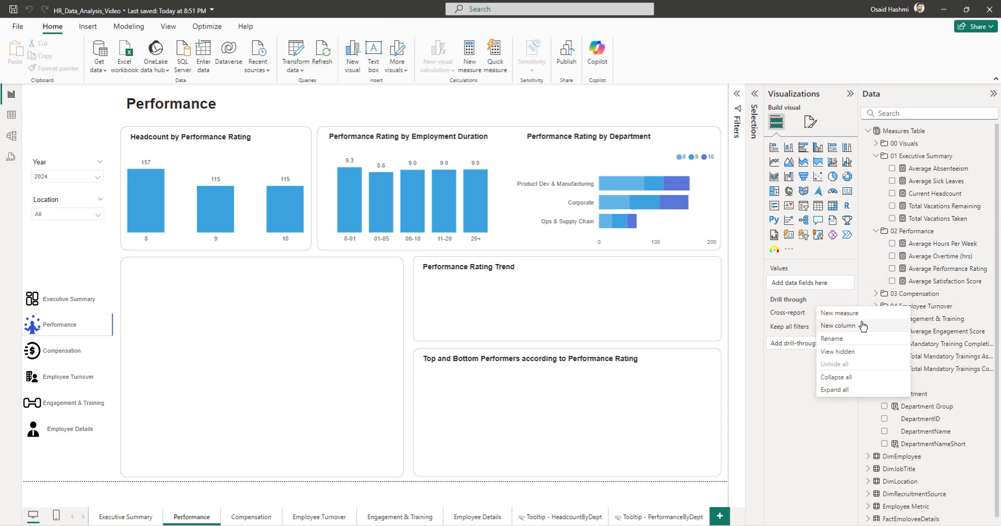
{"action": "left_click", "coordinate": [853, 313]}
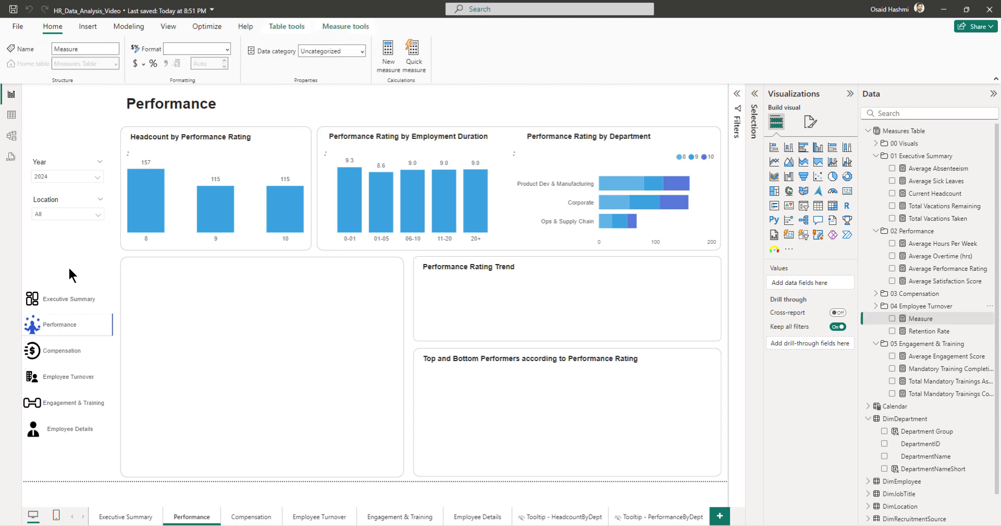
{"action": "type", "text": "Employee E"}
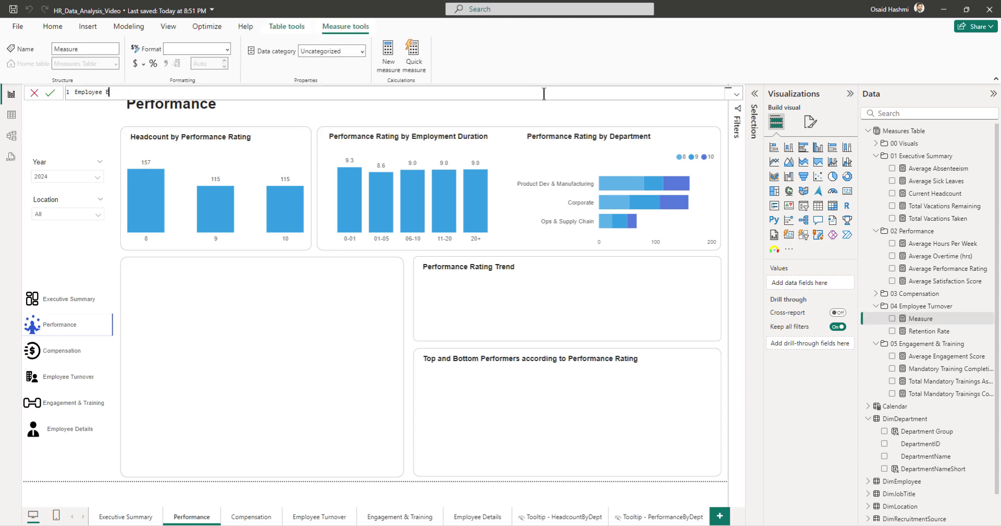
{"action": "type", "text": "xits ="}
{"action": "key", "text": "shift+Return"}
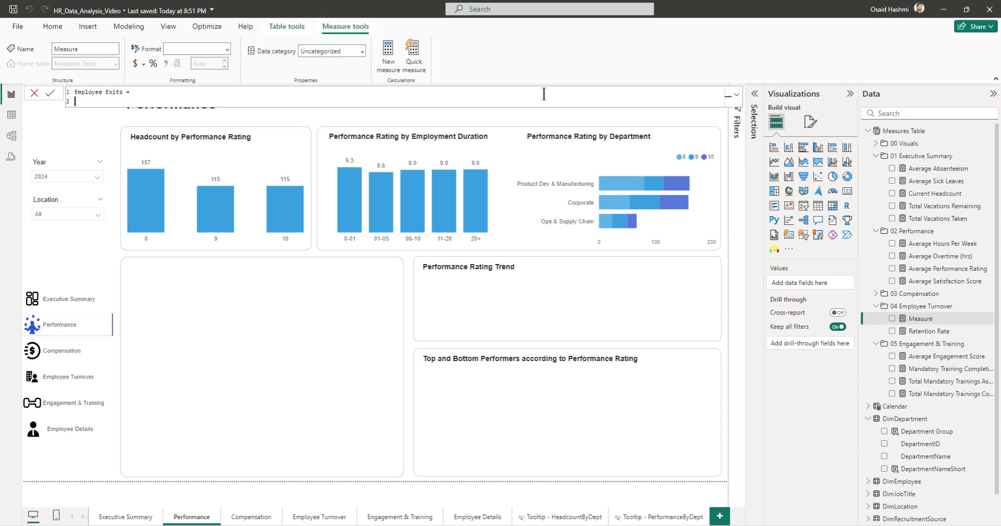
Step: Define the variable _TotalHeadcountCurrentYear as a CALCULATE whose expression is COUNT(FactEmployeeDetails[EmployeeID])
{"action": "type", "text": "VAR _TotalHeadcountCurrentYear ="}
{"action": "key", "text": "shift+Return"}
{"action": "type", "text": "CALCULATE("}
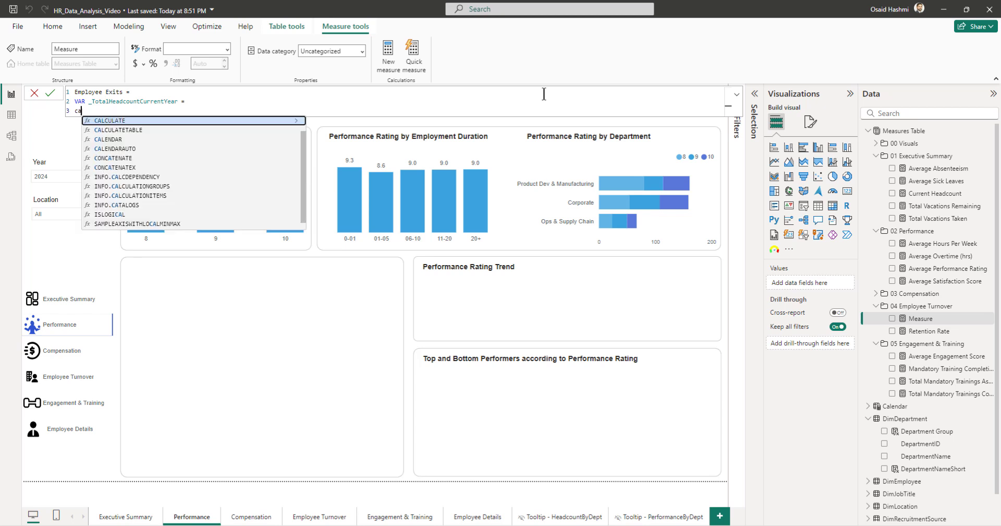
{"action": "key", "text": "shift+Return"}
{"action": "type", "text": "COUNT("}
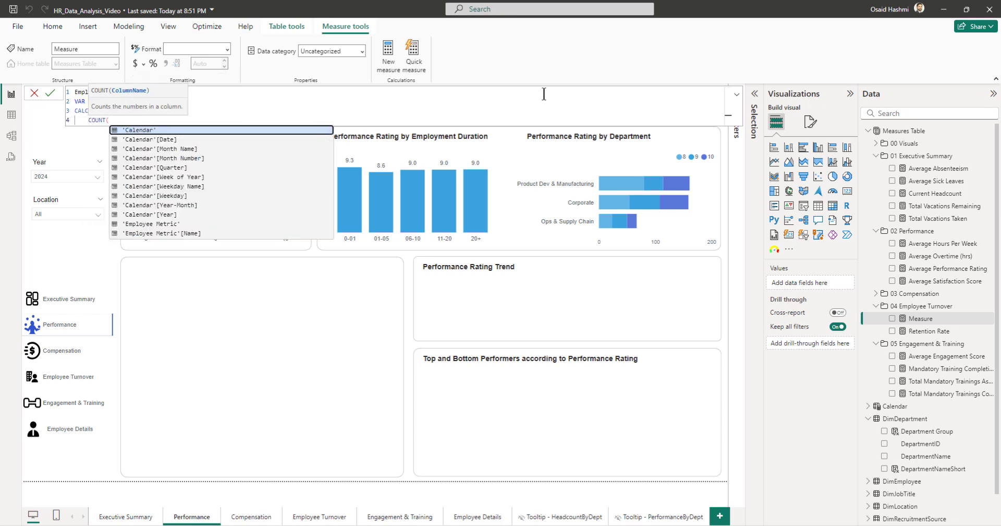
{"action": "type", "text": "em"}
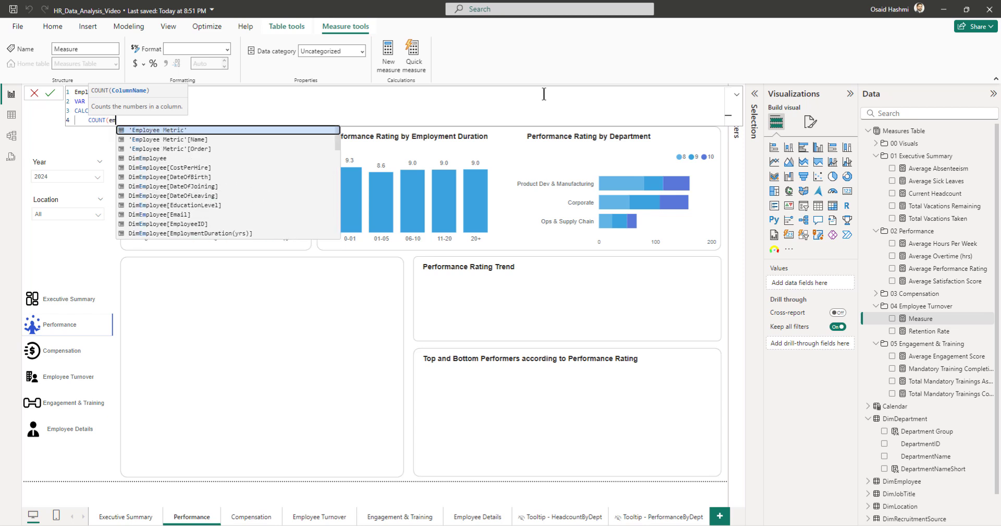
{"action": "type", "text": "ployeeid"}
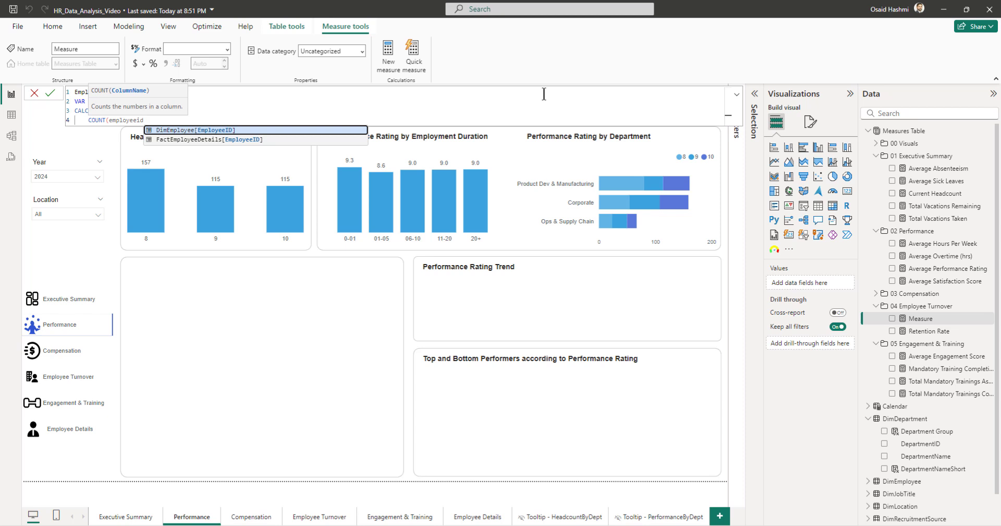
{"action": "key", "text": "Down"}
{"action": "key", "text": "Tab"}
{"action": "type", "text": ")"}
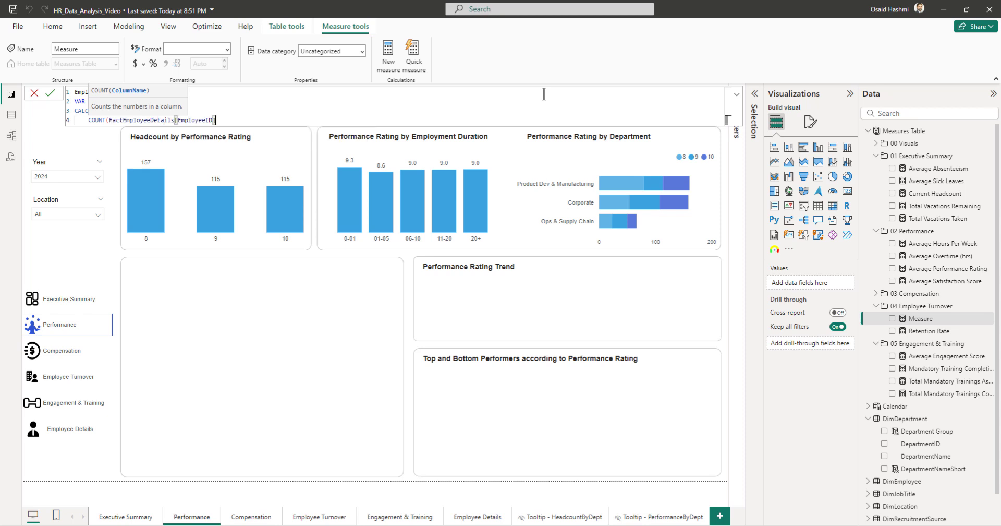
{"action": "type", "text": ","}
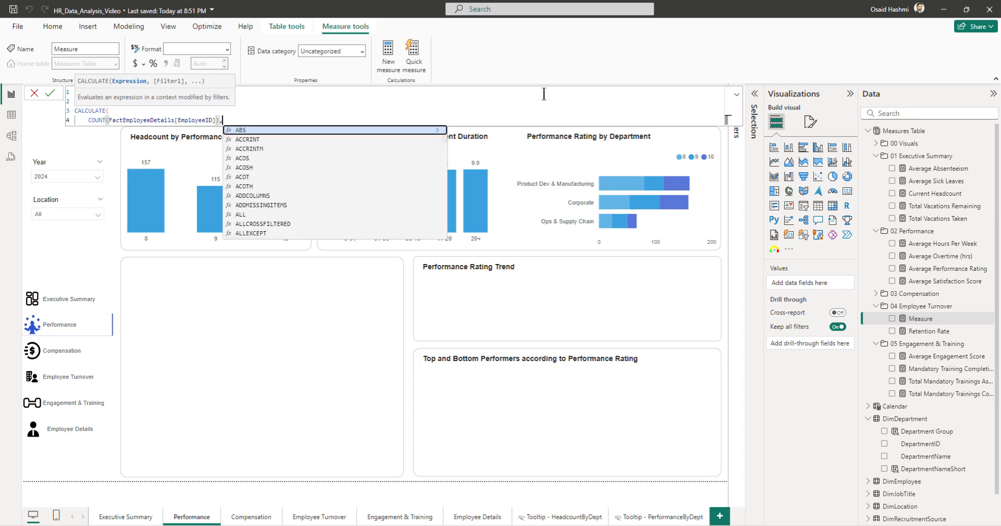
Step: Add the filter ISBLANK(FactEmployeeDetails[TerminationDate]) to the current-year headcount and close its CALCULATE
{"action": "key", "text": "shift+Return"}
{"action": "type", "text": "if"}
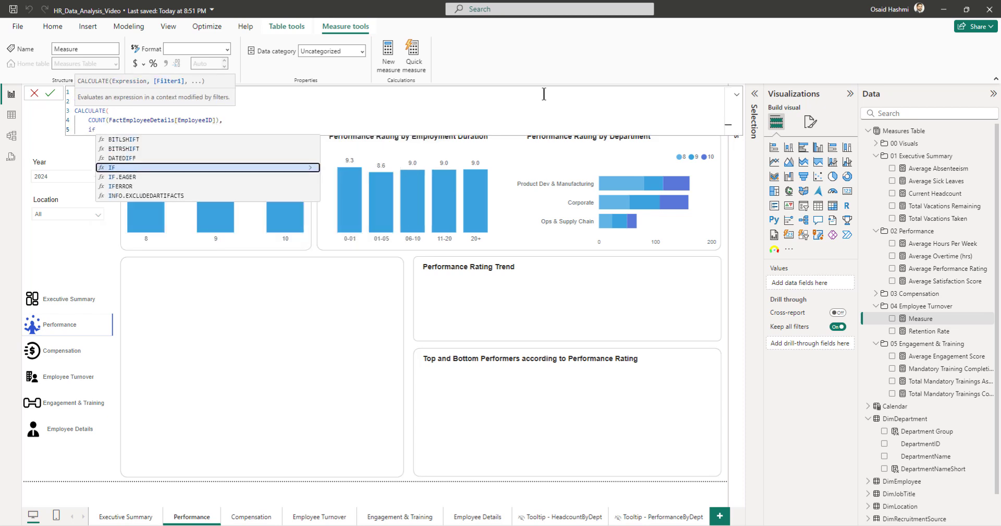
{"action": "key", "text": "BackSpace"}
{"action": "key", "text": "BackSpace"}
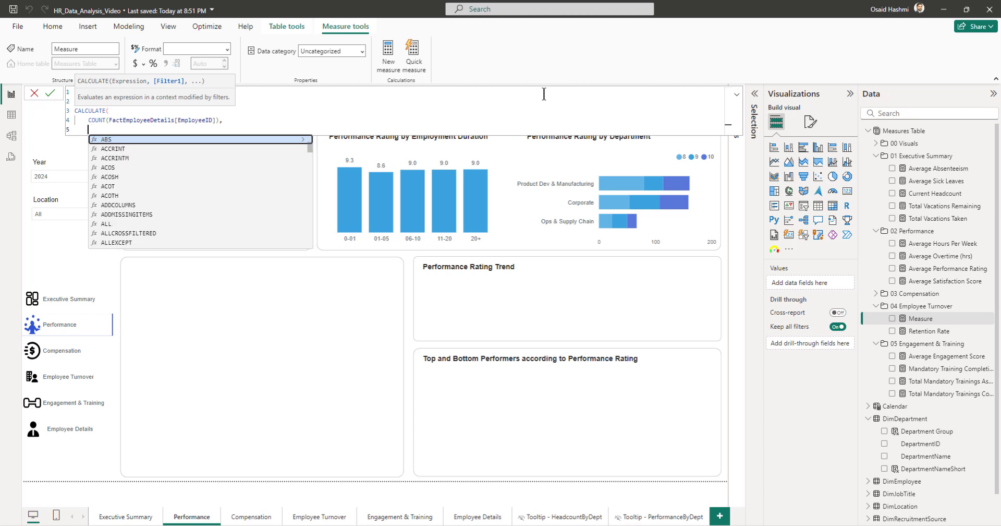
{"action": "type", "text": "isbla"}
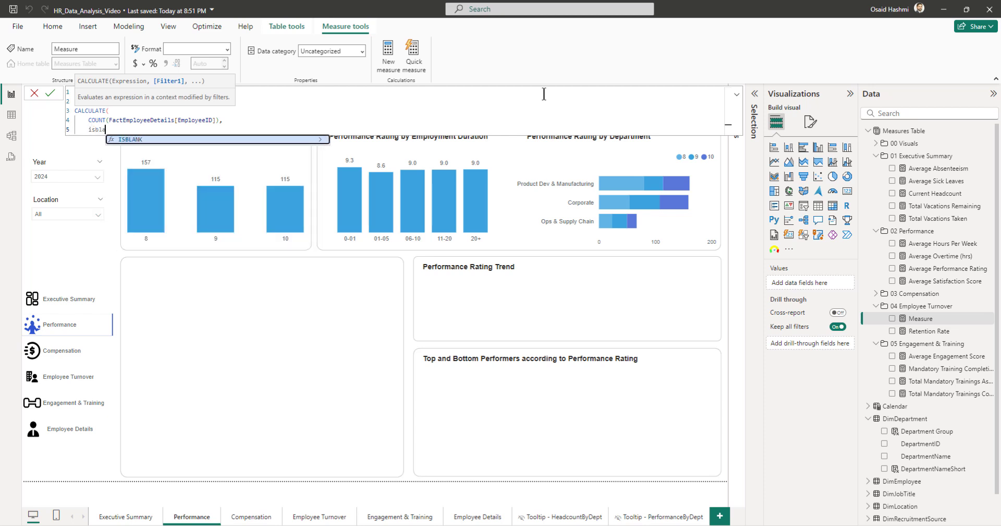
{"action": "key", "text": "Tab"}
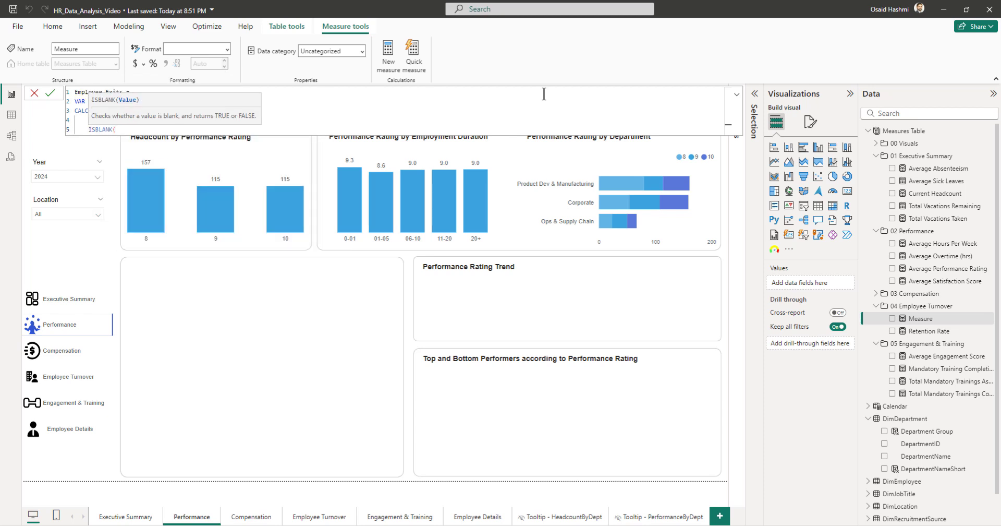
{"action": "type", "text": "term"}
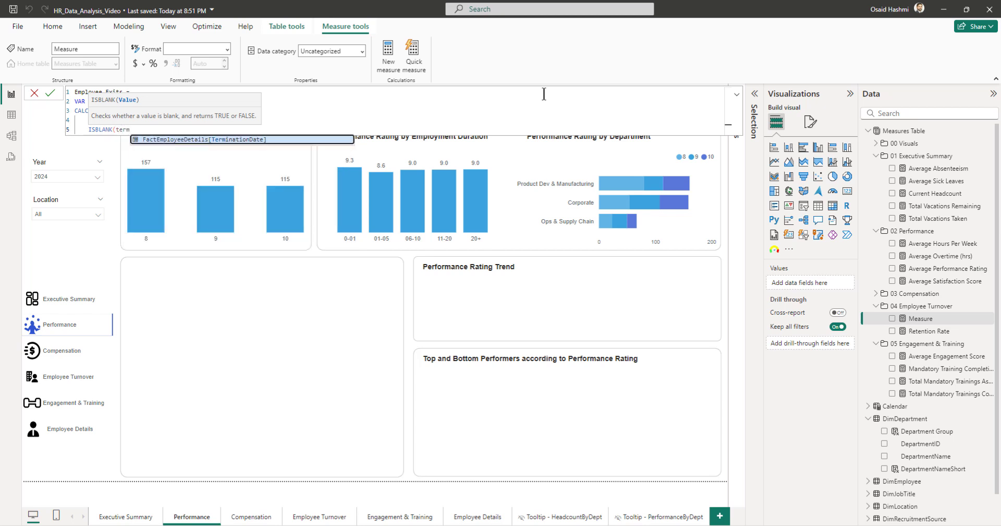
{"action": "key", "text": "Tab"}
{"action": "type", "text": ")"}
{"action": "key", "text": "shift+Return"}
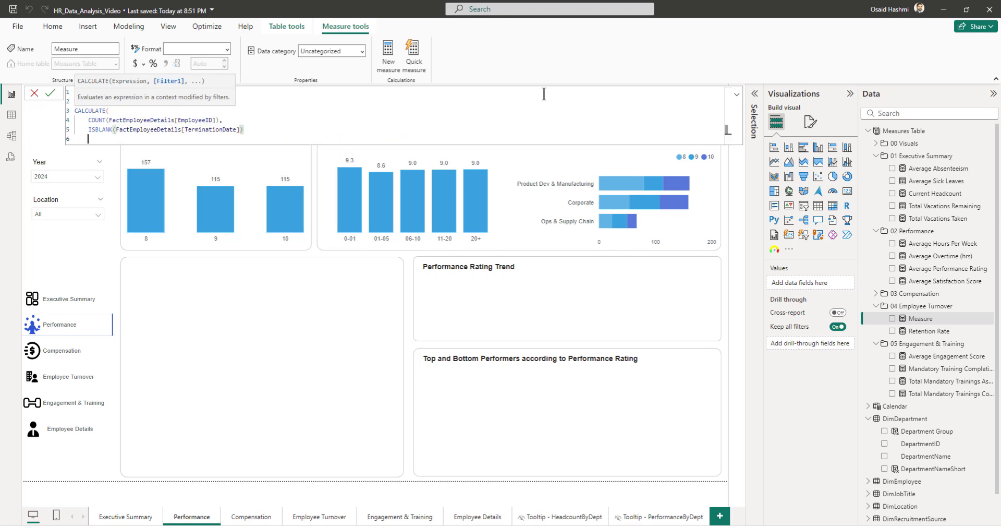
{"action": "type", "text": ")"}
Step: Declare a second variable _HeadcountOfOldHires below the first one, starting its expression with CALCULATE
{"action": "key", "text": "shift+Return"}
{"action": "key", "text": "shift+Return"}
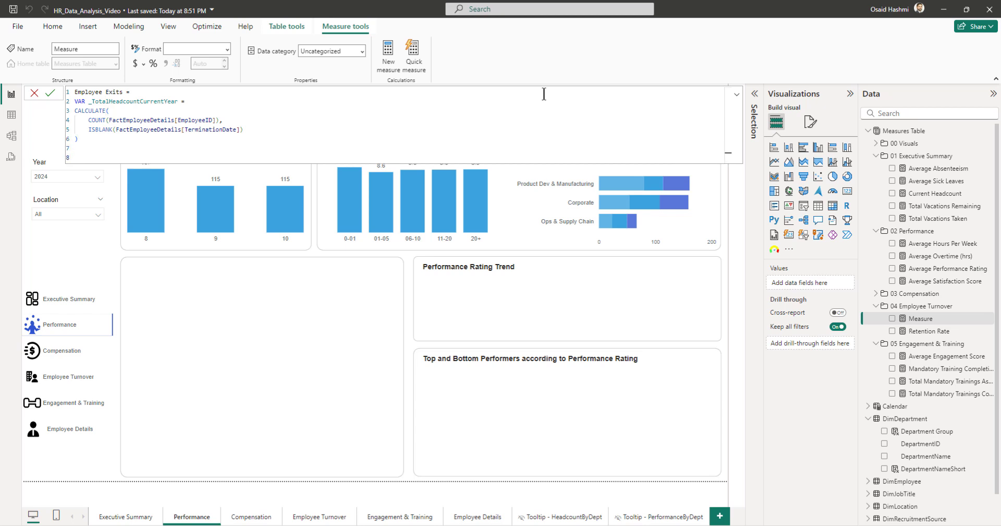
{"action": "type", "text": "VAR"}
{"action": "type", "text": " _H"}
{"action": "type", "text": "eadcount"}
{"action": "type", "text": "OfC"}
{"action": "type", "text": "ldHires"}
{"action": "type", "text": "="}
{"action": "key", "text": "Return"}
{"action": "type", "text": "CALCULATE("}
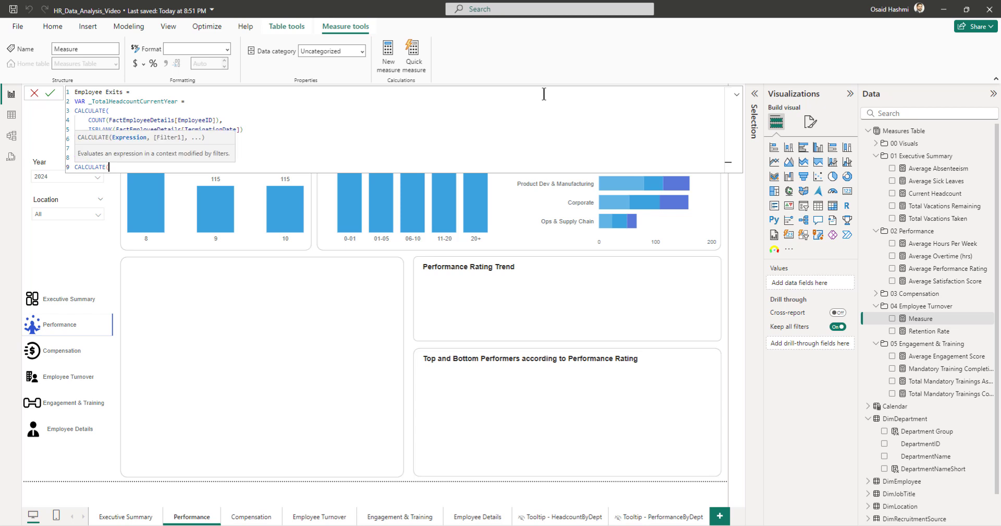
Step: Complete _HeadcountOfOldHires with COUNT(FactEmployeeDetails[EmployeeID]) filtered by FactEmployeeDetails[NewHire] = "No"
{"action": "key", "text": "shift+Return"}
{"action": "type", "text": "COUNT("}
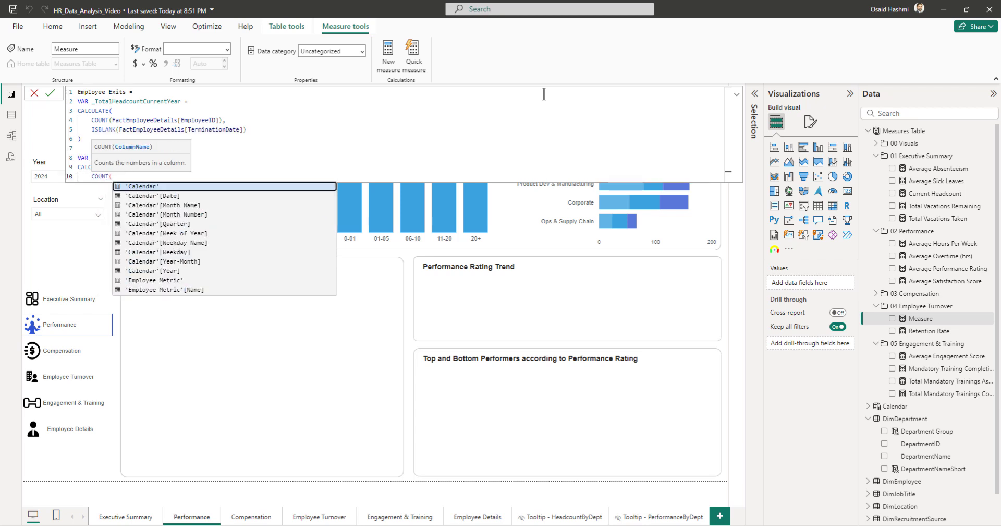
{"action": "type", "text": "employee"}
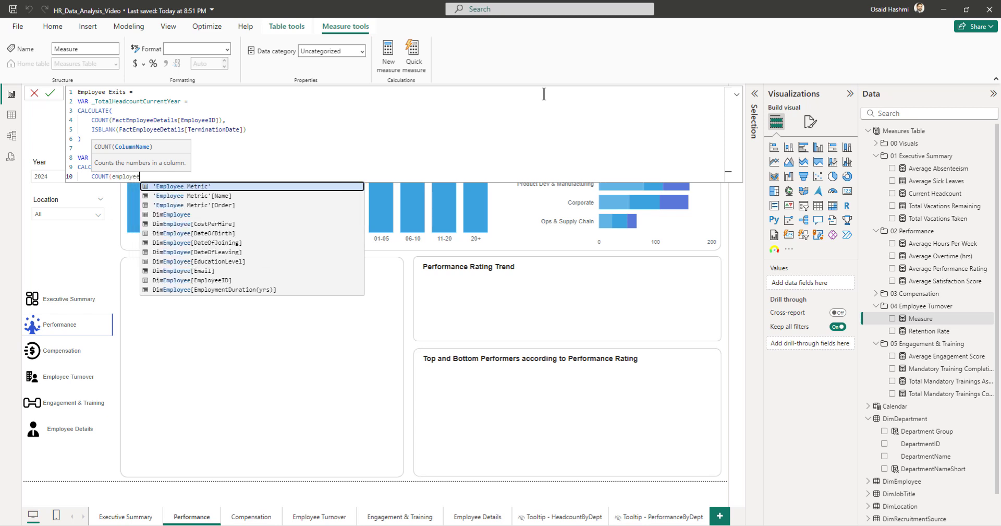
{"action": "type", "text": "id"}
{"action": "key", "text": "Down"}
{"action": "key", "text": "Tab"}
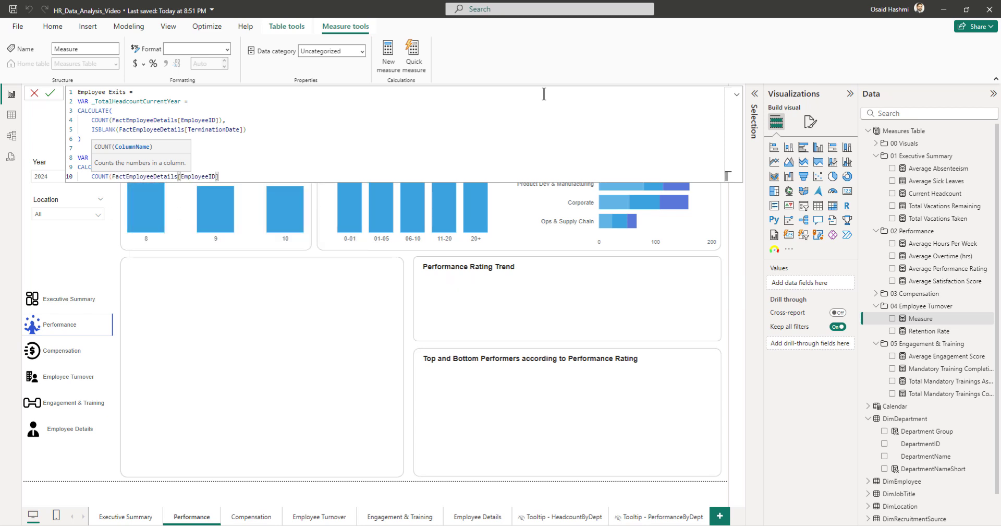
{"action": "type", "text": "),"}
{"action": "key", "text": "Return"}
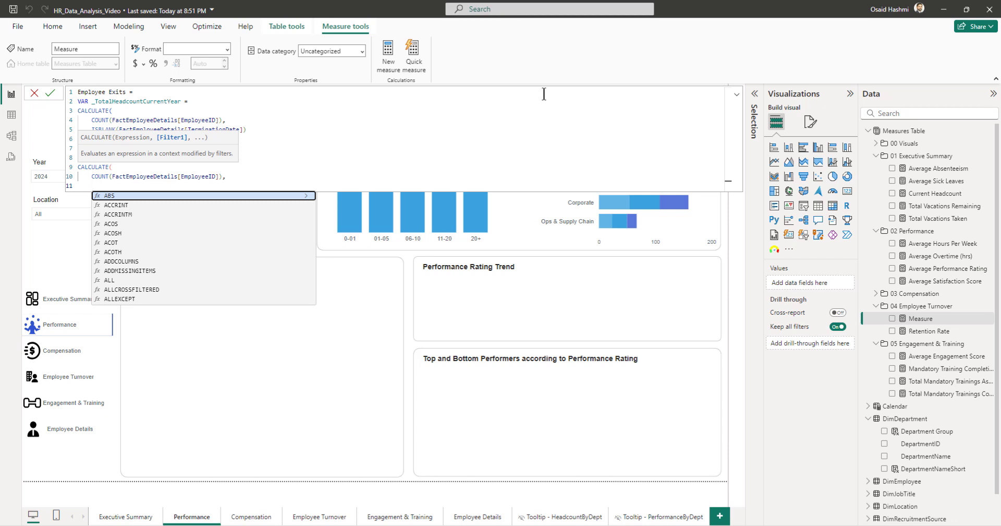
{"action": "type", "text": "newh"}
{"action": "key", "text": "Tab"}
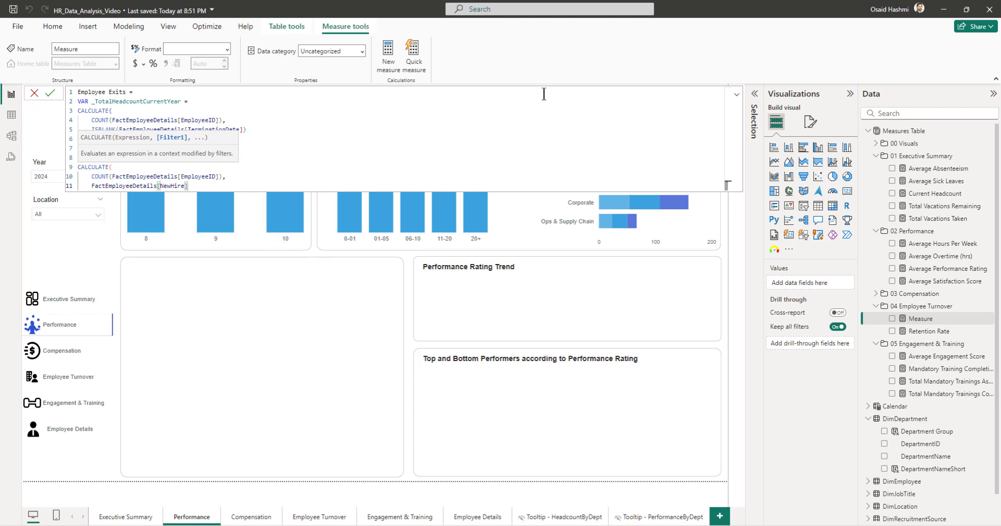
{"action": "type", "text": "= \"No\""}
{"action": "key", "text": "shift+Return"}
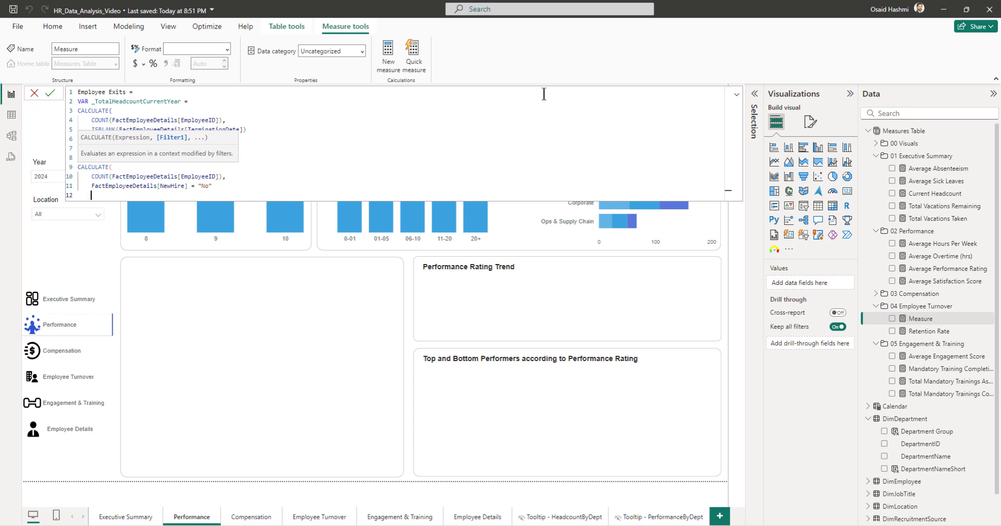
{"action": "type", "text": ")"}
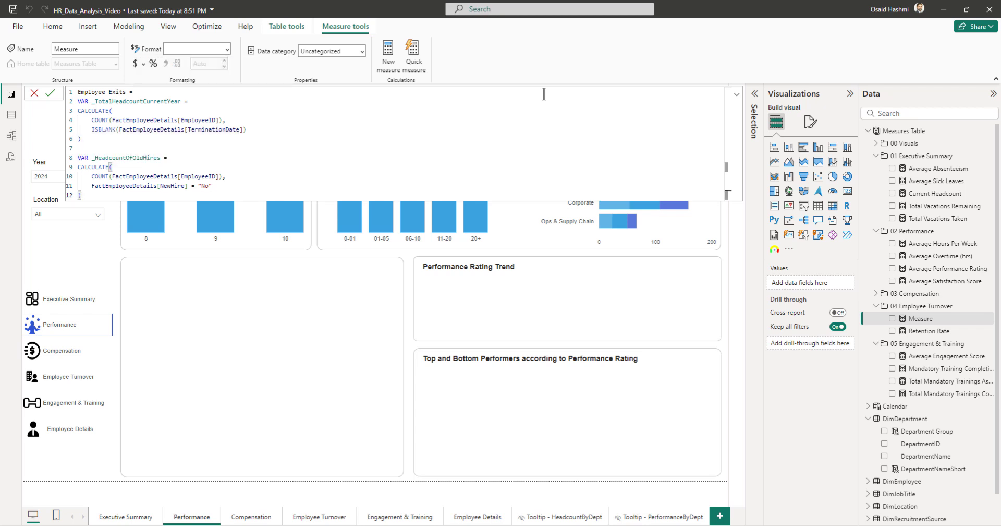
Step: Declare a third variable _HeadcountOfNewHires in the Employee Exits measure, starting its expression with CALCULATE
{"action": "key", "text": "shift+Return"}
{"action": "key", "text": "shift+Return"}
{"action": "type", "text": "BAR"}
{"action": "key", "text": "BackSpace"}
{"action": "key", "text": "BackSpace"}
{"action": "key", "text": "BackSpace"}
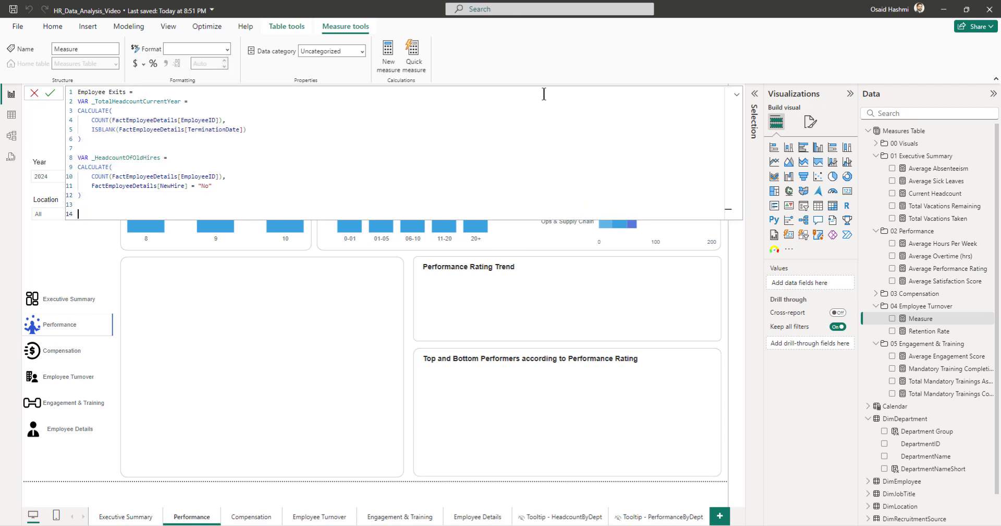
{"action": "type", "text": "VAR"}
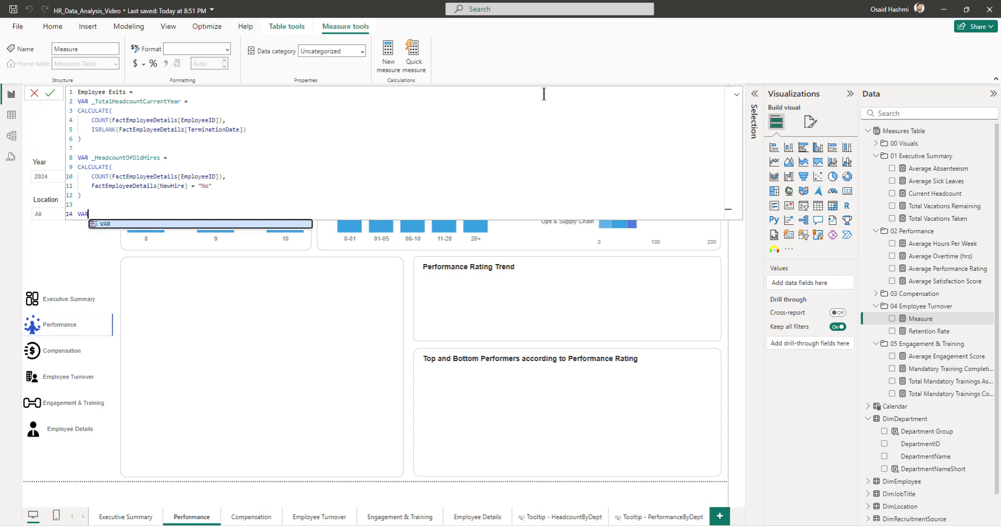
{"action": "type", "text": " _H"}
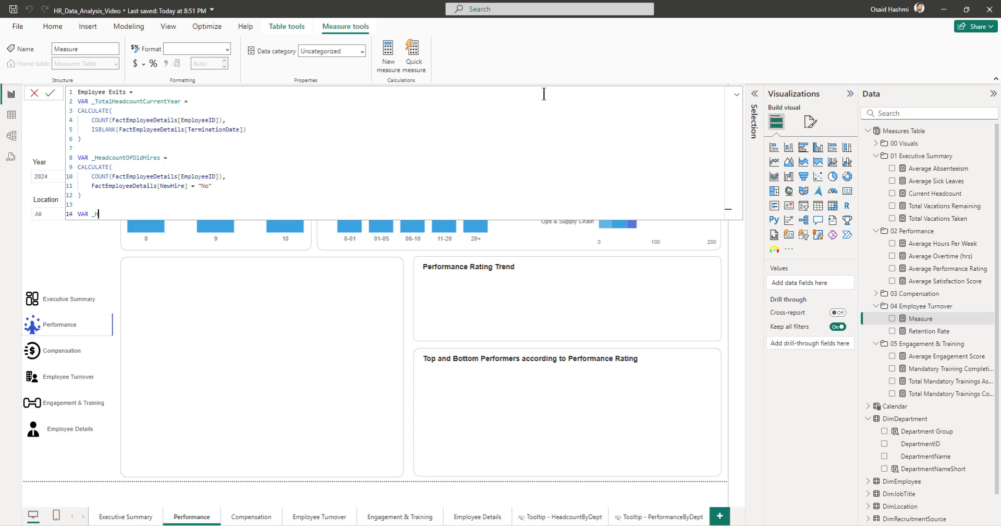
{"action": "type", "text": "eadcountOfNewHires ="}
{"action": "key", "text": "Return"}
{"action": "type", "text": "Calc"}
{"action": "key", "text": "Tab"}
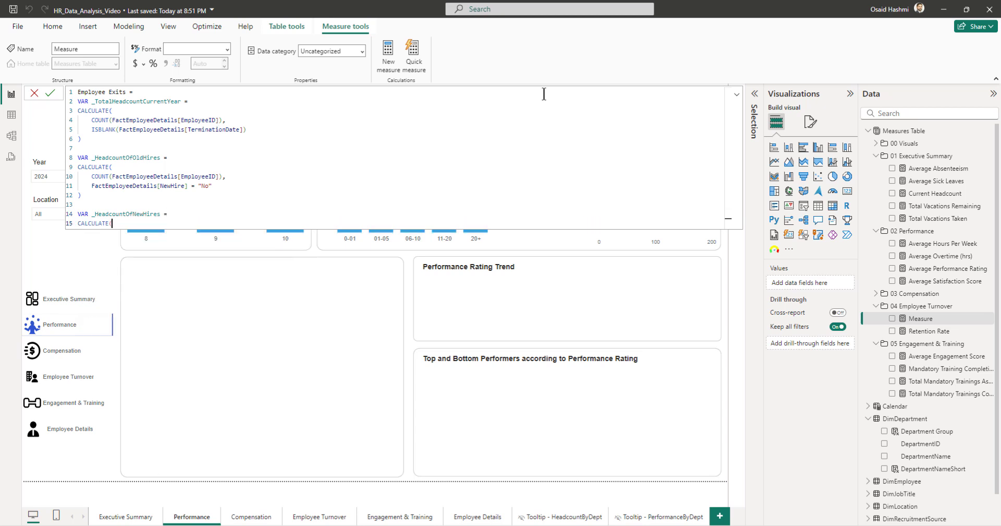
Step: Complete _HeadcountOfNewHires with COUNT(FactEmployeeDetails[EmployeeID]) filtered by FactEmployeeDetails[NewHire] = "Yes"
{"action": "key", "text": "Return"}
{"action": "type", "text": "cou"}
{"action": "key", "text": "Tab"}
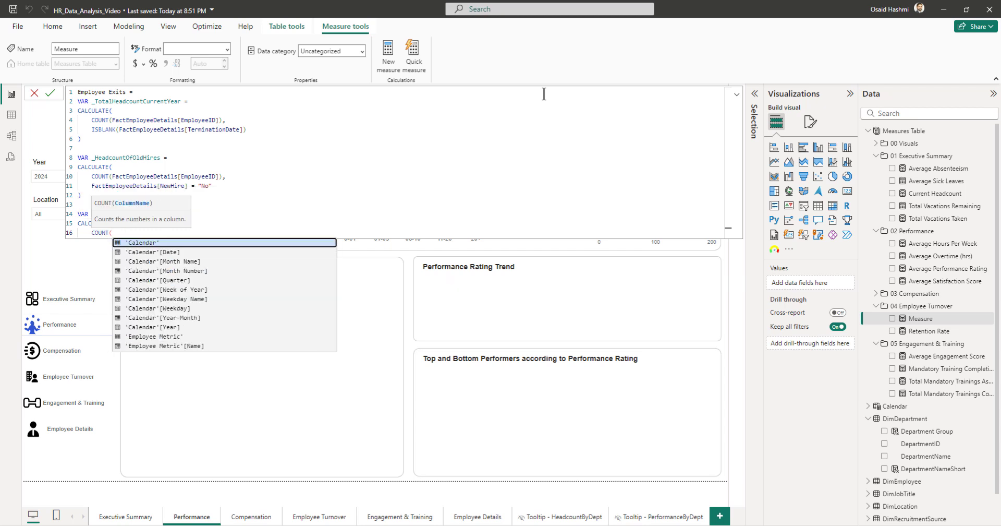
{"action": "type", "text": "employee"}
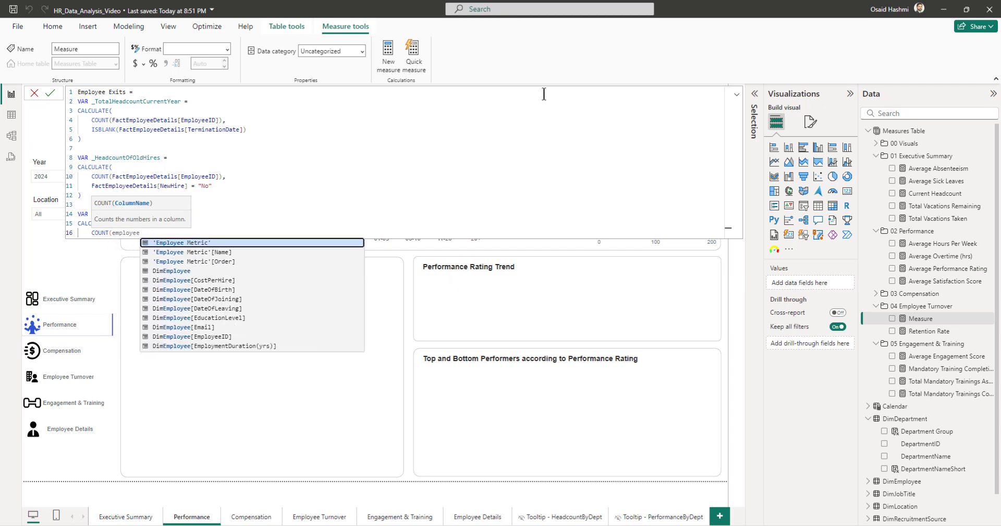
{"action": "type", "text": "id"}
{"action": "key", "text": "Down"}
{"action": "key", "text": "Tab"}
{"action": "type", "text": "),"}
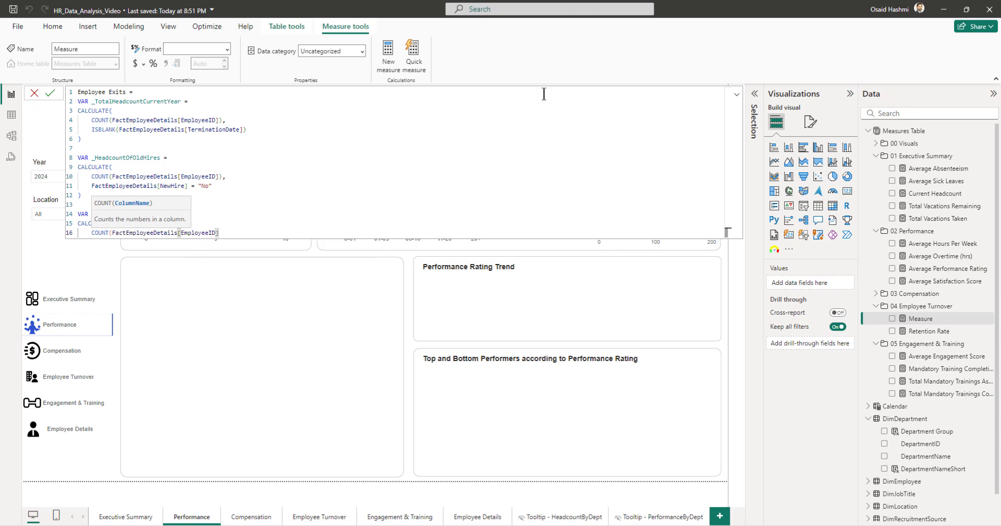
{"action": "key", "text": "shift+Return"}
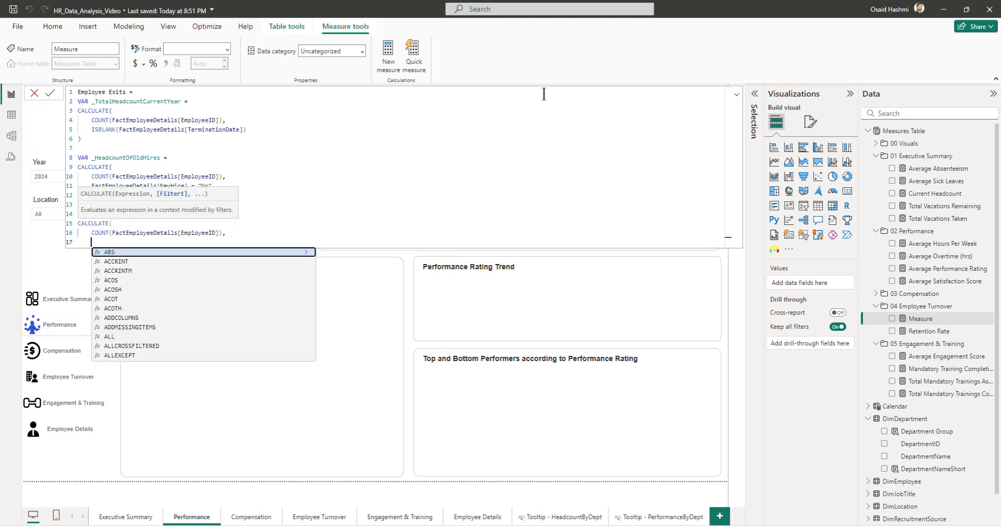
{"action": "type", "text": "newhire"}
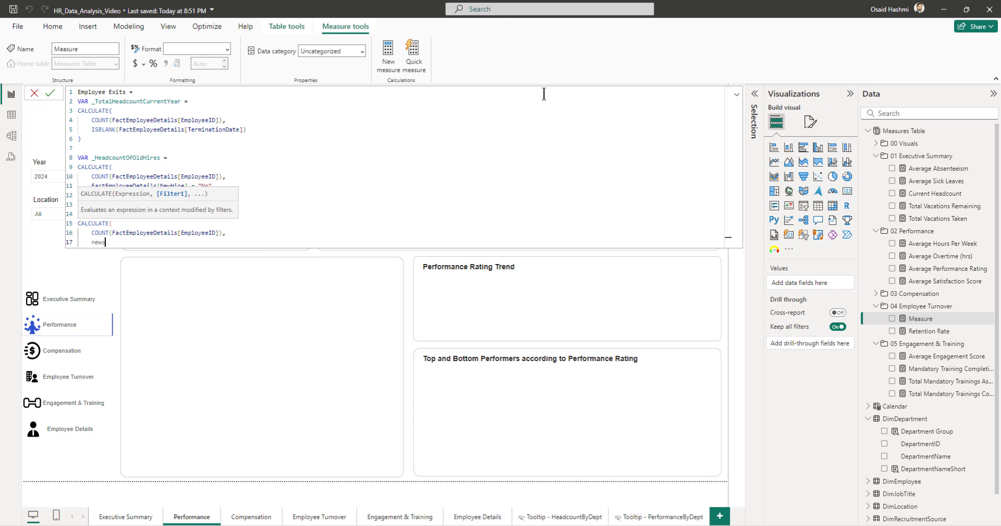
{"action": "key", "text": "Tab"}
{"action": "type", "text": "= \"Yes\""}
{"action": "key", "text": "shift+Return"}
{"action": "type", "text": ")"}
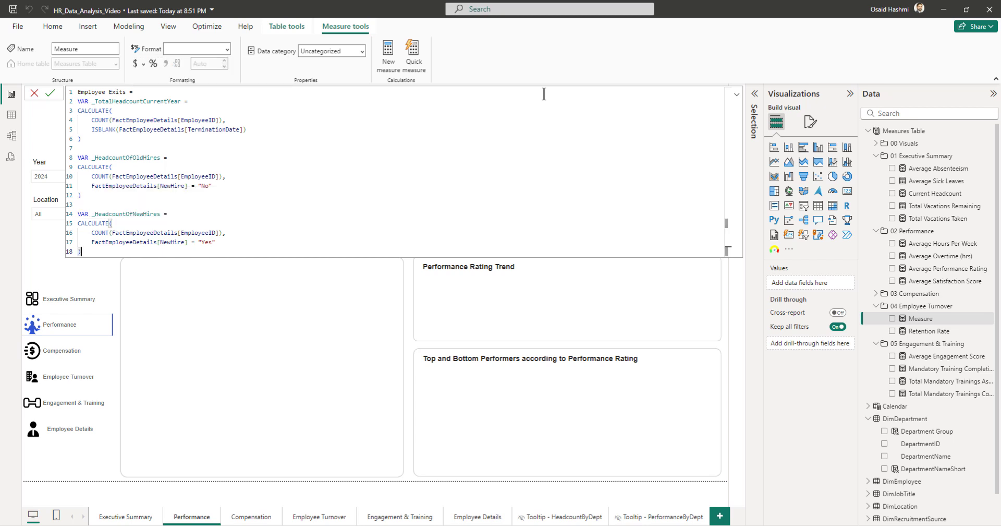
Step: Add a RETURN section to the Employee Exits measure, starting its expression with _HeadcountOfOldHires
{"action": "key", "text": "shift+Return"}
{"action": "key", "text": "shift+Return"}
{"action": "type", "text": "re"}
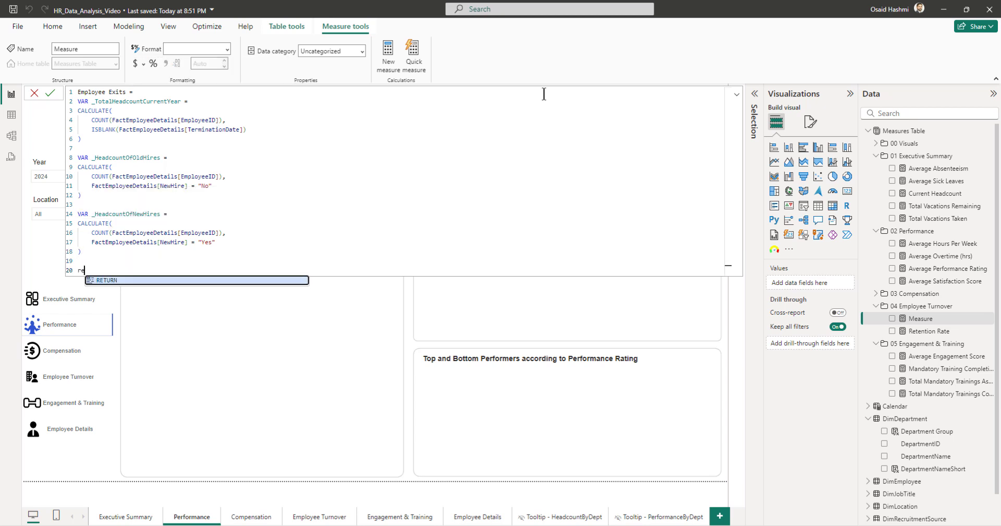
{"action": "type", "text": "turn"}
{"action": "key", "text": "Tab"}
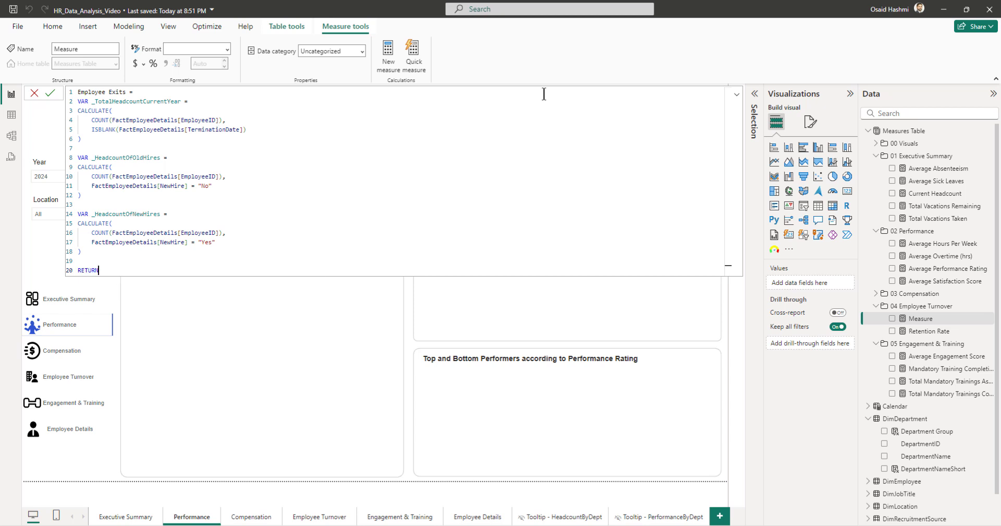
{"action": "key", "text": "shift+Return"}
{"action": "type", "text": "hea"}
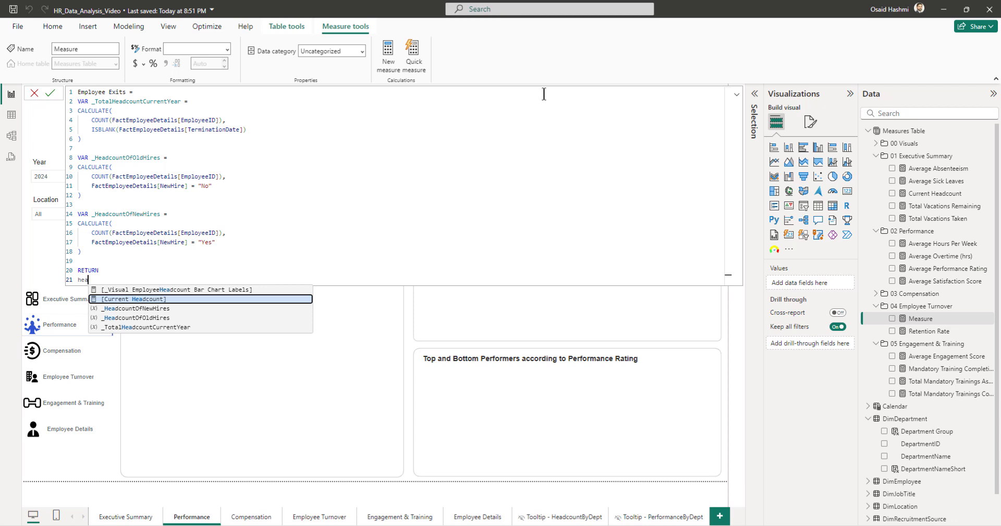
{"action": "type", "text": "d"}
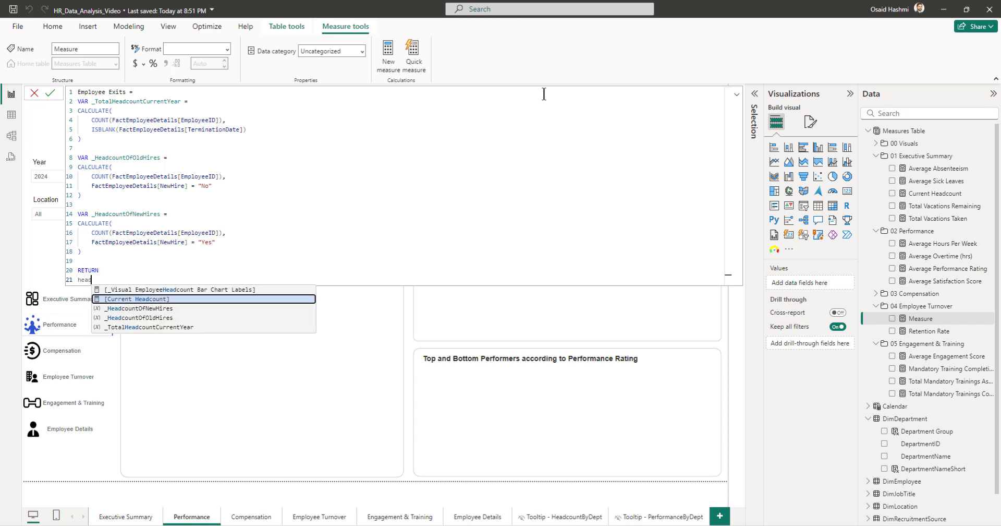
{"action": "type", "text": "count"}
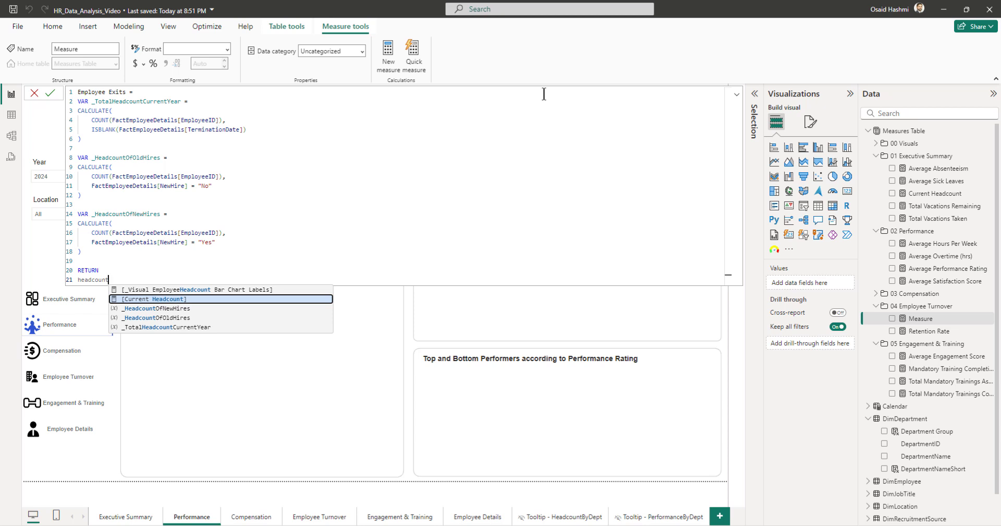
{"action": "key", "text": "Down"}
{"action": "key", "text": "Down"}
{"action": "key", "text": "Tab"}
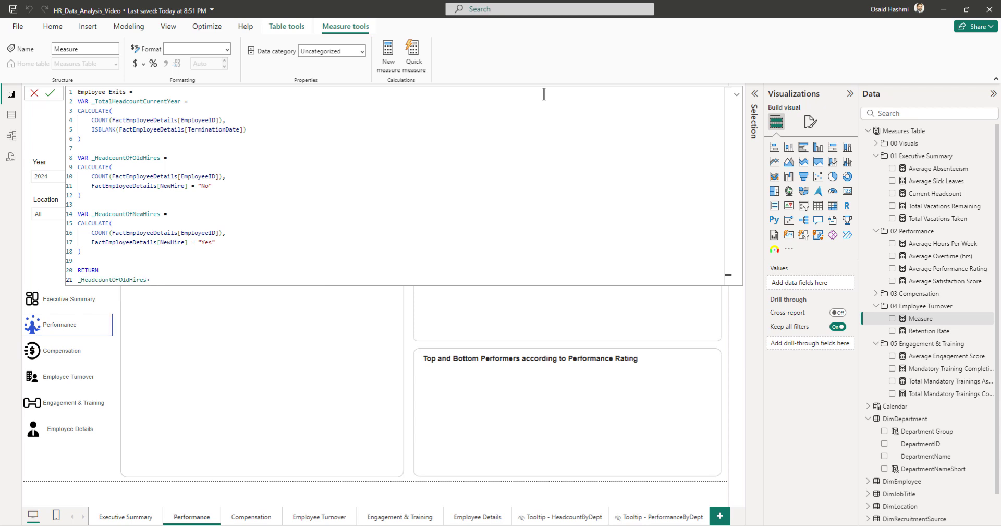
Step: Complete the return expression by adding _HeadcountOfNewHires and subtracting _TotalHeadcountCurrentYear, and commit the Employee Exits measure
{"action": "type", "text": "+Hea"}
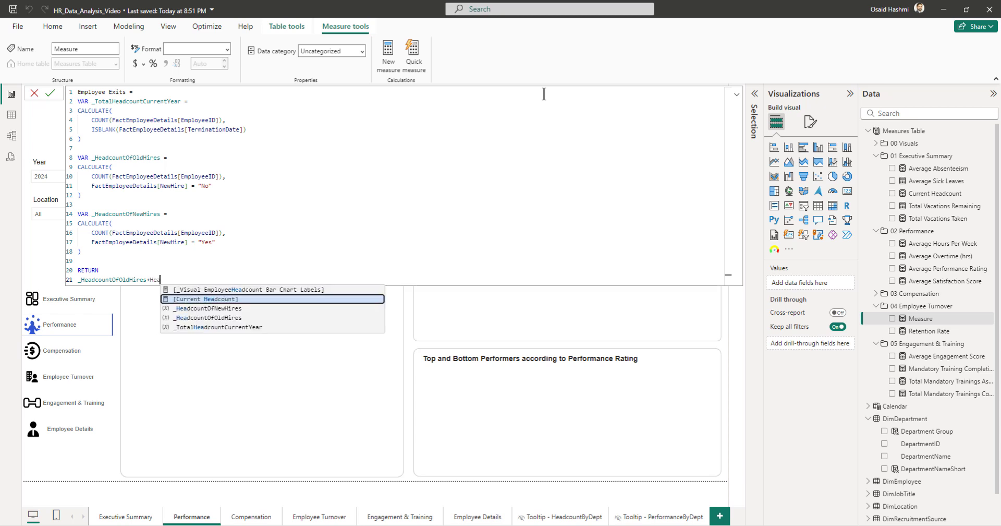
{"action": "key", "text": "Down"}
{"action": "key", "text": "Tab"}
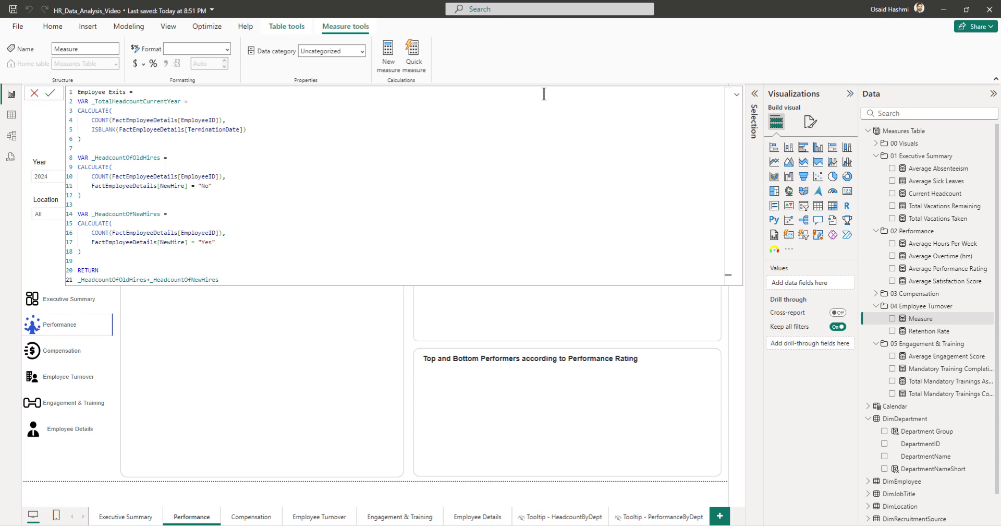
{"action": "type", "text": "-_T"}
{"action": "key", "text": "Tab"}
{"action": "key", "text": "Return"}
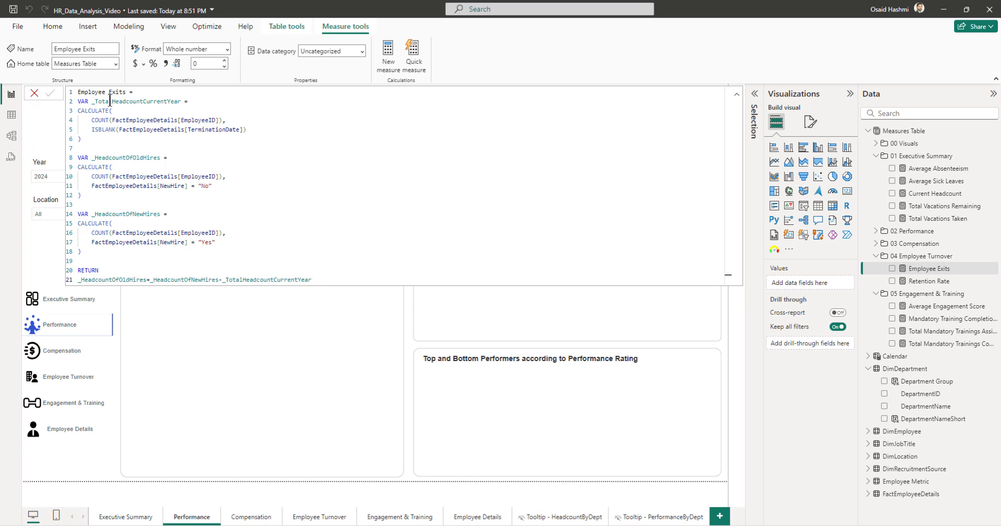
Step: Insert a slicer visual and place it at the top of the empty panel below Headcount by Performance Rating
{"action": "left_click", "coordinate": [727, 321]}
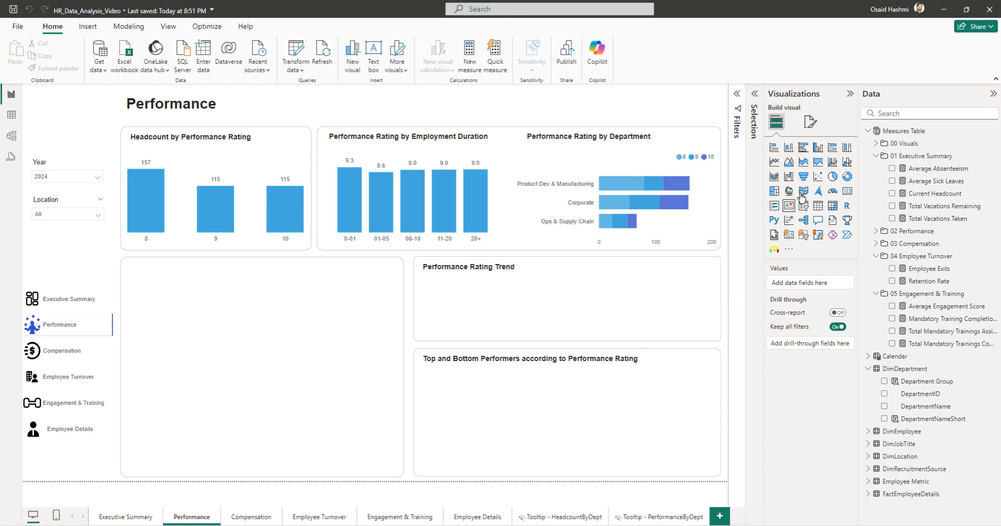
{"action": "left_click", "coordinate": [804, 211]}
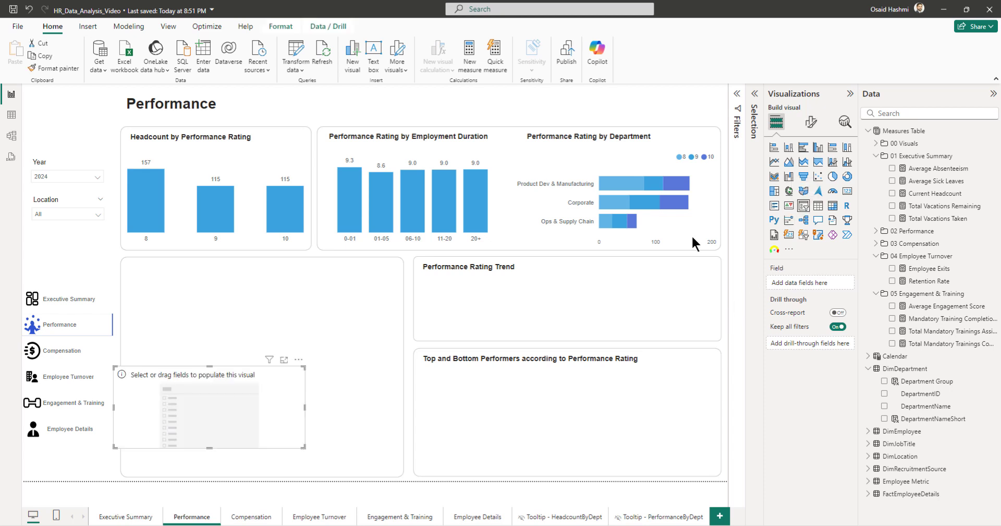
{"action": "left_click_drag", "start_coordinate": [184, 375], "coordinate": [199, 287]}
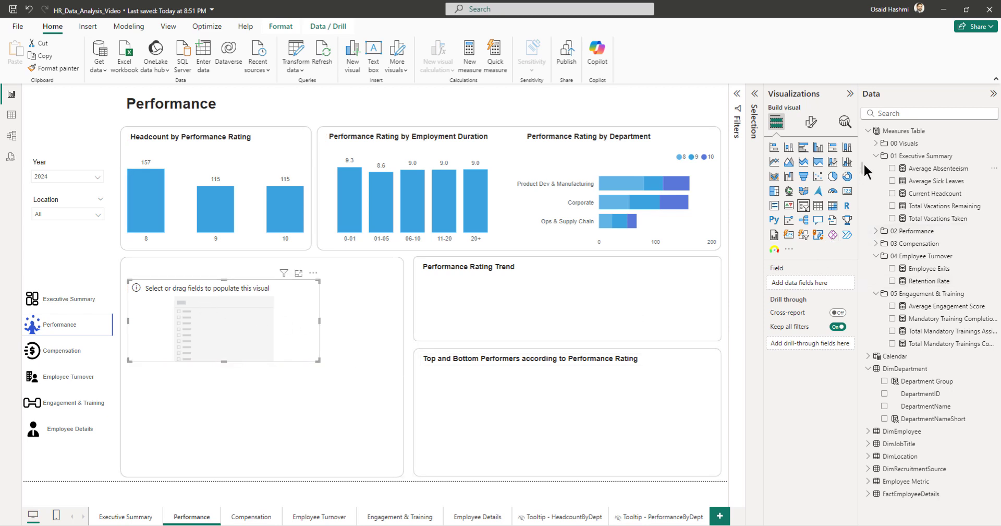
Step: Collapse the expanded tables in the field list and add the Name field from Employee Metric to the new slicer
{"action": "left_click", "coordinate": [876, 155]}
{"action": "left_click", "coordinate": [876, 193]}
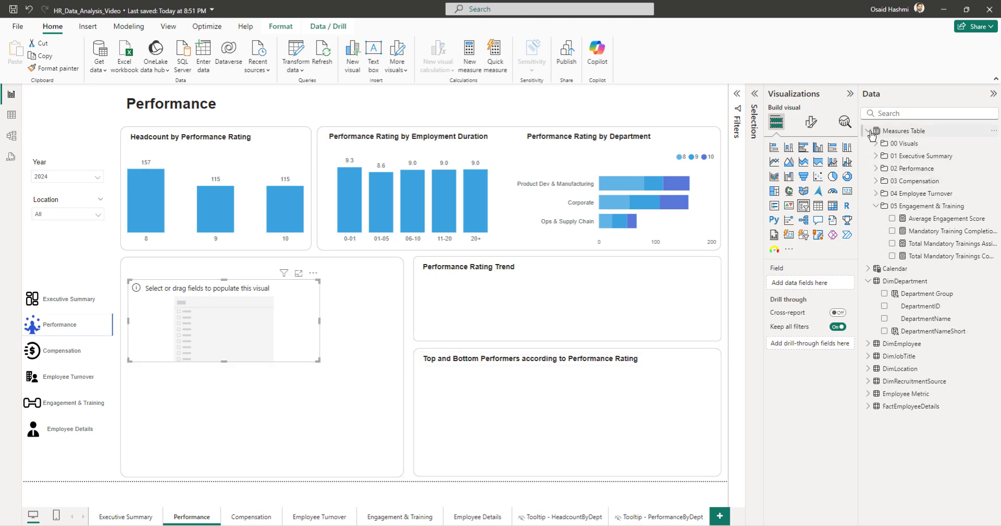
{"action": "left_click", "coordinate": [869, 130]}
{"action": "left_click", "coordinate": [869, 156]}
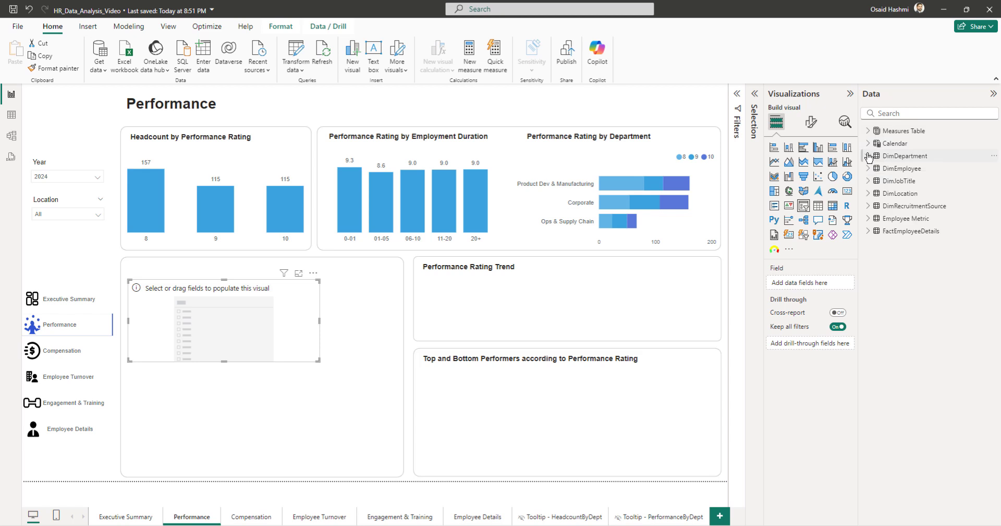
{"action": "left_click", "coordinate": [869, 218]}
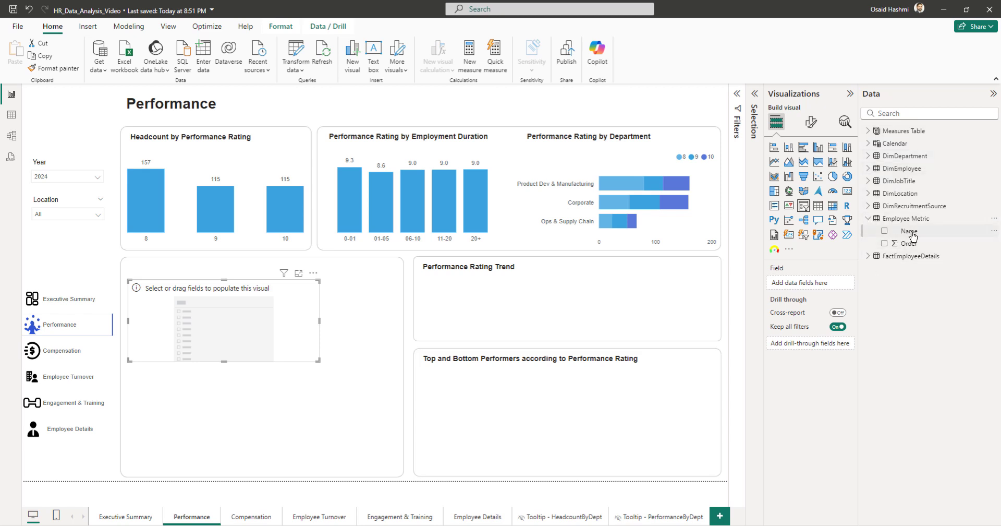
{"action": "left_click", "coordinate": [885, 231]}
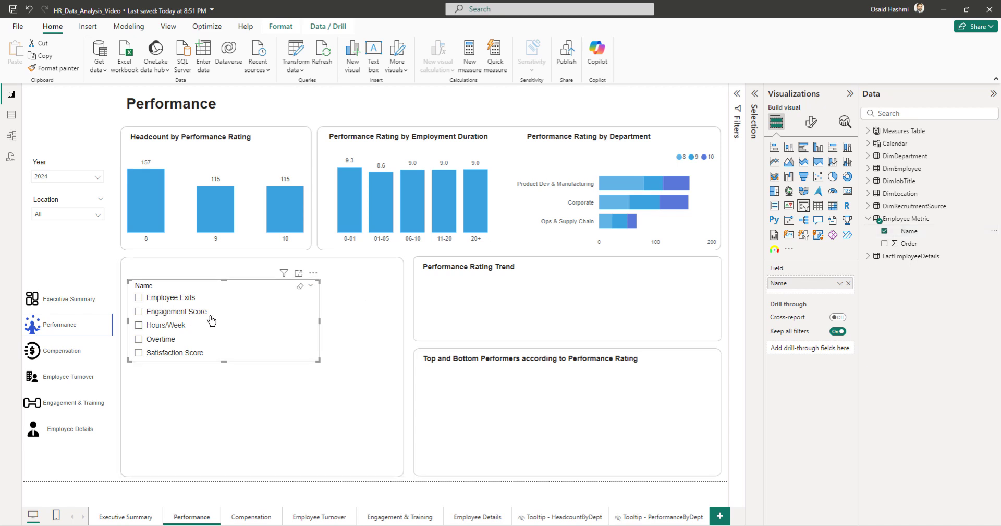
Step: Turn on single selection for the metric slicer and sort its Name column by the Order column
{"action": "left_click", "coordinate": [811, 121]}
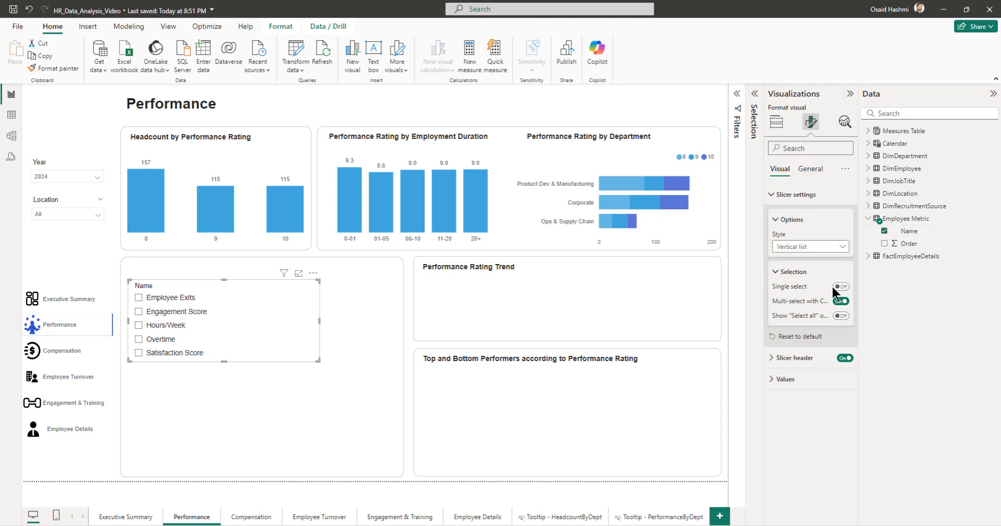
{"action": "left_click", "coordinate": [839, 286]}
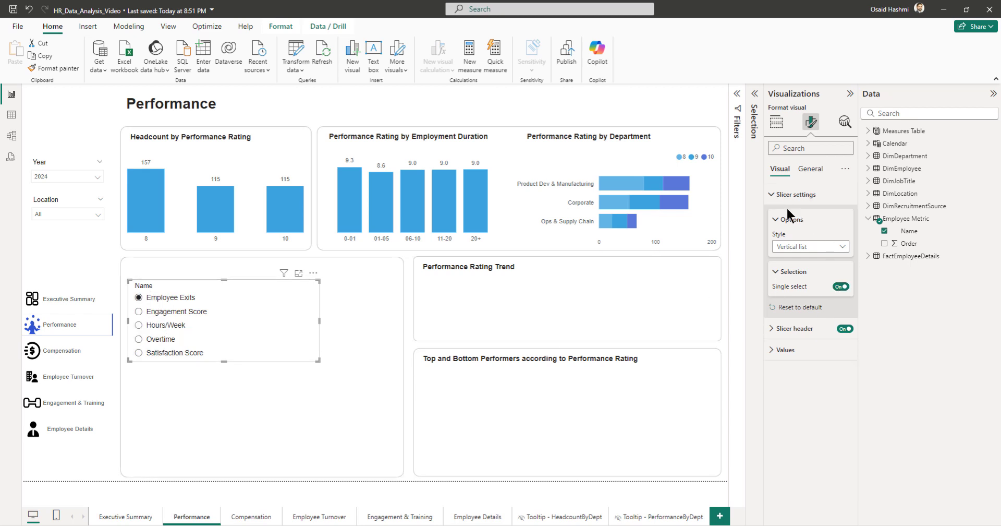
{"action": "left_click", "coordinate": [922, 234]}
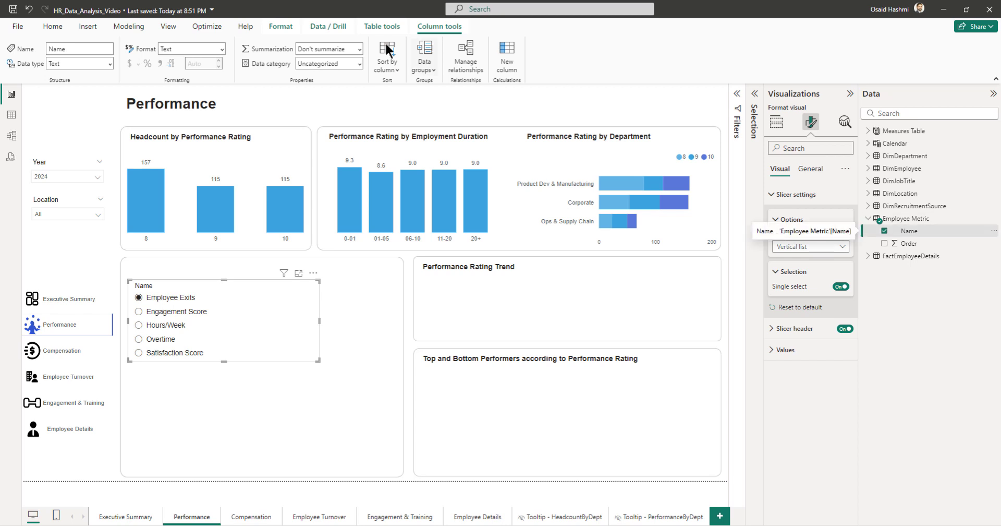
{"action": "left_click", "coordinate": [396, 66]}
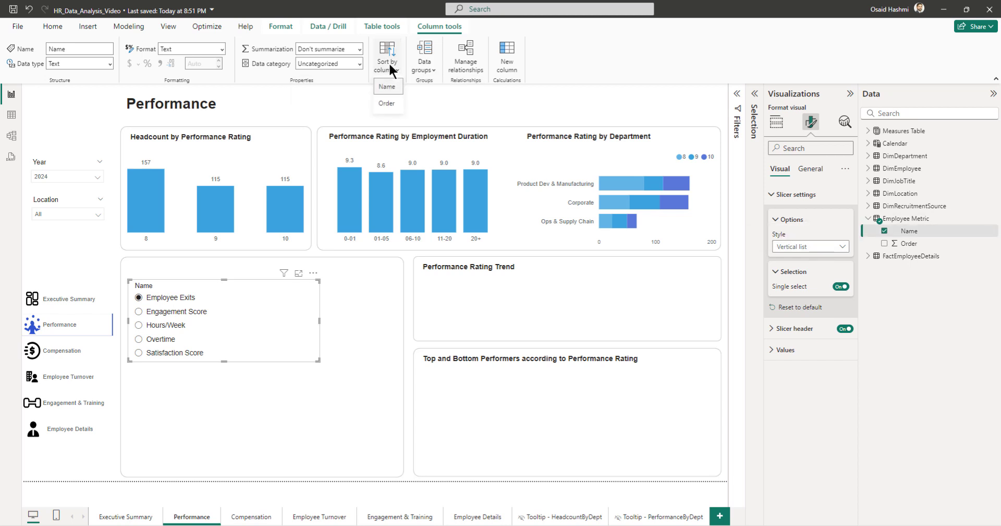
{"action": "left_click", "coordinate": [389, 101]}
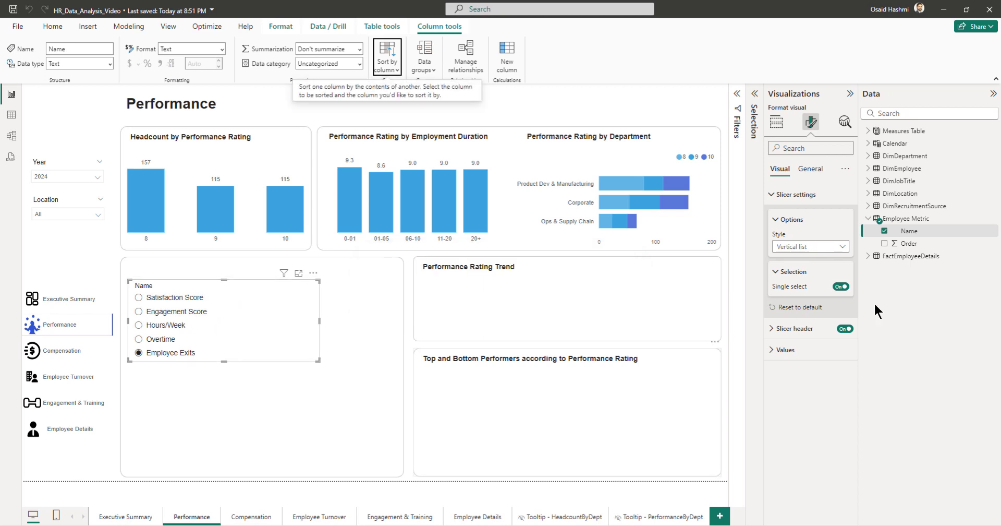
Step: Change the metric slicer's style to Dropdown and turn off its slicer header
{"action": "left_click", "coordinate": [798, 254]}
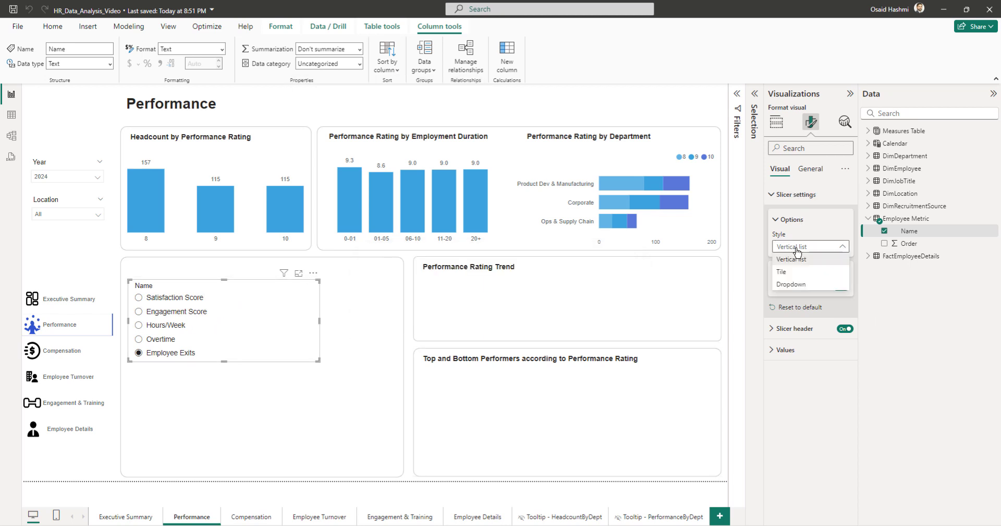
{"action": "left_click", "coordinate": [797, 284]}
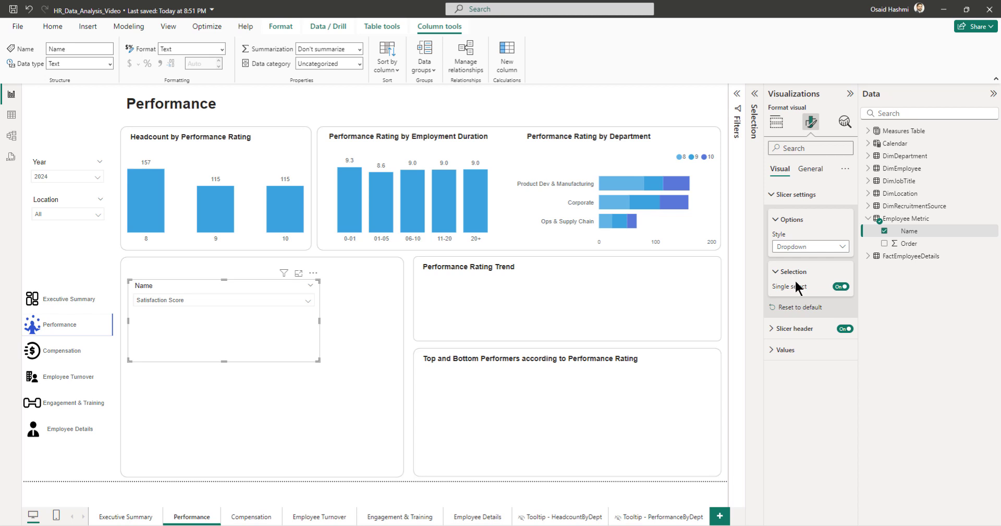
{"action": "left_click", "coordinate": [789, 219]}
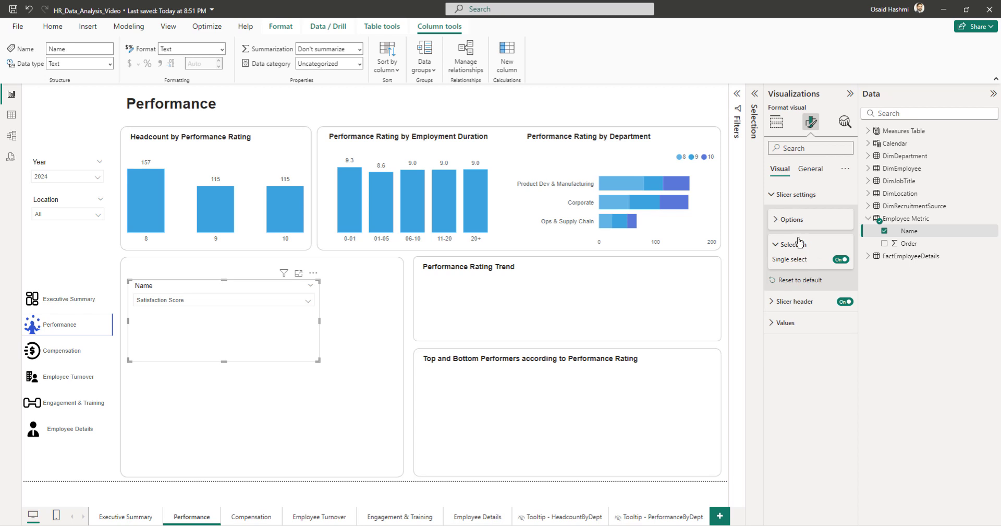
{"action": "left_click", "coordinate": [800, 243]}
{"action": "left_click", "coordinate": [845, 286]}
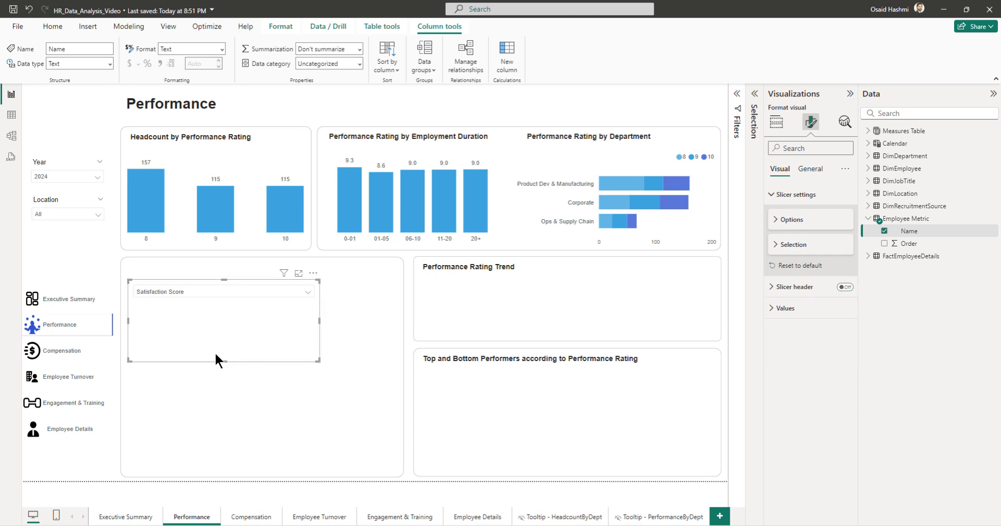
Step: Shrink the metric slicer to a compact box around its dropdown and try the Engagement Score and Hours/Week selections
{"action": "left_click_drag", "start_coordinate": [319, 320], "coordinate": [225, 322]}
{"action": "left_click_drag", "start_coordinate": [180, 360], "coordinate": [186, 298]}
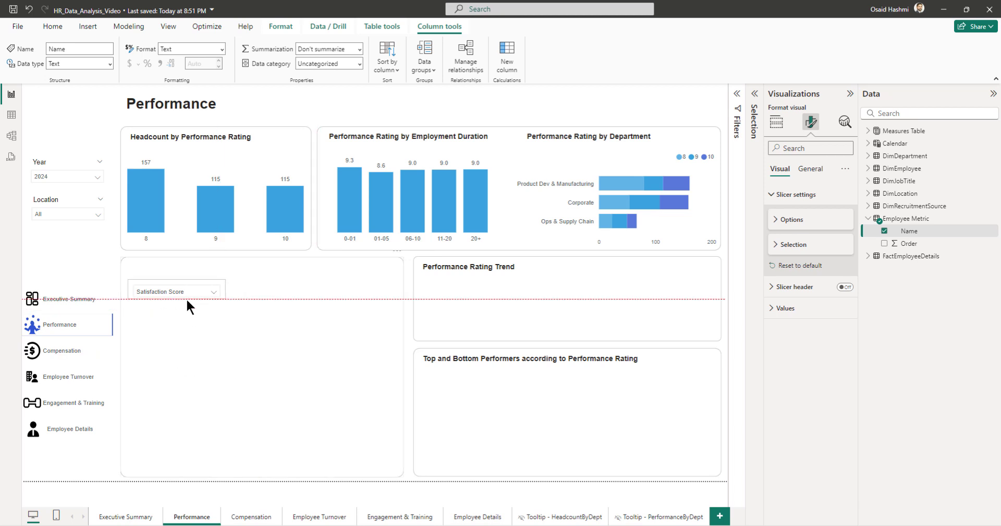
{"action": "left_click", "coordinate": [184, 292]}
{"action": "left_click", "coordinate": [155, 192]}
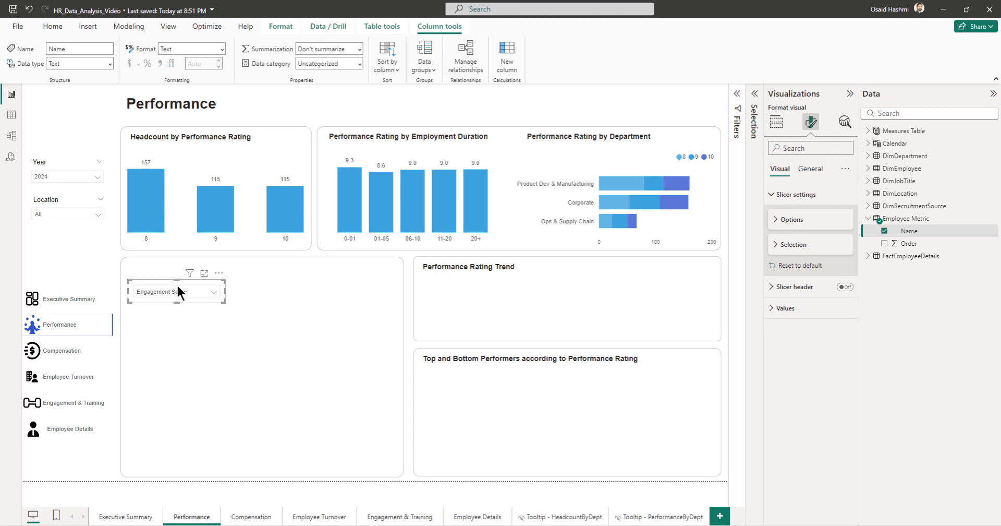
{"action": "left_click", "coordinate": [177, 292]}
{"action": "left_click", "coordinate": [167, 206]}
Step: Set the metric slicer's values font size to 8 and select Satisfaction Score in it
{"action": "left_click", "coordinate": [785, 307]}
{"action": "double_click", "coordinate": [836, 361]}
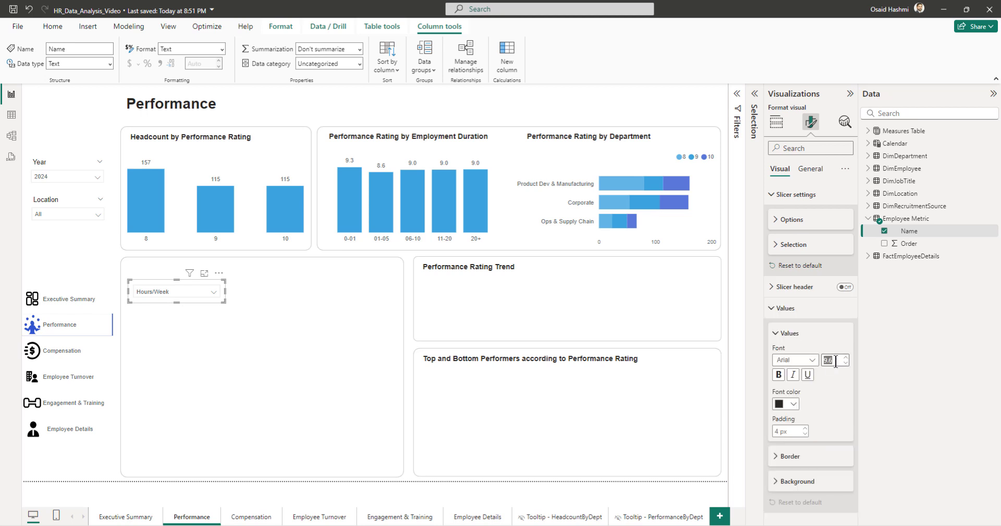
{"action": "type", "text": "9"}
{"action": "left_click", "coordinate": [168, 290]}
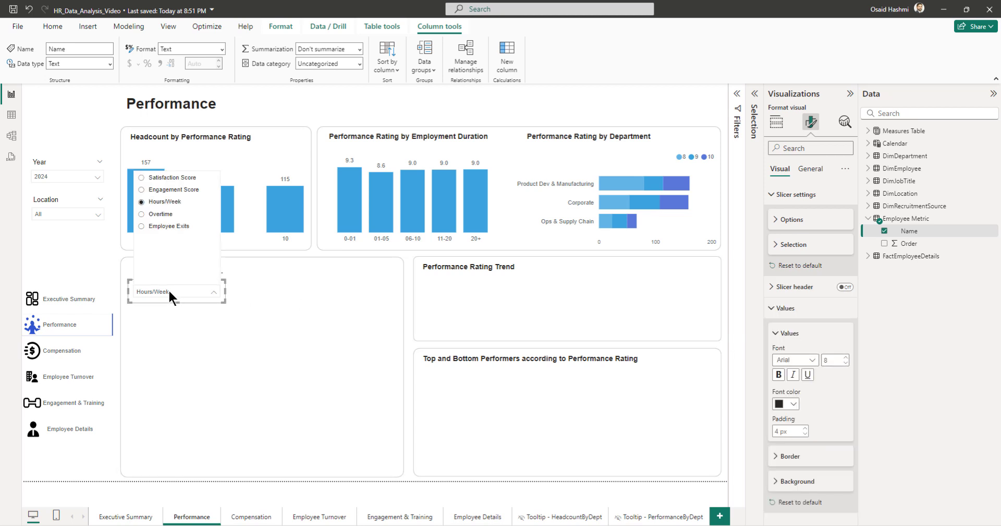
{"action": "left_click", "coordinate": [150, 179]}
Step: Select the Year slicer and set its values font size to 9, checking its dropdown list
{"action": "left_click", "coordinate": [62, 171]}
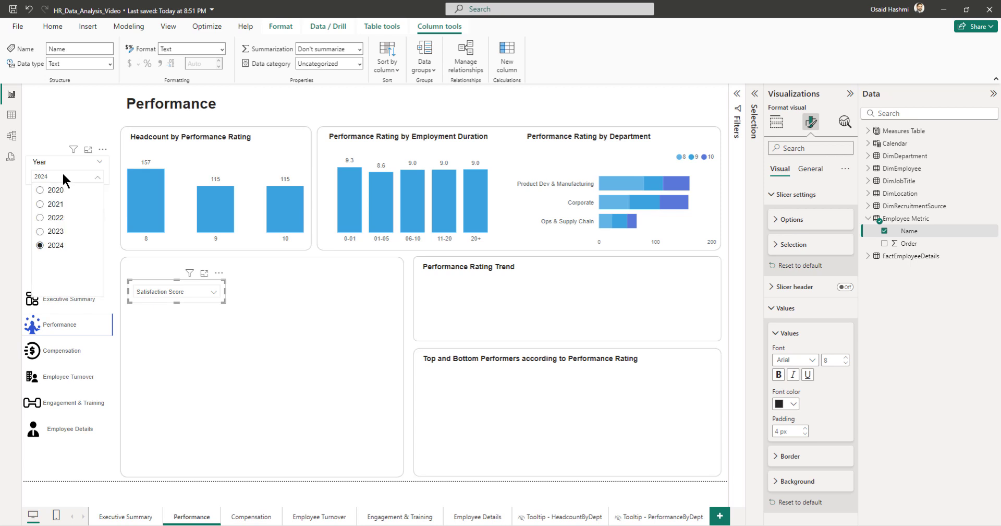
{"action": "left_click", "coordinate": [62, 171]}
{"action": "left_click", "coordinate": [59, 160]}
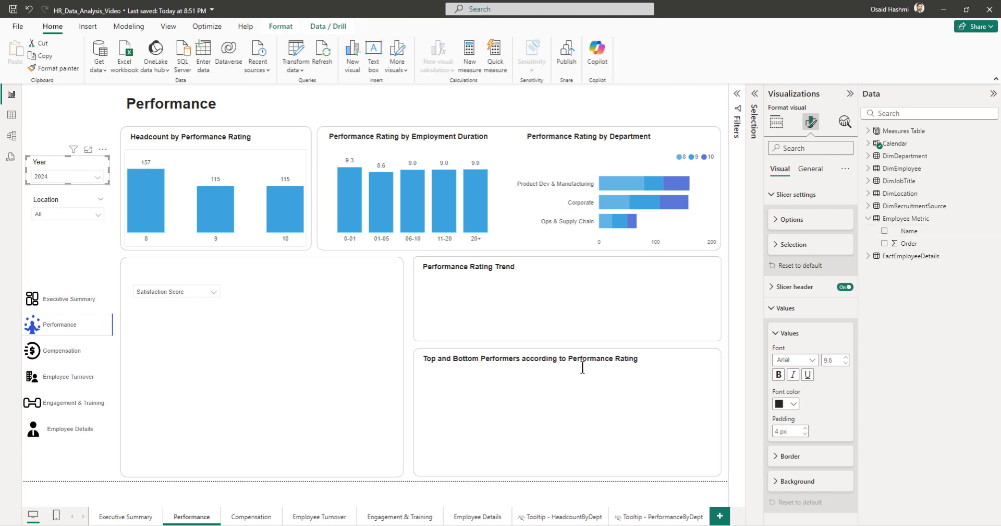
{"action": "double_click", "coordinate": [837, 360]}
{"action": "type", "text": "9"}
{"action": "left_click", "coordinate": [49, 177]}
{"action": "left_click", "coordinate": [49, 177]}
Step: Check the metric slicer's dropdown list and set its values font size to 9
{"action": "left_click", "coordinate": [156, 290]}
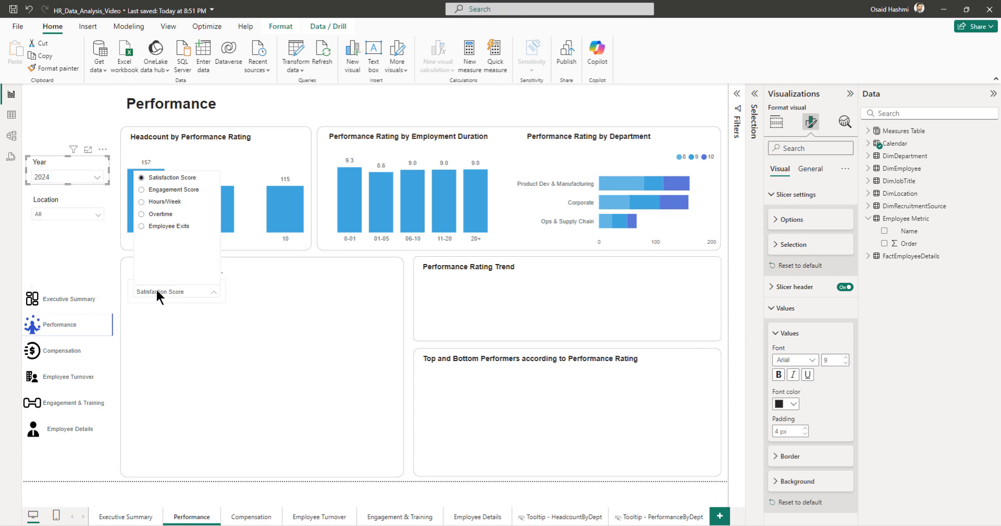
{"action": "left_click", "coordinate": [159, 292]}
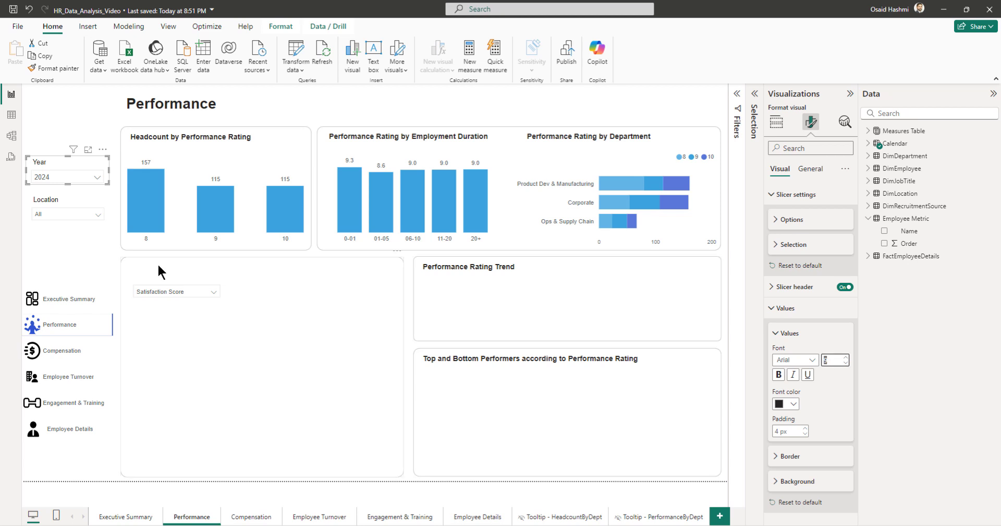
{"action": "left_click", "coordinate": [149, 280]}
{"action": "double_click", "coordinate": [829, 360]}
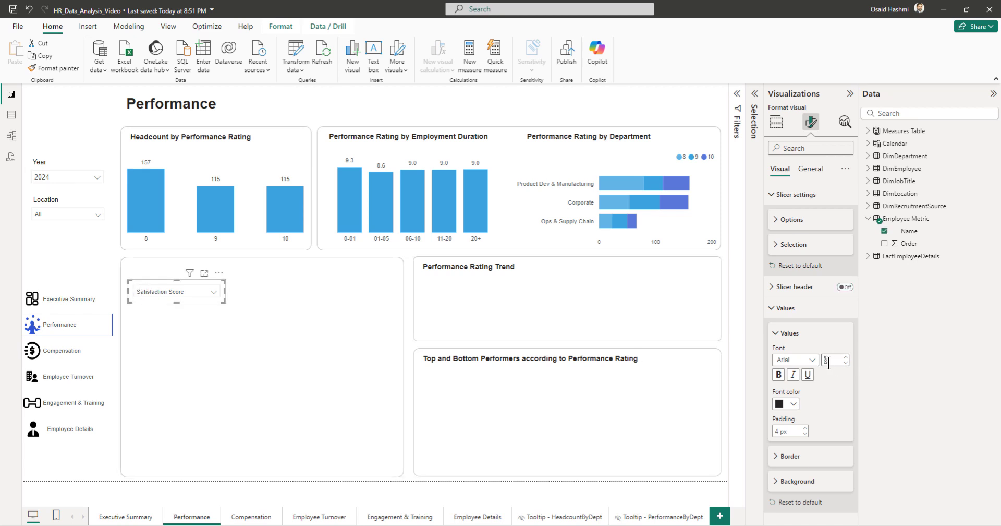
{"action": "type", "text": "9"}
Step: Set the Location slicer's values font size to 9 after checking its dropdown list, leaving no visual selected
{"action": "left_click", "coordinate": [55, 214]}
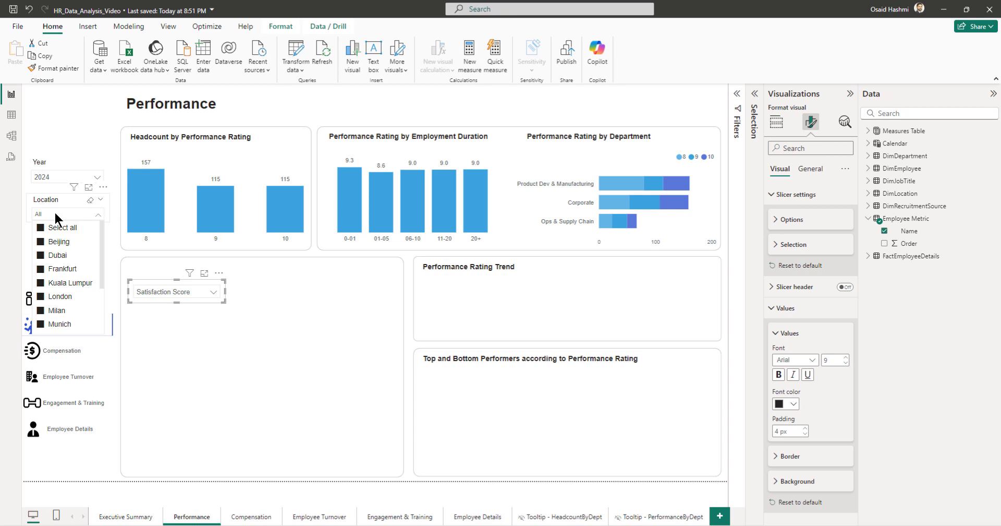
{"action": "left_click", "coordinate": [50, 198]}
{"action": "double_click", "coordinate": [831, 360]}
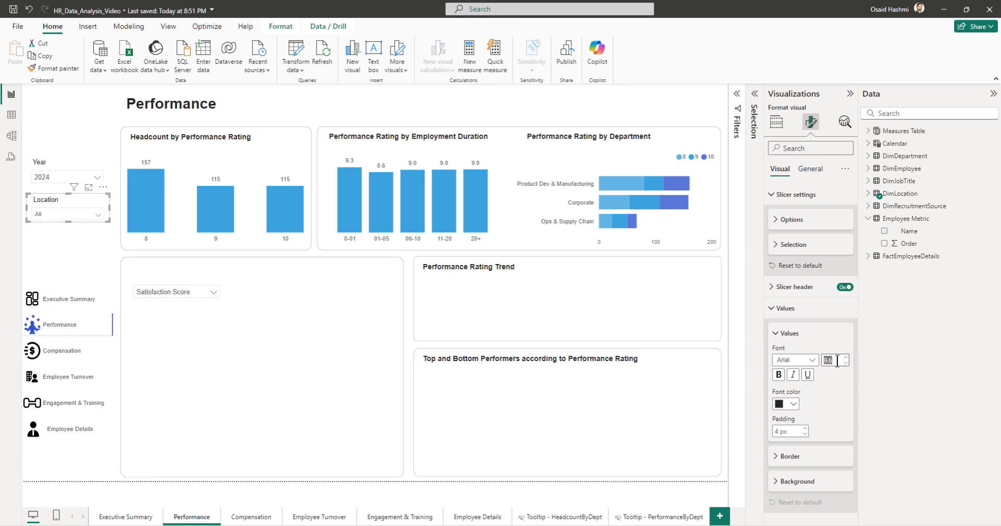
{"action": "type", "text": "9"}
{"action": "left_click", "coordinate": [151, 284]}
{"action": "left_click", "coordinate": [406, 308]}
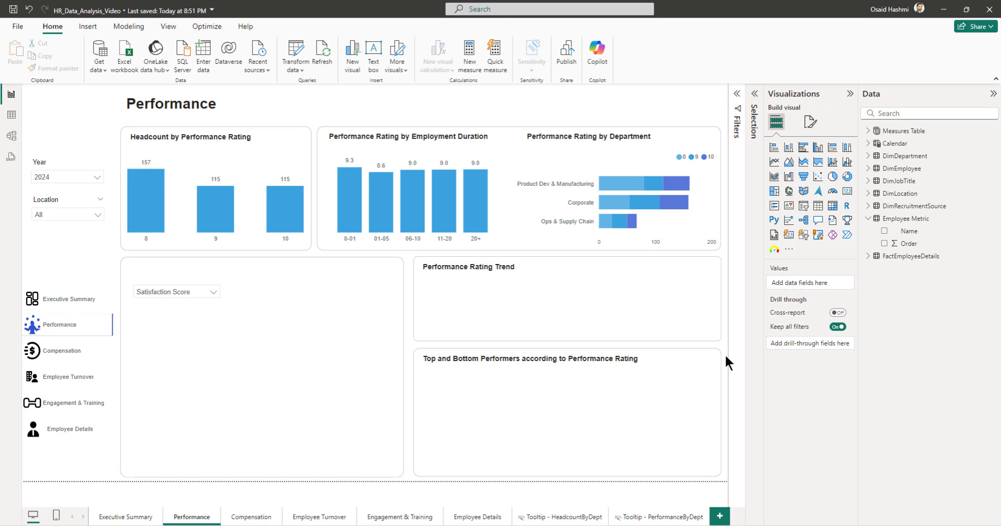
Step: Create a measure named Employee Metric Name in the 02 Performance folder and begin its formula with an IF function
{"action": "left_click", "coordinate": [869, 131]}
{"action": "left_click", "coordinate": [876, 206]}
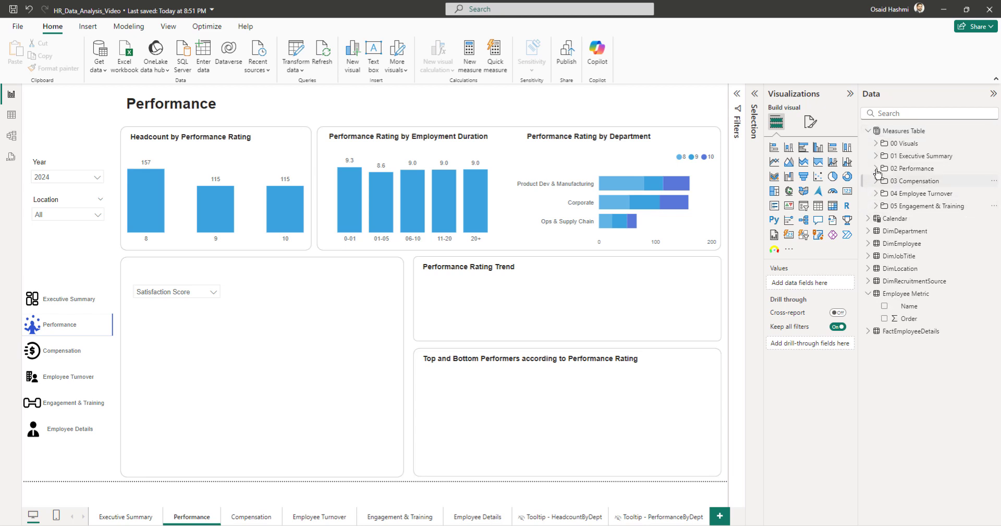
{"action": "left_click", "coordinate": [877, 168]}
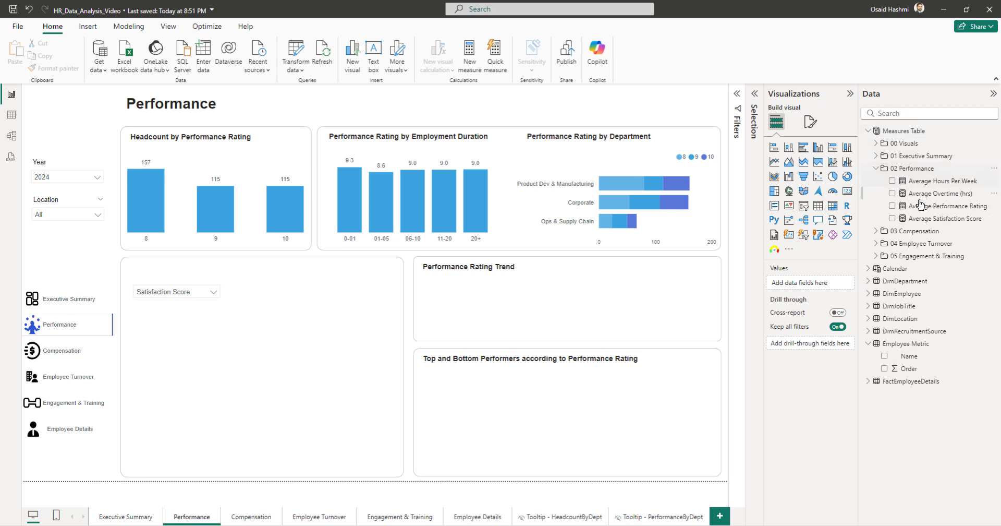
{"action": "right_click", "coordinate": [909, 169]}
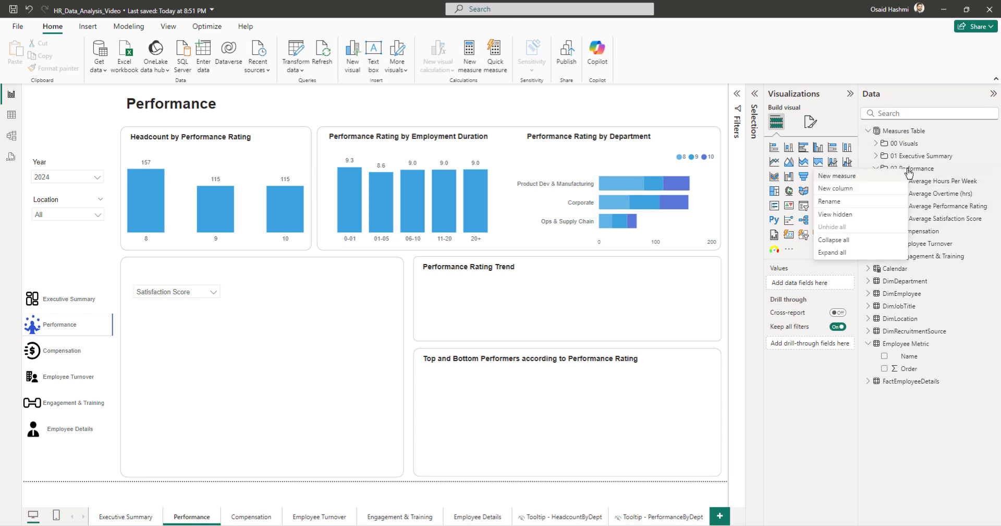
{"action": "left_click", "coordinate": [849, 179]}
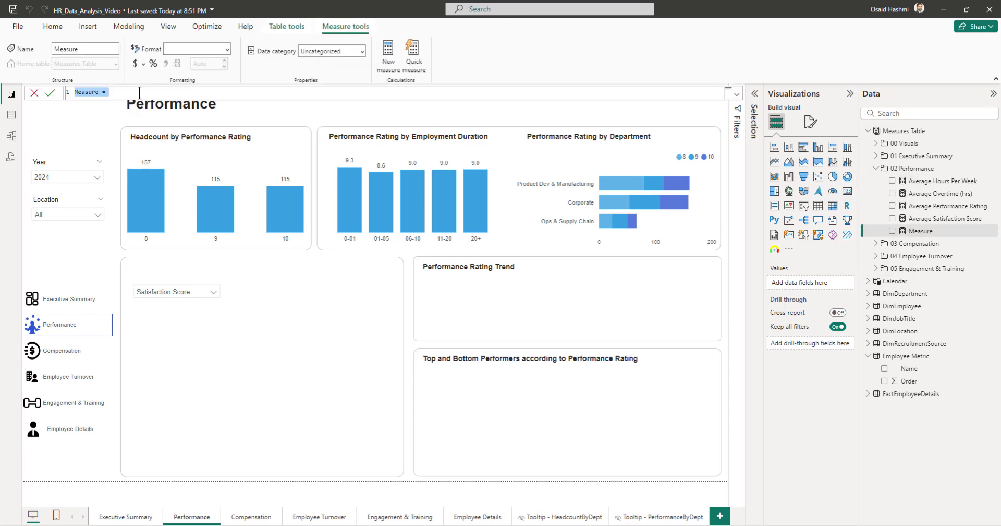
{"action": "type", "text": "Employee Metric Name ="}
{"action": "key", "text": "Return"}
{"action": "type", "text": "I"}
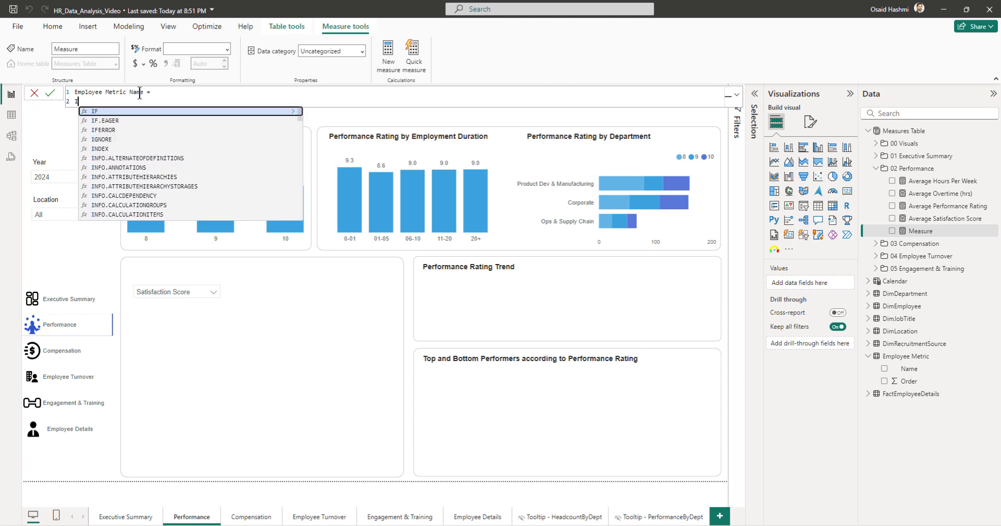
{"action": "type", "text": "F("}
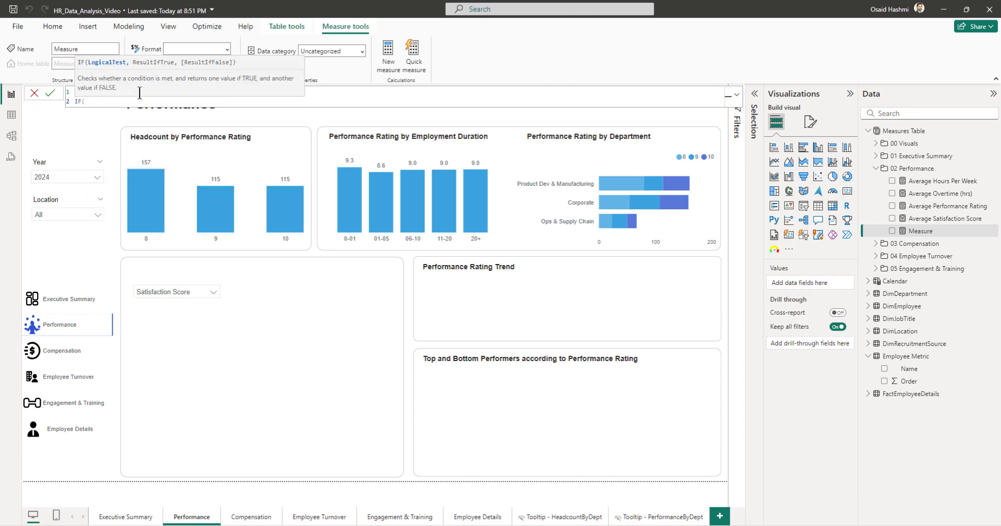
Step: Use HASONEVALUE('Employee Metric'[Name]) as the IF condition and start a VALUES function for the true result
{"action": "key", "text": "shift+Return"}
{"action": "type", "text": "HASON"}
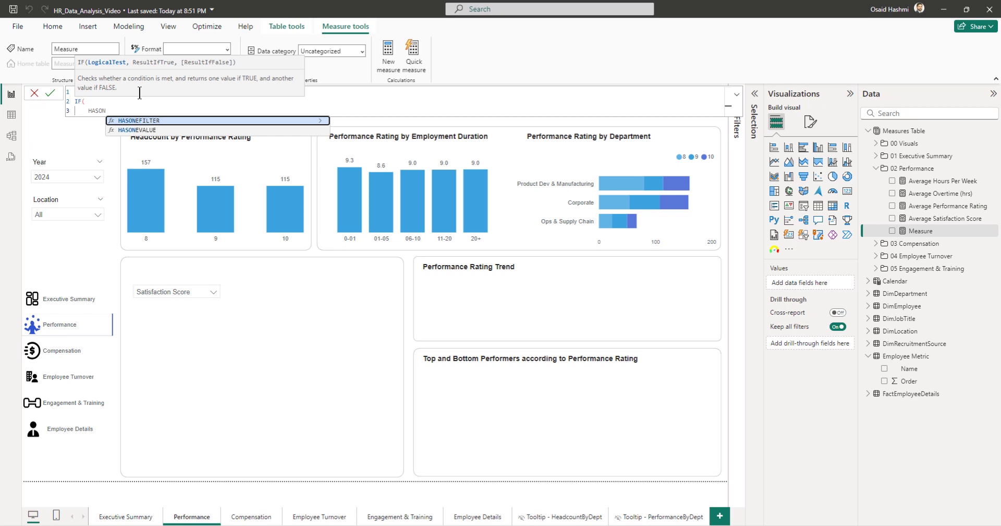
{"action": "key", "text": "Down"}
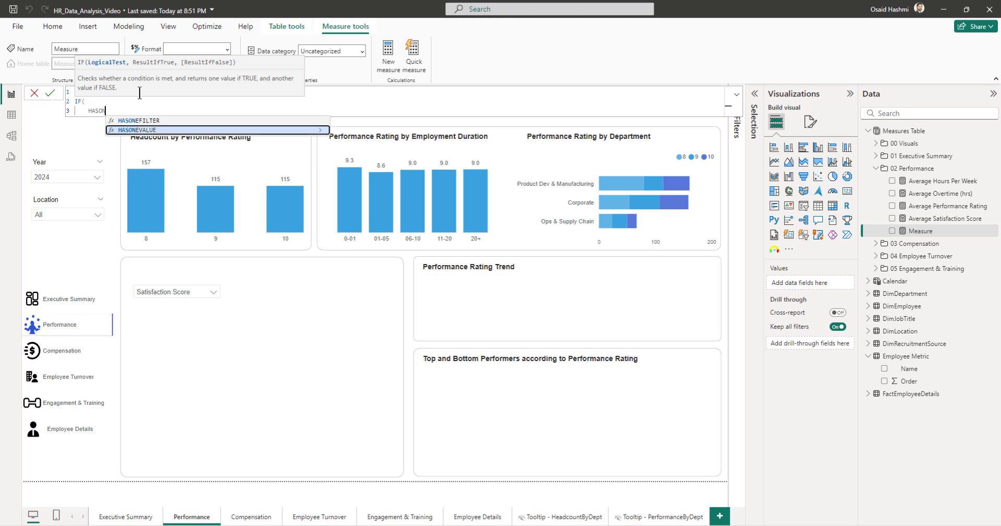
{"action": "key", "text": "Tab"}
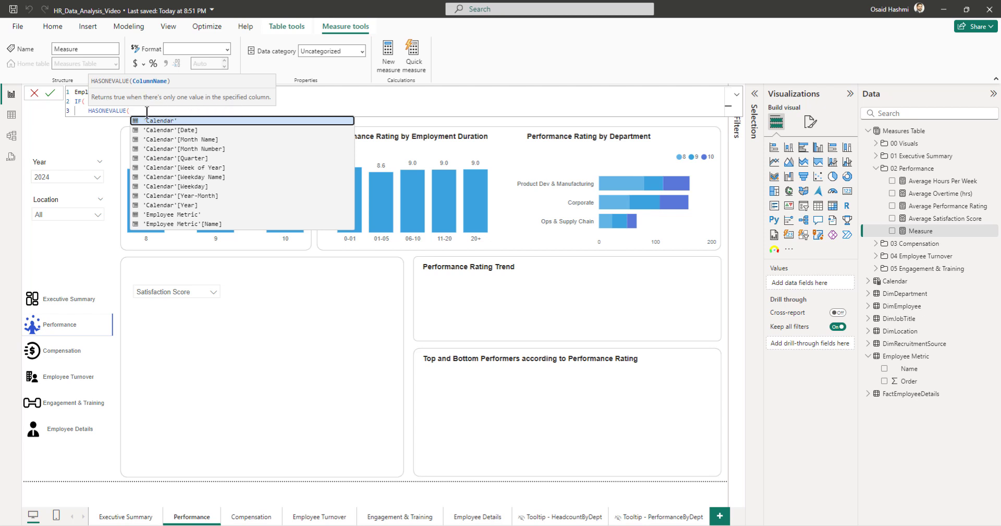
{"action": "type", "text": "NAME"}
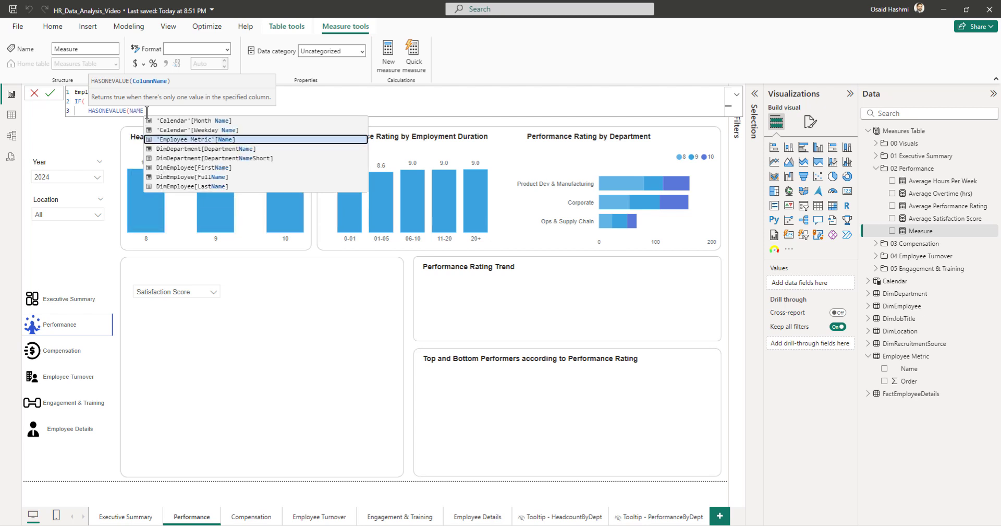
{"action": "key", "text": "Tab"}
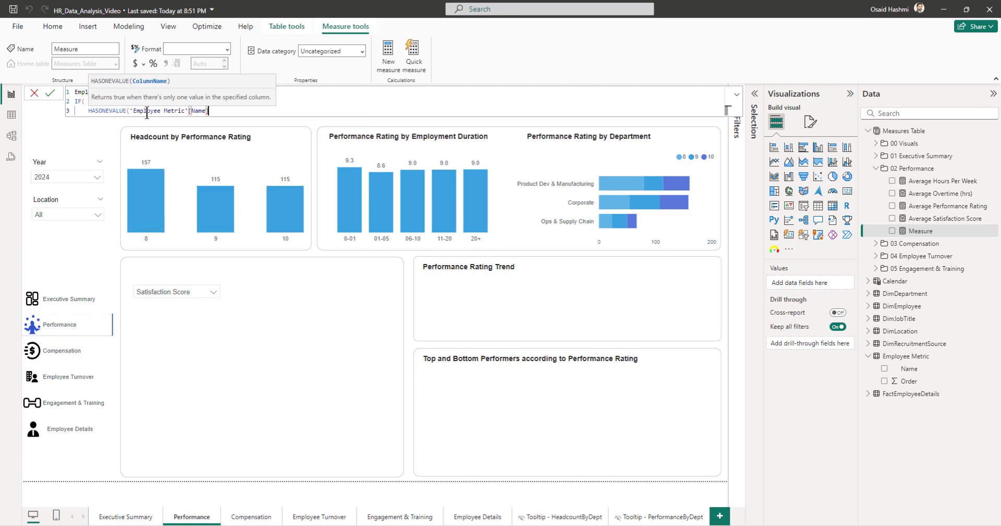
{"action": "type", "text": "),"}
{"action": "key", "text": "Return"}
{"action": "type", "text": "VALUES("}
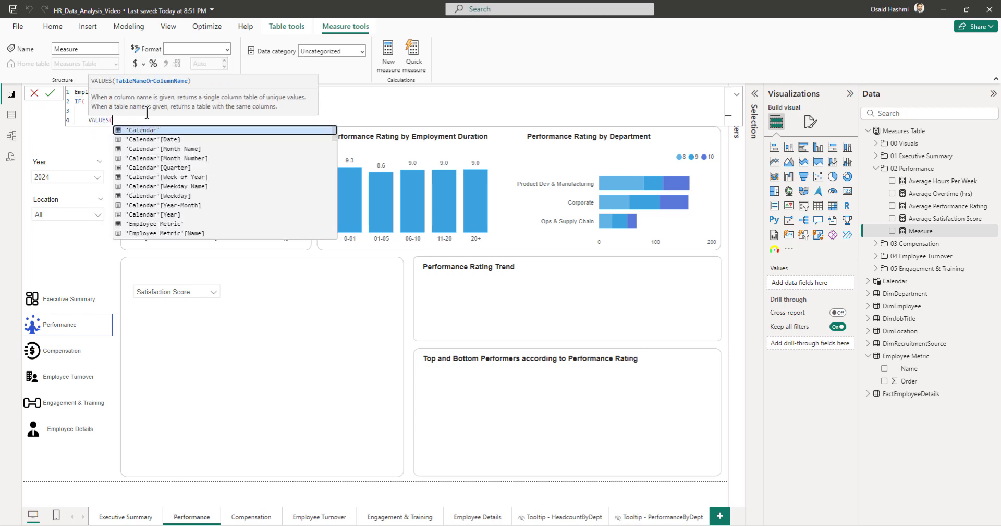
{"action": "type", "text": "NAMES"}
{"action": "key", "text": "BackSpace"}
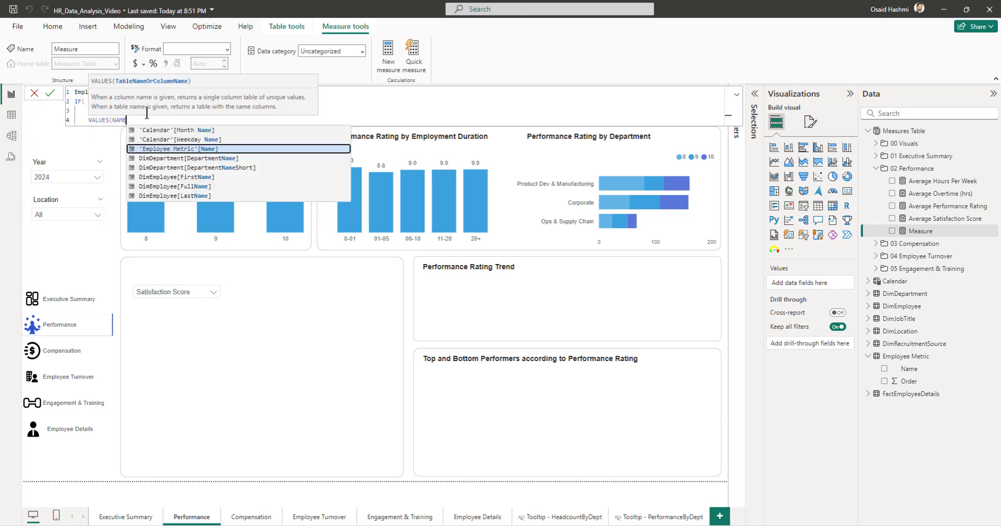
{"action": "key", "text": "Tab"}
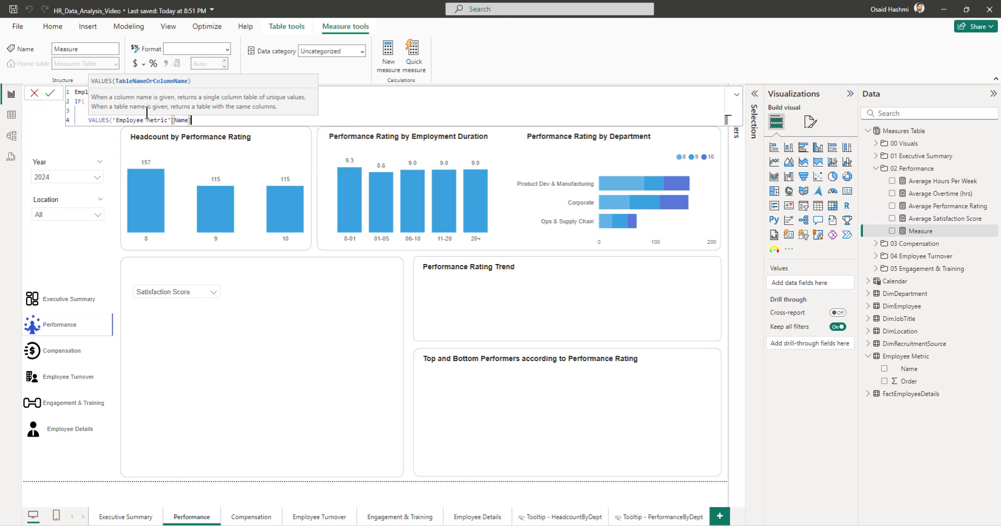
{"action": "type", "text": ")"}
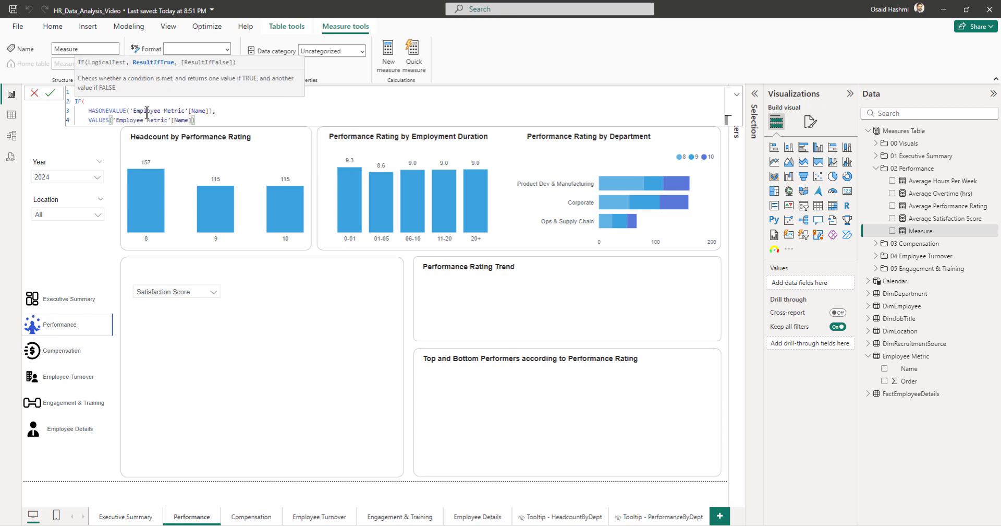
{"action": "key", "text": "ctrl+BackSpace"}
{"action": "key", "text": "ctrl+BackSpace"}
{"action": "key", "text": "ctrl+BackSpace"}
{"action": "key", "text": "ctrl+BackSpace"}
{"action": "key", "text": "ctrl+BackSpace"}
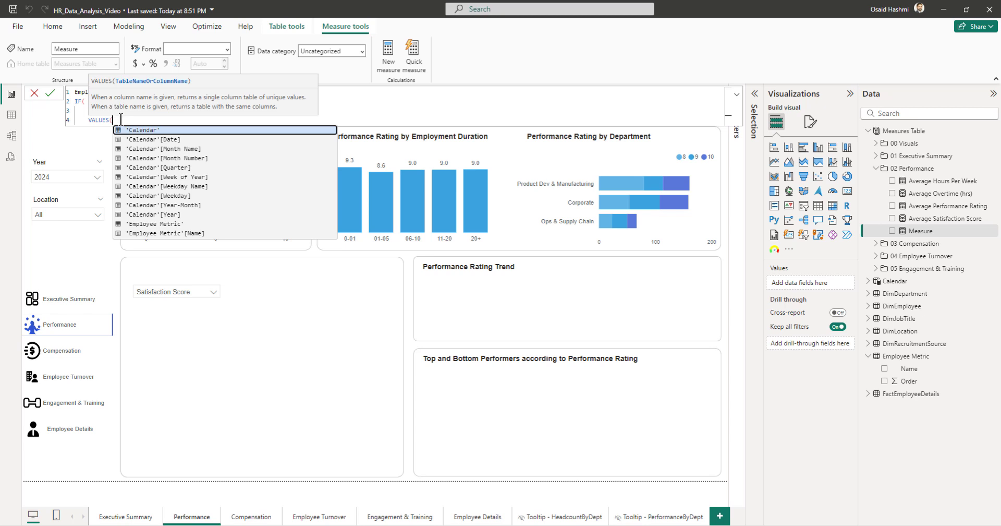
Step: Complete the true result as VALUES('Employee Metric'[Name])
{"action": "type", "text": "NAMES"}
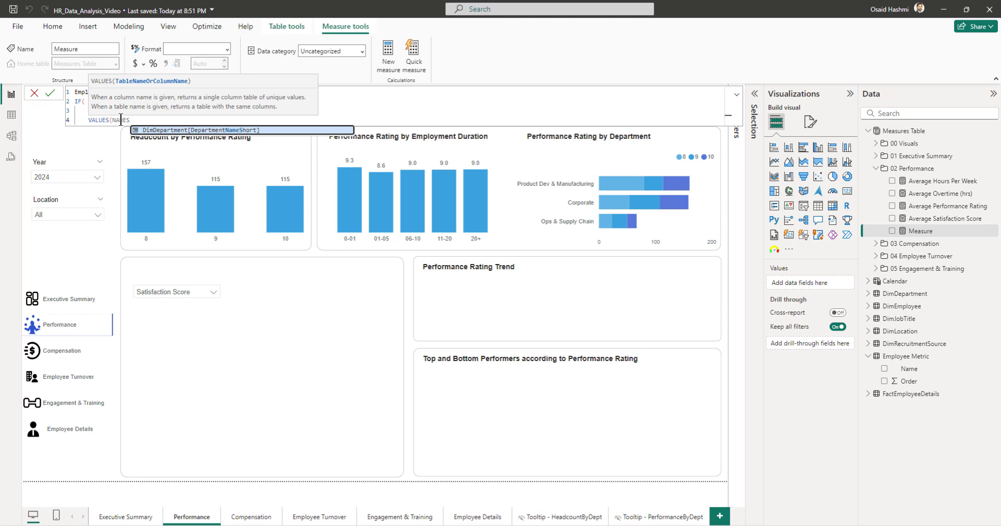
{"action": "key", "text": "BackSpace"}
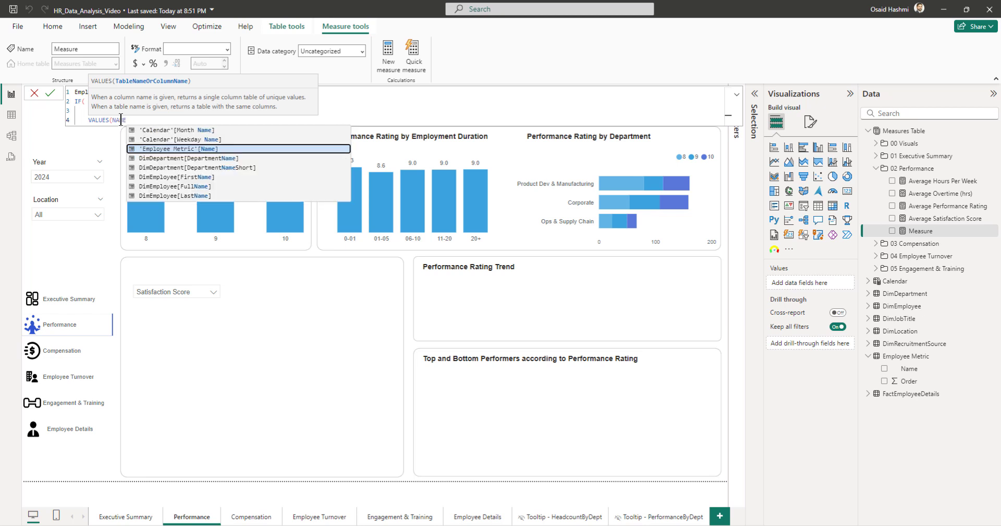
{"action": "key", "text": "Tab"}
{"action": "type", "text": "),"}
{"action": "key", "text": "Return"}
Step: Set "Select a Metric" as the IF fallback text, close the formula and commit the Employee Metric Name measure
{"action": "type", "text": "\""}
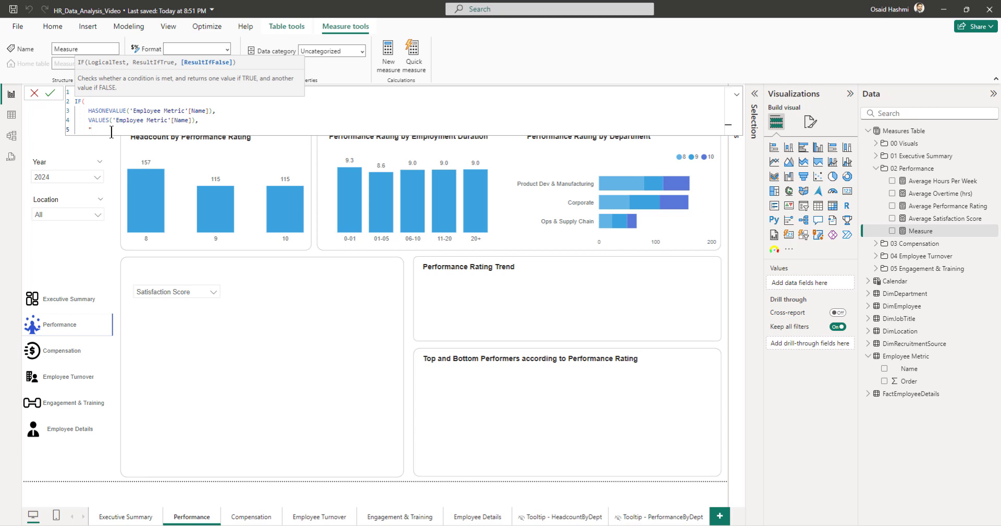
{"action": "type", "text": "Select a Metric\""}
{"action": "key", "text": "Return"}
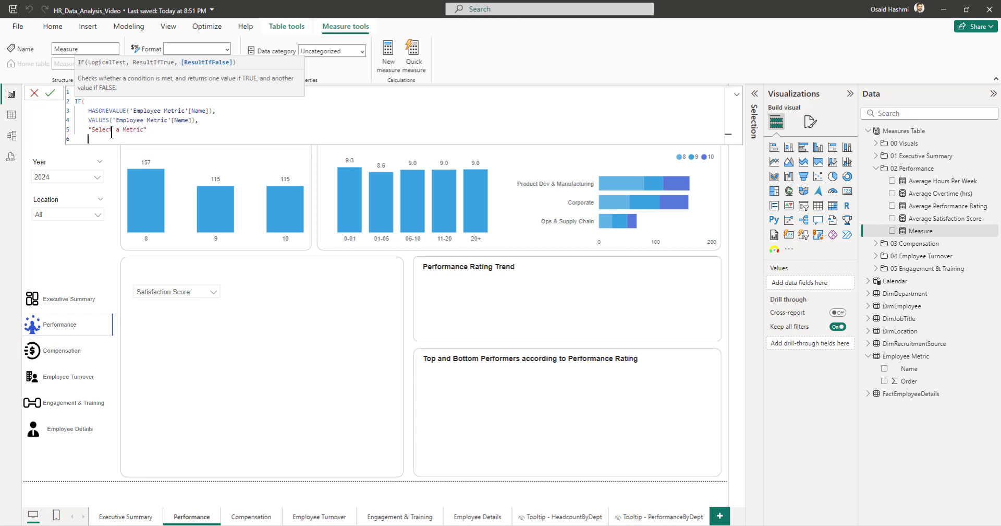
{"action": "type", "text": ")"}
{"action": "key", "text": "Return"}
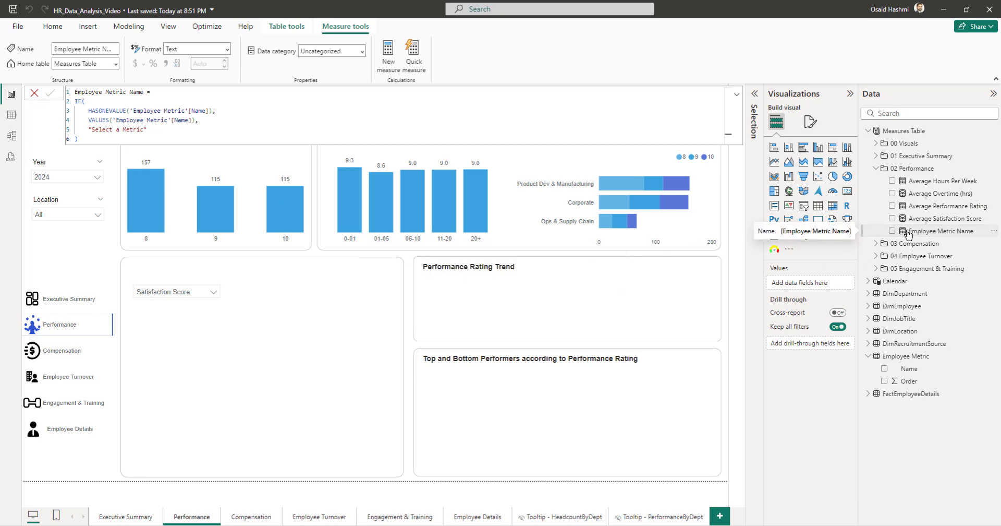
Step: Create an Employee Metric measure in 02 Performance using ISFILTERED and a SWITCH on the selected metric name, defaulting to [Average Satisfaction Score]
{"action": "right_click", "coordinate": [908, 234]}
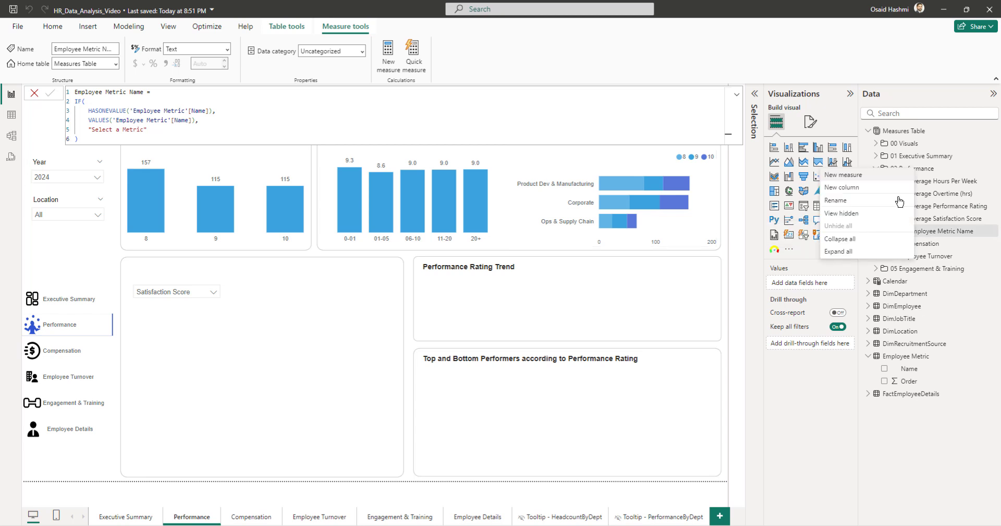
{"action": "left_click", "coordinate": [857, 176]}
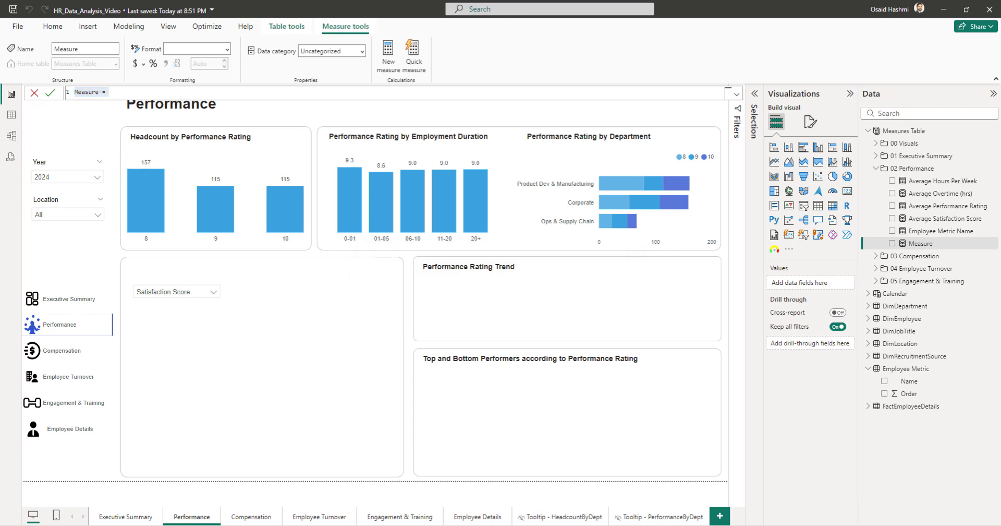
{"action": "left_click", "coordinate": [115, 92]}
{"action": "key", "text": "ctrl+a"}
{"action": "type", "text": "Employee Metric = IF(     ISFILTERED('Employee Metric'[Name]),     SWITCH(         SELECTEDVALUE('Employee Metric'[Name]),         \"Satisfaction Score\", [Average Satisfaction Score],         \"Engagement Score\", [Average Engagement Score],         \"Hours/Week\", [Average Hours Per Week],         \"Overtime\", [Average Overtime (hrs)],         \"Employee Exits\", [Employee Terminations],         BLANK()     ),     [Average Satisfaction Score] )"}
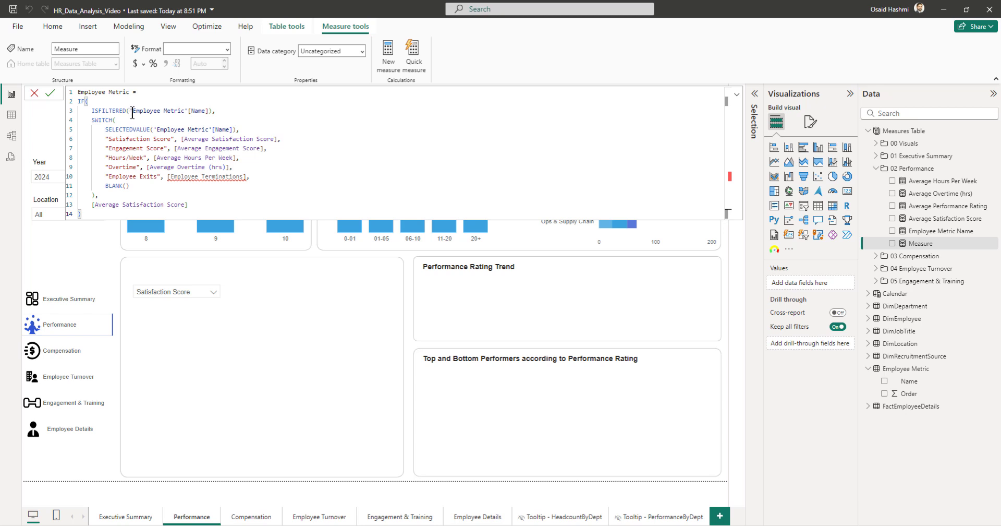
Step: Examine the Employee Metric formula's ISFILTERED condition, SELECTEDVALUE expression and how each metric name maps to its measure
{"action": "left_click_drag", "start_coordinate": [210, 112], "coordinate": [129, 111]}
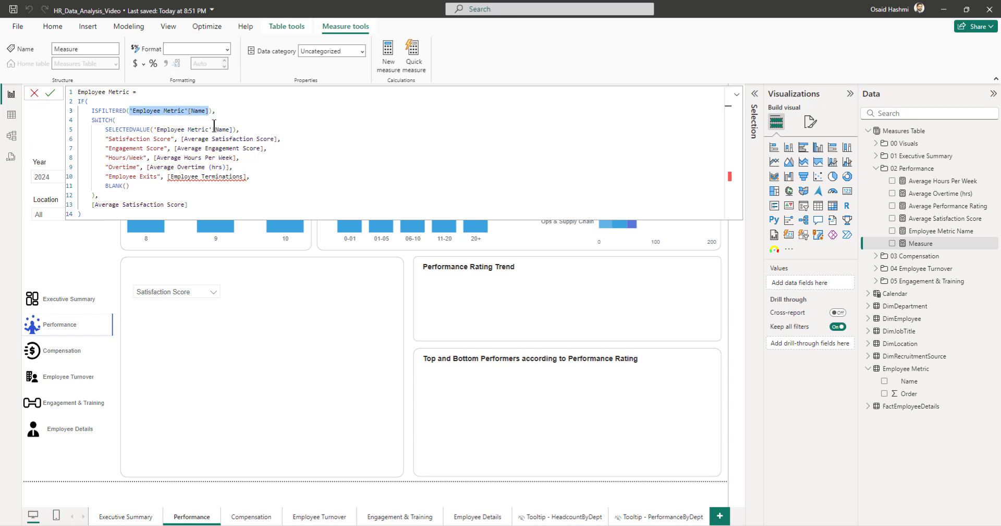
{"action": "double_click", "coordinate": [106, 111]}
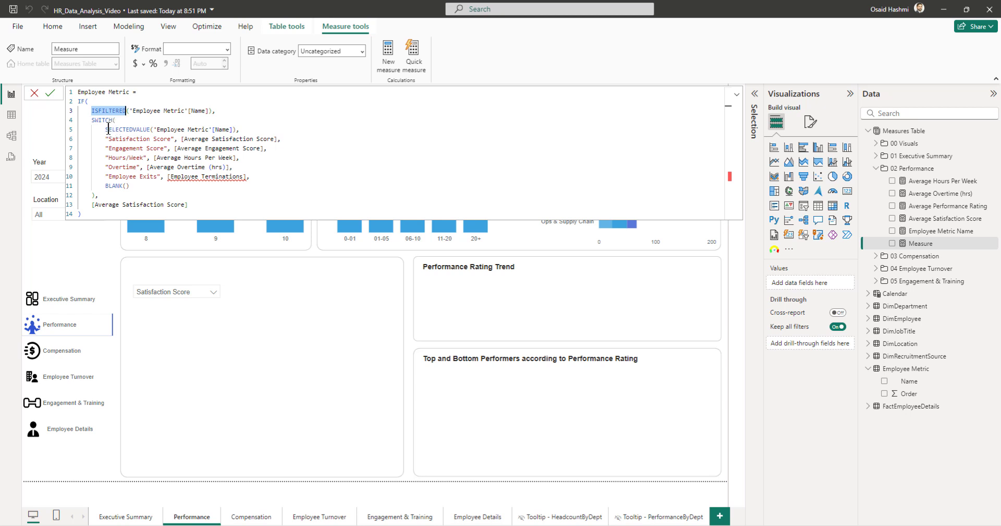
{"action": "left_click_drag", "start_coordinate": [105, 129], "coordinate": [241, 127]}
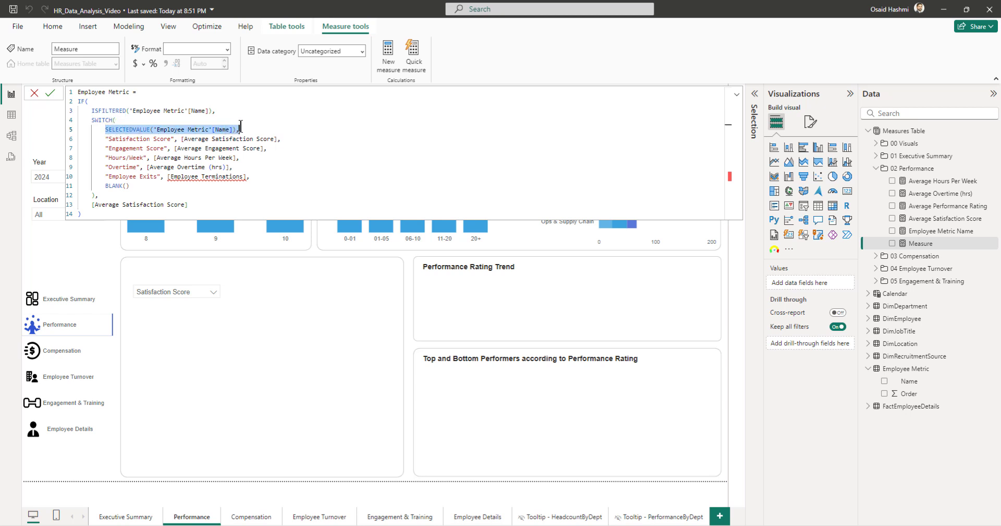
{"action": "left_click", "coordinate": [230, 139]}
{"action": "left_click", "coordinate": [106, 130]}
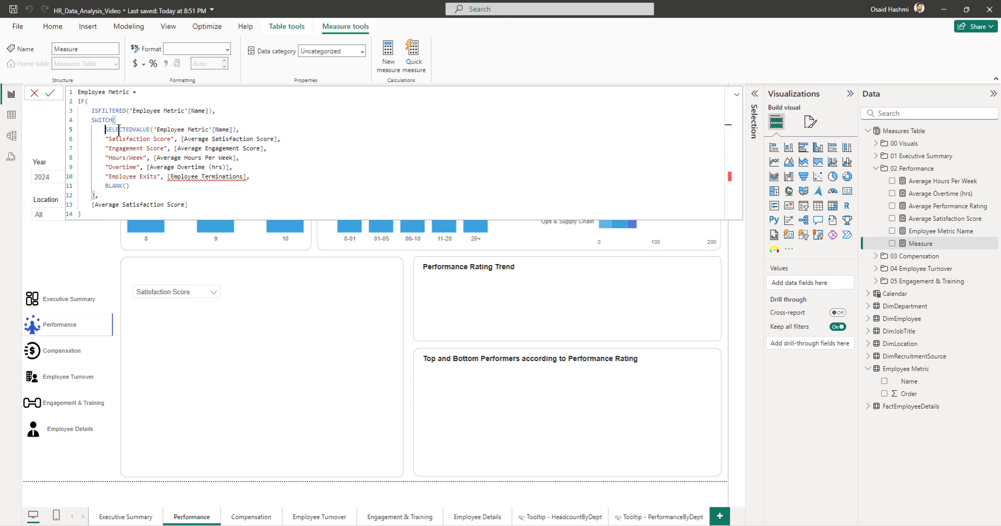
{"action": "key", "text": "shift+End"}
{"action": "left_click", "coordinate": [118, 119]}
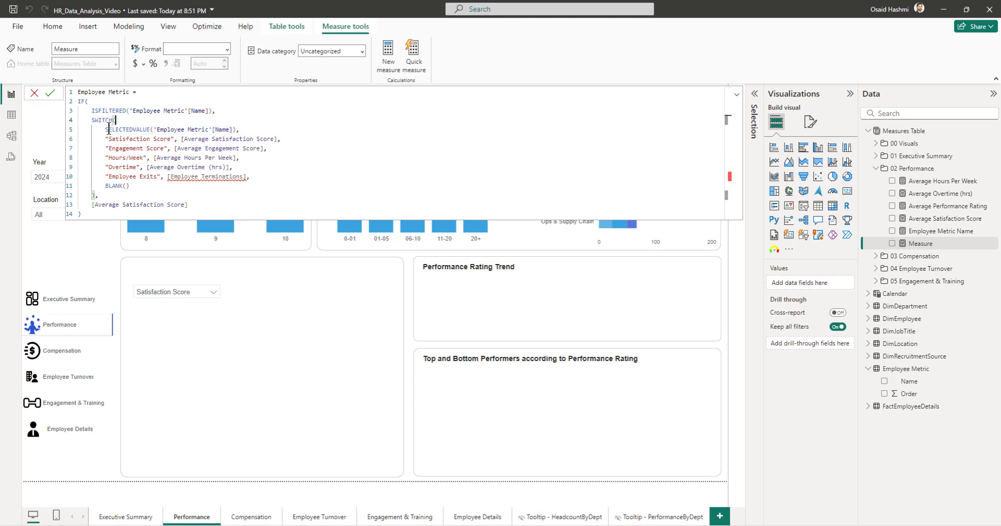
{"action": "left_click_drag", "start_coordinate": [105, 130], "coordinate": [233, 129]}
{"action": "left_click", "coordinate": [233, 129]}
{"action": "left_click_drag", "start_coordinate": [109, 139], "coordinate": [171, 139]}
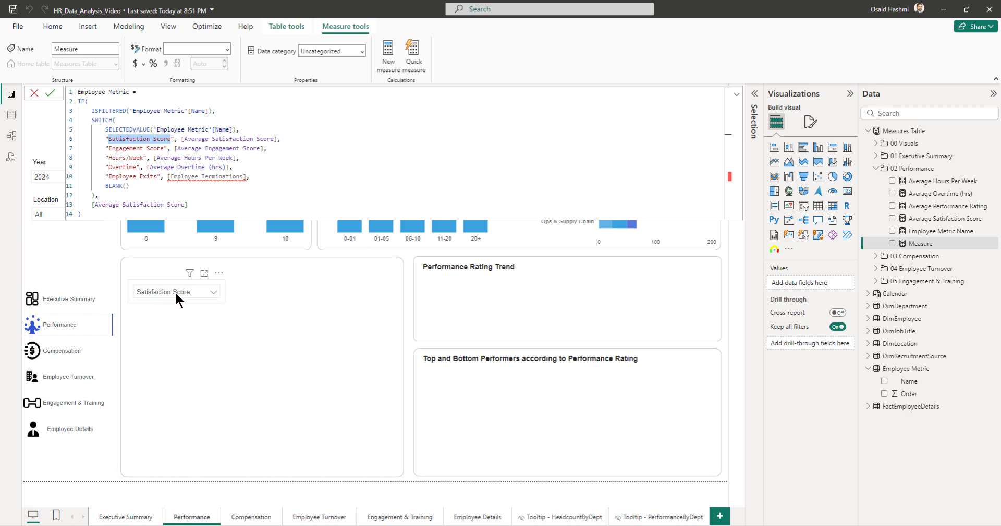
{"action": "left_click", "coordinate": [181, 138]}
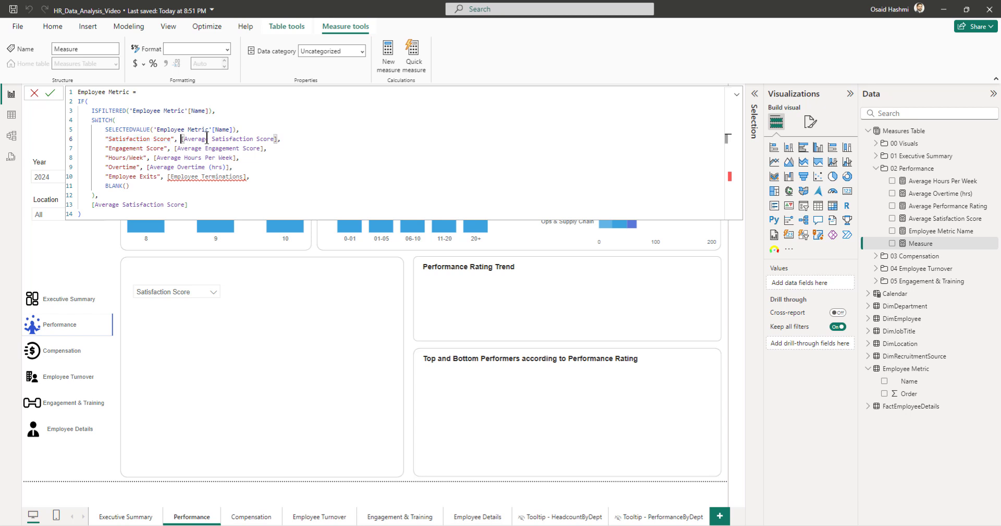
{"action": "left_click_drag", "start_coordinate": [181, 138], "coordinate": [279, 139]}
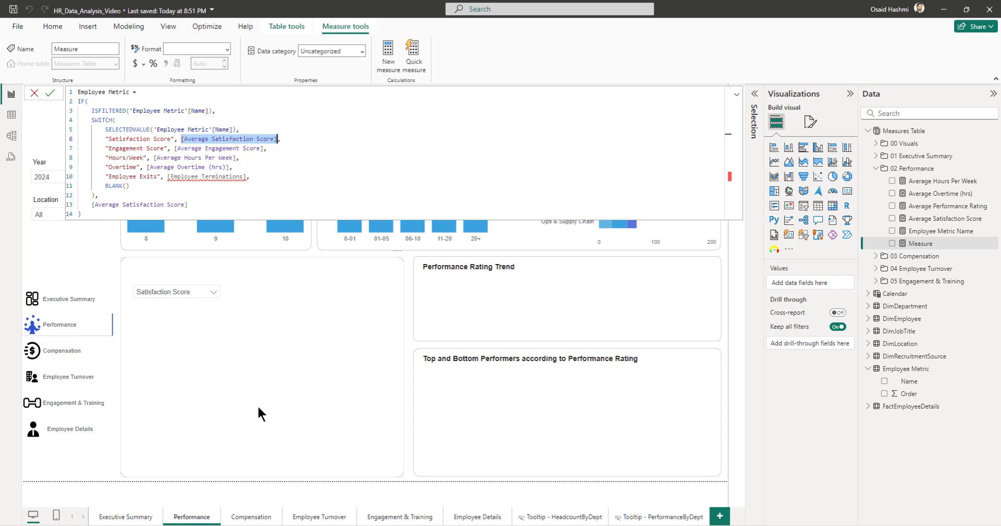
{"action": "left_click", "coordinate": [120, 139]}
{"action": "left_click", "coordinate": [118, 158]}
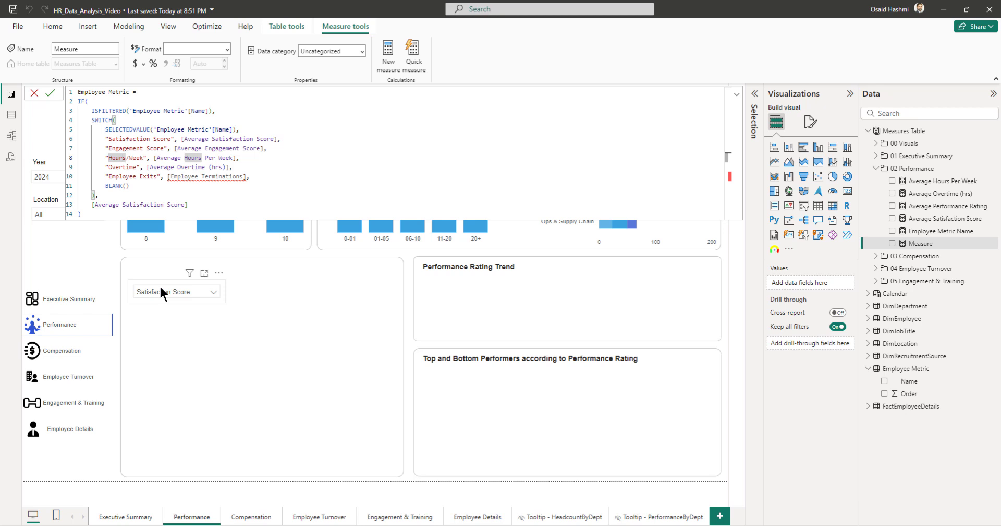
Step: Commit the Employee Metric measure and open the metric slicer's dropdown list
{"action": "key", "text": "Return"}
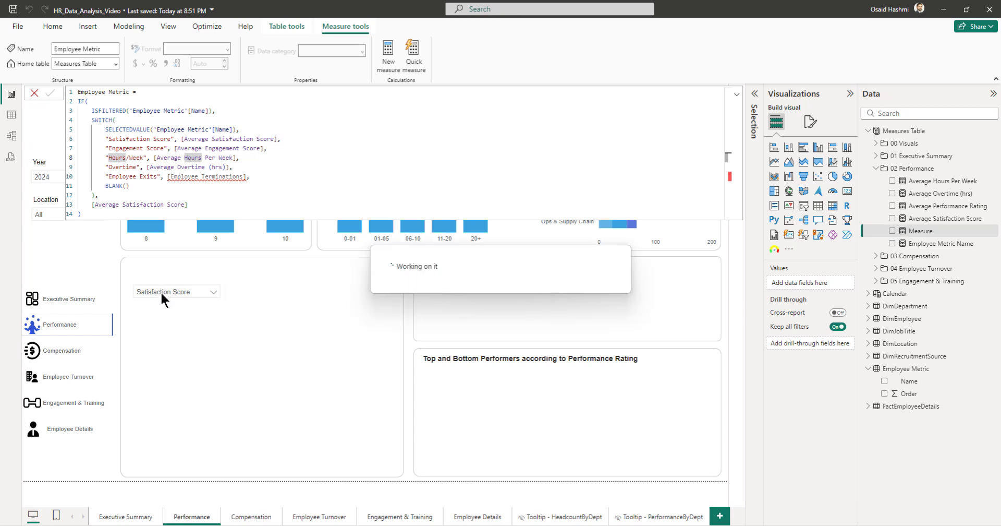
{"action": "left_click", "coordinate": [161, 291]}
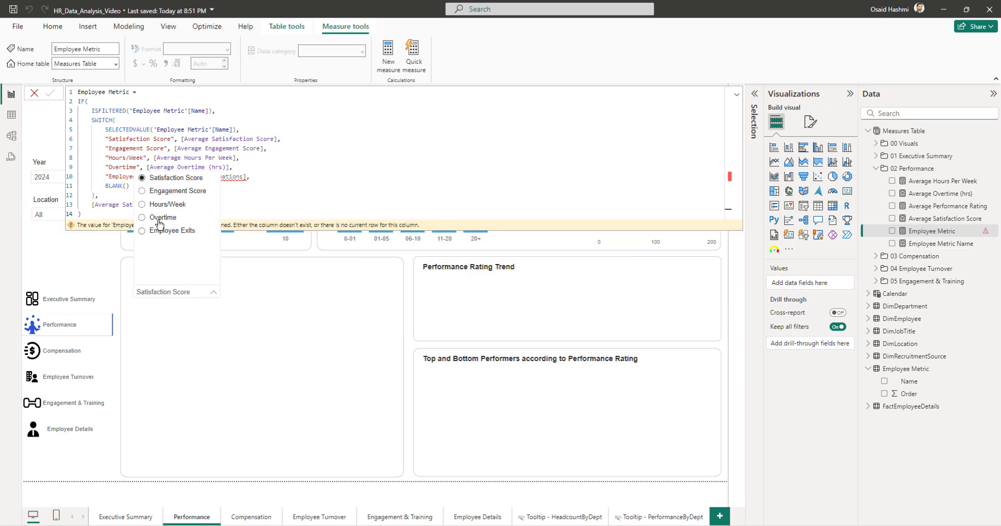
Step: Correct the Employee Metric measure so "Employee Exits" returns [Employee Exits] instead of [Employee Terminations], and commit the formula
{"action": "left_click", "coordinate": [266, 174]}
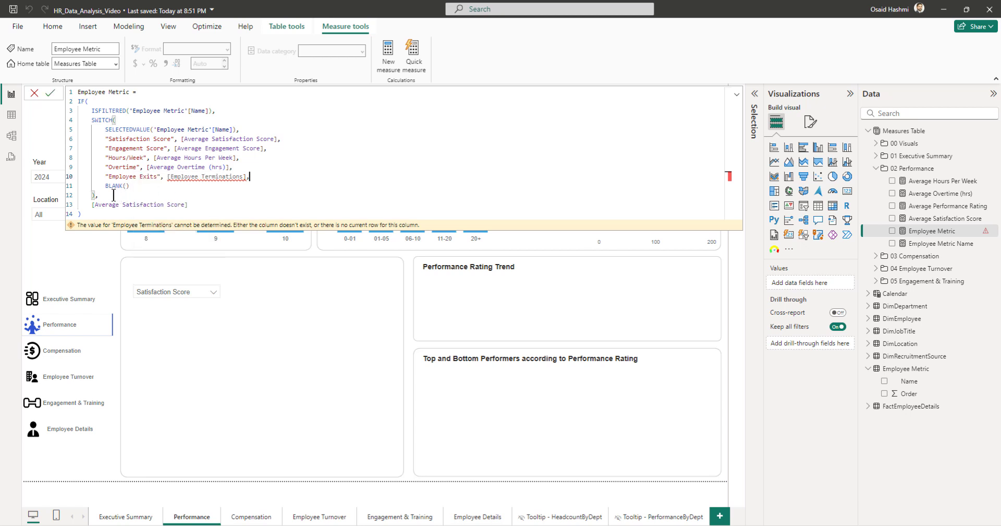
{"action": "left_click", "coordinate": [112, 214]}
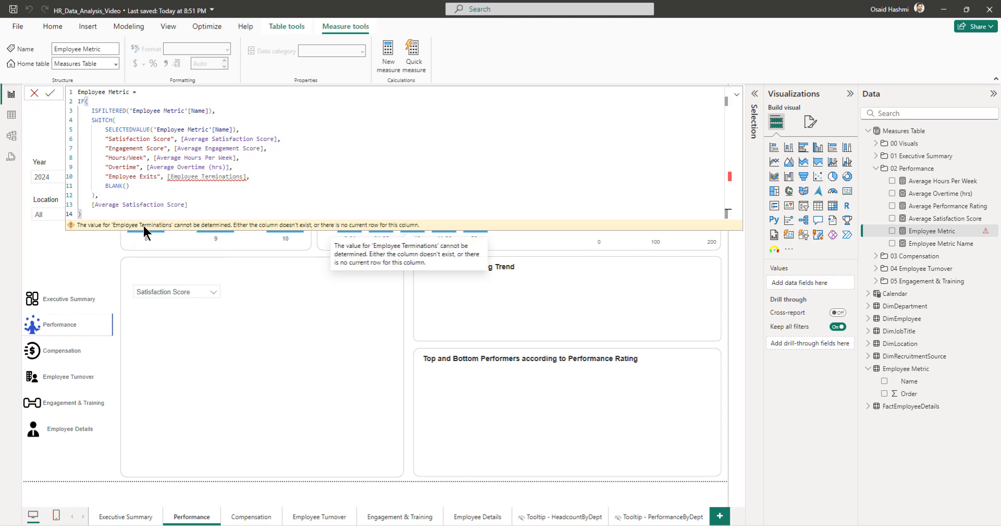
{"action": "double_click", "coordinate": [223, 177]}
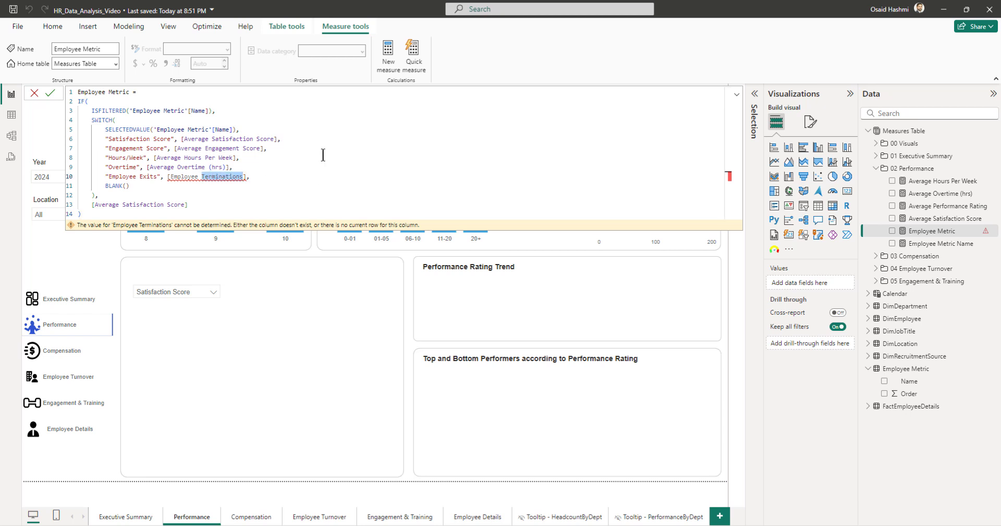
{"action": "type", "text": "Exi"}
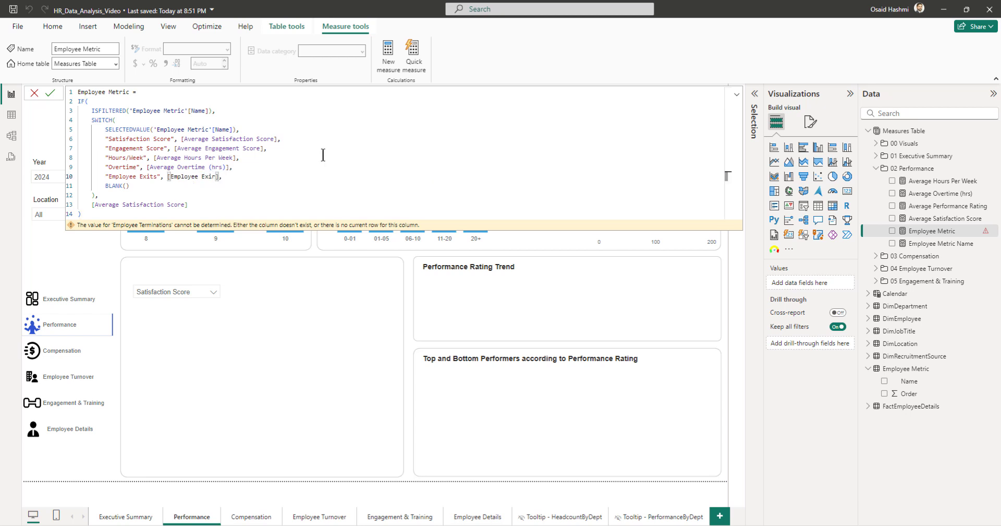
{"action": "key", "text": "BackSpace"}
{"action": "key", "text": "Tab"}
{"action": "left_click", "coordinate": [193, 204]}
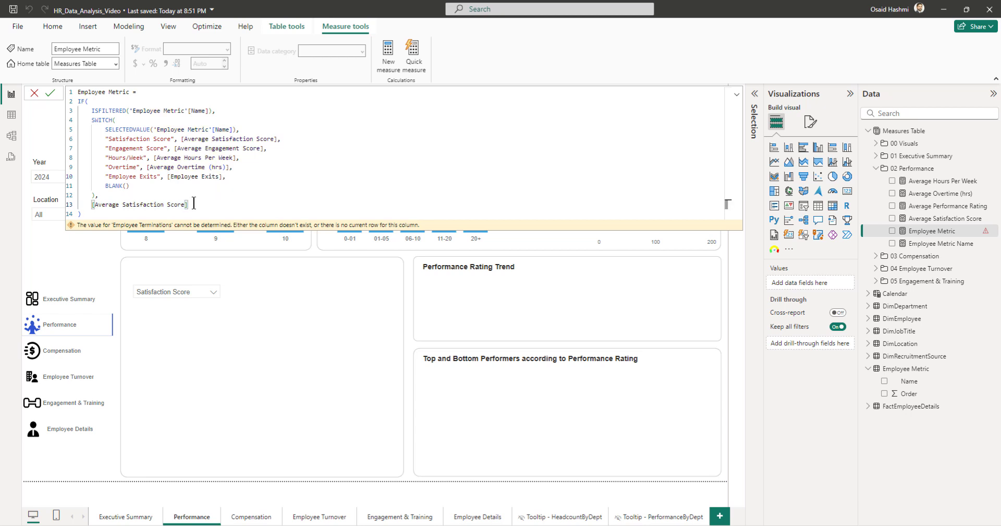
{"action": "left_click_drag", "start_coordinate": [194, 204], "coordinate": [92, 205]}
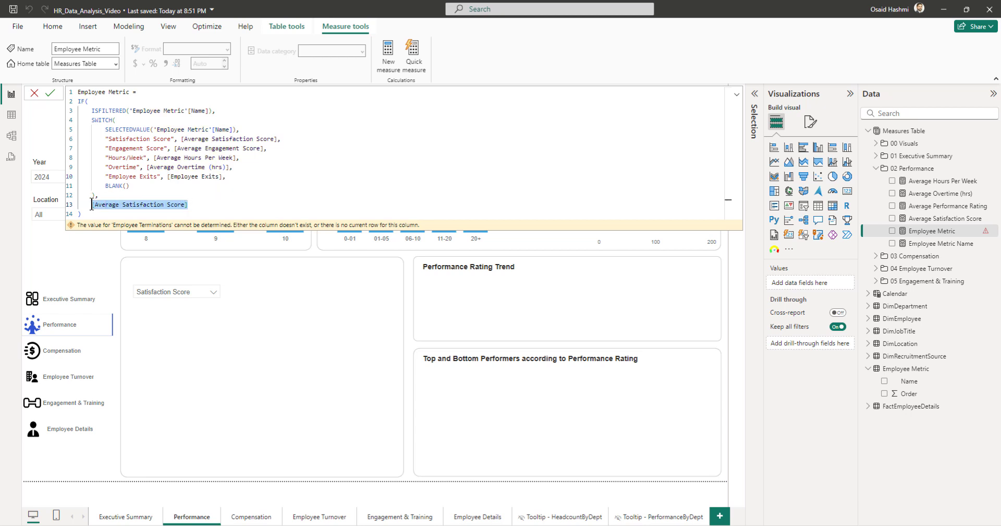
{"action": "left_click", "coordinate": [87, 213]}
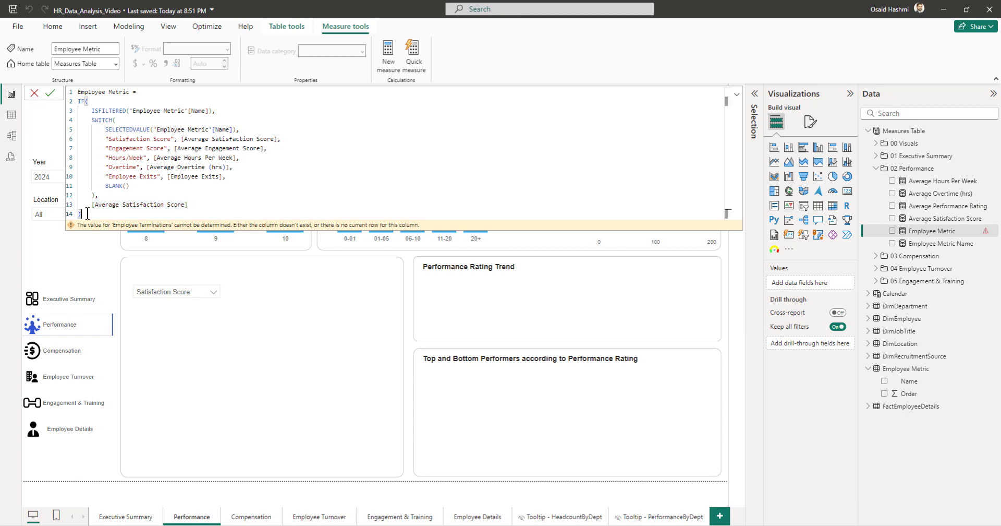
{"action": "key", "text": "Return"}
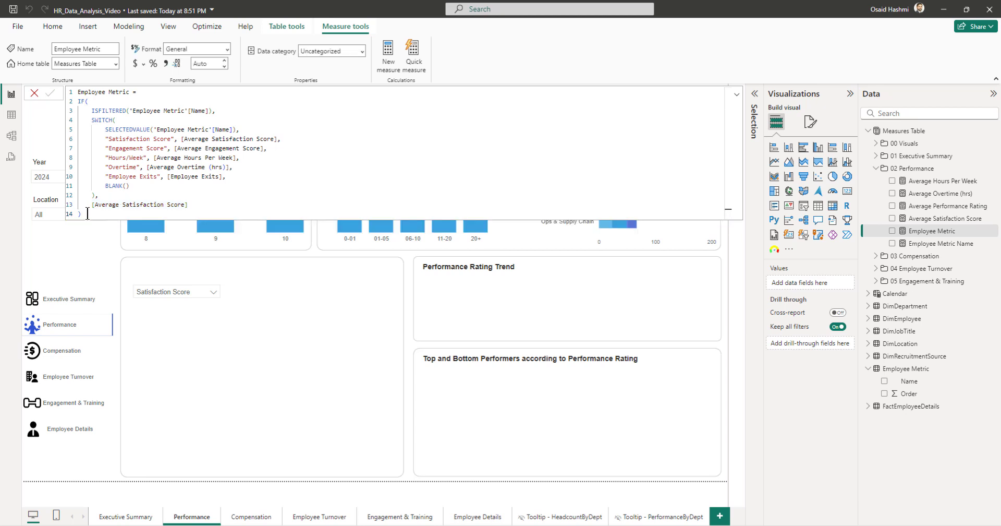
{"action": "left_click", "coordinate": [737, 94]}
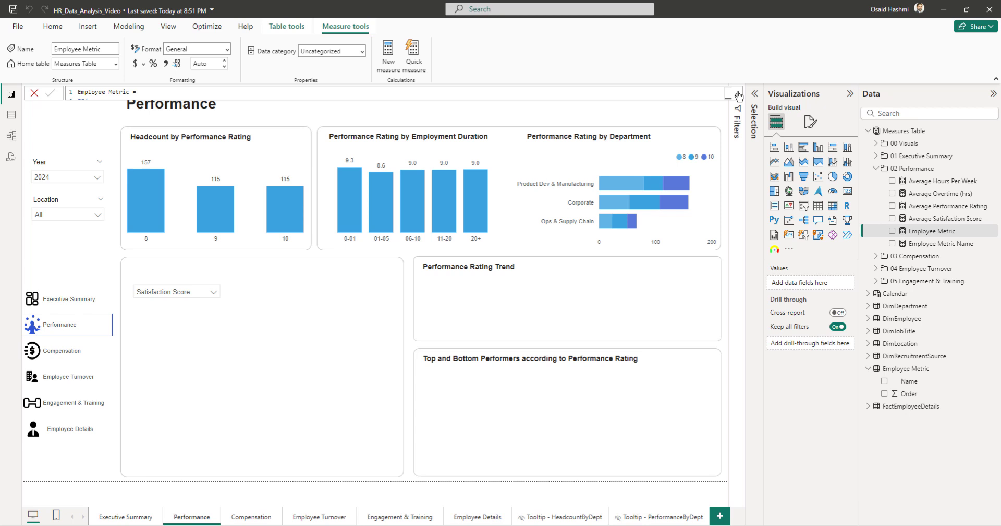
Step: Add a scatter chart below the metric slicer with Employee Metric on the X axis and Average Performance Rating on the Y axis
{"action": "left_click", "coordinate": [405, 296]}
{"action": "left_click", "coordinate": [822, 177]}
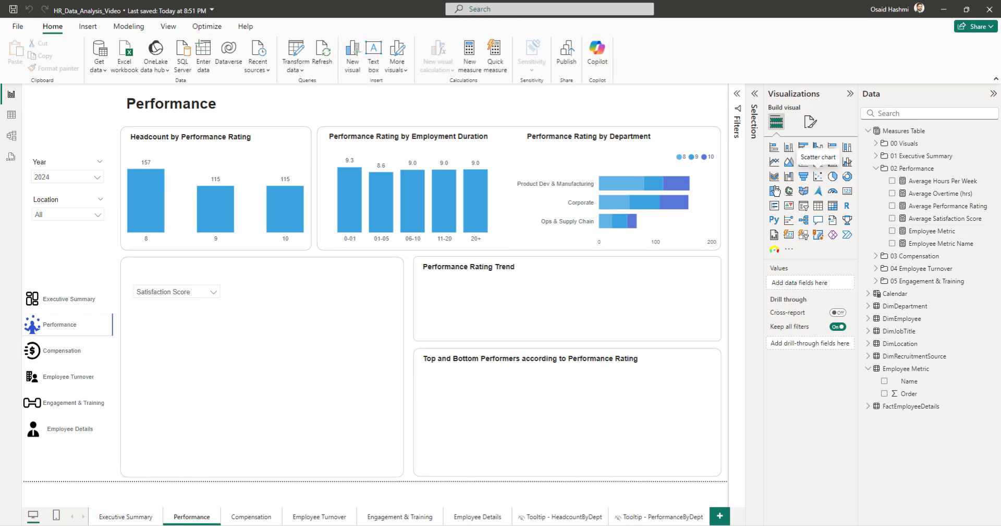
{"action": "left_click_drag", "start_coordinate": [202, 370], "coordinate": [226, 318]}
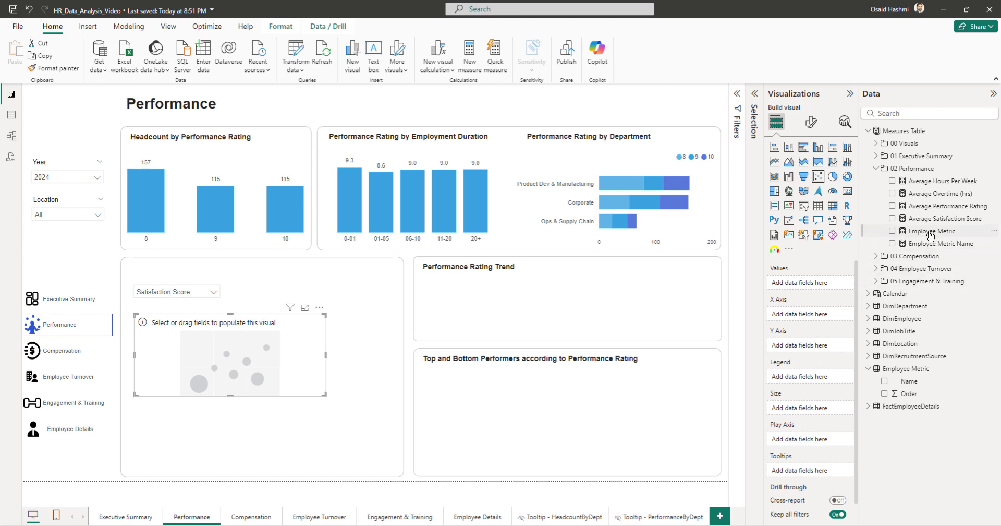
{"action": "left_click_drag", "start_coordinate": [930, 232], "coordinate": [806, 315]}
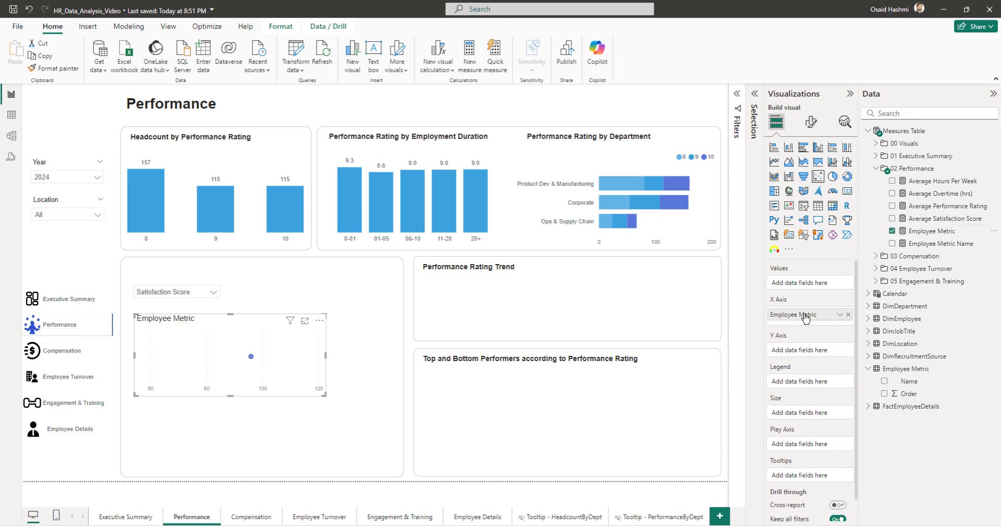
{"action": "left_click_drag", "start_coordinate": [226, 430], "coordinate": [224, 455]}
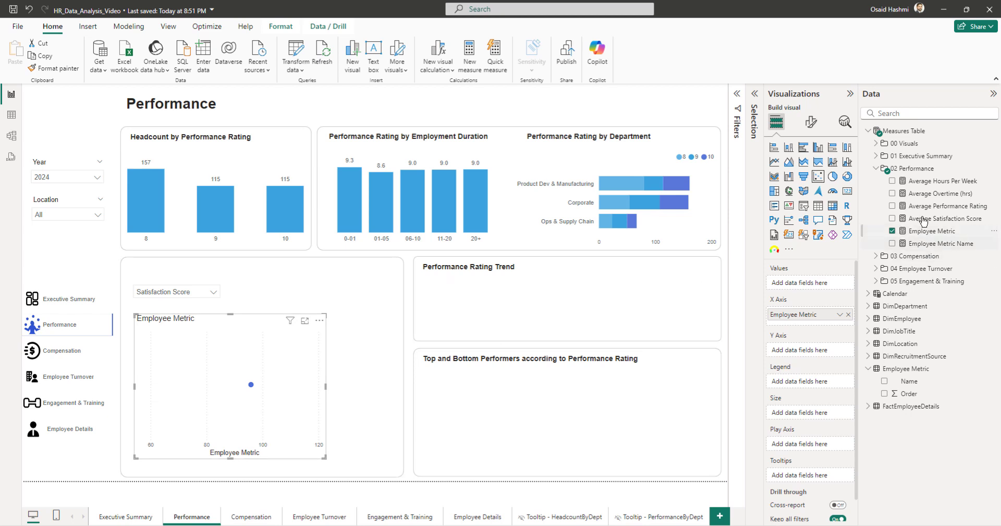
{"action": "left_click_drag", "start_coordinate": [922, 206], "coordinate": [820, 353]}
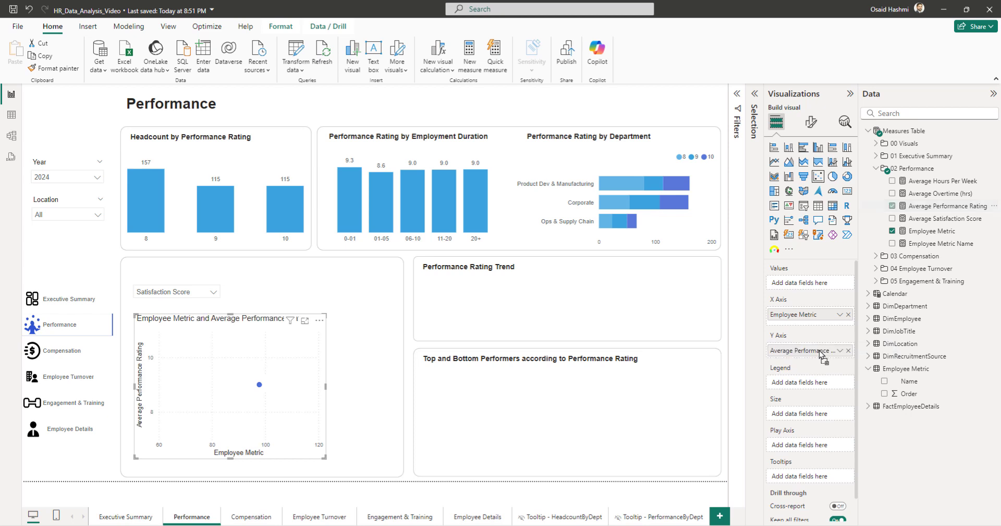
Step: Test the scatter chart's response by switching the metric slicer to Engagement Score and back to Satisfaction Score
{"action": "mouse_move", "coordinate": [255, 387]}
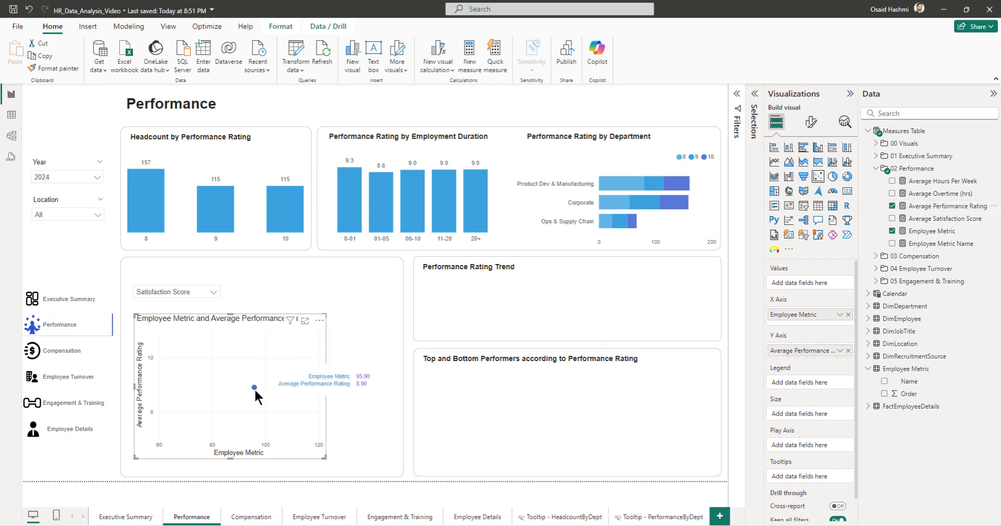
{"action": "left_click", "coordinate": [182, 293]}
{"action": "left_click", "coordinate": [161, 191]}
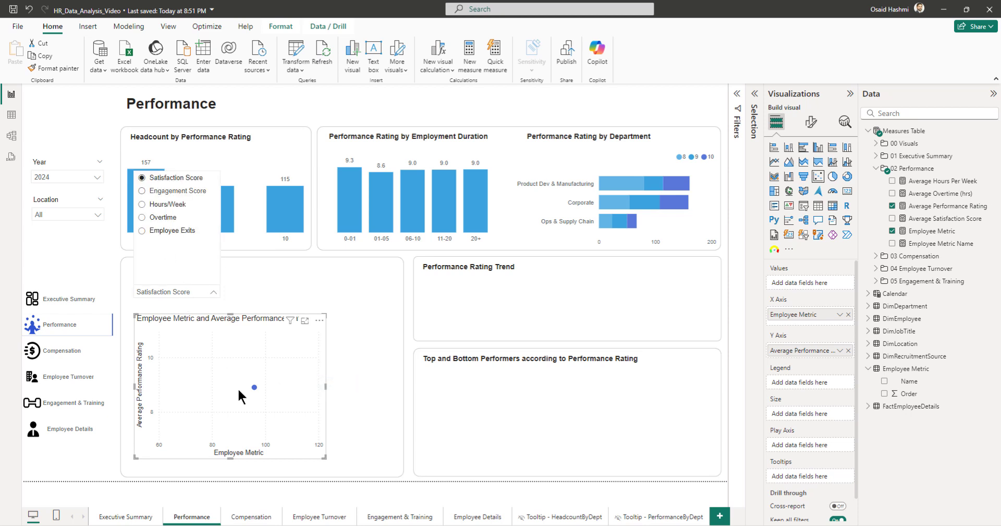
{"action": "mouse_move", "coordinate": [252, 388]}
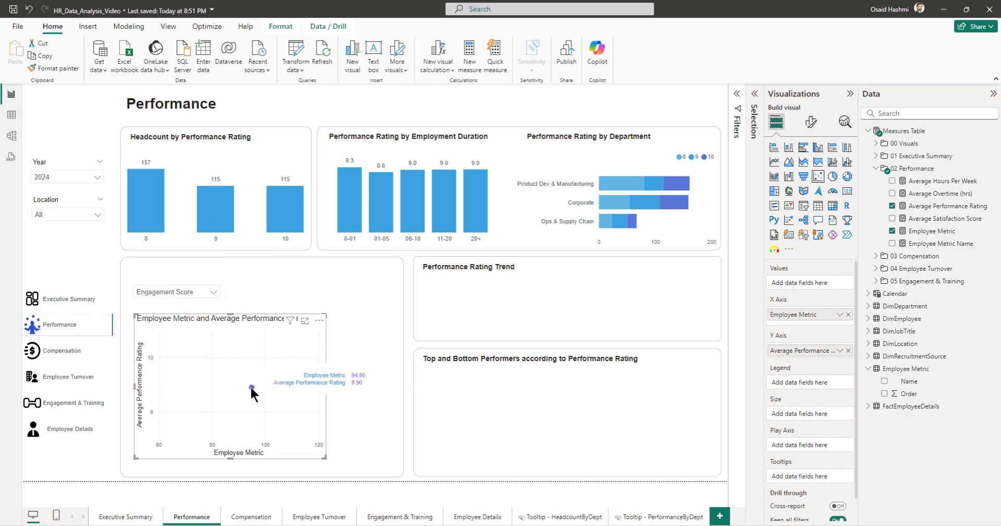
{"action": "left_click", "coordinate": [183, 292]}
{"action": "left_click", "coordinate": [183, 275]}
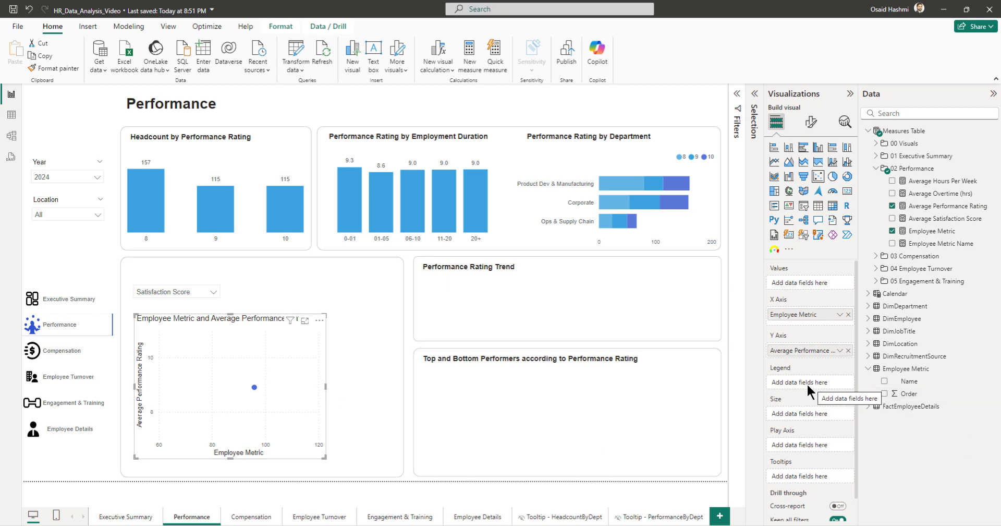
Step: Split the scatter chart by using Department Group from DimDepartment as the legend and DepartmentNameShort as the values
{"action": "left_click", "coordinate": [876, 169]}
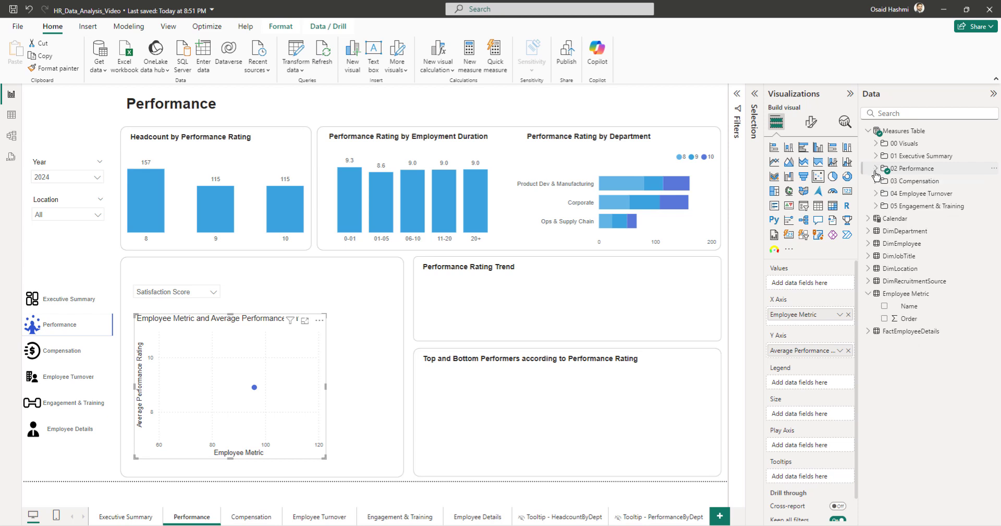
{"action": "left_click", "coordinate": [868, 231]}
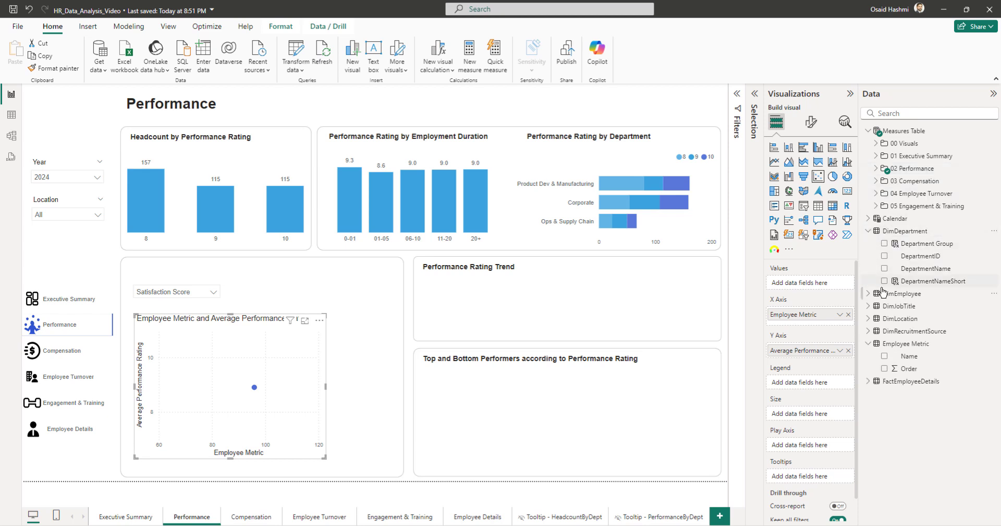
{"action": "left_click_drag", "start_coordinate": [908, 244], "coordinate": [811, 384]}
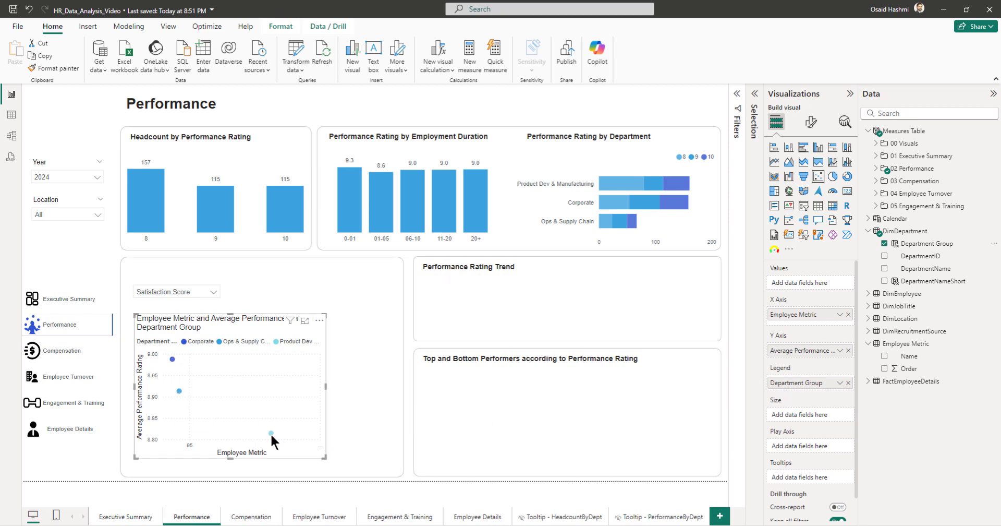
{"action": "mouse_move", "coordinate": [181, 392]}
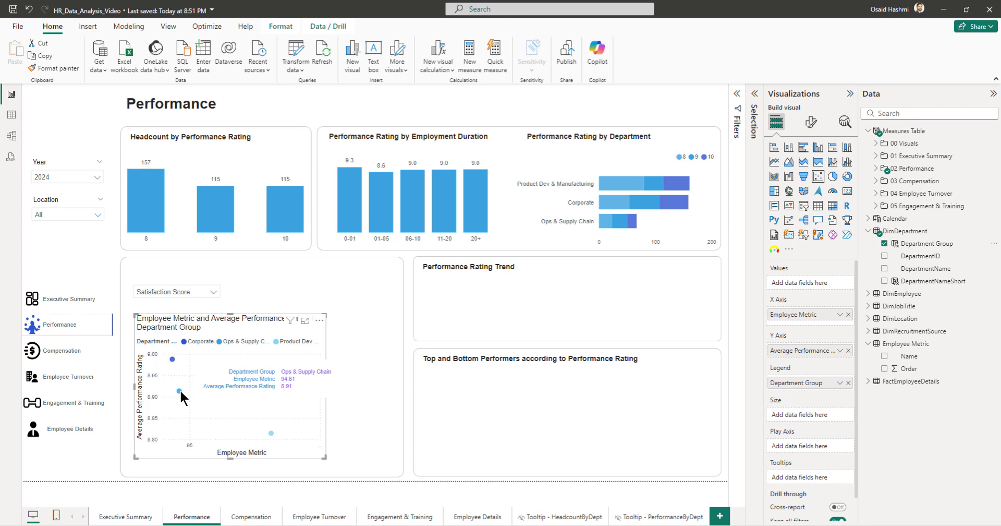
{"action": "mouse_move", "coordinate": [173, 359]}
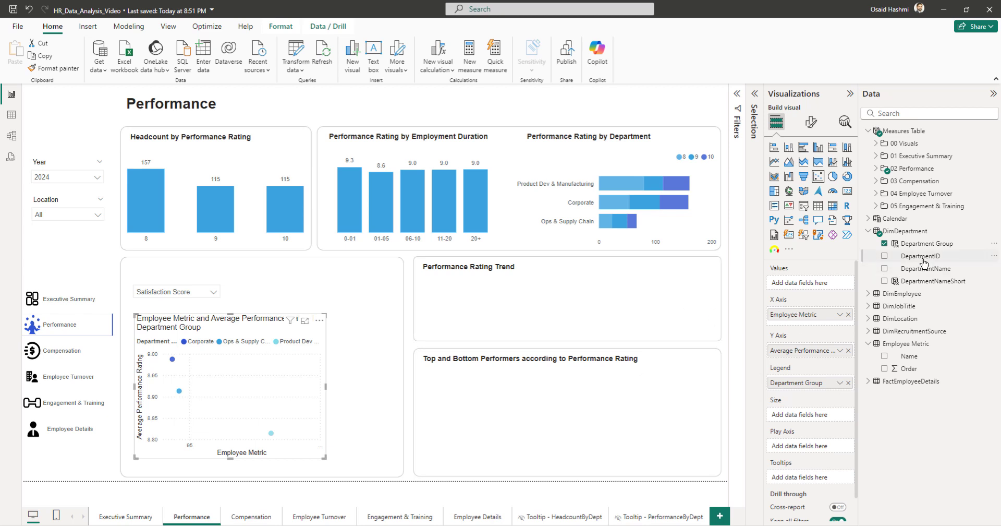
{"action": "left_click_drag", "start_coordinate": [931, 281], "coordinate": [820, 285]}
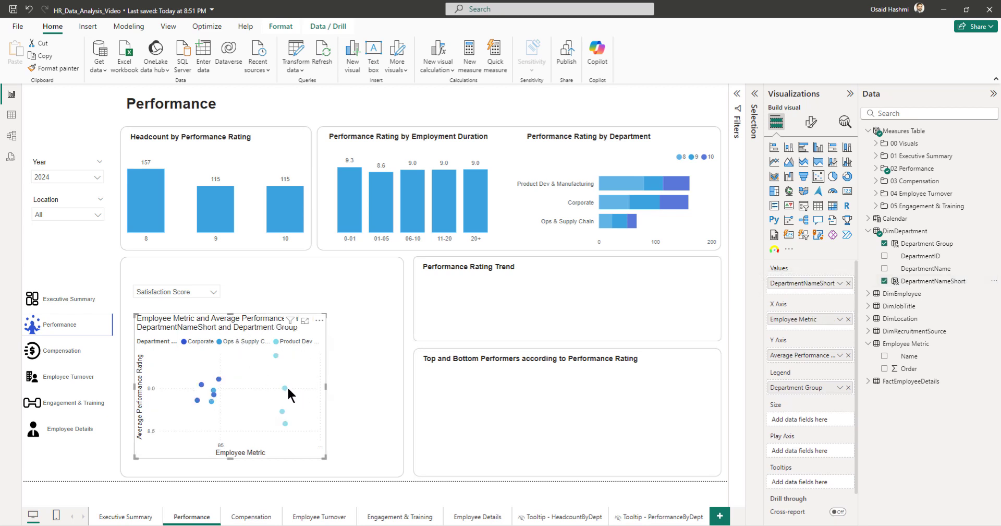
{"action": "mouse_move", "coordinate": [285, 388]}
Step: Enlarge the scatter chart to span the width of its card and turn off the chart title
{"action": "left_click_drag", "start_coordinate": [135, 386], "coordinate": [128, 392]}
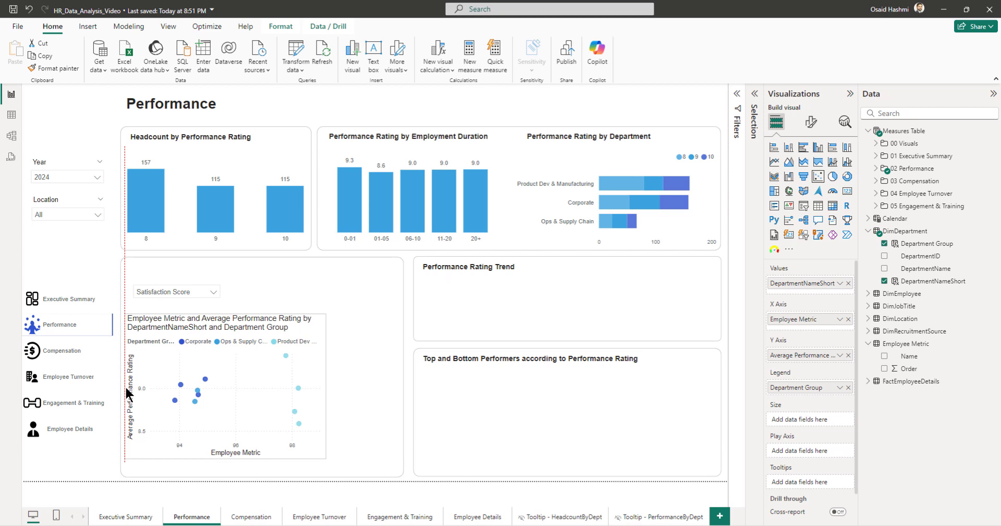
{"action": "left_click_drag", "start_coordinate": [326, 388], "coordinate": [399, 385]}
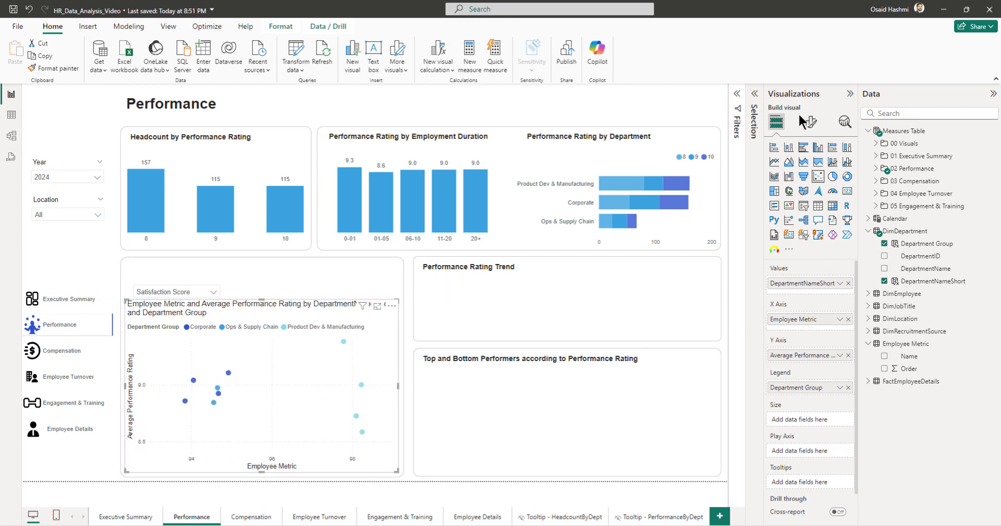
{"action": "left_click", "coordinate": [811, 122]}
{"action": "left_click", "coordinate": [810, 168]}
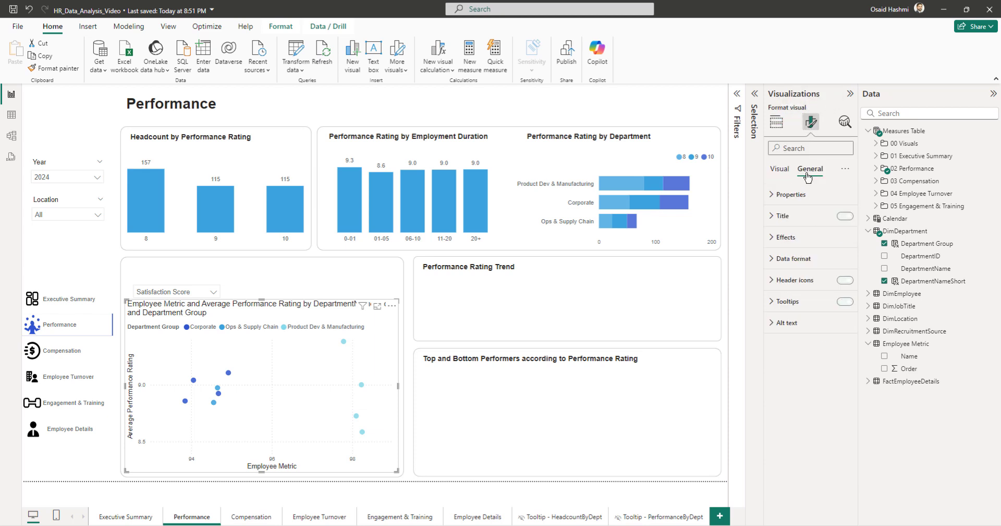
{"action": "left_click", "coordinate": [845, 216]}
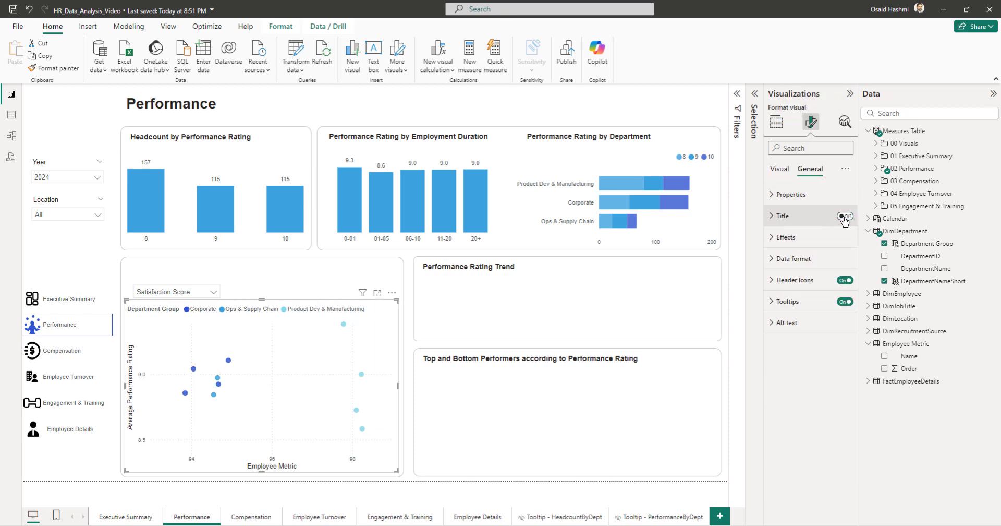
Step: Position the scatter chart's legend at Bottom center and turn off the legend title
{"action": "left_click", "coordinate": [780, 171]}
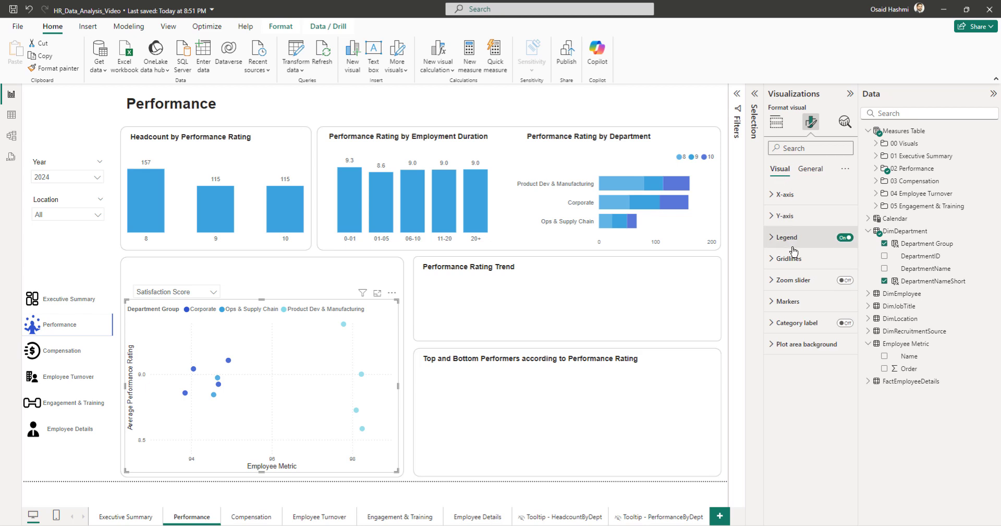
{"action": "left_click", "coordinate": [798, 238]}
{"action": "left_click", "coordinate": [810, 290]}
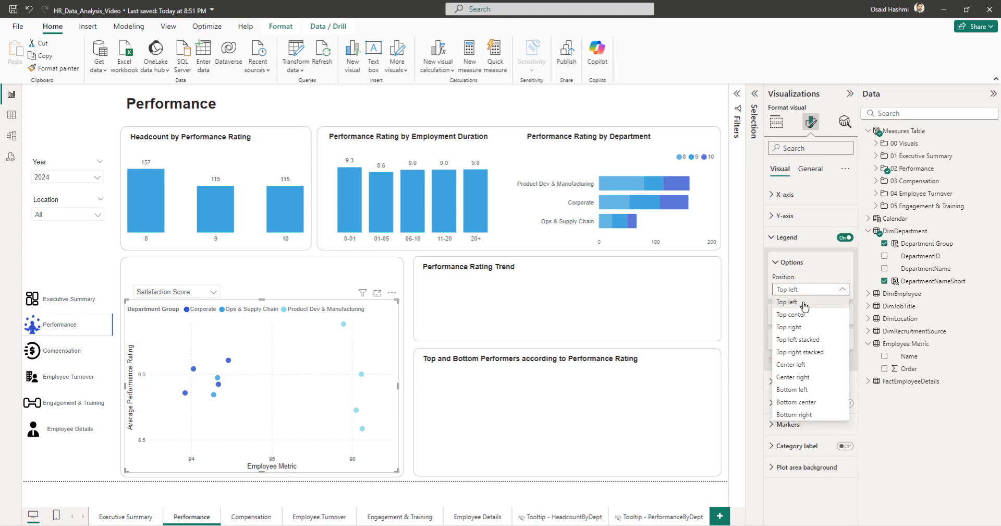
{"action": "left_click", "coordinate": [804, 408]}
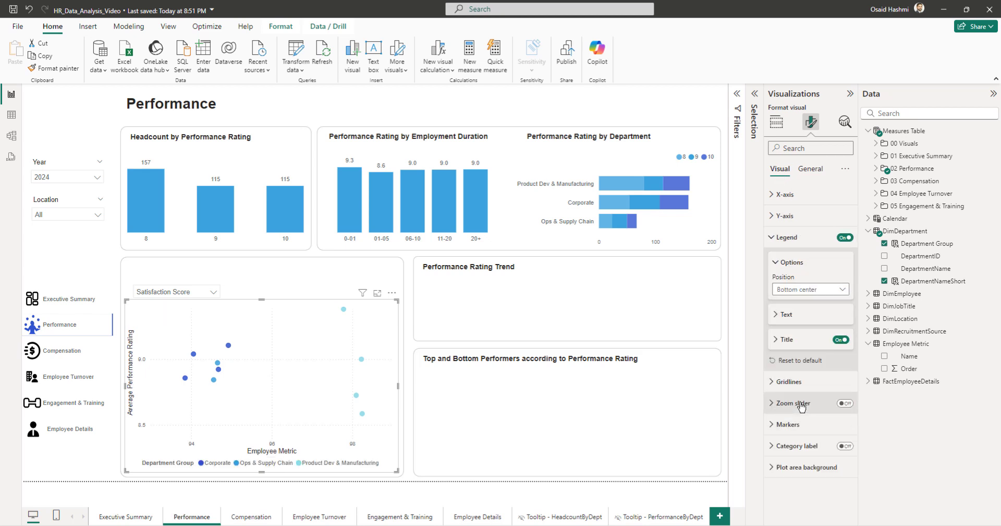
{"action": "left_click", "coordinate": [839, 340]}
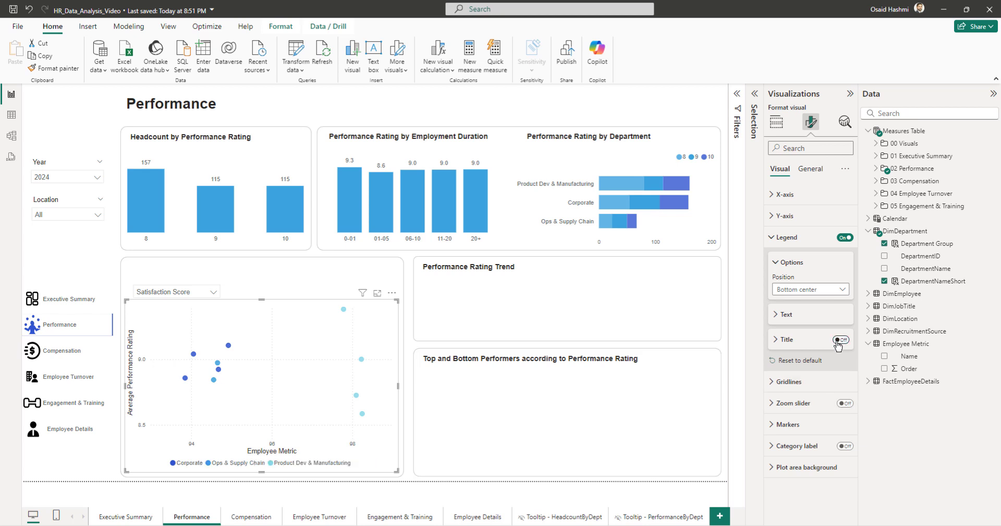
Step: Turn on category labels for the scatter chart so each point carries its department name
{"action": "left_click", "coordinate": [791, 261]}
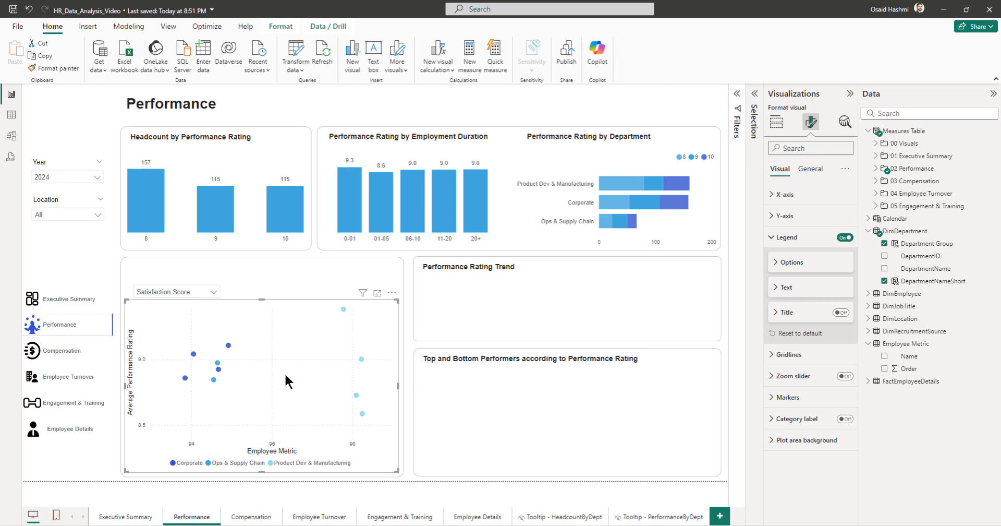
{"action": "left_click", "coordinate": [787, 241]}
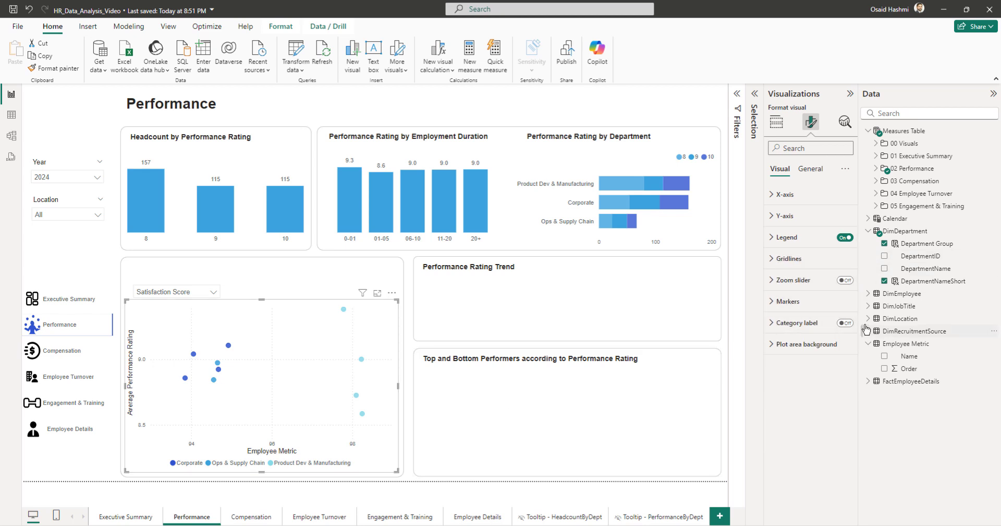
{"action": "left_click", "coordinate": [848, 323]}
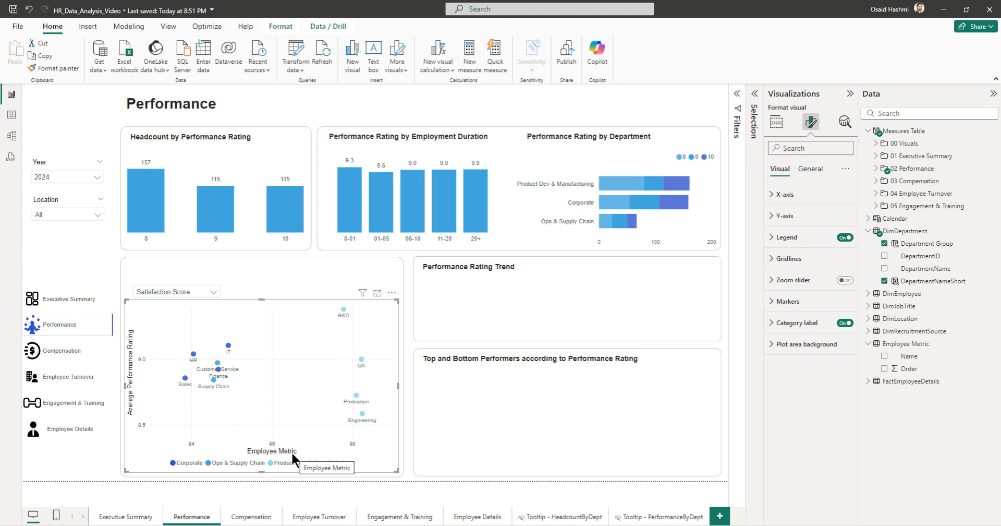
Step: Rename the scatter chart's X-axis field for this visual to Selected Metric
{"action": "left_click", "coordinate": [777, 121]}
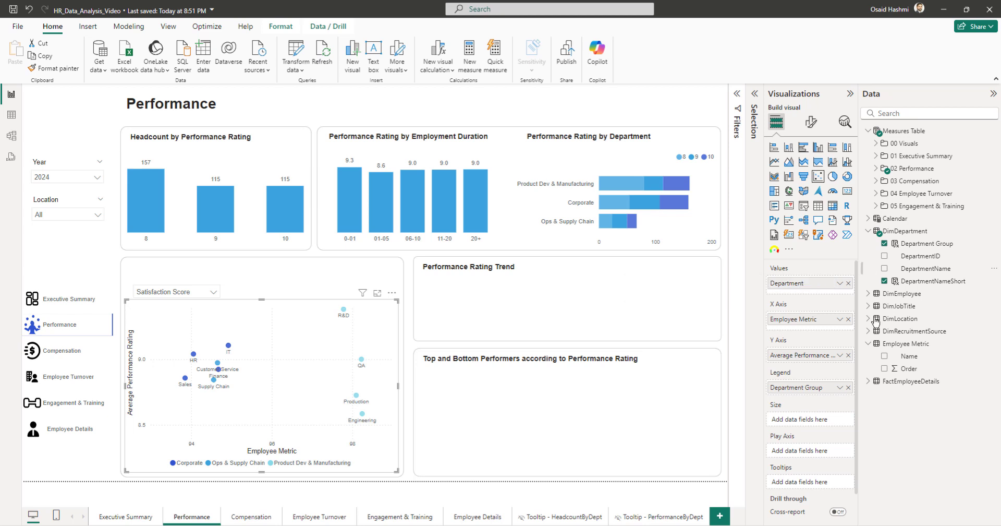
{"action": "double_click", "coordinate": [782, 320]}
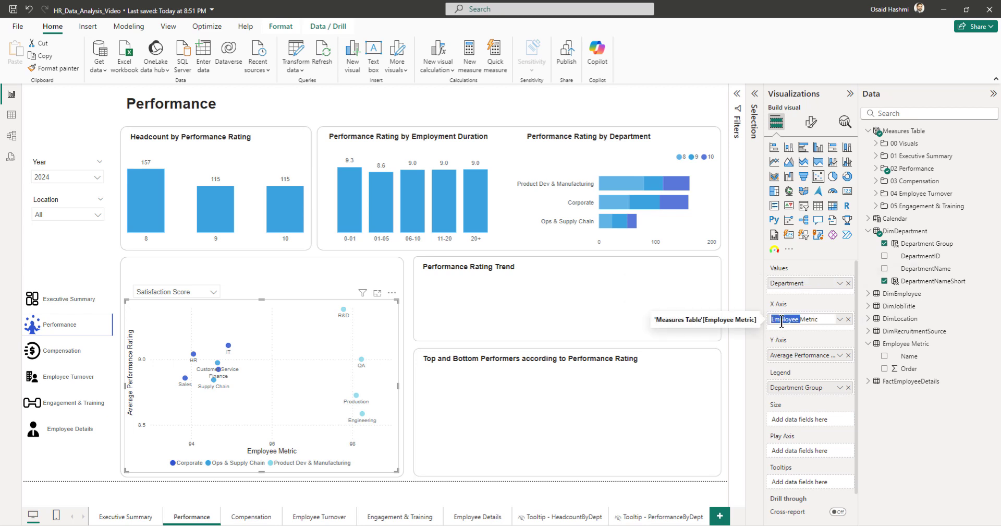
{"action": "type", "text": "Selected"}
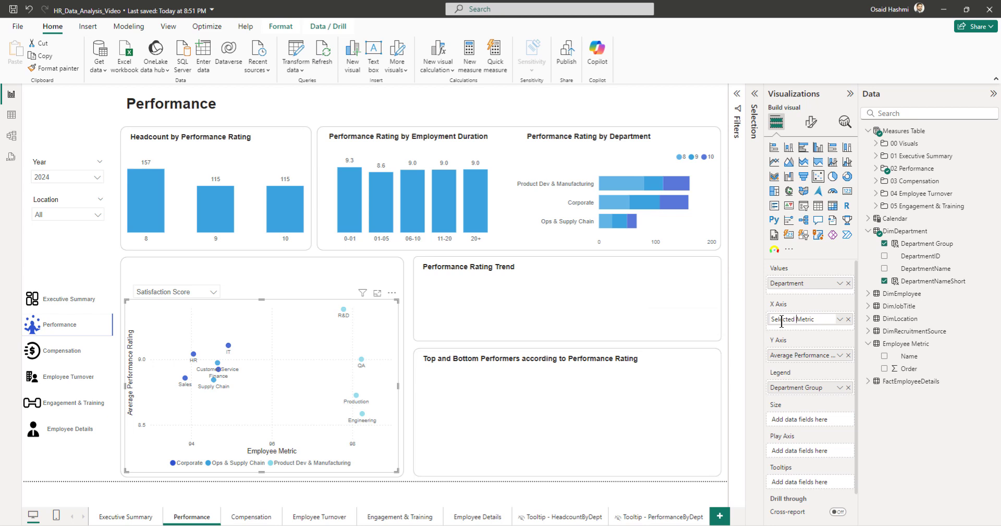
{"action": "key", "text": "Return"}
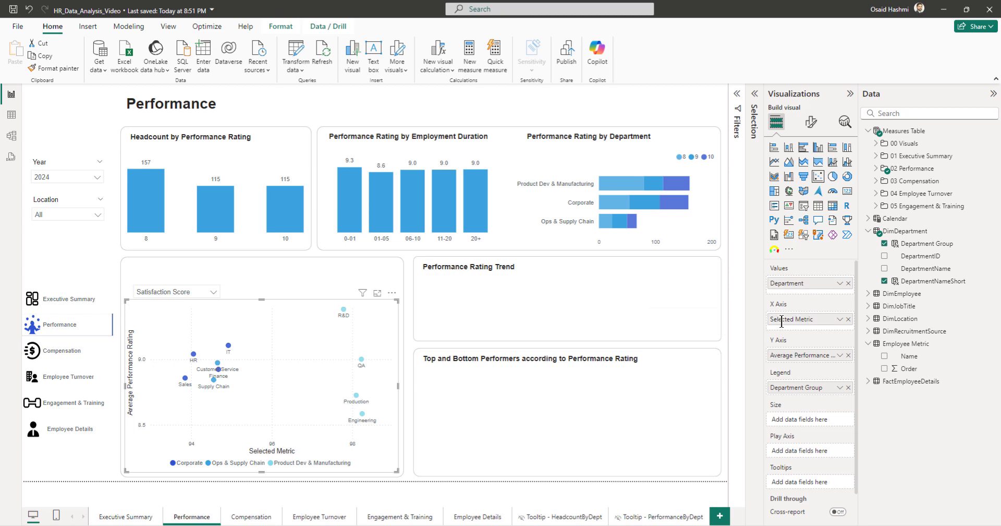
Step: Shorten the scatter chart's Y-axis field name for this visual to Performance Rating
{"action": "double_click", "coordinate": [781, 357]}
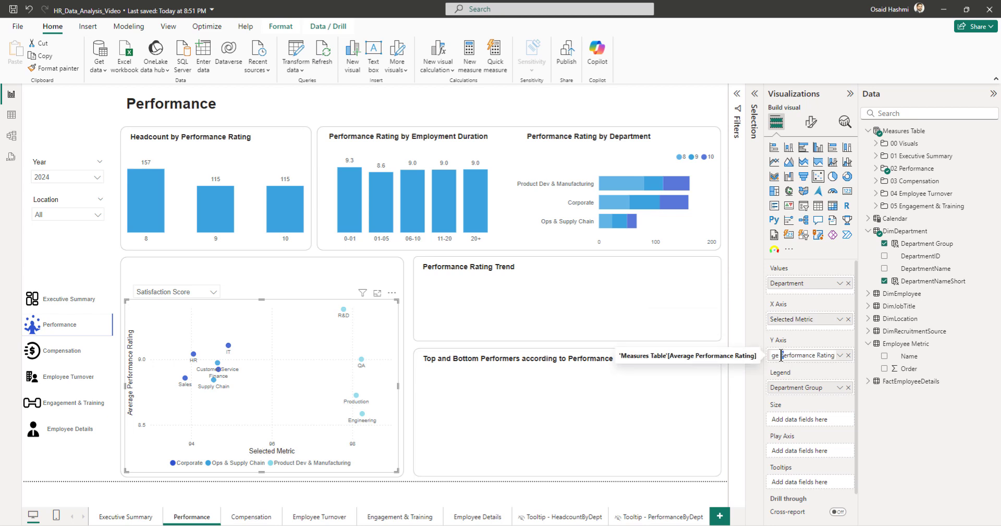
{"action": "key", "text": "shift+Home"}
{"action": "key", "text": "BackSpace"}
{"action": "key", "text": "Return"}
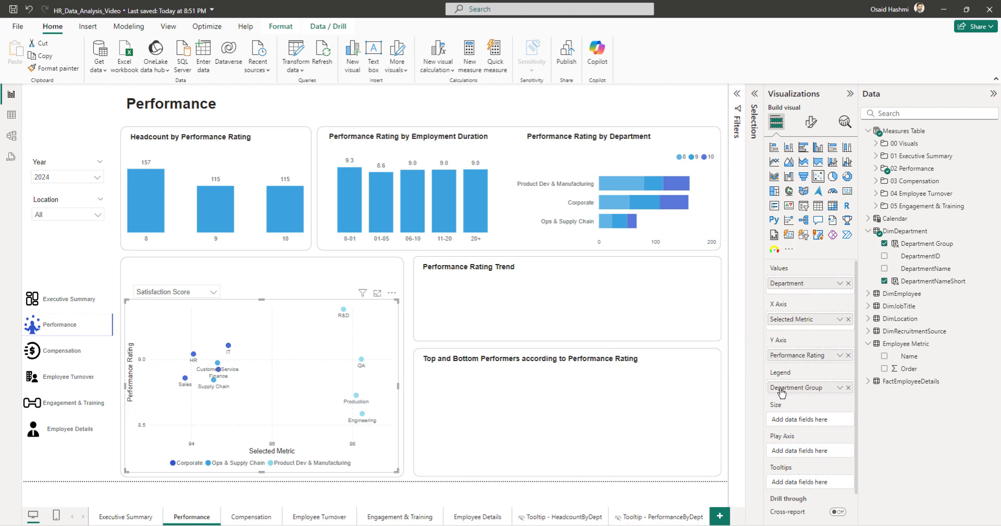
Step: Set the font size of the scatter chart's category label values to 8
{"action": "left_click", "coordinate": [811, 122]}
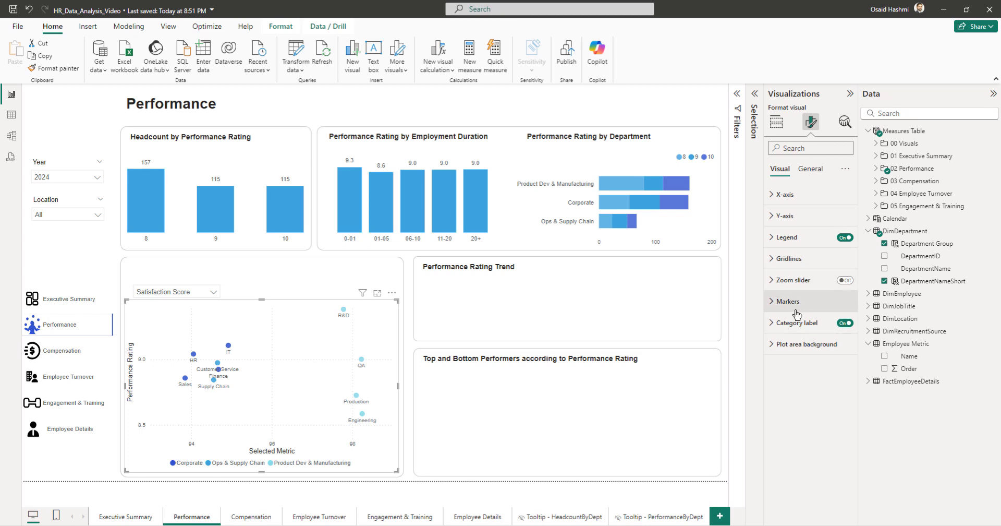
{"action": "left_click", "coordinate": [790, 324]}
{"action": "left_click", "coordinate": [790, 325]}
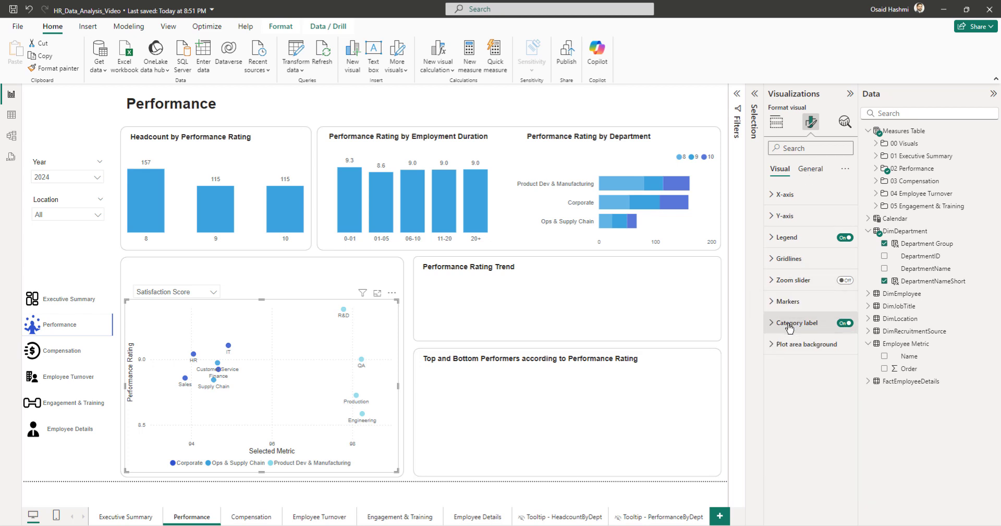
{"action": "left_click", "coordinate": [790, 324]}
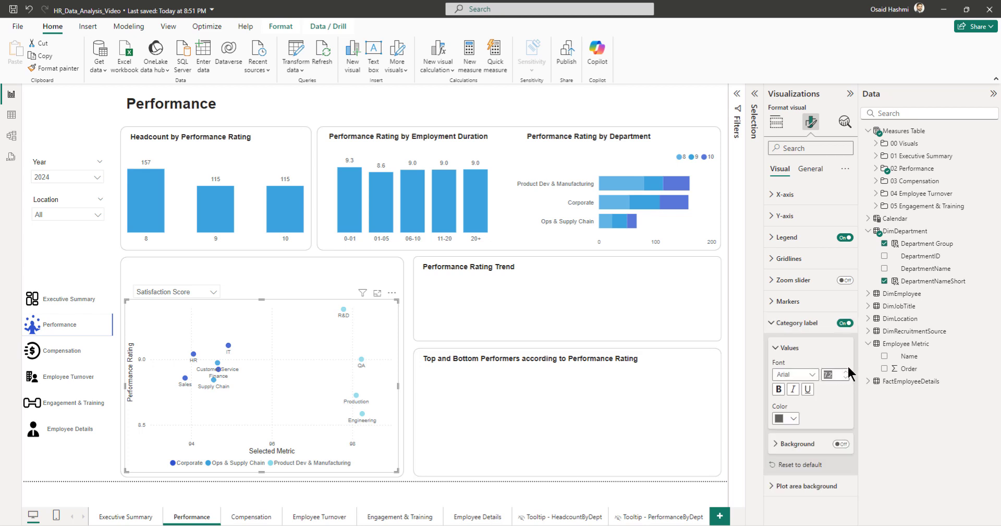
{"action": "left_click", "coordinate": [847, 371]}
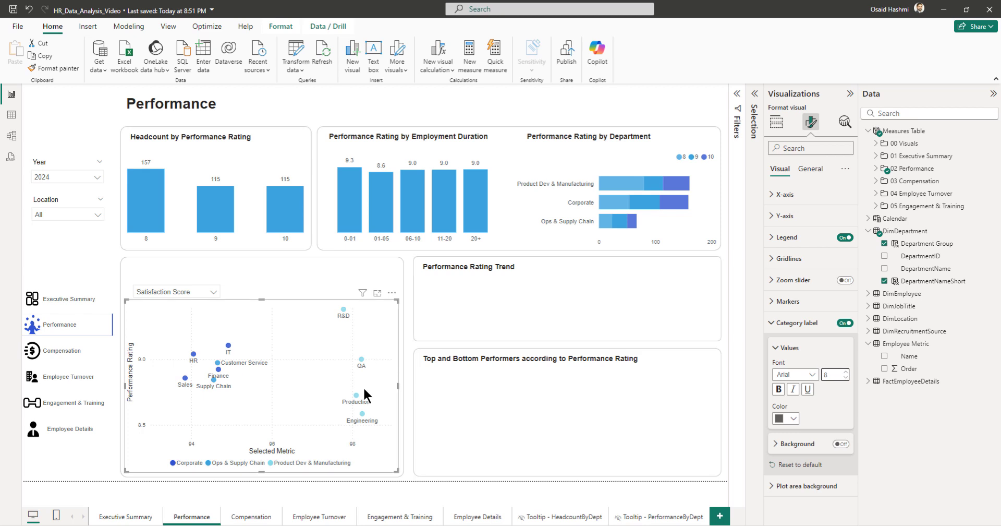
Step: Apply the Decimal number format to Selected Metric in the scatter chart's data format options
{"action": "left_click", "coordinate": [811, 168]}
{"action": "left_click", "coordinate": [816, 353]}
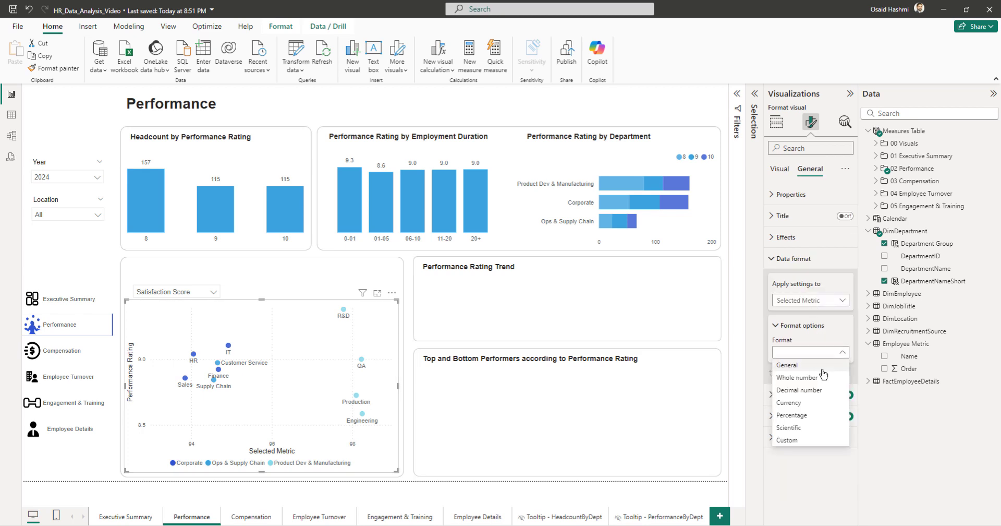
{"action": "left_click", "coordinate": [801, 390]}
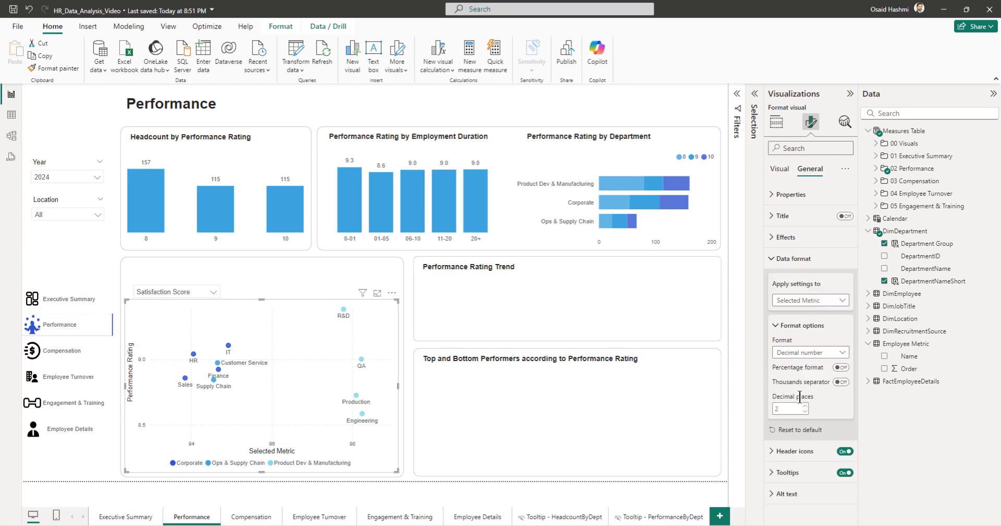
{"action": "left_click", "coordinate": [792, 407]}
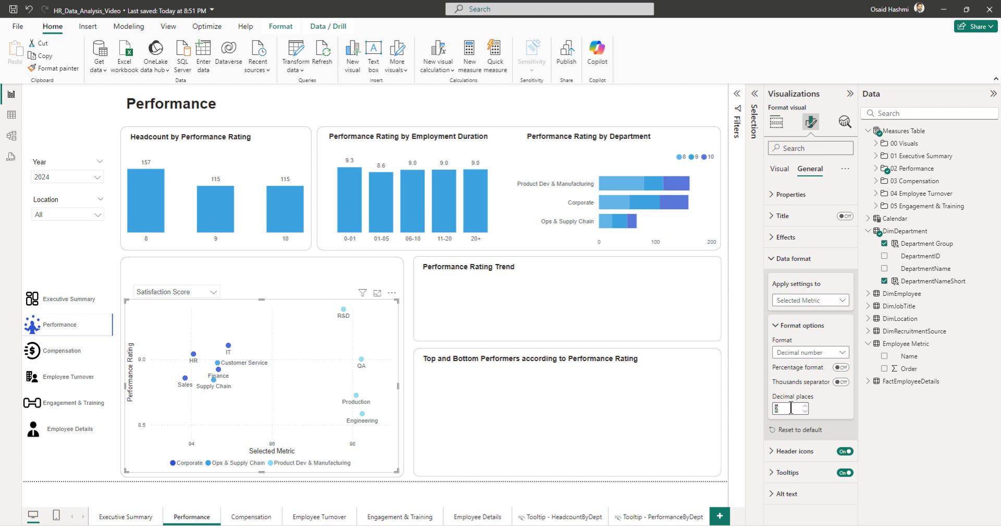
{"action": "left_click", "coordinate": [354, 397]}
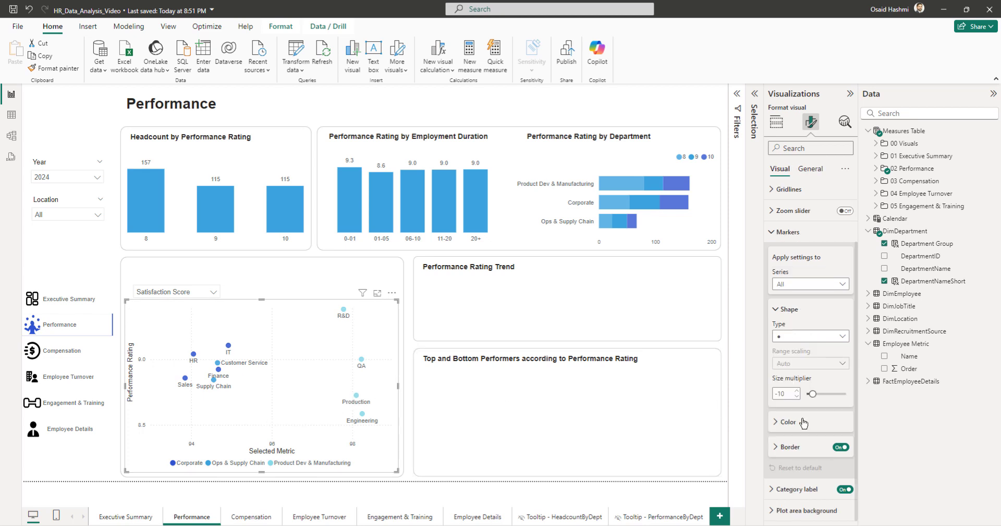
Step: Set the scatter chart's marker color for the Corporate series to the light turquoise theme color
{"action": "left_click", "coordinate": [793, 286]}
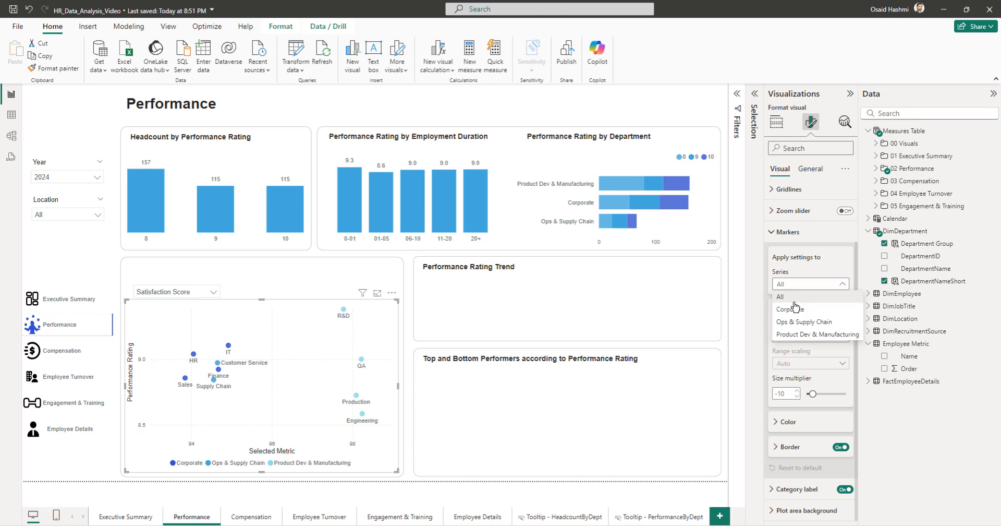
{"action": "left_click", "coordinate": [794, 310]}
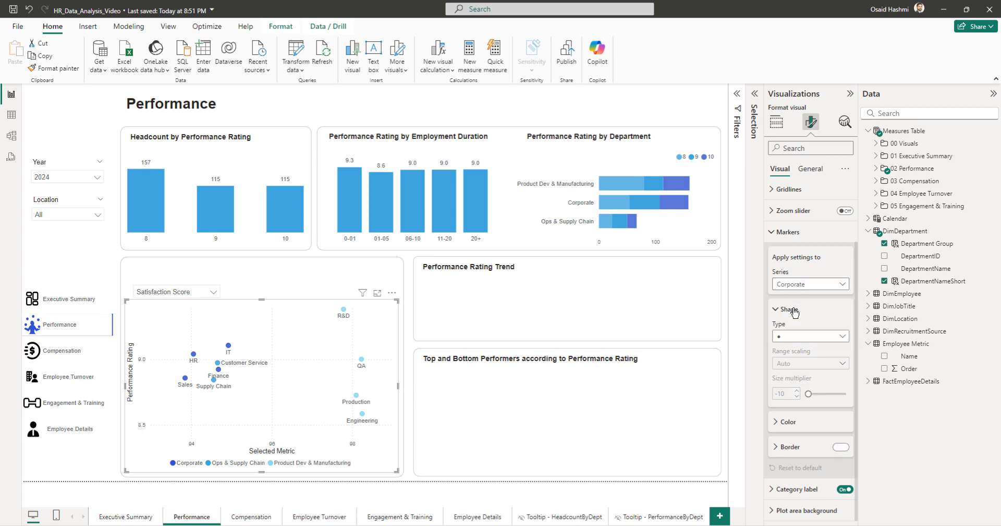
{"action": "left_click", "coordinate": [788, 421]}
{"action": "scroll", "coordinate": [797, 439], "scroll_direction": "down", "scroll_amount": 2}
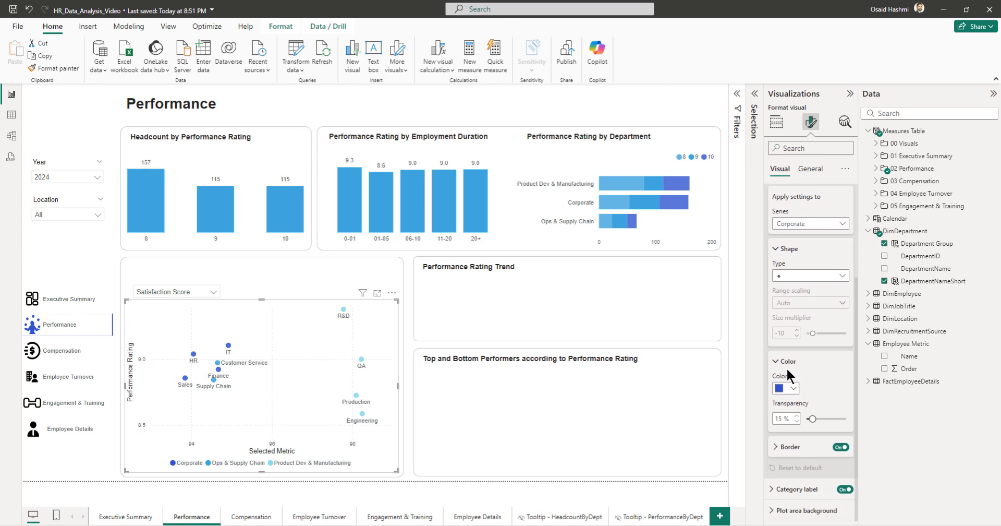
{"action": "left_click", "coordinate": [790, 388]}
{"action": "left_click", "coordinate": [846, 225]}
Step: Set the scatter chart's marker color for the Ops & Supply Chain series to the purple theme color
{"action": "left_click", "coordinate": [799, 223]}
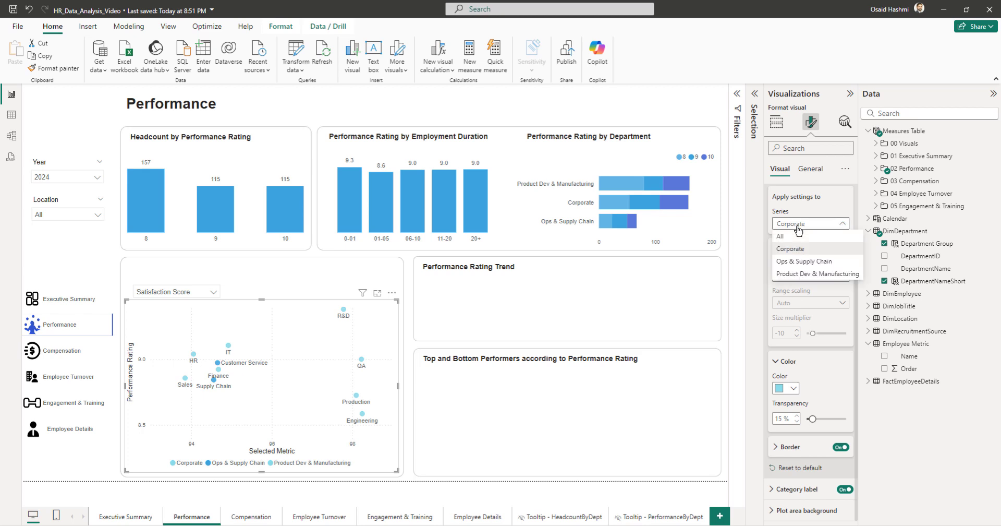
{"action": "left_click", "coordinate": [811, 263]}
{"action": "left_click", "coordinate": [793, 389]}
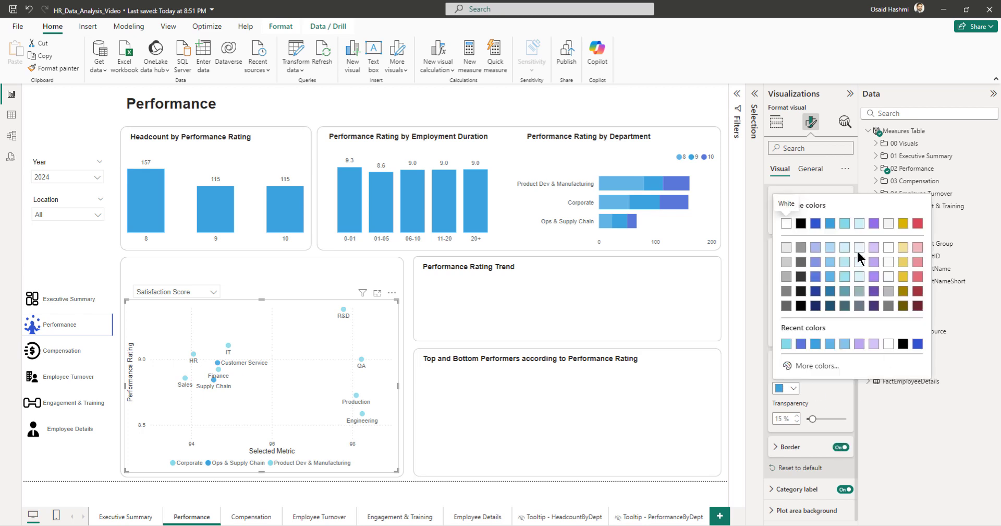
{"action": "left_click", "coordinate": [874, 223]}
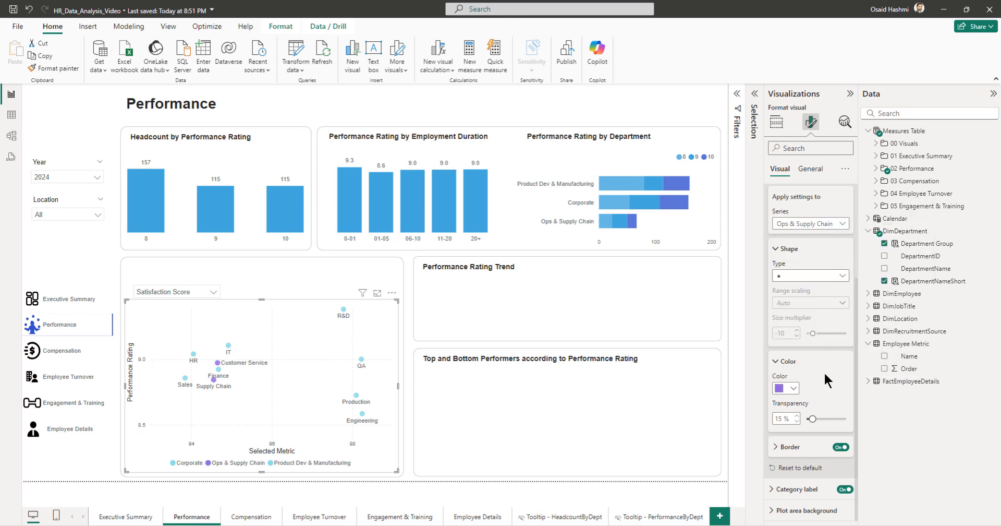
Step: Set the scatter chart's marker color for the Product Dev & Manufacturing series to the dark blue theme color
{"action": "left_click", "coordinate": [798, 223]}
{"action": "left_click", "coordinate": [794, 273]}
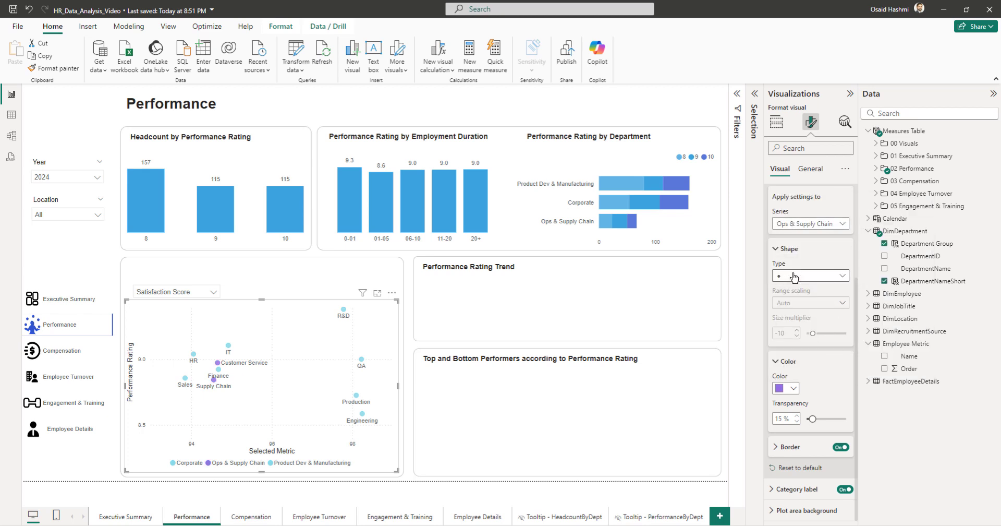
{"action": "left_click", "coordinate": [794, 389]}
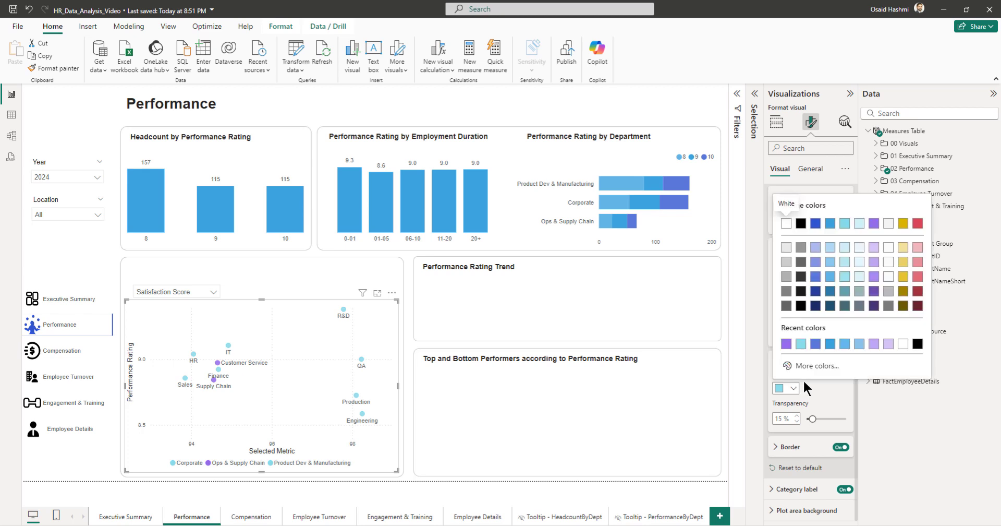
{"action": "left_click", "coordinate": [815, 223]}
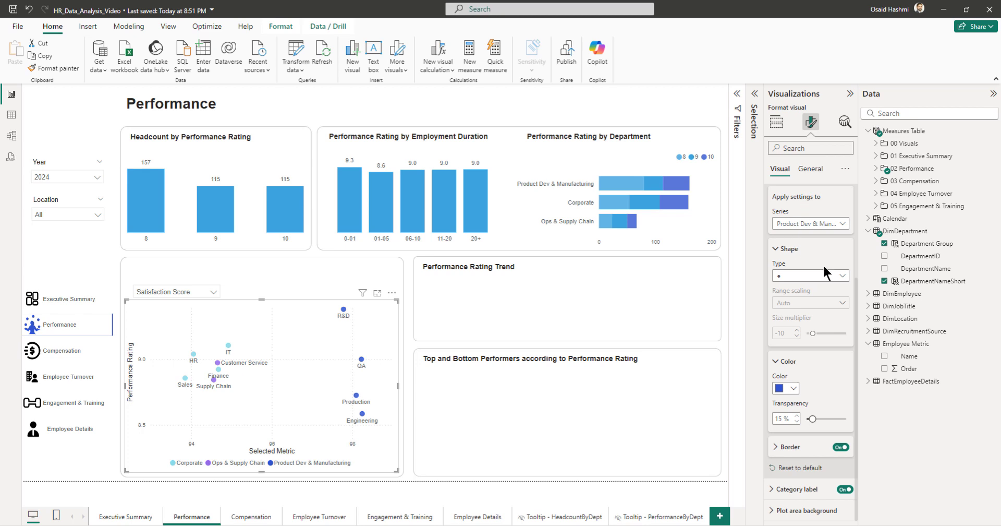
{"action": "scroll", "coordinate": [824, 294], "scroll_direction": "up", "scroll_amount": 3}
{"action": "left_click", "coordinate": [786, 301]}
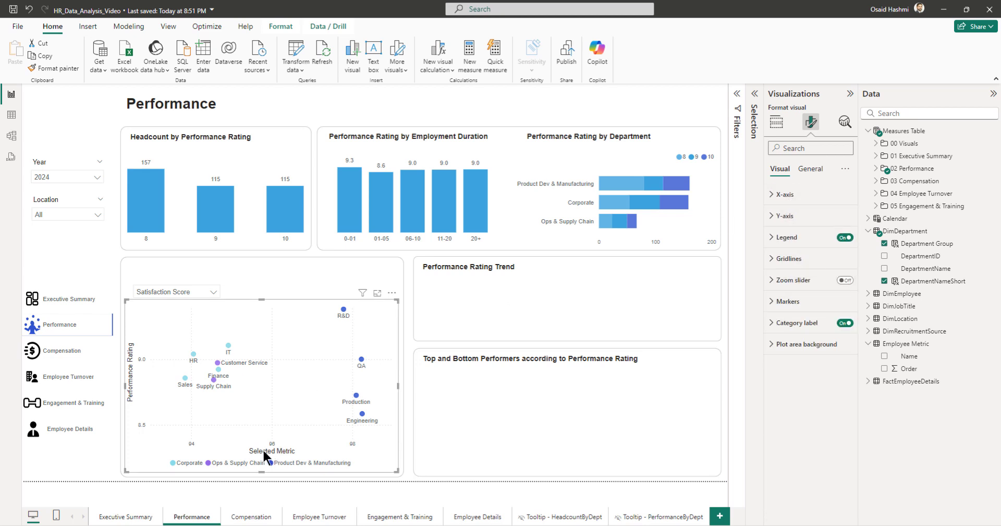
Step: Turn off the X-axis title of the scatter chart
{"action": "left_click", "coordinate": [778, 194]}
{"action": "left_click", "coordinate": [839, 353]}
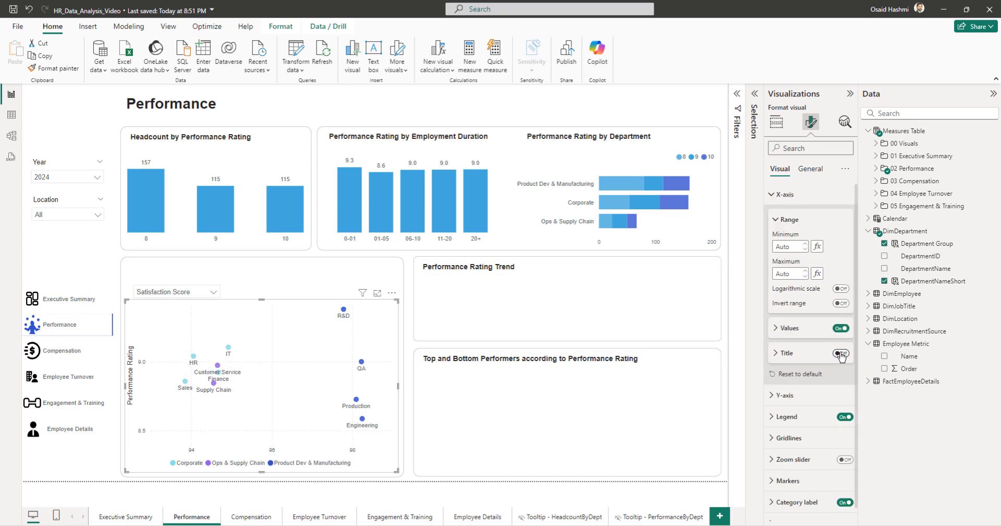
{"action": "scroll", "coordinate": [841, 356], "scroll_direction": "down", "scroll_amount": 1}
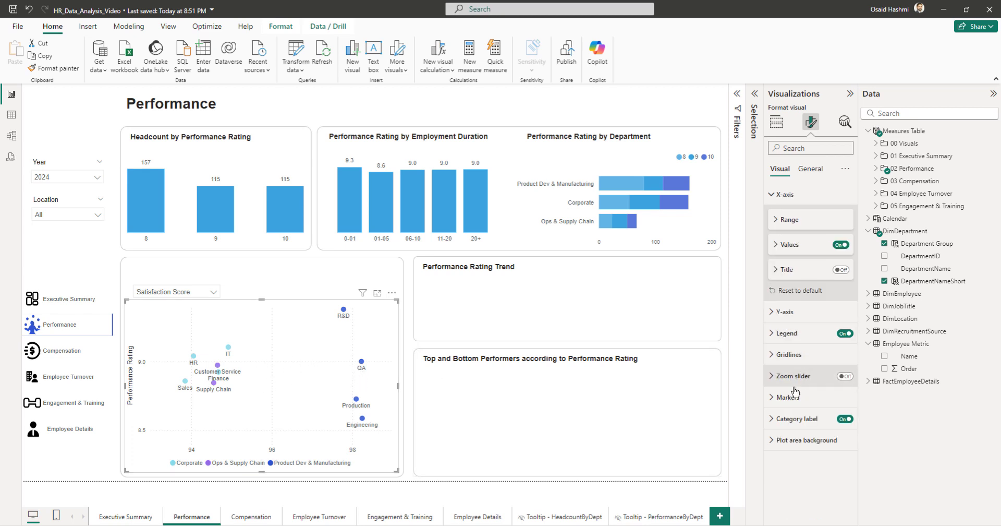
Step: Change the color of the scatter chart's category labels to a lighter gray and deselect the chart
{"action": "left_click", "coordinate": [797, 419]}
{"action": "left_click", "coordinate": [786, 442]}
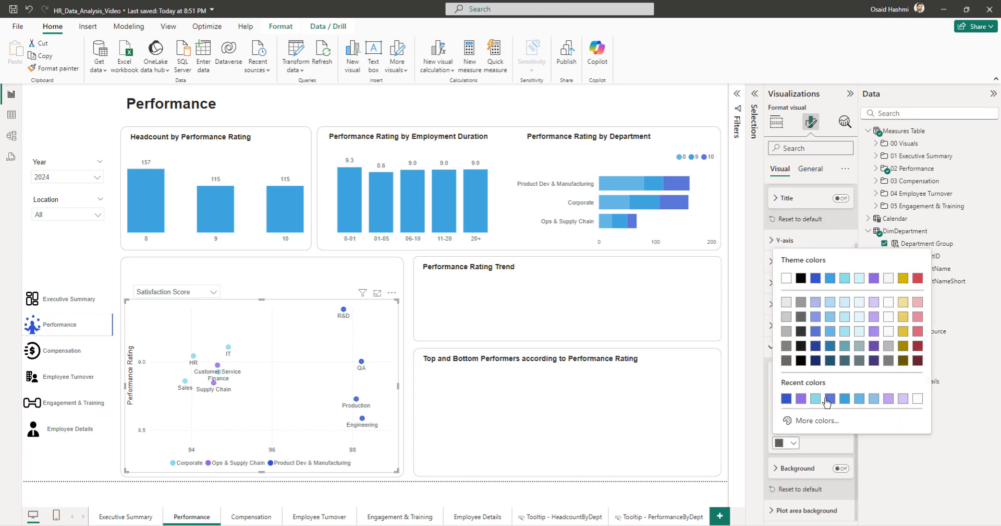
{"action": "left_click", "coordinate": [787, 330]}
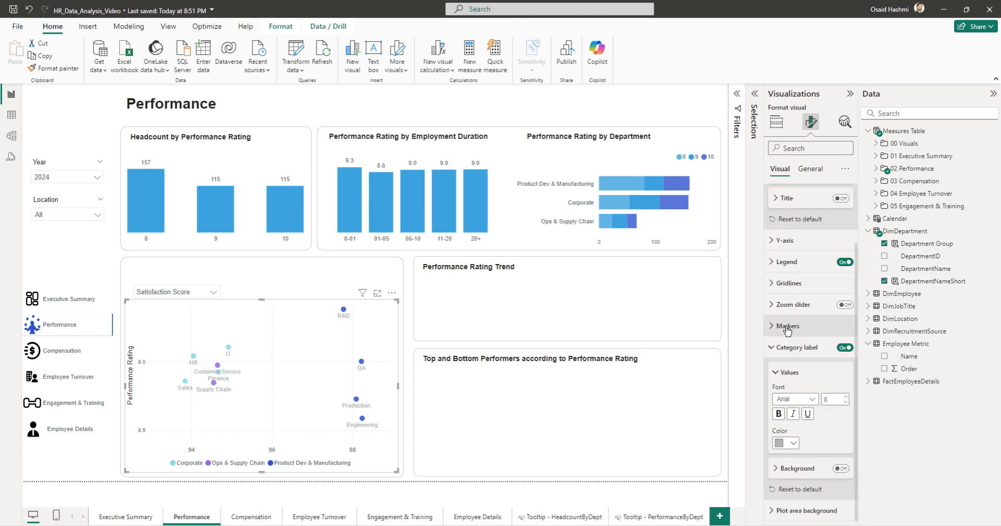
{"action": "left_click", "coordinate": [407, 391]}
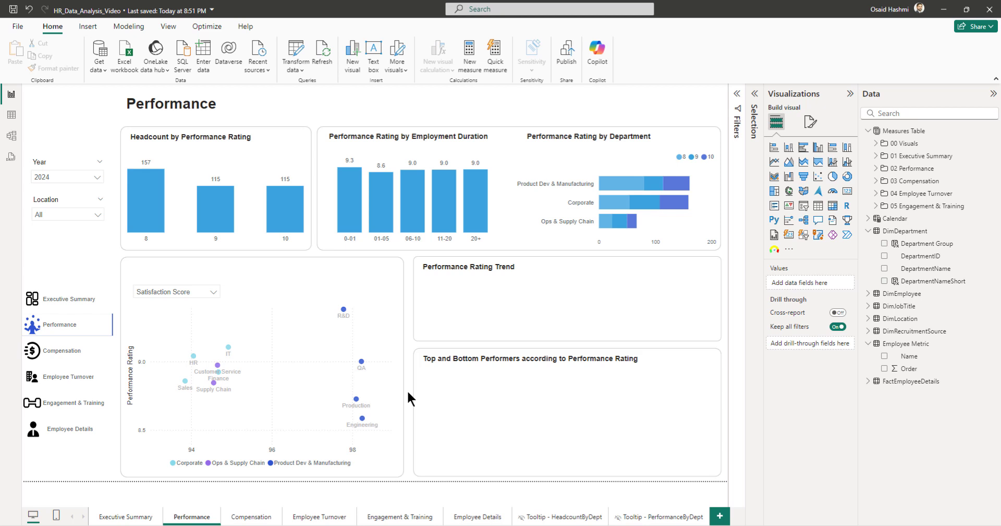
Step: Copy the Performance Rating Trend title text box and place the copy at the head of the scatter chart's card
{"action": "left_click", "coordinate": [464, 268]}
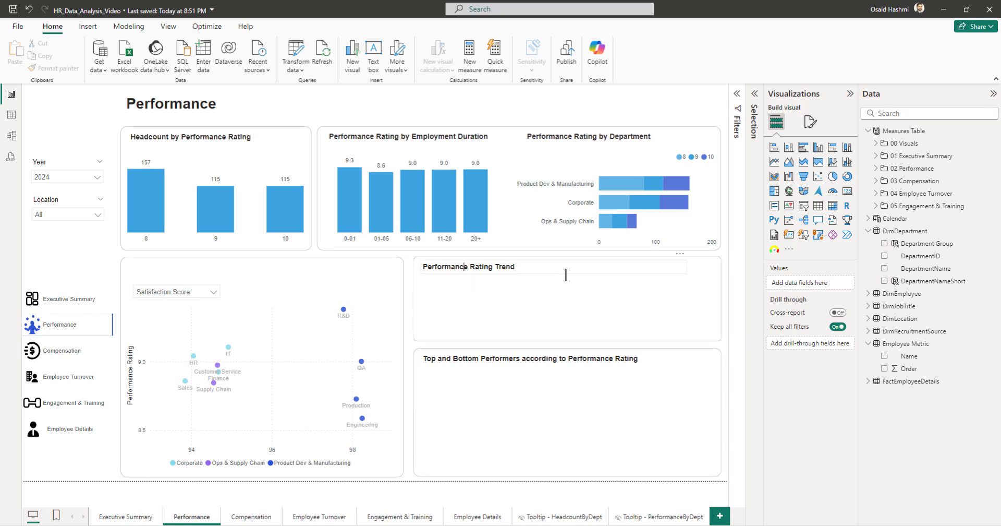
{"action": "left_click", "coordinate": [568, 270]}
{"action": "left_click", "coordinate": [566, 269]}
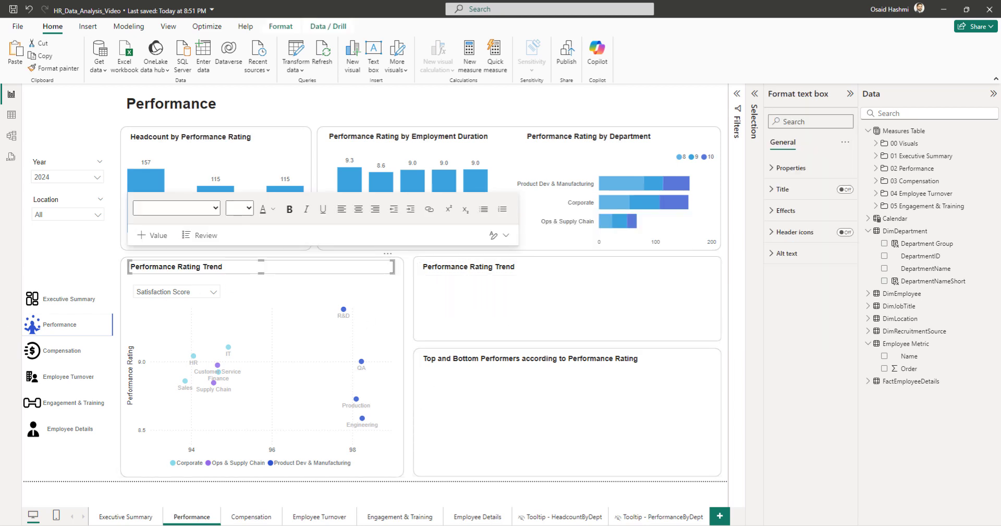
Step: Replace the copied title's text with "Relationship between Satisfaction Score and Performance Rating"
{"action": "left_click", "coordinate": [233, 267]}
{"action": "key", "text": "ctrl+a"}
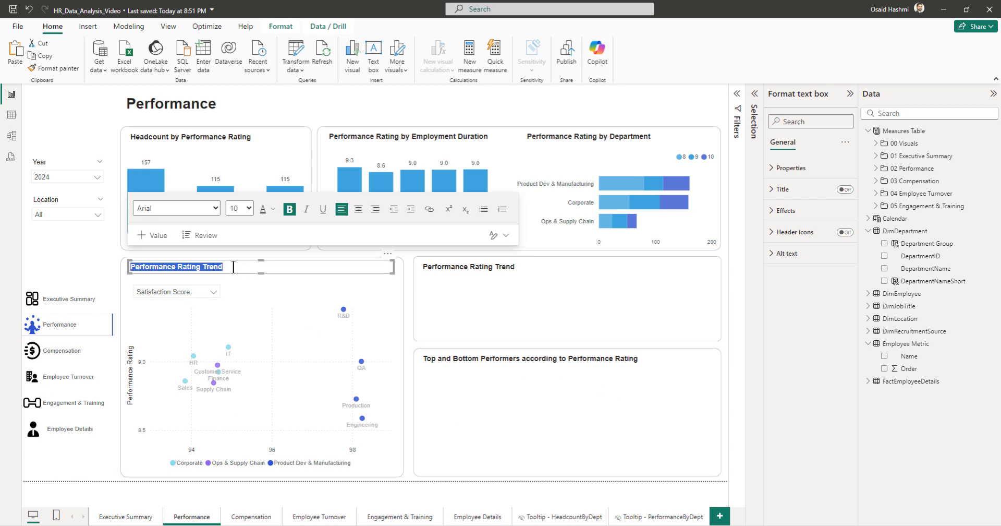
{"action": "type", "text": "Relationsh"}
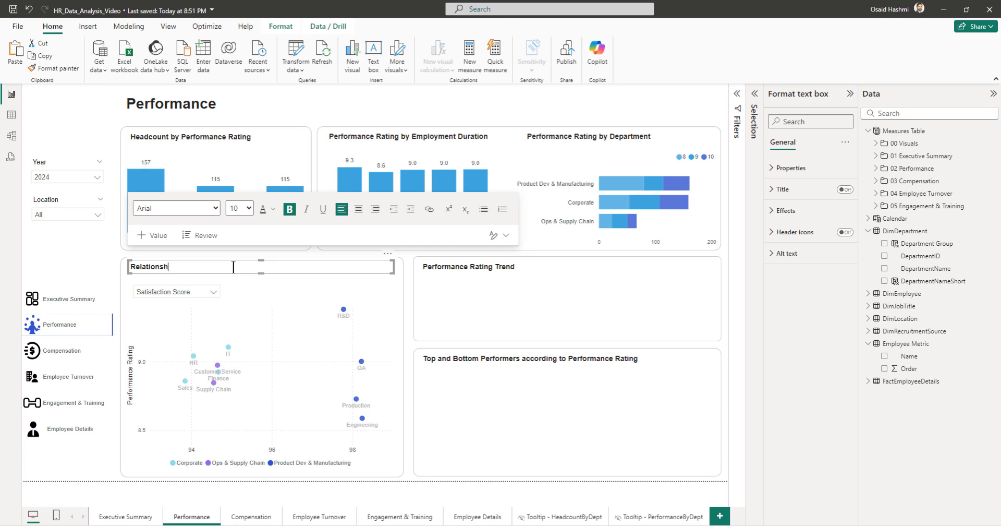
{"action": "type", "text": "ip between SAtisfaction Score and P"}
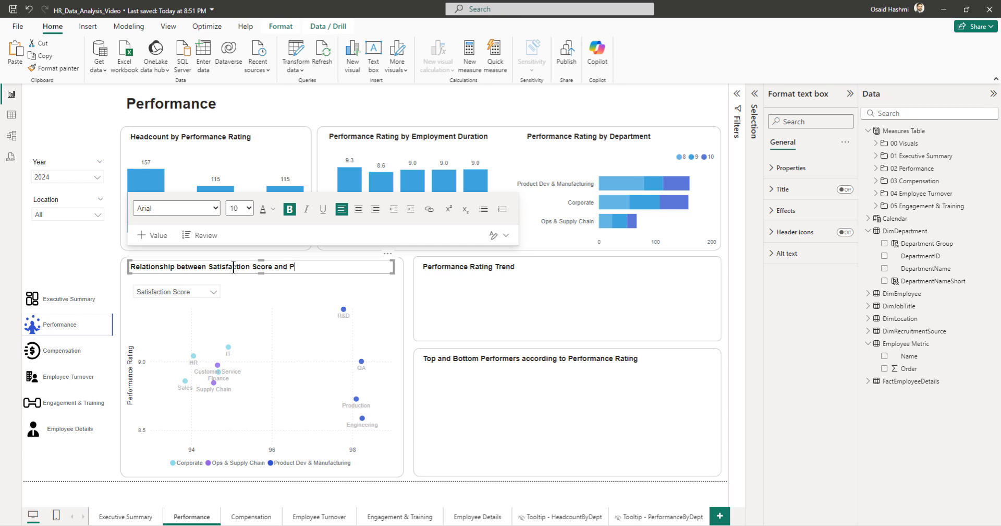
{"action": "type", "text": "erformance Rating"}
{"action": "left_click", "coordinate": [410, 287]}
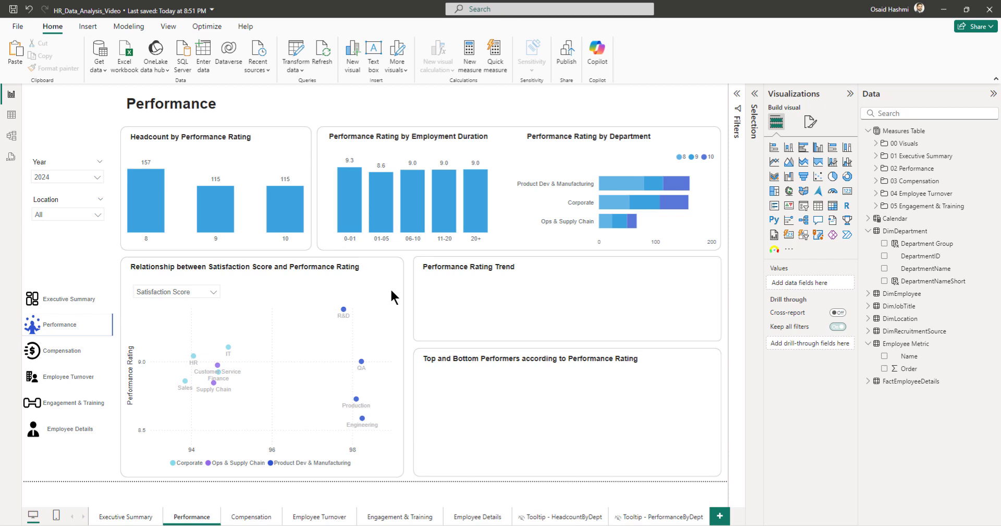
Step: Test the scatter chart title against the metric slicer by switching to Engagement Score and back to Satisfaction Score
{"action": "left_click", "coordinate": [222, 267]}
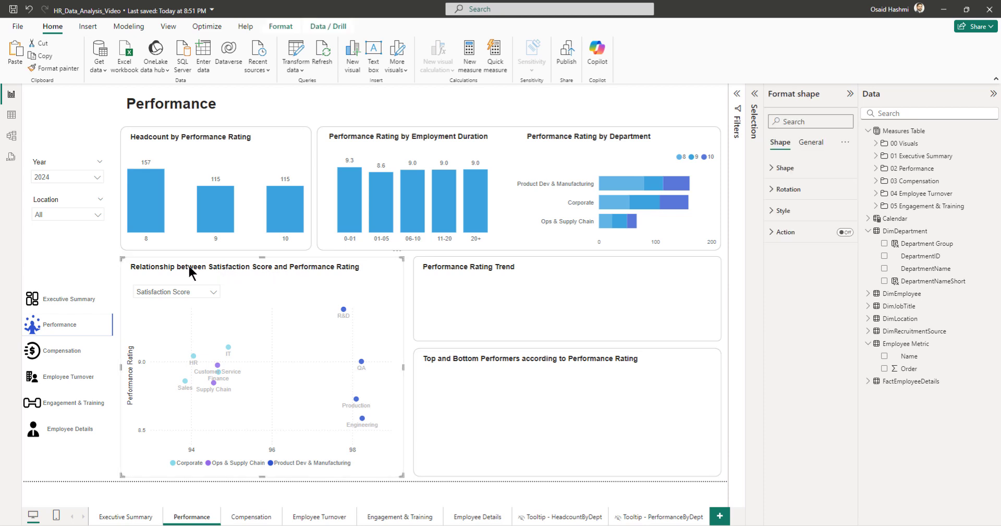
{"action": "left_click", "coordinate": [172, 291]}
{"action": "left_click", "coordinate": [151, 197]}
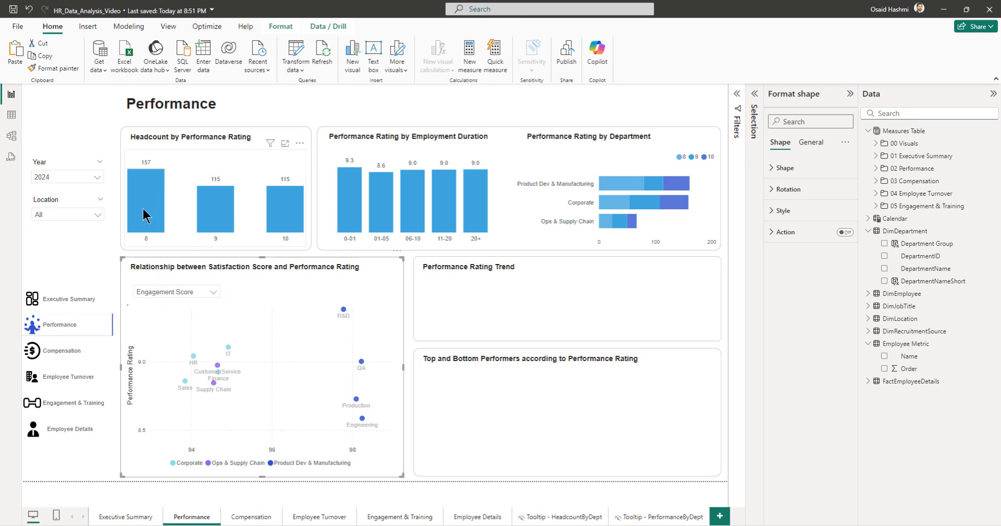
{"action": "left_click", "coordinate": [179, 290]}
{"action": "left_click", "coordinate": [163, 186]}
Step: Insert a dynamic value calculated from "employee metric name" after "Relationship between" in the scatter chart's title
{"action": "left_click", "coordinate": [868, 231]}
{"action": "left_click", "coordinate": [876, 168]}
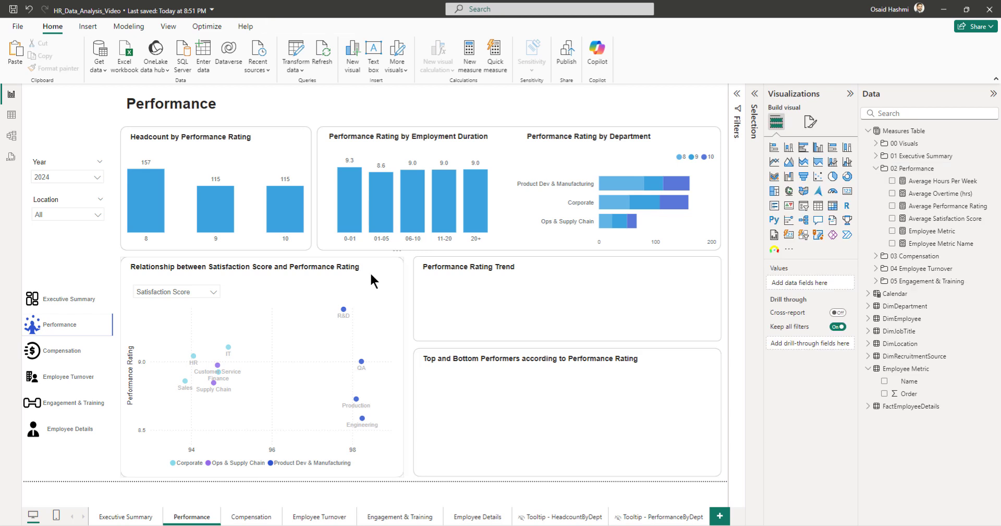
{"action": "left_click", "coordinate": [205, 267]}
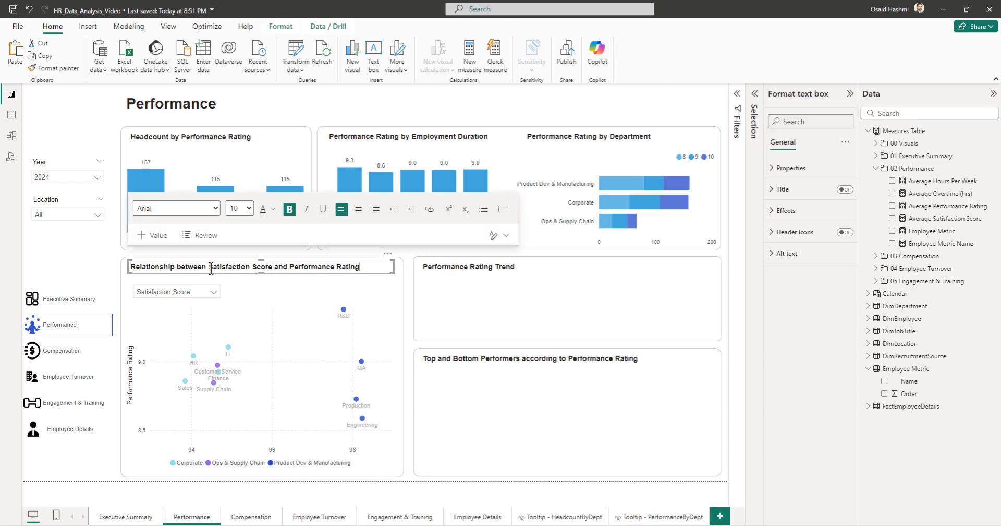
{"action": "left_click_drag", "start_coordinate": [210, 267], "coordinate": [272, 266]}
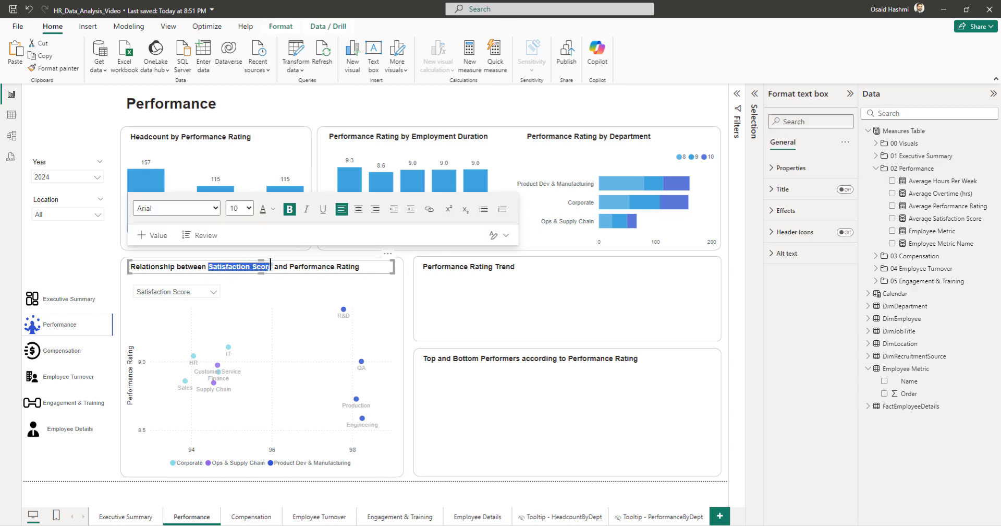
{"action": "left_click", "coordinate": [154, 235]}
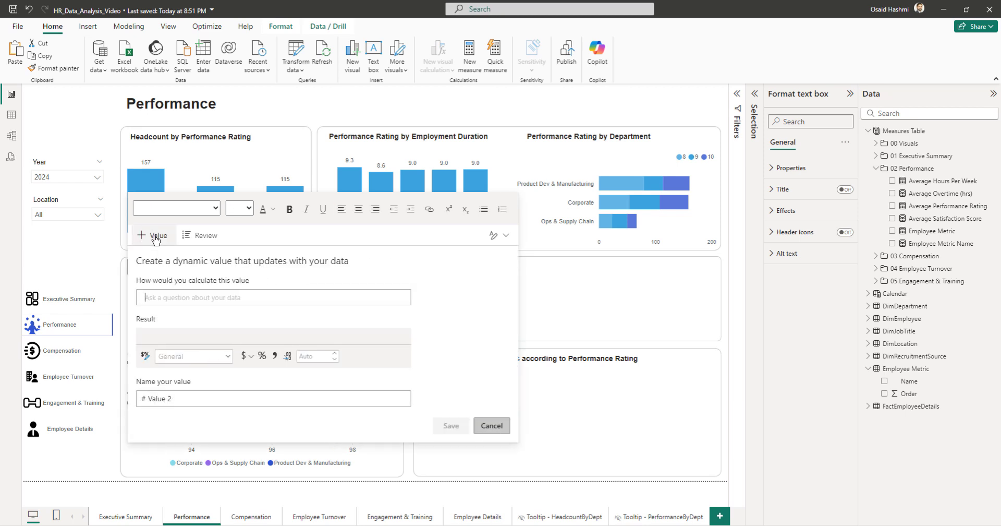
{"action": "left_click", "coordinate": [176, 349]}
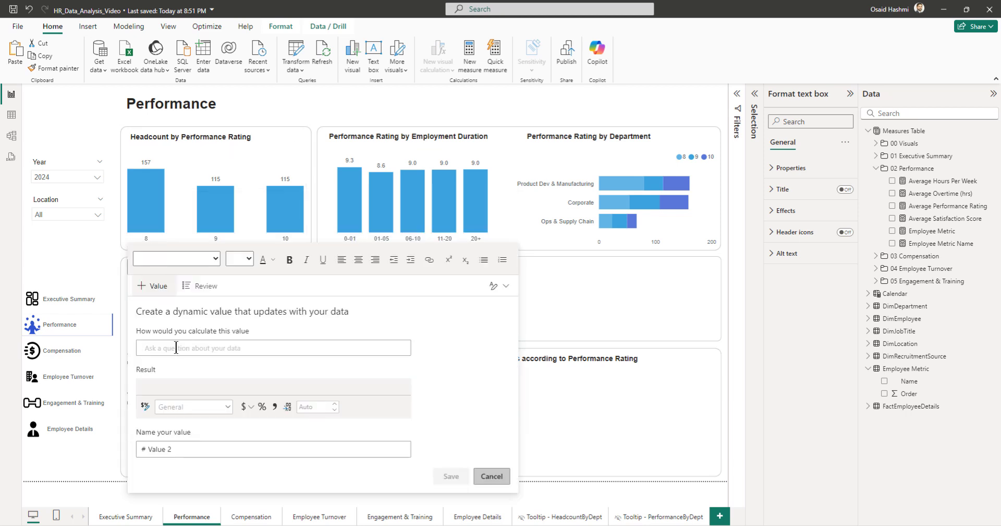
{"action": "type", "text": "emplo"}
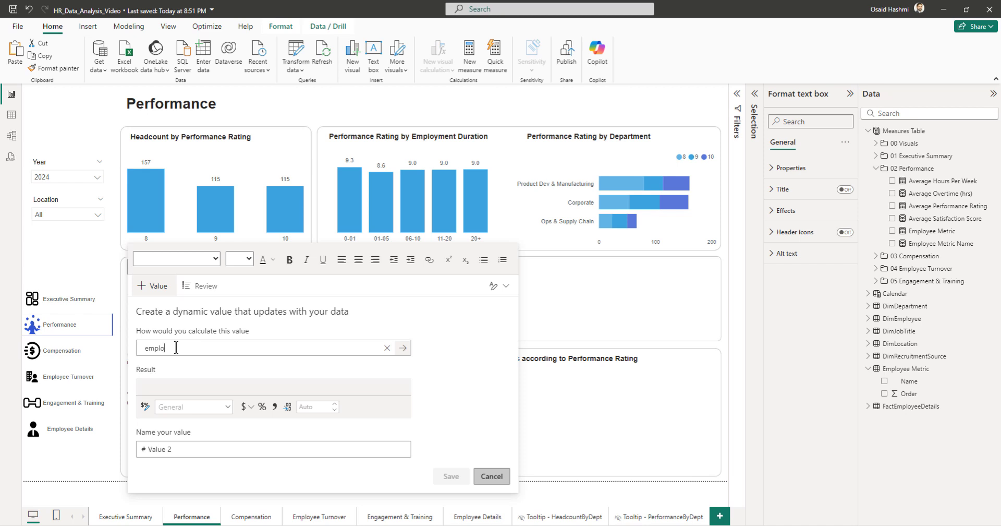
{"action": "type", "text": "yee metric name"}
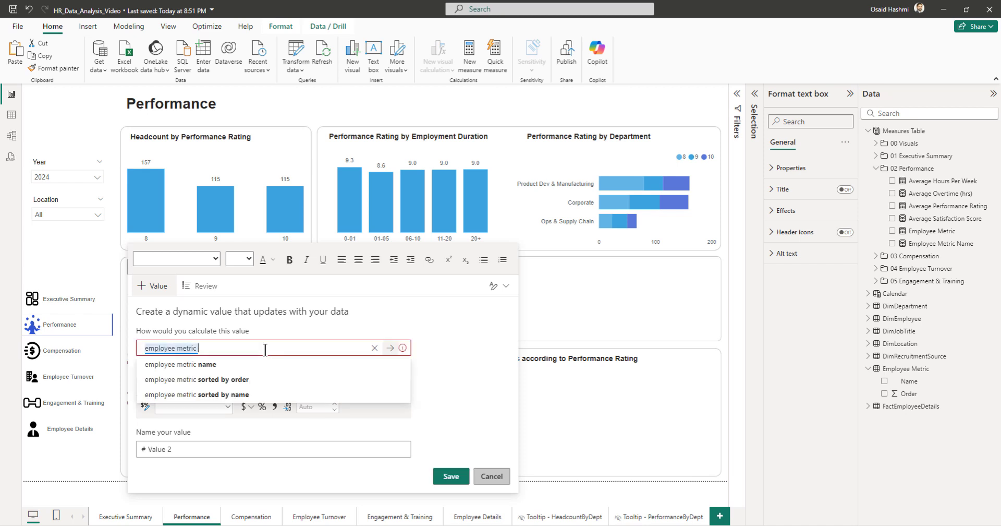
{"action": "left_click", "coordinate": [212, 365]}
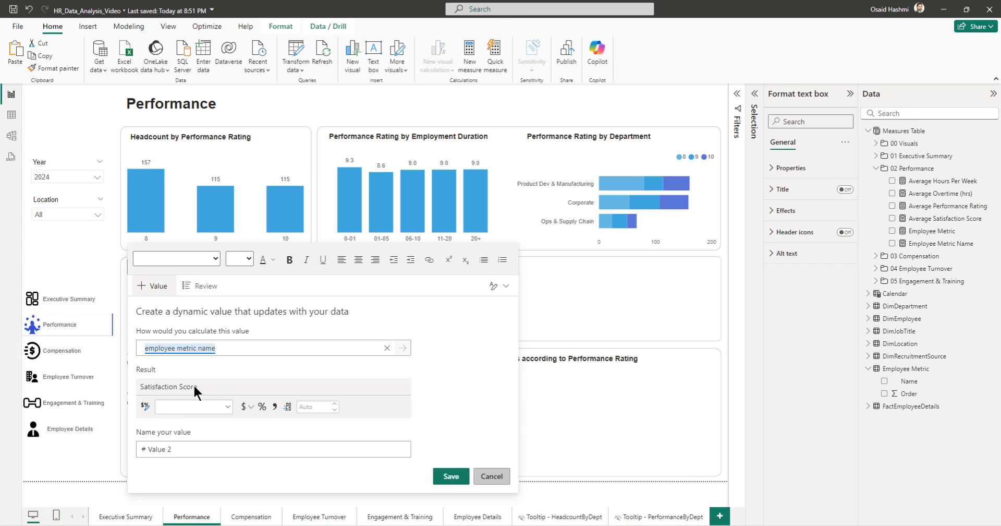
{"action": "left_click", "coordinate": [451, 476]}
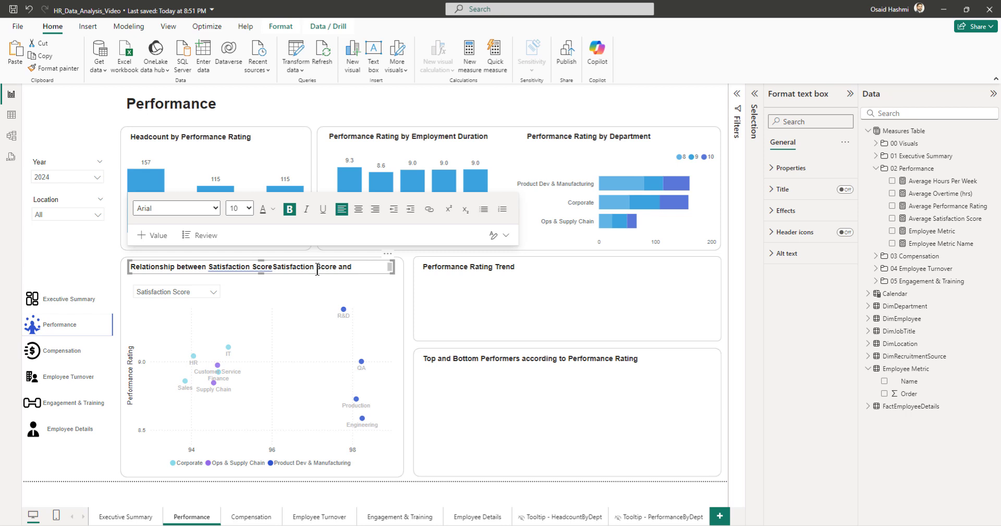
Step: Delete the leftover static words "Satisfaction Score" following the dynamic value in the scatter chart's title
{"action": "key", "text": "Delete"}
{"action": "key", "text": "Delete"}
{"action": "key", "text": "Delete"}
{"action": "key", "text": "Delete"}
{"action": "key", "text": "Delete"}
{"action": "key", "text": "Delete"}
{"action": "key", "text": "Delete"}
{"action": "key", "text": "Delete"}
{"action": "key", "text": "Delete"}
{"action": "key", "text": "Delete"}
{"action": "key", "text": "Delete"}
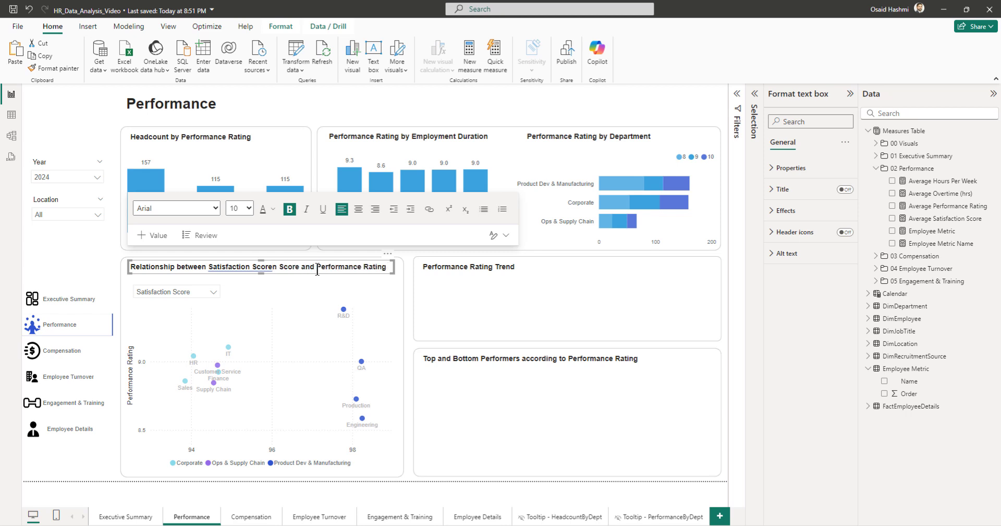
{"action": "key", "text": "Delete"}
{"action": "key", "text": "Delete"}
{"action": "key", "text": "Delete"}
{"action": "key", "text": "Delete"}
{"action": "key", "text": "Delete"}
{"action": "key", "text": "Delete"}
{"action": "key", "text": "Delete"}
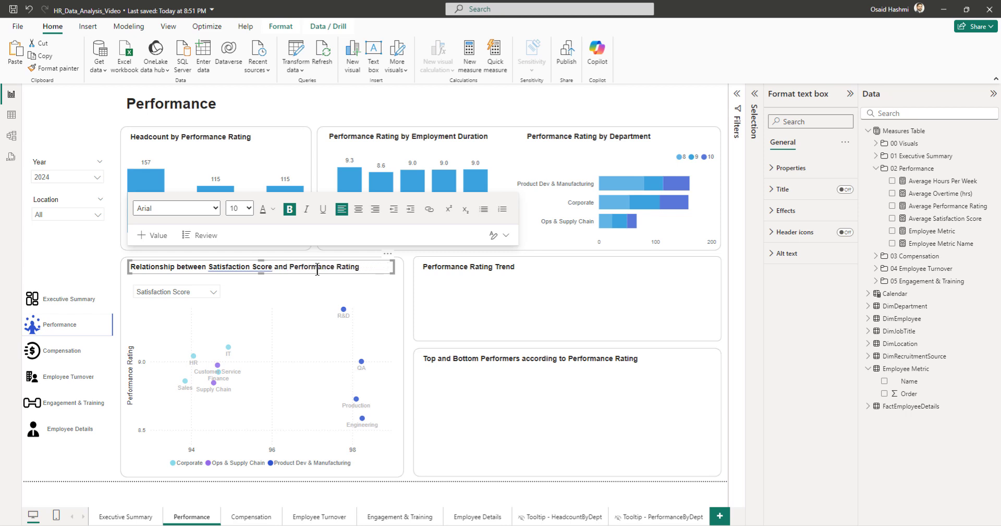
{"action": "left_click", "coordinate": [397, 277]}
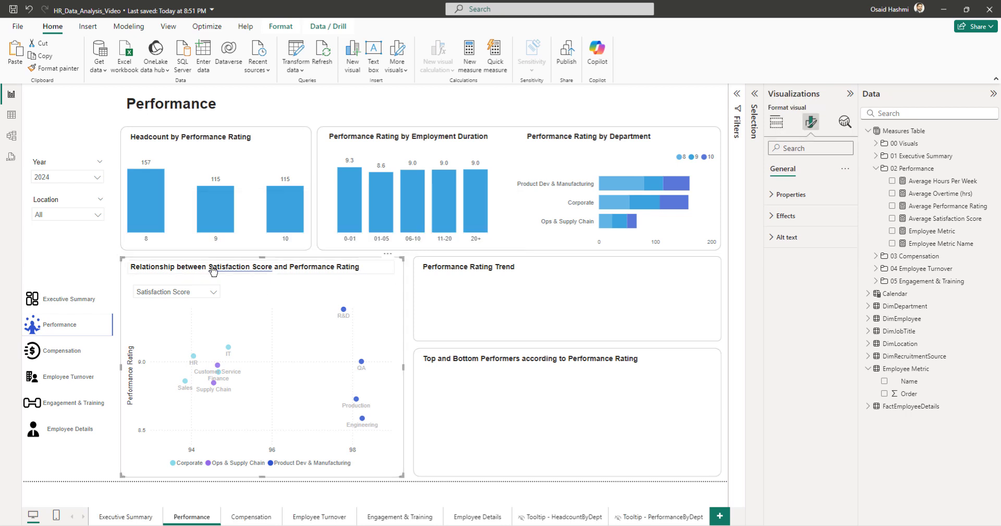
Step: Test the dynamic title by switching the metric slicer to Engagement Score and finally to Hours/Week
{"action": "left_click", "coordinate": [167, 293]}
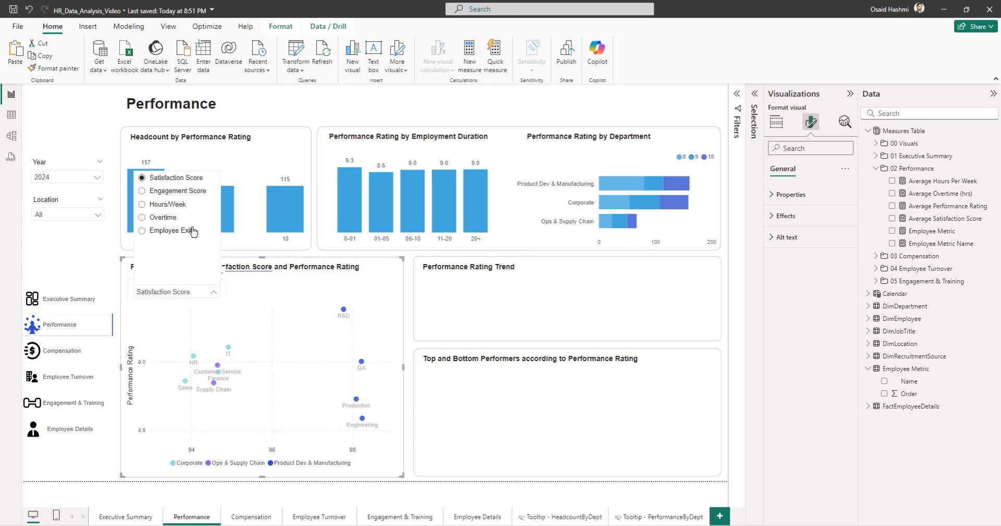
{"action": "left_click", "coordinate": [172, 191]}
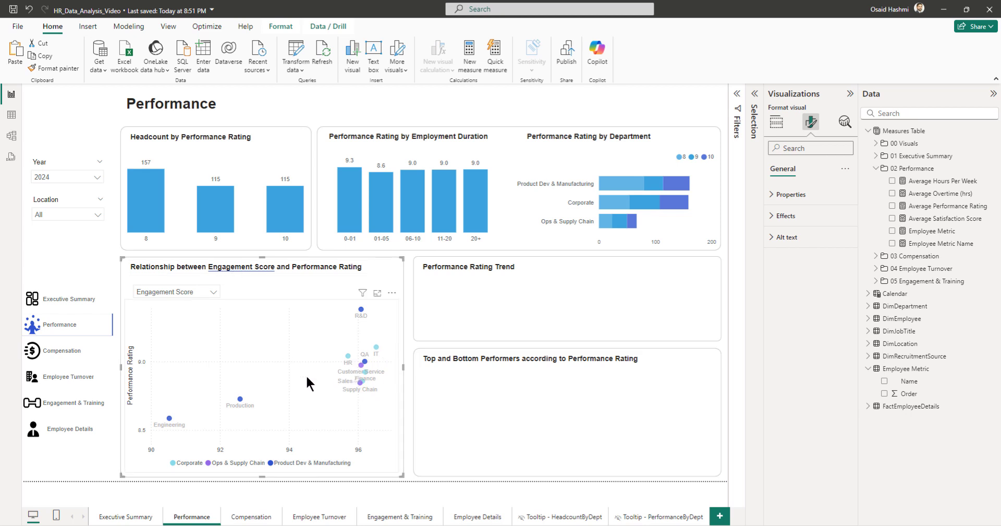
{"action": "left_click", "coordinate": [180, 291]}
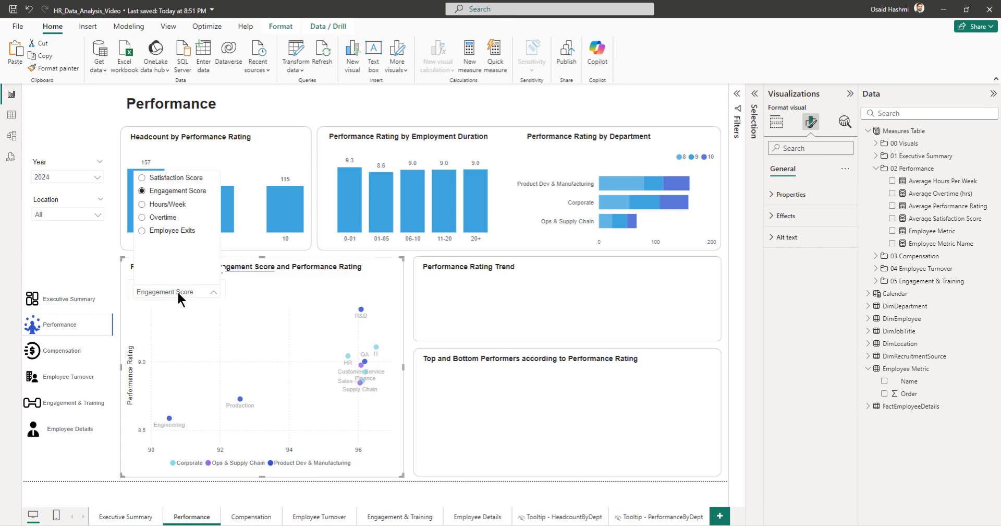
{"action": "left_click", "coordinate": [156, 203]}
{"action": "left_click", "coordinate": [406, 331]}
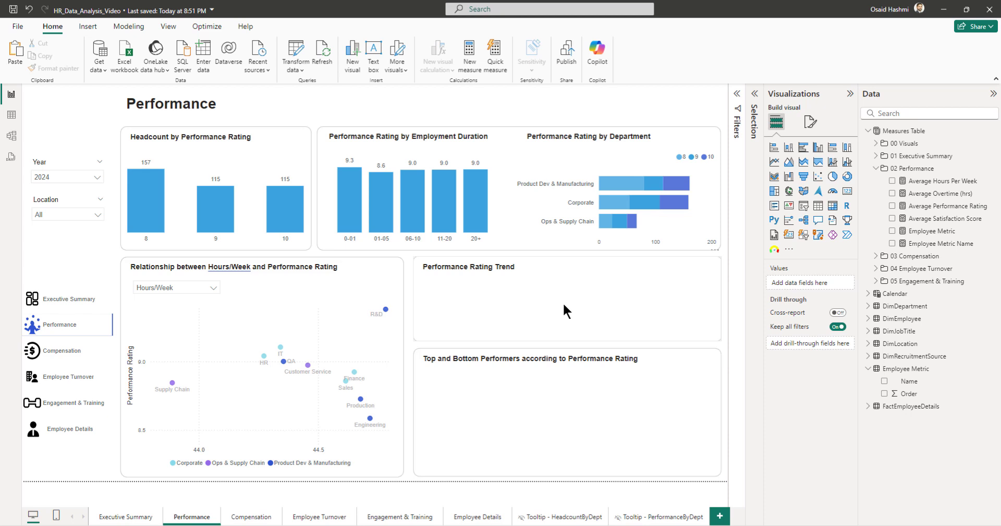
Step: Add a line chart and resize it to fit inside the Performance Rating Trend card below its title
{"action": "left_click", "coordinate": [775, 163]}
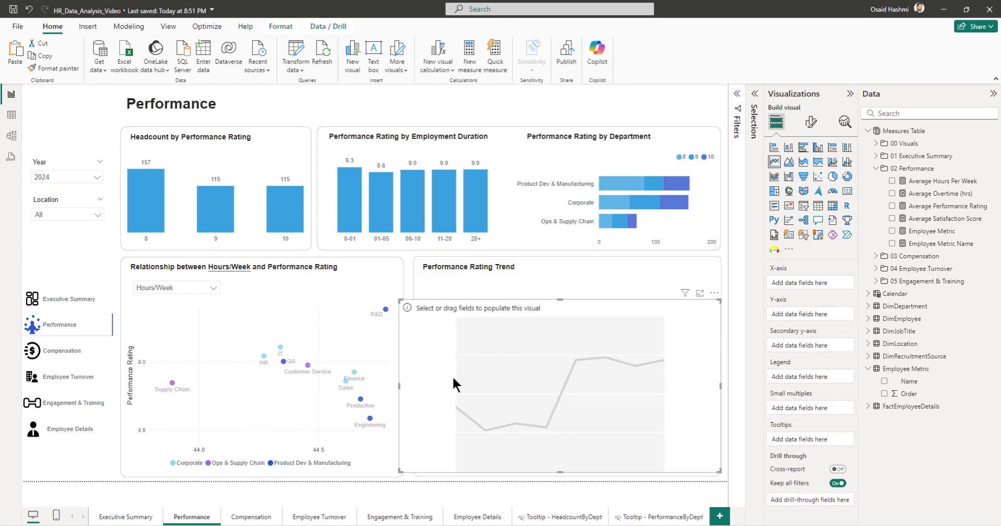
{"action": "left_click_drag", "start_coordinate": [399, 385], "coordinate": [417, 383]}
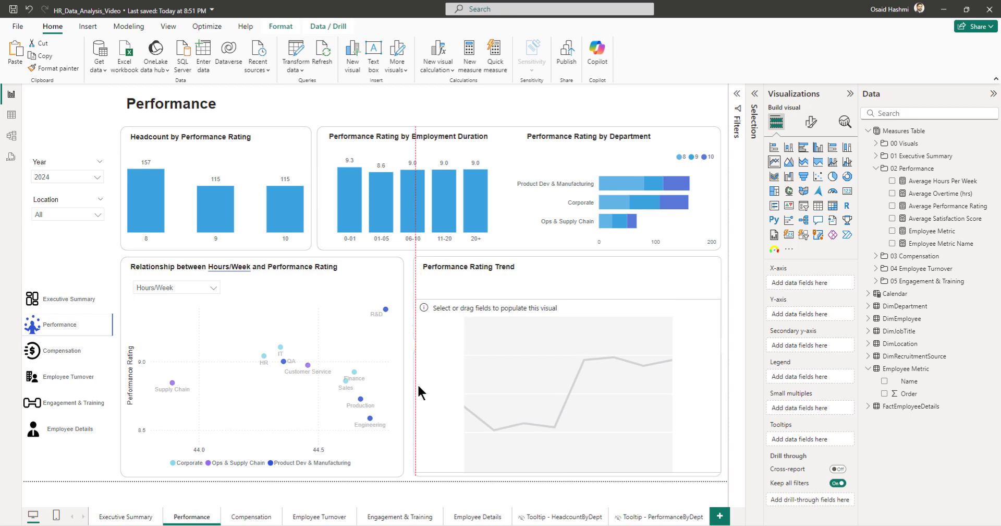
{"action": "left_click_drag", "start_coordinate": [720, 386], "coordinate": [715, 384]}
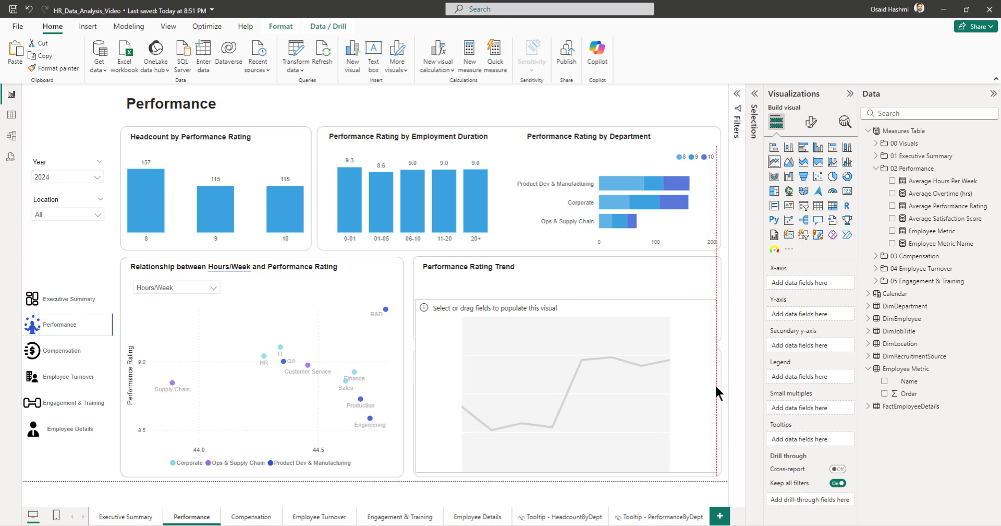
{"action": "key", "text": "Right"}
{"action": "key", "text": "Right"}
{"action": "key", "text": "Right"}
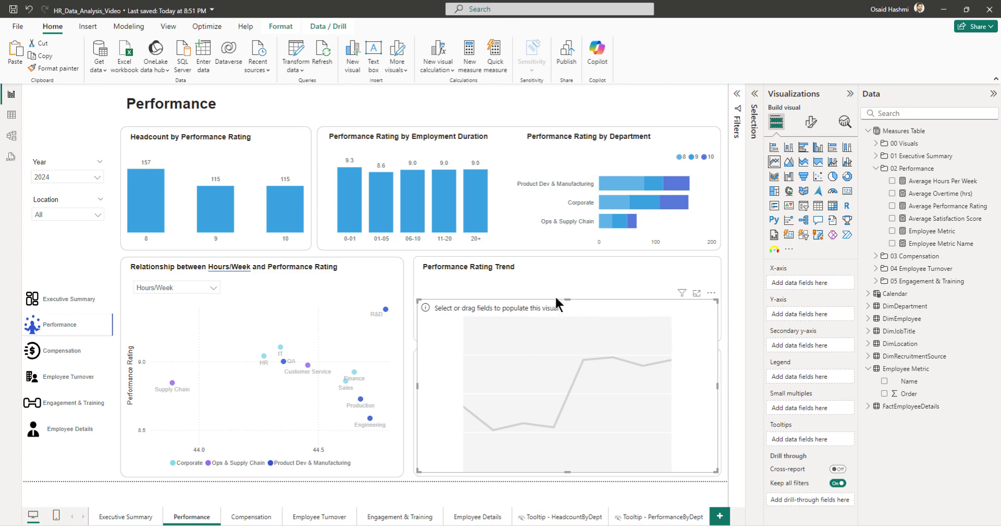
{"action": "left_click_drag", "start_coordinate": [557, 299], "coordinate": [556, 280]}
{"action": "left_click_drag", "start_coordinate": [566, 447], "coordinate": [575, 334]}
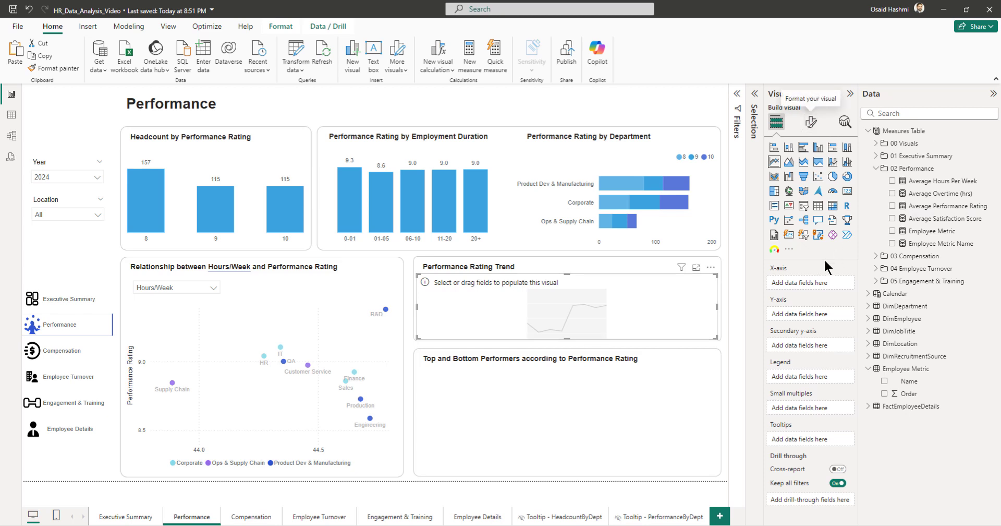
Step: Plot Average Performance Rating on the line chart's Y-axis against the Calendar table's Year on its X-axis
{"action": "left_click", "coordinate": [881, 169]}
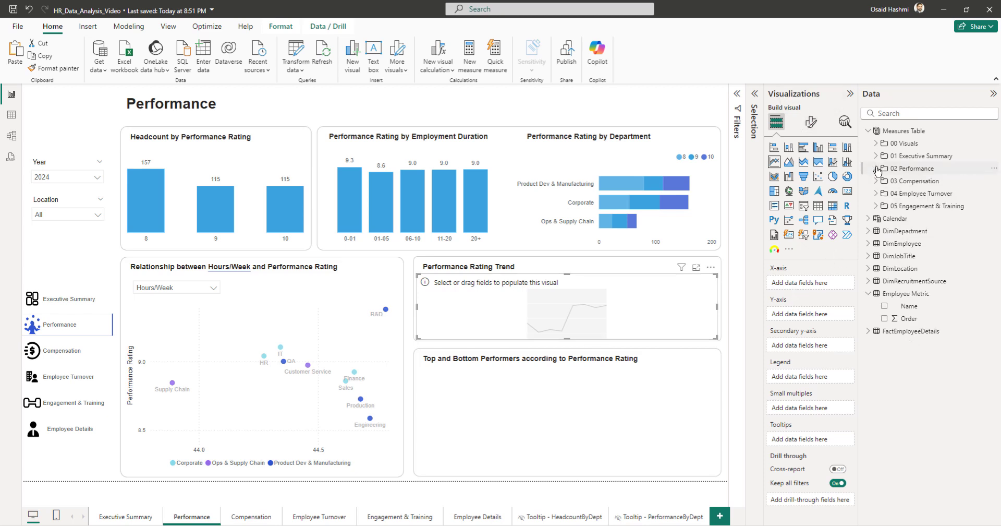
{"action": "left_click", "coordinate": [868, 218]}
{"action": "left_click_drag", "start_coordinate": [910, 319], "coordinate": [787, 285]}
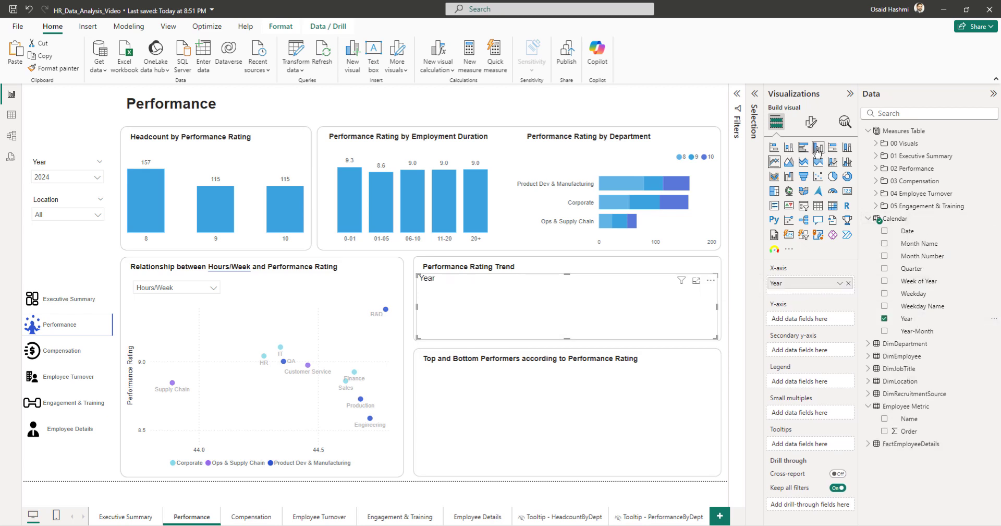
{"action": "left_click", "coordinate": [868, 219]}
{"action": "left_click", "coordinate": [876, 170]}
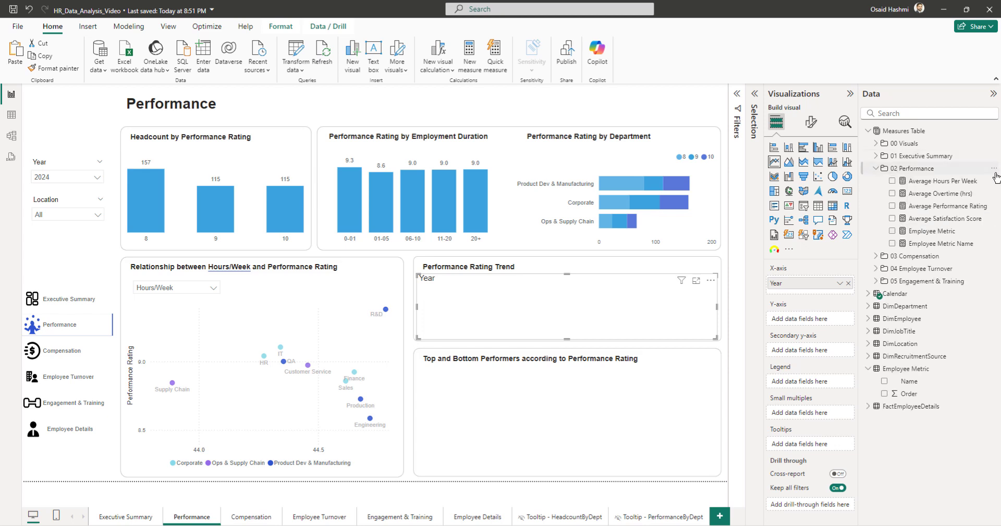
{"action": "left_click_drag", "start_coordinate": [950, 210], "coordinate": [810, 318]}
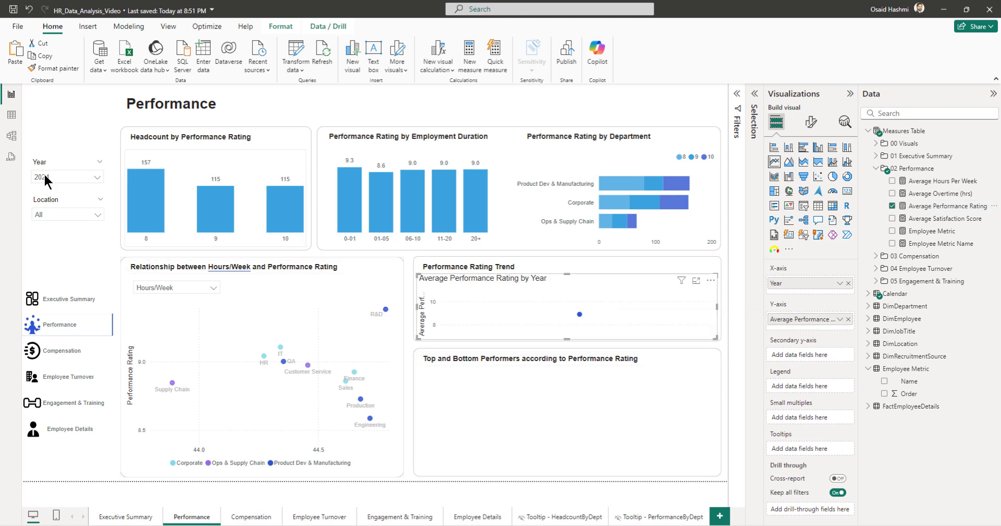
Step: Set the Year slicer's interaction with the Performance Rating Trend line chart to None
{"action": "left_click", "coordinate": [65, 165]}
{"action": "left_click", "coordinate": [271, 30]}
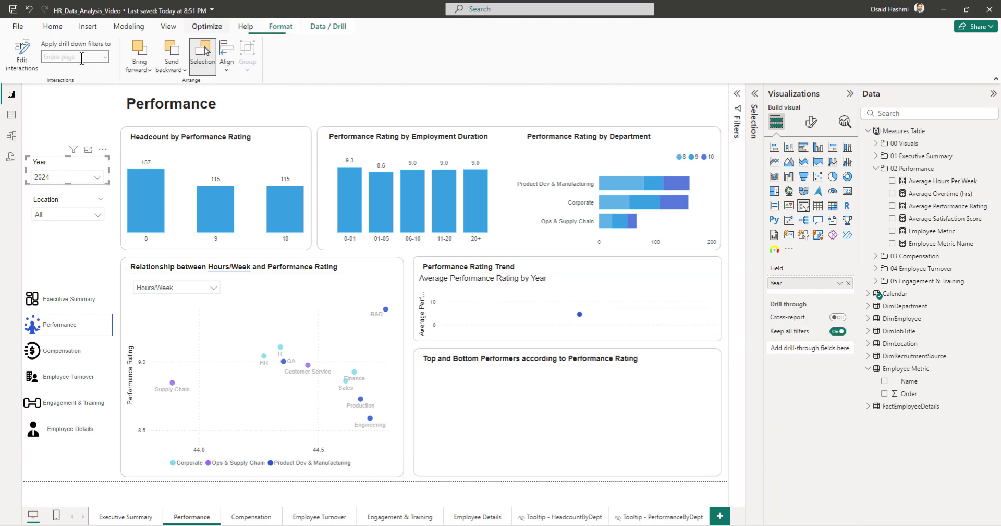
{"action": "left_click", "coordinate": [25, 55]}
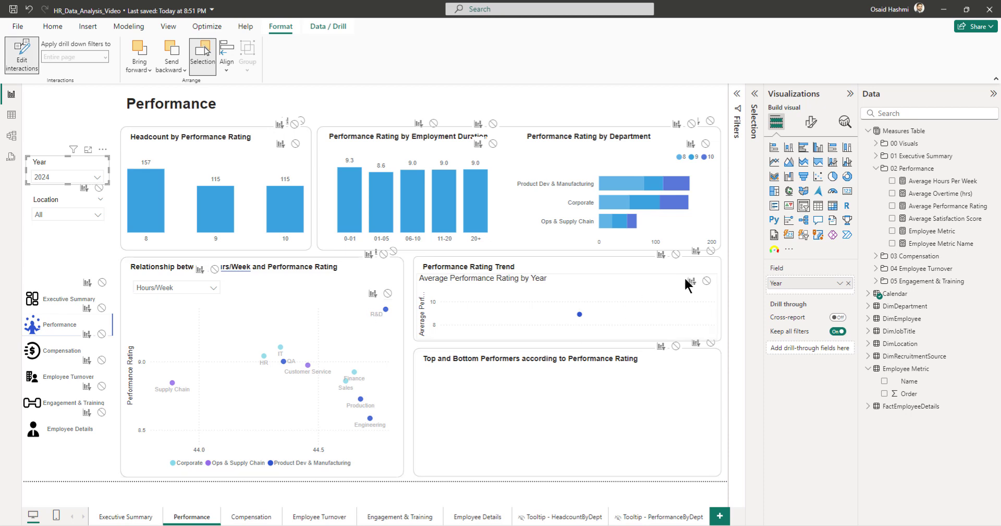
{"action": "left_click", "coordinate": [707, 282]}
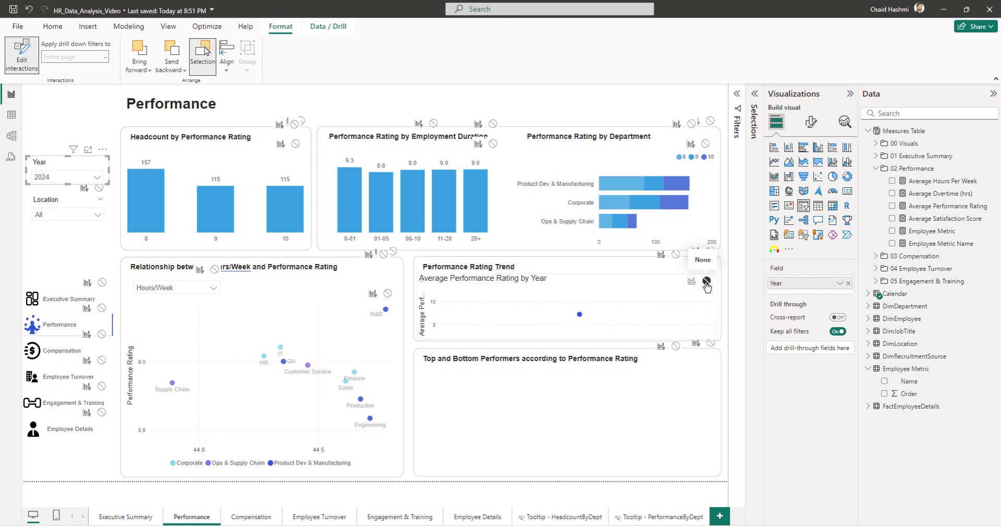
{"action": "left_click", "coordinate": [21, 63]}
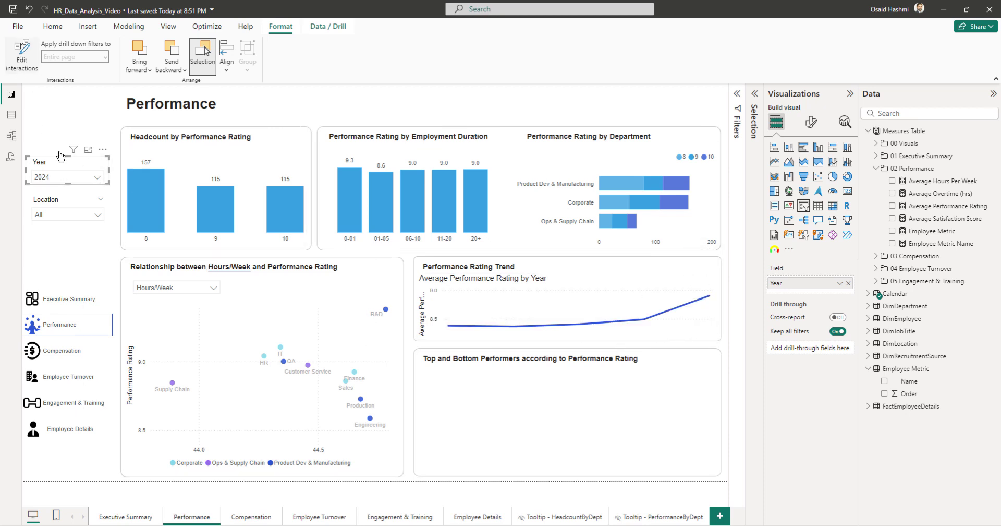
Step: Turn off the built-in title of the Performance Rating Trend line chart
{"action": "left_click", "coordinate": [573, 289]}
{"action": "left_click", "coordinate": [811, 122]}
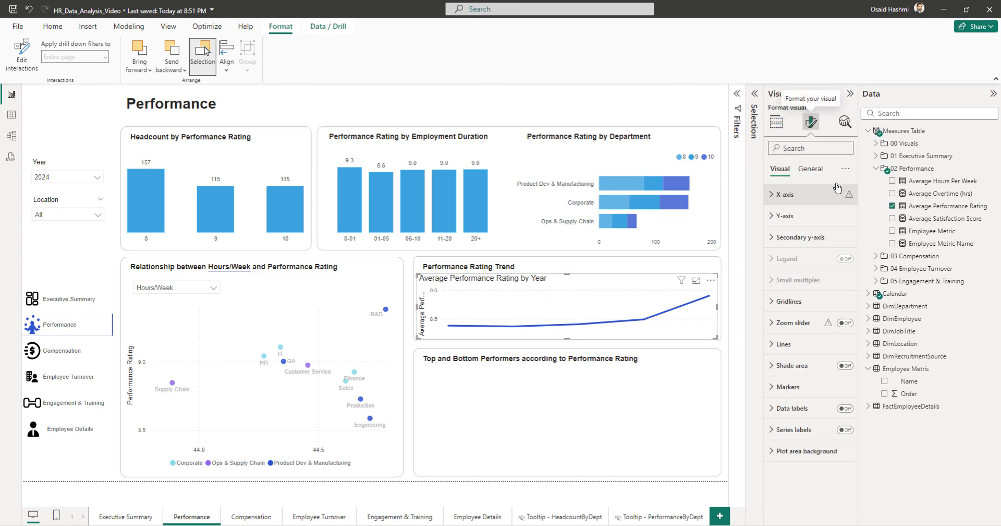
{"action": "left_click", "coordinate": [810, 169]}
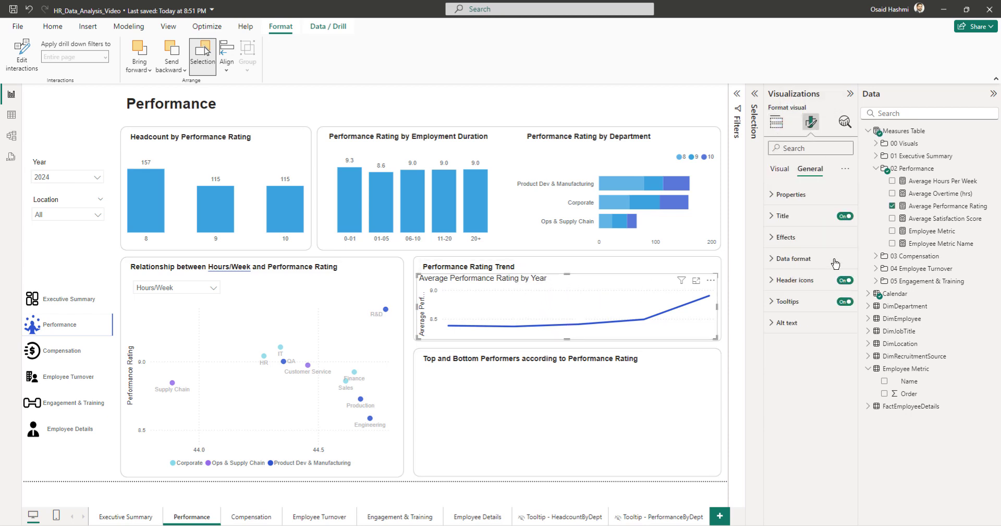
{"action": "left_click", "coordinate": [845, 216]}
Step: Turn off the Y-axis title of the Performance Rating Trend line chart
{"action": "left_click", "coordinate": [780, 169]}
{"action": "left_click", "coordinate": [785, 215]}
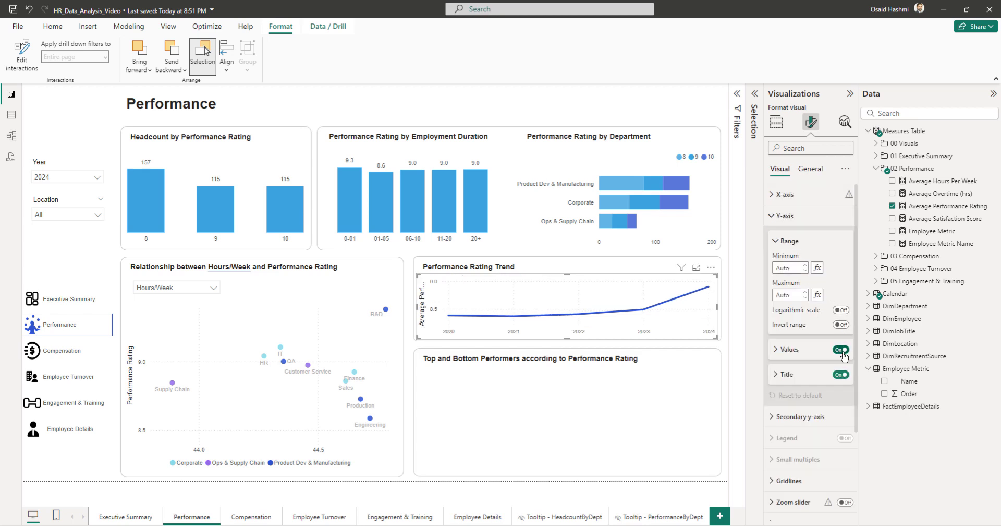
{"action": "left_click", "coordinate": [842, 375]}
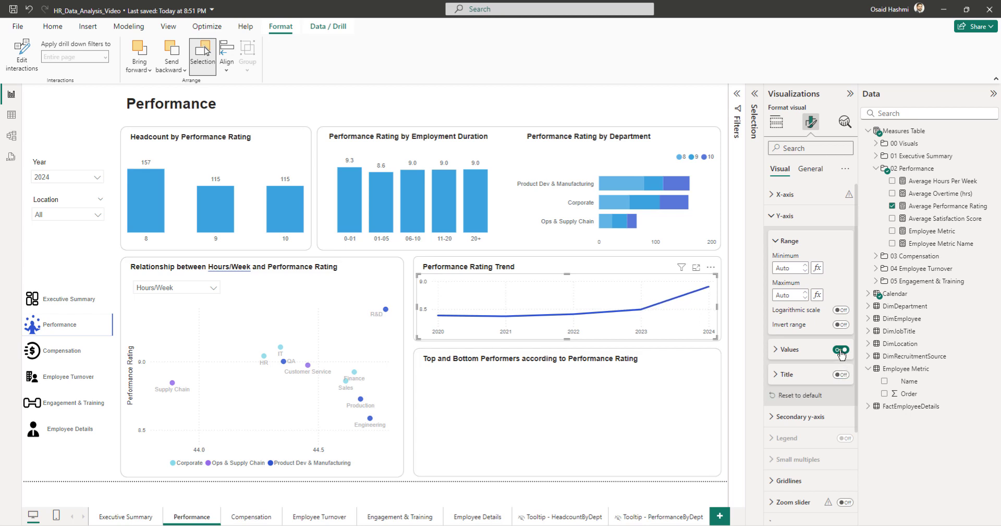
Step: Hide the Y-axis values and the gridlines of the Performance Rating Trend line chart
{"action": "left_click", "coordinate": [840, 350]}
{"action": "left_click", "coordinate": [826, 394]}
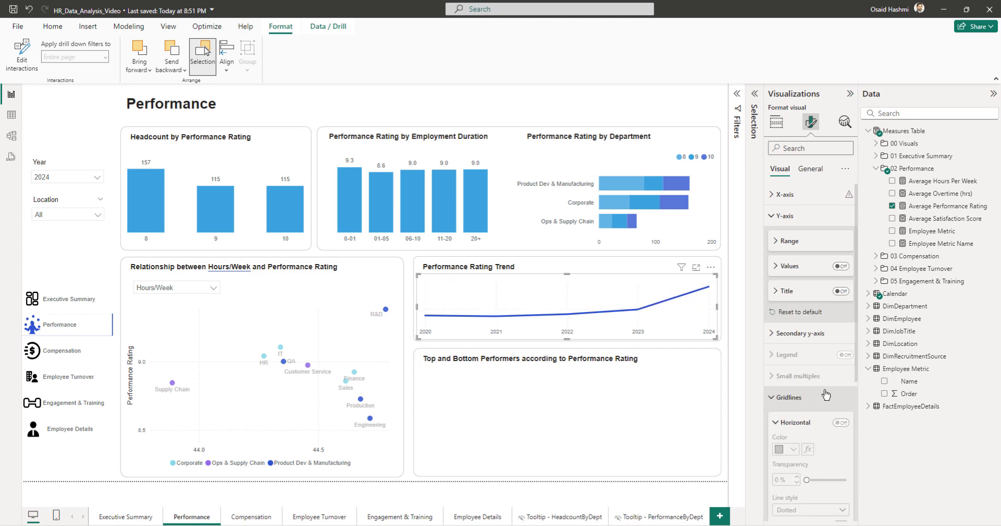
{"action": "scroll", "coordinate": [826, 395], "scroll_direction": "down", "scroll_amount": 4}
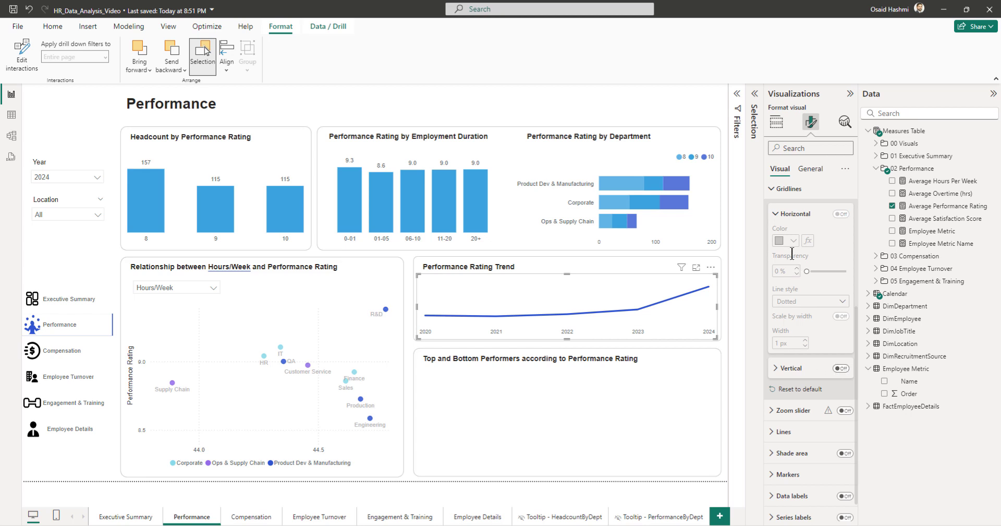
{"action": "scroll", "coordinate": [811, 301], "scroll_direction": "up", "scroll_amount": 2}
{"action": "left_click", "coordinate": [789, 299]}
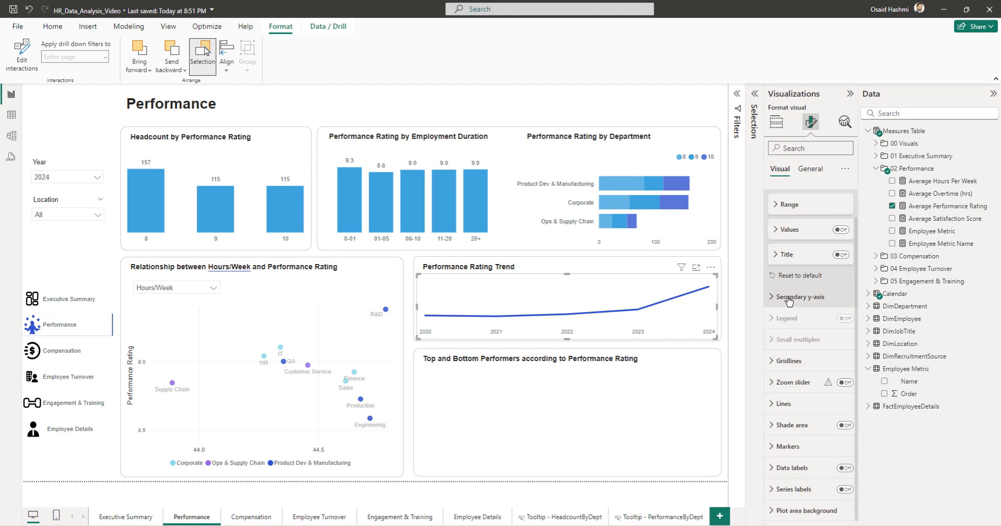
Step: Turn on data labels for the Performance Rating Trend line chart and set their value font size to 8
{"action": "left_click", "coordinate": [845, 468]}
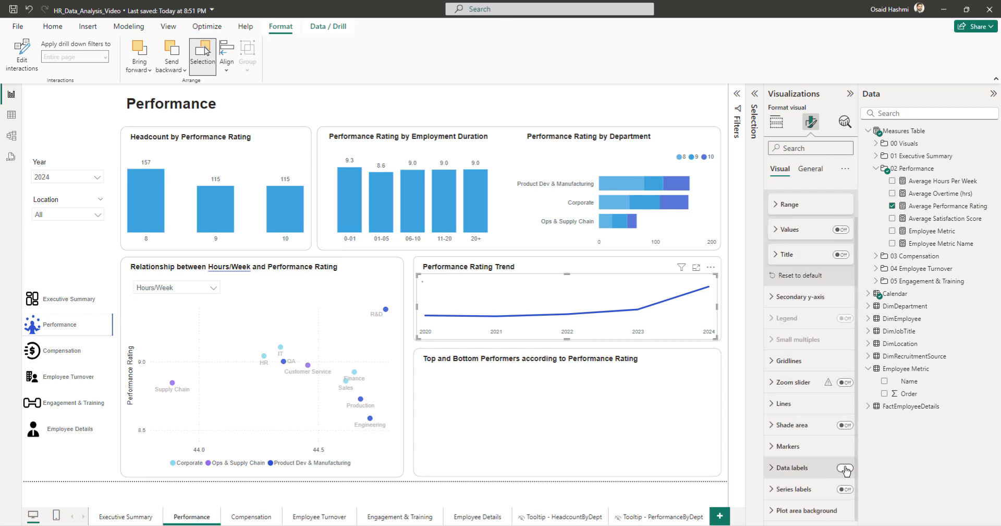
{"action": "left_click", "coordinate": [790, 468]}
{"action": "scroll", "coordinate": [825, 405], "scroll_direction": "down", "scroll_amount": 4}
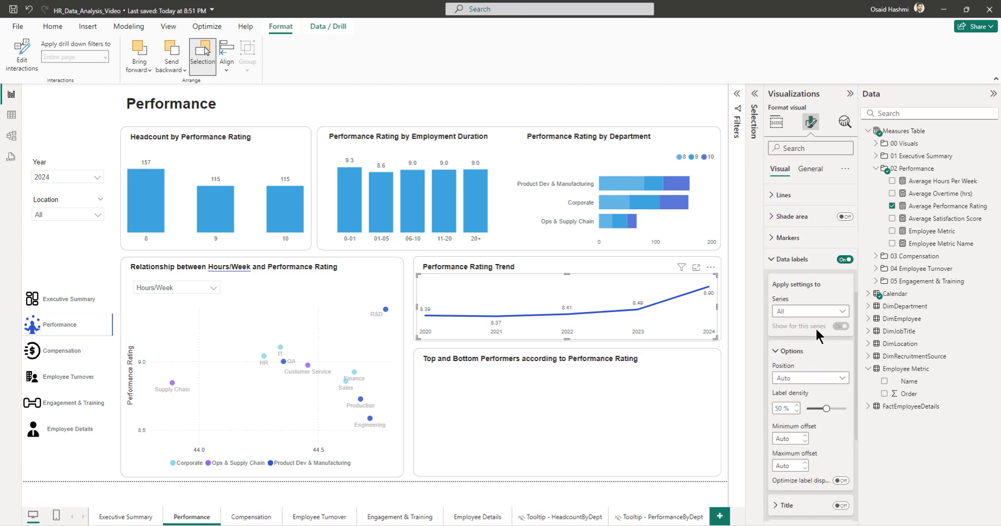
{"action": "scroll", "coordinate": [816, 327], "scroll_direction": "down", "scroll_amount": 3}
{"action": "left_click", "coordinate": [793, 374]}
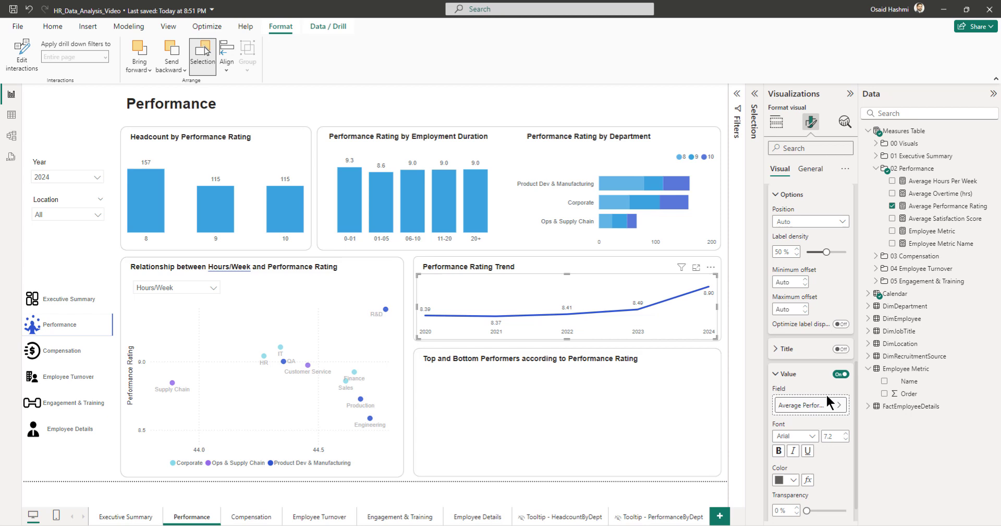
{"action": "double_click", "coordinate": [829, 436]}
{"action": "type", "text": "8"}
{"action": "key", "text": "Return"}
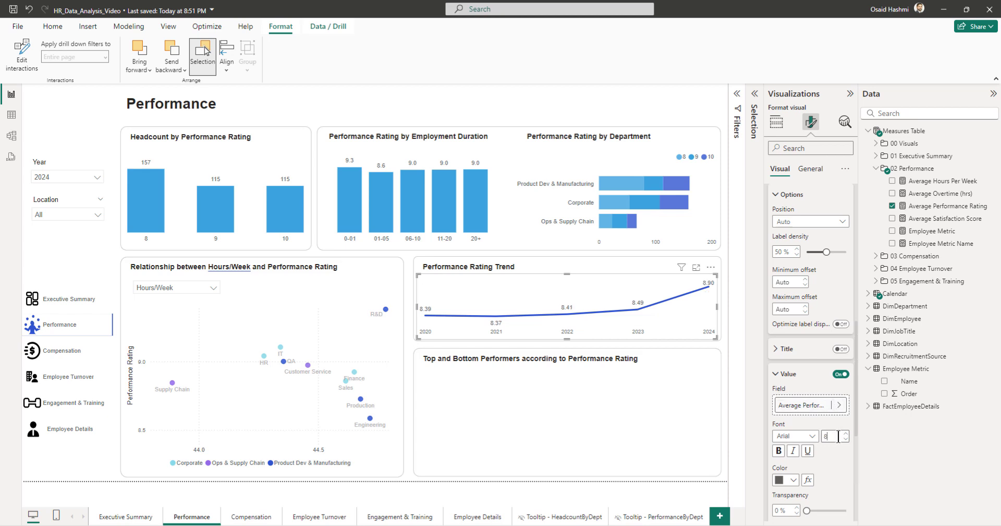
Step: Set the trend chart's data label values to 1 decimal place
{"action": "scroll", "coordinate": [820, 460], "scroll_direction": "down", "scroll_amount": 4}
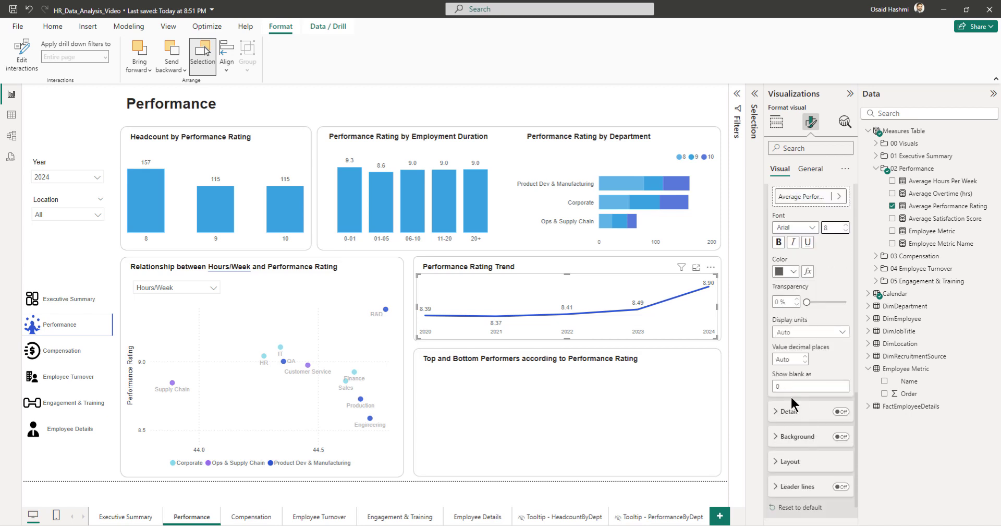
{"action": "left_click", "coordinate": [794, 360]}
{"action": "key", "text": "Return"}
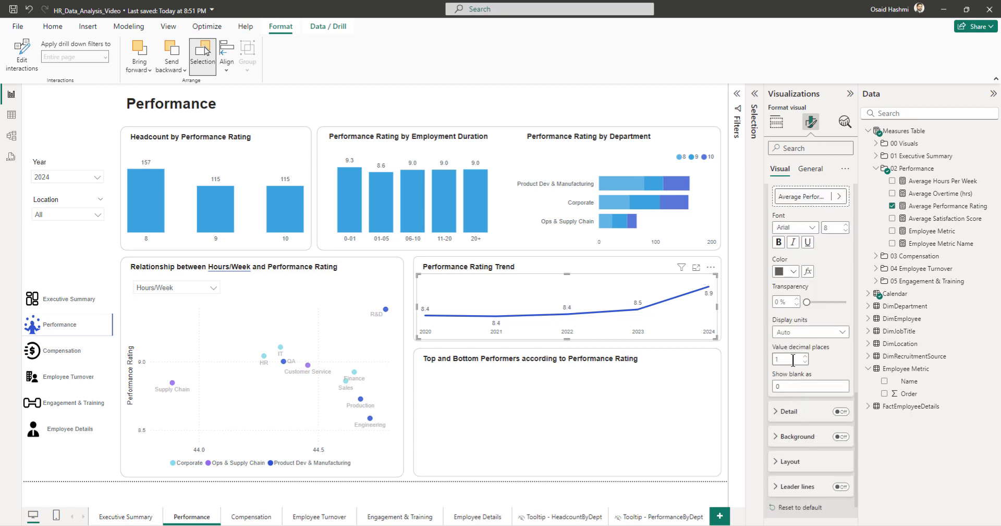
{"action": "left_click", "coordinate": [727, 296]}
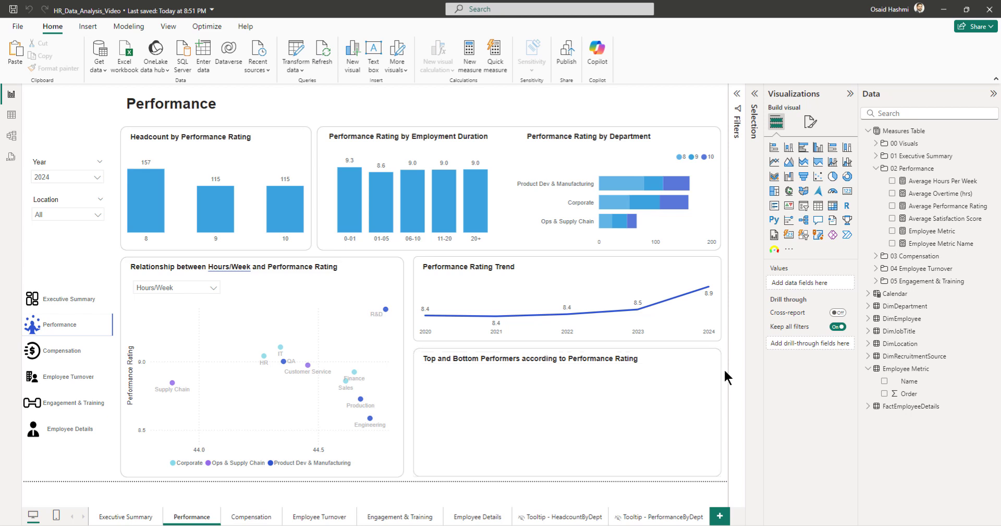
Step: Add a table visual in the Top and Bottom Performers card with EmployeeID and FullName from DimEmployee
{"action": "left_click", "coordinate": [818, 206]}
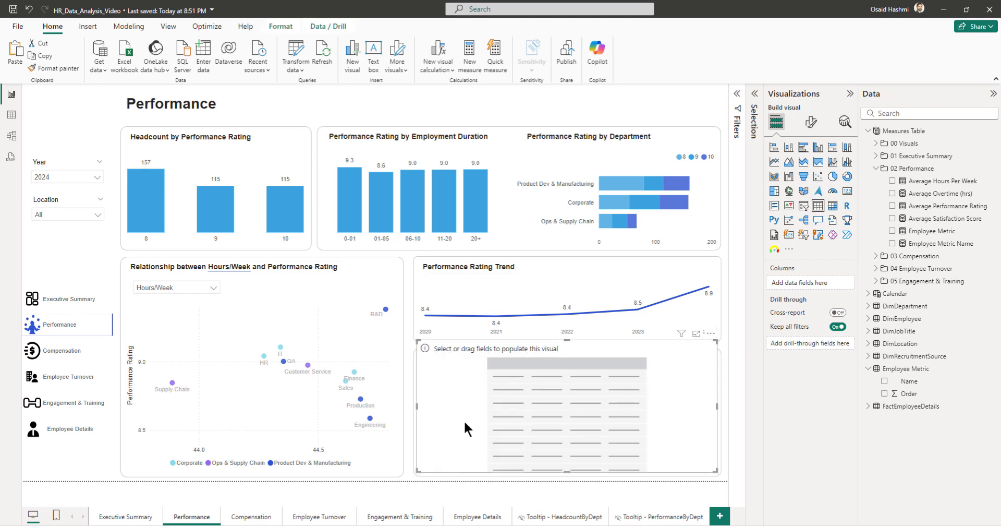
{"action": "left_click", "coordinate": [879, 169]}
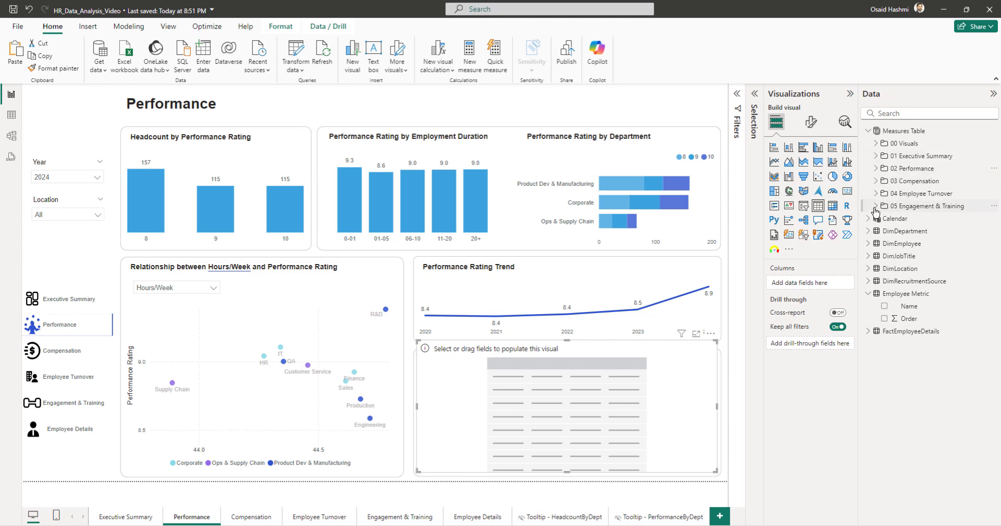
{"action": "left_click", "coordinate": [868, 243]}
{"action": "left_click", "coordinate": [884, 330]}
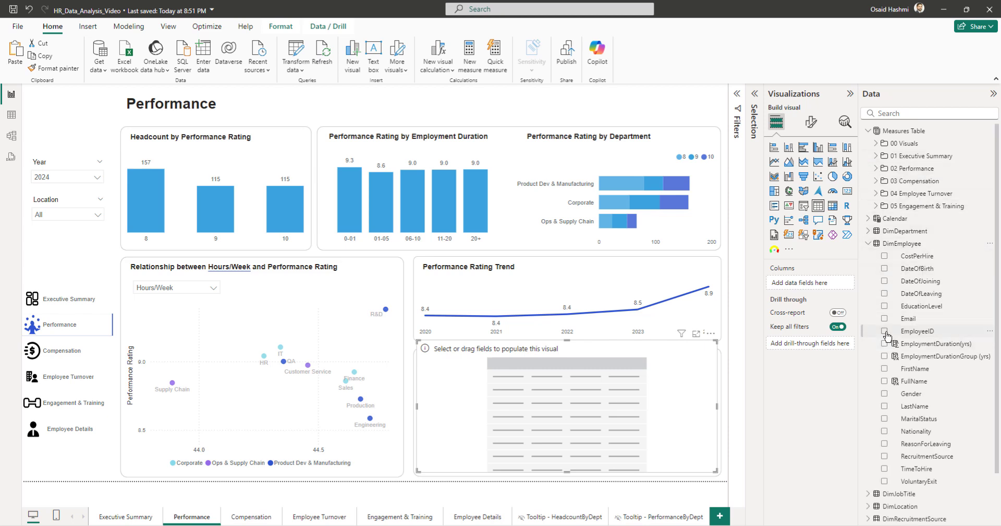
{"action": "left_click", "coordinate": [885, 381]}
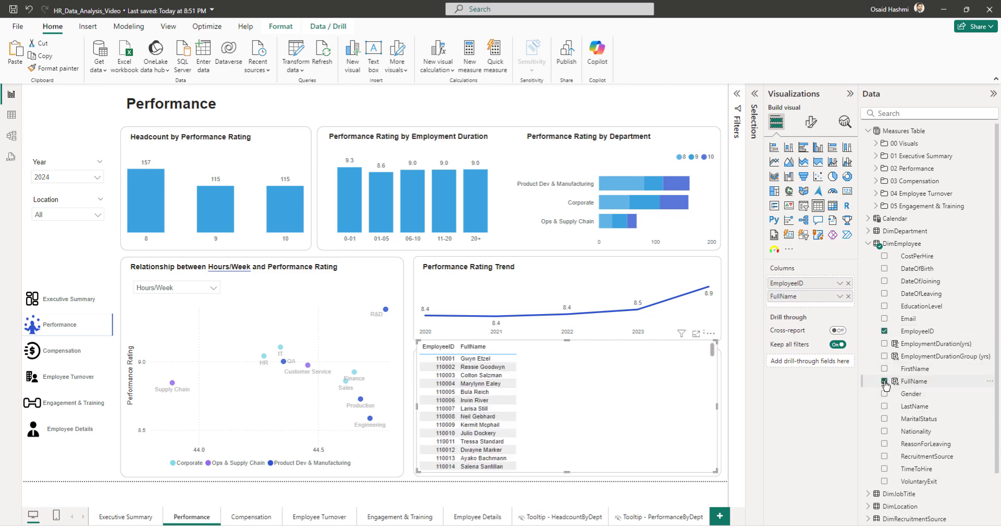
Step: Add DepartmentNameShort from DimDepartment and JobTitle from DimJobTitle as columns of the performers table
{"action": "left_click", "coordinate": [869, 243]}
{"action": "left_click", "coordinate": [868, 231]}
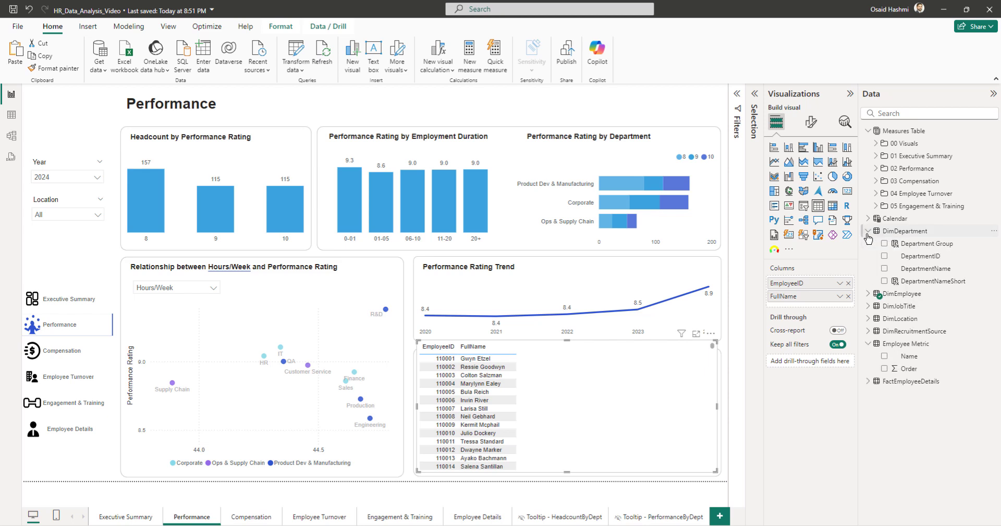
{"action": "left_click", "coordinate": [885, 281]}
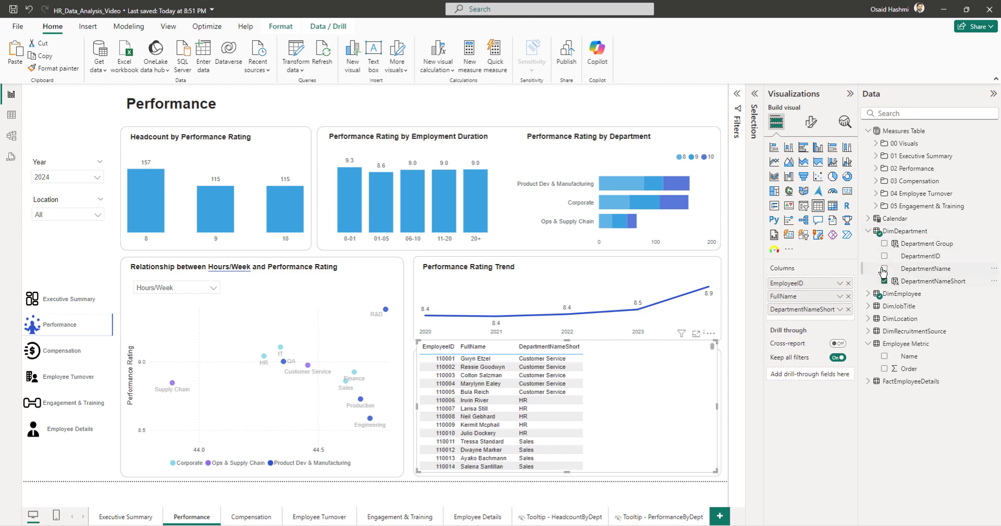
{"action": "left_click", "coordinate": [869, 231]}
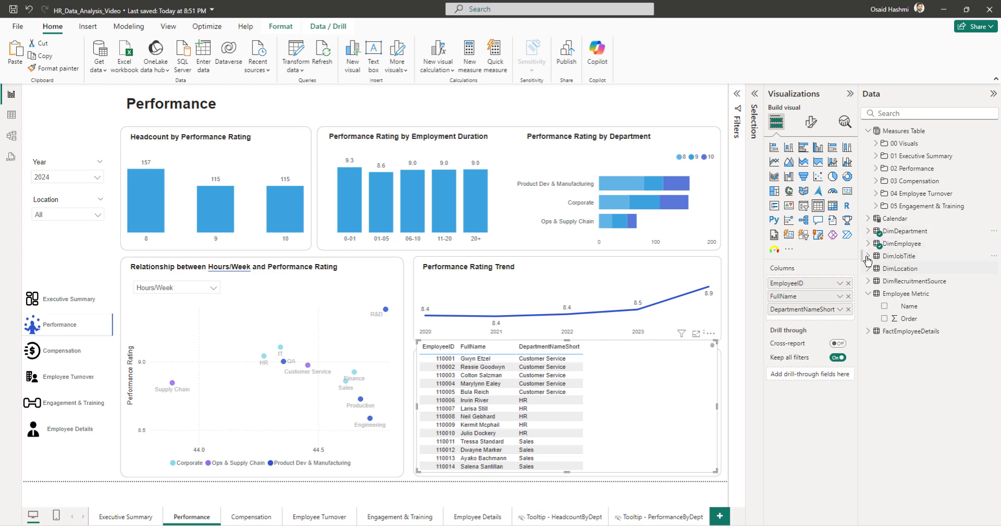
{"action": "left_click", "coordinate": [869, 255]}
{"action": "left_click", "coordinate": [885, 282]}
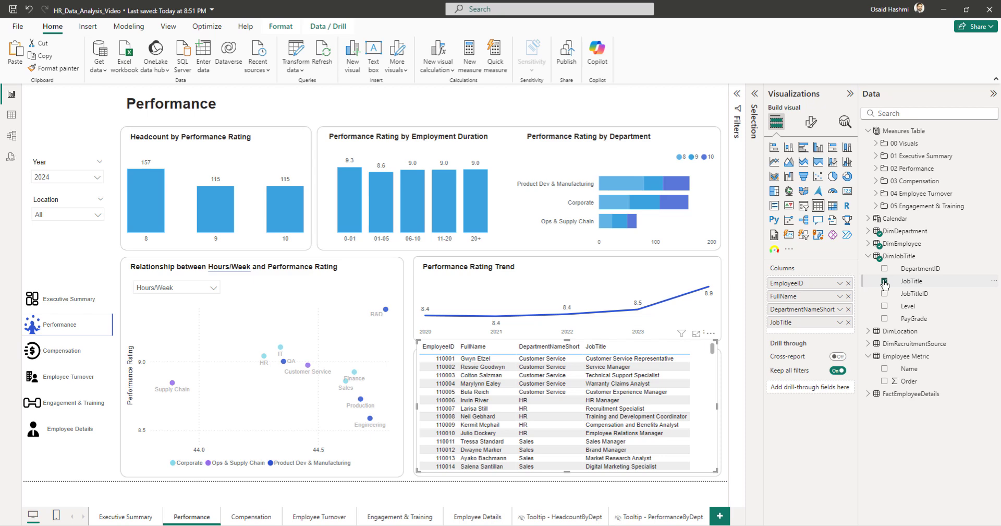
{"action": "left_click", "coordinate": [869, 256]}
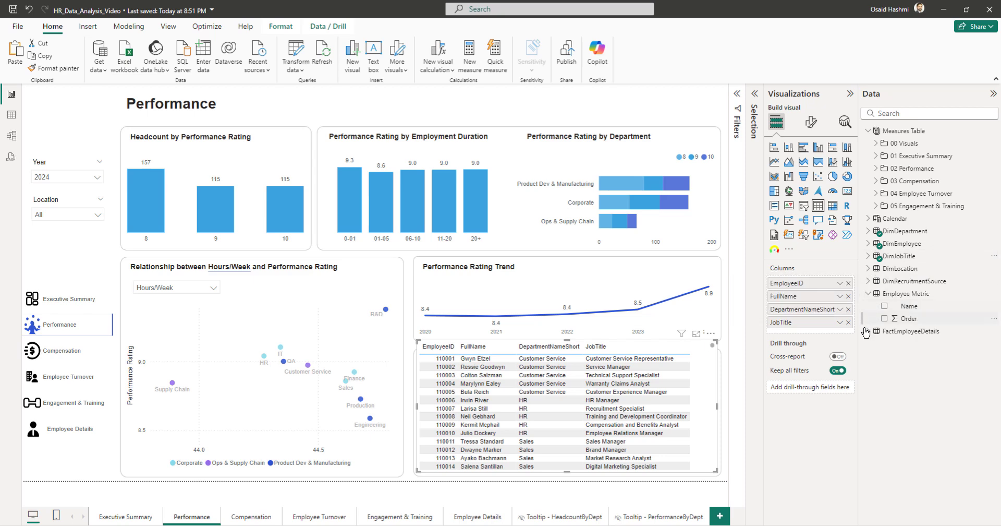
Step: Add PerformanceRating from FactEmployeeDetails to the performers table and sort the table by it in descending order
{"action": "left_click", "coordinate": [868, 331]}
{"action": "scroll", "coordinate": [898, 365], "scroll_direction": "down", "scroll_amount": 5}
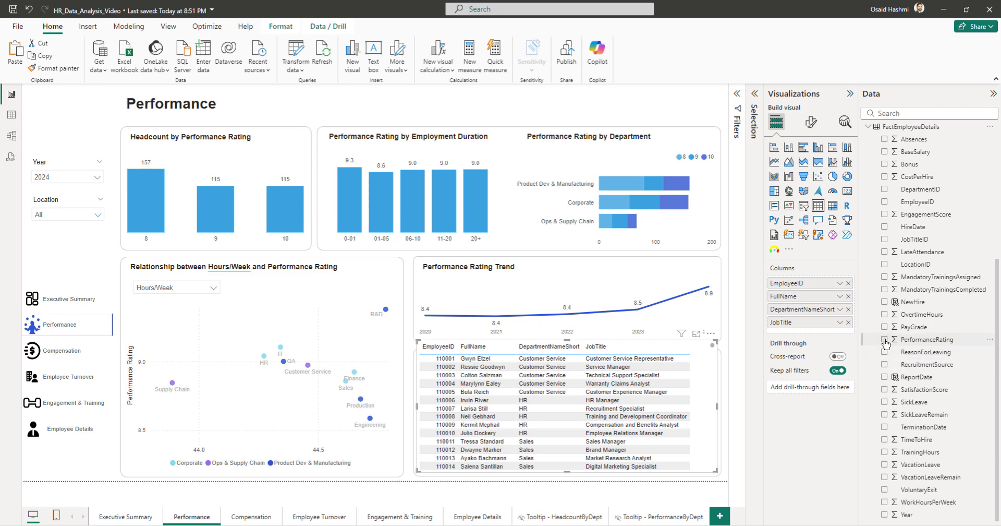
{"action": "left_click", "coordinate": [885, 343]}
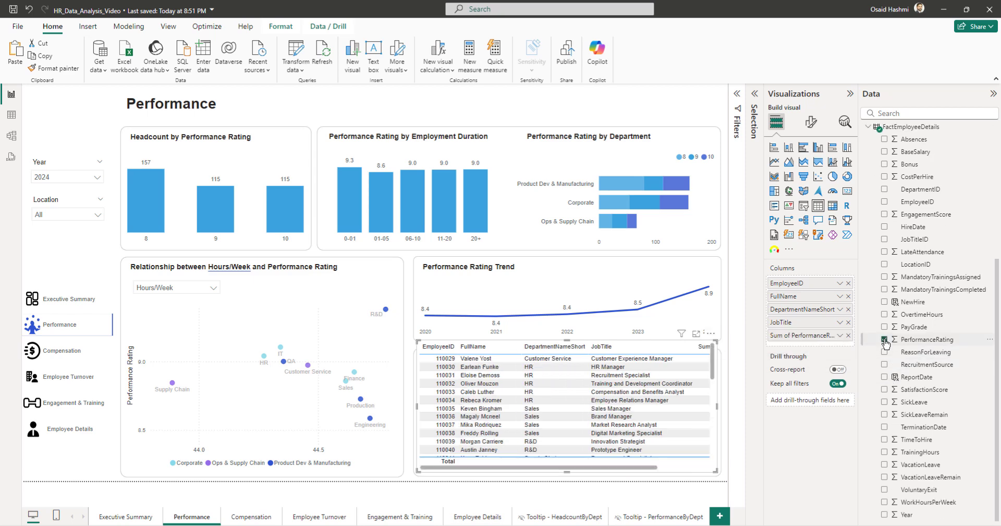
{"action": "scroll", "coordinate": [698, 375], "scroll_direction": "down", "scroll_amount": 2}
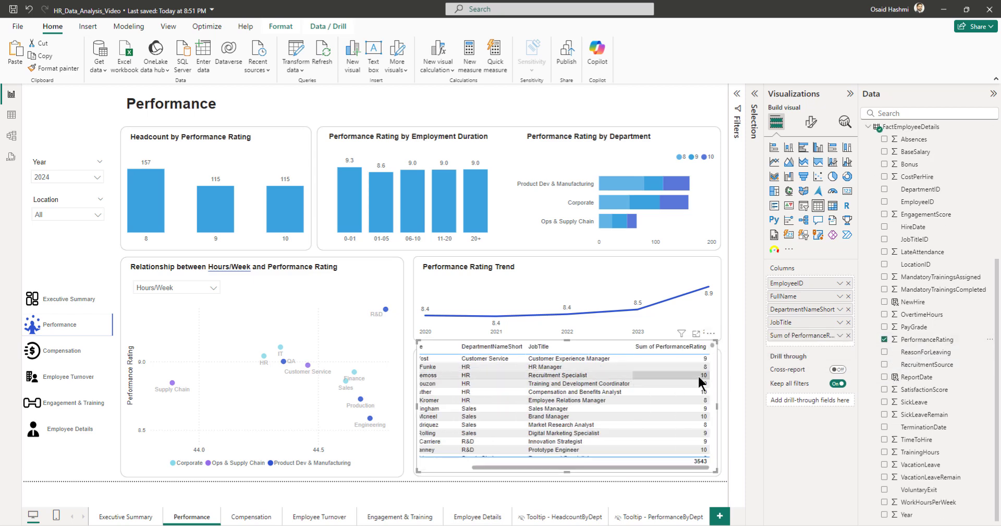
{"action": "left_click", "coordinate": [686, 343]}
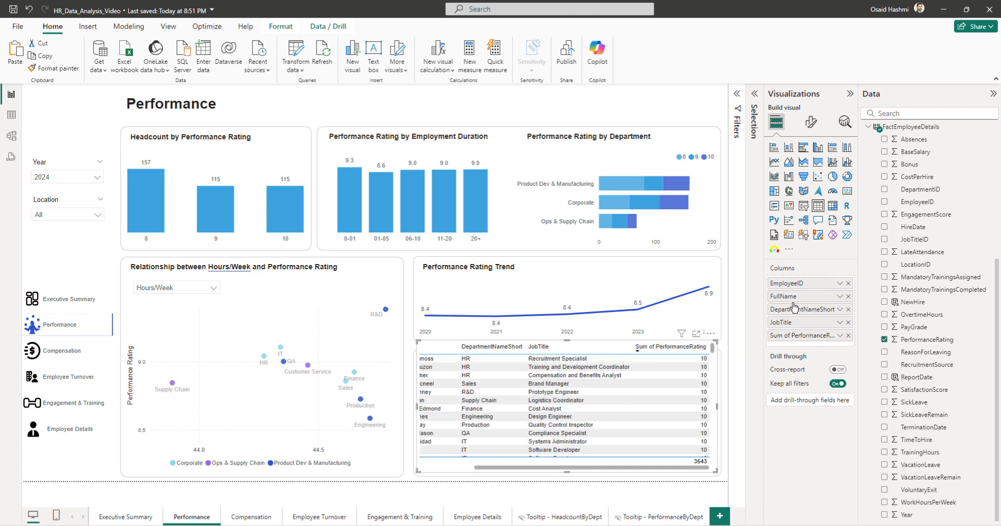
Step: Rename the table's EmployeeID column as ID
{"action": "double_click", "coordinate": [797, 285]}
{"action": "key", "text": "BackSpace"}
{"action": "key", "text": "BackSpace"}
{"action": "key", "text": "BackSpace"}
{"action": "key", "text": "BackSpace"}
{"action": "key", "text": "BackSpace"}
{"action": "key", "text": "BackSpace"}
{"action": "key", "text": "BackSpace"}
{"action": "key", "text": "BackSpace"}
{"action": "key", "text": "BackSpace"}
{"action": "key", "text": "BackSpace"}
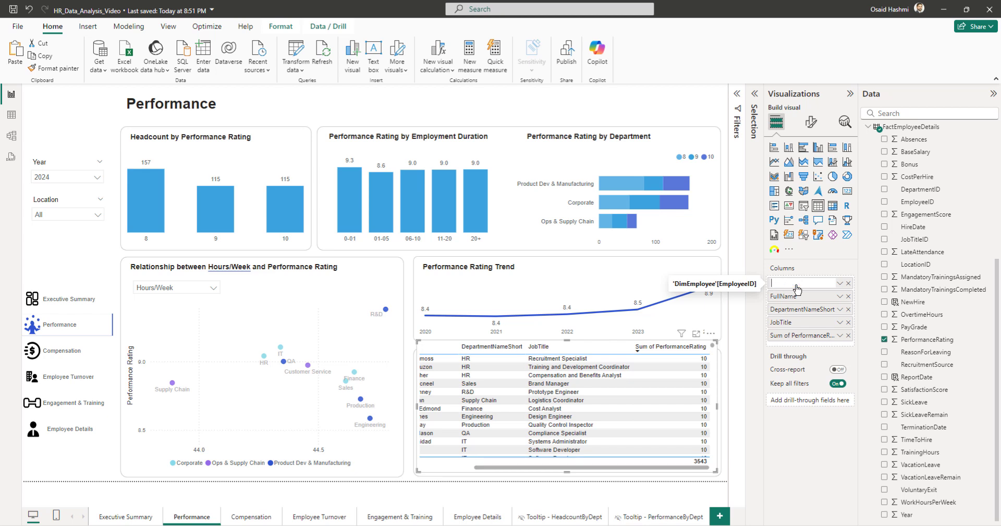
{"action": "type", "text": "ID"}
{"action": "key", "text": "Return"}
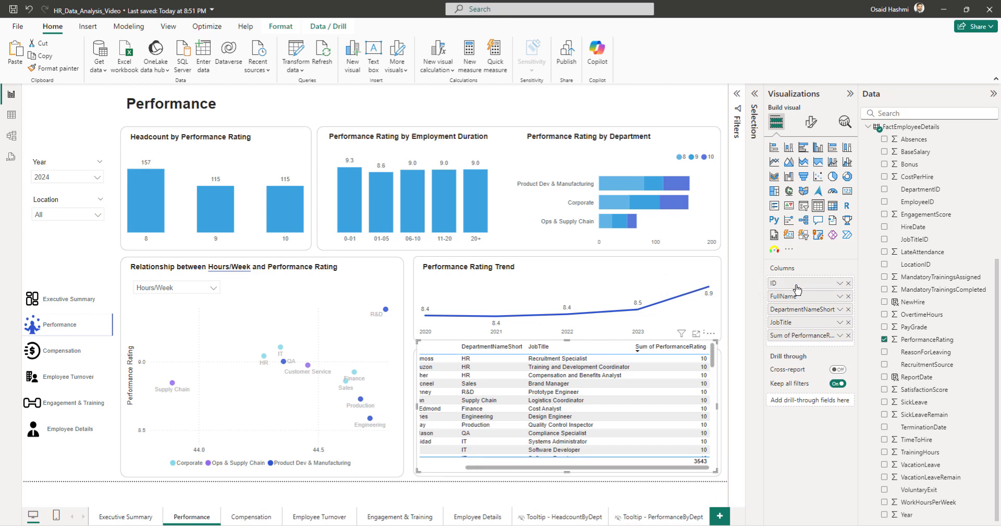
Step: Rename the table's FullName column as Name
{"action": "double_click", "coordinate": [782, 296]}
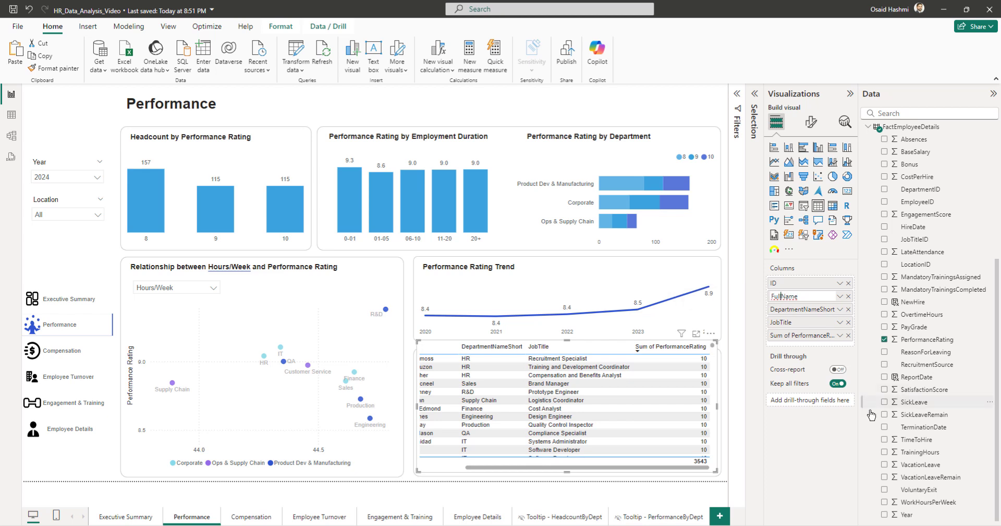
{"action": "key", "text": "BackSpace"}
{"action": "key", "text": "BackSpace"}
{"action": "key", "text": "BackSpace"}
{"action": "key", "text": "BackSpace"}
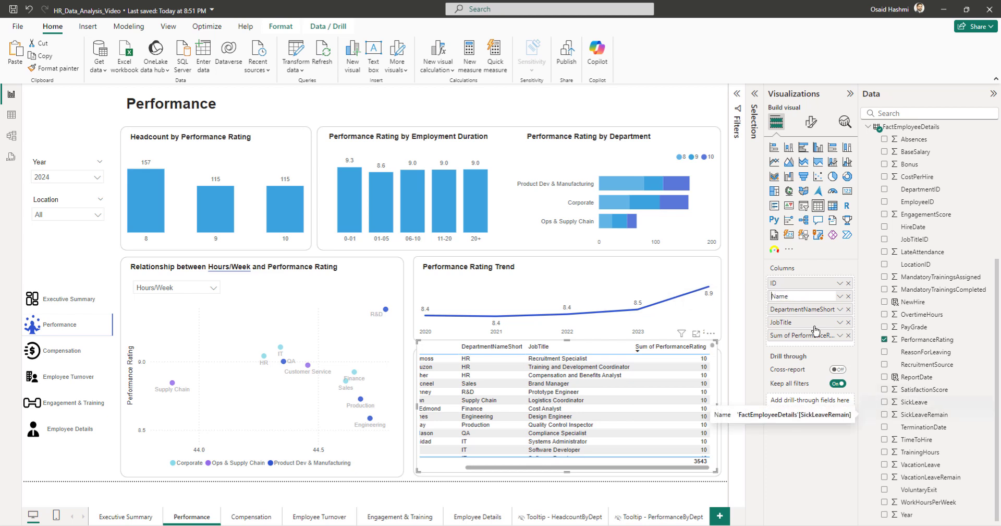
{"action": "key", "text": "Return"}
Step: Rename the table's DepartmentNameShort column as Department and its JobTitle column as Title
{"action": "double_click", "coordinate": [807, 311]}
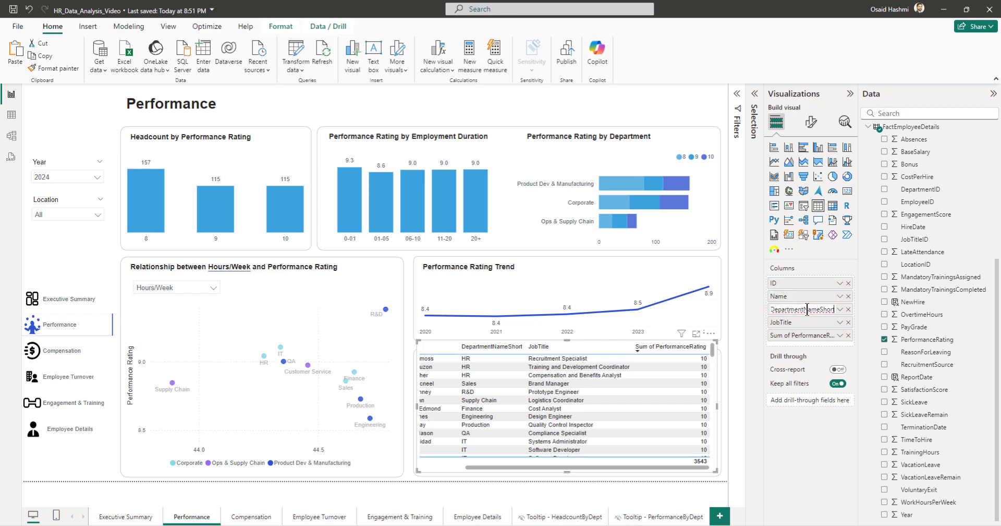
{"action": "left_click", "coordinate": [807, 311]}
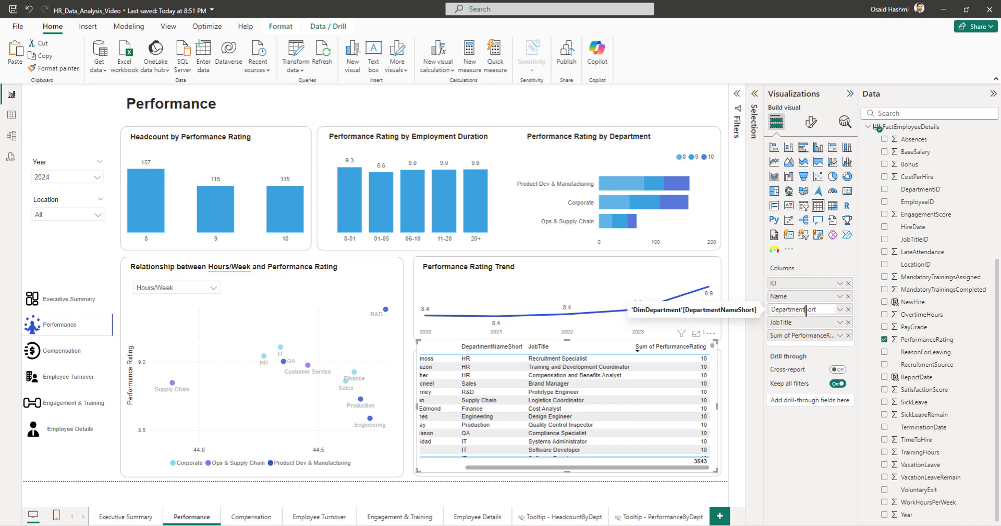
{"action": "key", "text": "Return"}
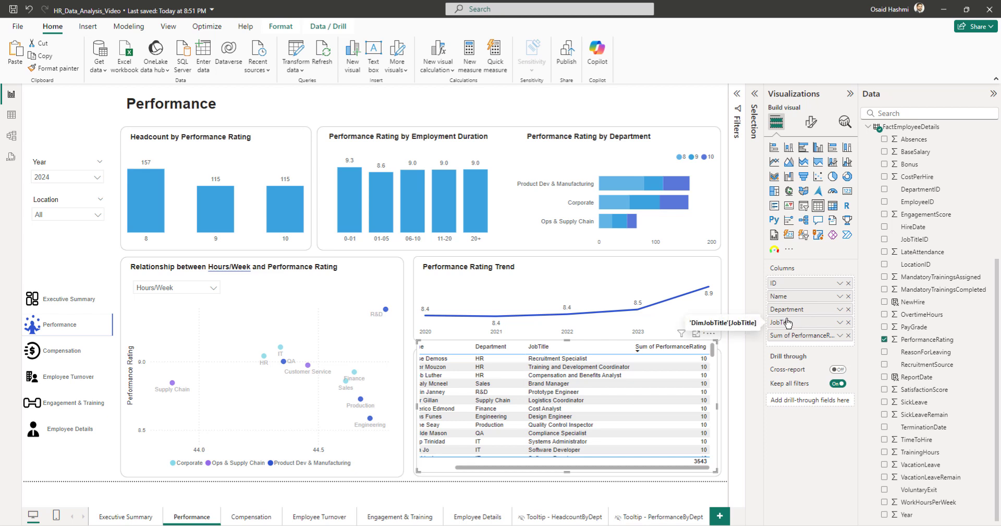
{"action": "double_click", "coordinate": [790, 324]}
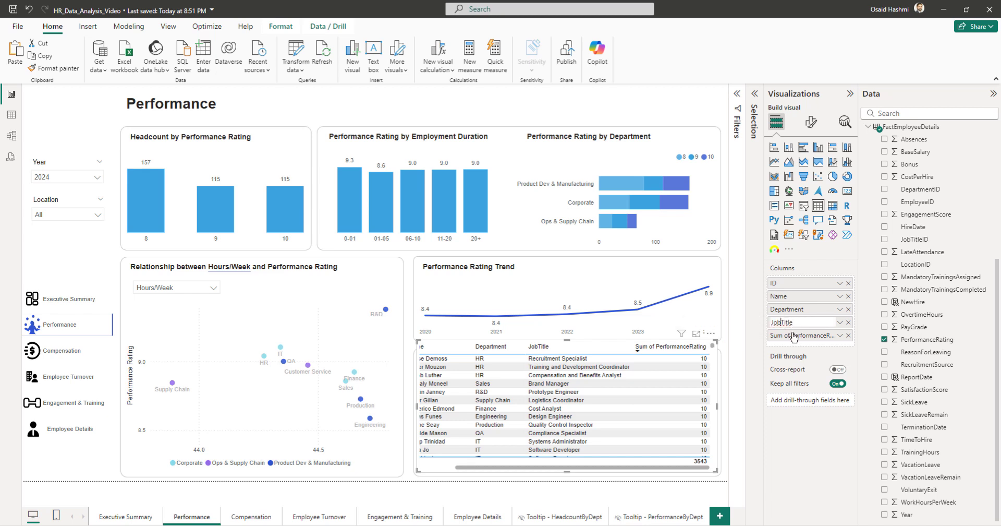
{"action": "key", "text": "BackSpace"}
{"action": "key", "text": "BackSpace"}
{"action": "key", "text": "Return"}
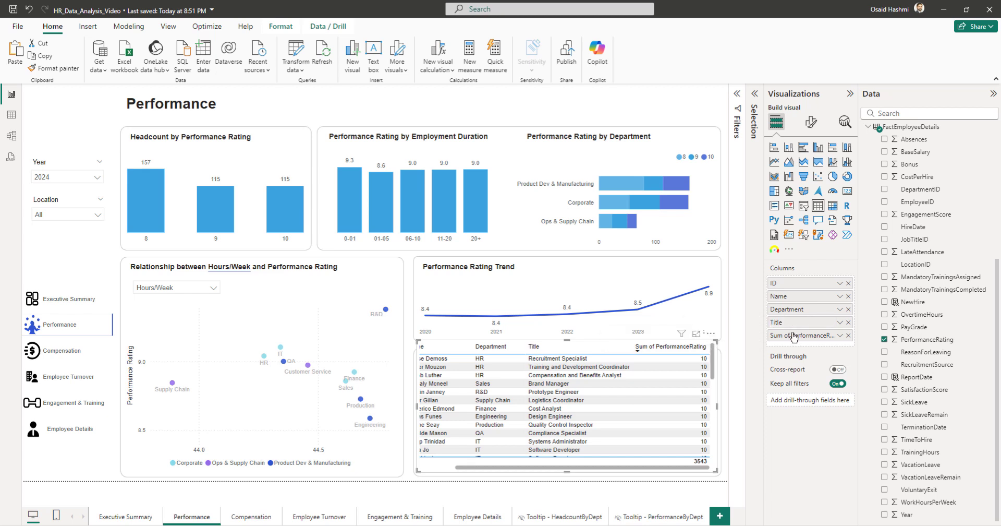
Step: Rename the Sum of PerformanceRating column as Rating and widen it to fill the performers table
{"action": "double_click", "coordinate": [790, 337]}
{"action": "left_click", "coordinate": [818, 336]}
{"action": "key", "text": "BackSpace"}
{"action": "key", "text": "BackSpace"}
{"action": "key", "text": "BackSpace"}
{"action": "key", "text": "BackSpace"}
{"action": "key", "text": "BackSpace"}
{"action": "key", "text": "BackSpace"}
{"action": "key", "text": "BackSpace"}
{"action": "key", "text": "BackSpace"}
{"action": "key", "text": "BackSpace"}
{"action": "key", "text": "BackSpace"}
{"action": "key", "text": "BackSpace"}
{"action": "key", "text": "BackSpace"}
{"action": "key", "text": "BackSpace"}
{"action": "key", "text": "BackSpace"}
{"action": "key", "text": "BackSpace"}
{"action": "key", "text": "BackSpace"}
{"action": "key", "text": "BackSpace"}
{"action": "key", "text": "BackSpace"}
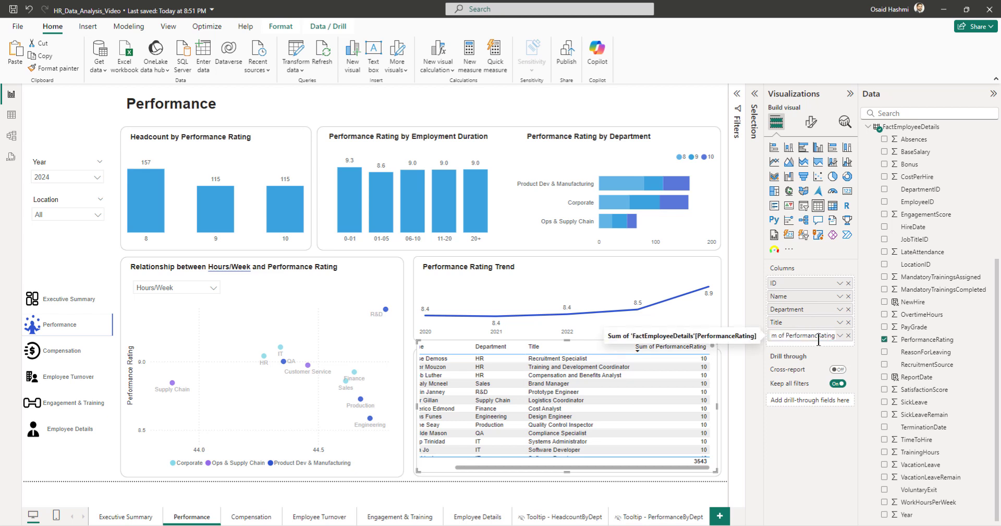
{"action": "key", "text": "Return"}
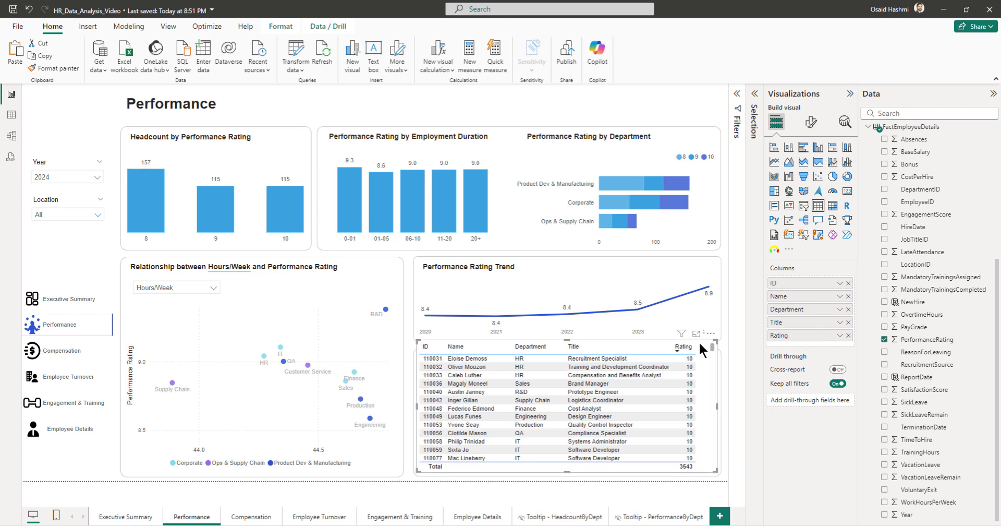
{"action": "left_click_drag", "start_coordinate": [695, 346], "coordinate": [709, 347]}
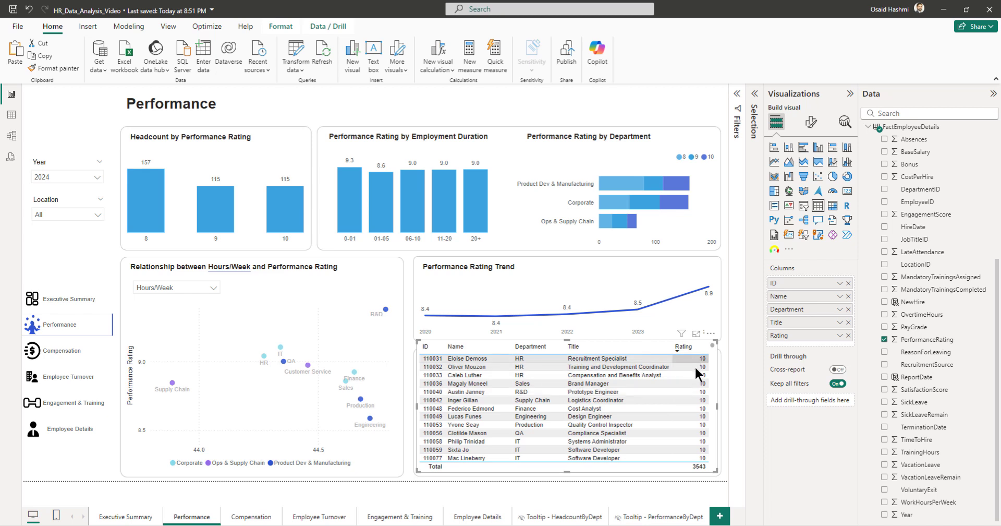
Step: Turn on data bars for the Rating column of the performers table
{"action": "left_click", "coordinate": [812, 122]}
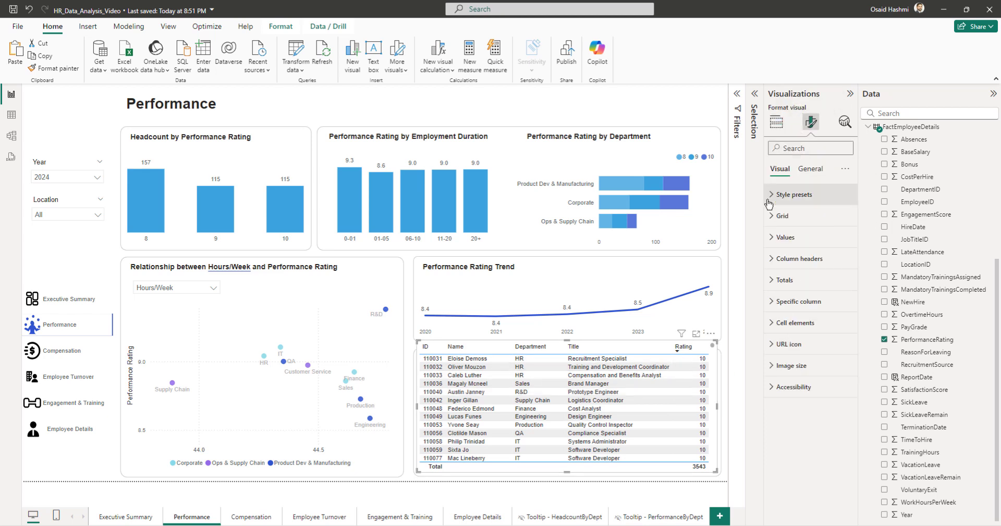
{"action": "left_click", "coordinate": [772, 324]}
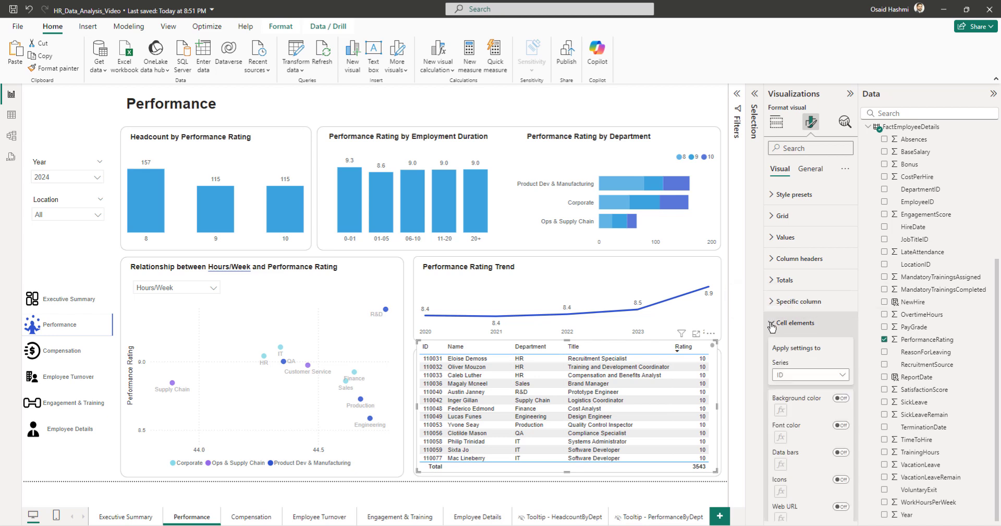
{"action": "left_click", "coordinate": [803, 376]}
{"action": "left_click", "coordinate": [801, 435]}
{"action": "scroll", "coordinate": [803, 396], "scroll_direction": "down", "scroll_amount": 2}
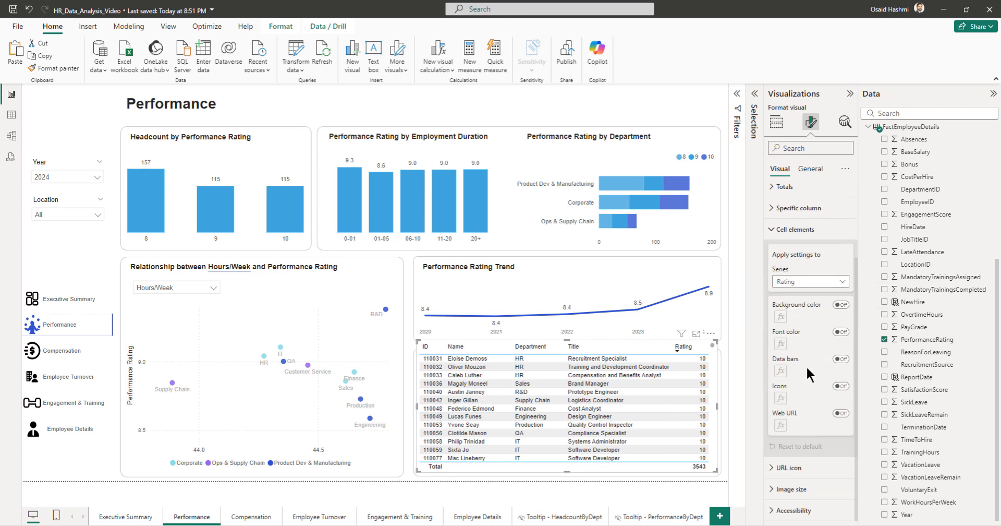
{"action": "left_click", "coordinate": [839, 360]}
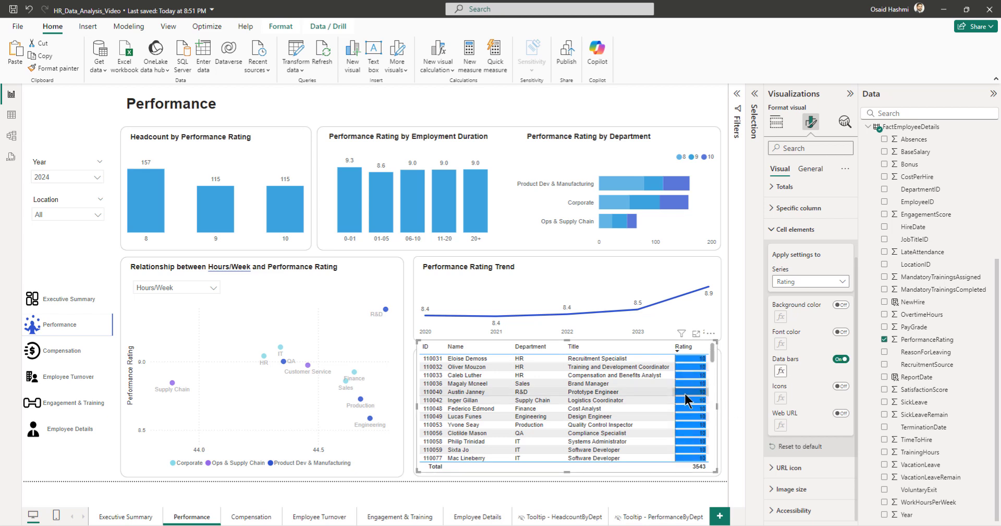
Step: Set the positive bar colour of the Rating data bars to the theme light blue used in the bar charts
{"action": "left_click", "coordinate": [781, 371]}
{"action": "left_click", "coordinate": [274, 315]}
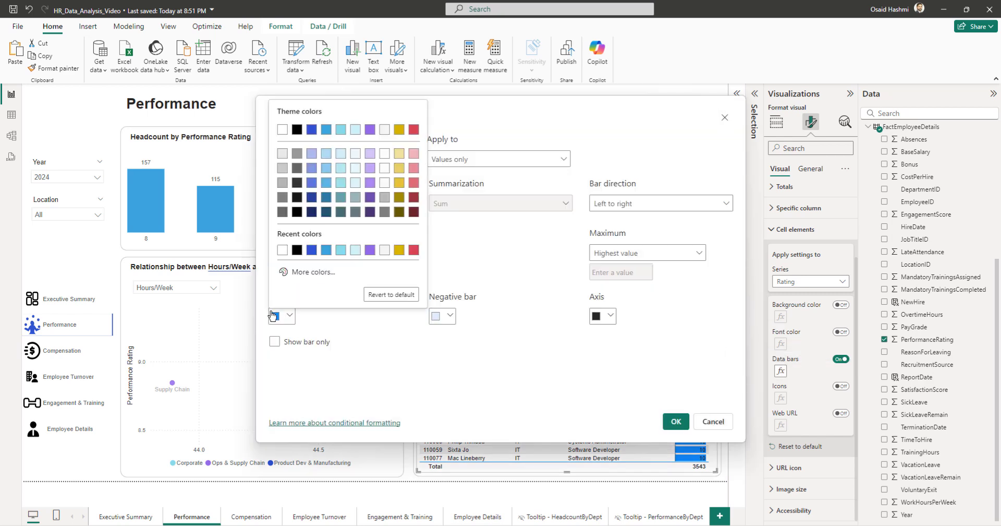
{"action": "left_click", "coordinate": [326, 130]}
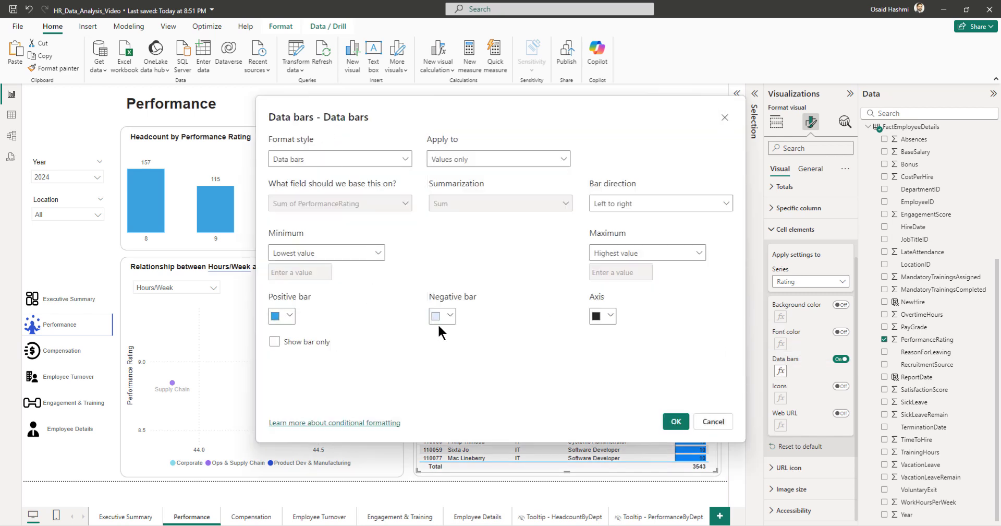
{"action": "left_click", "coordinate": [676, 422]}
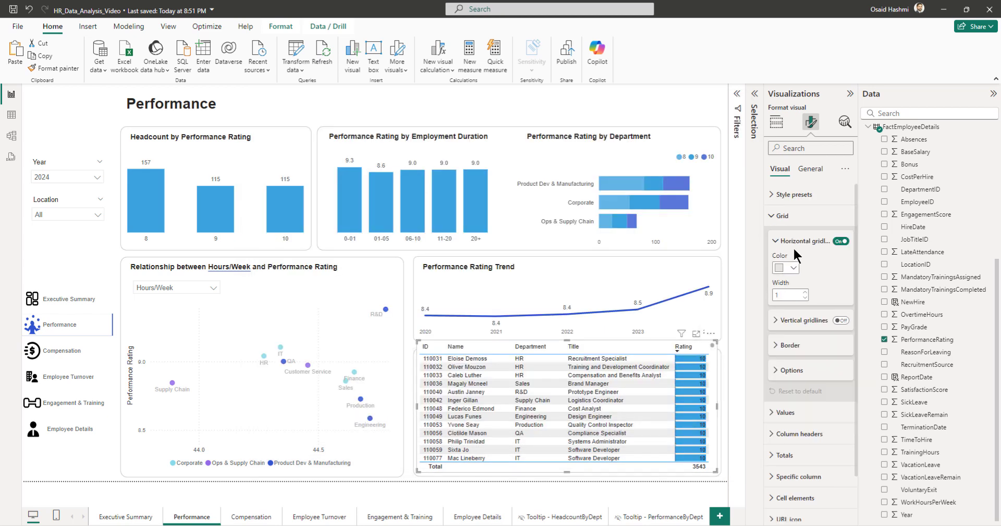
Step: Turn off the performers table's horizontal gridlines and set the alternate background colour of its values to white
{"action": "left_click", "coordinate": [841, 241]}
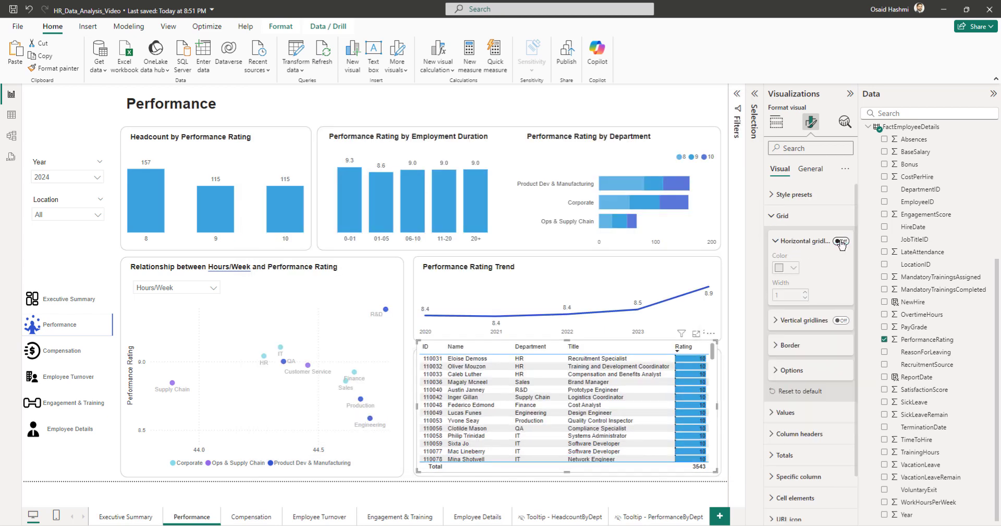
{"action": "left_click", "coordinate": [803, 241]}
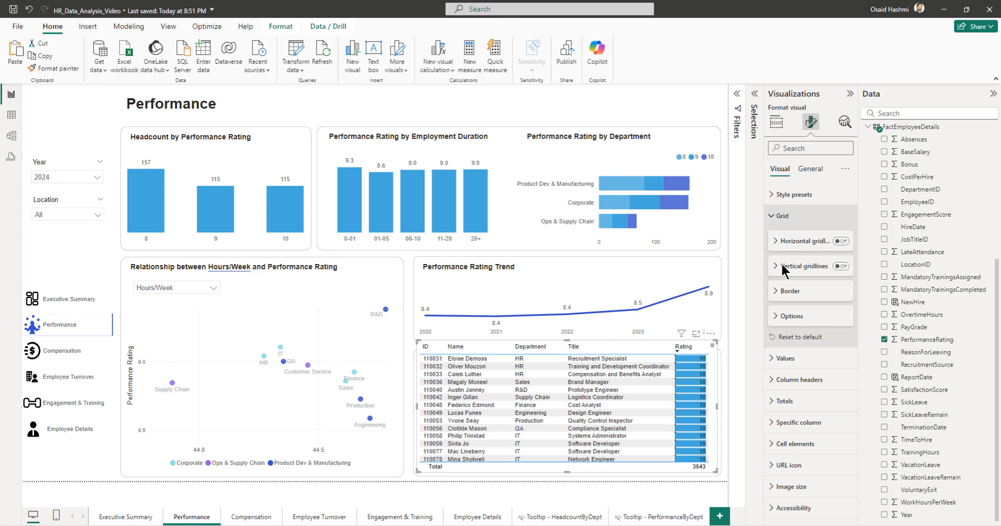
{"action": "left_click", "coordinate": [785, 358]}
{"action": "scroll", "coordinate": [786, 364], "scroll_direction": "down", "scroll_amount": 4}
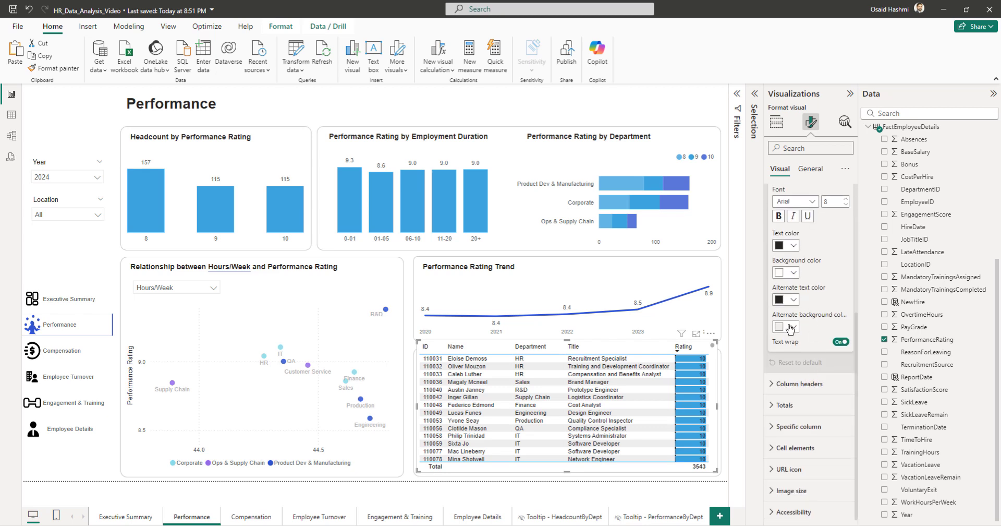
{"action": "left_click", "coordinate": [791, 327]}
{"action": "left_click", "coordinate": [788, 363]}
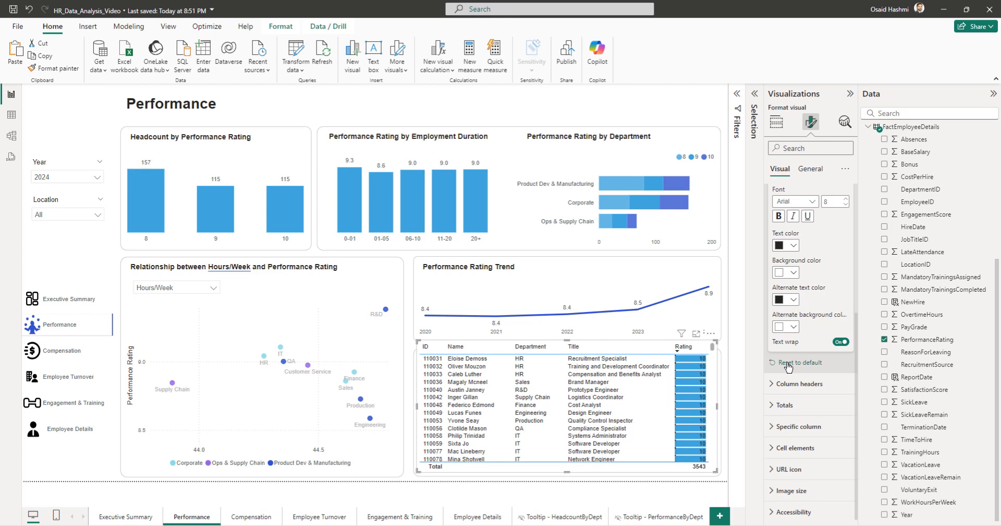
{"action": "scroll", "coordinate": [786, 290], "scroll_direction": "up", "scroll_amount": 3}
{"action": "left_click", "coordinate": [784, 280]}
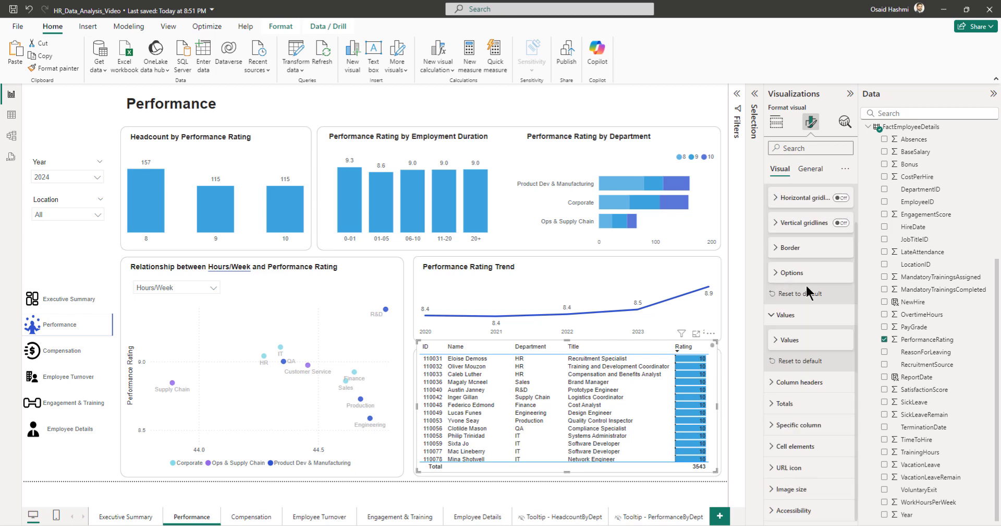
{"action": "left_click", "coordinate": [795, 313]}
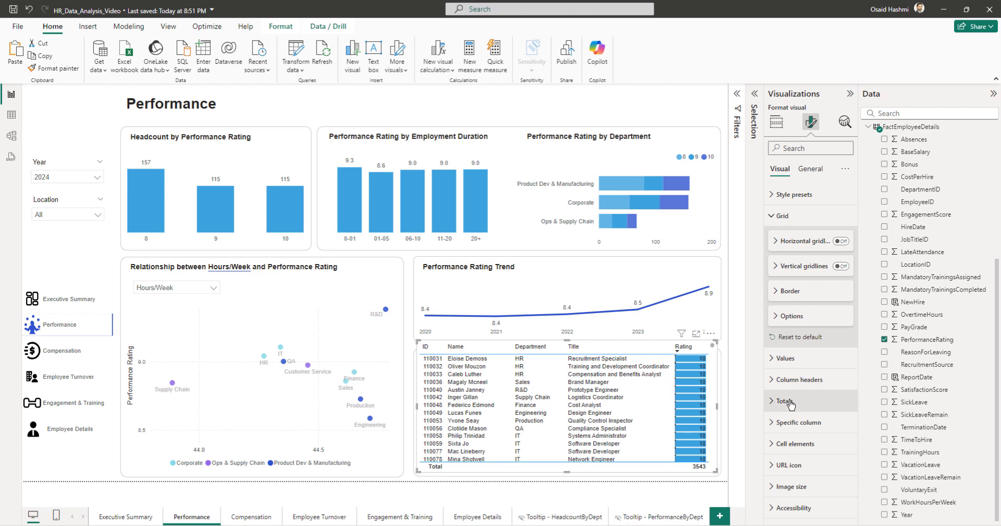
Step: Turn off the totals row of the performers table
{"action": "left_click", "coordinate": [785, 401]}
{"action": "left_click", "coordinate": [841, 427]}
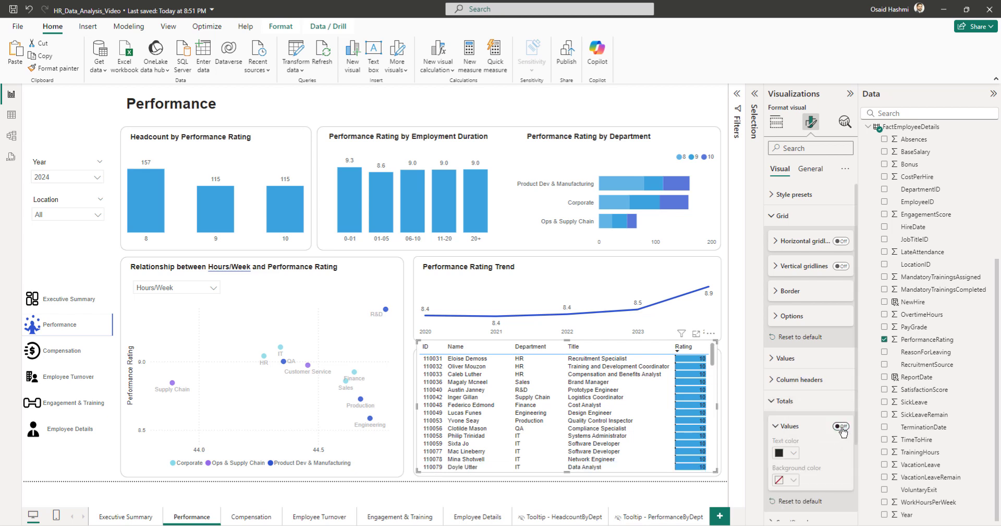
{"action": "left_click", "coordinate": [785, 401]}
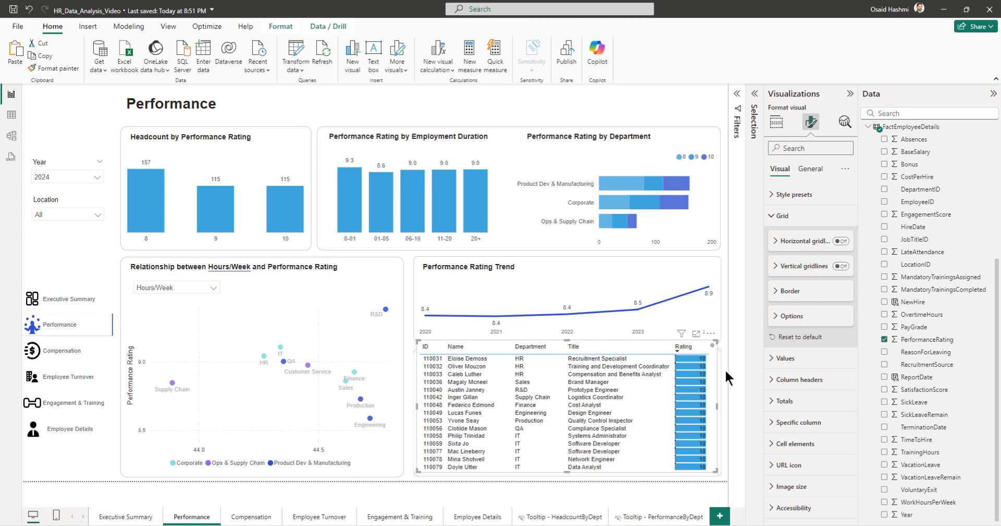
Step: Start a new calculated column named MandatoryTrainingsRemaining in the FactEmployeeDetails table
{"action": "left_click", "coordinate": [11, 116]}
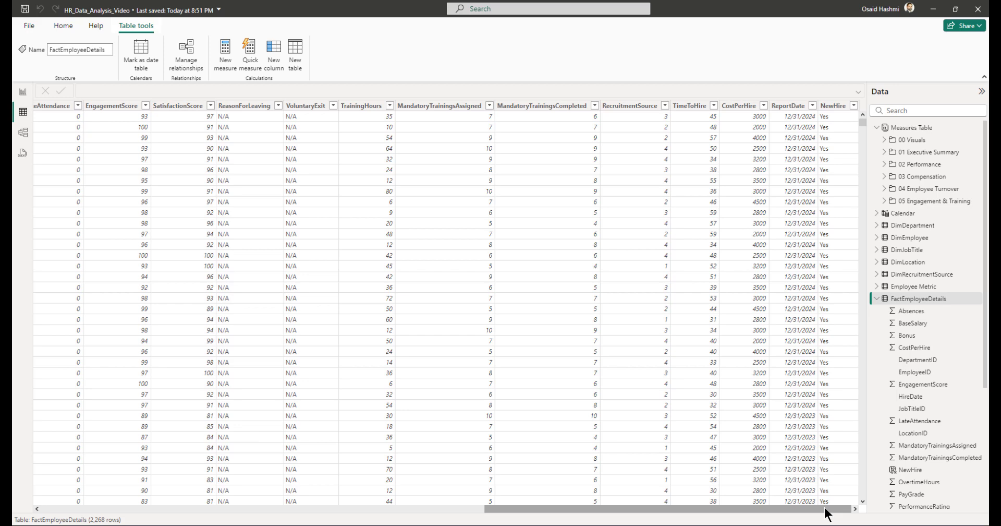
{"action": "right_click", "coordinate": [831, 106]}
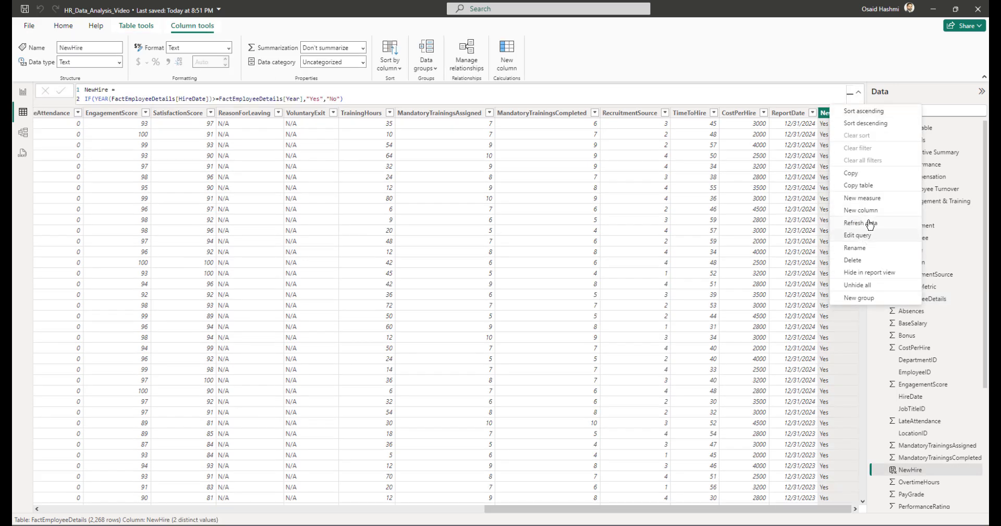
{"action": "left_click", "coordinate": [855, 209]}
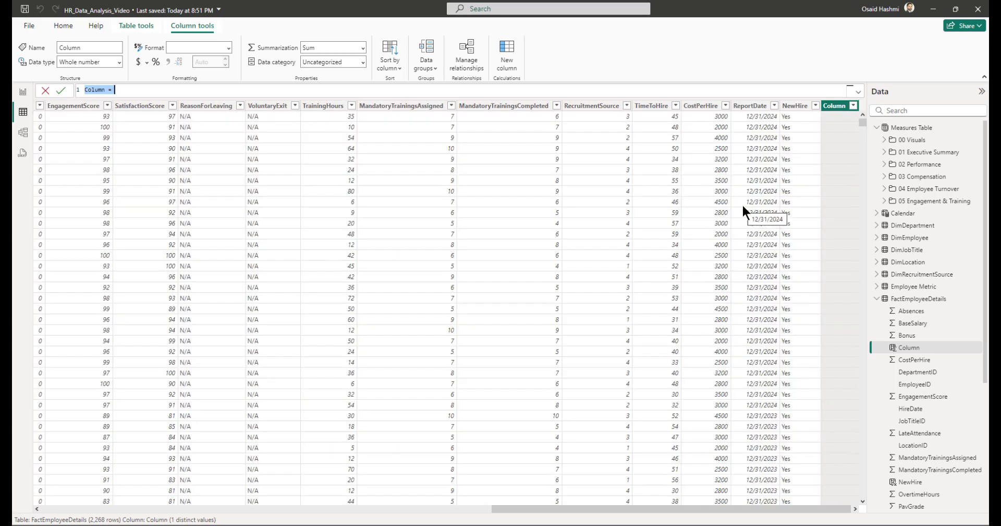
{"action": "type", "text": "Mandator"}
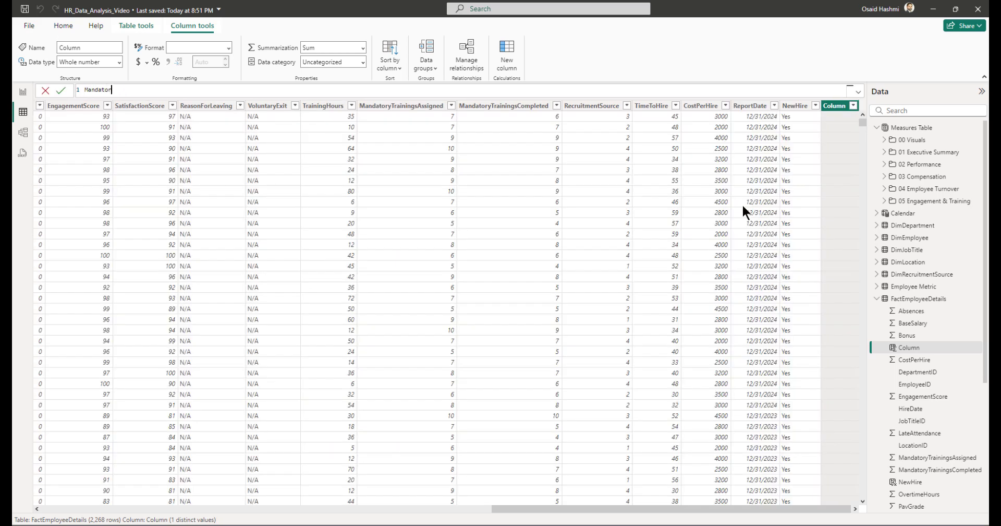
{"action": "type", "text": "yTrainingsRemaining ="}
{"action": "key", "text": "shift+Return"}
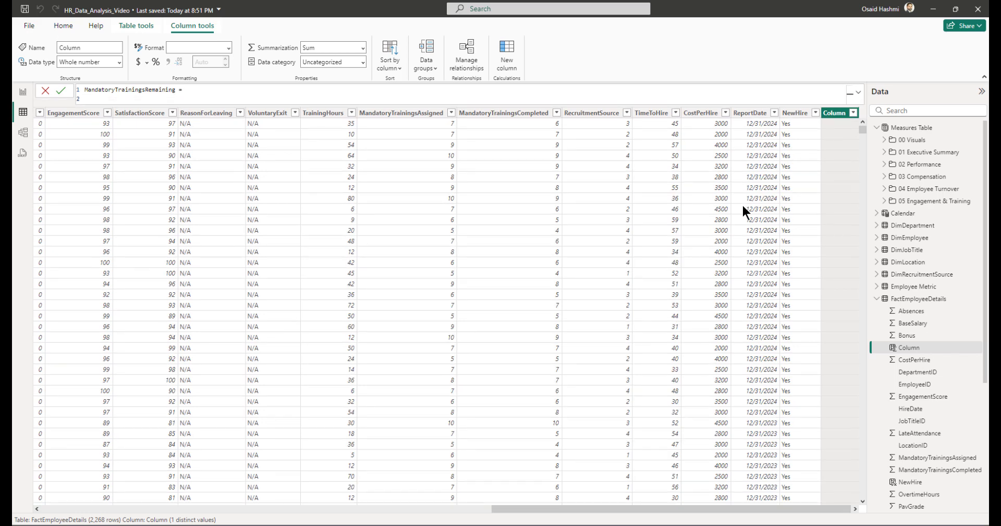
Step: Define MandatoryTrainingsRemaining as FactEmployeeDetails[MandatoryTrainingsAssigned]-FactEmployeeDetails[MandatoryTrainingsCompleted] and commit the column
{"action": "type", "text": "manda"}
{"action": "key", "text": "Down"}
{"action": "key", "text": "Down"}
{"action": "key", "text": "Down"}
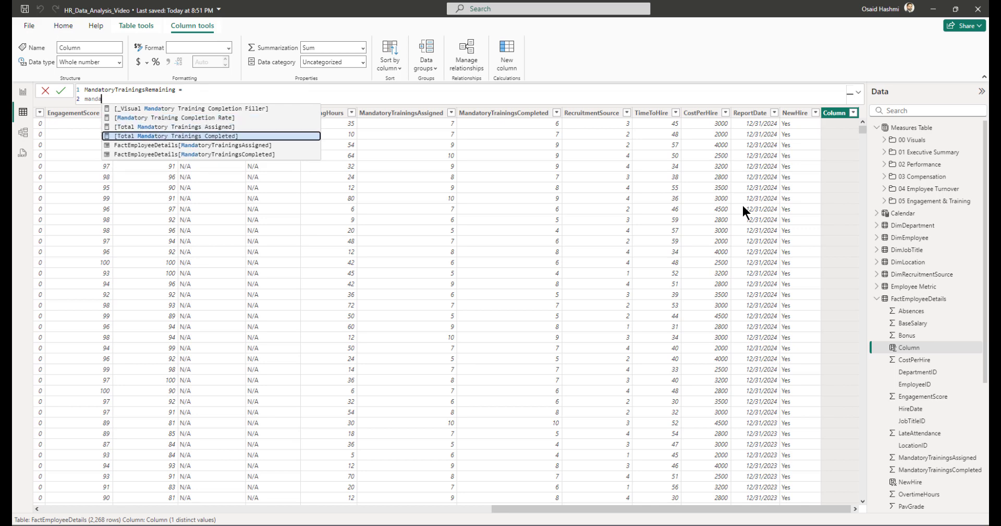
{"action": "key", "text": "Tab"}
{"action": "type", "text": "-manda"}
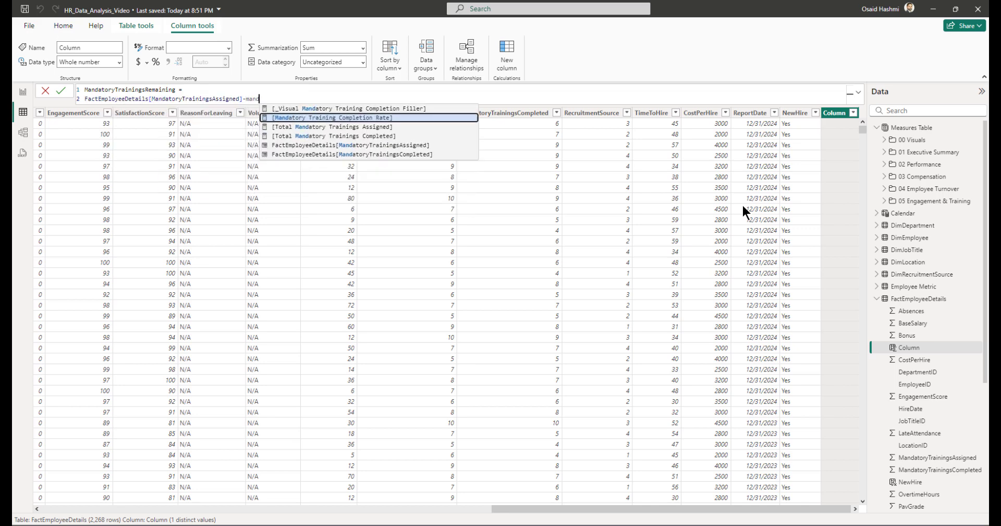
{"action": "key", "text": "Down"}
{"action": "key", "text": "Down"}
{"action": "key", "text": "Down"}
{"action": "key", "text": "Down"}
{"action": "key", "text": "Tab"}
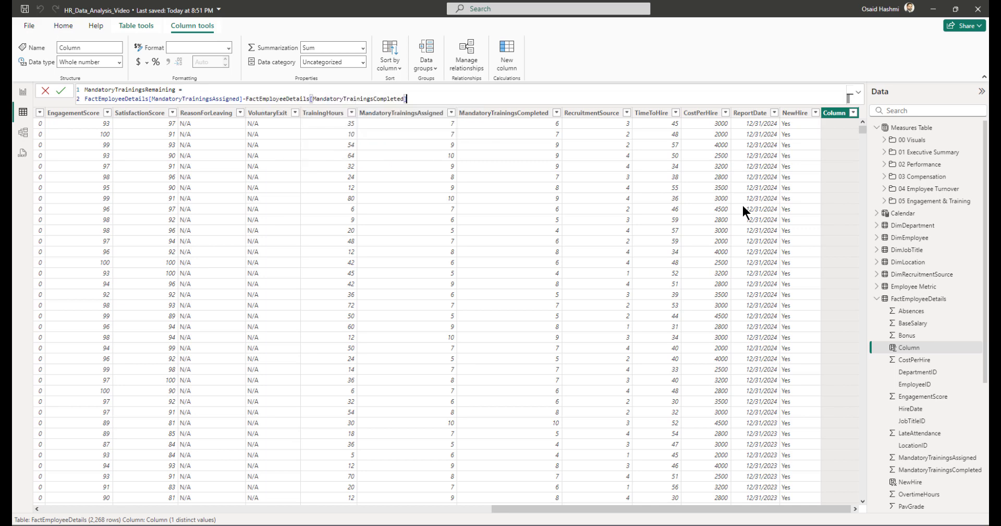
{"action": "key", "text": "Return"}
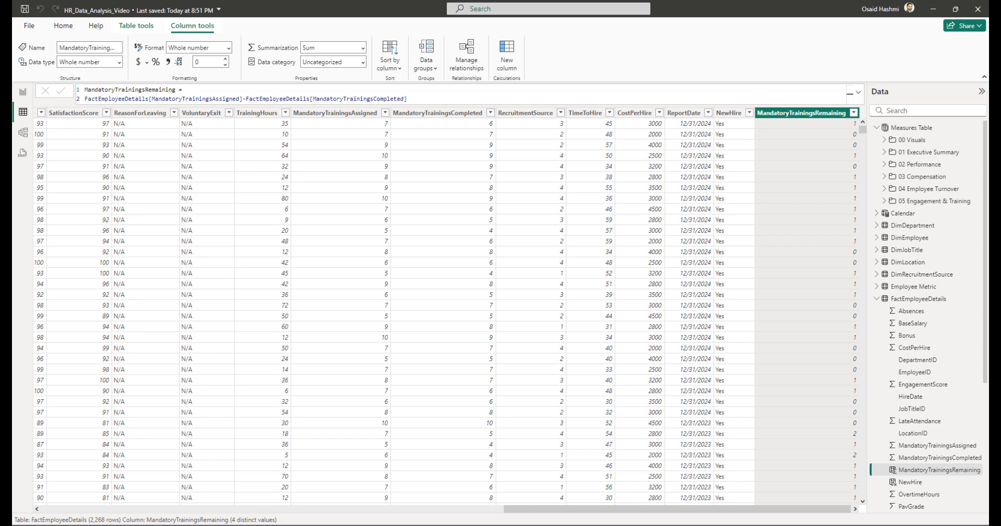
Step: Enter a RankingByRating column formula: BLANK() if YEAR(HireDate) = Year, otherwise PerformanceRating + SatisfactionScore * 0.01 + EngagementScore * 0.0001 - MandatoryTrainingsRemaining * 0.00000001
{"action": "right_click", "coordinate": [817, 114]}
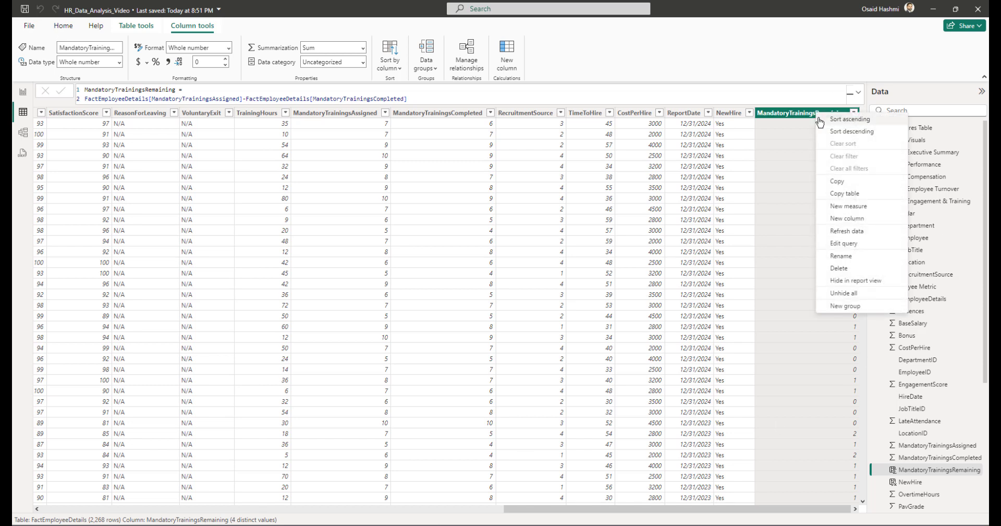
{"action": "left_click", "coordinate": [847, 218]}
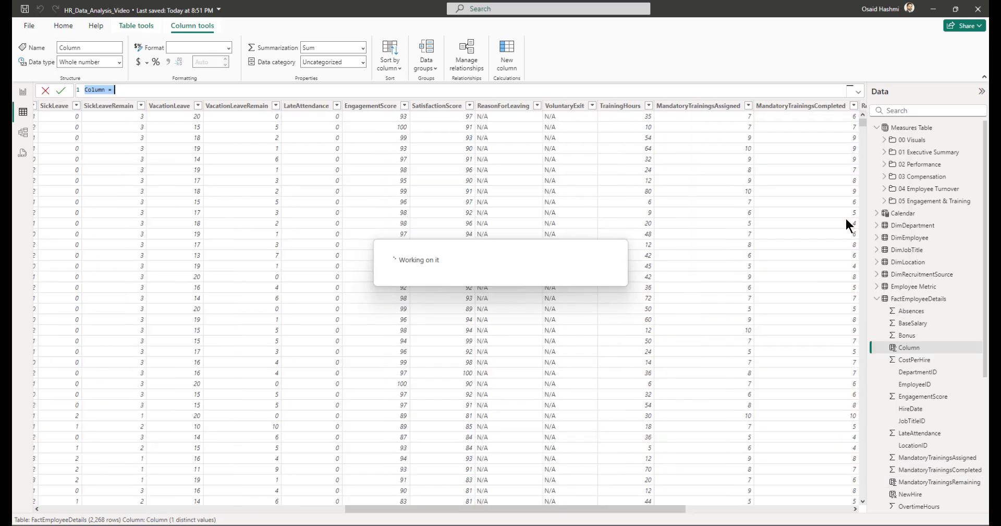
{"action": "type", "text": "RankingByRating = IF(     YEAR(factEmployeeDetails[HireDate]) = factEmployeeDetails[Year],     BLANK(),     factEmployeeDetails[PerformanceRating] +     factEmployeeDetails[SatisfactionScore] * 0.01 +     factEmployeeDetails[EngagementScore] * 0.0001 -     factEmployeeDetails[MandatoryTrainingsRemaining] * 0.00000001 )"}
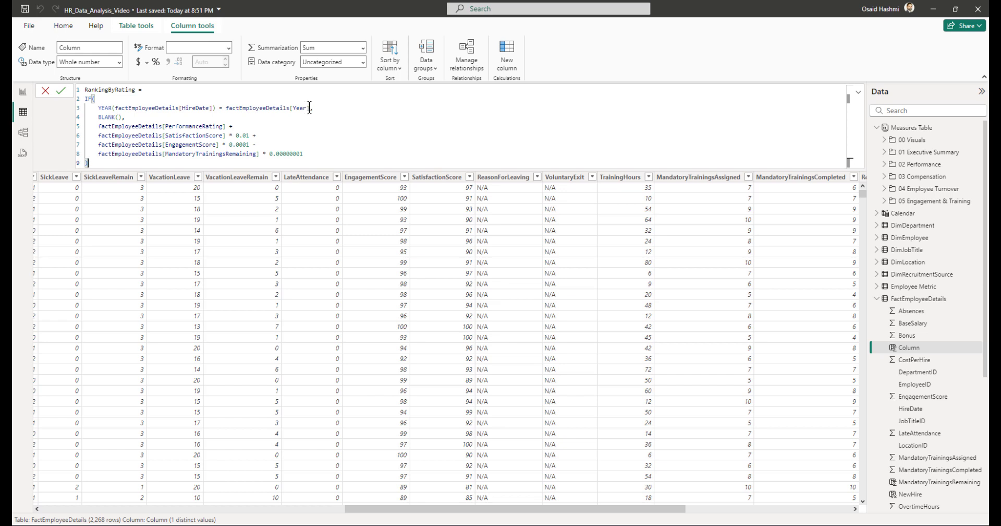
Step: Review the rating, satisfaction and engagement terms and weights in the RankingByRating formula and the table's last columns
{"action": "left_click_drag", "start_coordinate": [98, 127], "coordinate": [310, 155]}
{"action": "left_click", "coordinate": [180, 127]}
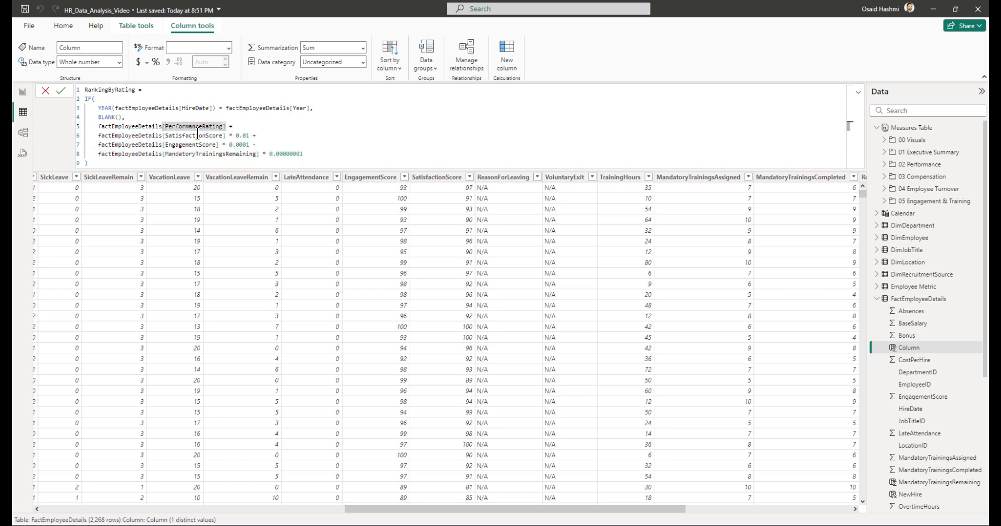
{"action": "double_click", "coordinate": [196, 136]}
{"action": "left_click", "coordinate": [239, 135]}
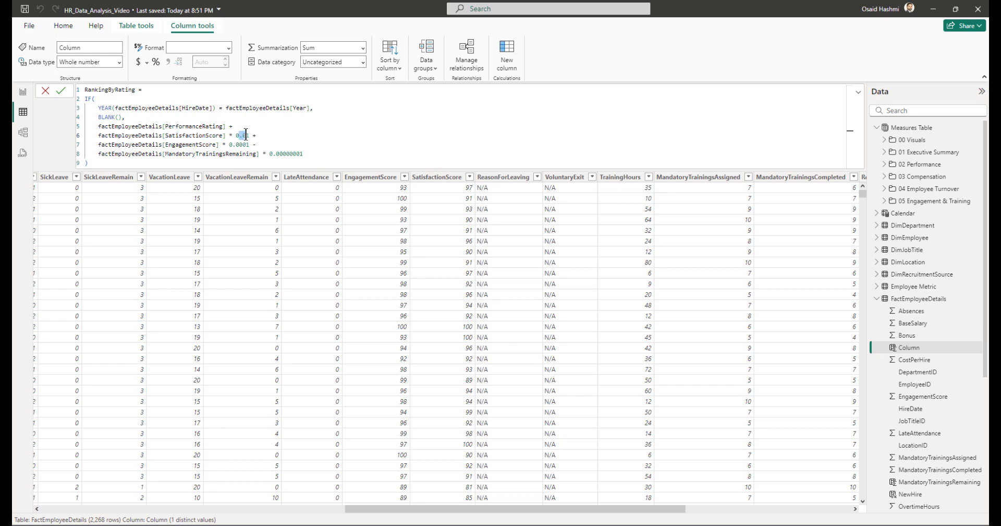
{"action": "double_click", "coordinate": [194, 135]}
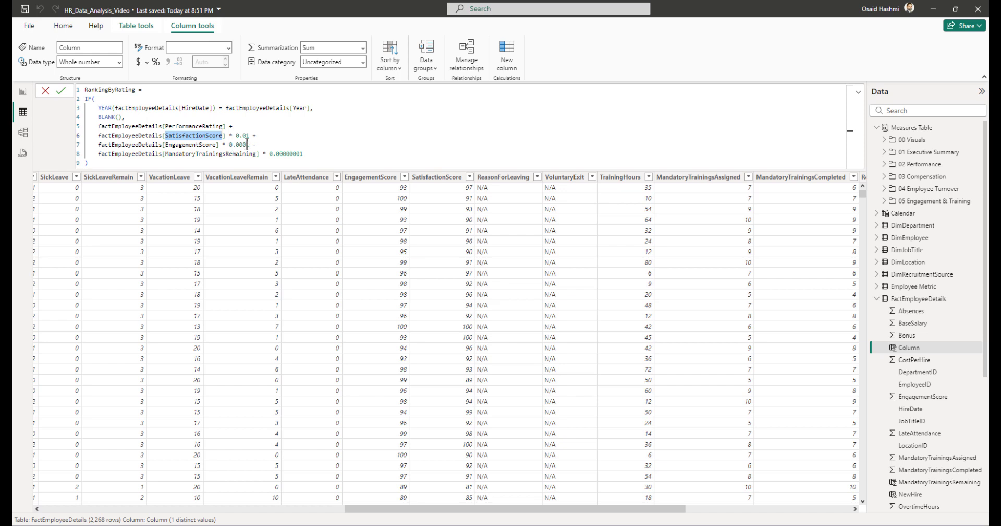
{"action": "left_click", "coordinate": [178, 144]}
{"action": "double_click", "coordinate": [178, 144]}
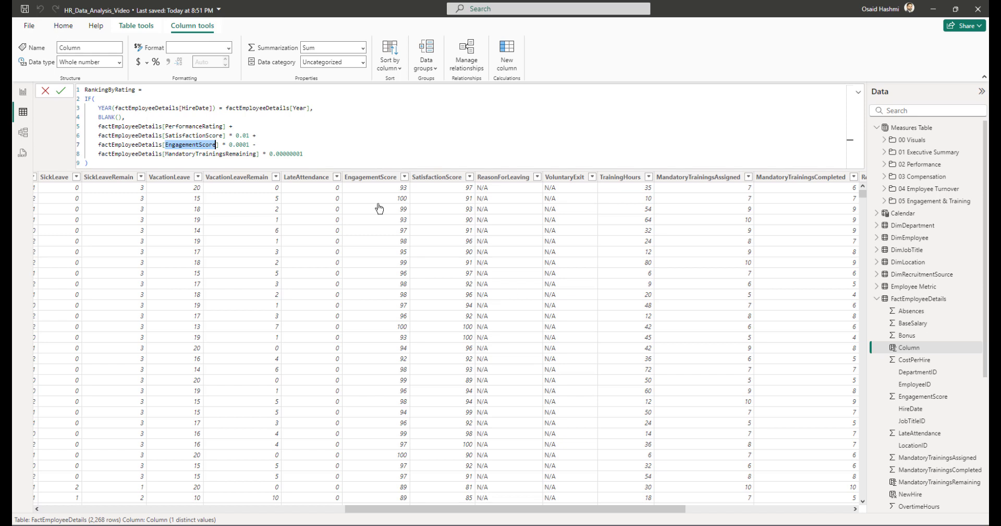
{"action": "left_click_drag", "start_coordinate": [651, 510], "coordinate": [848, 520]}
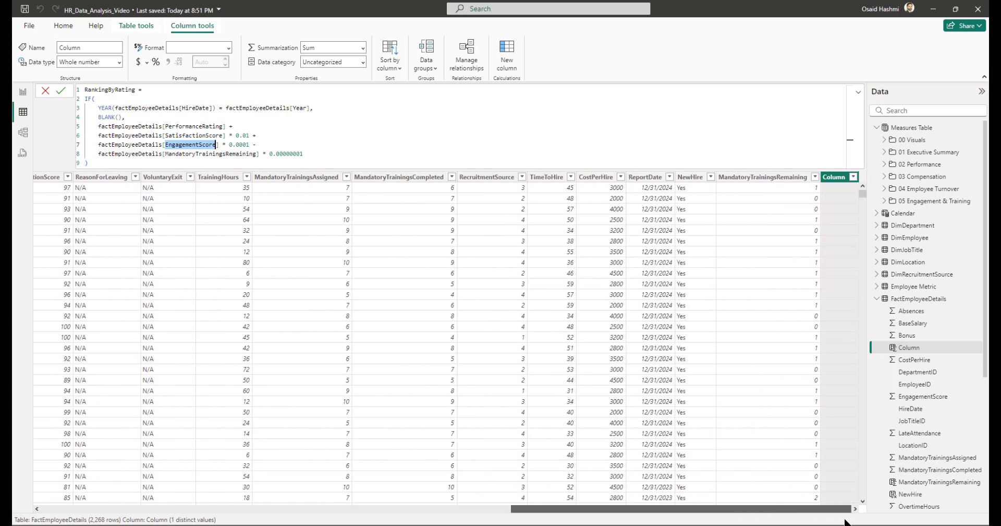
Step: Commit the RankingByRating formula and look through the new column's values
{"action": "left_click", "coordinate": [105, 162]}
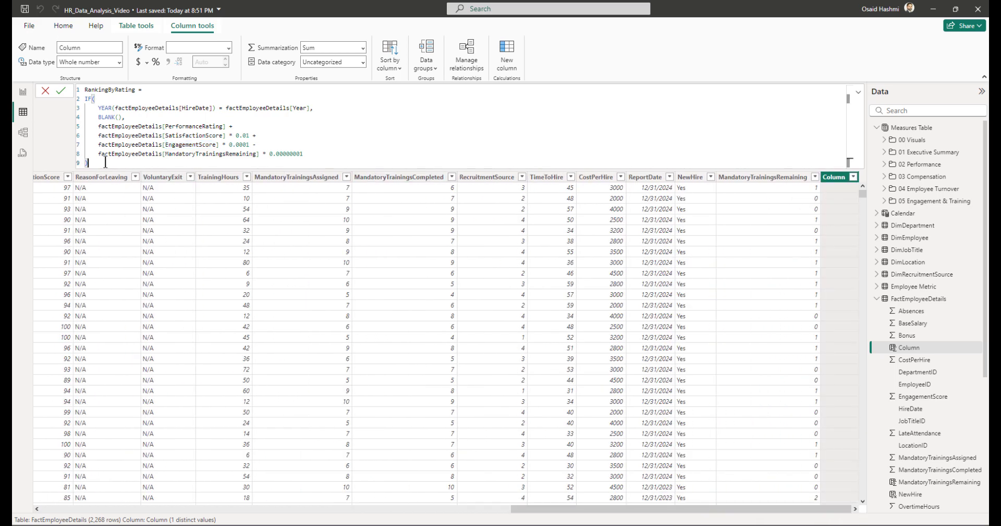
{"action": "key", "text": "Return"}
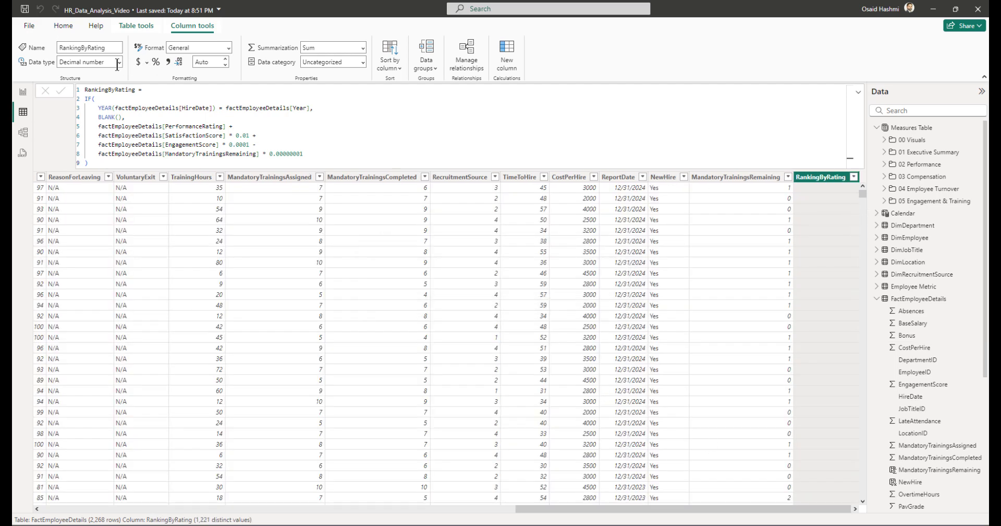
{"action": "scroll", "coordinate": [829, 294], "scroll_direction": "down", "scroll_amount": 20}
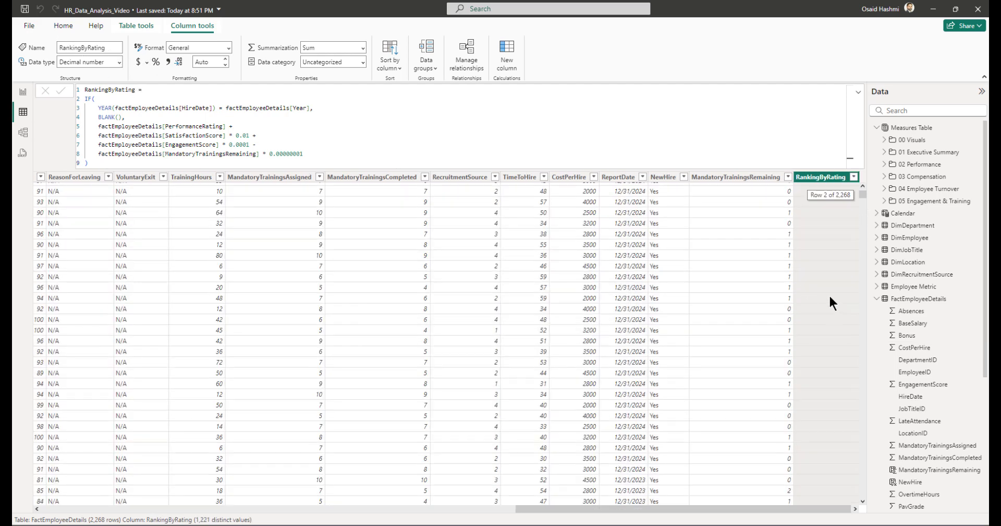
Step: Look through the RankingByRating values, sort the column descending to examine its highest entries, and clear the sort
{"action": "scroll", "coordinate": [832, 305], "scroll_direction": "down", "scroll_amount": 20}
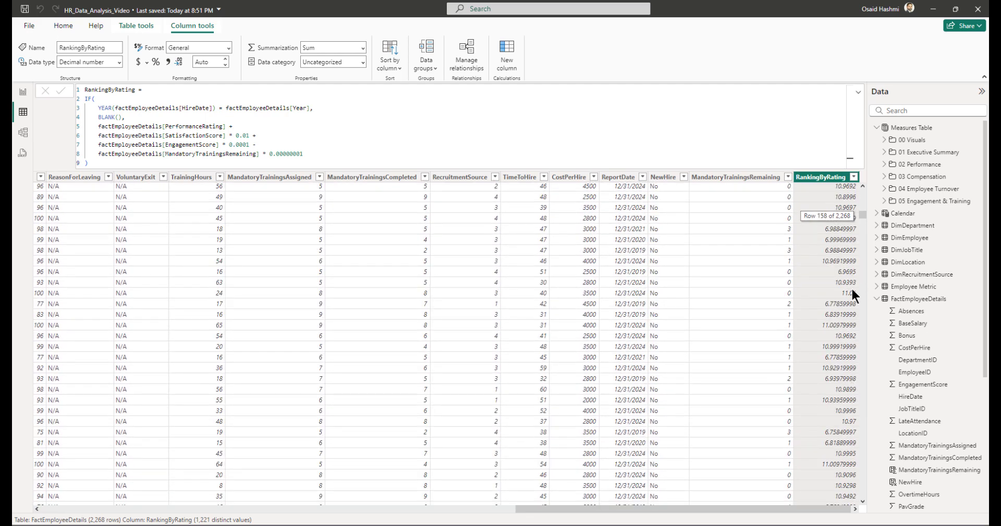
{"action": "scroll", "coordinate": [853, 292], "scroll_direction": "up", "scroll_amount": 5}
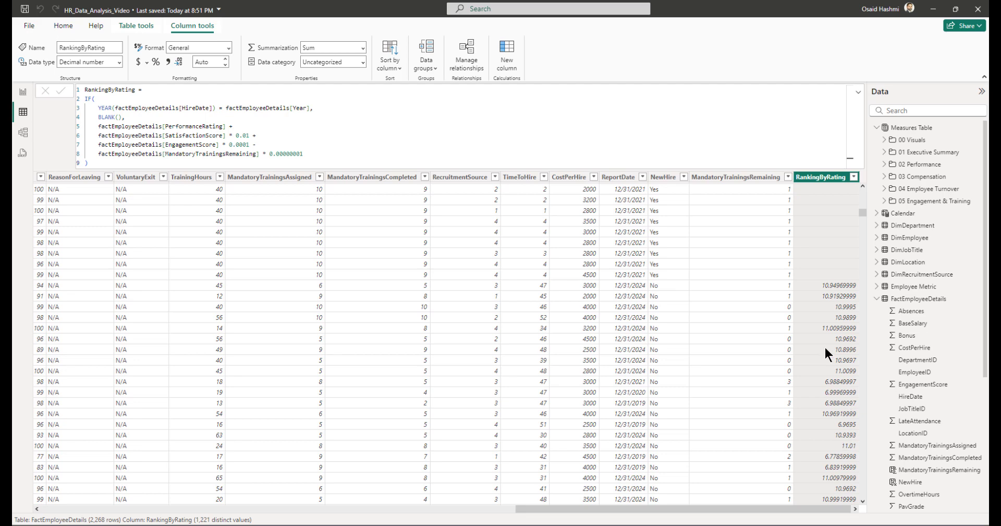
{"action": "scroll", "coordinate": [824, 345], "scroll_direction": "up", "scroll_amount": 20}
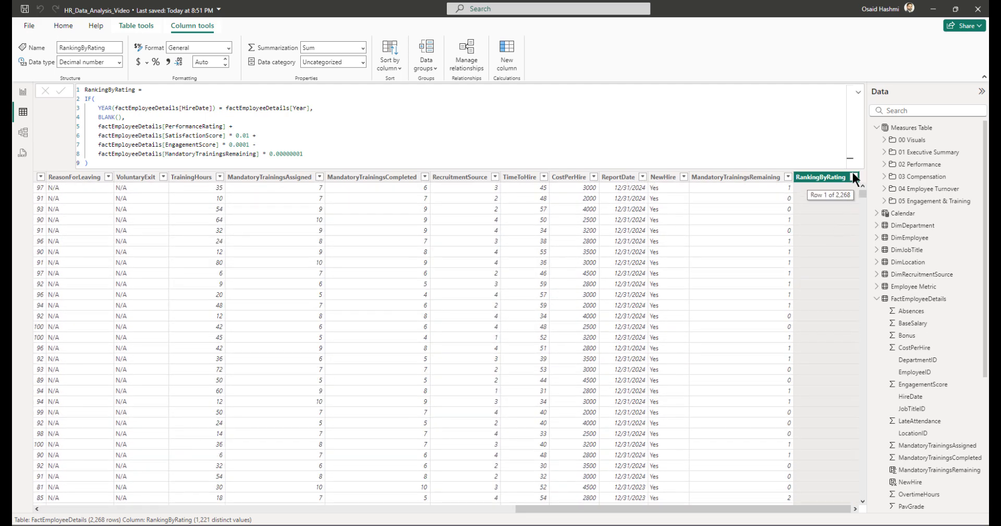
{"action": "left_click", "coordinate": [855, 177]}
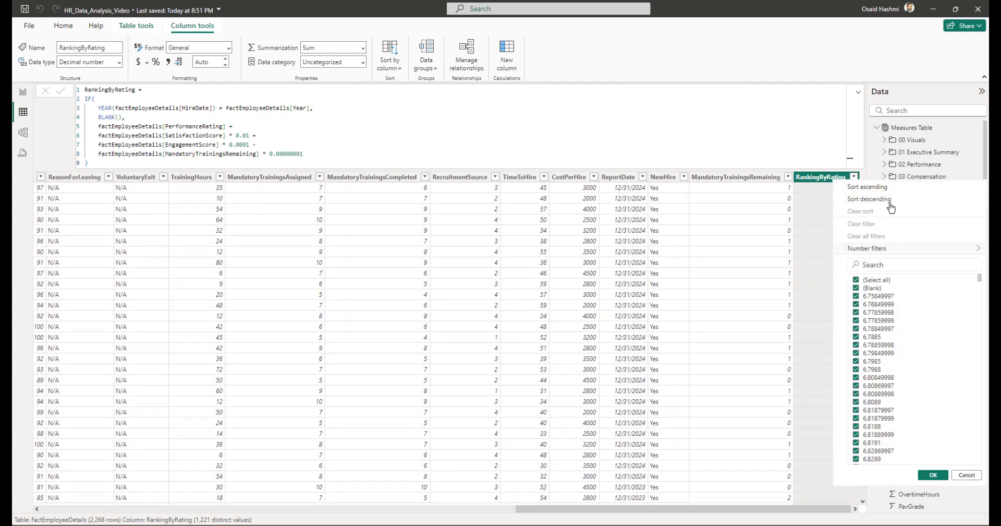
{"action": "left_click", "coordinate": [891, 206]}
{"action": "left_click", "coordinate": [858, 92]}
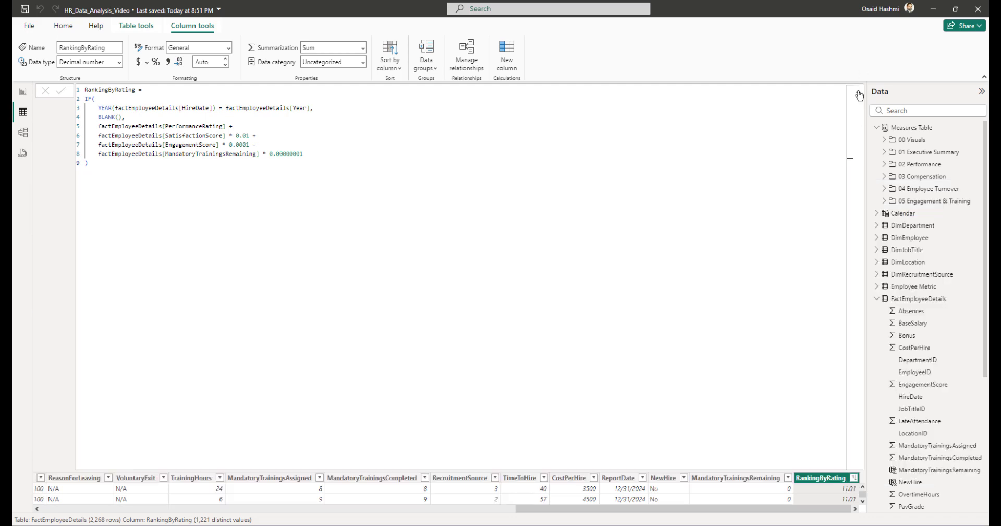
{"action": "left_click", "coordinate": [859, 93]}
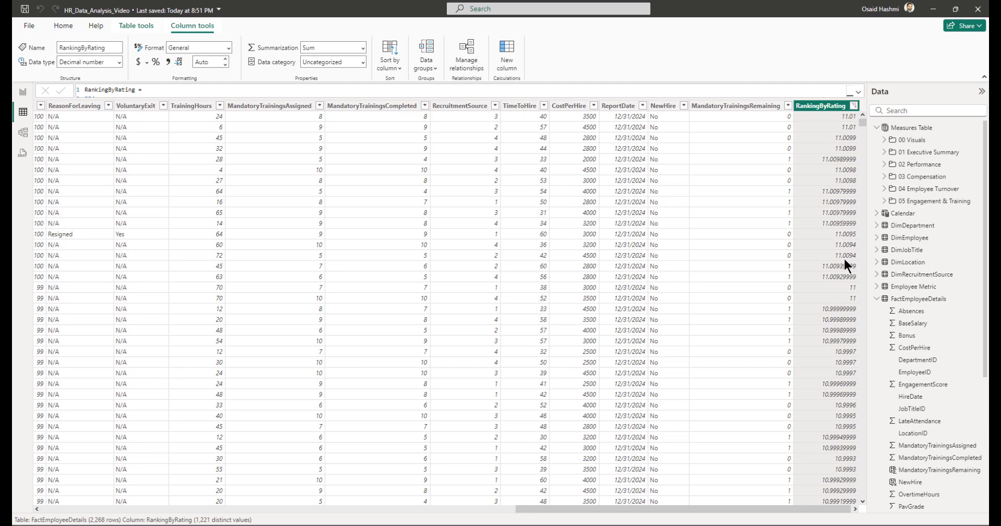
{"action": "left_click", "coordinate": [854, 106]}
{"action": "left_click", "coordinate": [866, 150]}
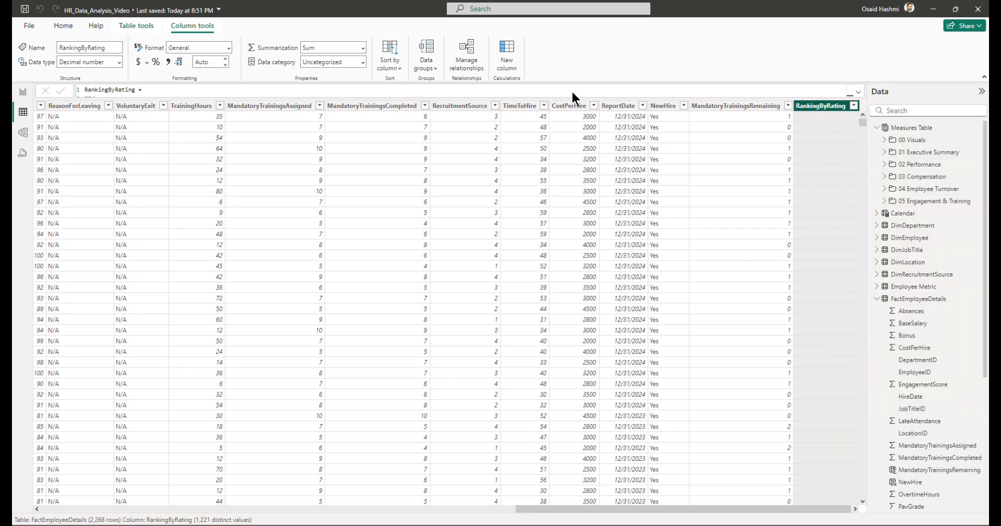
Step: Add RankingByRating as a filter on the Performance page's employee table, using the Top N filter type set to Top 5
{"action": "left_click", "coordinate": [22, 94]}
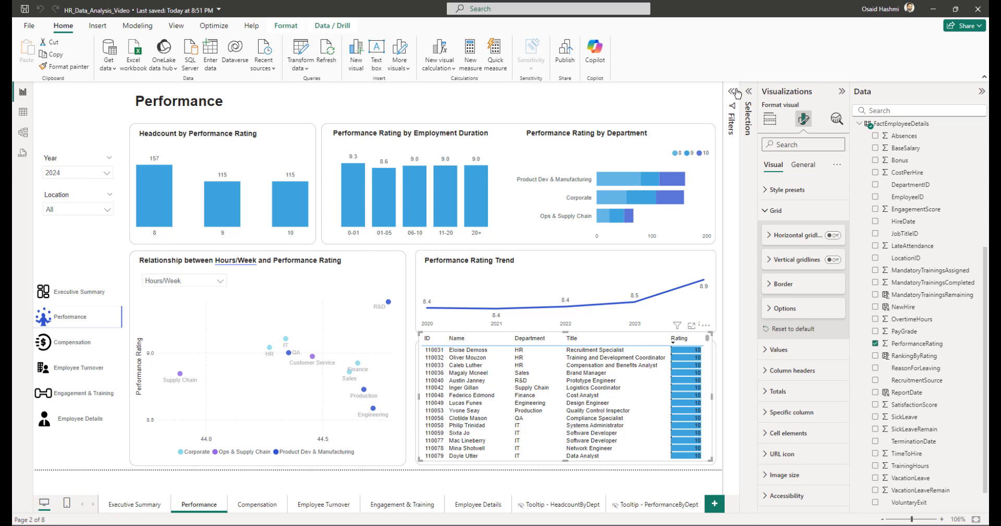
{"action": "left_click", "coordinate": [719, 103]}
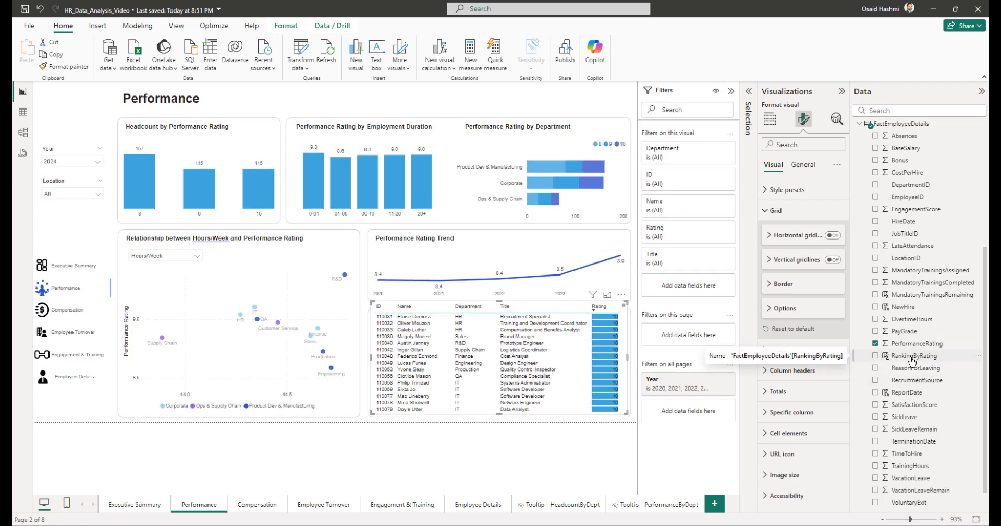
{"action": "left_click_drag", "start_coordinate": [911, 360], "coordinate": [689, 286]}
{"action": "left_click", "coordinate": [689, 261]}
{"action": "left_click", "coordinate": [673, 297]}
{"action": "left_click", "coordinate": [669, 289]}
{"action": "left_click", "coordinate": [708, 288]}
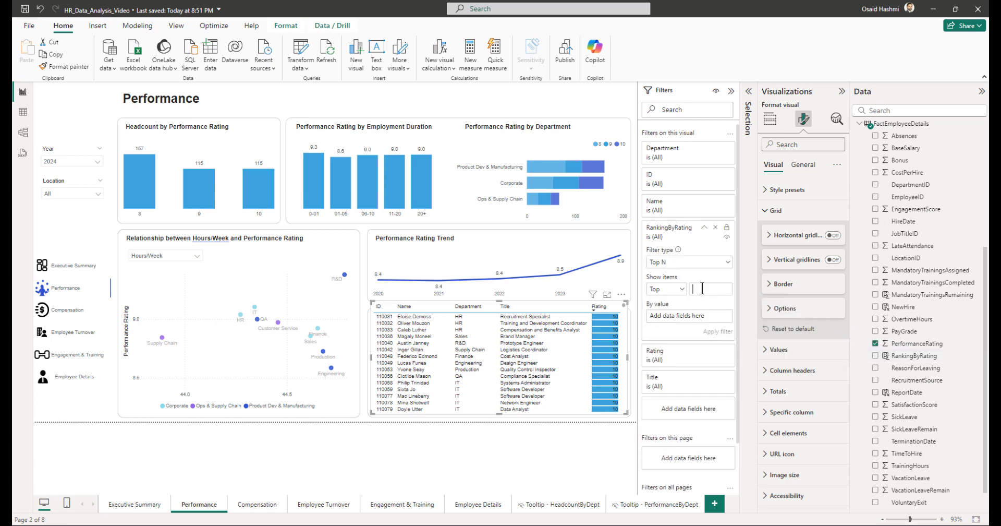
{"action": "type", "text": "5"}
Step: Base the Top N filter on the Maximum of RankingByRating and apply it
{"action": "left_click_drag", "start_coordinate": [912, 356], "coordinate": [691, 317]}
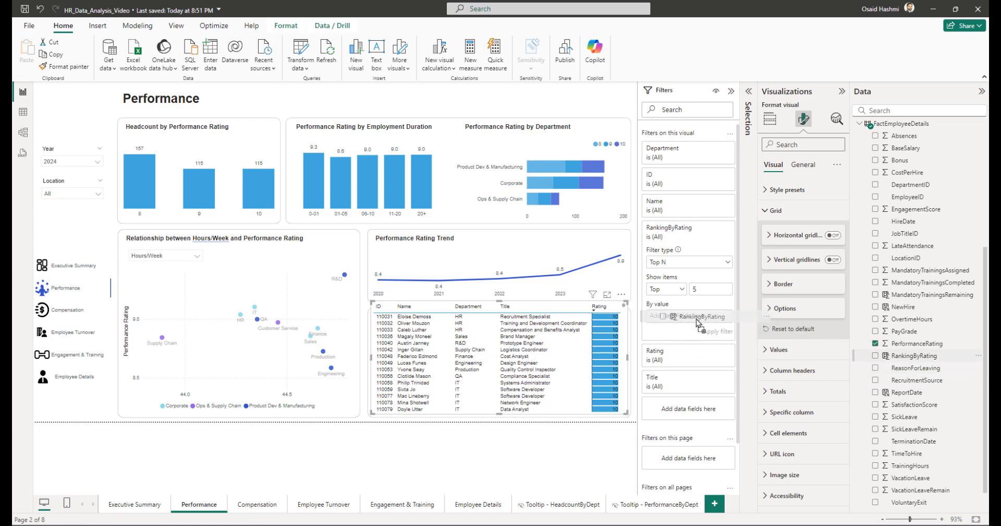
{"action": "left_click", "coordinate": [717, 317]}
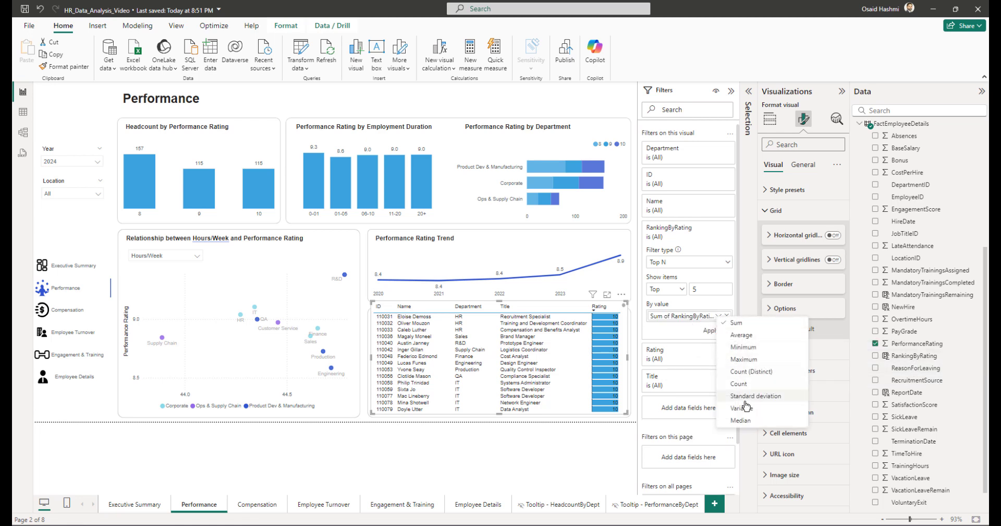
{"action": "left_click", "coordinate": [739, 359]}
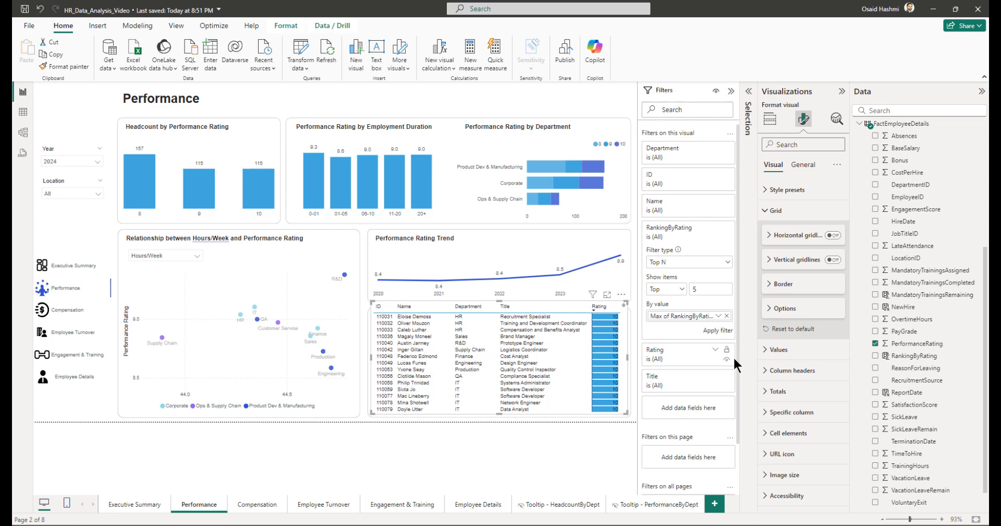
{"action": "left_click", "coordinate": [713, 332]}
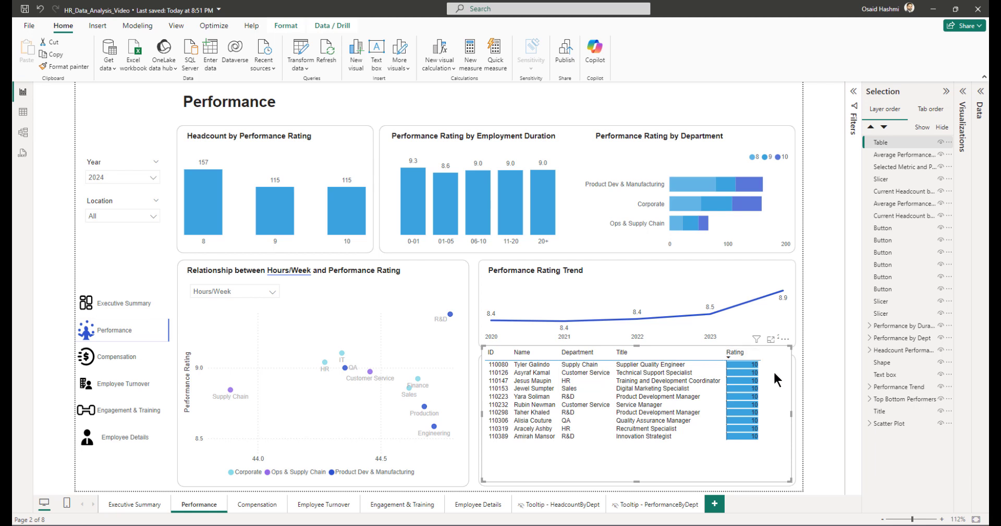
Step: Fit the table under the Top and Bottom Performers title and place a copy of it directly below
{"action": "key", "text": "ctrl+z"}
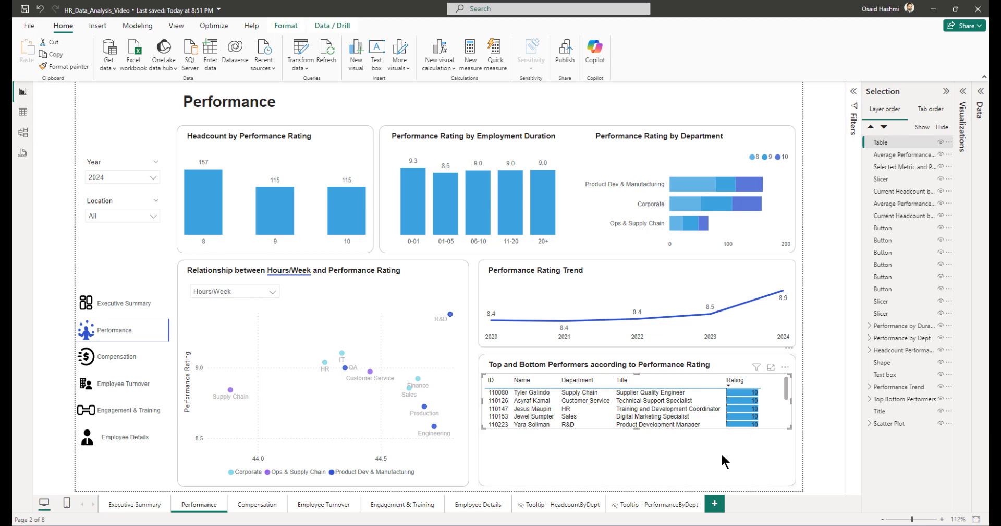
{"action": "left_click", "coordinate": [775, 384]}
{"action": "left_click", "coordinate": [771, 382]}
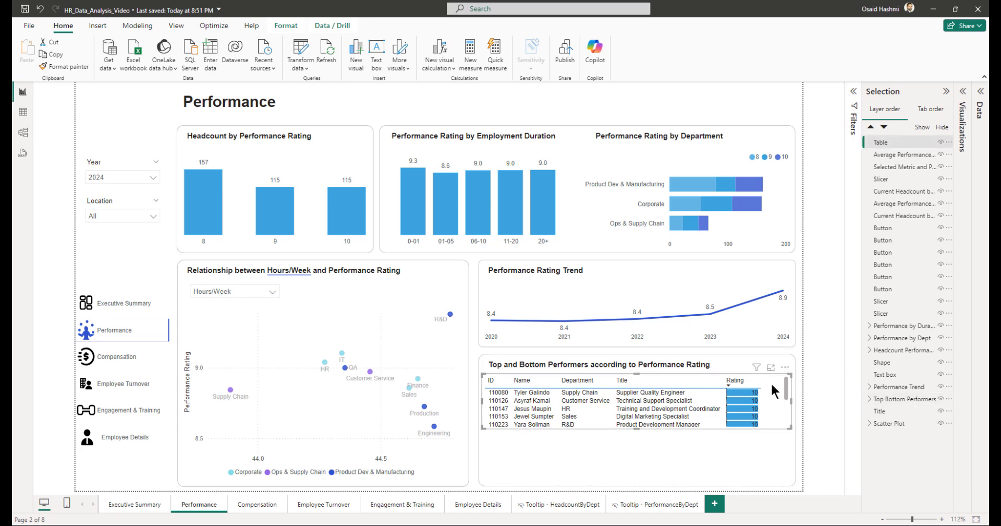
{"action": "key", "text": "ctrl+c"}
{"action": "key", "text": "ctrl+v"}
{"action": "left_click_drag", "start_coordinate": [790, 374], "coordinate": [784, 417]}
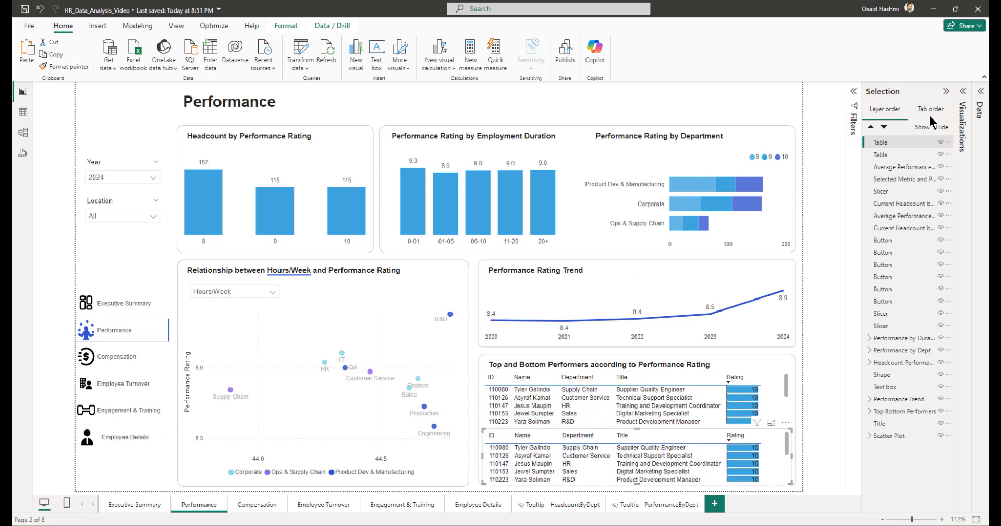
Step: Filter the copied table to the Bottom 5 by RankingByRating, and widen the columns so Rating lines up in both tables
{"action": "left_click", "coordinate": [854, 92]}
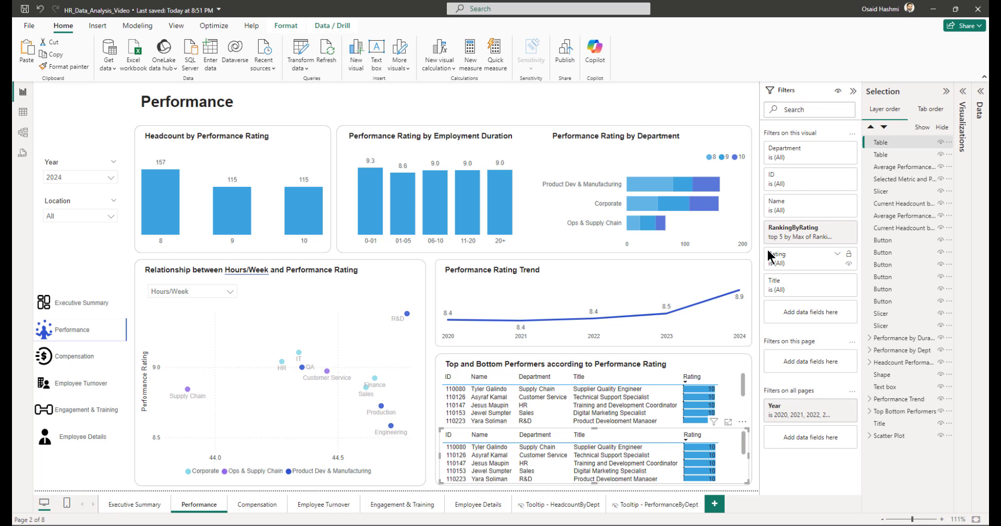
{"action": "left_click", "coordinate": [828, 230]}
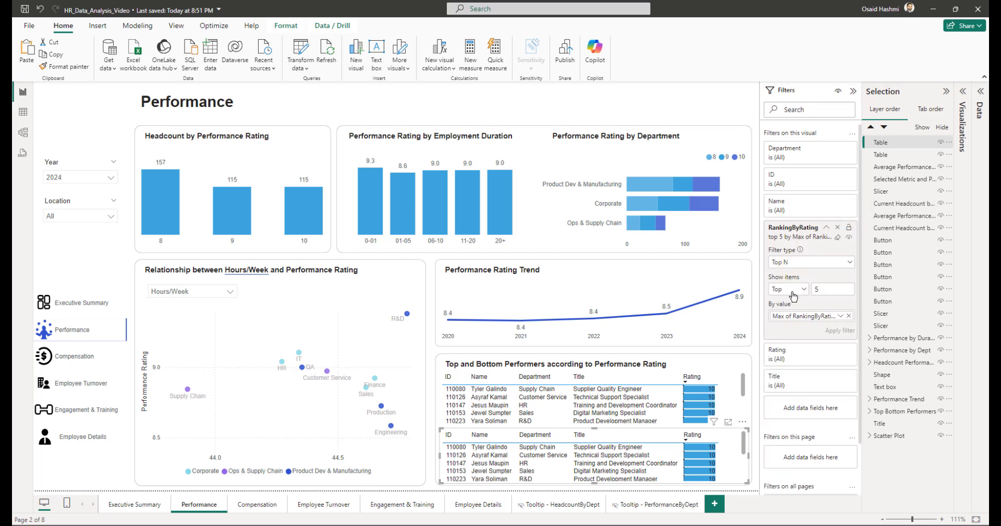
{"action": "left_click", "coordinate": [788, 289]}
{"action": "left_click", "coordinate": [787, 316]}
{"action": "left_click", "coordinate": [840, 331]}
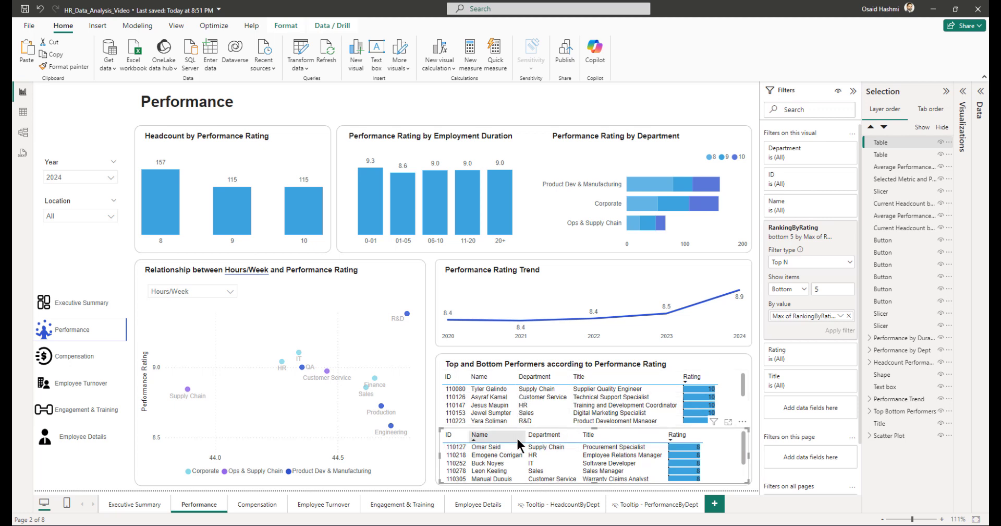
{"action": "left_click_drag", "start_coordinate": [667, 434], "coordinate": [737, 434]}
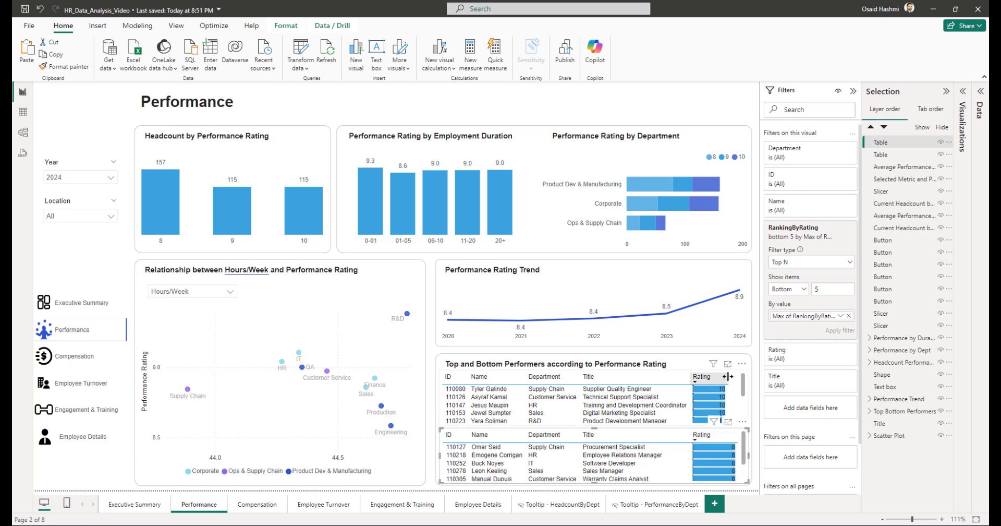
{"action": "left_click_drag", "start_coordinate": [729, 376], "coordinate": [736, 377]}
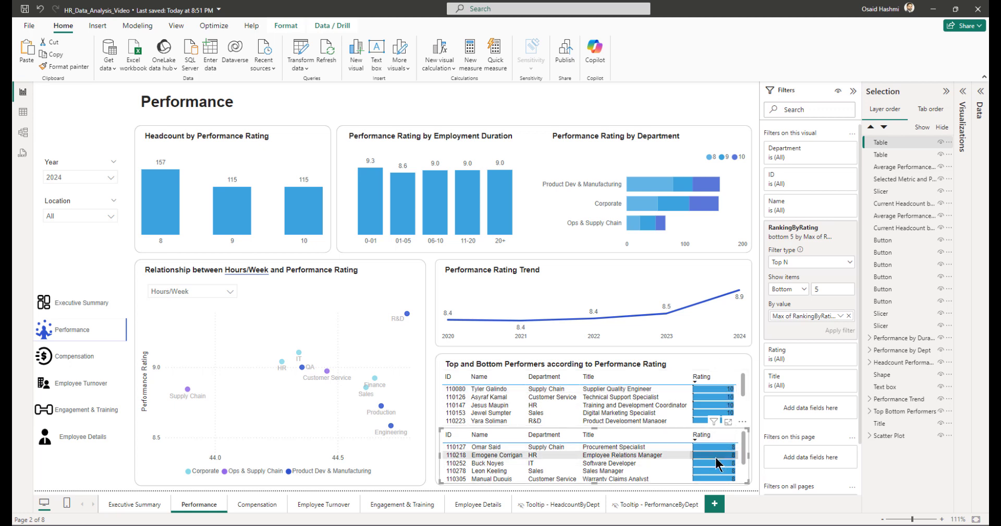
Step: Set the Rating data bars of the top performers table to a custom maximum of 10
{"action": "left_click", "coordinate": [741, 384]}
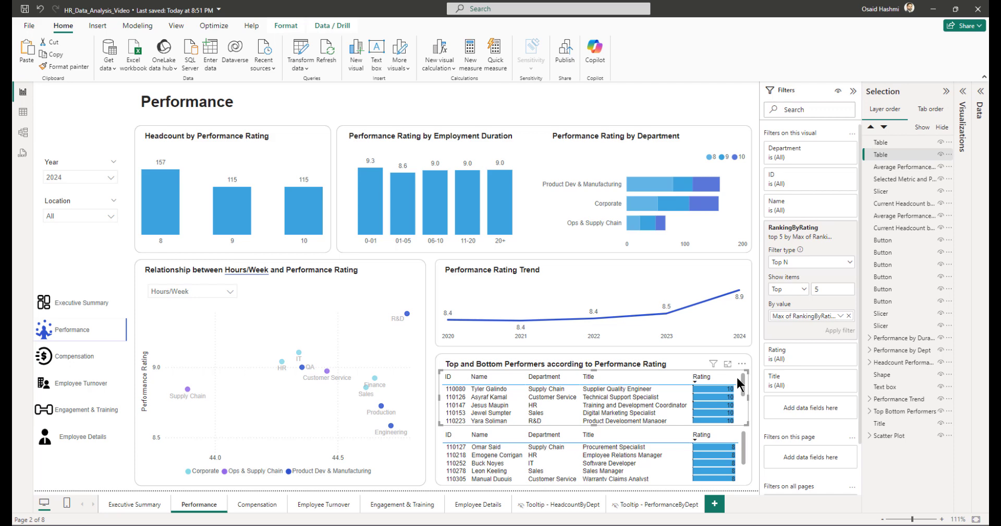
{"action": "left_click", "coordinate": [946, 91]}
{"action": "left_click", "coordinate": [963, 91]}
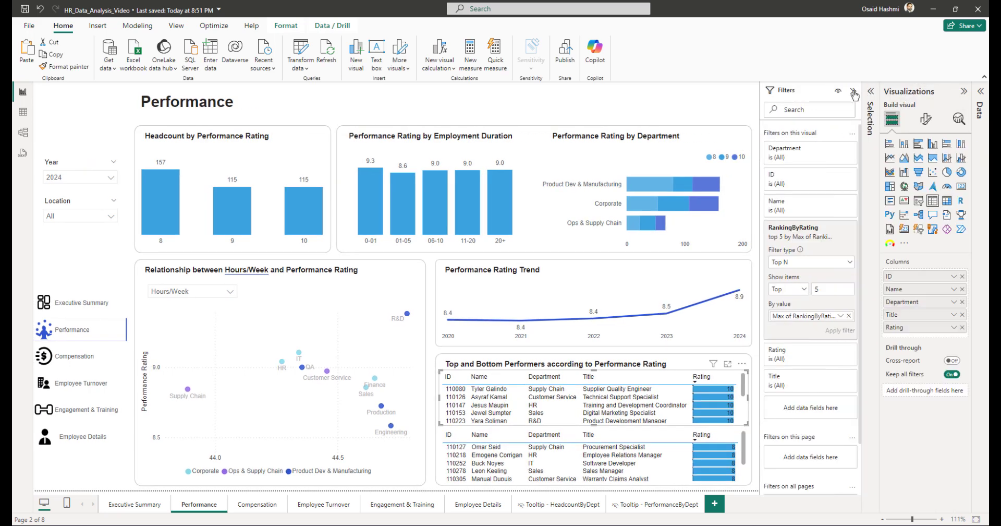
{"action": "left_click", "coordinate": [853, 91]}
{"action": "left_click", "coordinate": [926, 119]}
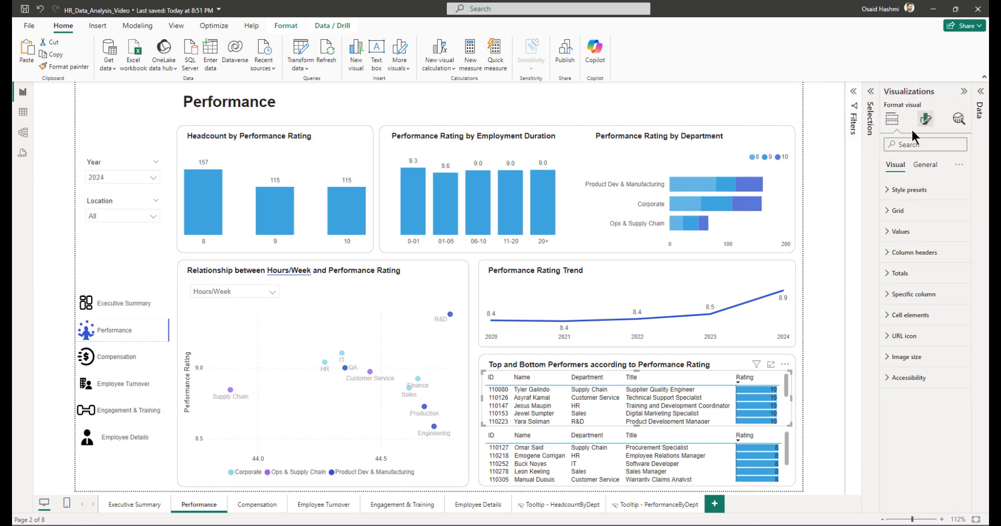
{"action": "left_click", "coordinate": [910, 317]}
{"action": "scroll", "coordinate": [908, 396], "scroll_direction": "down", "scroll_amount": 2}
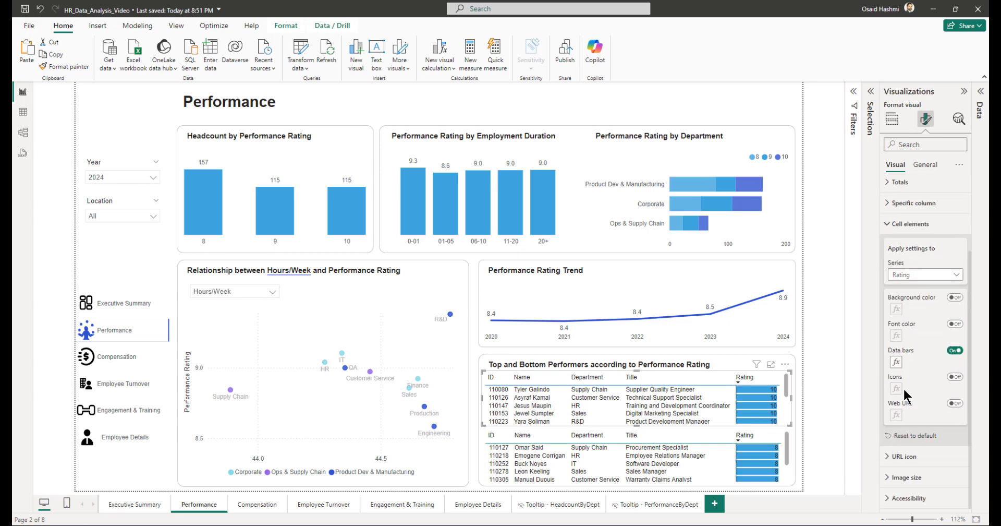
{"action": "left_click", "coordinate": [896, 362]}
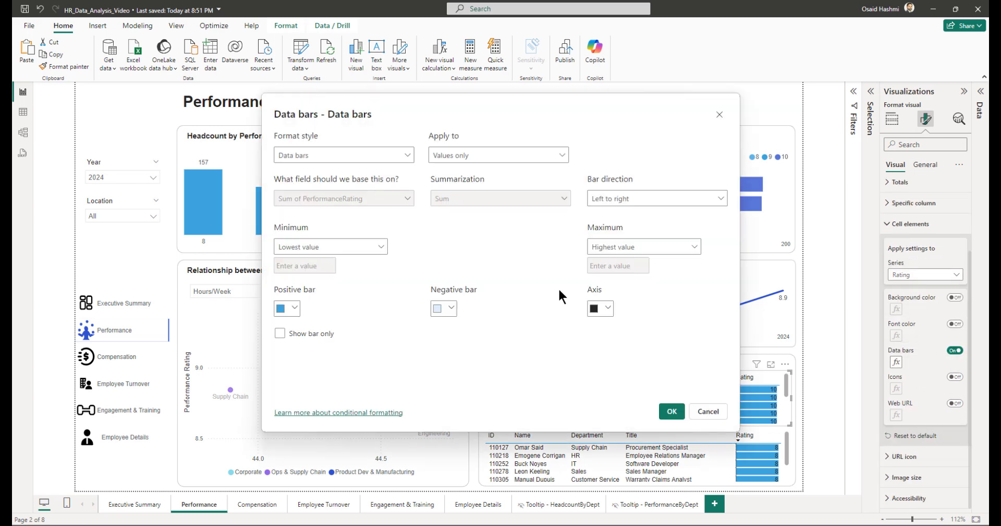
{"action": "left_click", "coordinate": [611, 251]}
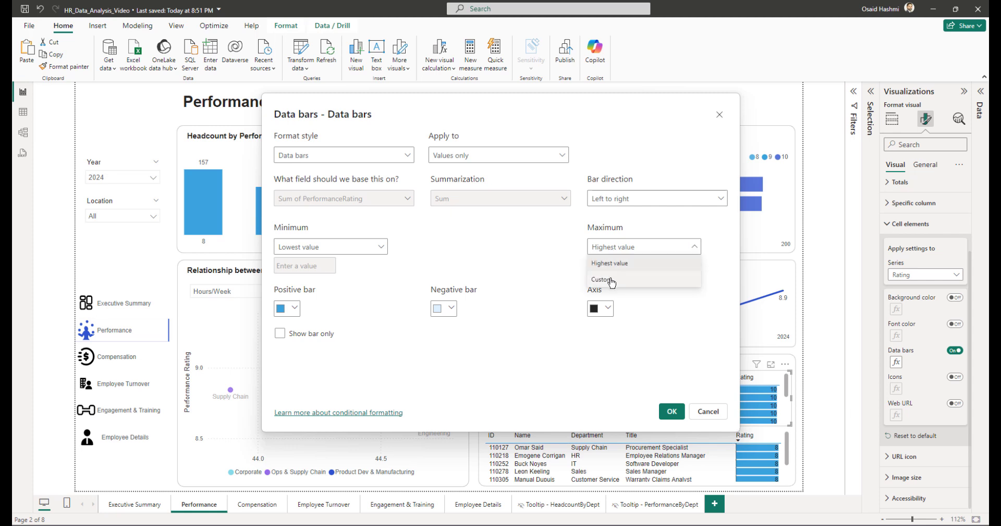
{"action": "left_click", "coordinate": [611, 281]}
{"action": "left_click", "coordinate": [616, 266]}
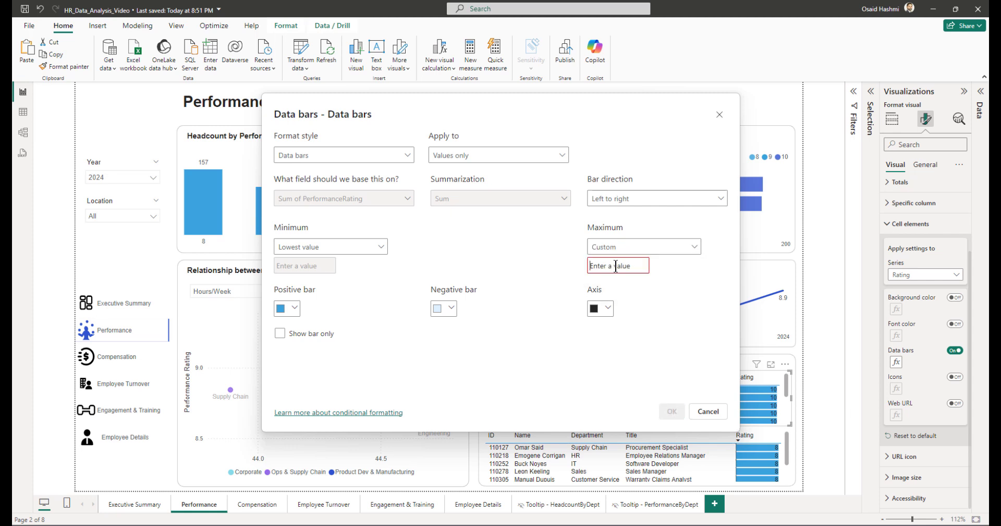
{"action": "type", "text": "10"}
{"action": "left_click", "coordinate": [672, 411]}
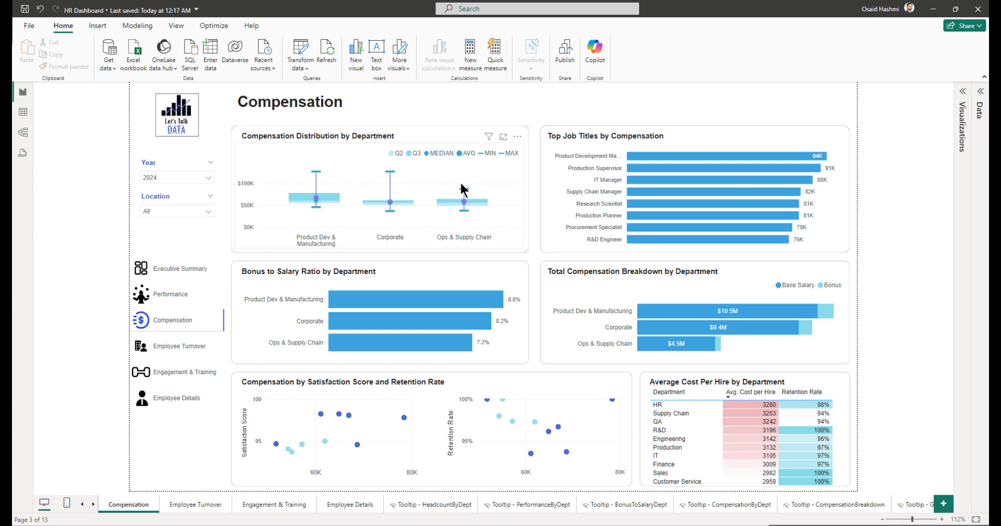
Step: Examine the Compensation Distribution by Department chart enlarged with its tooltip, and the job title and bonus ratio charts in the HR Dashboard file
{"action": "left_click", "coordinate": [504, 137]}
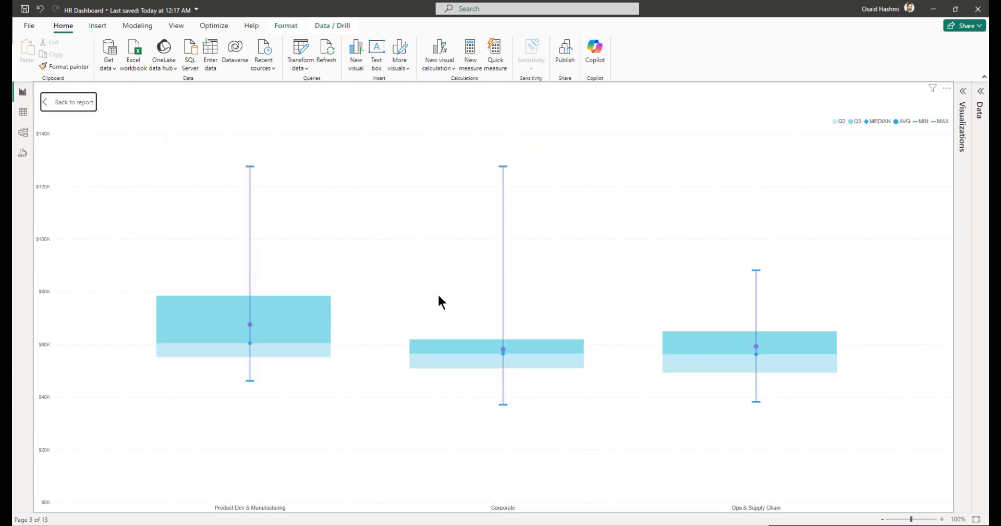
{"action": "mouse_move", "coordinate": [249, 381]}
{"action": "mouse_move", "coordinate": [277, 335]}
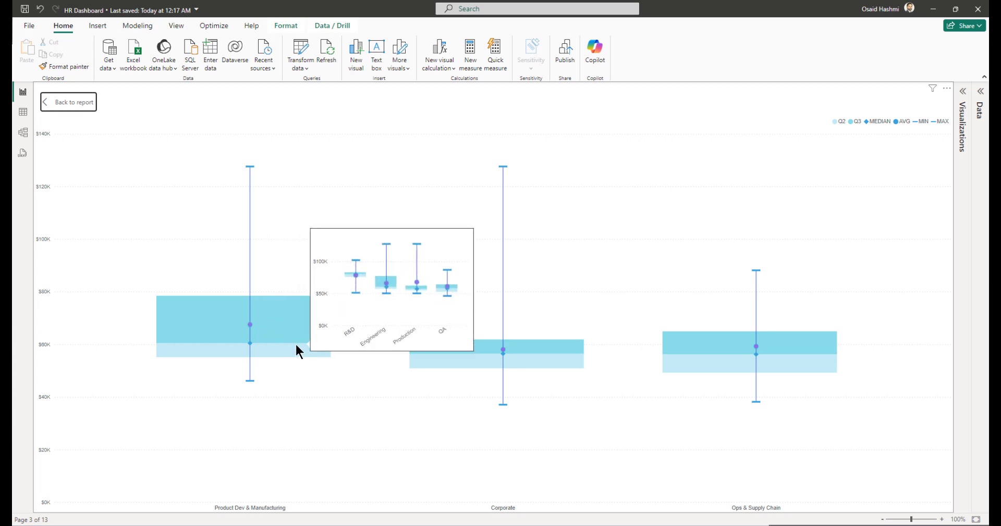
{"action": "left_click", "coordinate": [73, 102]}
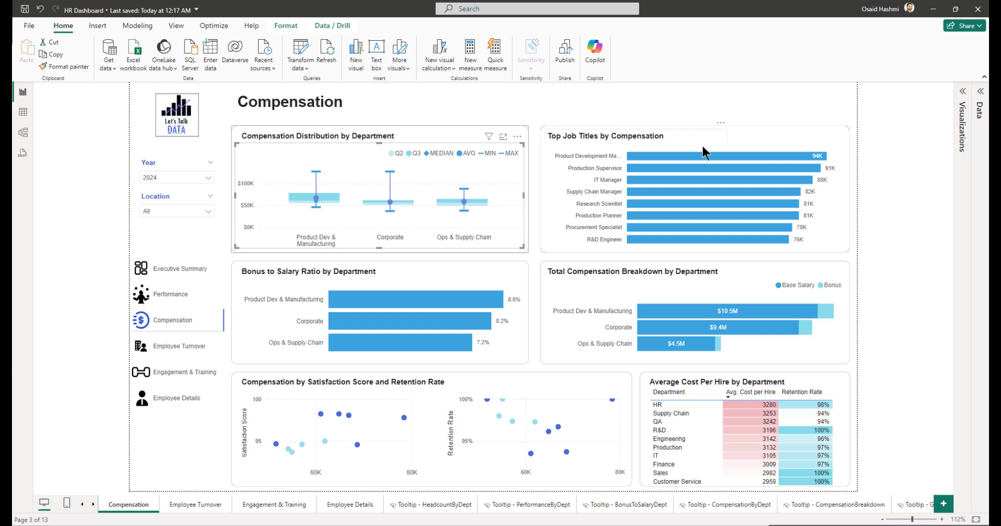
{"action": "mouse_move", "coordinate": [704, 164]}
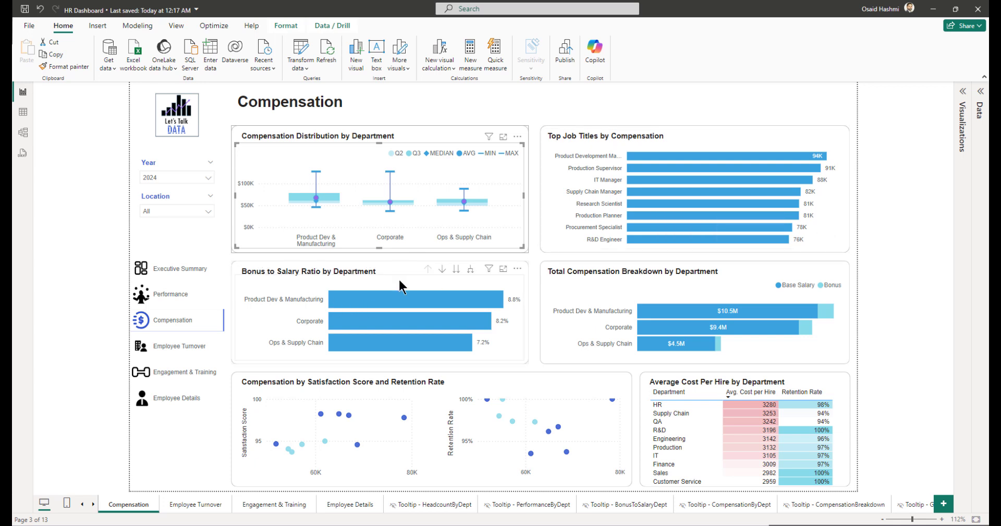
{"action": "mouse_move", "coordinate": [399, 307]}
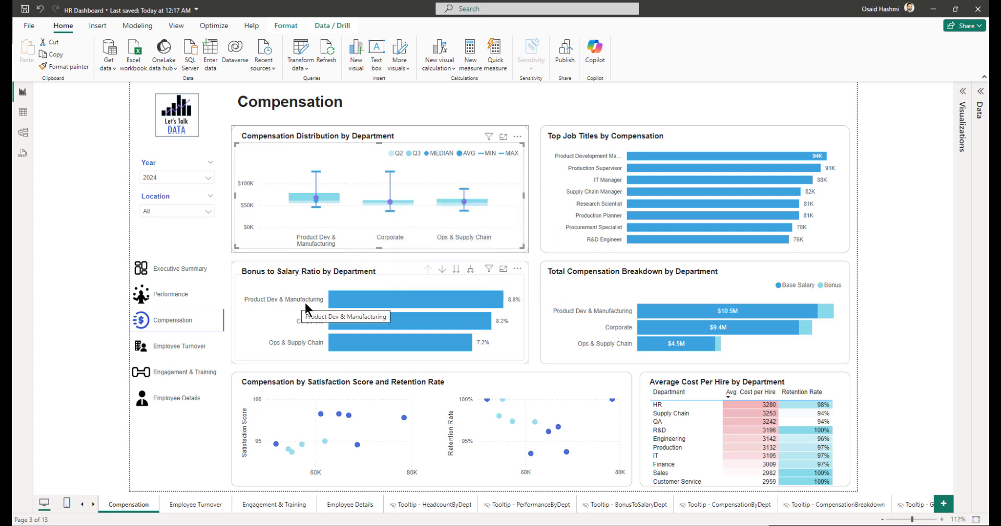
Step: Examine the bonus ratio, compensation breakdown and satisfaction score charts on the finished Compensation page, and save the HR Dashboard file
{"action": "mouse_move", "coordinate": [359, 299]}
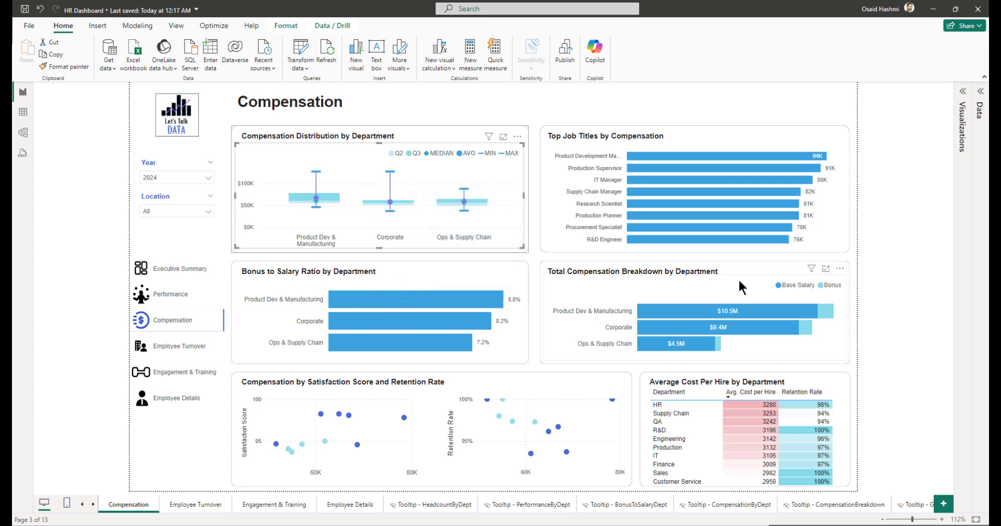
{"action": "mouse_move", "coordinate": [752, 315]}
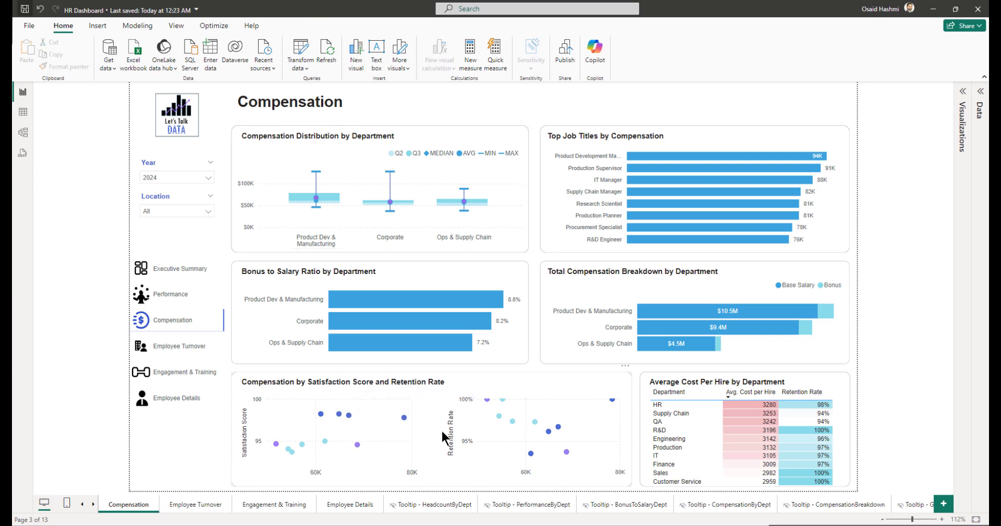
{"action": "key", "text": "ctrl+s"}
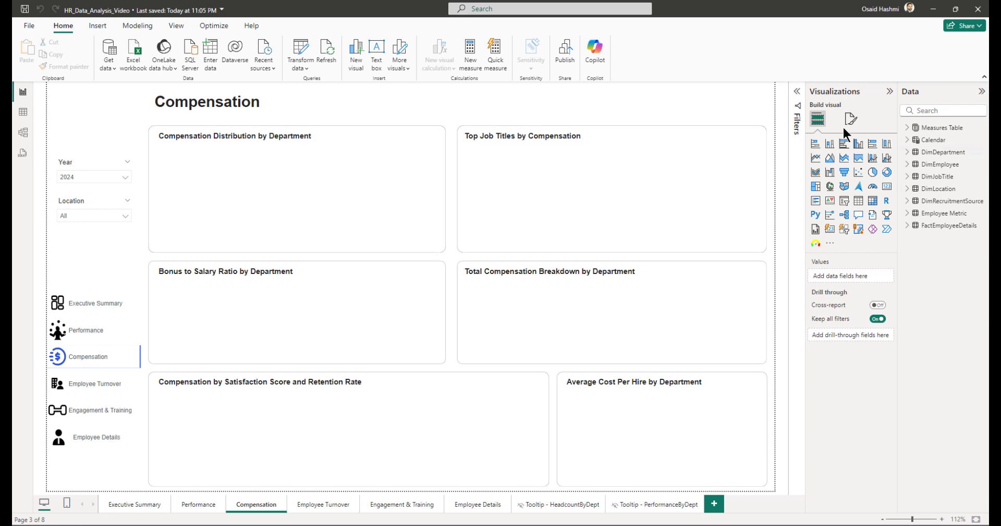
Step: In the HR_Data_Analysis_Video file, add a line and stacked column chart and fit it under the Compensation Distribution by Department title
{"action": "left_click", "coordinate": [873, 163]}
{"action": "left_click_drag", "start_coordinate": [559, 173], "coordinate": [254, 204]}
{"action": "left_click_drag", "start_coordinate": [472, 188], "coordinate": [440, 186]}
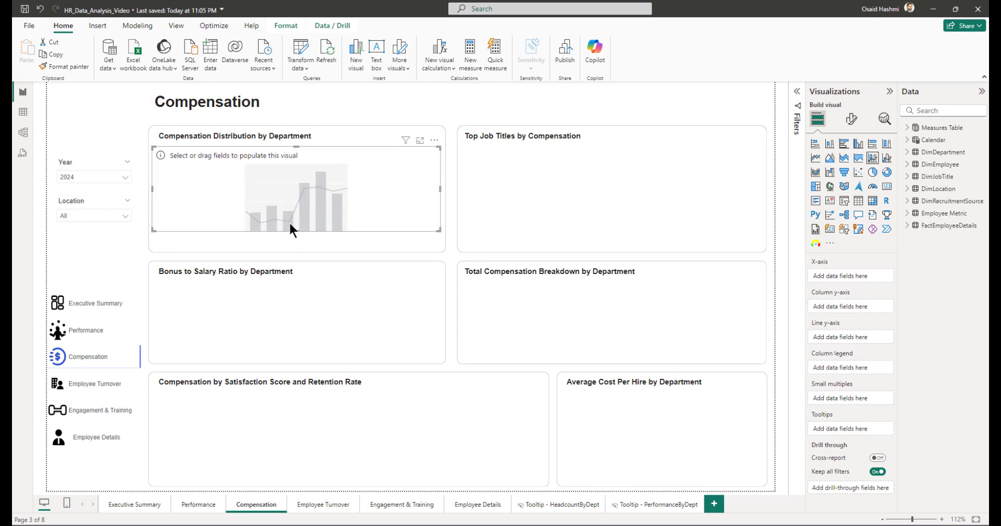
{"action": "left_click_drag", "start_coordinate": [294, 230], "coordinate": [298, 248]}
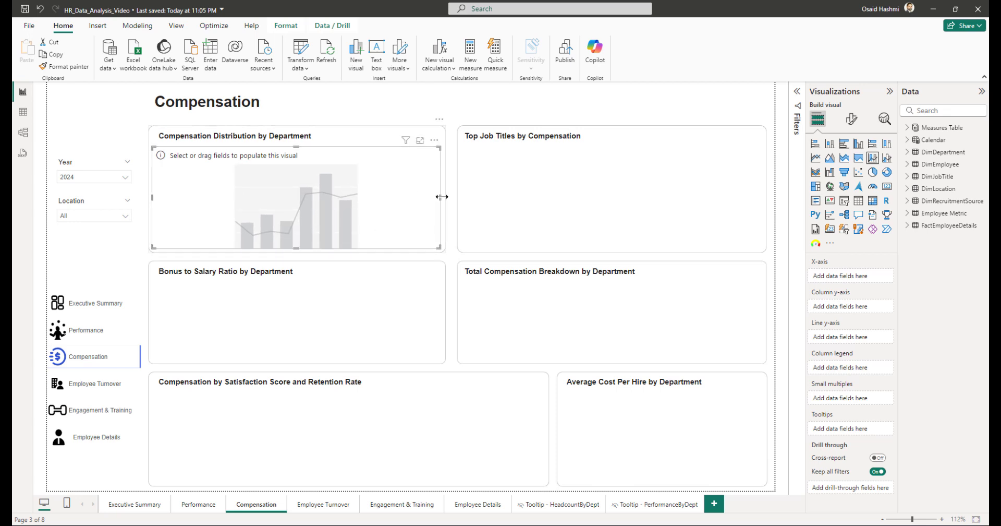
{"action": "left_click_drag", "start_coordinate": [441, 196], "coordinate": [440, 194]}
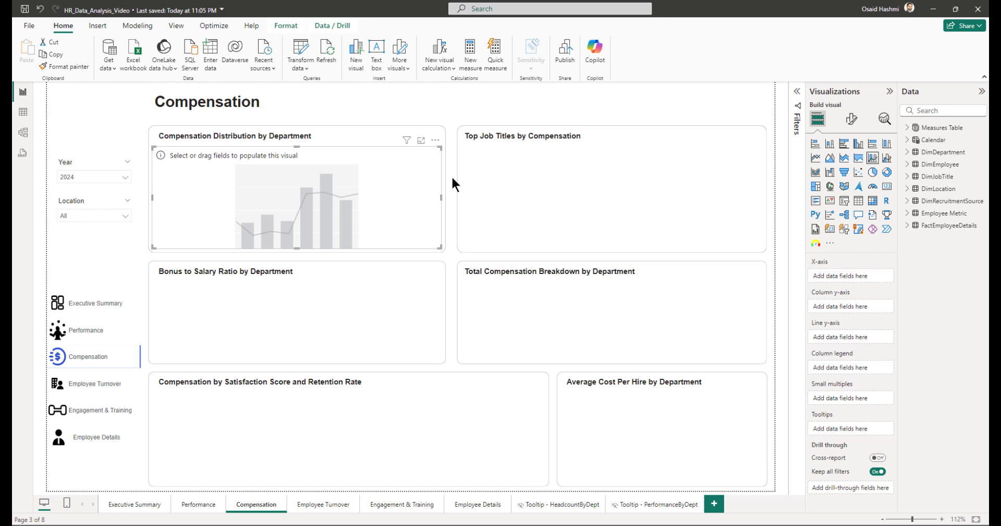
{"action": "left_click", "coordinate": [453, 182]}
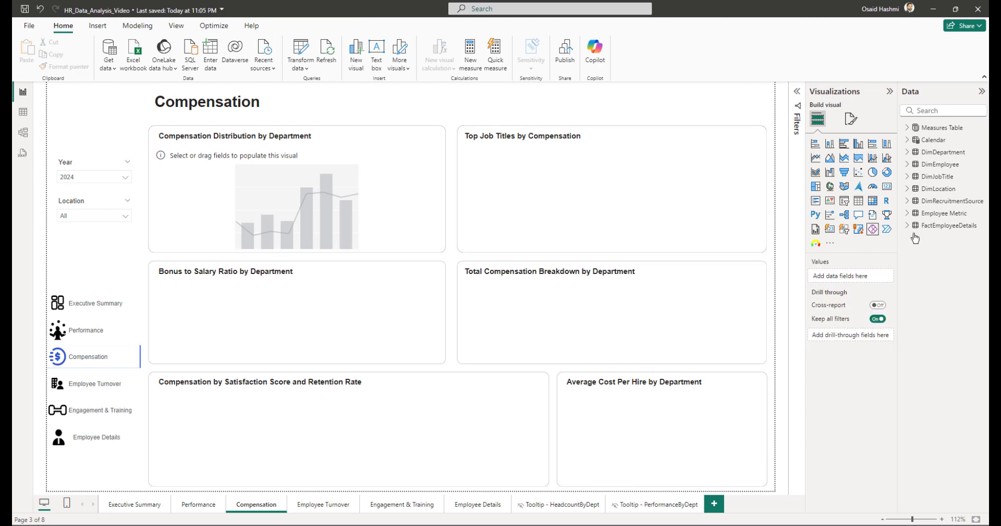
{"action": "left_click", "coordinate": [389, 180]}
{"action": "left_click", "coordinate": [908, 127]}
{"action": "right_click", "coordinate": [899, 181]}
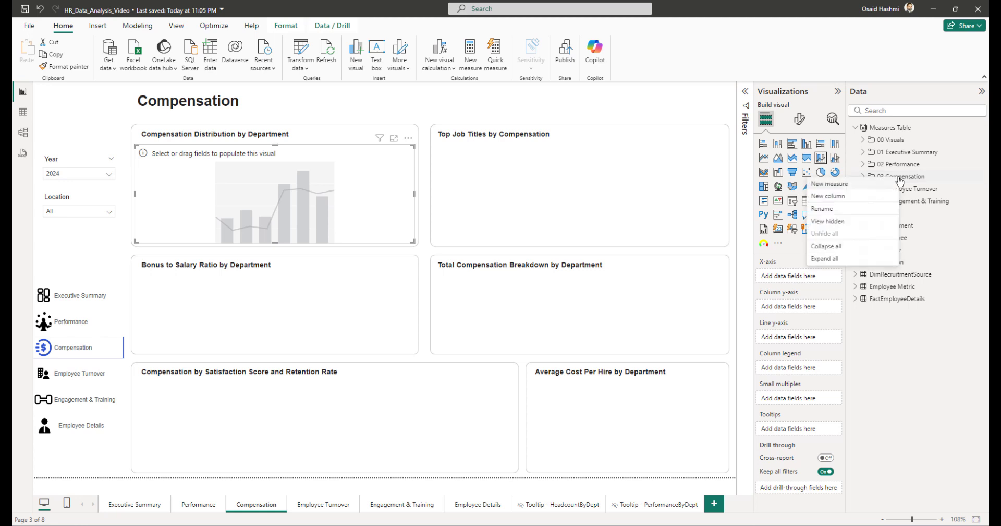
{"action": "key", "text": "Escape"}
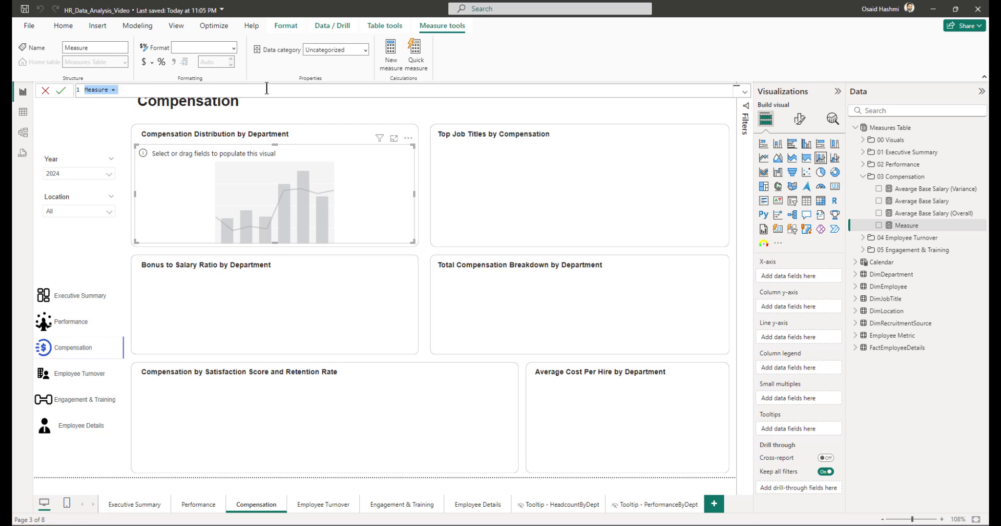
{"action": "key", "text": "Escape"}
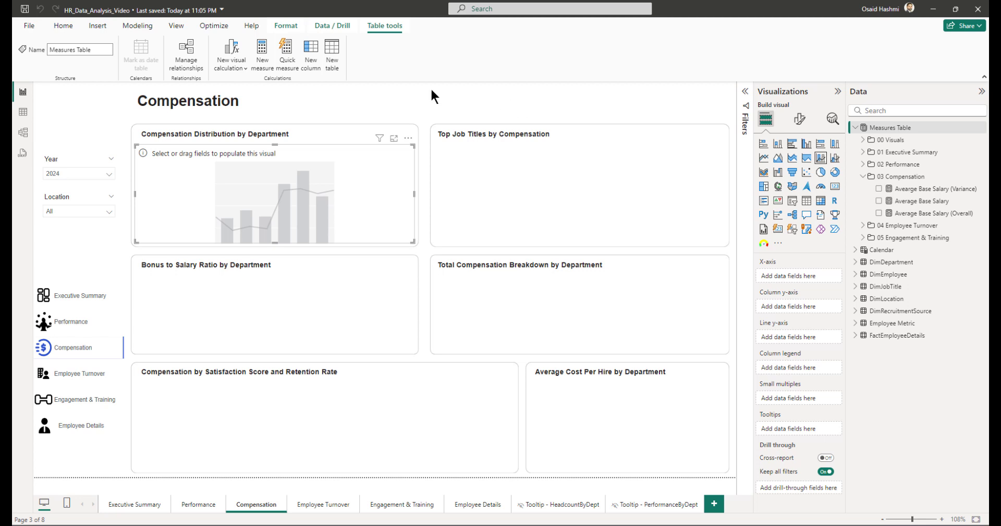
Step: Add a calculated column to FactEmployeeDetails: Total Compensation = FactEmployeeDetails[BaseSalary] + FactEmployeeDetails[Bonus]
{"action": "left_click", "coordinate": [24, 113]}
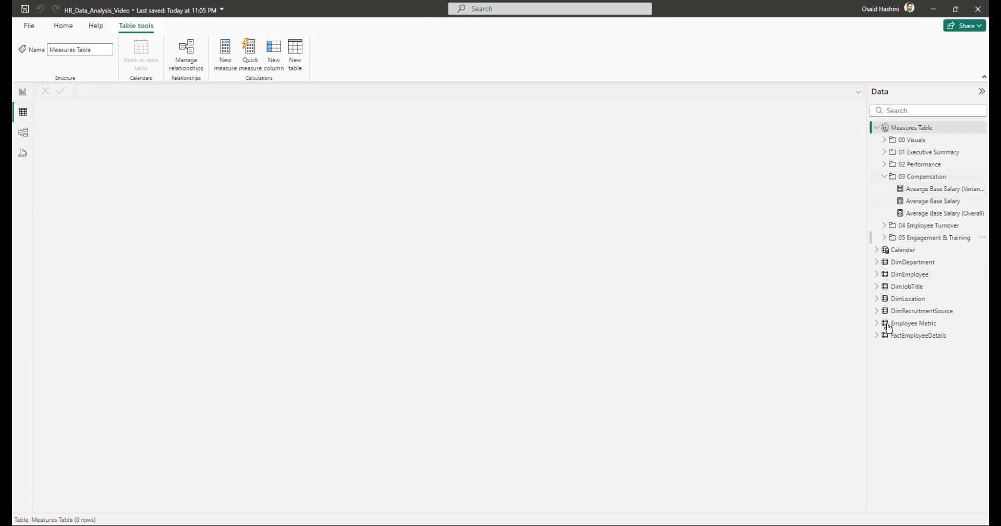
{"action": "left_click", "coordinate": [907, 337]}
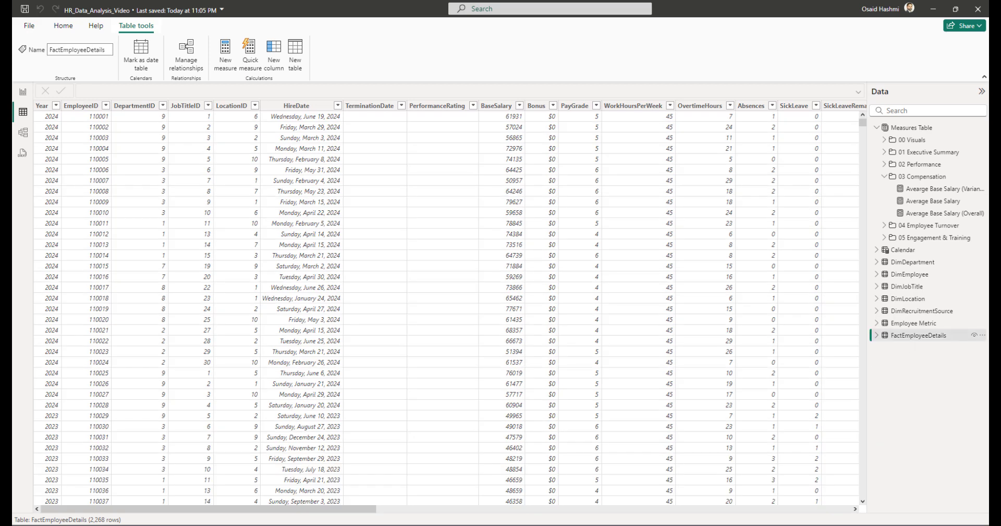
{"action": "scroll", "coordinate": [835, 513], "scroll_direction": "right", "scroll_amount": 10}
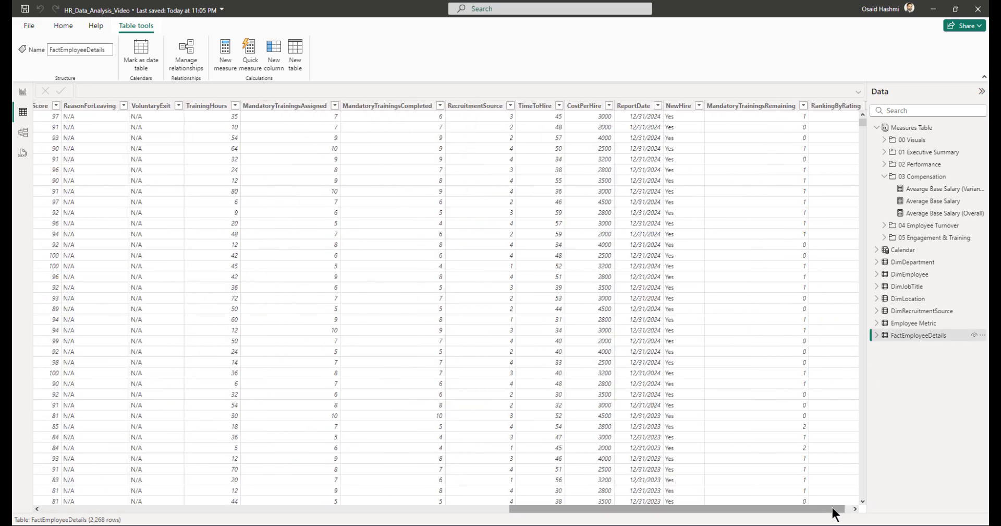
{"action": "right_click", "coordinate": [826, 109]}
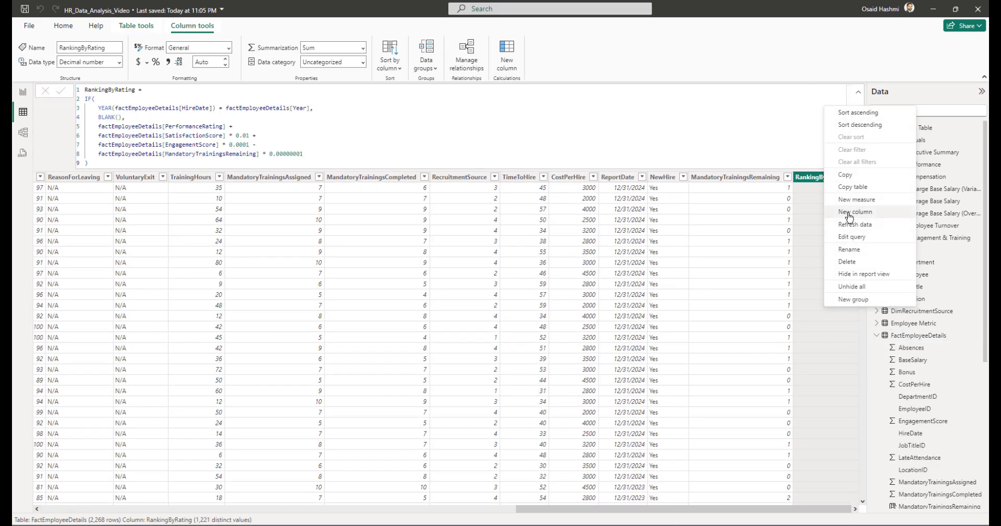
{"action": "left_click", "coordinate": [519, 186]}
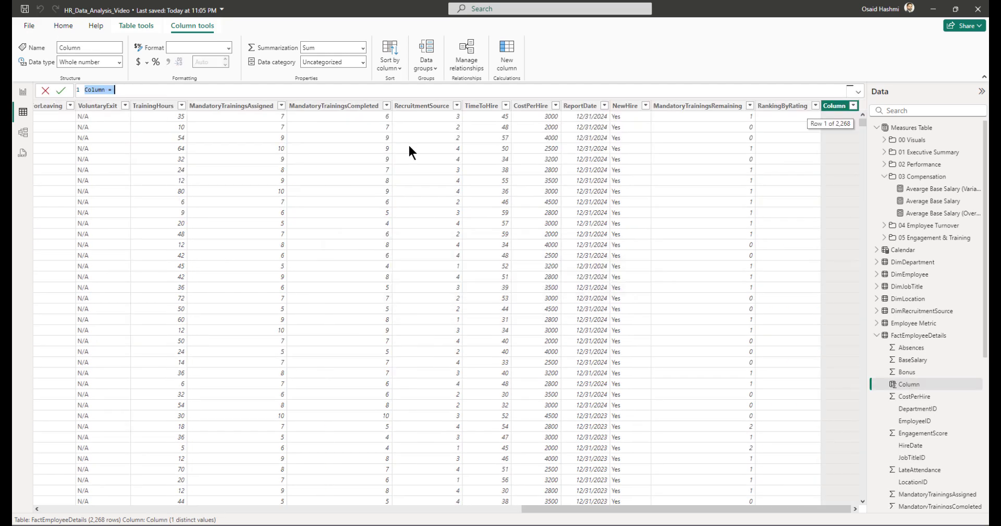
{"action": "type", "text": "Total C"}
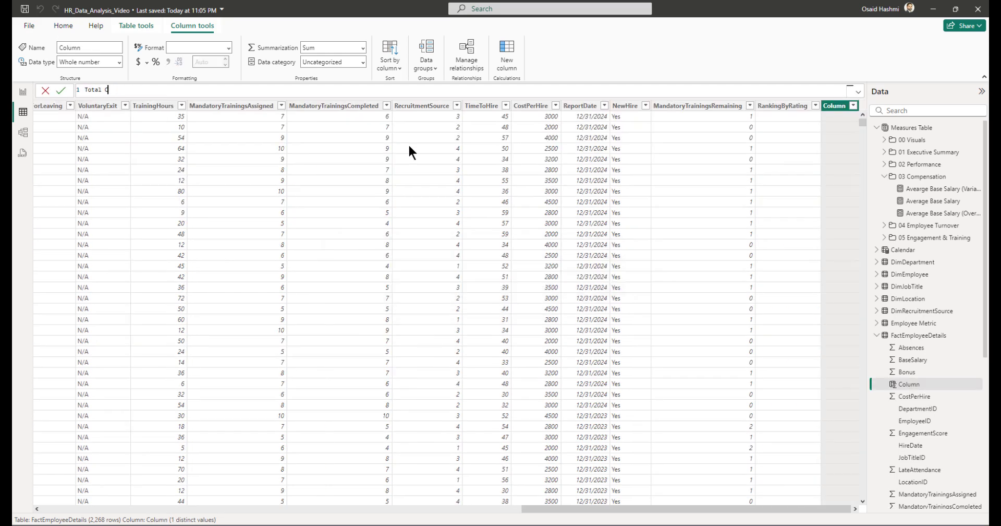
{"action": "type", "text": "ompensation "}
{"action": "type", "text": "="}
{"action": "type", "text": " FactEmployeeDetails[BaseSalary]"}
{"action": "key", "text": "Tab"}
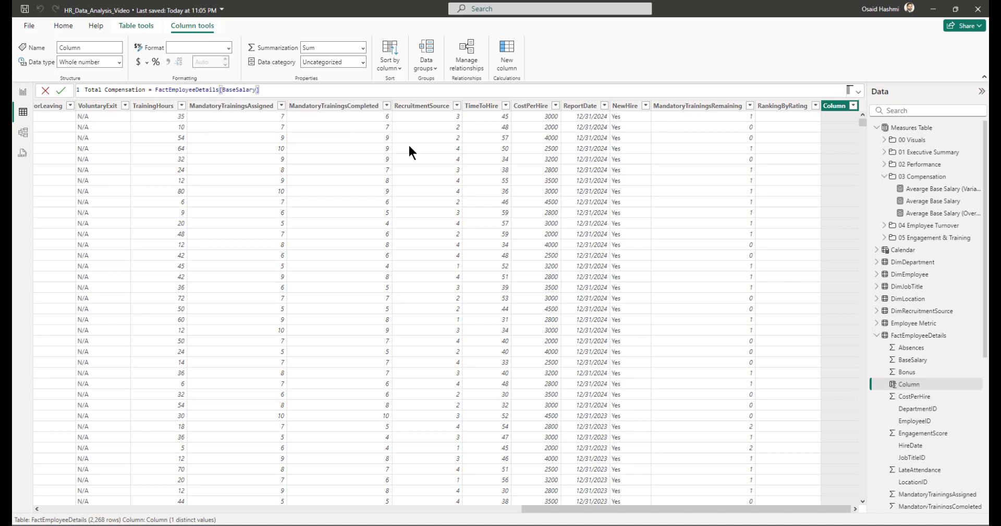
{"action": "type", "text": "+"}
{"action": "type", "text": " FactEmployeeDetails[Bonus]"}
{"action": "key", "text": "Tab"}
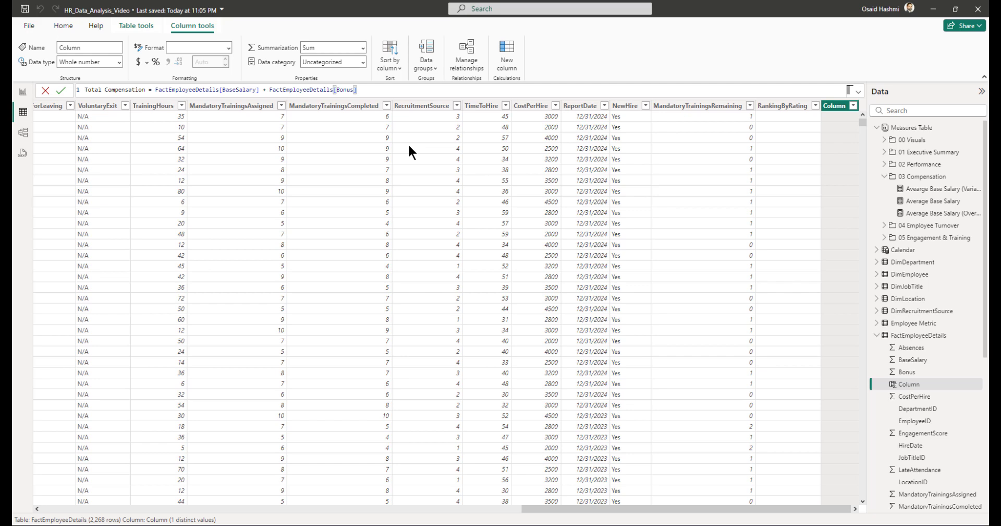
{"action": "key", "text": "Return"}
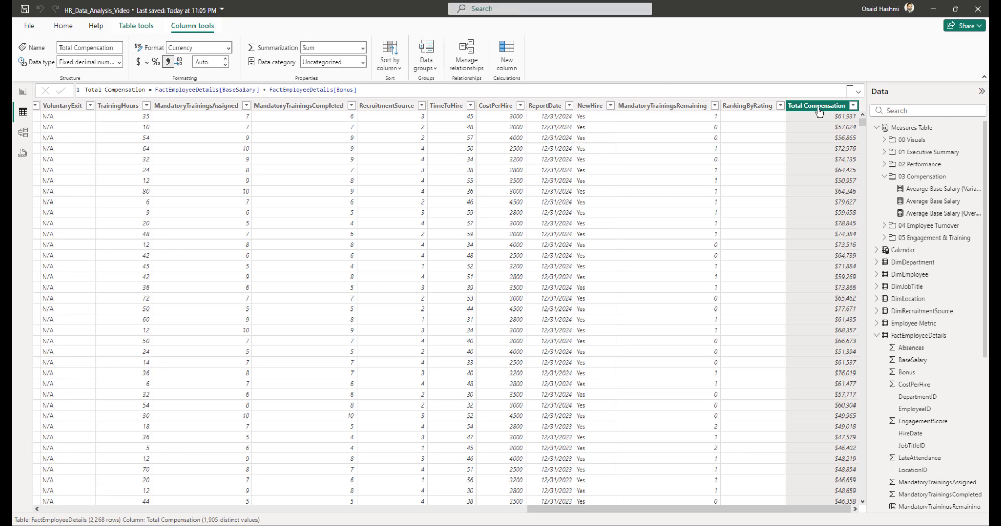
Step: Create a measure in the report's 03 Compensation folder: Total Compensation AVG = AVERAGE(FactEmployeeDetails[Total Compensation])
{"action": "left_click", "coordinate": [23, 92]}
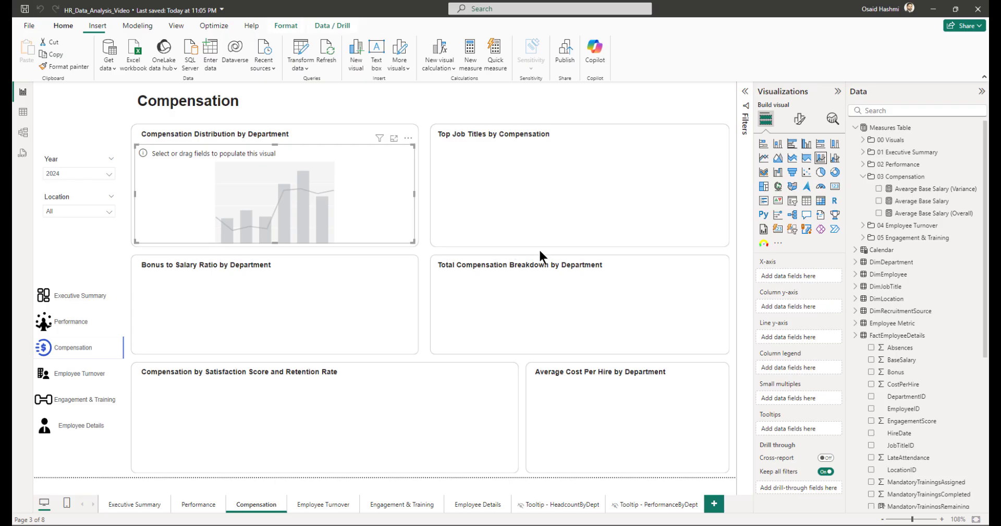
{"action": "right_click", "coordinate": [901, 181]}
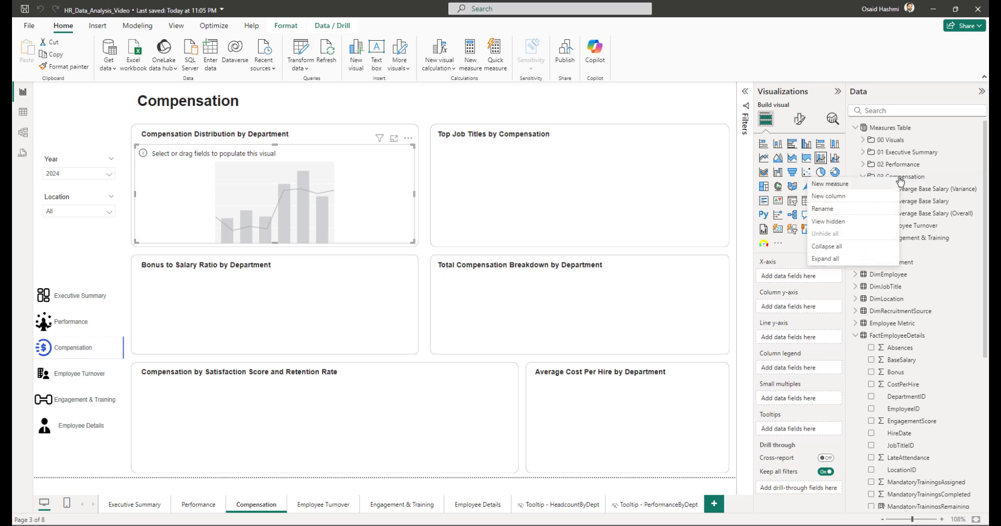
{"action": "left_click", "coordinate": [830, 183]}
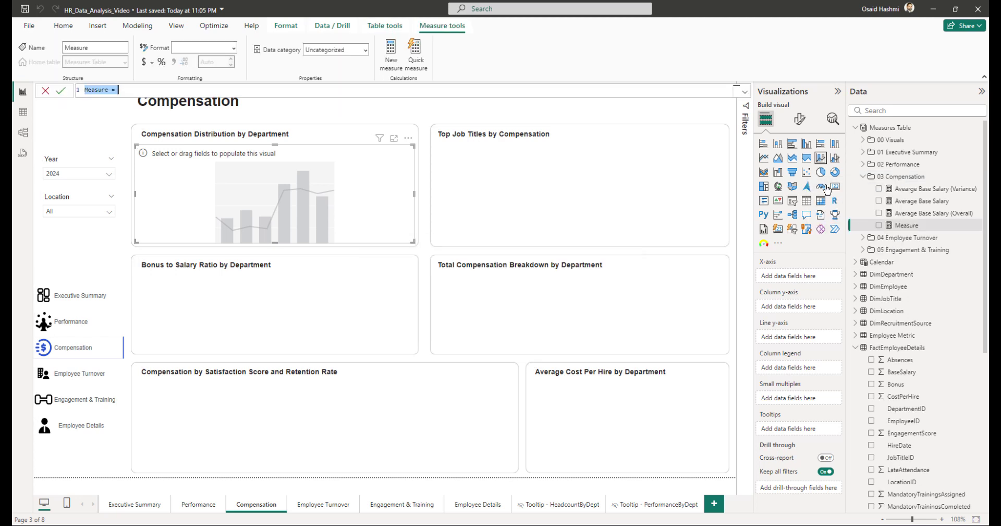
{"action": "type", "text": "Total Compensation AVG"}
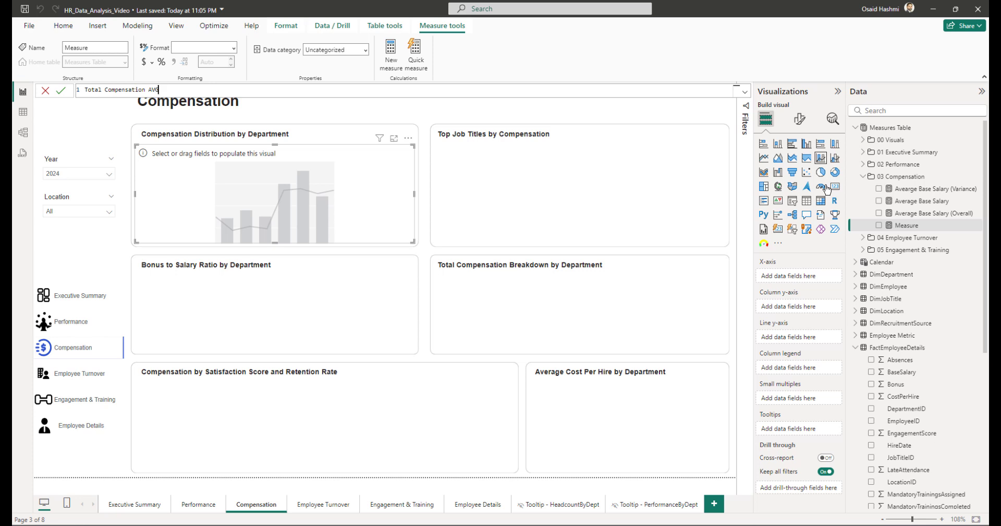
{"action": "type", "text": " = AVER"}
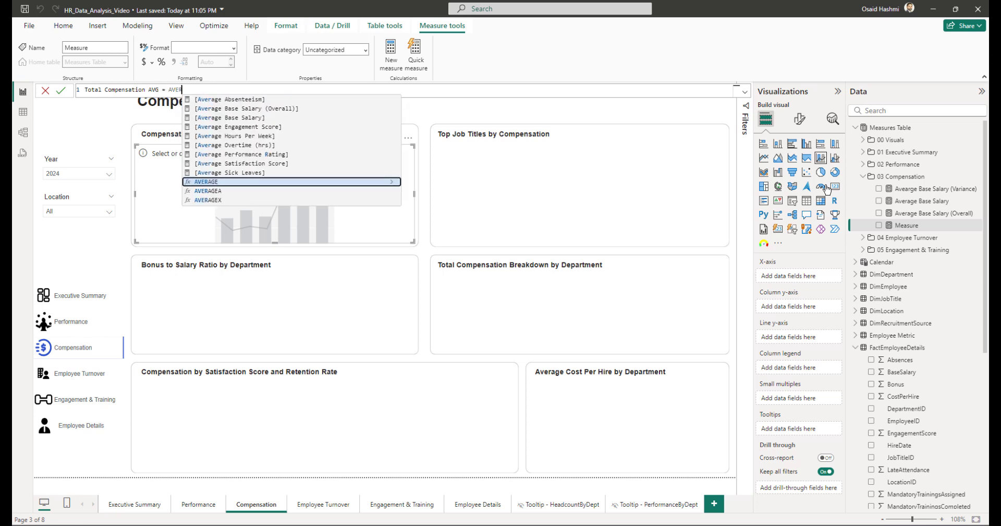
{"action": "type", "text": "AGE(FactEmployeeDetail"}
{"action": "key", "text": "Tab"}
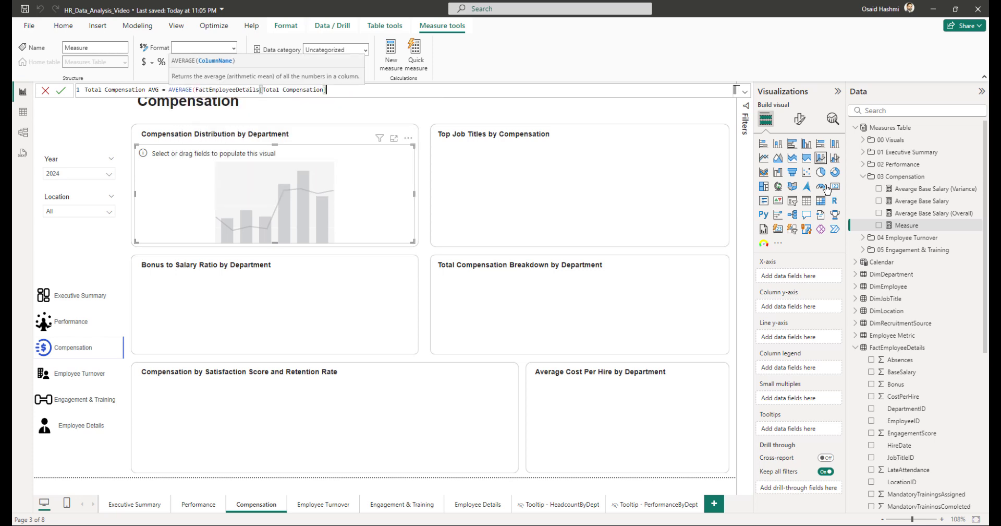
{"action": "type", "text": ")"}
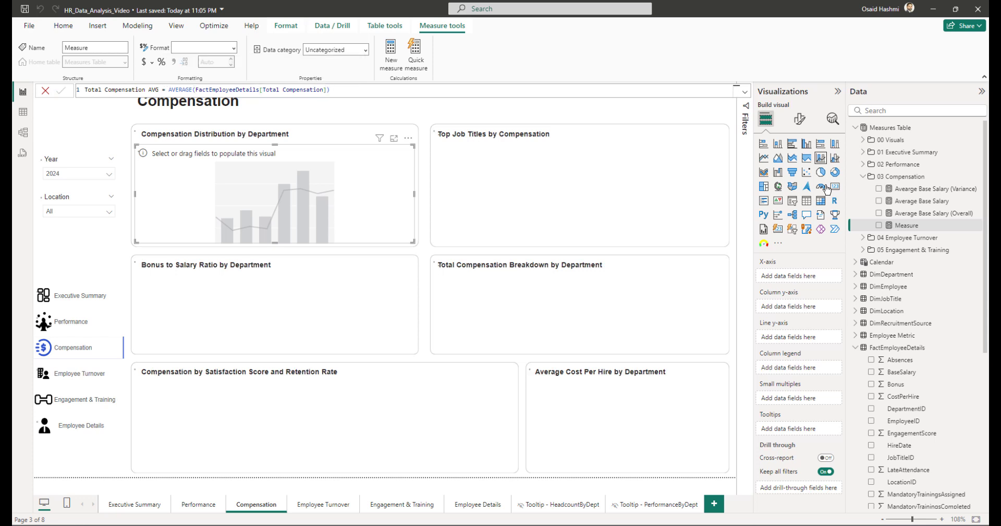
{"action": "key", "text": "Return"}
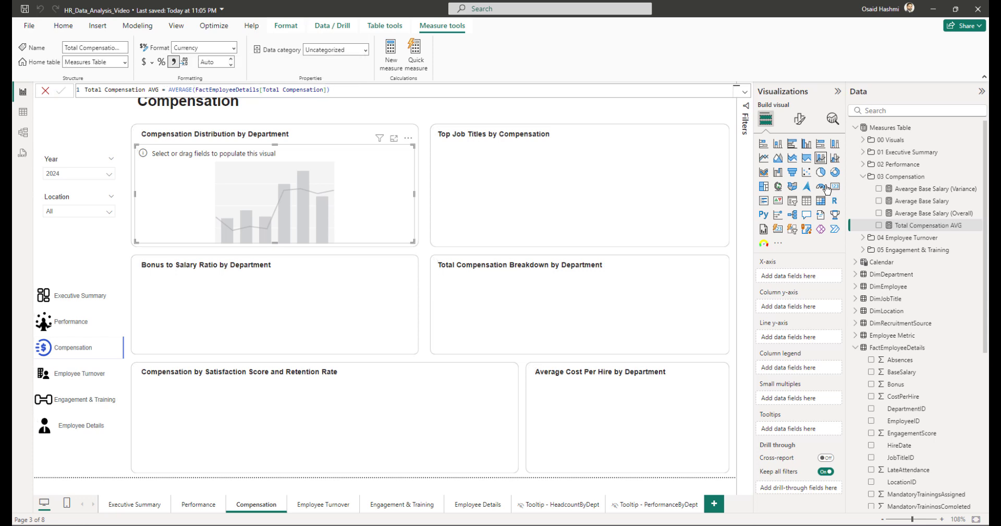
Step: Create a measure in the 03 Compensation folder: Total Compensation MAX = MAX(FactEmployeeDetails[Total Compensation])
{"action": "right_click", "coordinate": [897, 177]}
{"action": "left_click", "coordinate": [911, 187]}
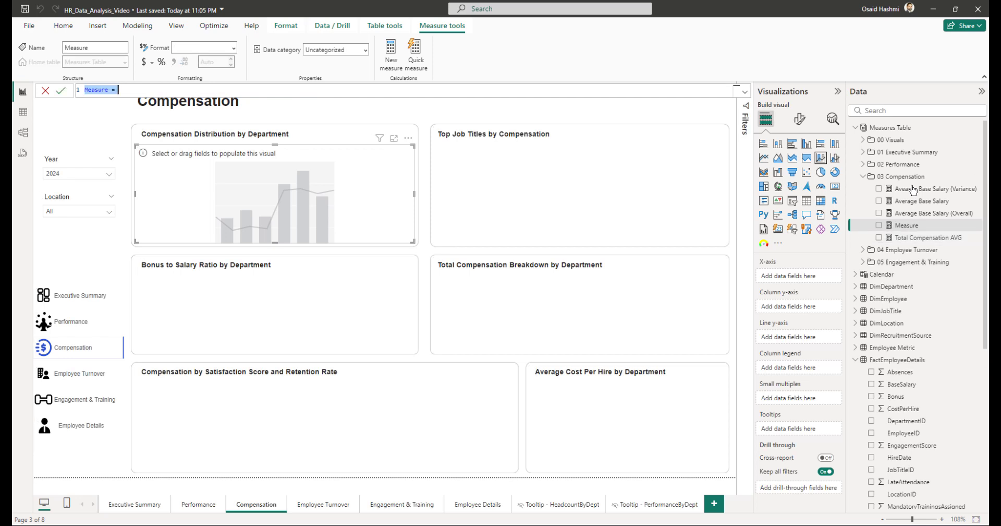
{"action": "type", "text": "Total Compensation MAX = M"}
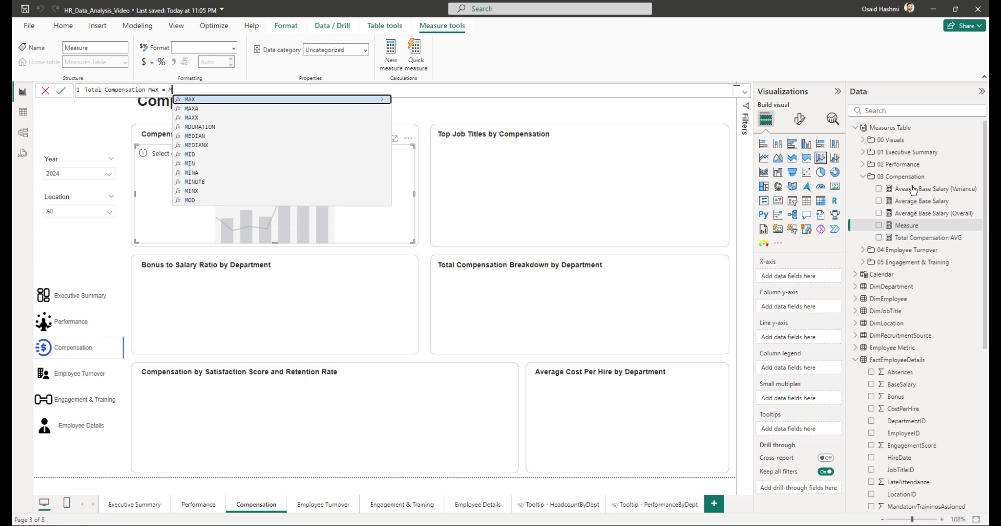
{"action": "type", "text": "AX(total"}
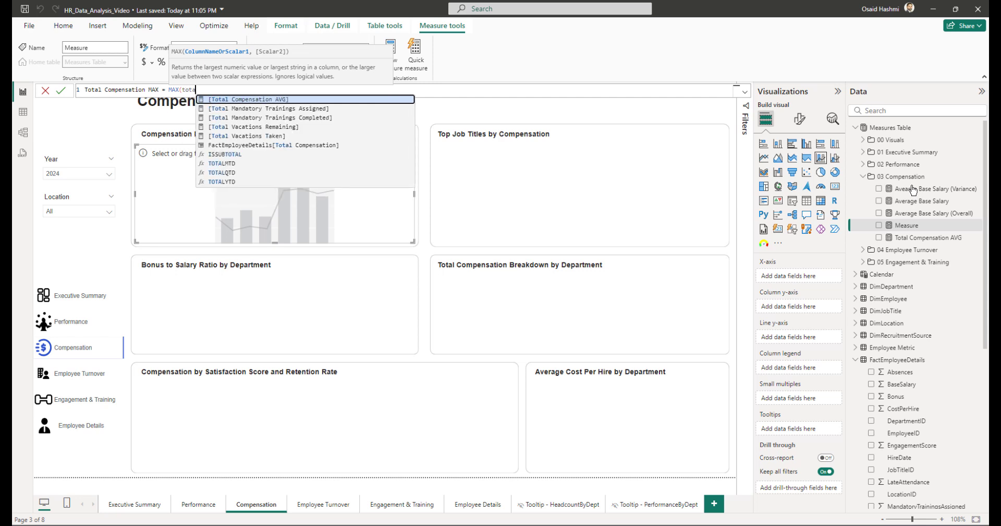
{"action": "type", "text": " compen"}
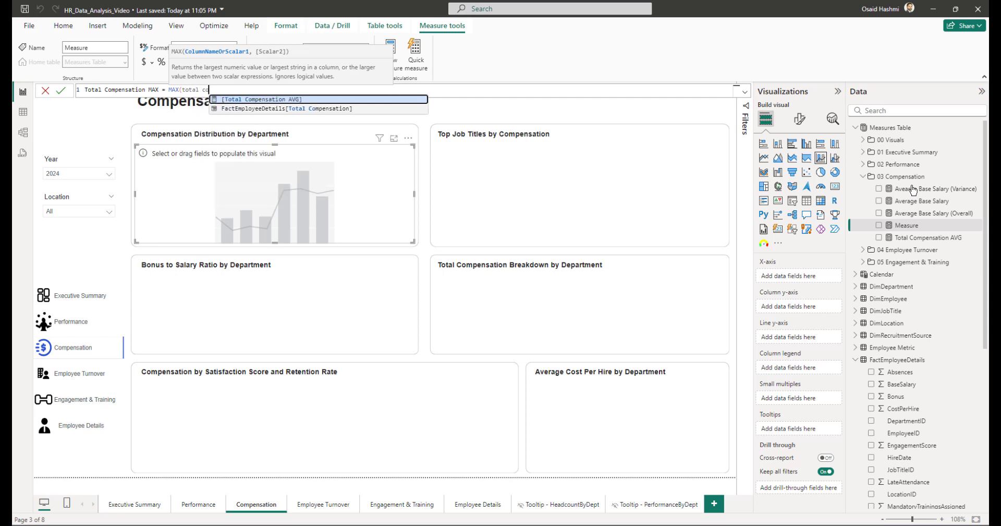
{"action": "key", "text": "Down"}
{"action": "key", "text": "Tab"}
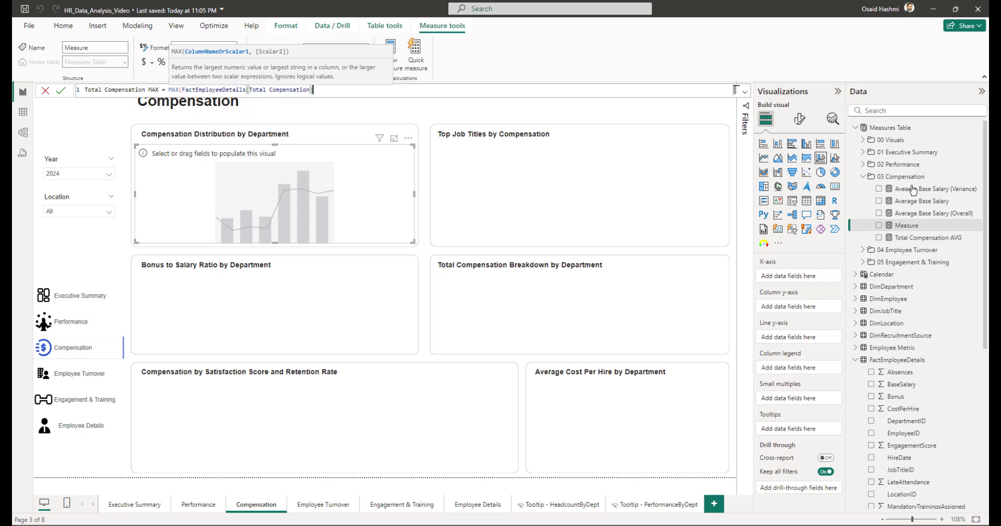
{"action": "type", "text": ")"}
{"action": "key", "text": "Return"}
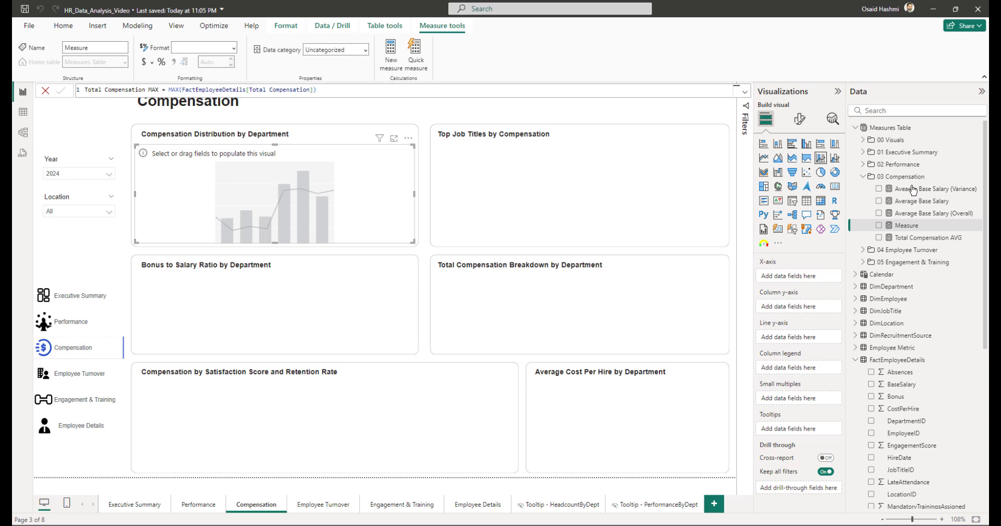
Step: Create a measure in the 03 Compensation folder: Total Compensation MIN = MIN(FactEmployeeDetails[Total Compensation])
{"action": "right_click", "coordinate": [898, 179]}
{"action": "key", "text": "Escape"}
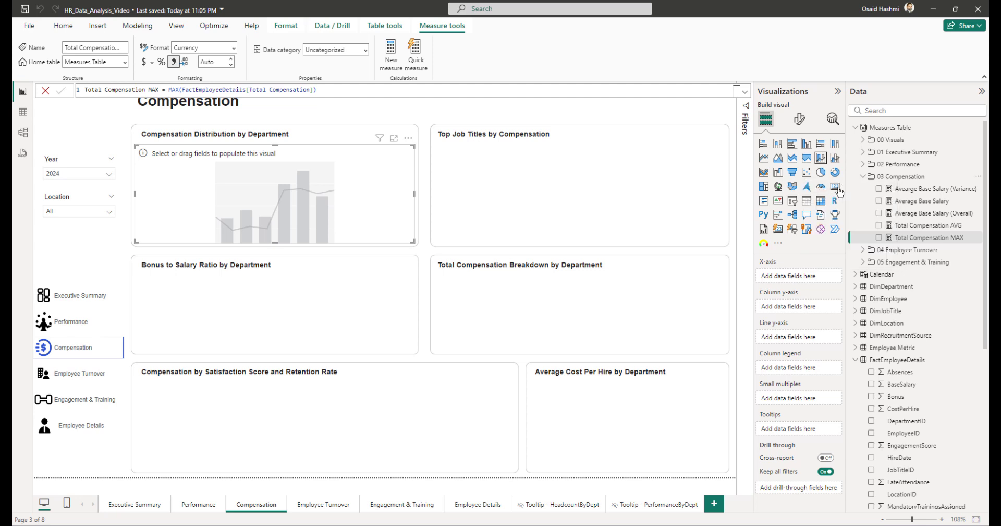
{"action": "type", "text": "Tota"}
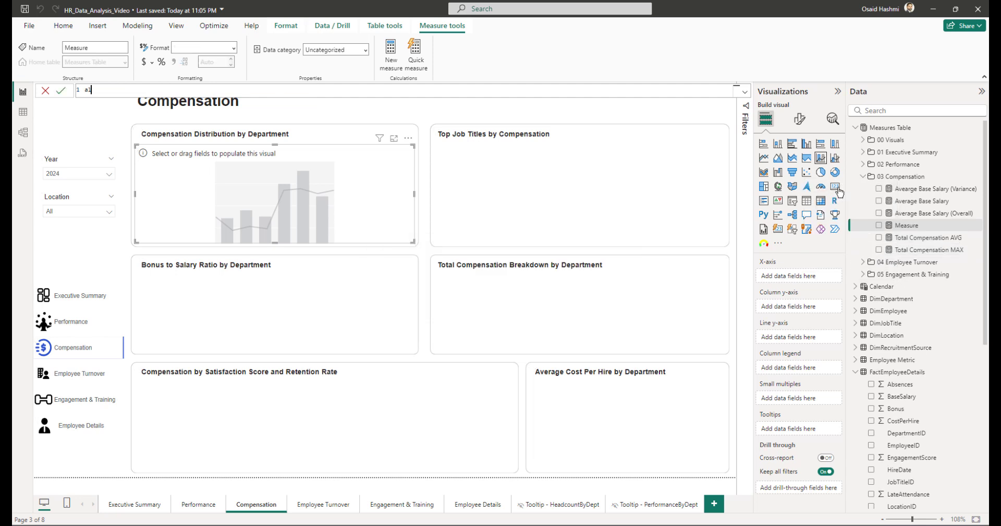
{"action": "type", "text": "l Compensation MIN = MIN"}
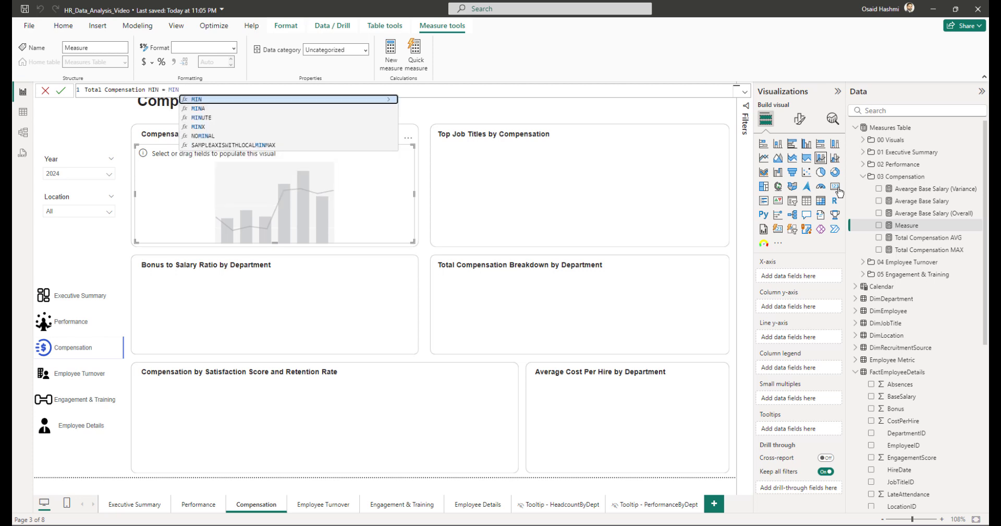
{"action": "type", "text": "(TOTAL"}
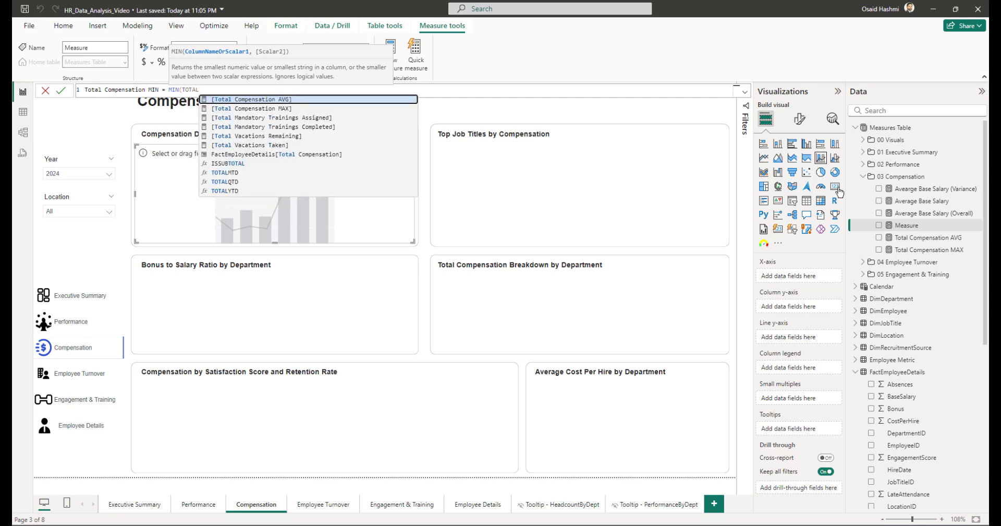
{"action": "key", "text": "Down"}
{"action": "key", "text": "Down"}
{"action": "key", "text": "Down"}
{"action": "key", "text": "Down"}
{"action": "key", "text": "Down"}
{"action": "key", "text": "Down"}
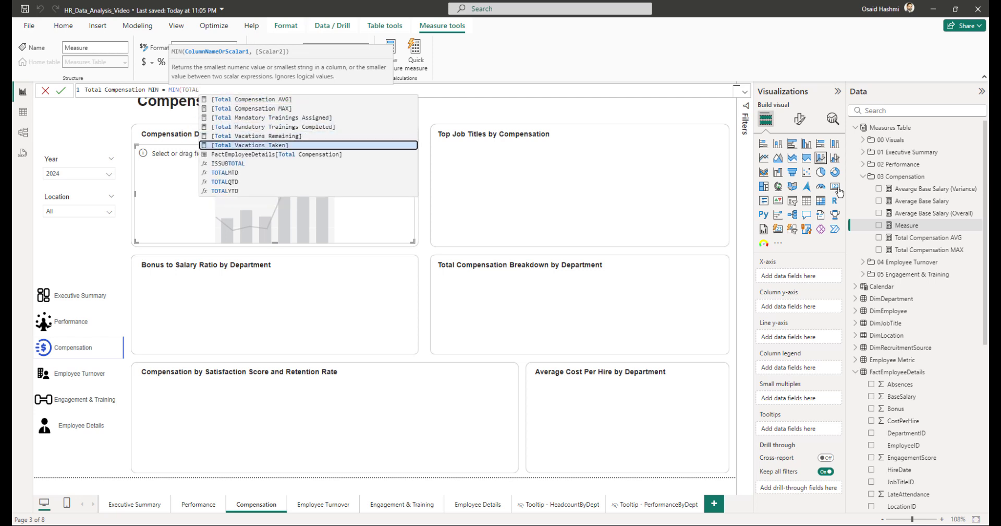
{"action": "key", "text": "Tab"}
{"action": "type", "text": ")"}
{"action": "key", "text": "Return"}
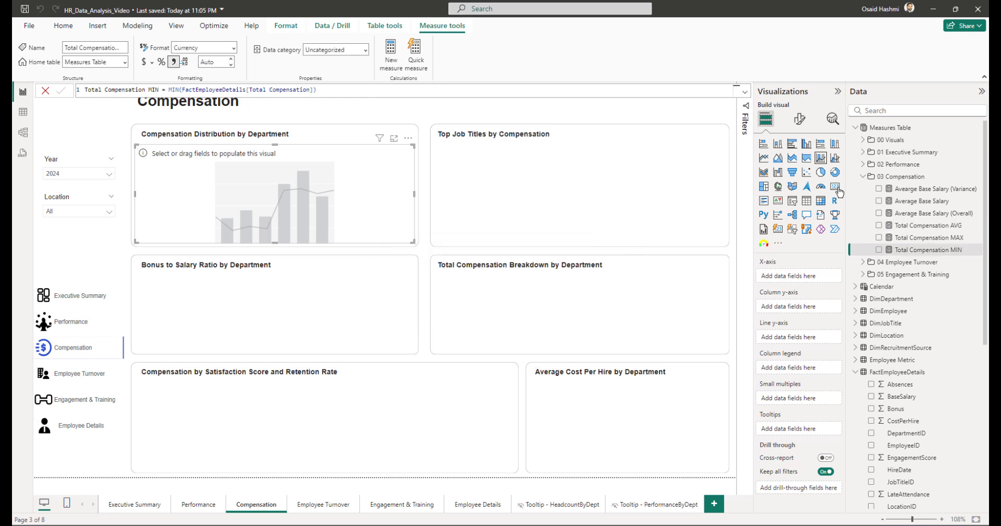
Step: Create a measure in the 03 Compensation folder: Total Compensation MEDIAN = MEDIAN(FactEmployeeDetails[Total Compensation])
{"action": "right_click", "coordinate": [888, 179]}
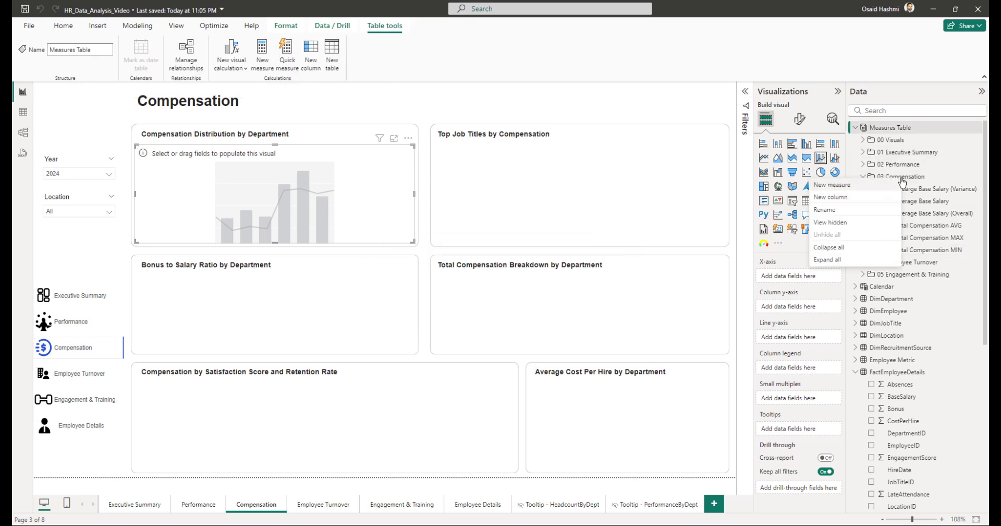
{"action": "left_click", "coordinate": [850, 193]}
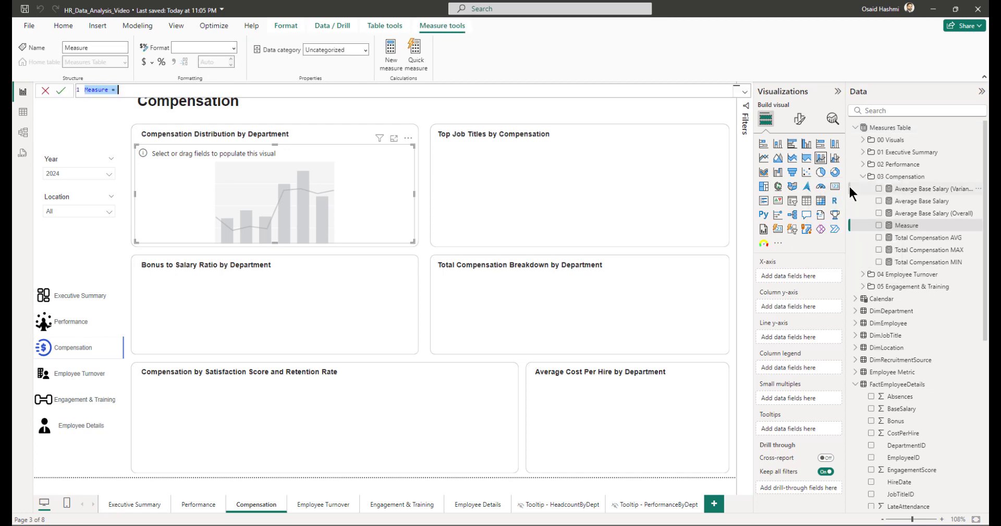
{"action": "key", "text": "BackSpace"}
{"action": "type", "text": "Total Compensation MED"}
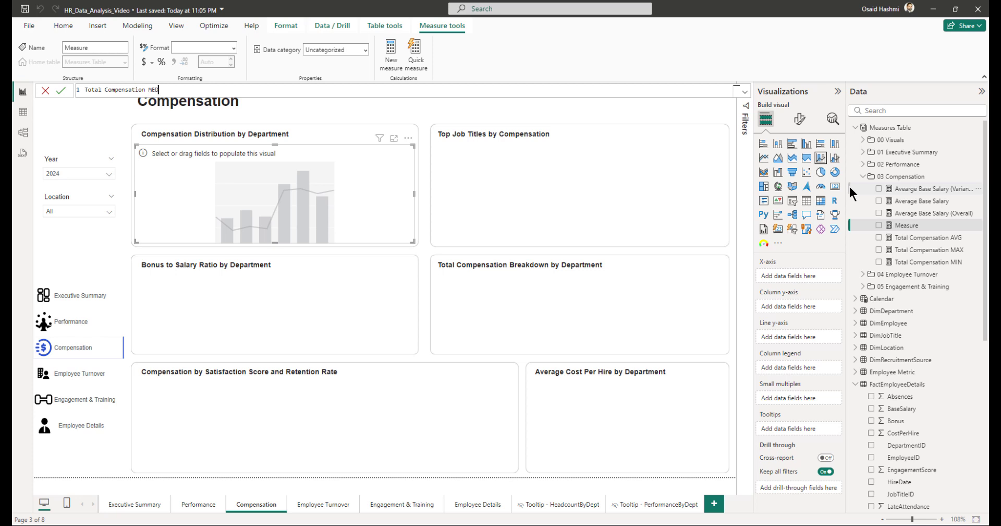
{"action": "type", "text": "IAN = MEDIAN("}
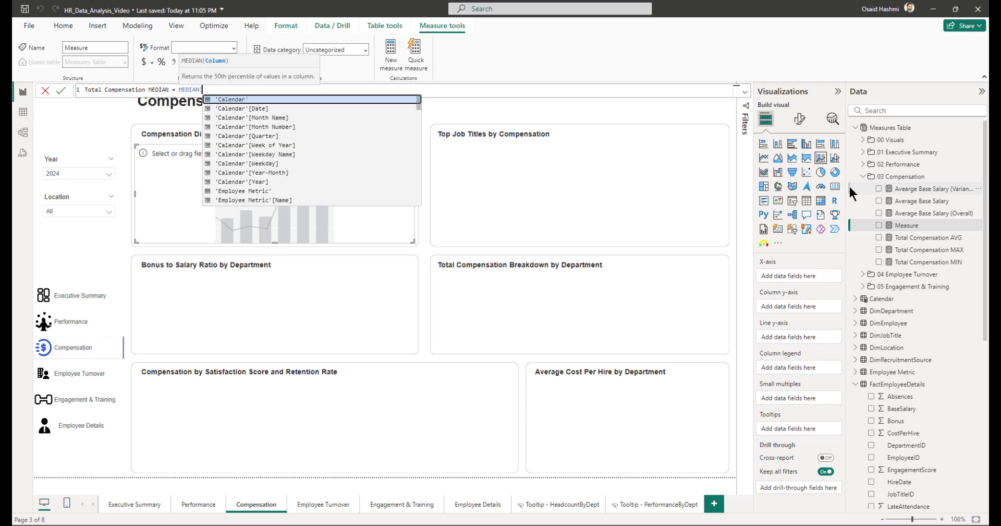
{"action": "type", "text": "total comp"}
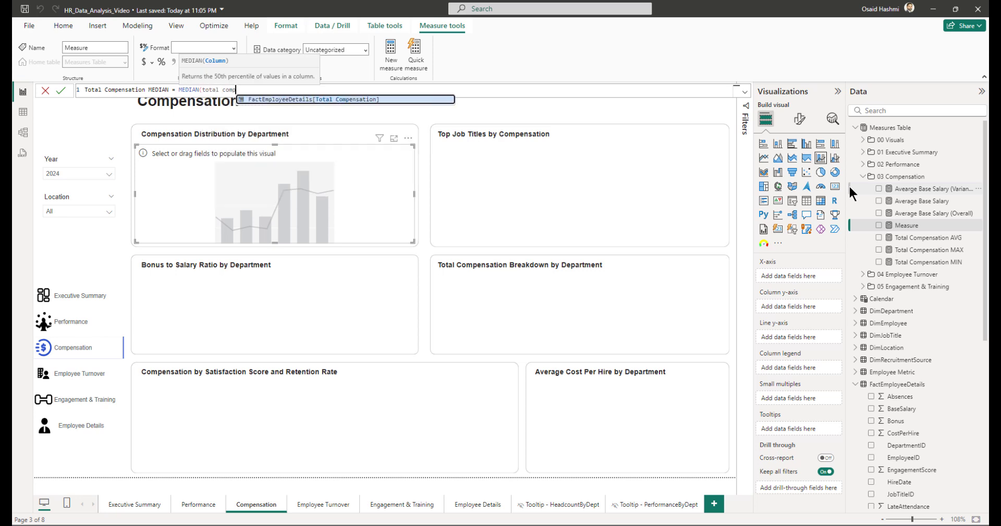
{"action": "key", "text": "Tab"}
{"action": "type", "text": ")"}
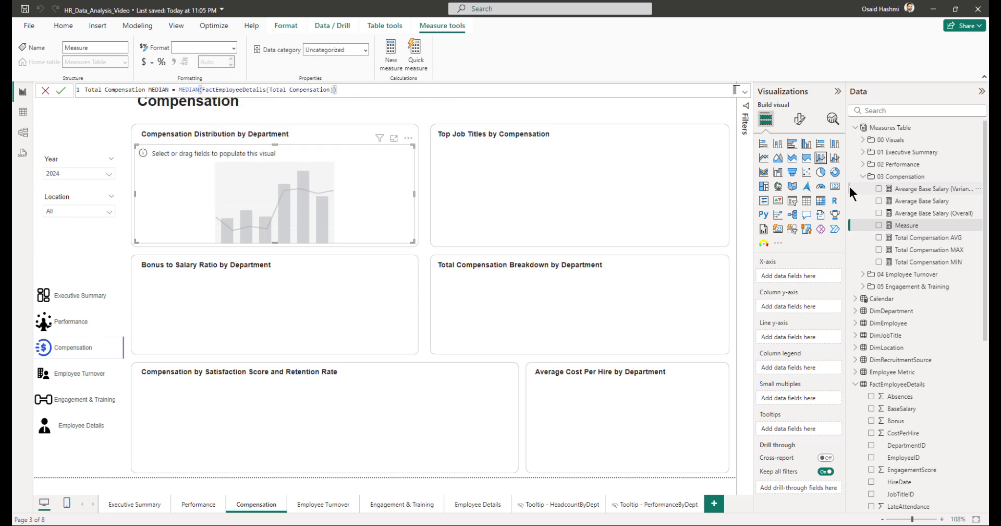
{"action": "key", "text": "Return"}
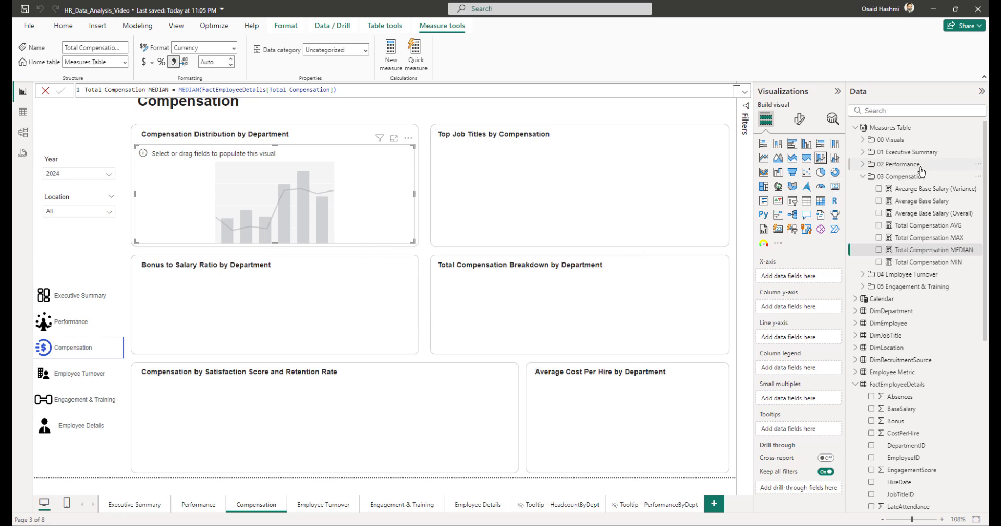
Step: Create a measure in the 03 Compensation folder: Total Compensation PCTILE25 = PERCENTILE.INC(FactEmployeeDetails[Total Compensation], 0.25)
{"action": "right_click", "coordinate": [913, 178]}
{"action": "left_click", "coordinate": [867, 186]}
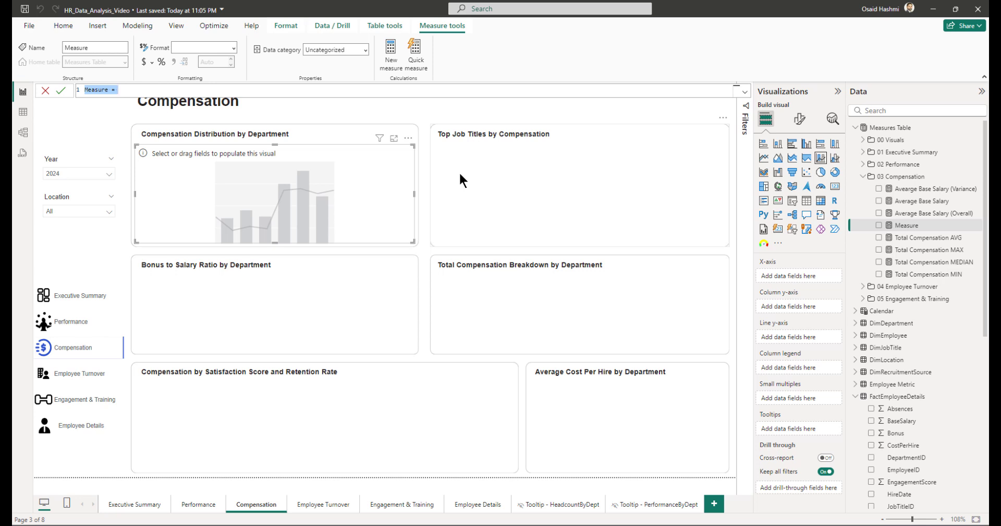
{"action": "type", "text": "total Compensation PCTILE"}
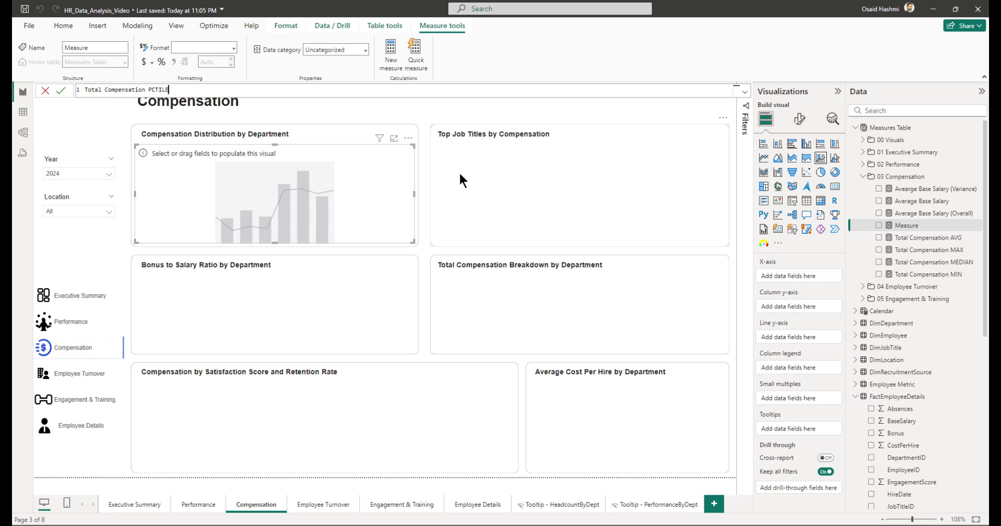
{"action": "type", "text": "25 = perc"}
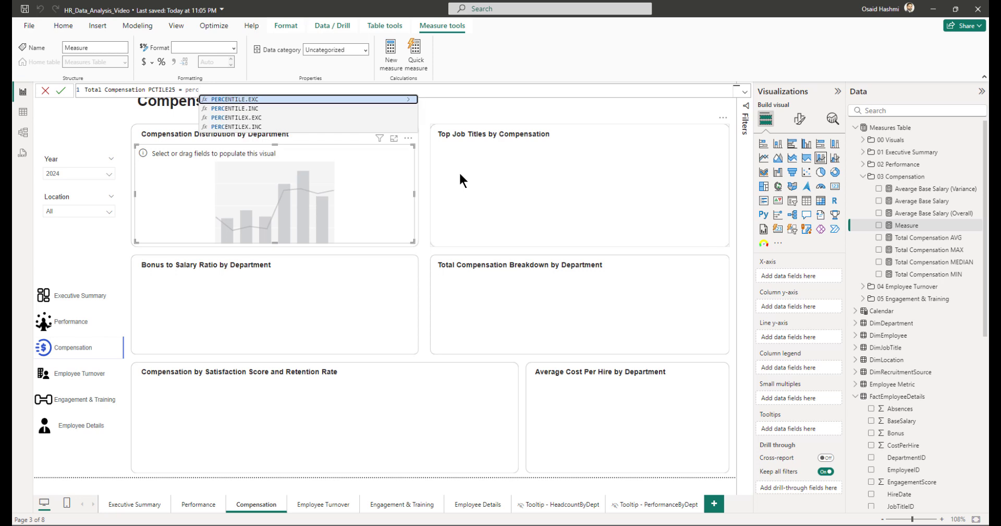
{"action": "key", "text": "Down"}
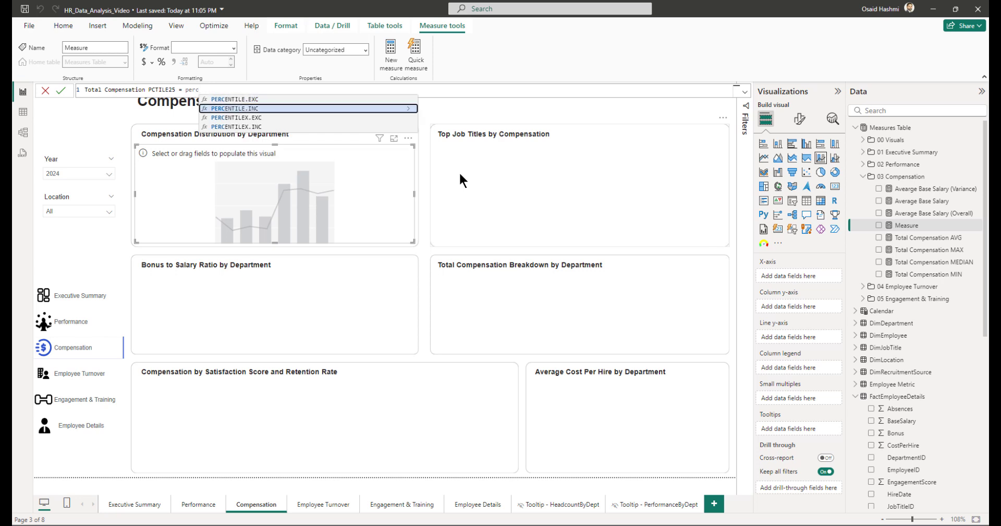
{"action": "key", "text": "Tab"}
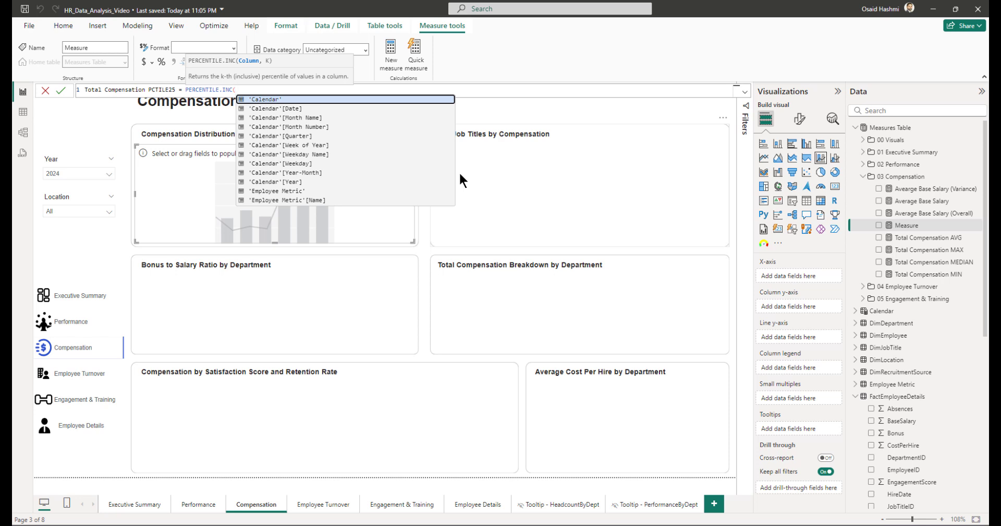
{"action": "type", "text": "compe"}
{"action": "key", "text": "Tab"}
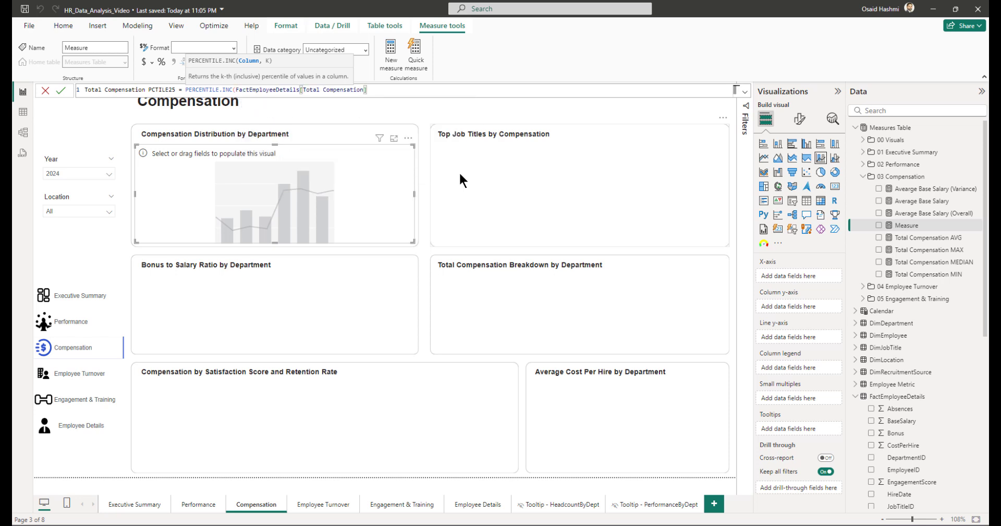
{"action": "type", "text": ", 0.25)"}
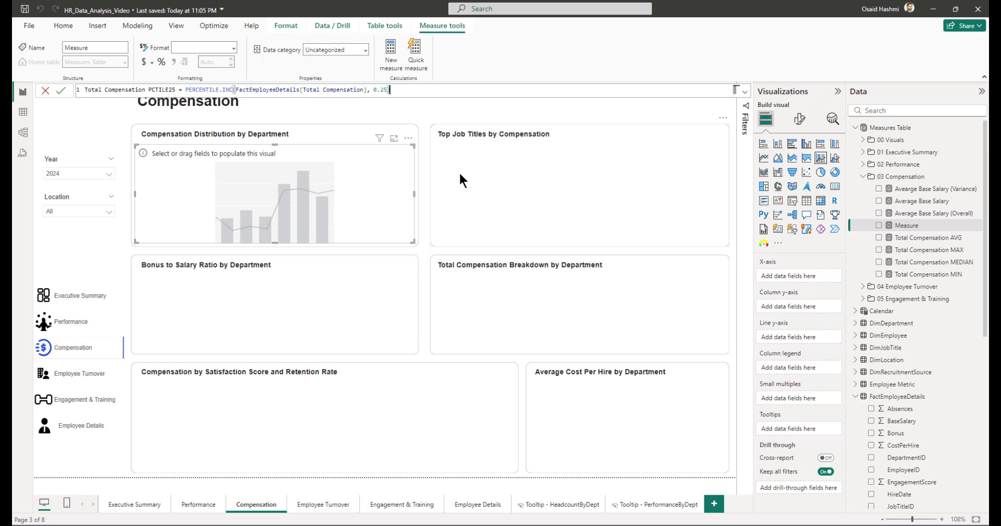
{"action": "key", "text": "Return"}
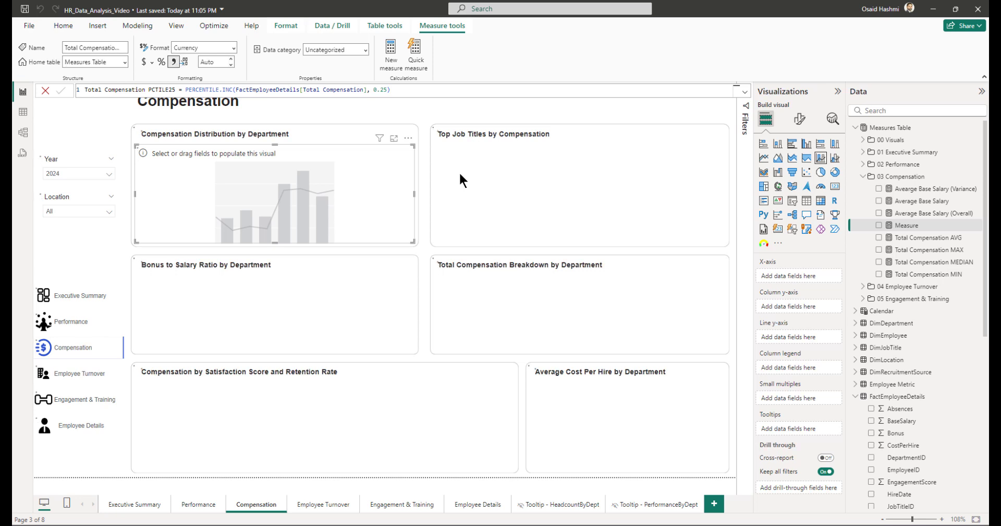
Step: Copy the 25th percentile formula into a new 03 Compensation measure: Total Compensation PCTILE75 = PERCENTILE.INC(FactEmployeeDetails[Total Compensation], 0.75)
{"action": "left_click_drag", "start_coordinate": [392, 90], "coordinate": [66, 87]}
{"action": "key", "text": "ctrl+c"}
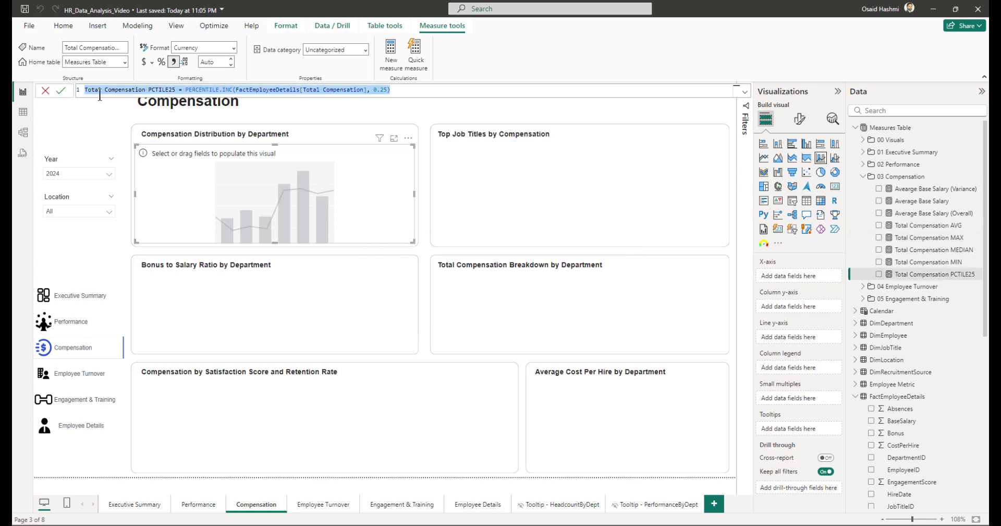
{"action": "right_click", "coordinate": [897, 178]}
{"action": "left_click", "coordinate": [830, 185]}
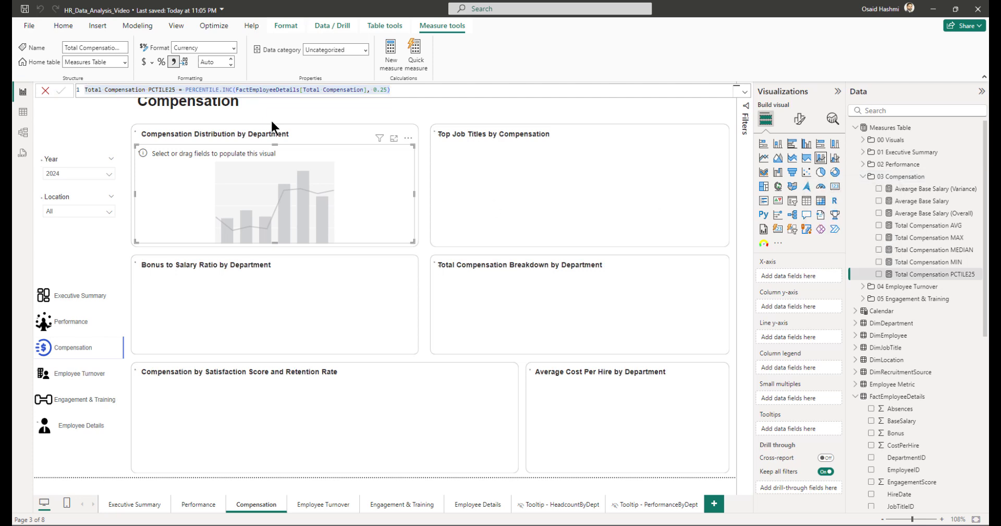
{"action": "key", "text": "ctrl+v"}
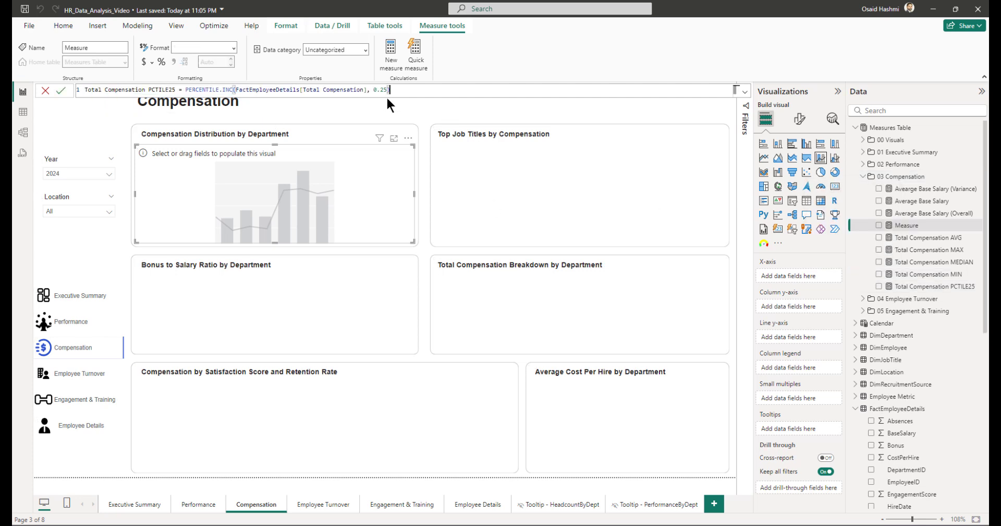
{"action": "left_click", "coordinate": [385, 90]}
{"action": "key", "text": "BackSpace"}
{"action": "type", "text": "75"}
{"action": "double_click", "coordinate": [166, 91]}
{"action": "key", "text": "BackSpace"}
{"action": "type", "text": "7"}
{"action": "left_click", "coordinate": [398, 89]}
{"action": "key", "text": "Return"}
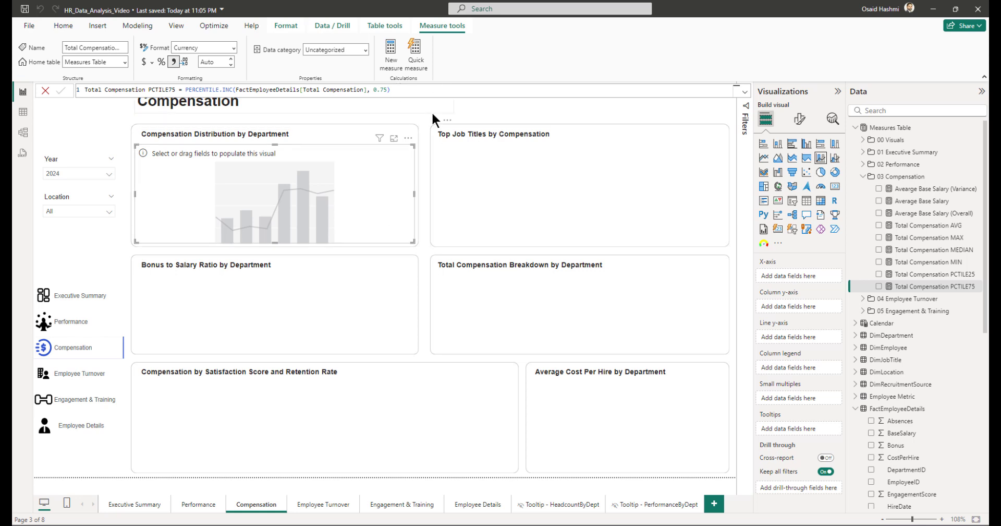
{"action": "left_click", "coordinate": [479, 108]}
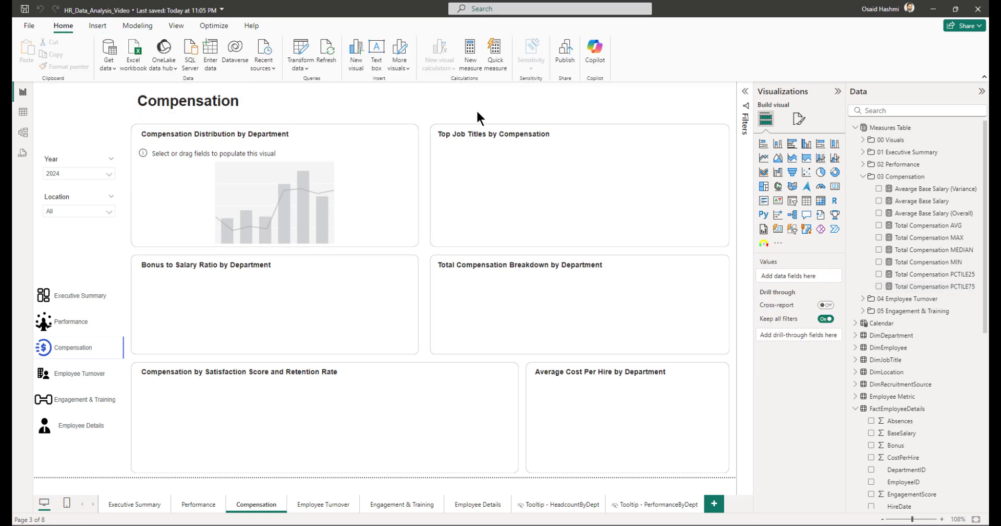
Step: Give the Compensation Distribution by Department chart Department Group as X-axis and Total Compensation MEDIAN, MIN and MAX, in that order, as Line y-axis
{"action": "left_click", "coordinate": [368, 192]}
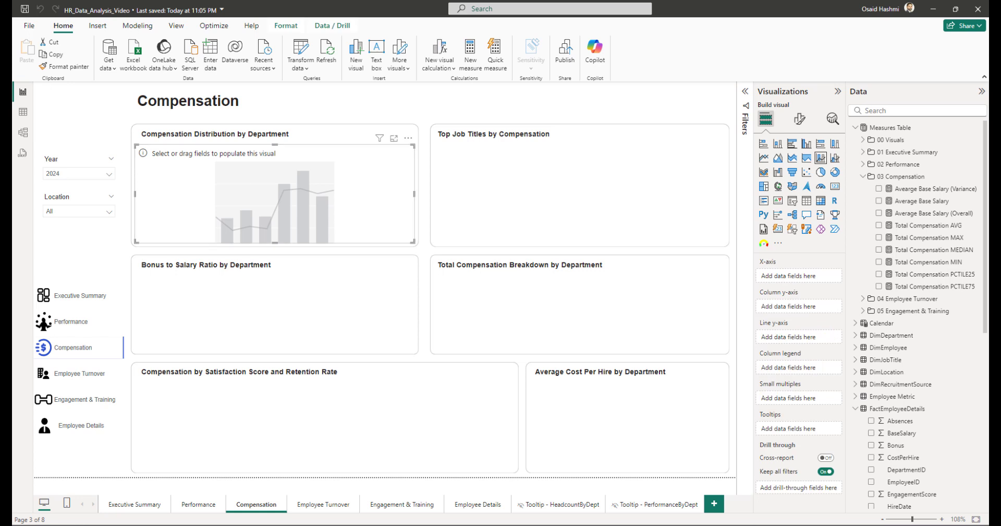
{"action": "left_click", "coordinate": [945, 337]}
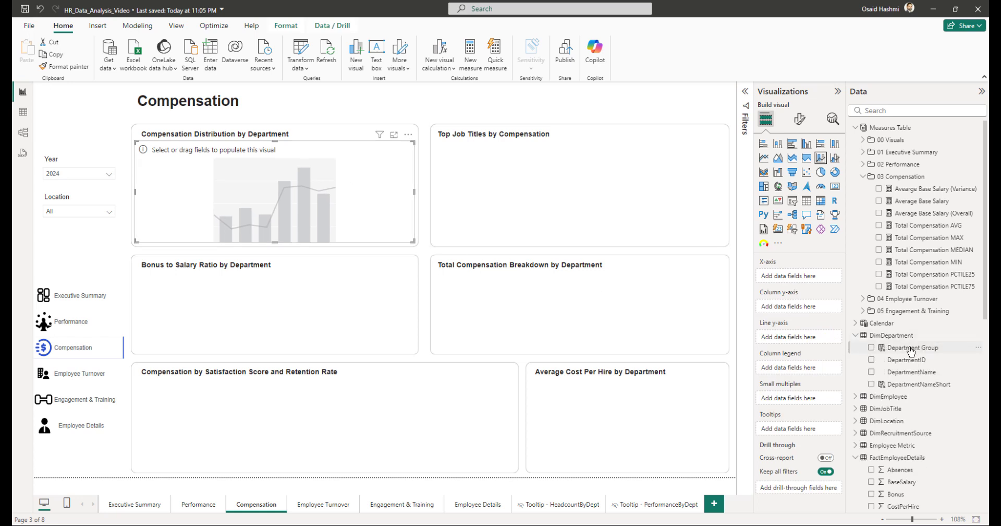
{"action": "left_click_drag", "start_coordinate": [889, 353], "coordinate": [803, 280]}
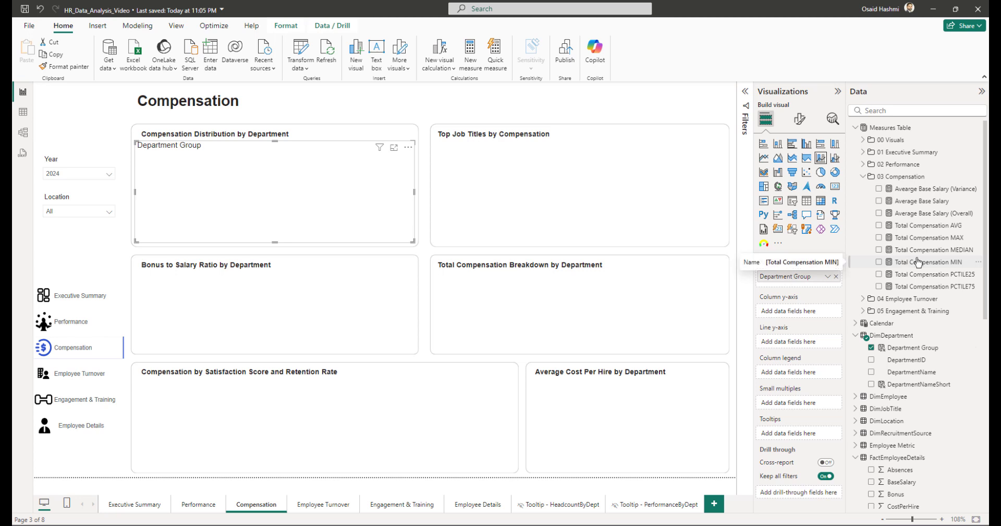
{"action": "mouse_move", "coordinate": [919, 265]}
{"action": "left_mouse_down"}
{"action": "mouse_move", "coordinate": [810, 313]}
{"action": "mouse_move", "coordinate": [801, 341]}
{"action": "left_mouse_up"}
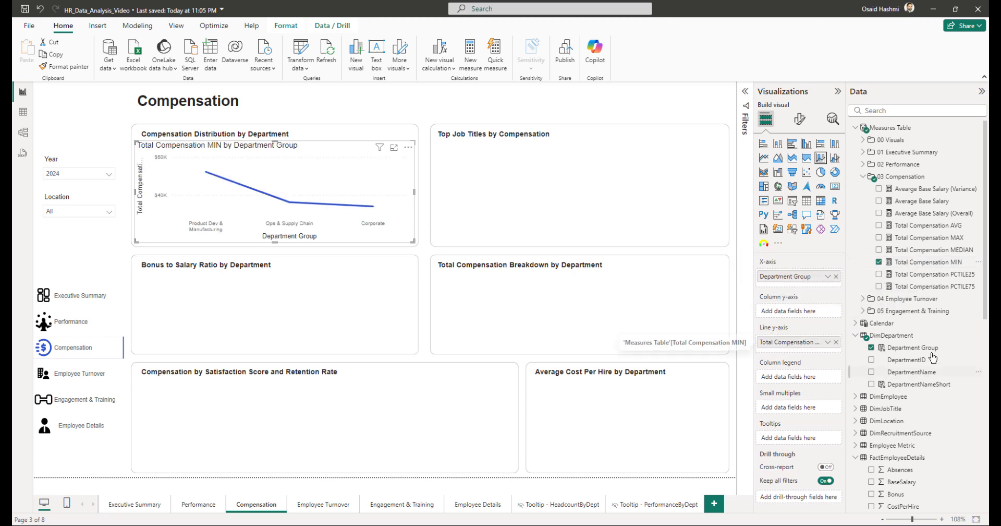
{"action": "left_click_drag", "start_coordinate": [929, 241], "coordinate": [812, 353]}
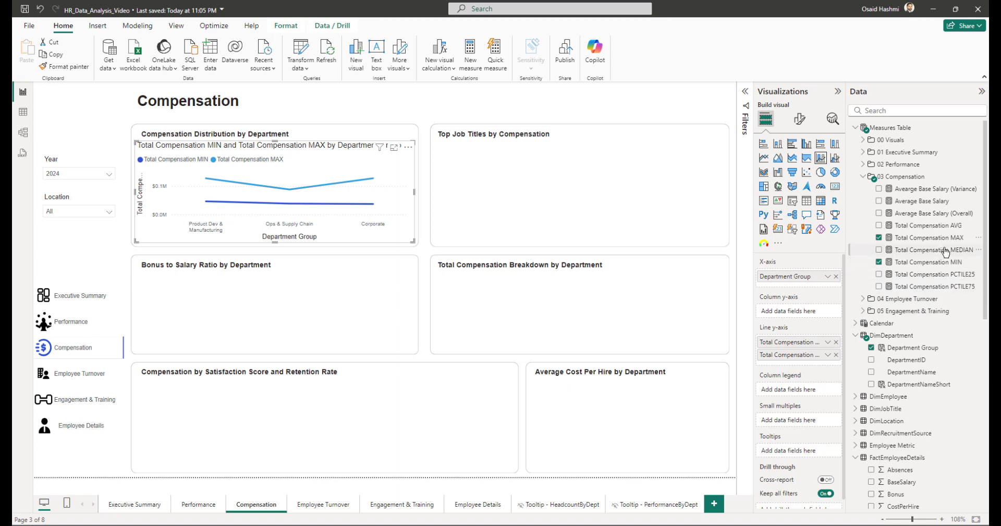
{"action": "left_click_drag", "start_coordinate": [945, 252], "coordinate": [805, 336]}
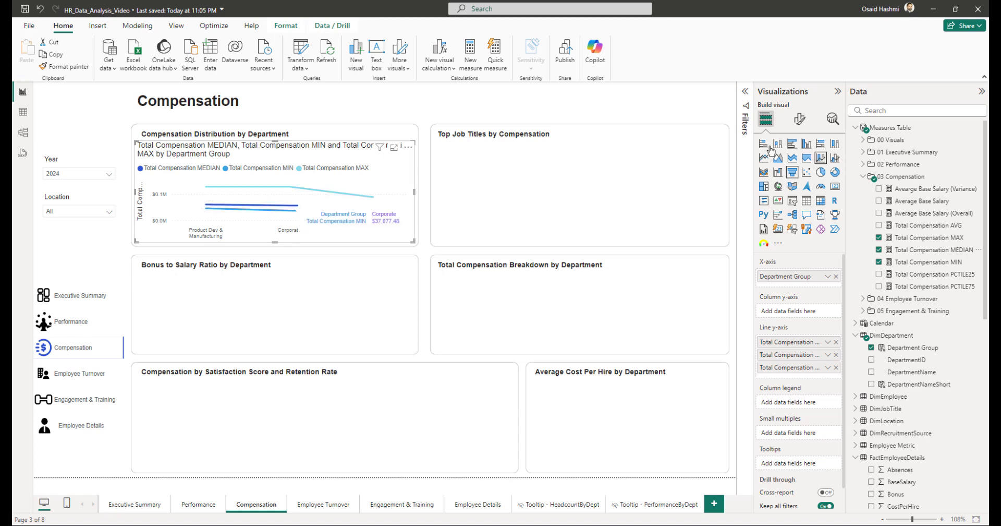
Step: Turn off the built-in title of the Compensation Distribution by Department chart and open its visual-specific format settings
{"action": "left_click", "coordinate": [798, 120]}
{"action": "left_click", "coordinate": [799, 164]}
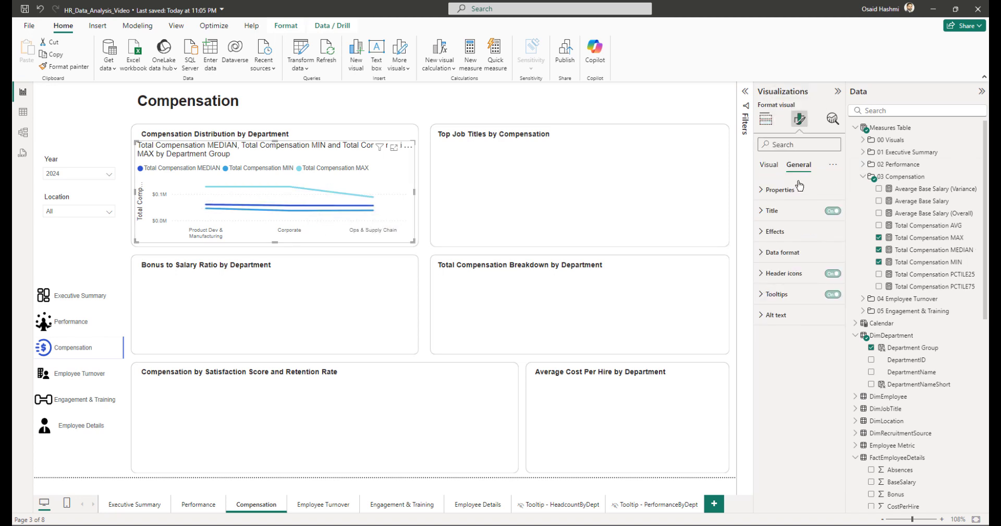
{"action": "left_click", "coordinate": [833, 211]}
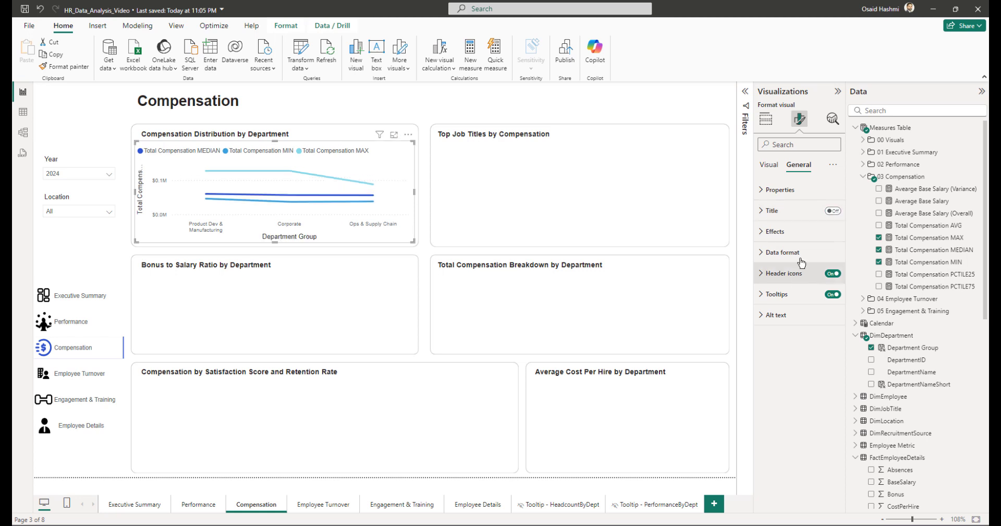
{"action": "left_click", "coordinate": [769, 165]}
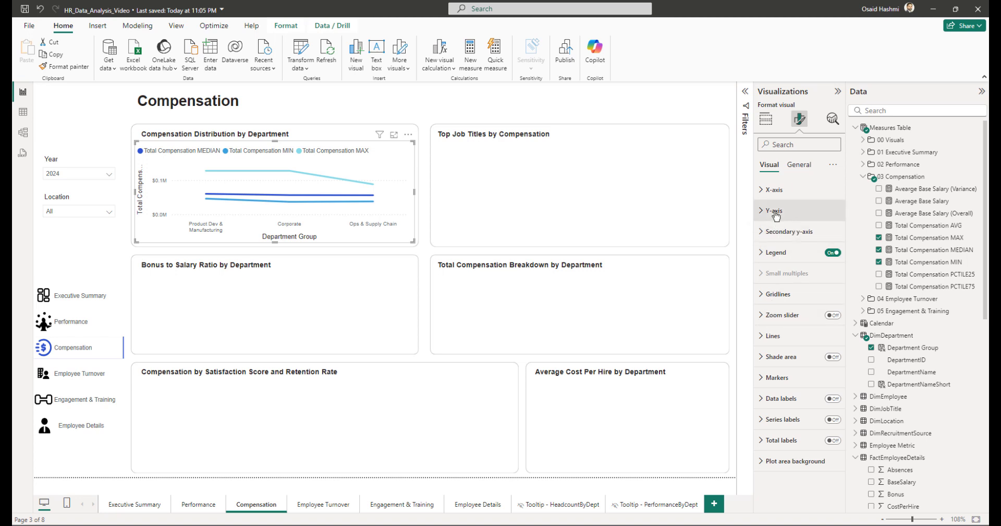
Step: Set the X-axis value font size to 8 on the Compensation Distribution by Department chart and turn off its X-axis title
{"action": "left_click", "coordinate": [776, 190]}
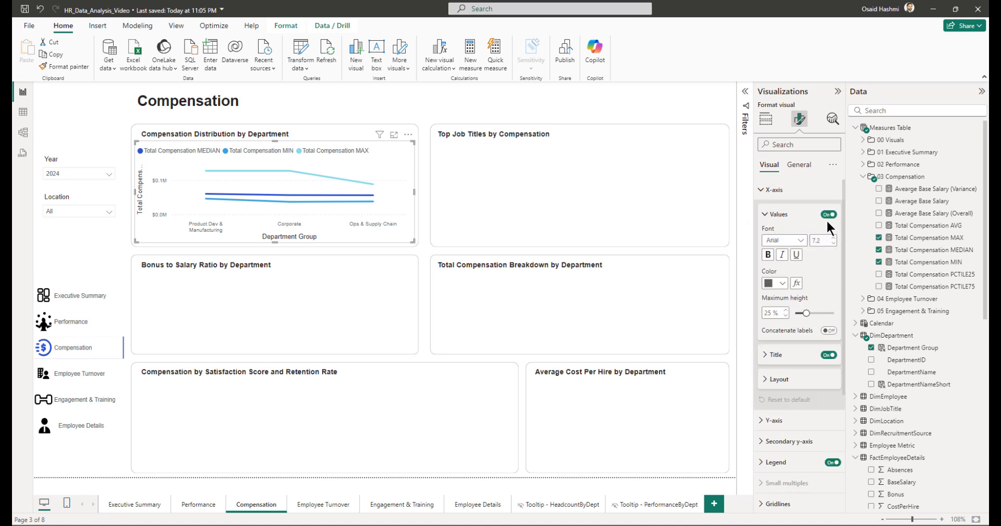
{"action": "left_click", "coordinate": [829, 355]}
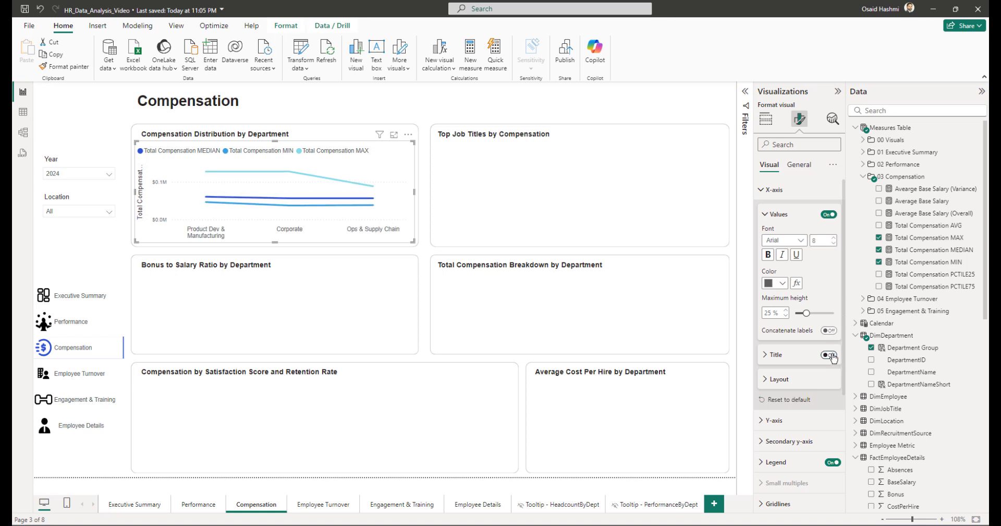
{"action": "left_click", "coordinate": [777, 215]}
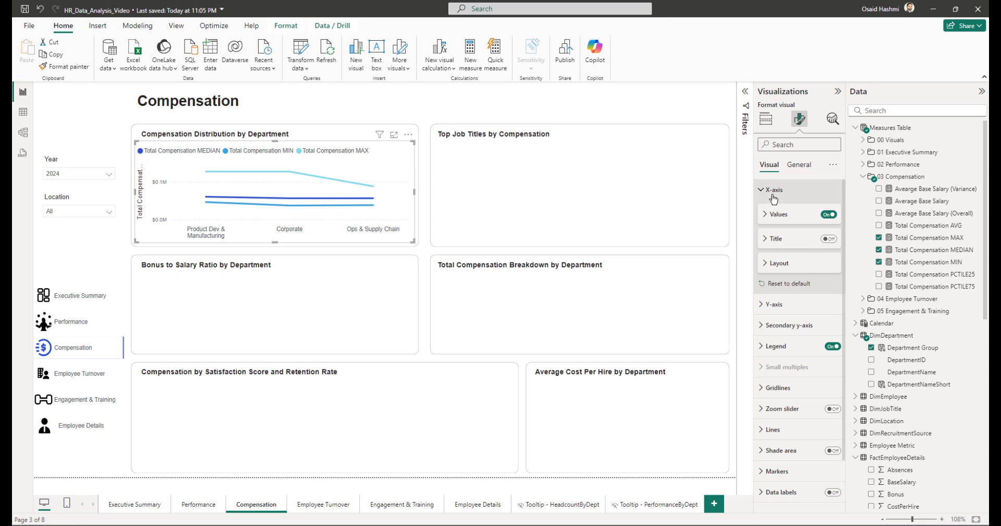
{"action": "left_click", "coordinate": [774, 190]}
Step: Turn off the Y-axis title of the Compensation Distribution by Department chart
{"action": "left_click", "coordinate": [775, 210]}
{"action": "left_click", "coordinate": [778, 235]}
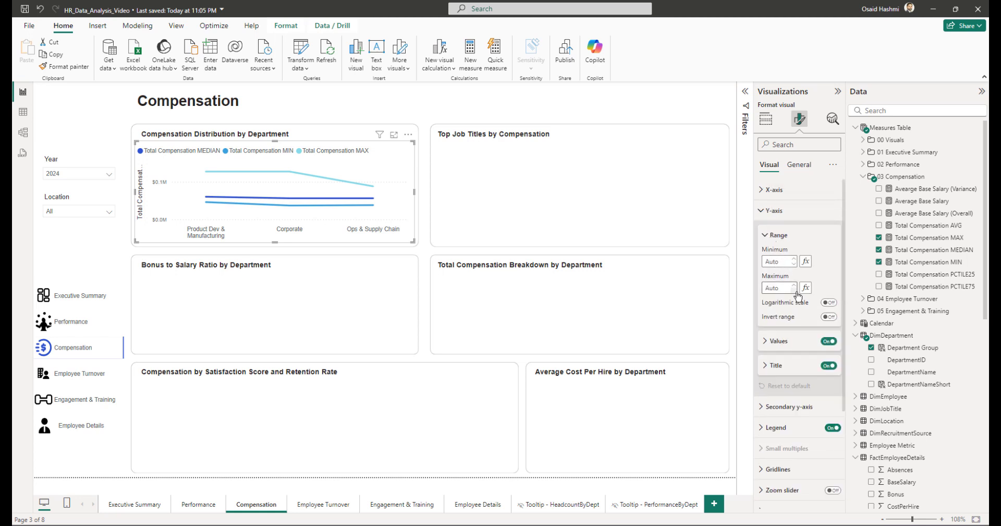
{"action": "left_click", "coordinate": [828, 366]}
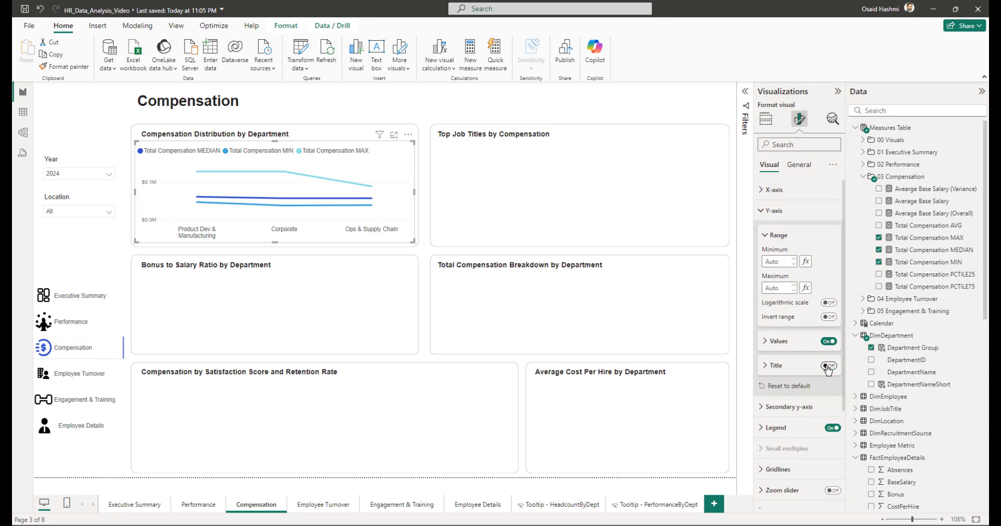
{"action": "left_click", "coordinate": [768, 236]}
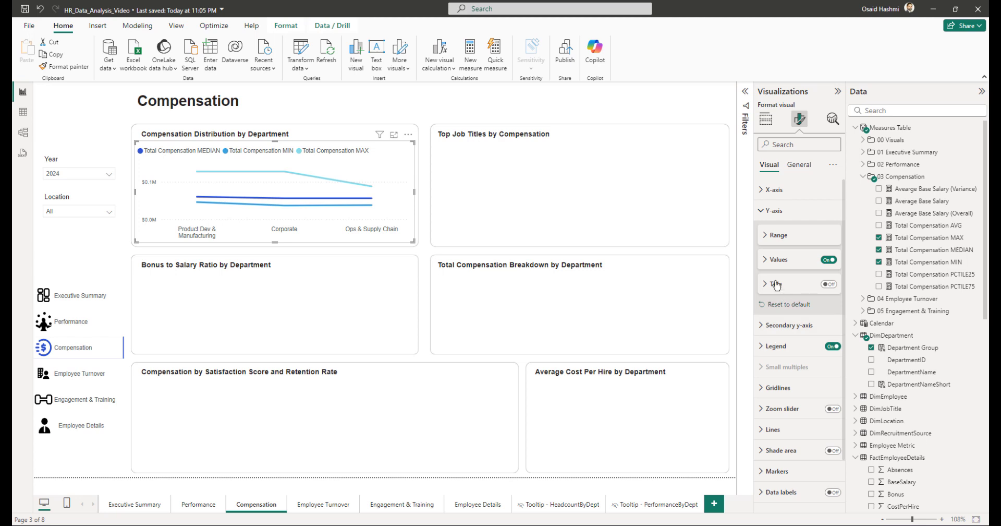
{"action": "left_click", "coordinate": [774, 210]}
Step: Show markers for all series in the Compensation Distribution by Department chart
{"action": "left_click", "coordinate": [775, 377]}
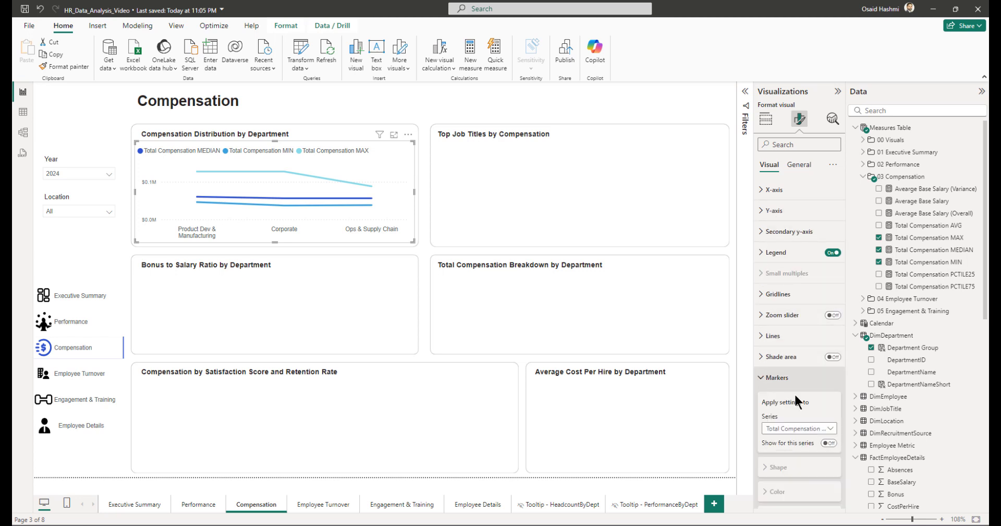
{"action": "left_click", "coordinate": [829, 443]}
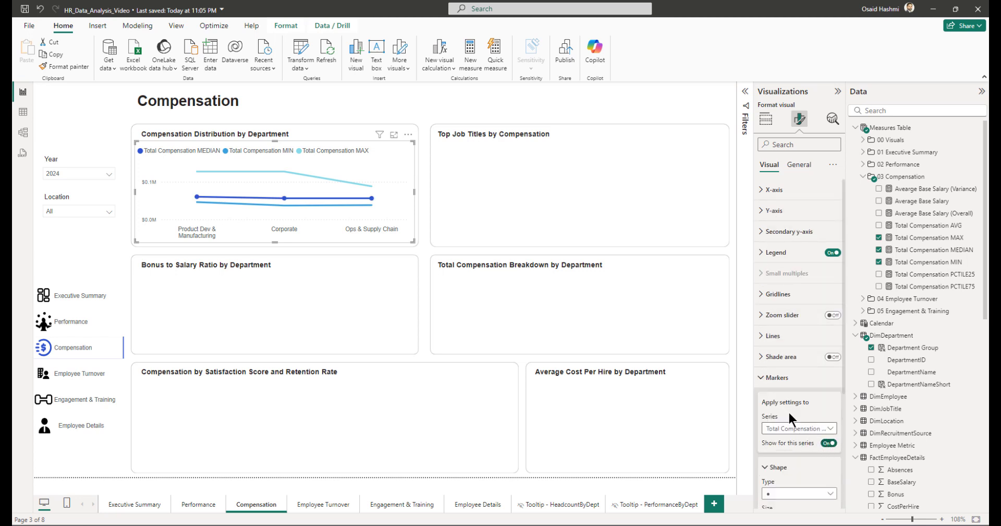
{"action": "left_click", "coordinate": [799, 431]}
{"action": "left_click", "coordinate": [802, 441]}
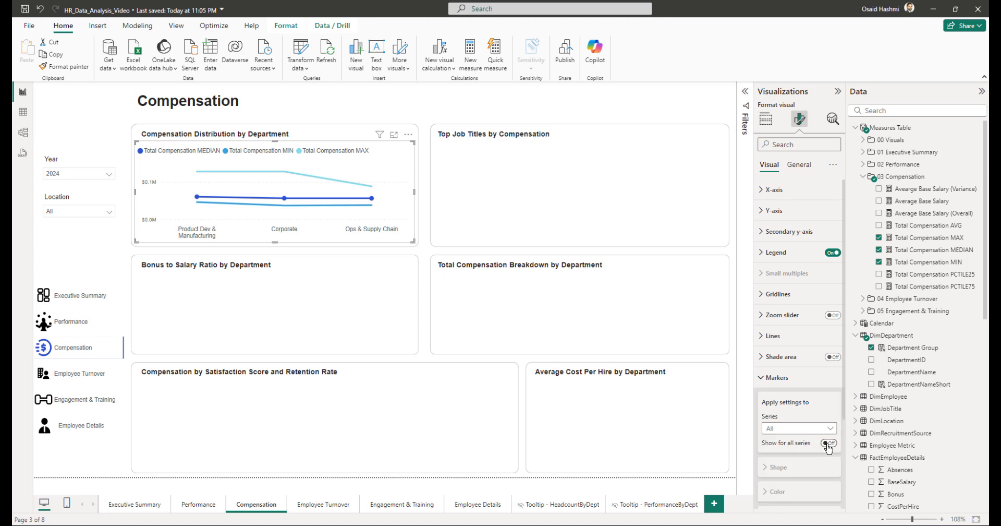
{"action": "left_click", "coordinate": [829, 444]}
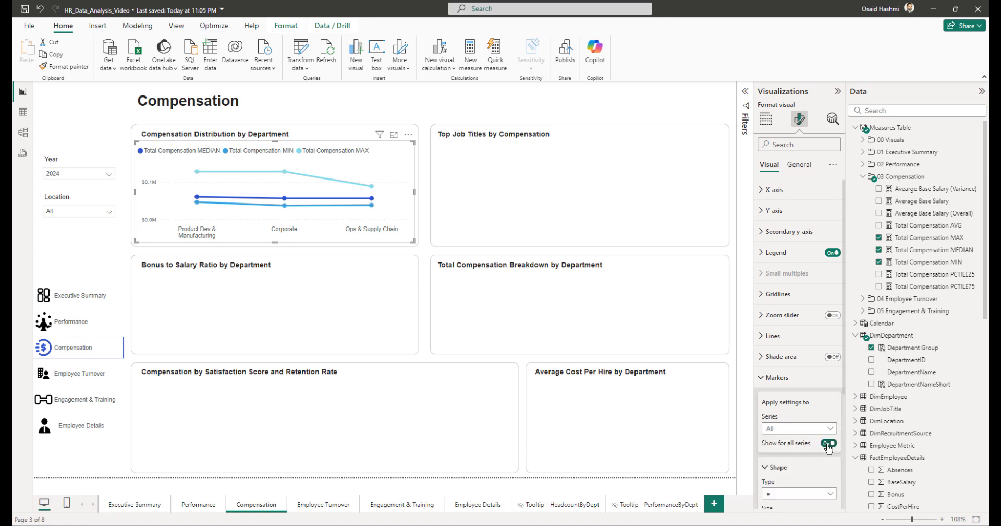
{"action": "left_click", "coordinate": [777, 377]}
Step: Set the line width of all series to 0 px so that only the markers are drawn
{"action": "left_click", "coordinate": [773, 337]}
{"action": "scroll", "coordinate": [773, 334], "scroll_direction": "down", "scroll_amount": 5}
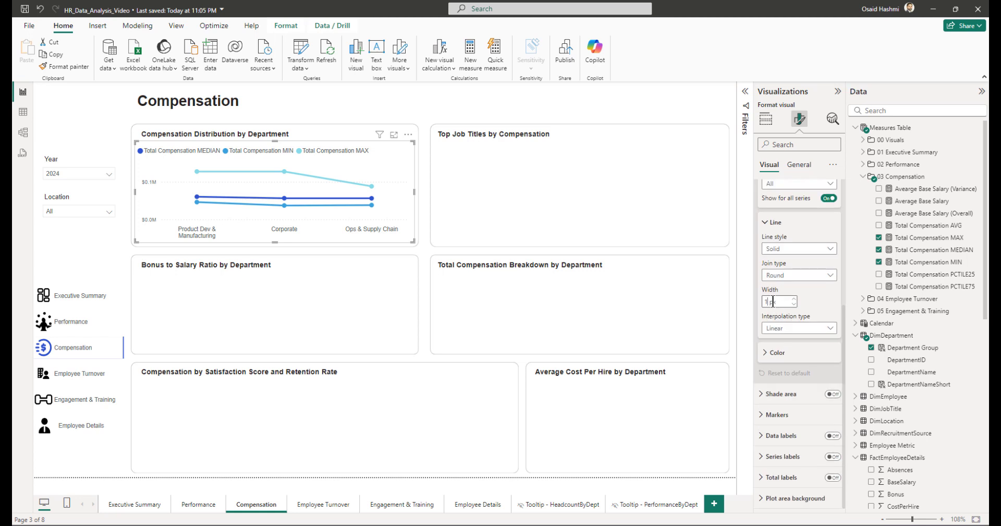
{"action": "key", "text": "Return"}
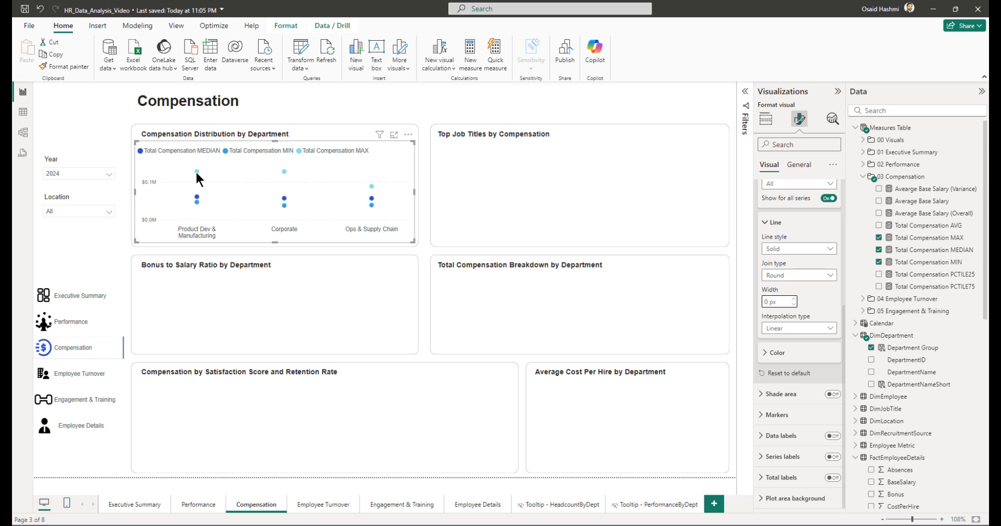
Step: Rename the Total Compensation MEDIAN field in the chart's Line y-axis to MEDIAN
{"action": "left_click", "coordinate": [766, 124]}
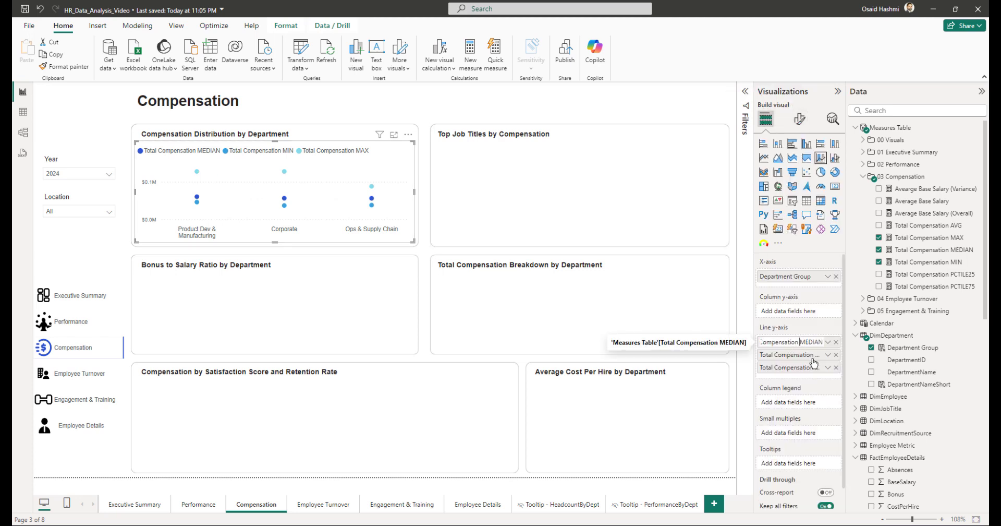
{"action": "key", "text": "BackSpace"}
{"action": "key", "text": "BackSpace"}
{"action": "key", "text": "BackSpace"}
{"action": "key", "text": "BackSpace"}
{"action": "key", "text": "BackSpace"}
{"action": "key", "text": "BackSpace"}
{"action": "key", "text": "BackSpace"}
{"action": "key", "text": "BackSpace"}
{"action": "key", "text": "BackSpace"}
{"action": "key", "text": "BackSpace"}
{"action": "key", "text": "BackSpace"}
{"action": "key", "text": "BackSpace"}
{"action": "key", "text": "BackSpace"}
{"action": "key", "text": "BackSpace"}
{"action": "key", "text": "BackSpace"}
{"action": "key", "text": "BackSpace"}
{"action": "key", "text": "BackSpace"}
{"action": "key", "text": "BackSpace"}
{"action": "key", "text": "BackSpace"}
{"action": "key", "text": "Return"}
Step: Rename the Total Compensation MIN field in the chart's Line y-axis to MIN
{"action": "double_click", "coordinate": [815, 356]}
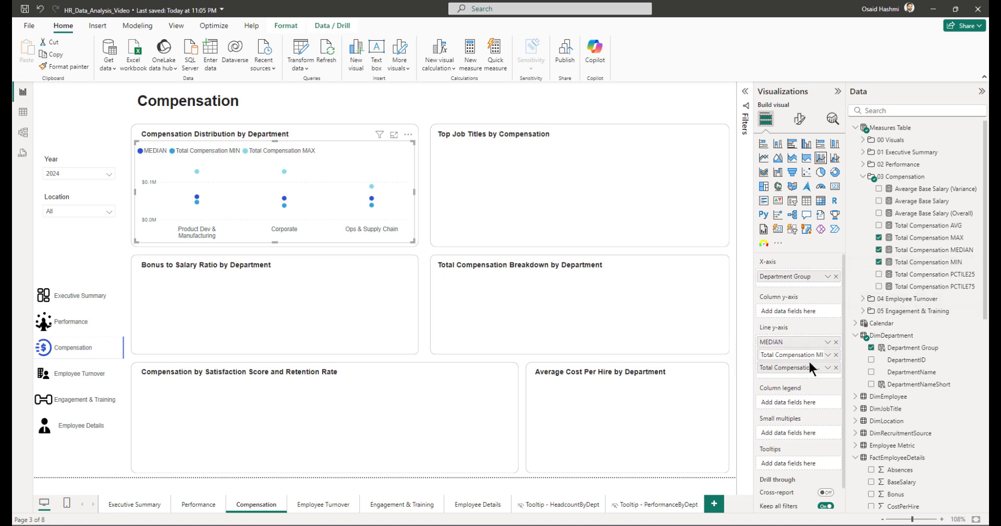
{"action": "left_click", "coordinate": [815, 355]}
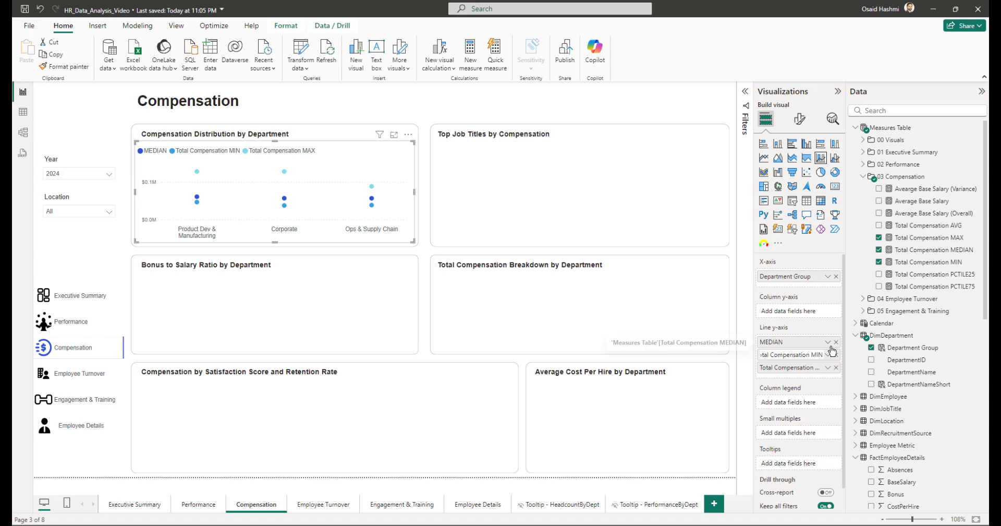
{"action": "key", "text": "BackSpace"}
{"action": "key", "text": "BackSpace"}
{"action": "key", "text": "BackSpace"}
{"action": "key", "text": "BackSpace"}
{"action": "key", "text": "BackSpace"}
{"action": "key", "text": "BackSpace"}
{"action": "key", "text": "BackSpace"}
{"action": "key", "text": "BackSpace"}
{"action": "key", "text": "BackSpace"}
{"action": "key", "text": "BackSpace"}
{"action": "key", "text": "BackSpace"}
{"action": "key", "text": "BackSpace"}
{"action": "key", "text": "BackSpace"}
{"action": "key", "text": "BackSpace"}
{"action": "key", "text": "BackSpace"}
{"action": "key", "text": "BackSpace"}
{"action": "key", "text": "BackSpace"}
{"action": "key", "text": "BackSpace"}
{"action": "key", "text": "BackSpace"}
{"action": "key", "text": "Return"}
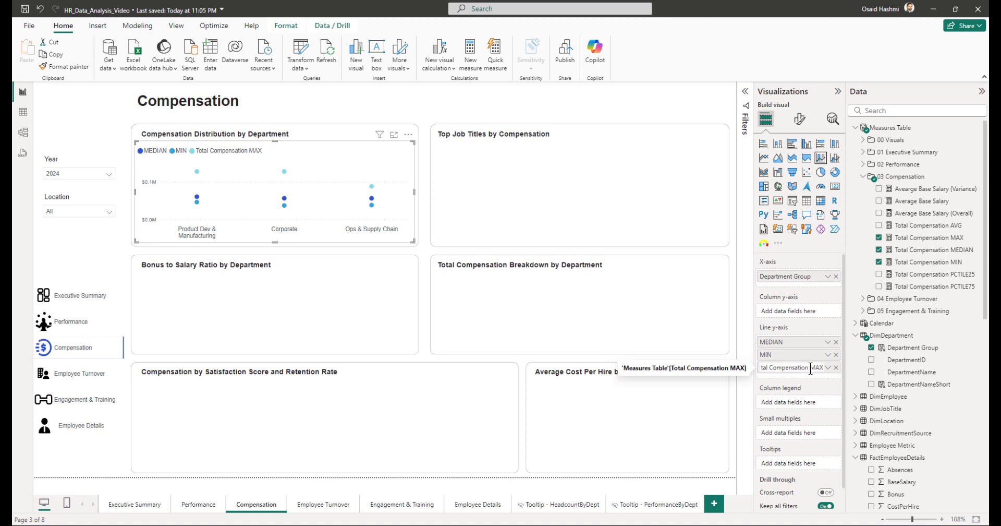
Step: Rename the Total Compensation MAX field in the chart's Line y-axis to MAX
{"action": "double_click", "coordinate": [817, 367]}
{"action": "left_click", "coordinate": [817, 367]}
{"action": "key", "text": "BackSpace"}
{"action": "key", "text": "BackSpace"}
{"action": "key", "text": "BackSpace"}
{"action": "key", "text": "BackSpace"}
{"action": "key", "text": "BackSpace"}
{"action": "key", "text": "BackSpace"}
{"action": "key", "text": "BackSpace"}
{"action": "key", "text": "BackSpace"}
{"action": "key", "text": "BackSpace"}
{"action": "key", "text": "BackSpace"}
{"action": "key", "text": "BackSpace"}
{"action": "key", "text": "BackSpace"}
{"action": "key", "text": "BackSpace"}
{"action": "key", "text": "BackSpace"}
{"action": "key", "text": "BackSpace"}
{"action": "key", "text": "BackSpace"}
{"action": "key", "text": "BackSpace"}
{"action": "key", "text": "BackSpace"}
{"action": "key", "text": "BackSpace"}
{"action": "key", "text": "Return"}
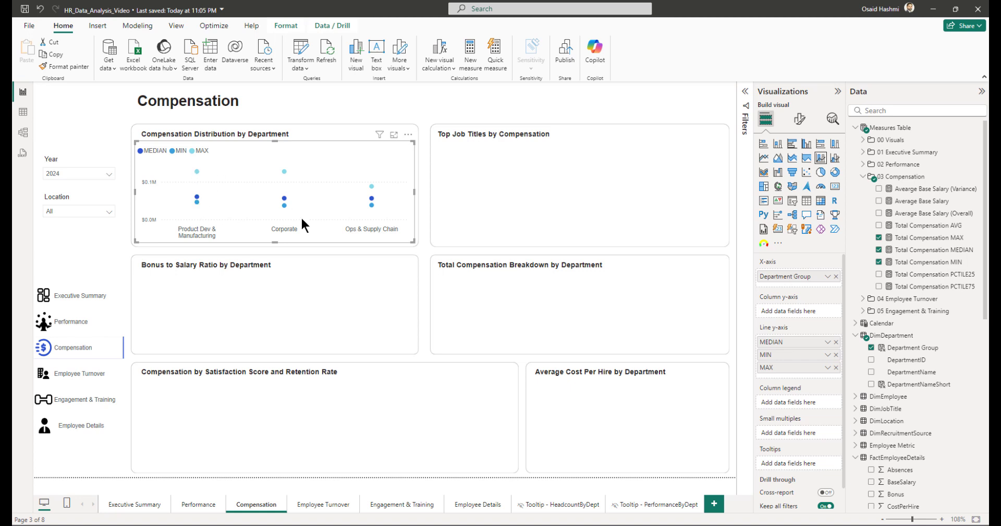
Step: Format the MAX series markers as long dashes, 10 px in size, in the theme's medium blue
{"action": "left_click", "coordinate": [800, 120]}
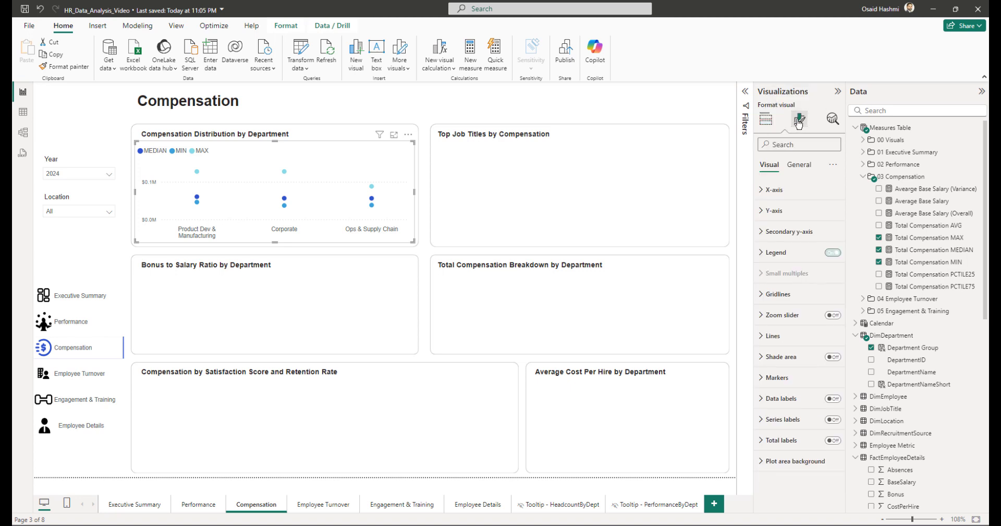
{"action": "left_click", "coordinate": [781, 380]}
{"action": "scroll", "coordinate": [798, 320], "scroll_direction": "down", "scroll_amount": 3}
{"action": "left_click", "coordinate": [775, 254]}
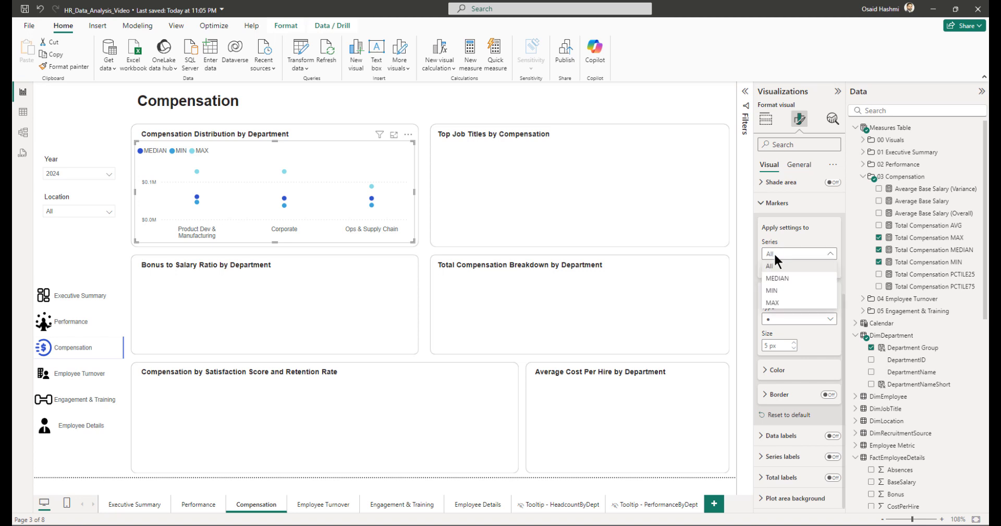
{"action": "left_click", "coordinate": [773, 302]}
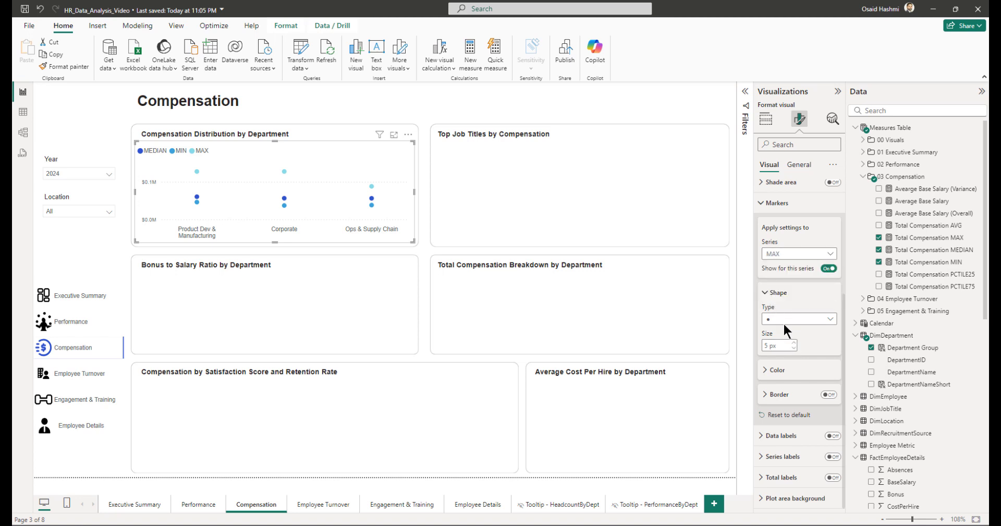
{"action": "left_click", "coordinate": [784, 321]}
{"action": "left_click", "coordinate": [774, 405]}
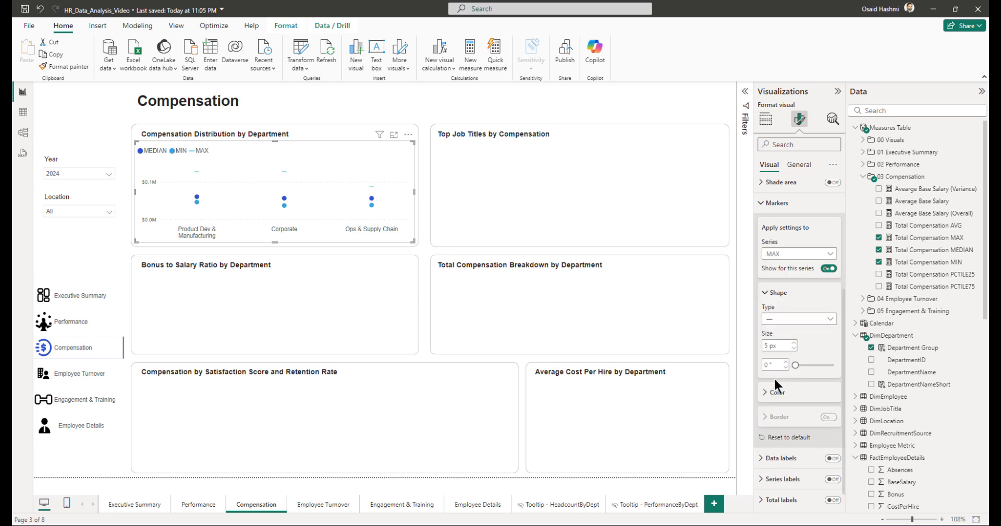
{"action": "type", "text": "10"}
{"action": "left_click", "coordinate": [780, 393]}
{"action": "scroll", "coordinate": [800, 381], "scroll_direction": "down", "scroll_amount": 2}
{"action": "left_click", "coordinate": [777, 348]}
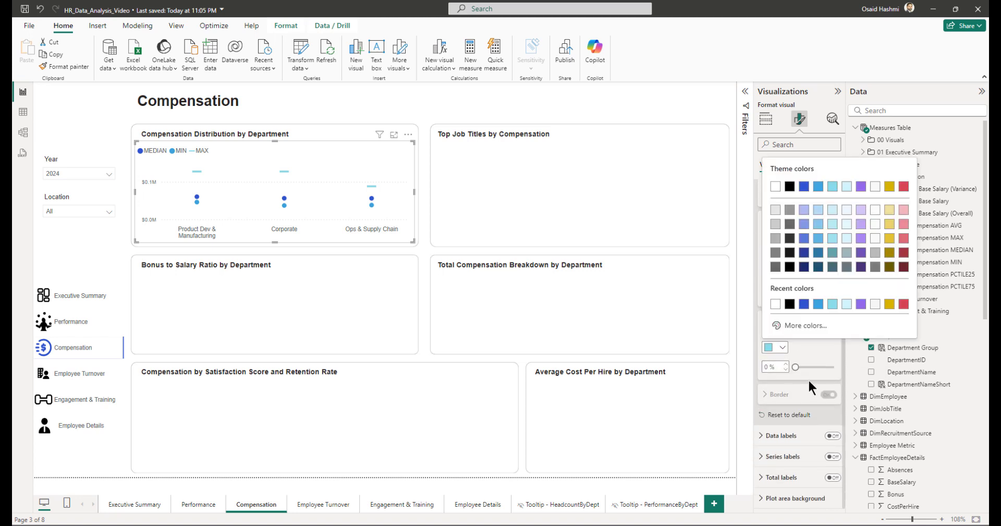
{"action": "left_click", "coordinate": [819, 188]}
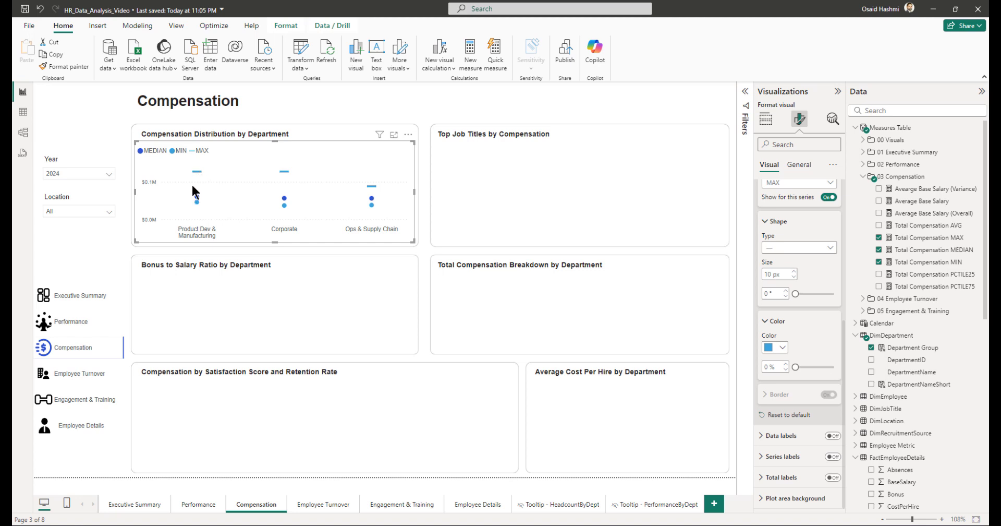
Step: Change the MIN series markers to long dashes with a size of 10 px
{"action": "scroll", "coordinate": [815, 337], "scroll_direction": "up", "scroll_amount": 2}
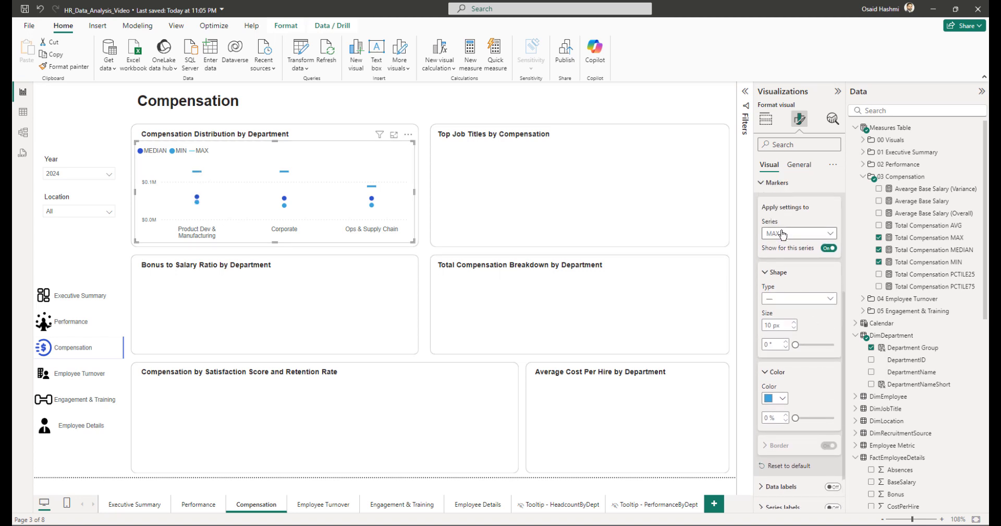
{"action": "left_click", "coordinate": [799, 234]}
{"action": "left_click", "coordinate": [786, 271]}
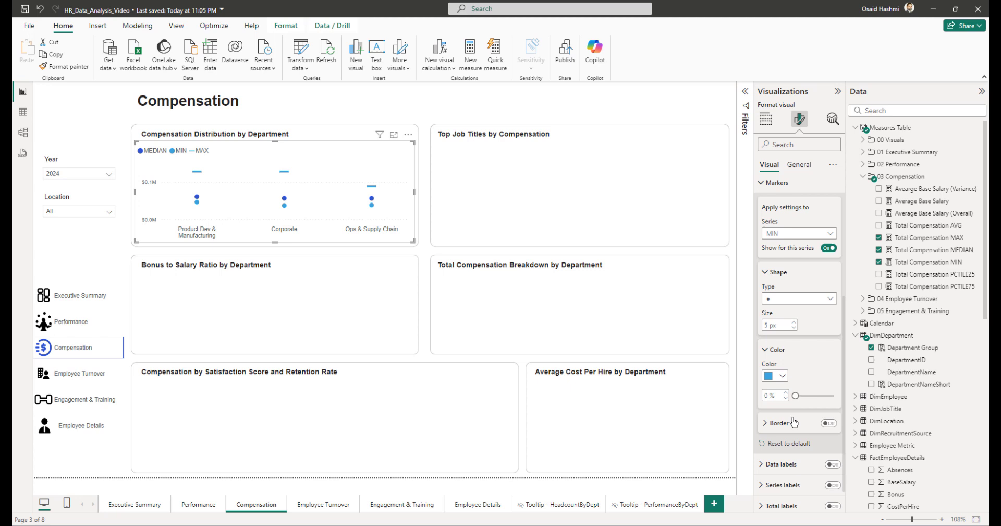
{"action": "left_click", "coordinate": [781, 298]}
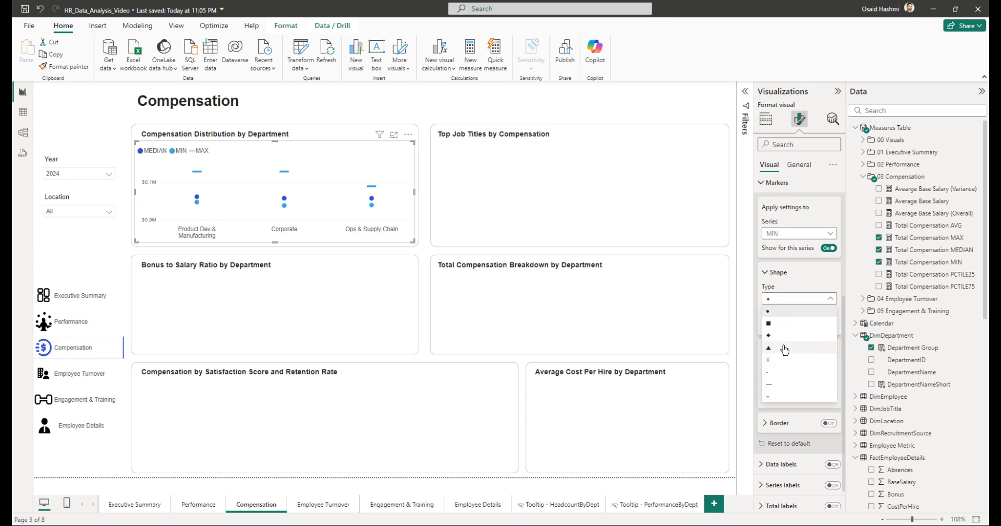
{"action": "left_click", "coordinate": [777, 384]}
{"action": "left_click", "coordinate": [770, 325]}
{"action": "type", "text": "10"}
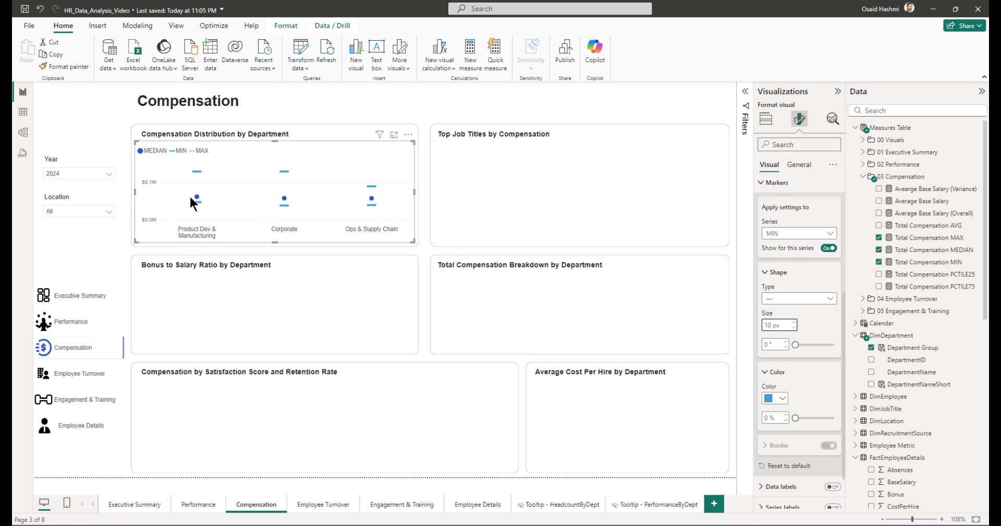
Step: Give the MEDIAN series markers a purple colour and a diamond shape
{"action": "scroll", "coordinate": [787, 261], "scroll_direction": "down", "scroll_amount": 1}
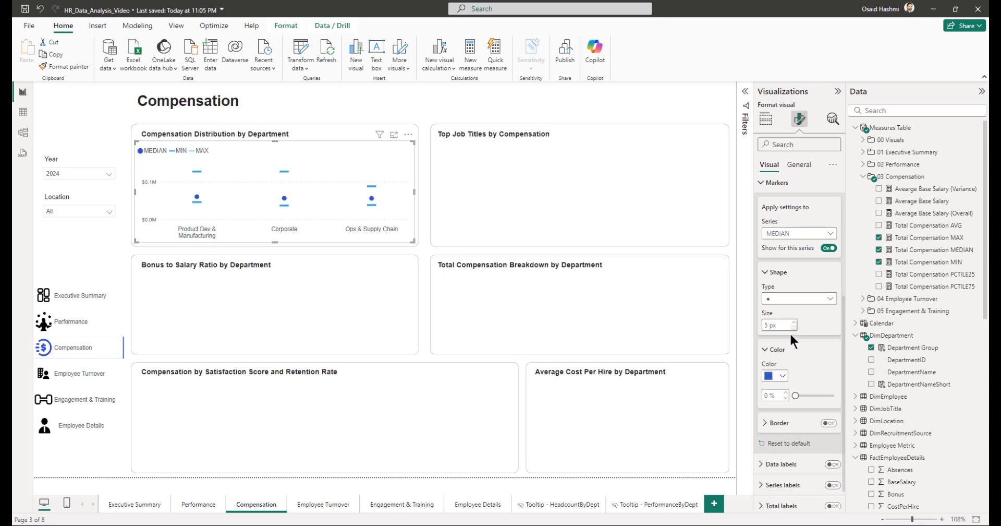
{"action": "left_click", "coordinate": [781, 375]}
{"action": "left_click", "coordinate": [861, 215]}
{"action": "left_click", "coordinate": [785, 299]}
{"action": "left_click", "coordinate": [781, 342]}
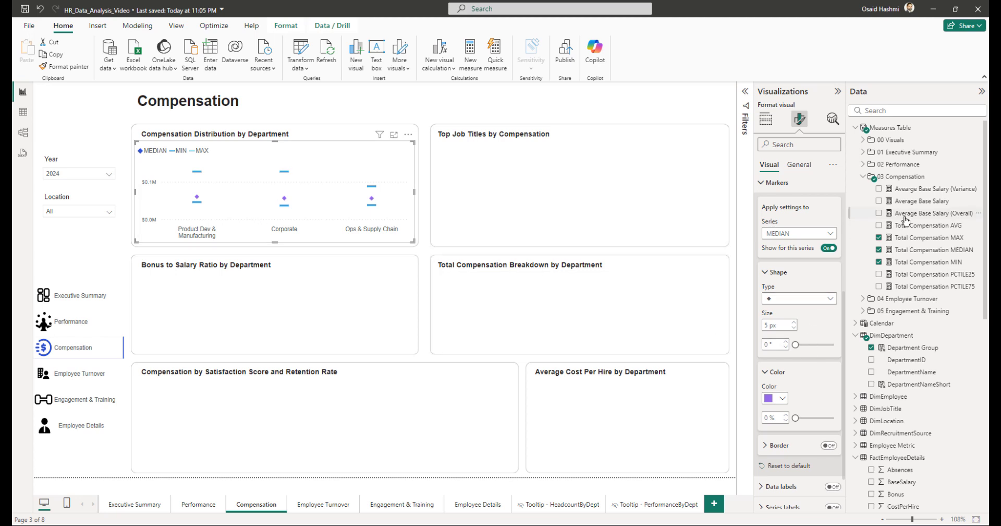
Step: Add Total Compensation AVG to the chart's Line y-axis between MEDIAN and MIN, and rename the field there to AVG
{"action": "left_click", "coordinate": [765, 119]}
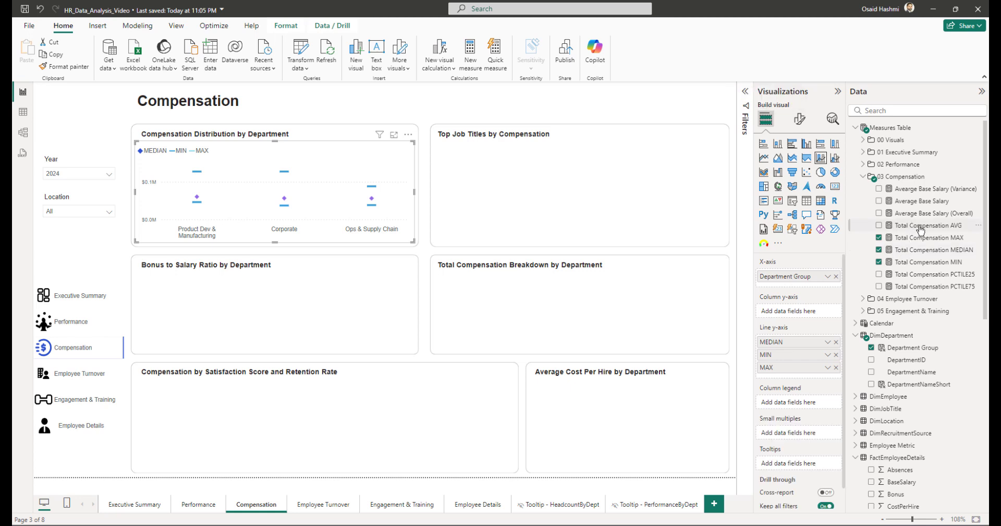
{"action": "left_click_drag", "start_coordinate": [918, 225], "coordinate": [815, 349]}
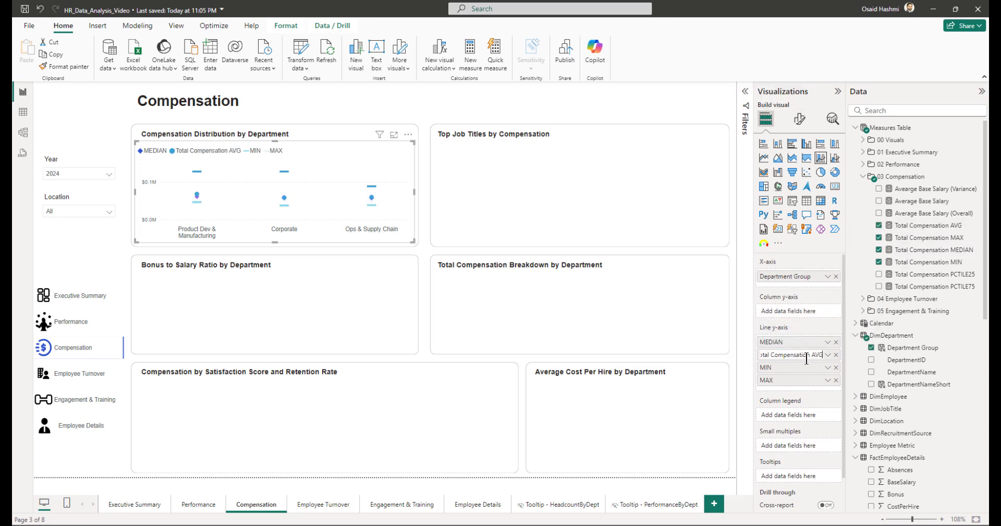
{"action": "double_click", "coordinate": [812, 355]}
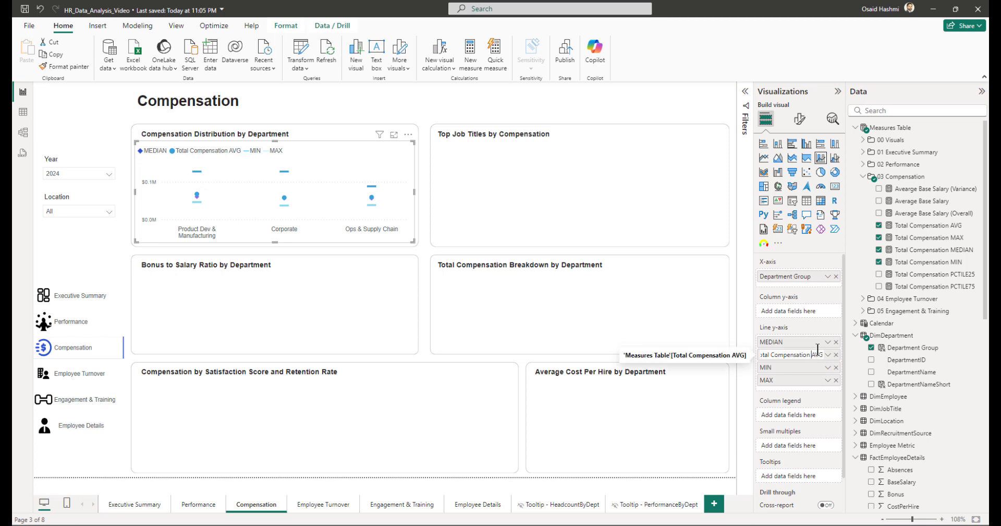
{"action": "key", "text": "BackSpace"}
{"action": "key", "text": "BackSpace"}
{"action": "key", "text": "BackSpace"}
{"action": "key", "text": "BackSpace"}
{"action": "key", "text": "BackSpace"}
{"action": "key", "text": "BackSpace"}
{"action": "key", "text": "BackSpace"}
{"action": "key", "text": "BackSpace"}
{"action": "key", "text": "BackSpace"}
{"action": "key", "text": "BackSpace"}
{"action": "key", "text": "BackSpace"}
{"action": "key", "text": "BackSpace"}
{"action": "key", "text": "BackSpace"}
{"action": "key", "text": "BackSpace"}
{"action": "key", "text": "BackSpace"}
{"action": "key", "text": "BackSpace"}
{"action": "key", "text": "BackSpace"}
{"action": "key", "text": "BackSpace"}
{"action": "key", "text": "BackSpace"}
{"action": "key", "text": "Return"}
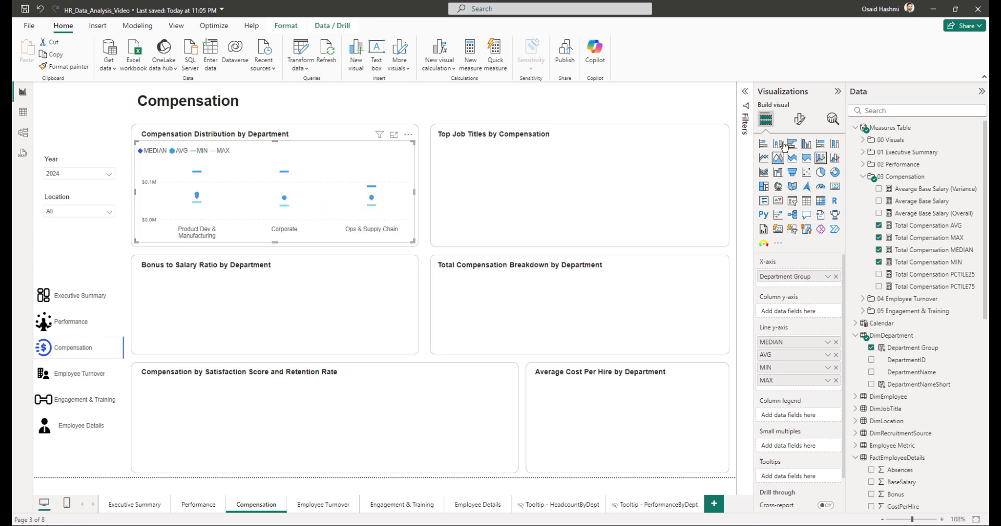
Step: Recolour the MIN series markers in the Compensation Distribution by Department chart to the theme's medium blue, matching the MAX series markers
{"action": "left_click", "coordinate": [833, 118]}
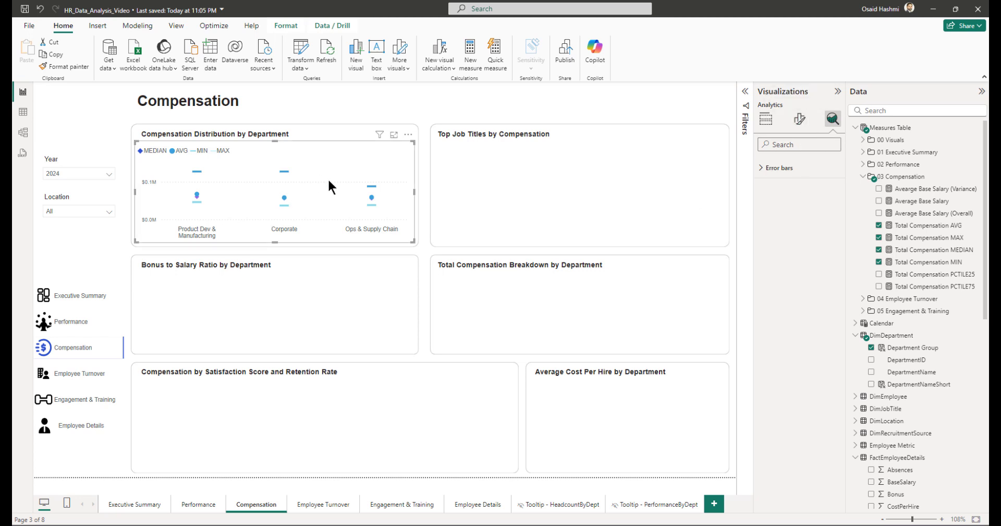
{"action": "left_click", "coordinate": [371, 186]}
{"action": "left_click", "coordinate": [797, 120]}
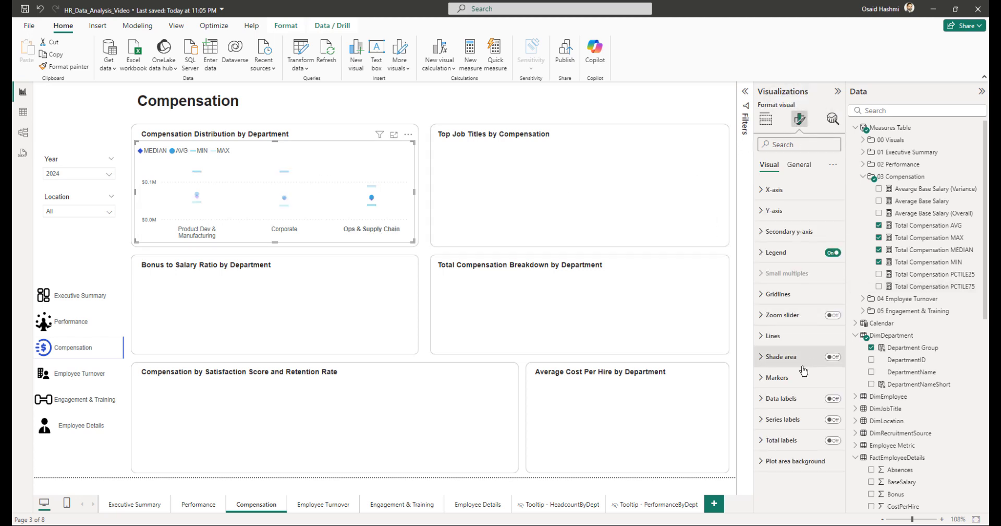
{"action": "left_click", "coordinate": [788, 379]}
{"action": "scroll", "coordinate": [810, 396], "scroll_direction": "down", "scroll_amount": 3}
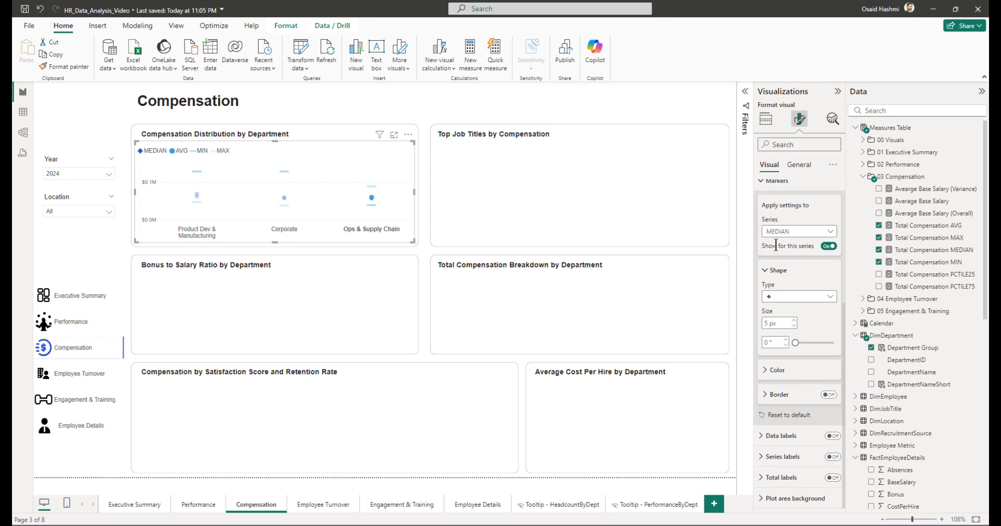
{"action": "left_click", "coordinate": [782, 232]}
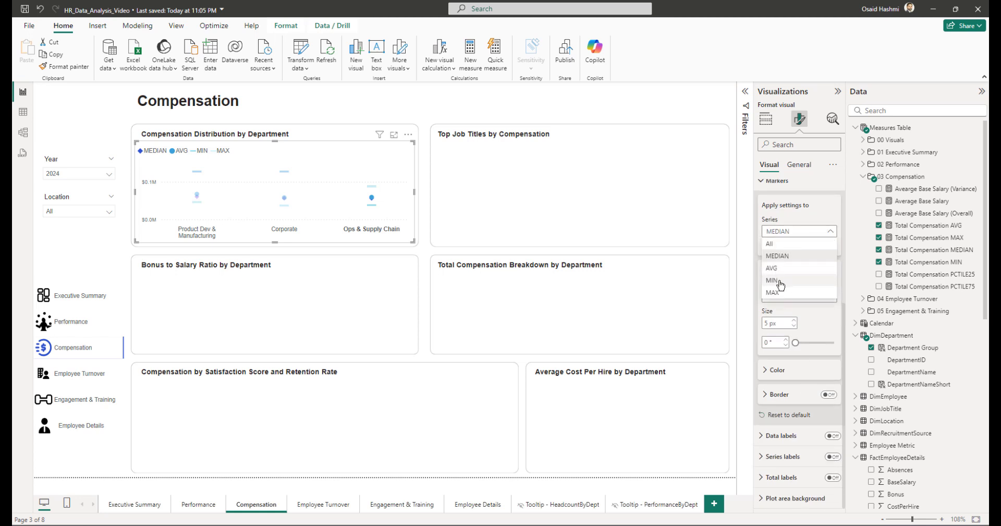
{"action": "left_click", "coordinate": [780, 280]}
{"action": "left_click", "coordinate": [778, 369]}
{"action": "scroll", "coordinate": [790, 377], "scroll_direction": "down", "scroll_amount": 1}
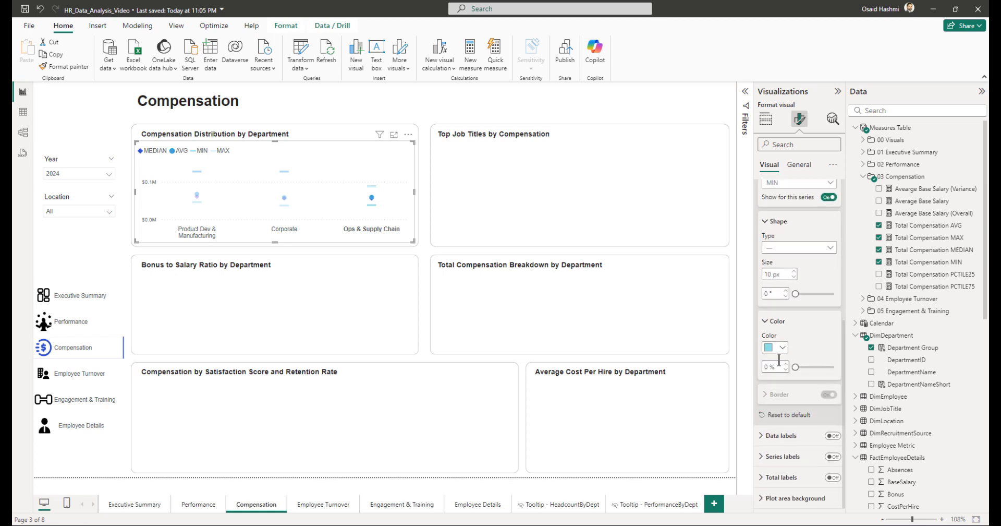
{"action": "left_click", "coordinate": [776, 347]}
{"action": "left_click", "coordinate": [819, 187]}
{"action": "scroll", "coordinate": [789, 240], "scroll_direction": "up", "scroll_amount": 3}
{"action": "left_click", "coordinate": [784, 284]}
{"action": "left_click", "coordinate": [780, 344]}
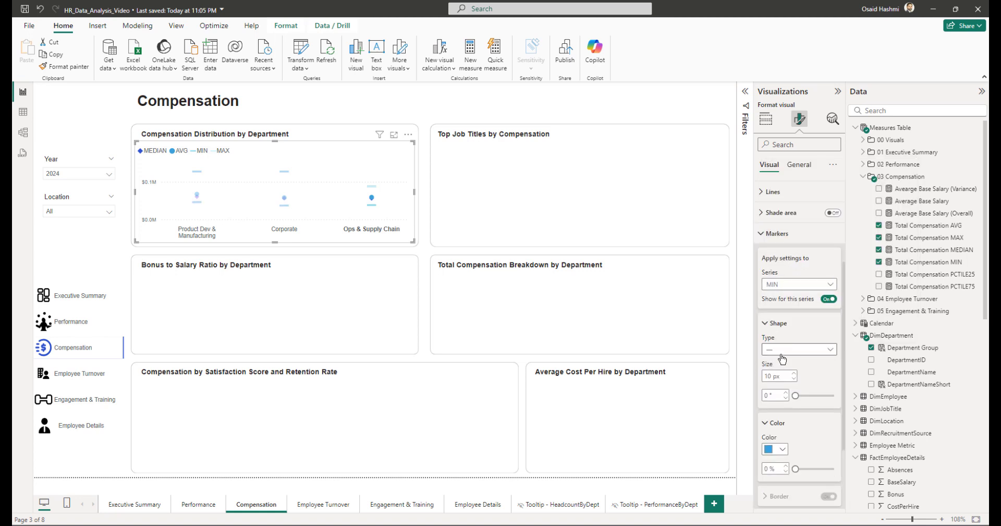
{"action": "scroll", "coordinate": [788, 365], "scroll_direction": "down", "scroll_amount": 2}
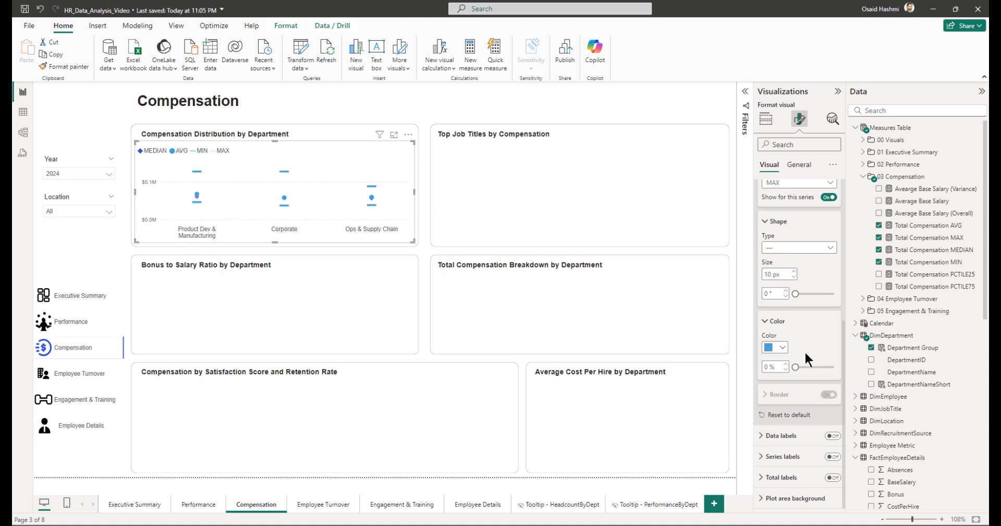
Step: Enable error bars for the MAX series, with Total Compensation MAX as upper bound and Total Compensation MIN as lower bound
{"action": "left_click", "coordinate": [833, 119]}
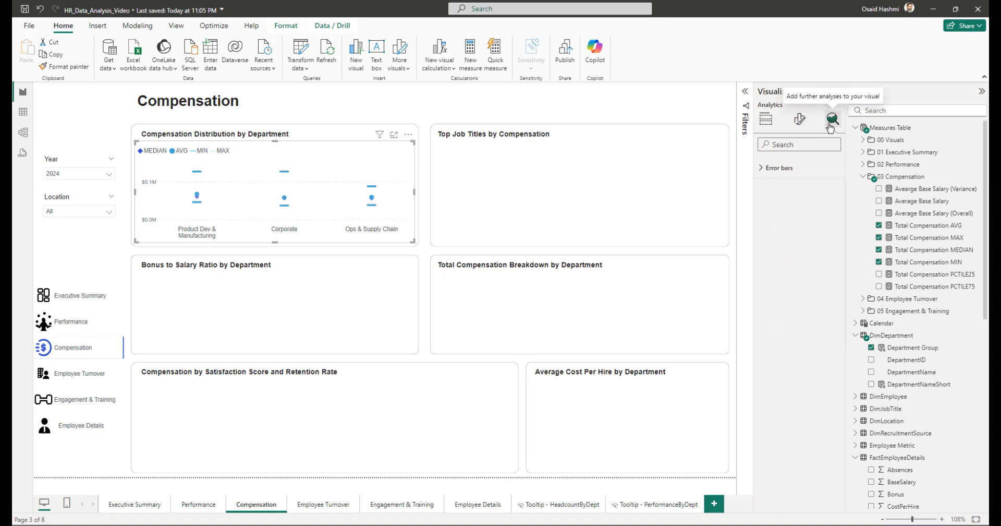
{"action": "left_click", "coordinate": [780, 168]}
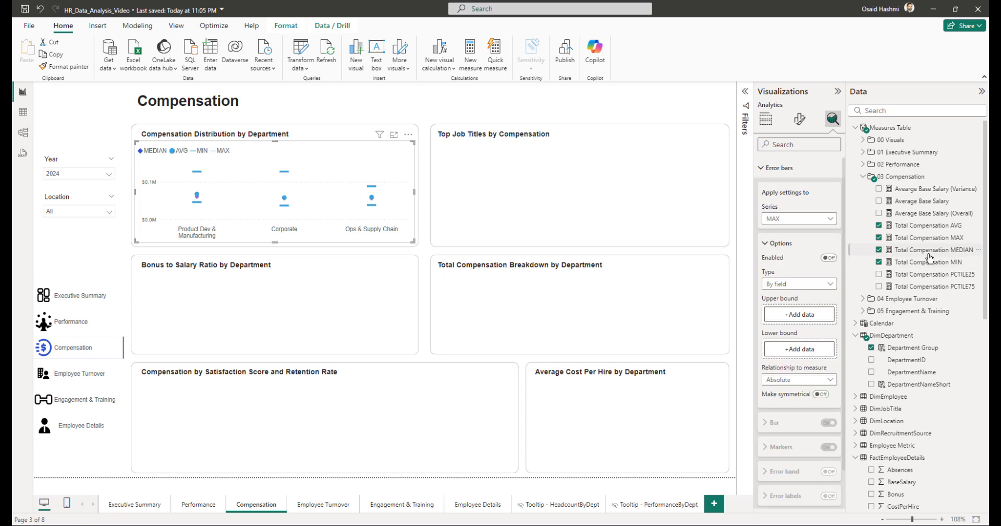
{"action": "left_click_drag", "start_coordinate": [911, 241], "coordinate": [812, 316]}
{"action": "left_click_drag", "start_coordinate": [921, 264], "coordinate": [803, 354]}
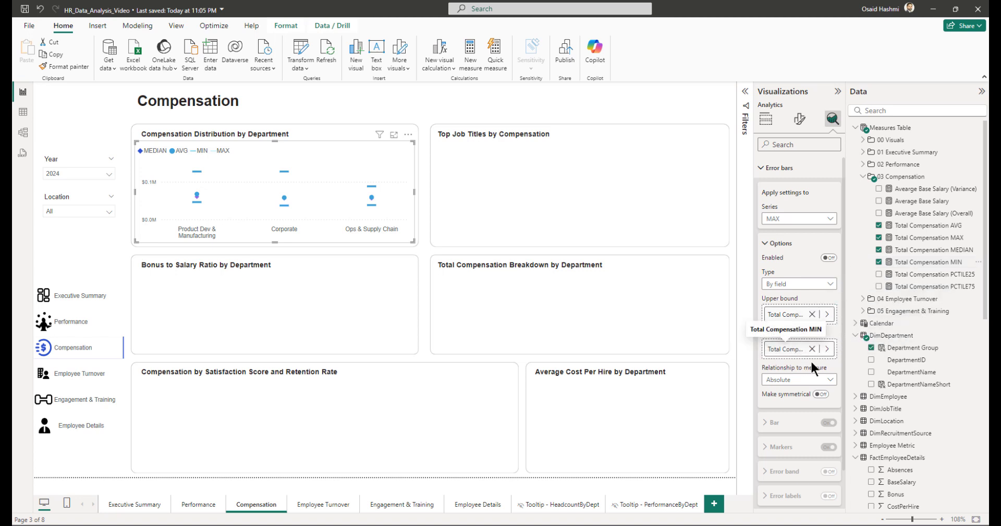
{"action": "left_click", "coordinate": [829, 257]}
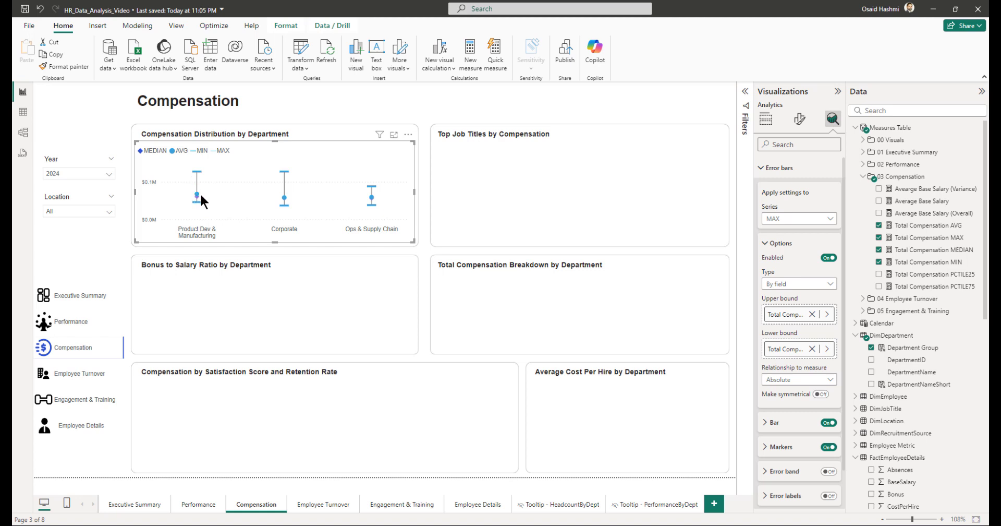
{"action": "mouse_move", "coordinate": [202, 201]}
Step: Create a new measure in the 03 Compensation folder and name it Total Compensation IQR 50-75
{"action": "right_click", "coordinate": [897, 178]}
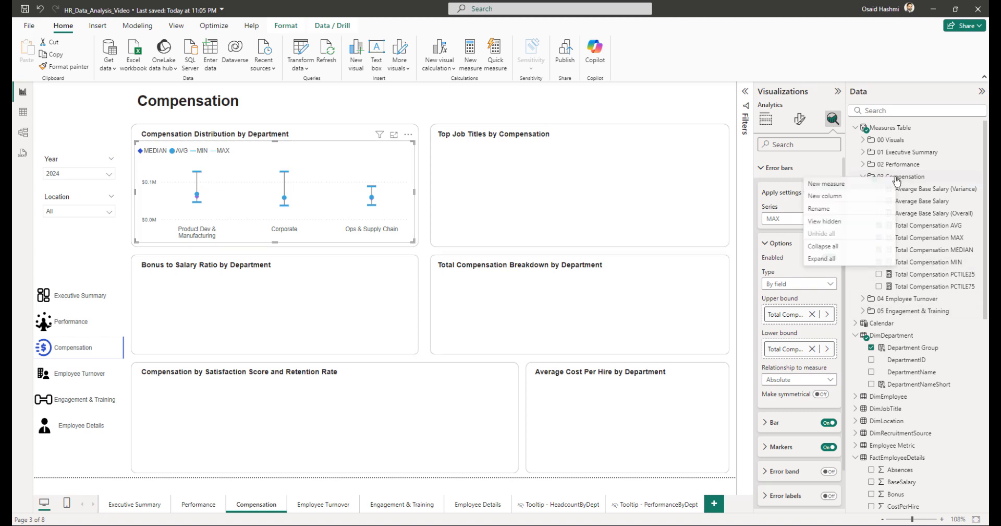
{"action": "left_click", "coordinate": [830, 185]}
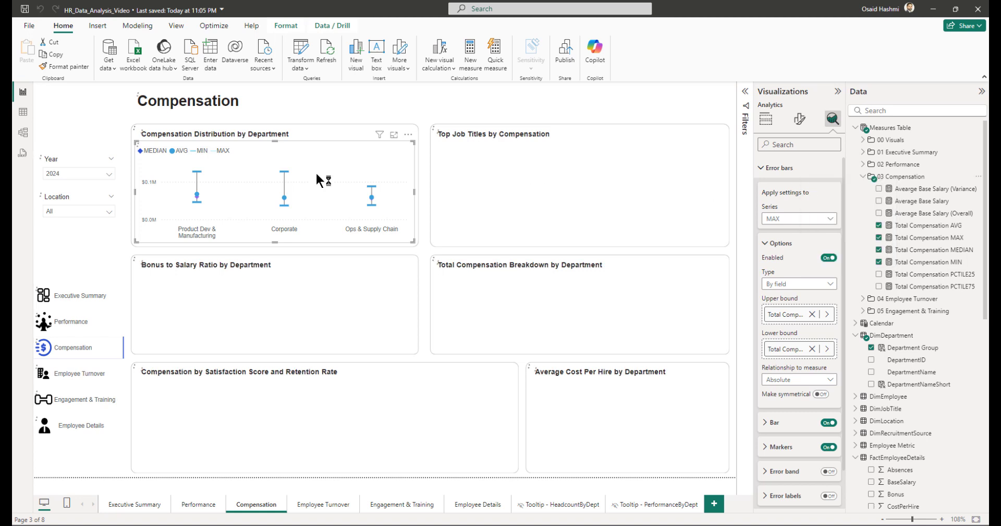
{"action": "type", "text": "To"}
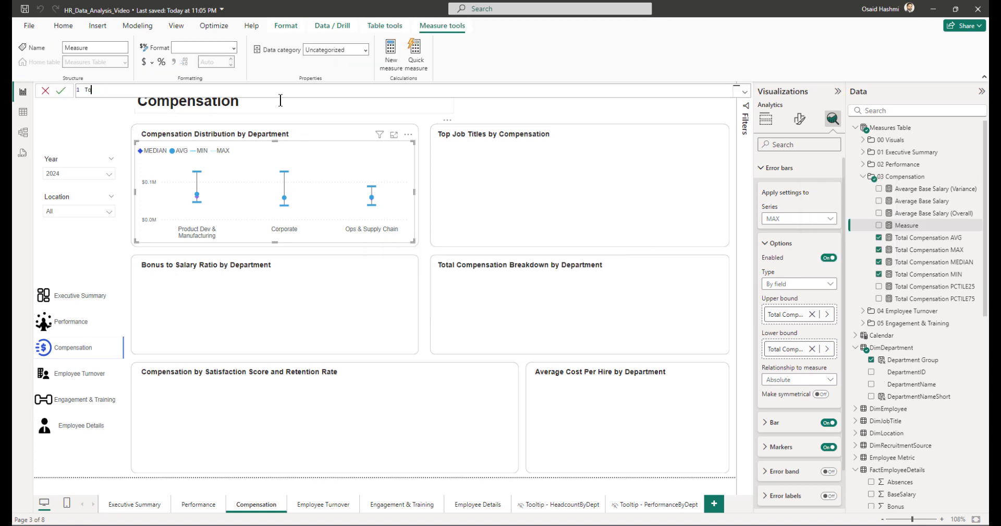
{"action": "type", "text": "tal Compensation"}
{"action": "type", "text": "IQR 50-75 = totalco"}
Step: Write the measure's formula as [Total Compensation PCTILE75] minus another Total Compensation measure
{"action": "key", "text": "BackSpace"}
{"action": "key", "text": "BackSpace"}
{"action": "type", "text": "compe"}
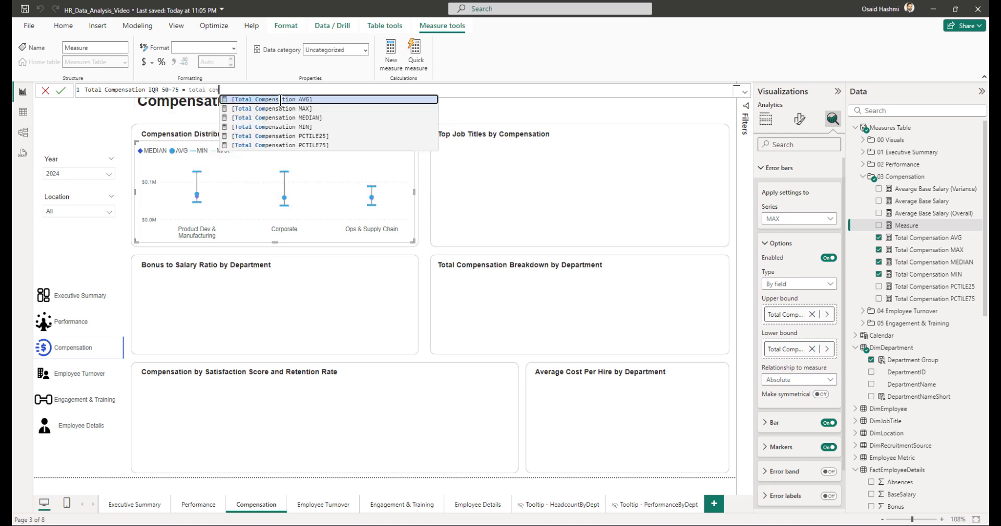
{"action": "key", "text": "Down"}
{"action": "key", "text": "Down"}
{"action": "key", "text": "Down"}
{"action": "key", "text": "Down"}
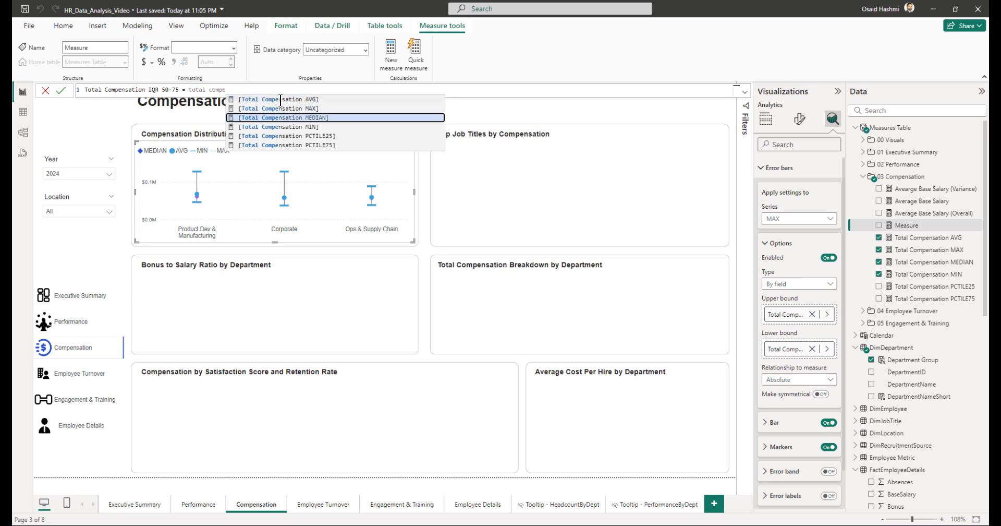
{"action": "key", "text": "Down"}
{"action": "key", "text": "Tab"}
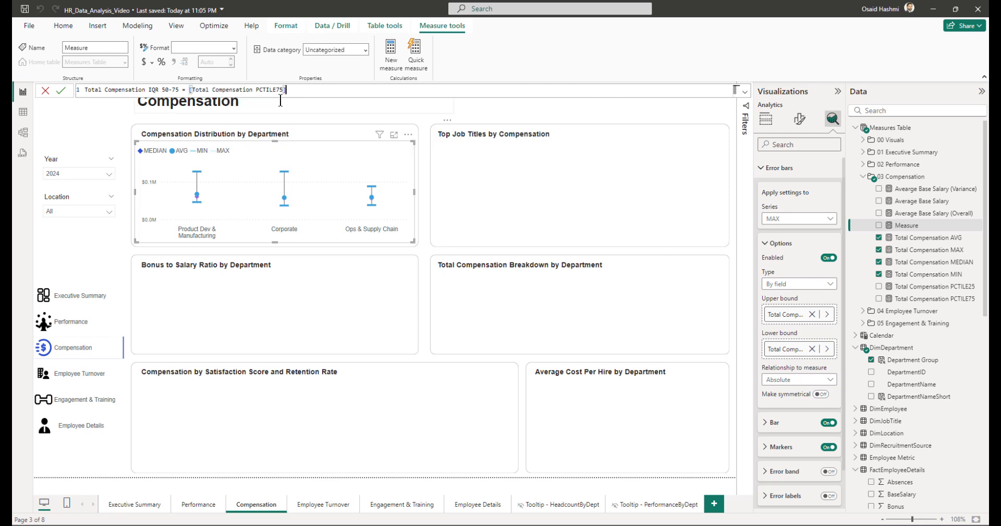
{"action": "type", "text": "- total compe"}
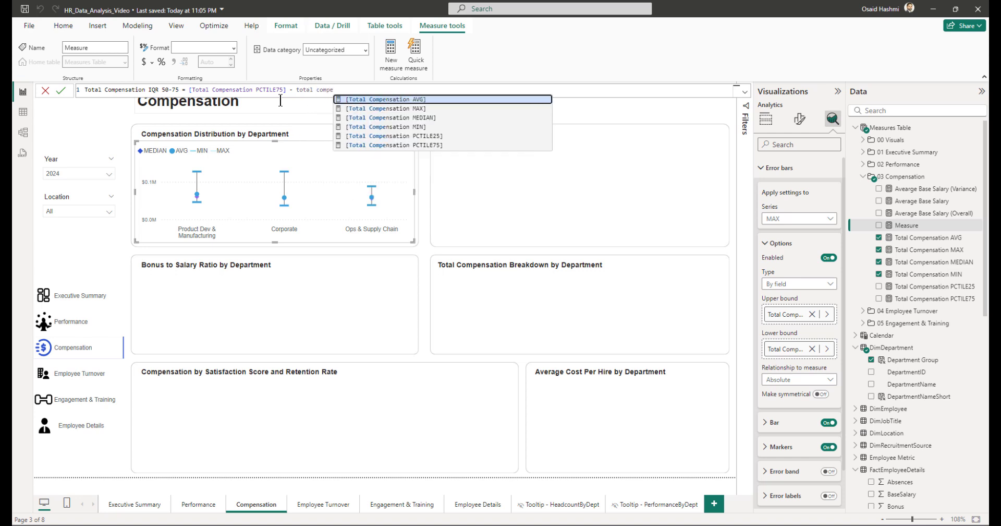
Step: Complete the measure Total Compensation IQR 50-75 as [Total Compensation PCTILE75] - [Total Compensation MEDIAN]
{"action": "key", "text": "Down"}
{"action": "key", "text": "Down"}
{"action": "key", "text": "Tab"}
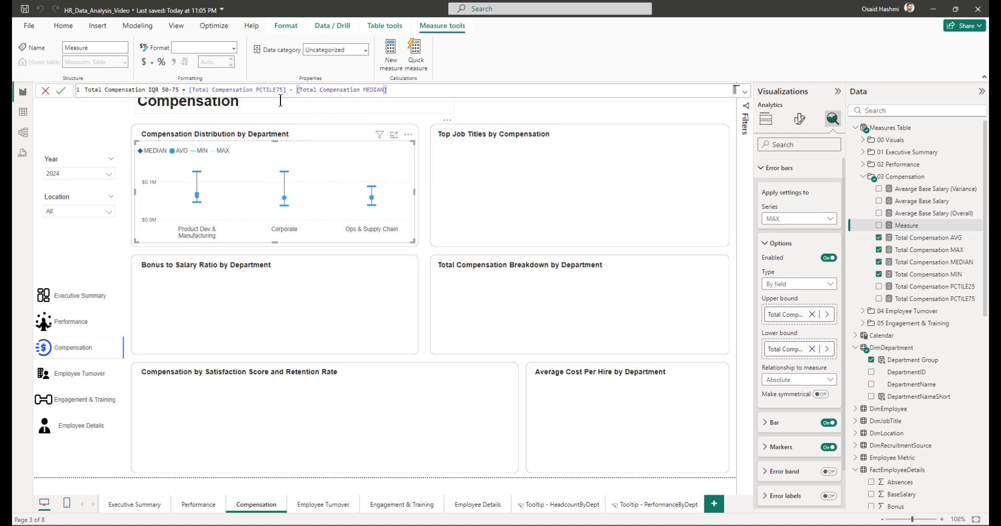
{"action": "key", "text": "Return"}
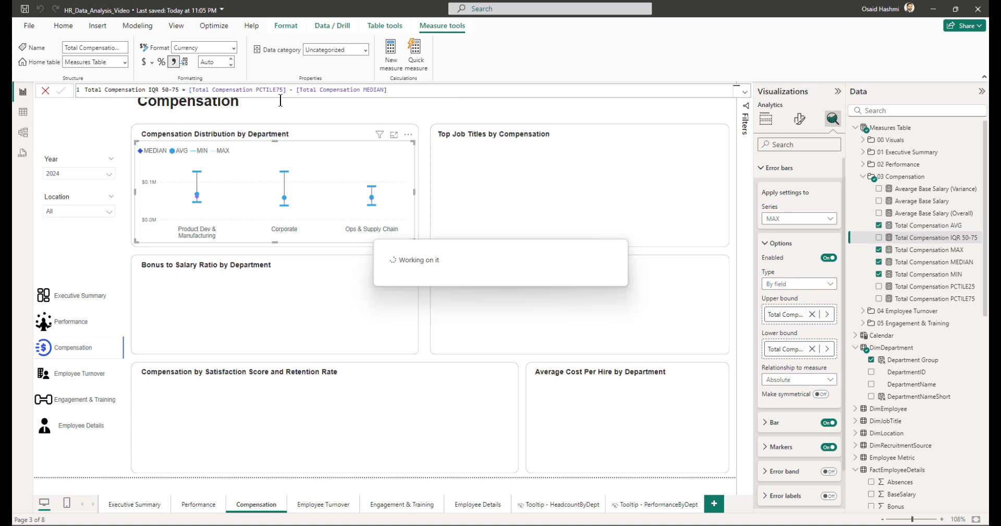
Step: Copy the IQR 50-75 formula into a new measure in the 03 Compensation folder and name it Total Compensation IQR 25-50
{"action": "left_click_drag", "start_coordinate": [388, 90], "coordinate": [84, 90]}
{"action": "key", "text": "ctrl+c"}
{"action": "key", "text": "Escape"}
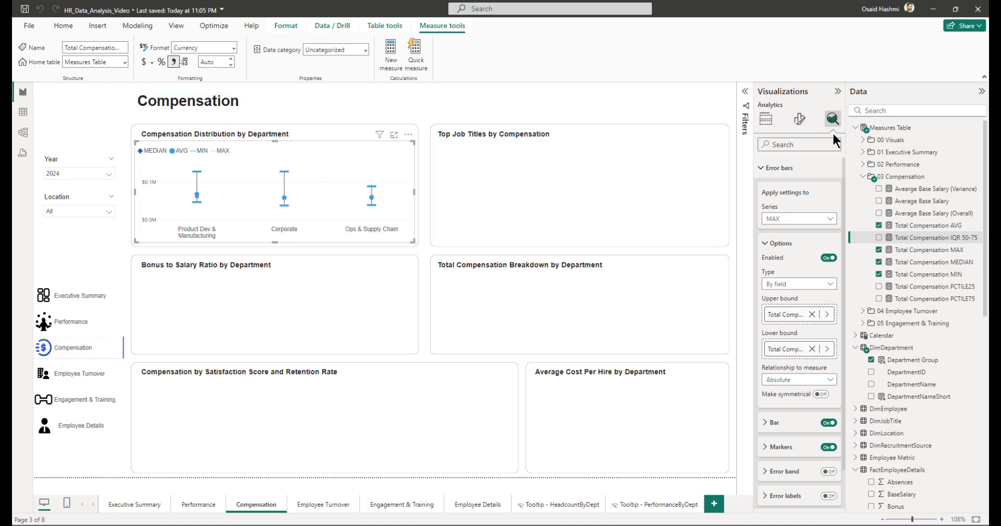
{"action": "right_click", "coordinate": [903, 180]}
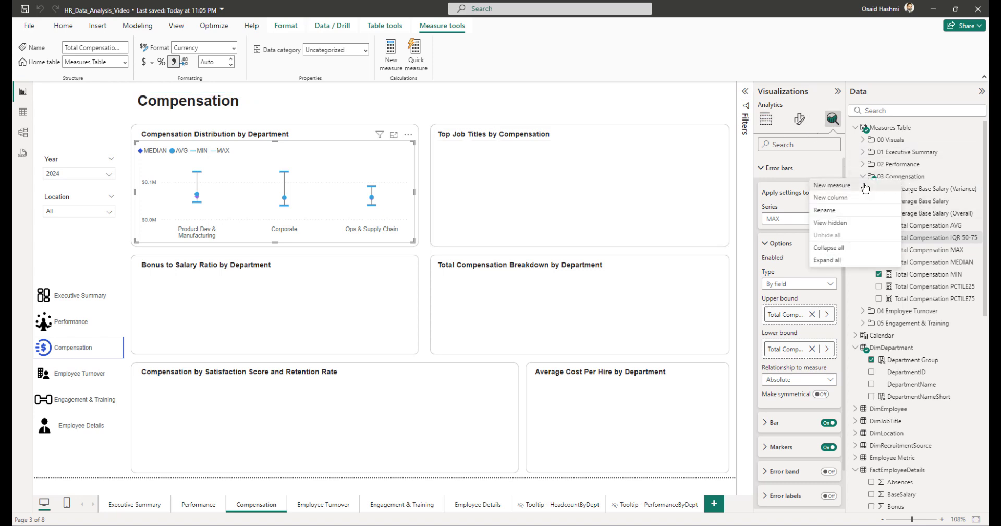
{"action": "left_click", "coordinate": [865, 186]}
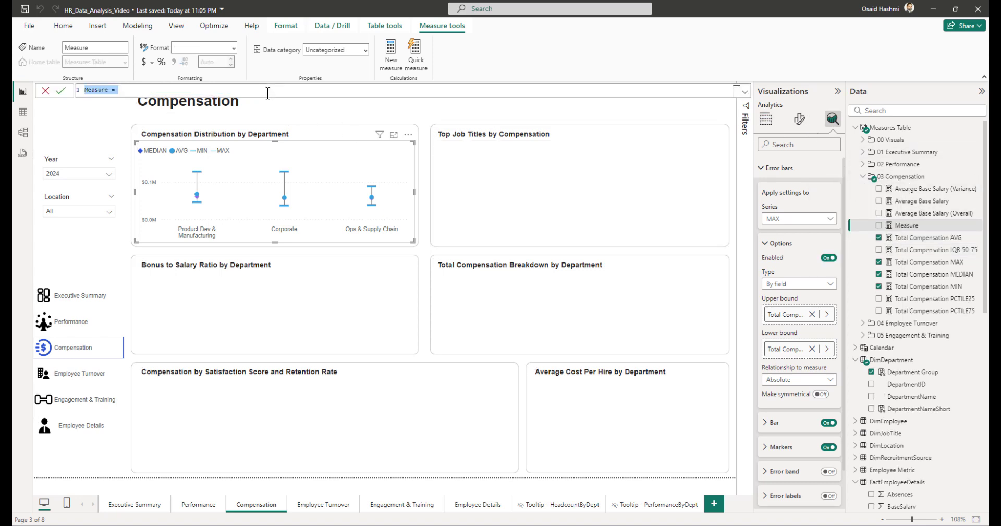
{"action": "key", "text": "ctrl+v"}
{"action": "left_click_drag", "start_coordinate": [162, 89], "coordinate": [179, 90]}
{"action": "type", "text": "25"}
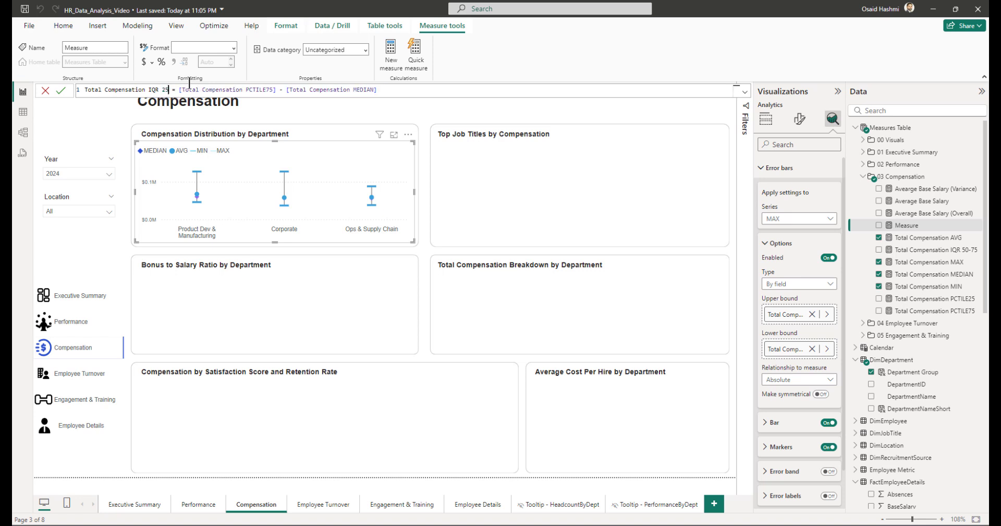
{"action": "type", "text": "-50"}
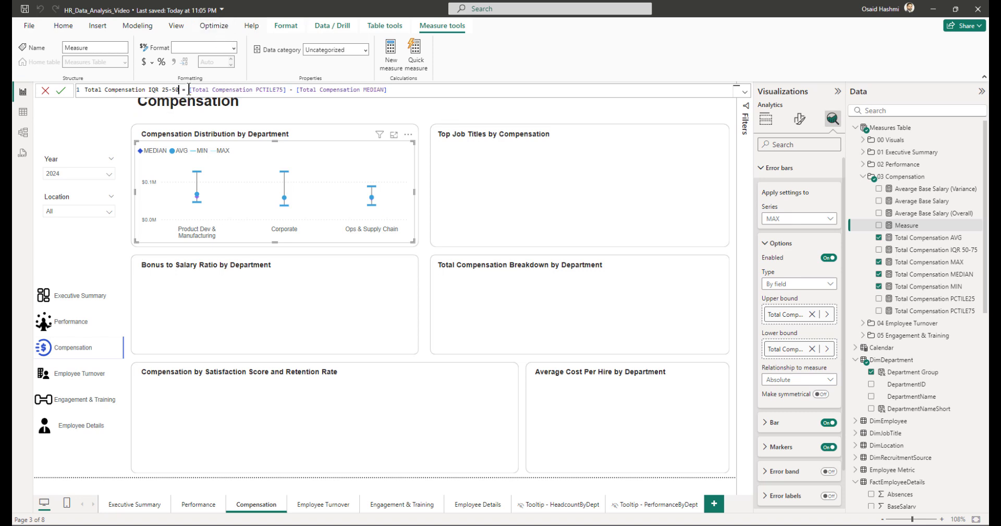
Step: Change the Total Compensation IQR 25-50 formula to [Total Compensation MEDIAN] - [Total Compensation PCTILE25] and commit it
{"action": "left_click_drag", "start_coordinate": [189, 90], "coordinate": [298, 90]}
{"action": "key", "text": "ctrl+c"}
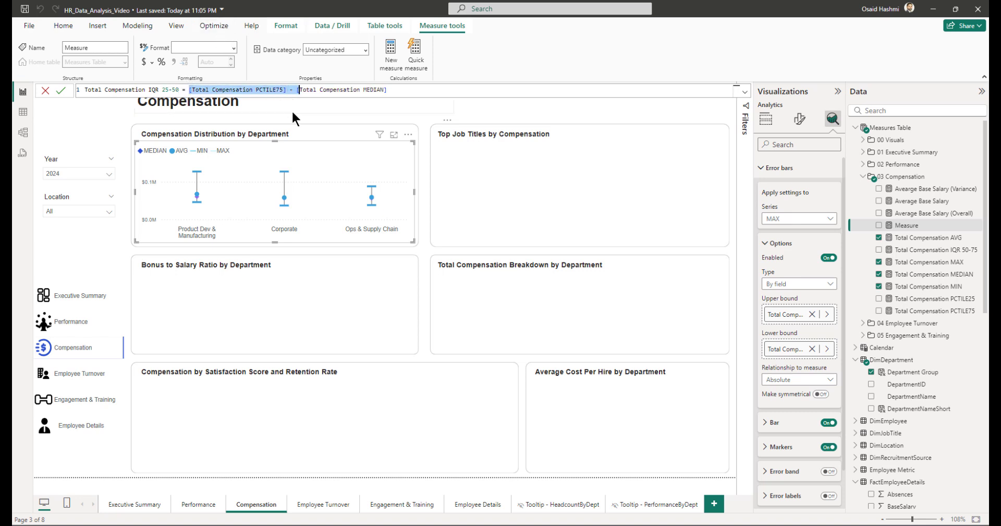
{"action": "key", "text": "BackSpace"}
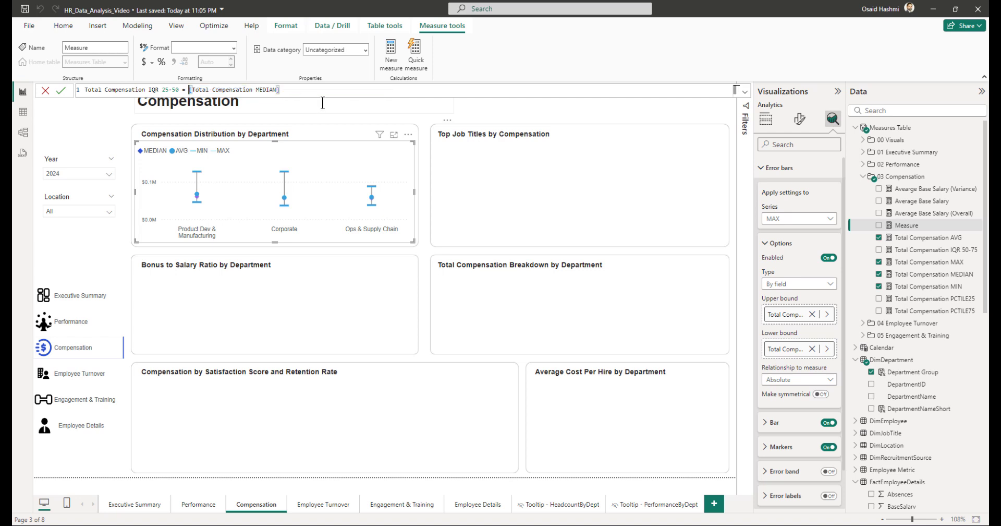
{"action": "type", "text": "-"}
{"action": "key", "text": "ctrl+v"}
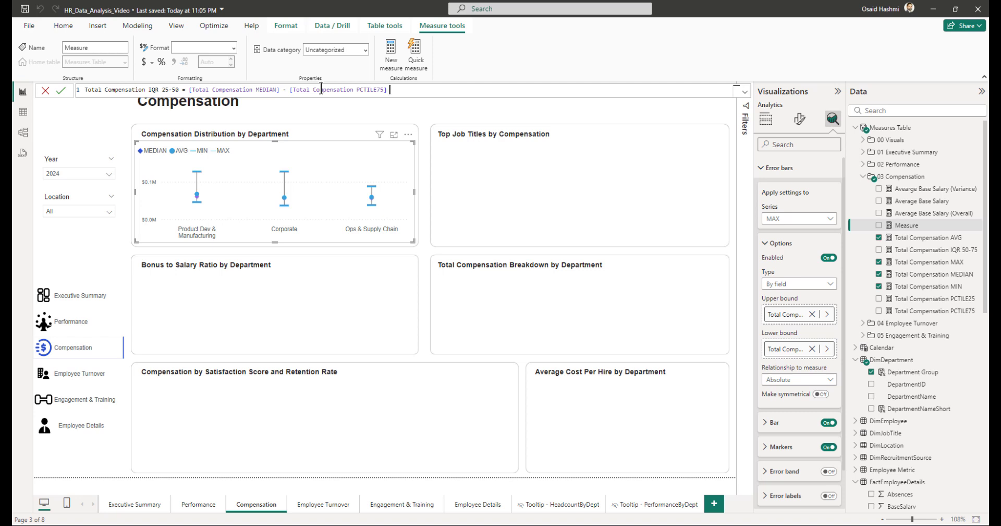
{"action": "key", "text": "Left"}
{"action": "key", "text": "Left"}
{"action": "key", "text": "BackSpace"}
{"action": "type", "text": "2"}
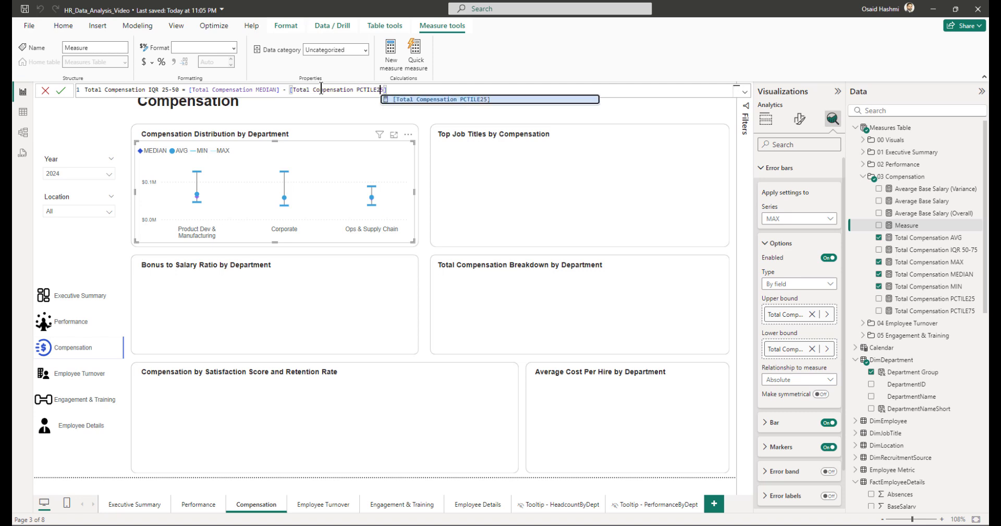
{"action": "key", "text": "End"}
{"action": "key", "text": "Return"}
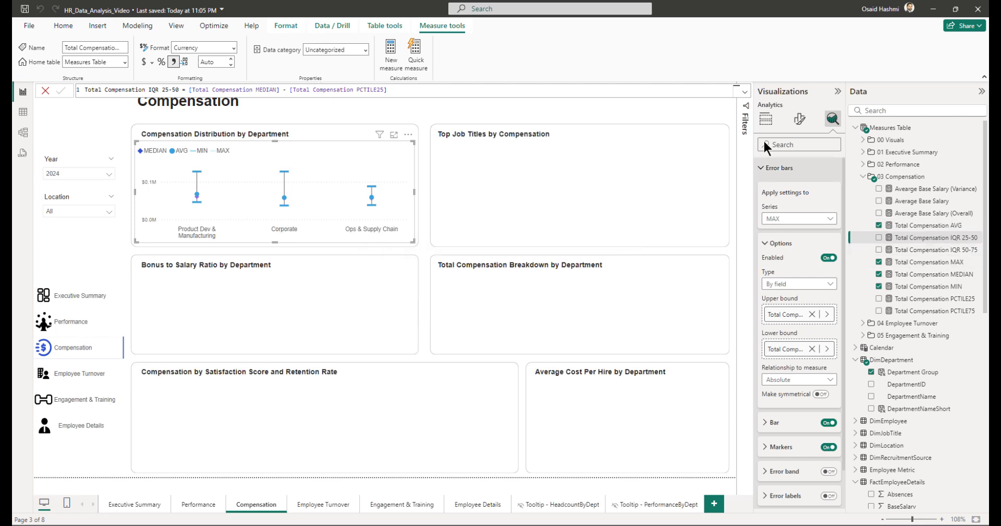
Step: Add Total Compensation PCTILE25, IQR 25-50 and IQR 50-75, in that order, to the distribution chart's column y-axis
{"action": "left_click", "coordinate": [766, 119]}
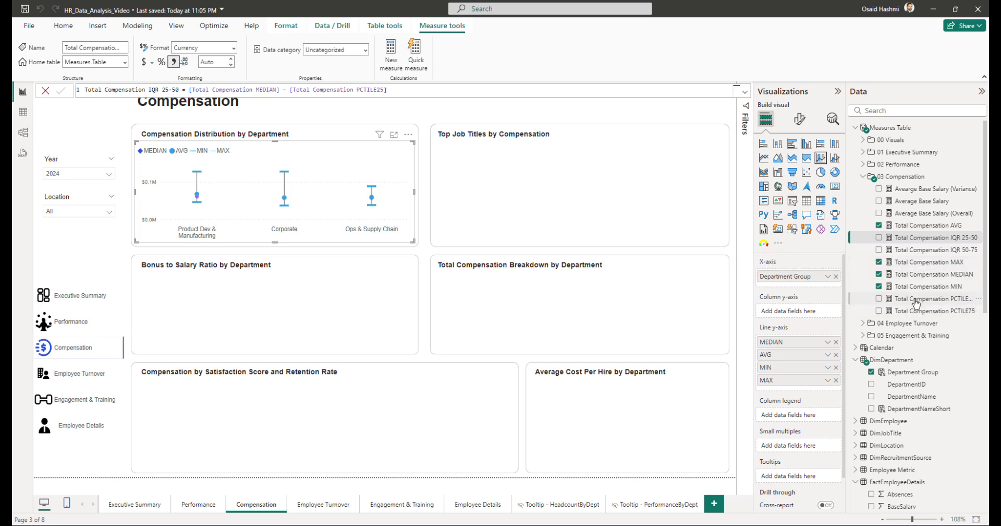
{"action": "left_click_drag", "start_coordinate": [916, 303], "coordinate": [803, 312]}
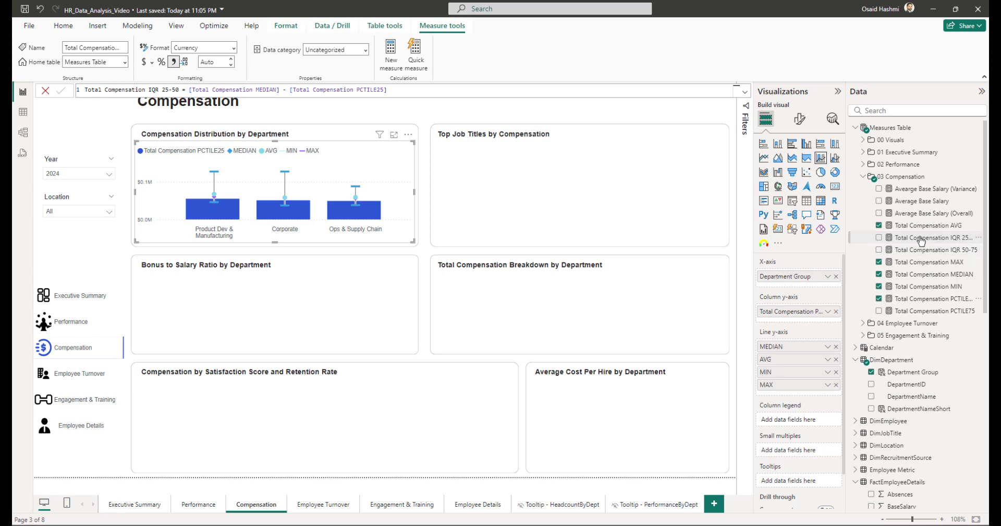
{"action": "left_click_drag", "start_coordinate": [921, 239], "coordinate": [813, 324]}
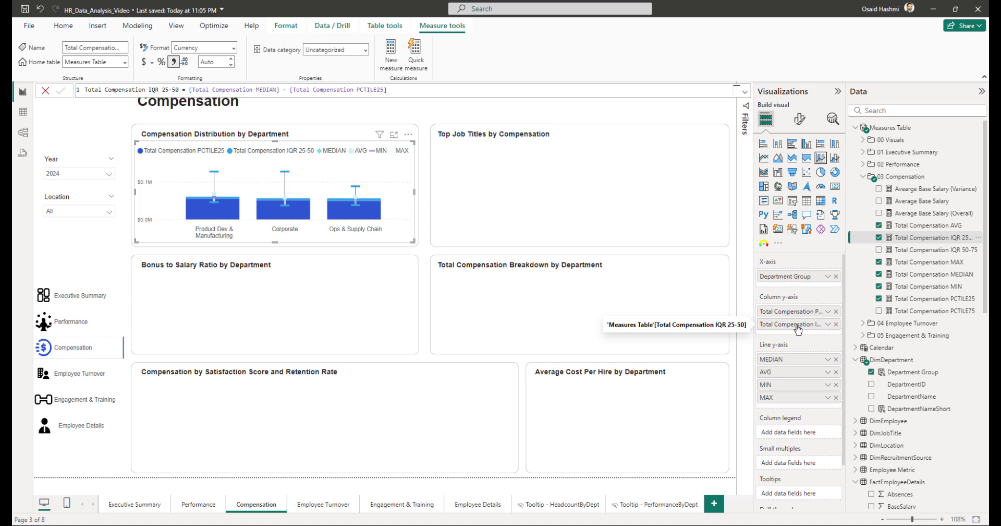
{"action": "left_click_drag", "start_coordinate": [924, 252], "coordinate": [813, 330]}
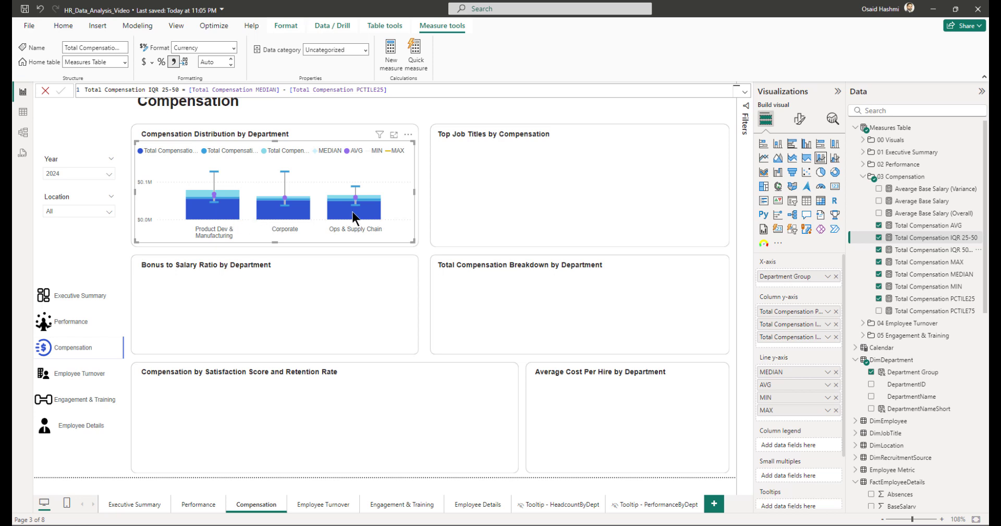
Step: Set the Total Compensation PCTILE25 columns to 100% transparency in the distribution chart
{"action": "left_click", "coordinate": [799, 119]}
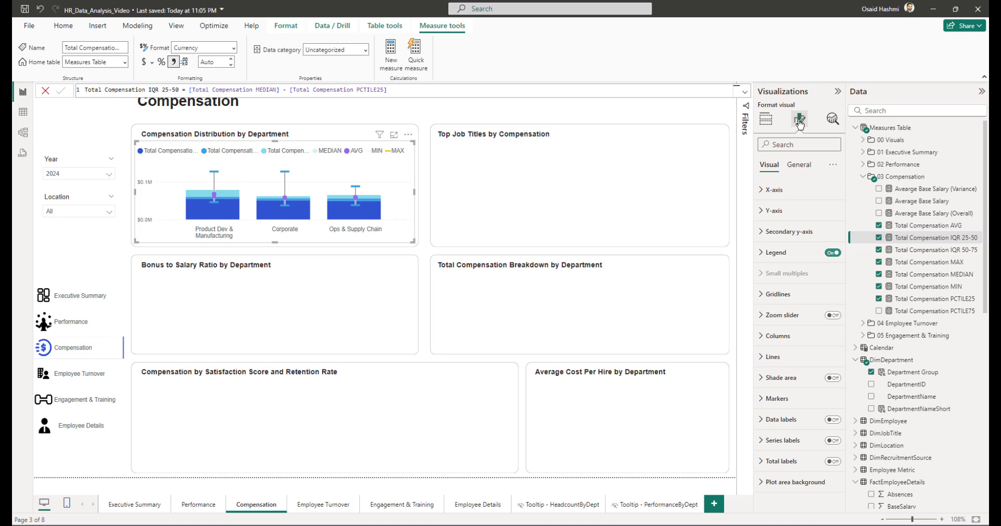
{"action": "left_click", "coordinate": [778, 335]}
{"action": "scroll", "coordinate": [786, 336], "scroll_direction": "down", "scroll_amount": 3}
{"action": "left_click", "coordinate": [794, 199]}
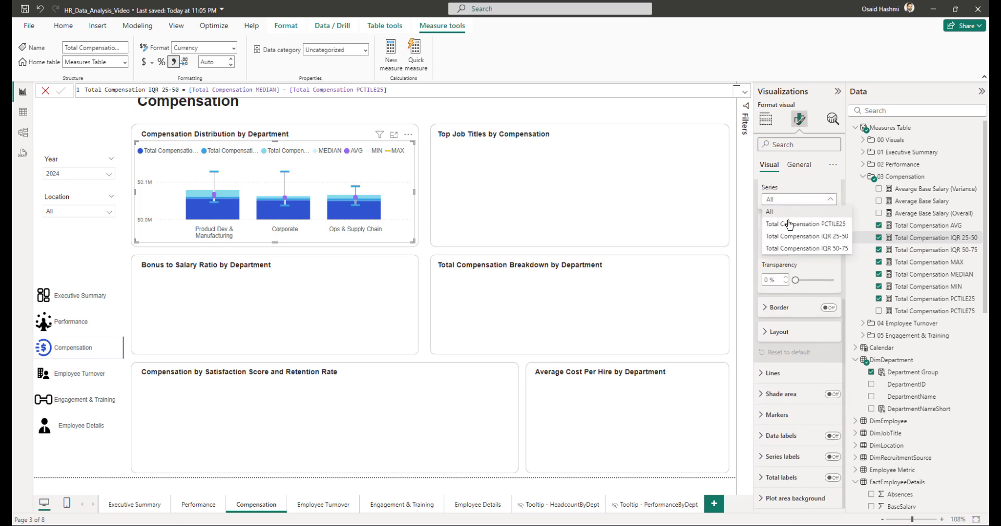
{"action": "left_click", "coordinate": [791, 225]}
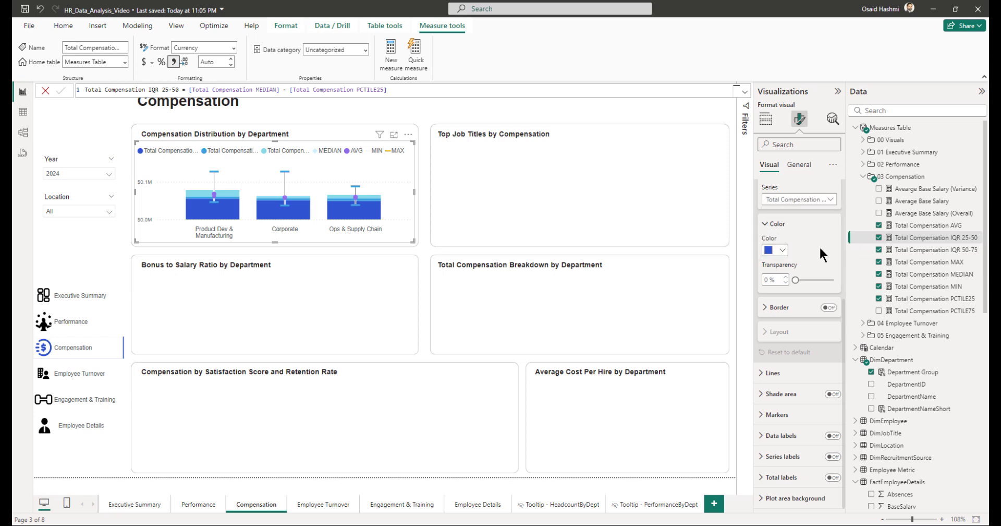
{"action": "left_click_drag", "start_coordinate": [795, 280], "coordinate": [833, 281]}
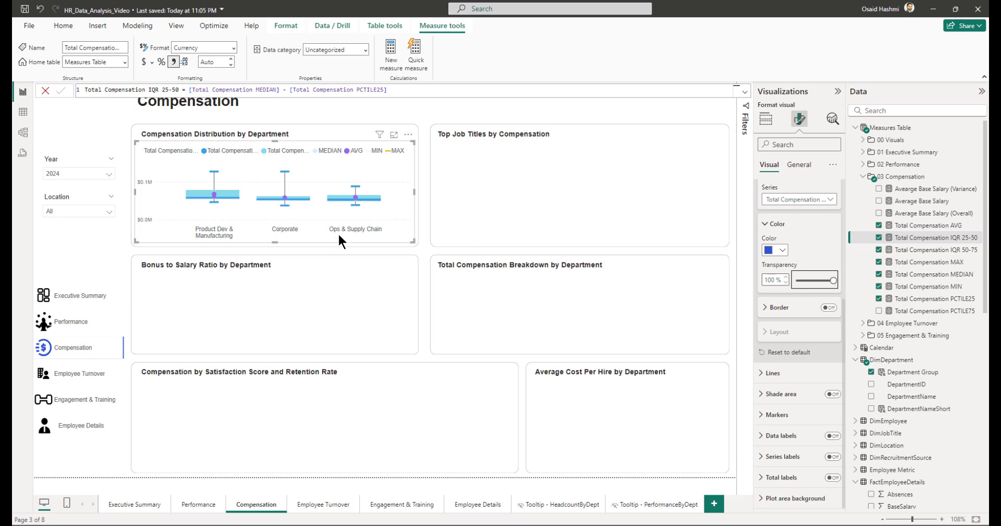
Step: Blank out the PCTILE25 column series name and rename the IQR 25-50 series to Q2 and the IQR 50-75 series to Q3
{"action": "scroll", "coordinate": [835, 224], "scroll_direction": "up", "scroll_amount": 4}
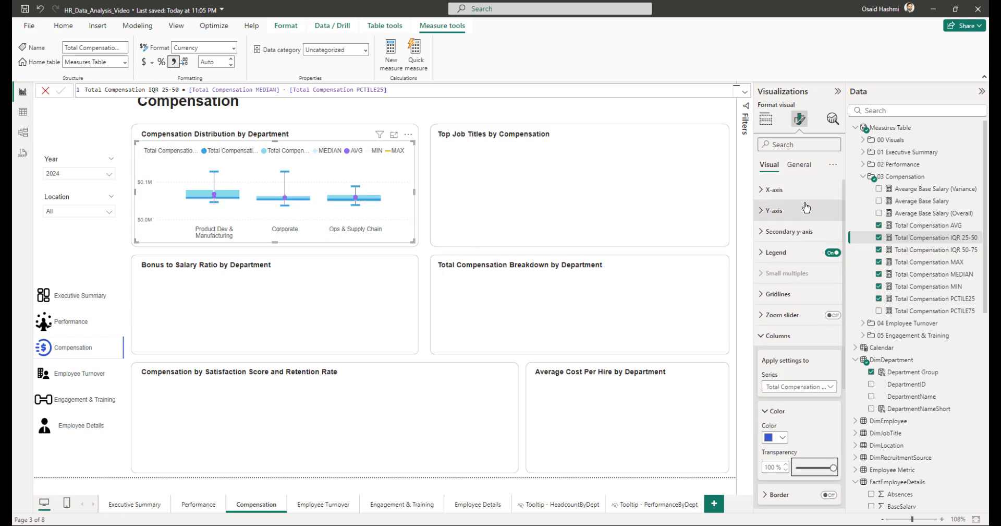
{"action": "left_click", "coordinate": [766, 120]}
{"action": "double_click", "coordinate": [763, 312]}
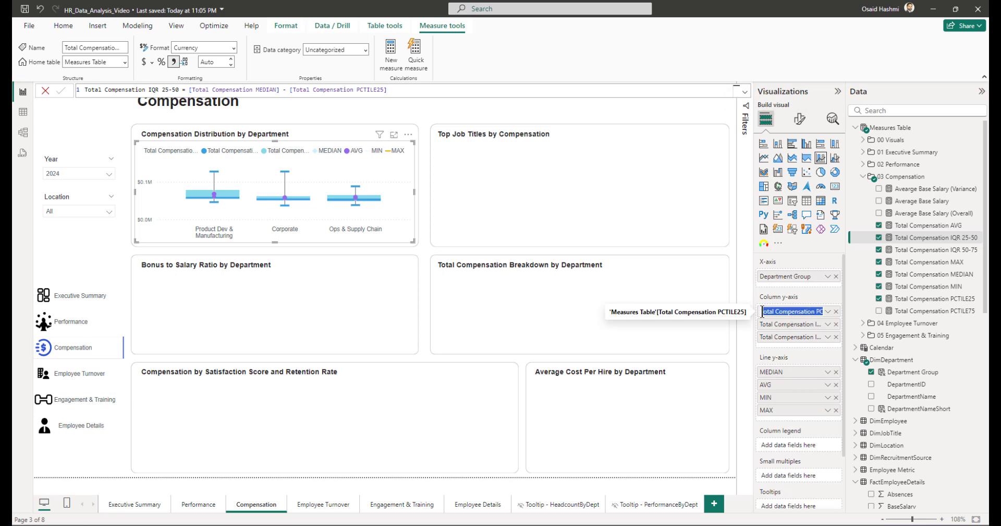
{"action": "key", "text": "BackSpace"}
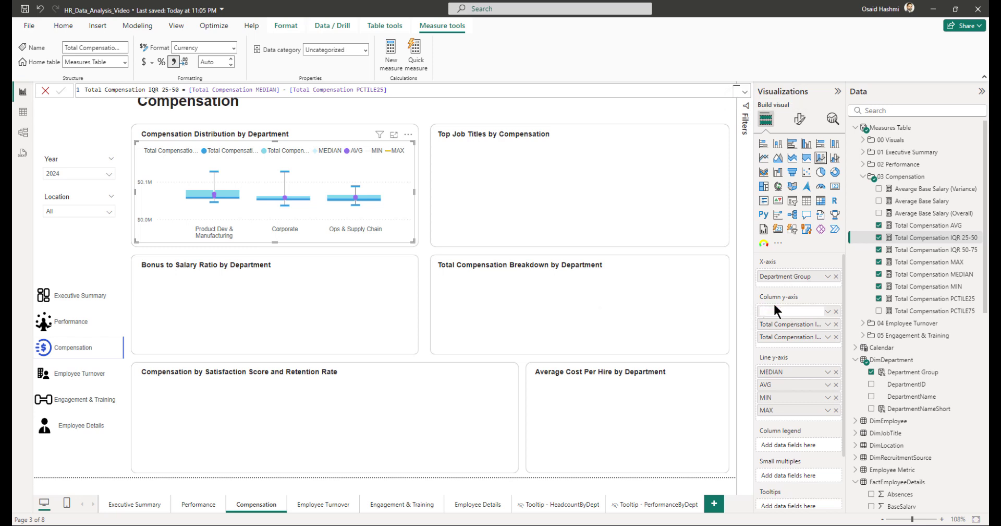
{"action": "double_click", "coordinate": [803, 323]}
{"action": "type", "text": "To"}
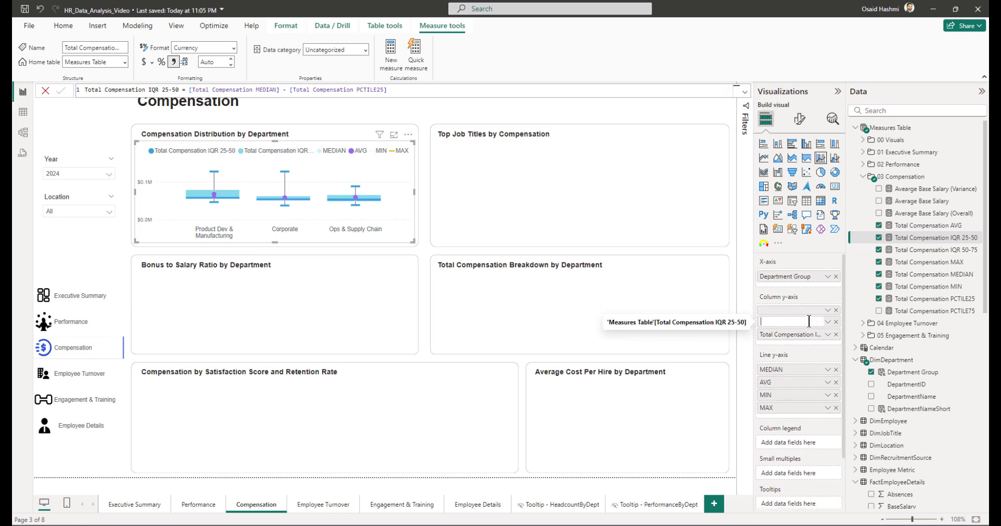
{"action": "type", "text": "Q2"}
{"action": "double_click", "coordinate": [798, 335]}
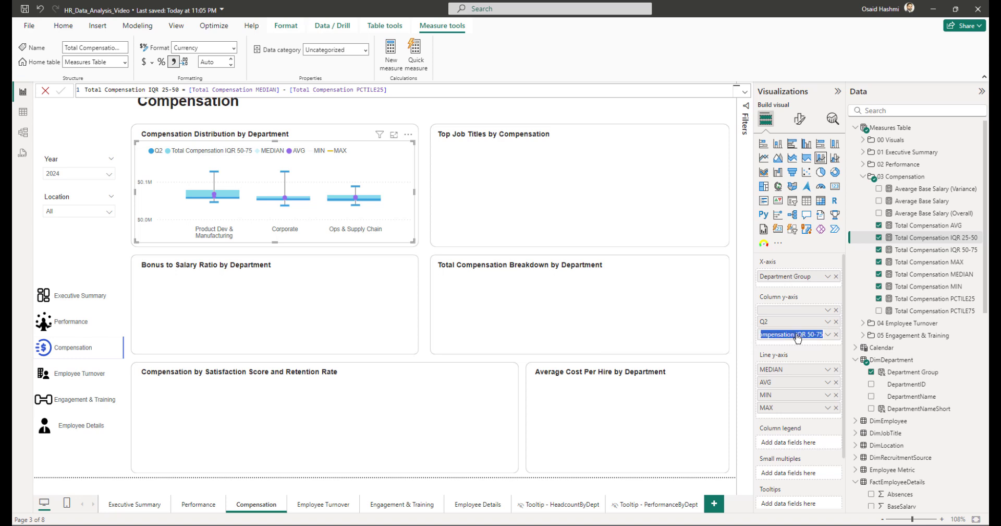
{"action": "type", "text": "Q3"}
{"action": "key", "text": "Return"}
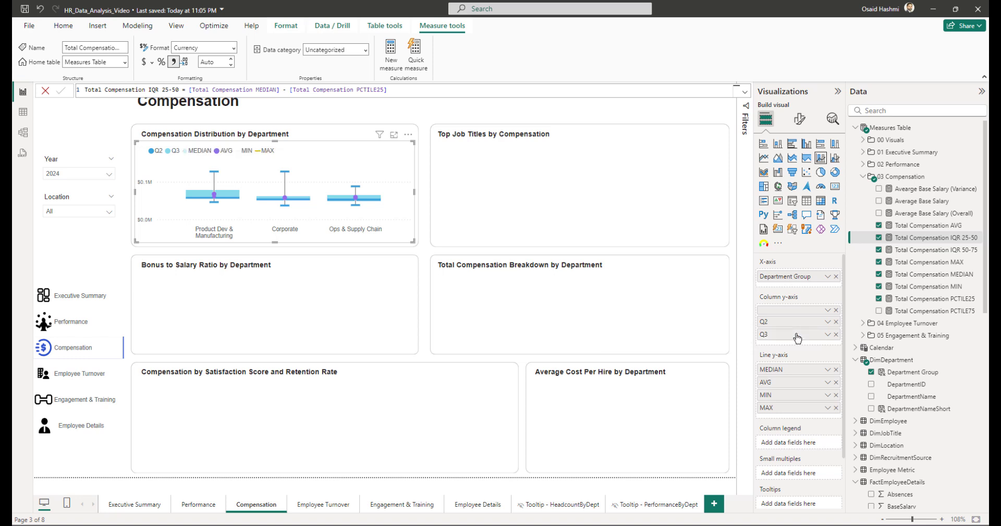
Step: Set the distribution chart's legend position to top right
{"action": "left_click", "coordinate": [800, 118]}
{"action": "scroll", "coordinate": [807, 291], "scroll_direction": "down", "scroll_amount": 2}
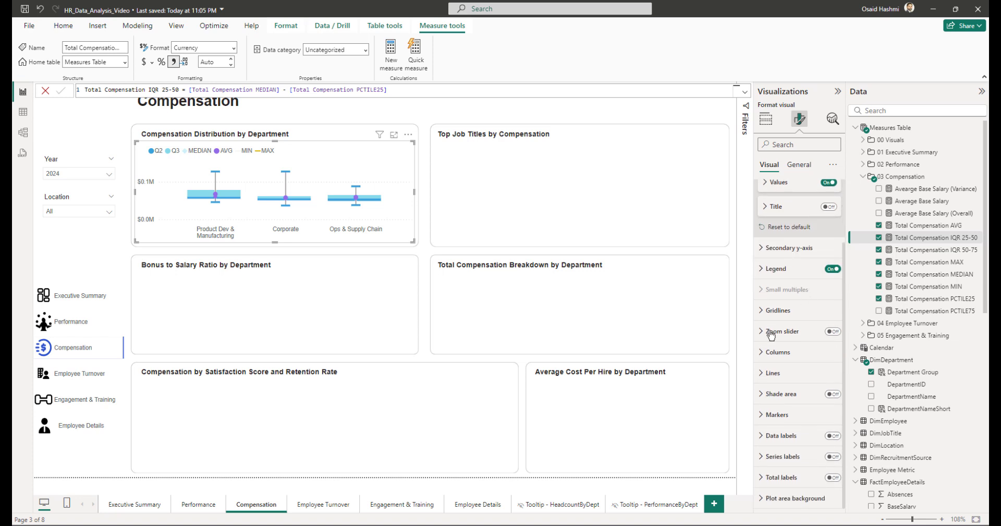
{"action": "left_click", "coordinate": [784, 269]}
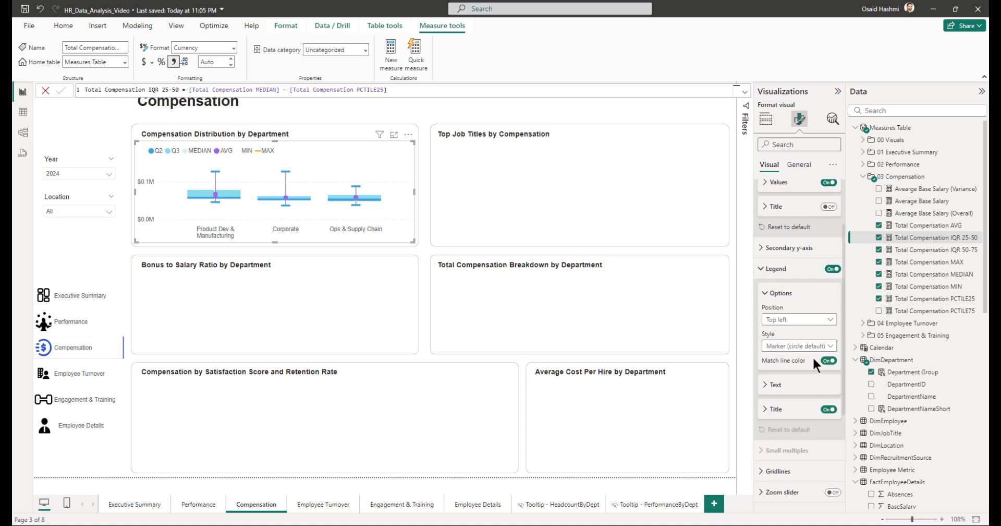
{"action": "left_click", "coordinate": [788, 320]}
{"action": "left_click", "coordinate": [789, 354]}
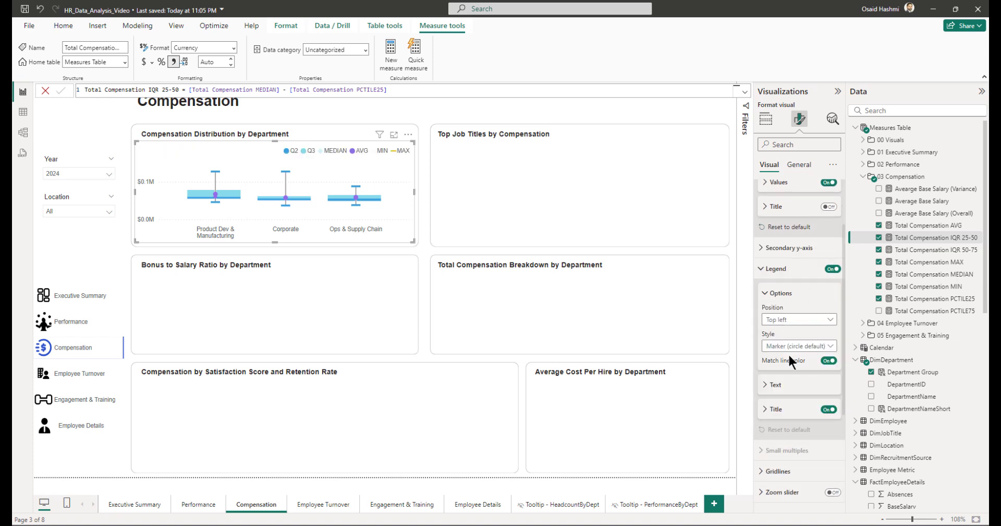
{"action": "left_click", "coordinate": [781, 294]}
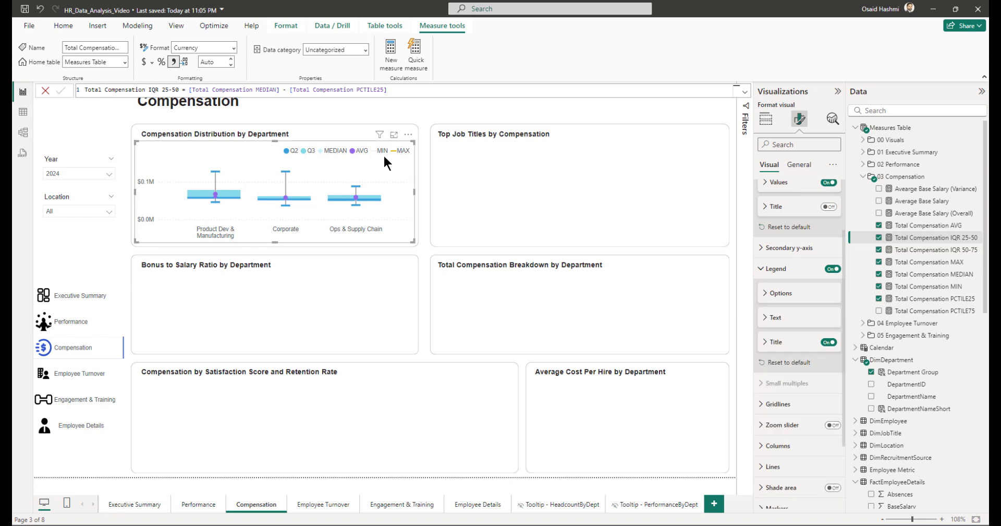
{"action": "left_click", "coordinate": [777, 269]}
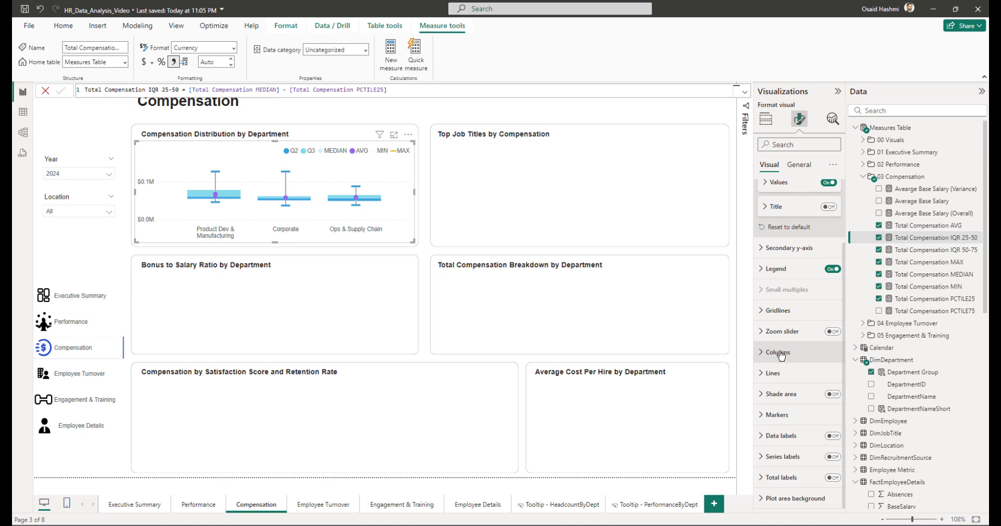
Step: Set the marker color of the AVG series to the dark blue theme color
{"action": "left_click", "coordinate": [781, 418]}
{"action": "scroll", "coordinate": [809, 417], "scroll_direction": "down", "scroll_amount": 4}
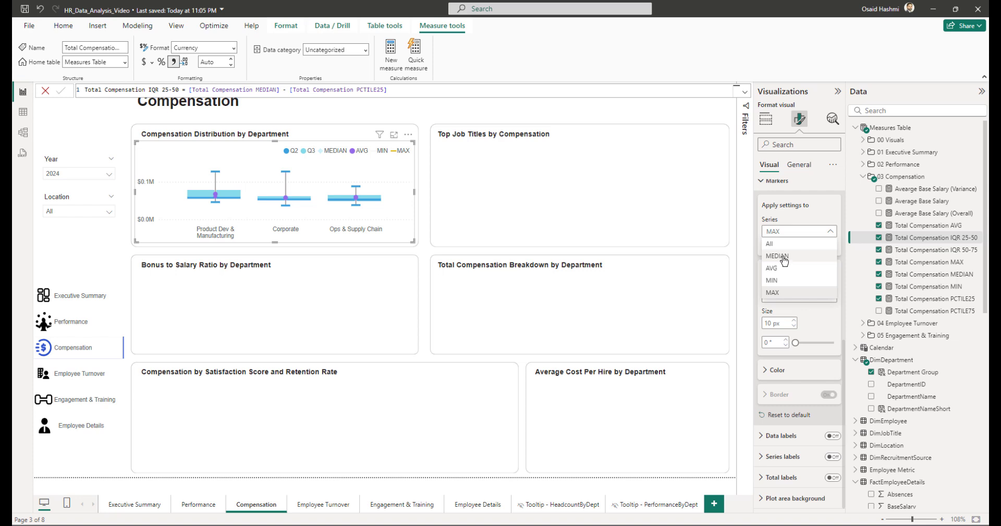
{"action": "left_click", "coordinate": [785, 261]}
{"action": "left_click", "coordinate": [778, 370]}
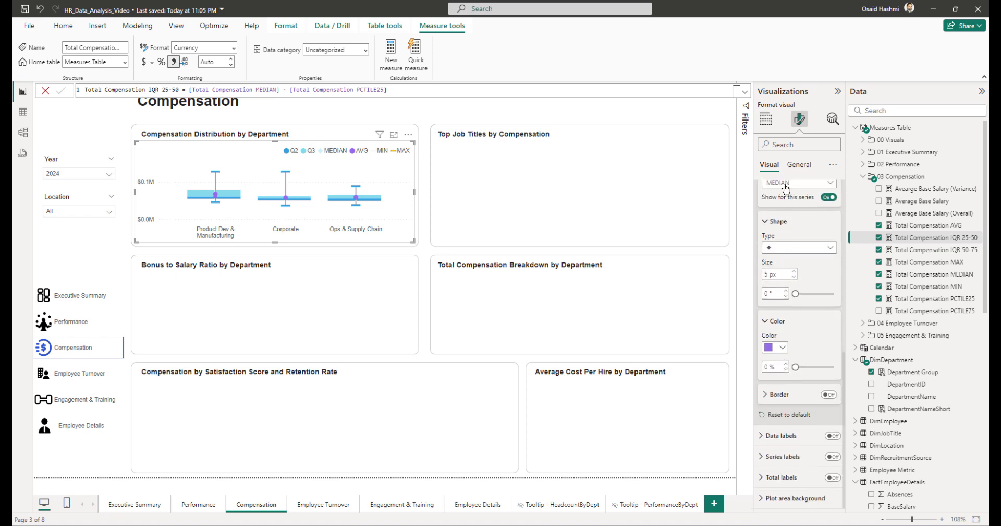
{"action": "left_click", "coordinate": [783, 348]}
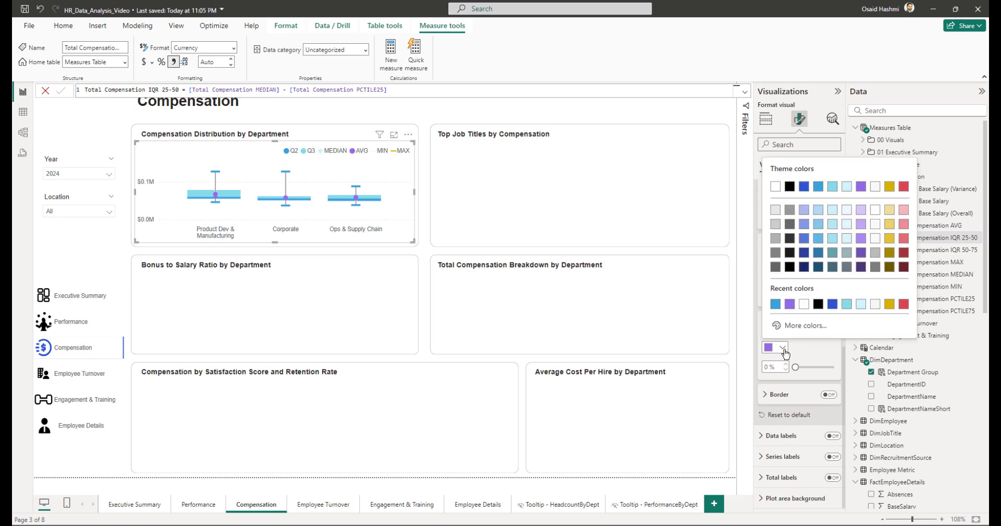
{"action": "left_click", "coordinate": [804, 187]}
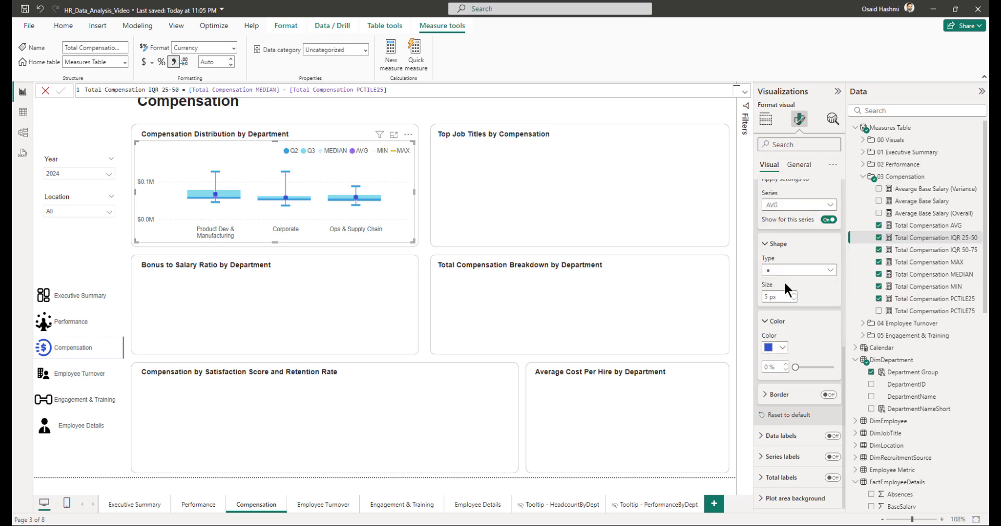
Step: Set the marker color of the AVG series to the medium blue theme color
{"action": "left_click", "coordinate": [783, 347]}
{"action": "left_click", "coordinate": [812, 187]}
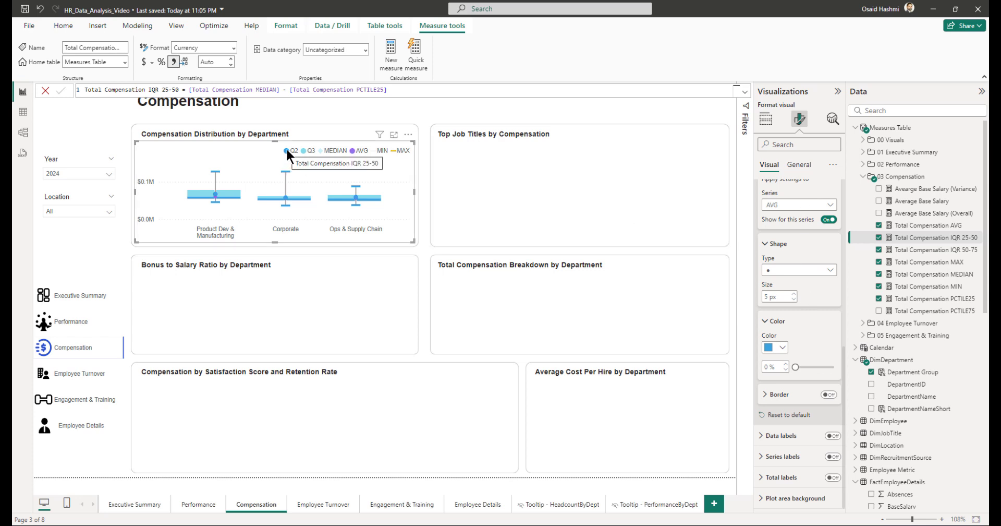
{"action": "scroll", "coordinate": [791, 252], "scroll_direction": "up", "scroll_amount": 2}
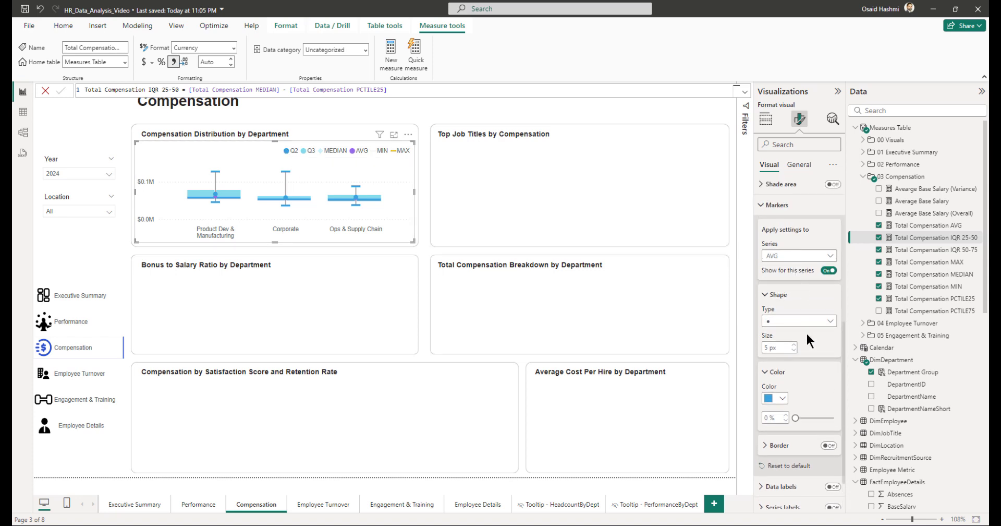
{"action": "left_click", "coordinate": [774, 205]}
Step: Set the color of the Q2 columns in the distribution chart to a light aqua shade
{"action": "left_click", "coordinate": [784, 352]}
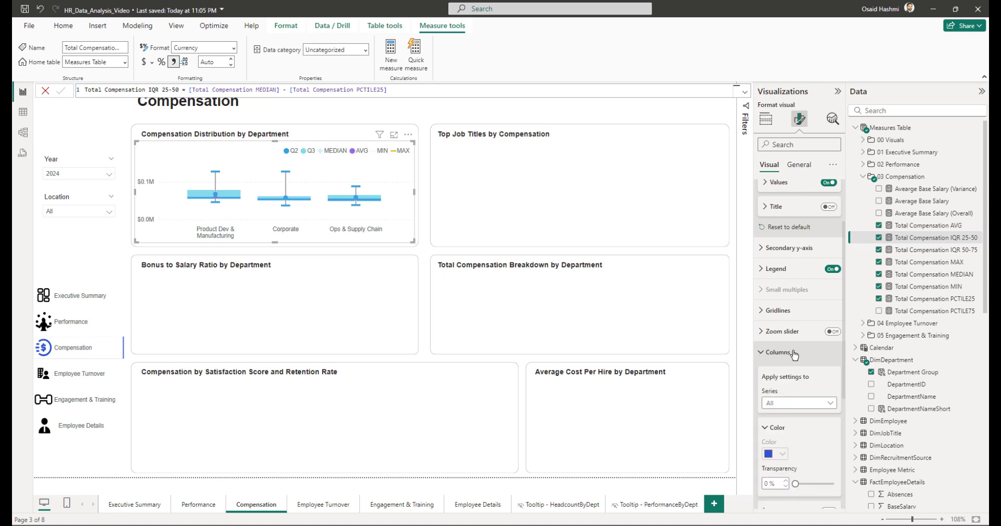
{"action": "scroll", "coordinate": [781, 252], "scroll_direction": "down", "scroll_amount": 4}
{"action": "left_click", "coordinate": [776, 201]}
{"action": "left_click", "coordinate": [774, 223]}
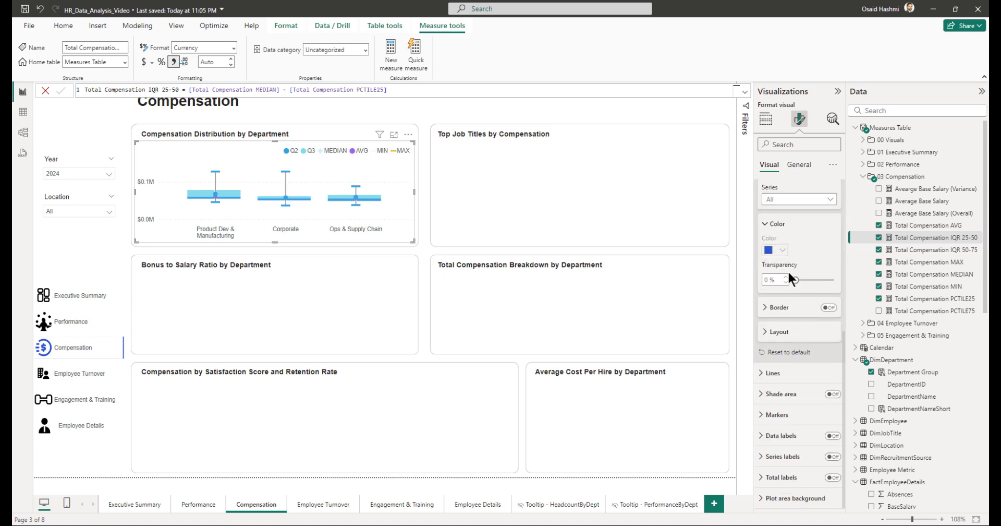
{"action": "left_click", "coordinate": [784, 251]}
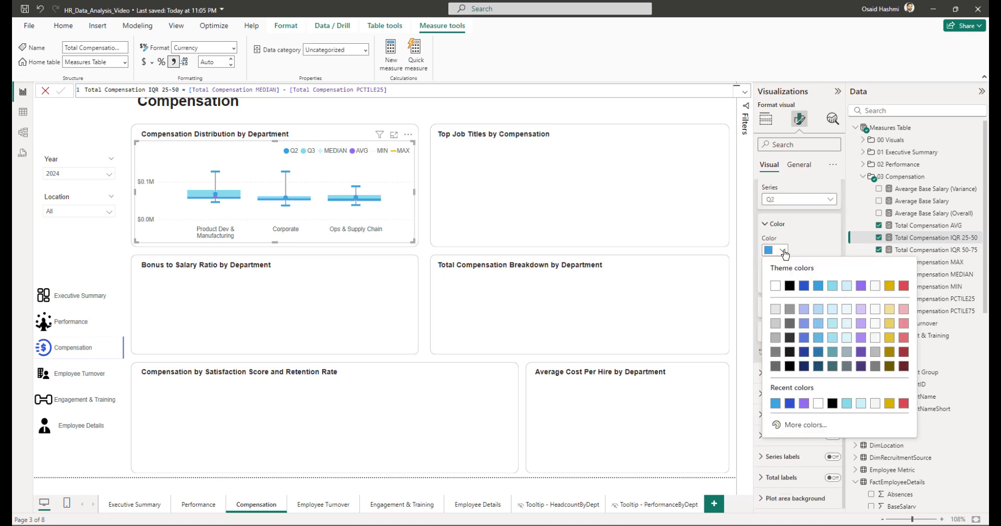
{"action": "left_click", "coordinate": [845, 285]}
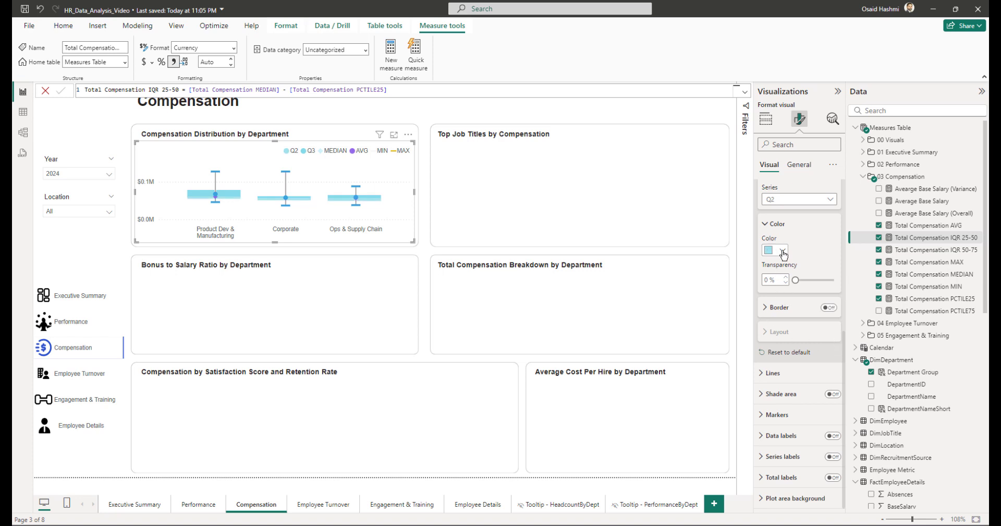
Step: Set the color of the Q3 columns to a light blue shade from the theme colors
{"action": "left_click", "coordinate": [782, 199]}
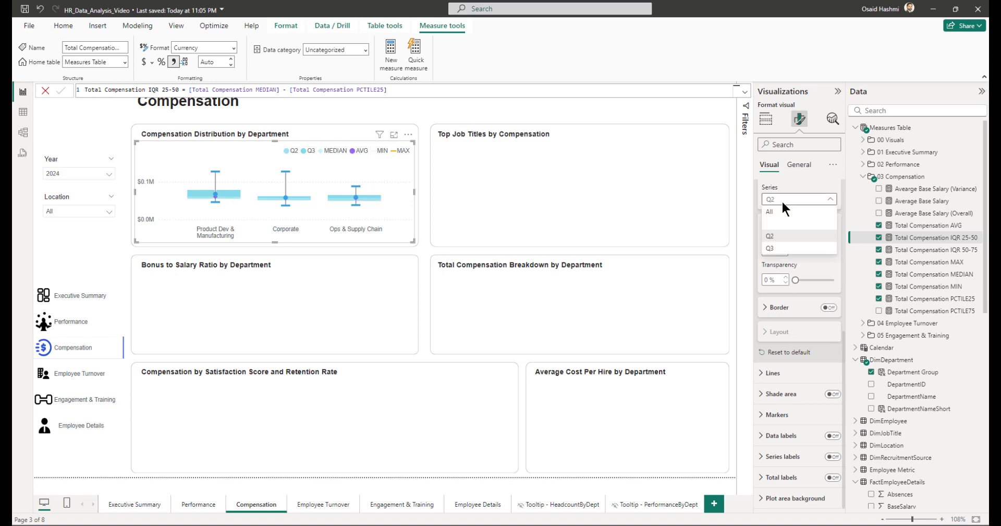
{"action": "left_click", "coordinate": [777, 235]}
{"action": "left_click", "coordinate": [782, 249]}
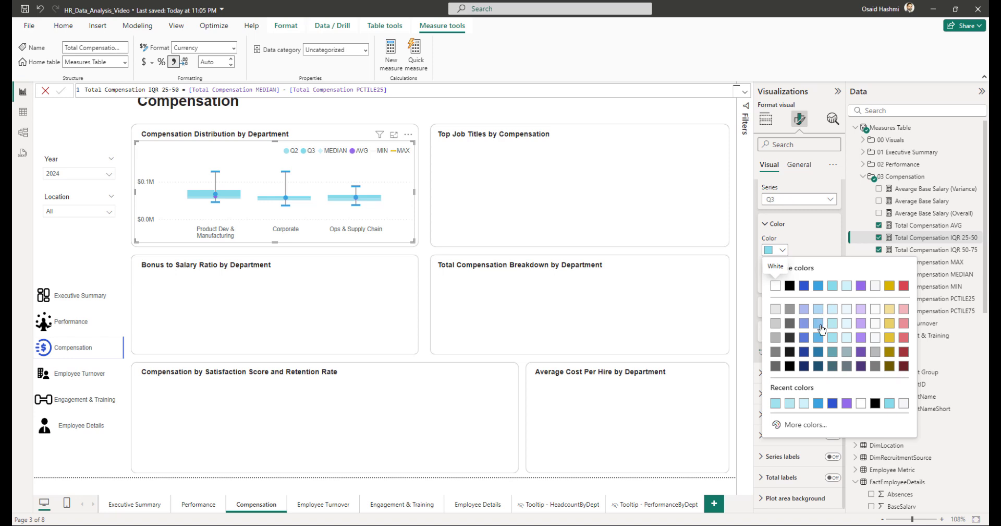
{"action": "left_click", "coordinate": [819, 324]}
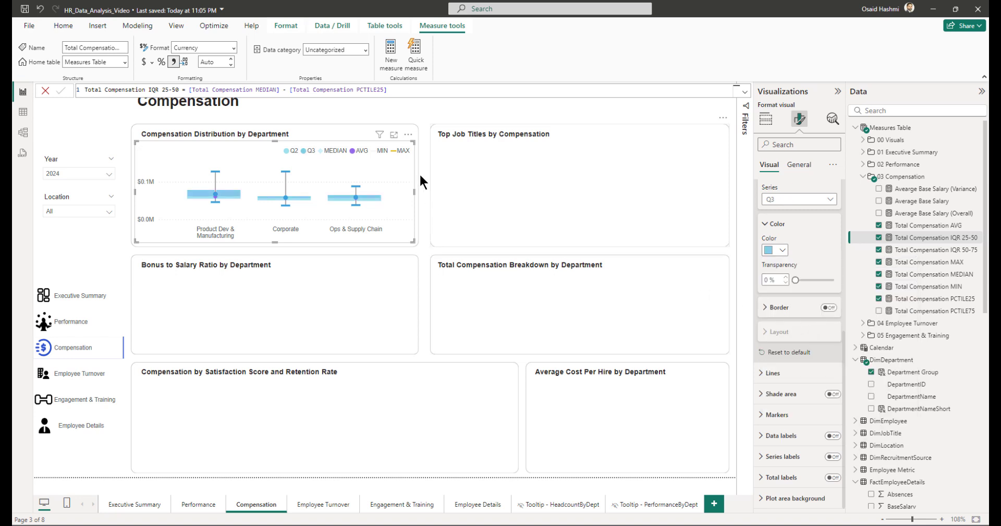
Step: Set the line color of the AVG series to the medium blue theme color to match its marker
{"action": "left_click", "coordinate": [324, 167]}
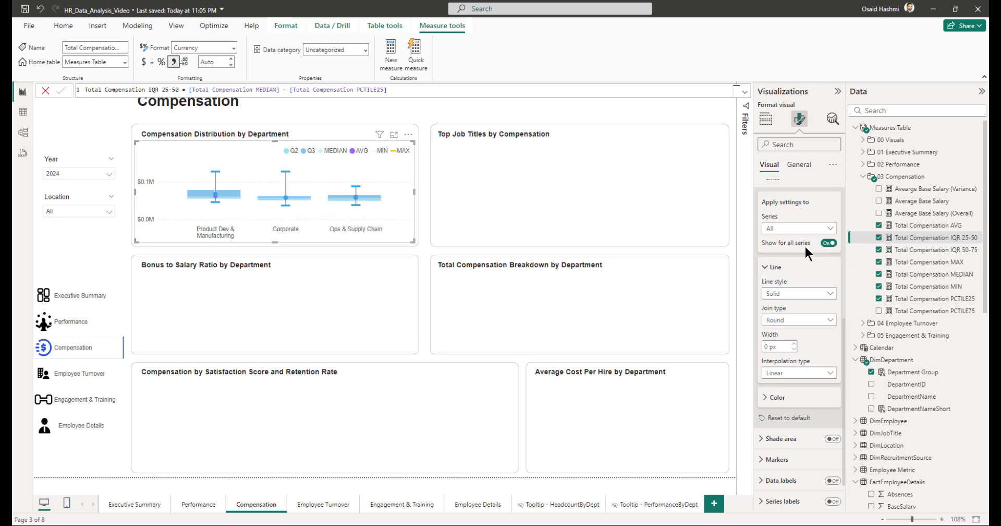
{"action": "scroll", "coordinate": [773, 352], "scroll_direction": "up", "scroll_amount": 2}
{"action": "left_click", "coordinate": [785, 360]}
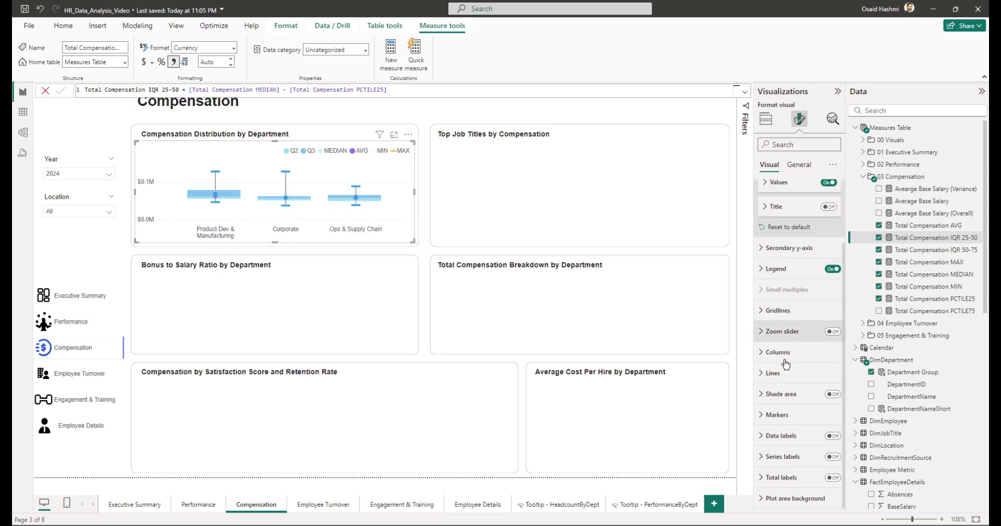
{"action": "left_click", "coordinate": [781, 415]}
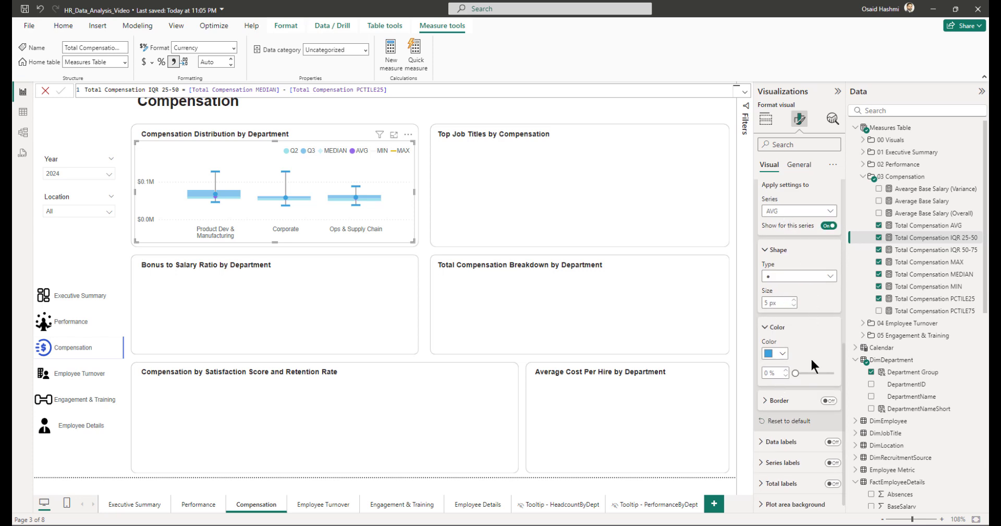
{"action": "scroll", "coordinate": [811, 359], "scroll_direction": "up", "scroll_amount": 4}
{"action": "left_click", "coordinate": [784, 323]}
{"action": "scroll", "coordinate": [787, 332], "scroll_direction": "down", "scroll_amount": 2}
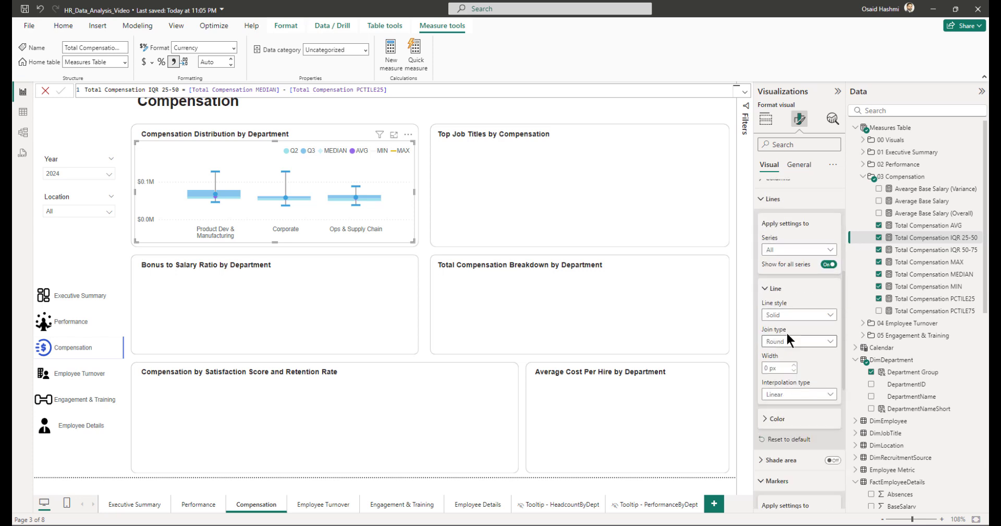
{"action": "scroll", "coordinate": [786, 331], "scroll_direction": "down", "scroll_amount": 1}
{"action": "left_click", "coordinate": [798, 220]}
{"action": "left_click", "coordinate": [781, 264]}
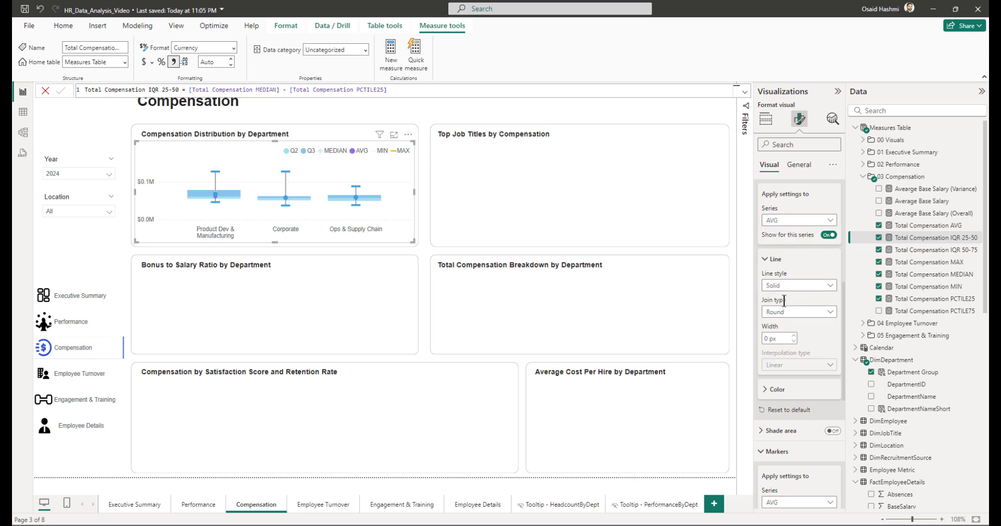
{"action": "left_click", "coordinate": [777, 389]}
{"action": "scroll", "coordinate": [793, 383], "scroll_direction": "down", "scroll_amount": 3}
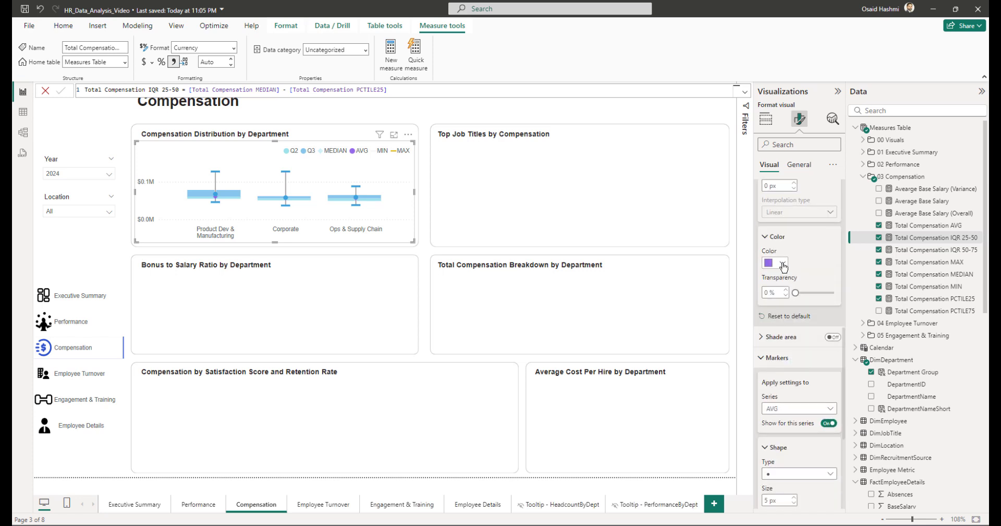
{"action": "left_click", "coordinate": [783, 264]}
{"action": "left_click", "coordinate": [818, 305]}
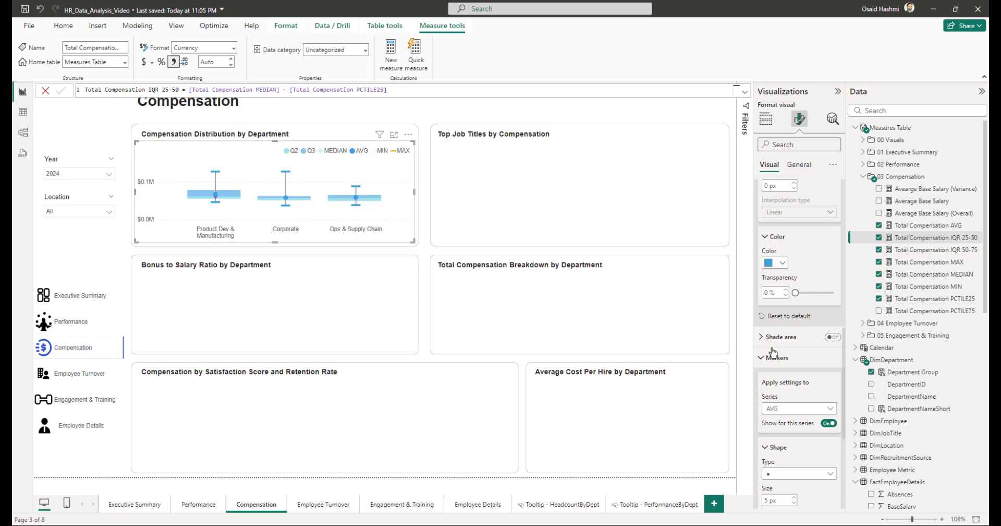
Step: Check the MEDIAN series' marker color and set its line color to the matching purple theme color
{"action": "scroll", "coordinate": [806, 340], "scroll_direction": "down", "scroll_amount": 4}
{"action": "left_click", "coordinate": [777, 205]}
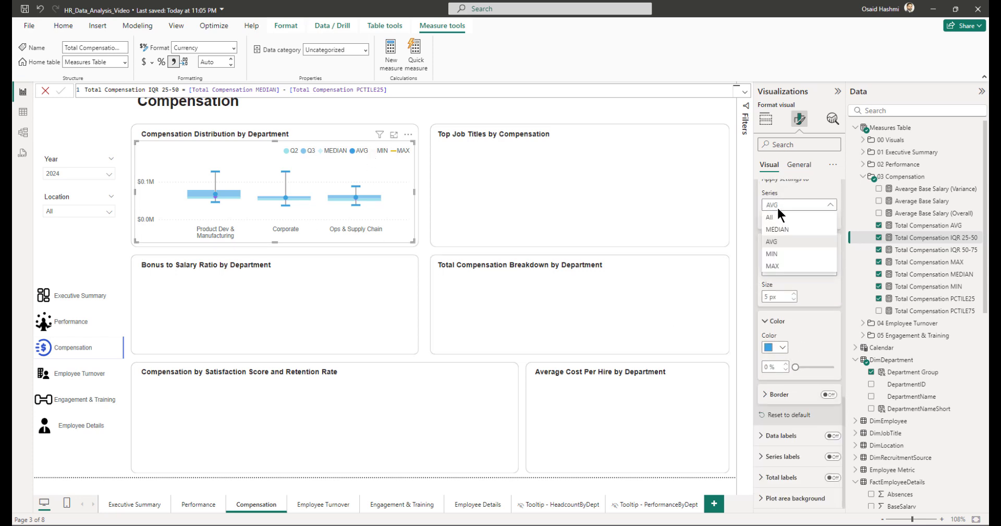
{"action": "left_click", "coordinate": [781, 232]}
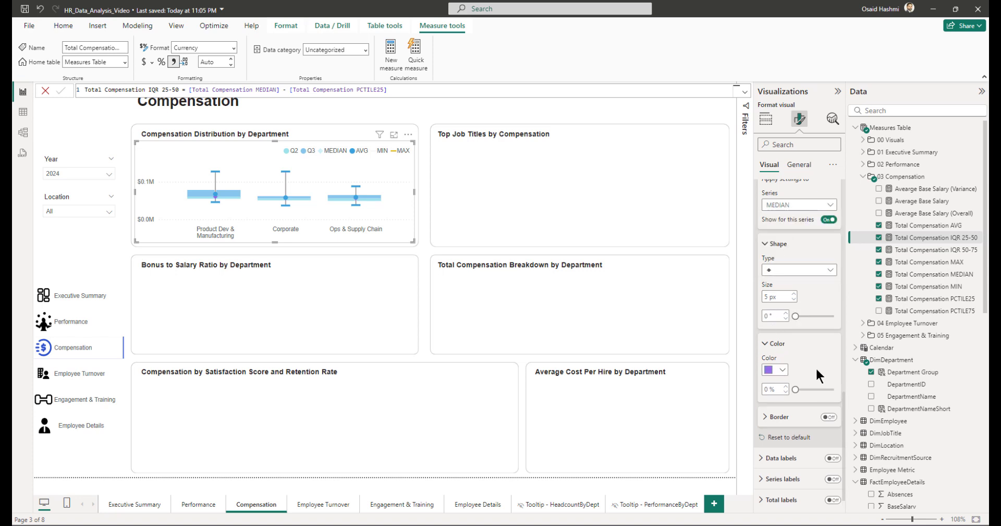
{"action": "scroll", "coordinate": [816, 368], "scroll_direction": "up", "scroll_amount": 8}
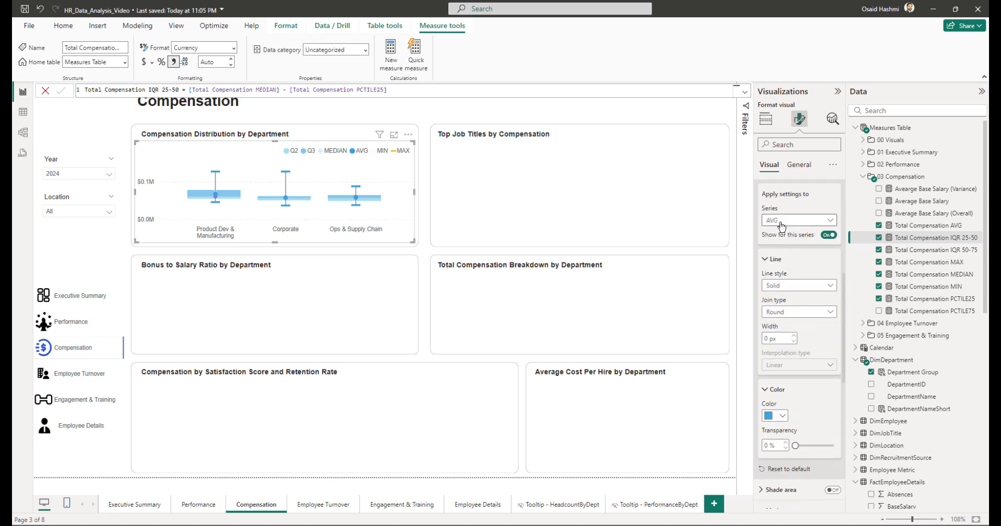
{"action": "left_click", "coordinate": [782, 220]}
{"action": "left_click", "coordinate": [780, 247]}
{"action": "left_click", "coordinate": [782, 415]}
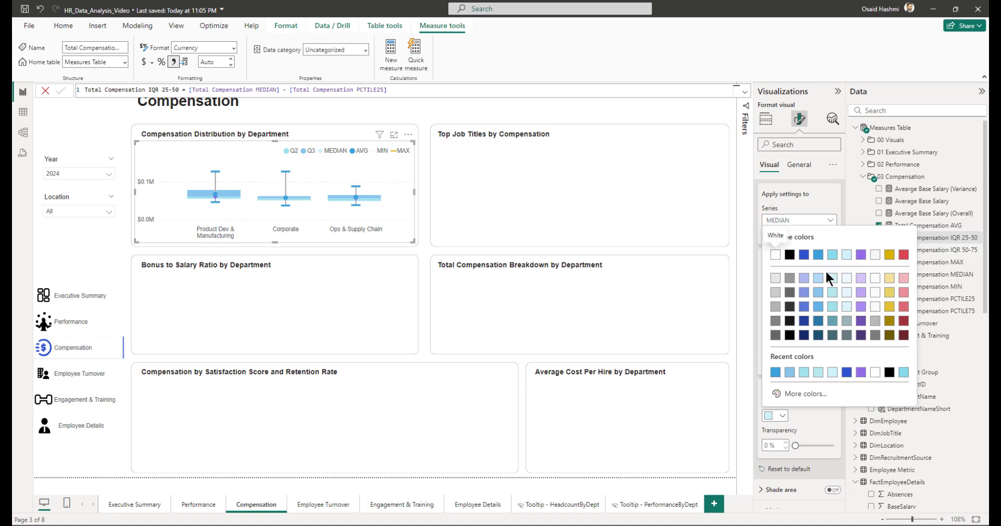
{"action": "left_click", "coordinate": [862, 255]}
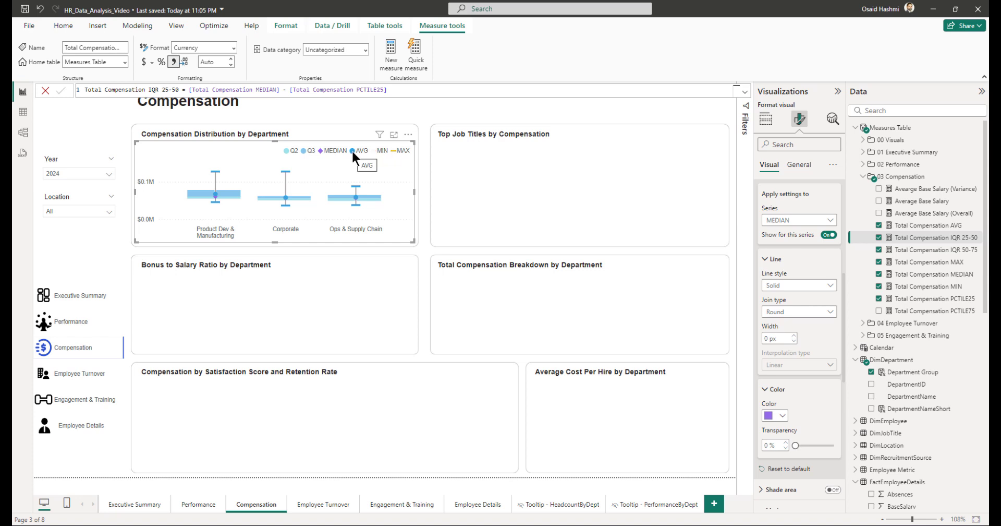
Step: Set the line colors of the MIN and MAX series to the medium blue theme color
{"action": "left_click", "coordinate": [788, 221]}
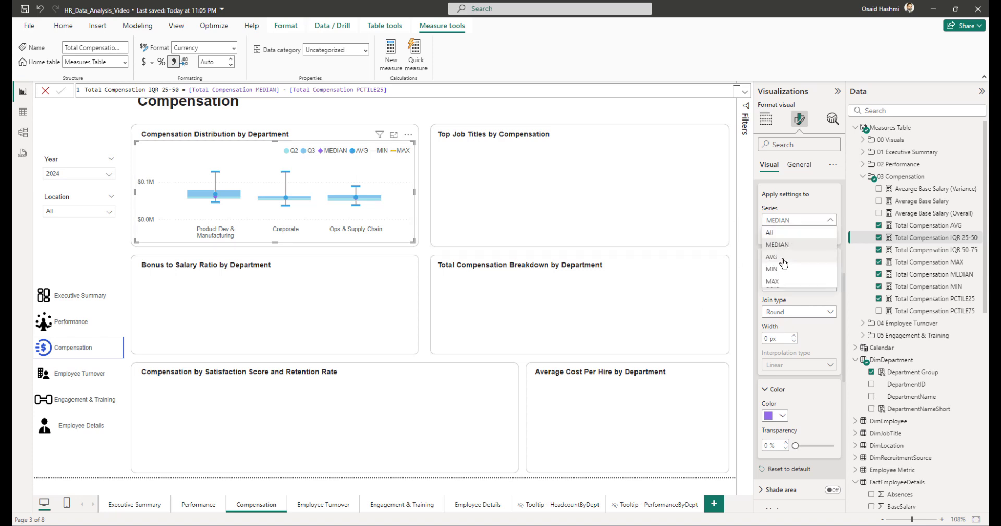
{"action": "left_click", "coordinate": [782, 269]}
{"action": "left_click", "coordinate": [775, 415]}
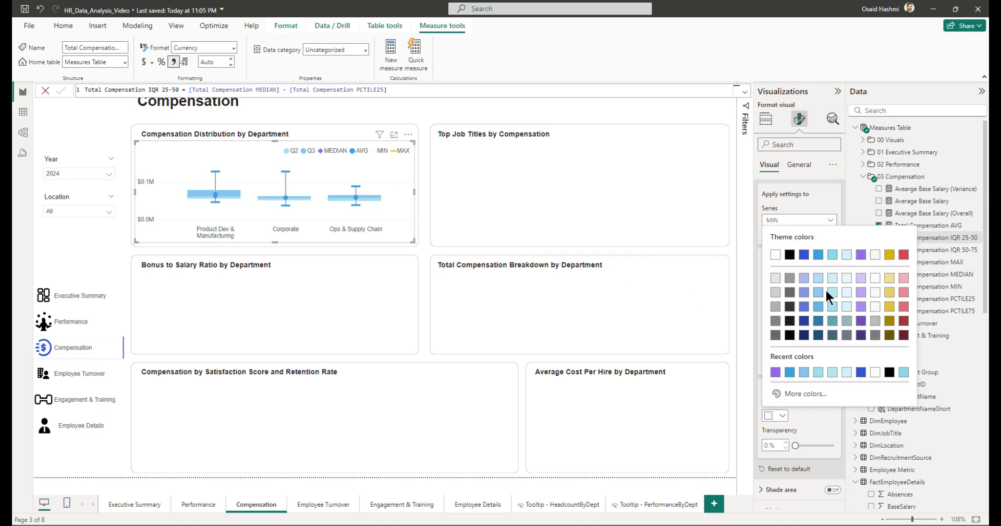
{"action": "left_click", "coordinate": [820, 255]}
{"action": "left_click", "coordinate": [789, 221]}
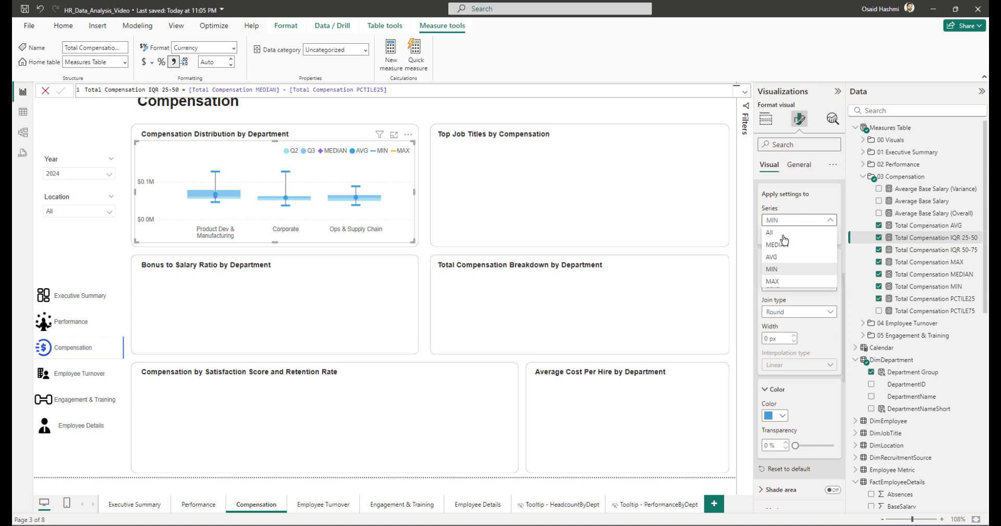
{"action": "left_click", "coordinate": [783, 282]}
{"action": "left_click", "coordinate": [776, 415]}
{"action": "left_click", "coordinate": [820, 260]}
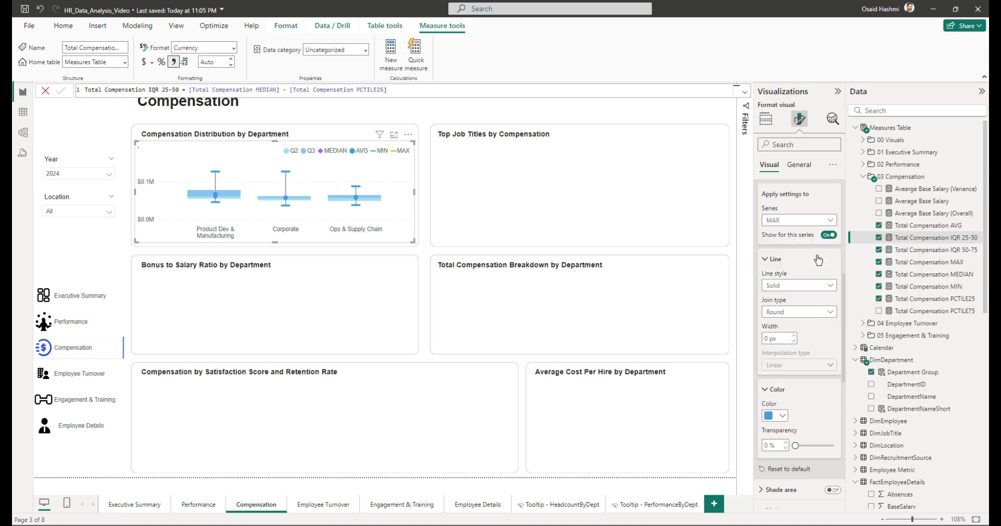
Step: Review the marker settings of the MEDIAN, MIN and MAX series against their line colors
{"action": "left_click", "coordinate": [799, 219]}
{"action": "left_click", "coordinate": [782, 256]}
{"action": "scroll", "coordinate": [788, 350], "scroll_direction": "down", "scroll_amount": 1}
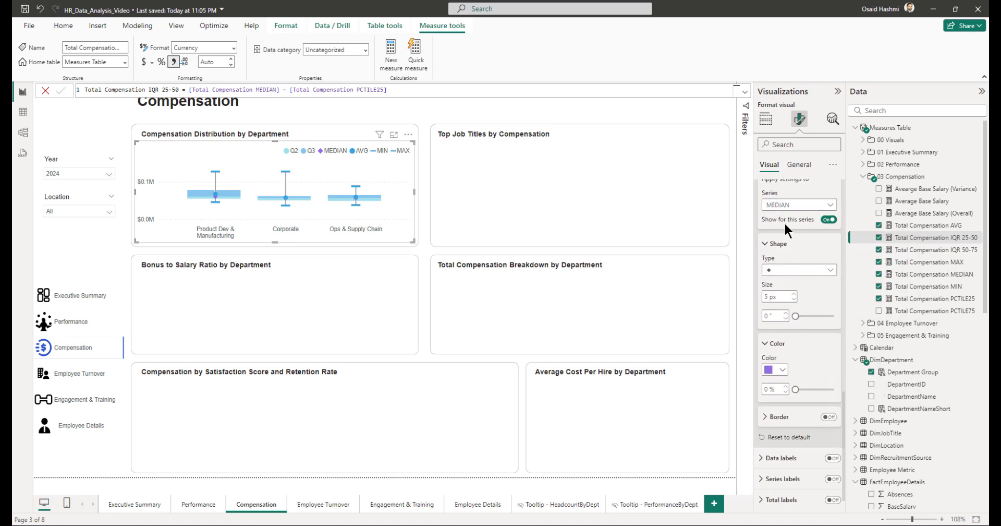
{"action": "left_click", "coordinate": [789, 204]}
{"action": "left_click", "coordinate": [777, 252]}
{"action": "left_click", "coordinate": [784, 206]}
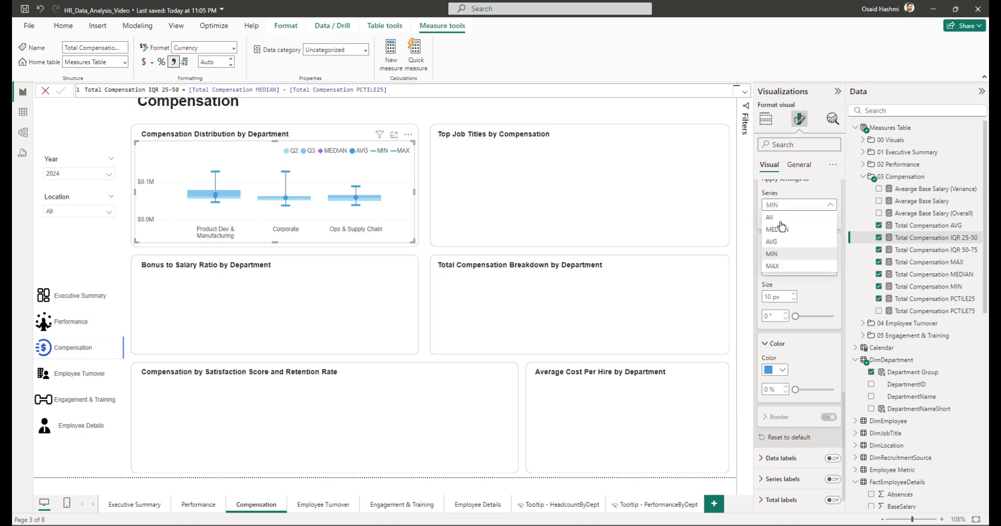
{"action": "left_click", "coordinate": [775, 267]}
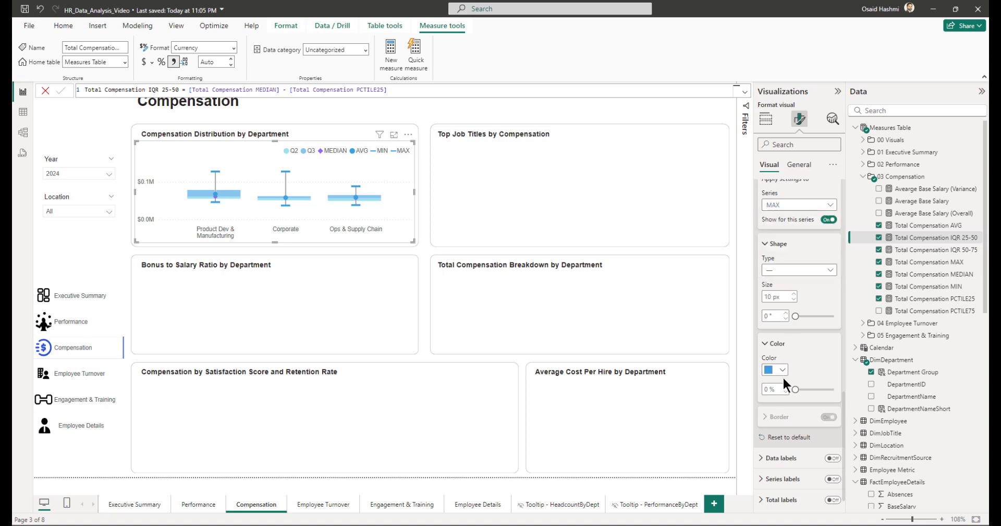
{"action": "left_click", "coordinate": [424, 190]}
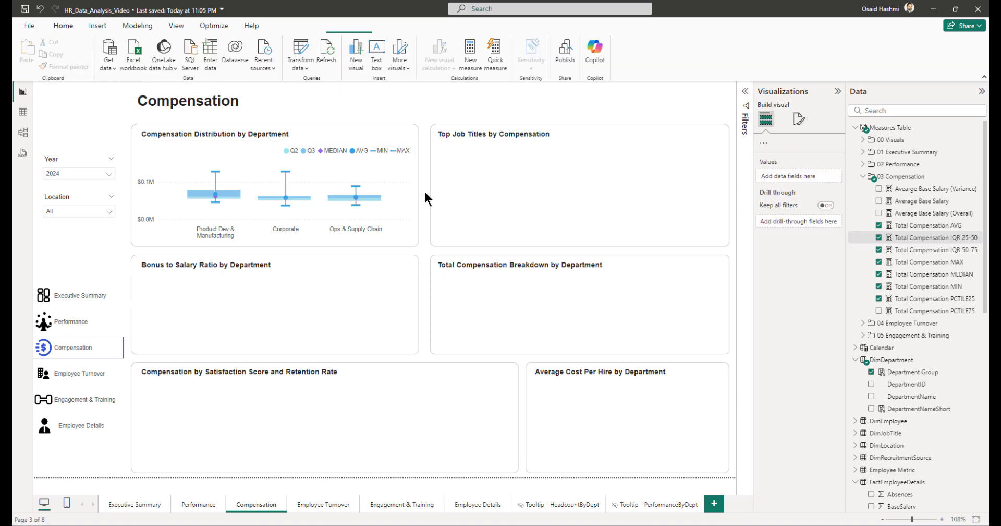
Step: Set the distribution chart's Y-axis values to display in Thousands with 0 decimal places
{"action": "left_click", "coordinate": [390, 180]}
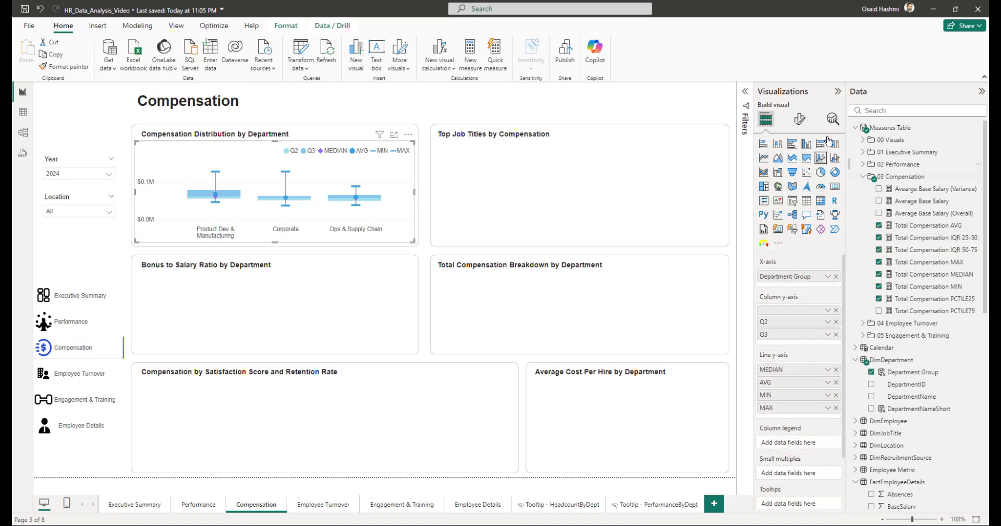
{"action": "left_click", "coordinate": [800, 119]}
{"action": "left_click", "coordinate": [774, 211]}
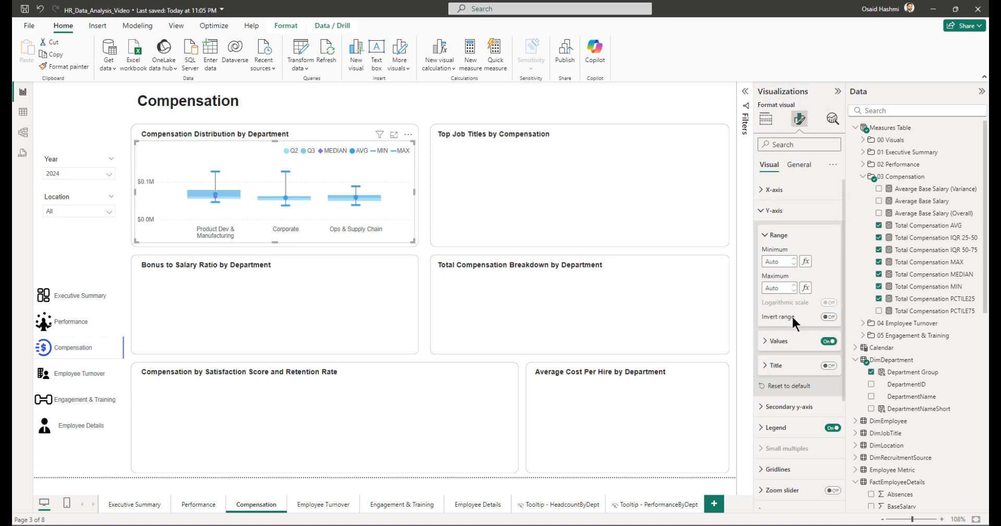
{"action": "left_click", "coordinate": [777, 342]}
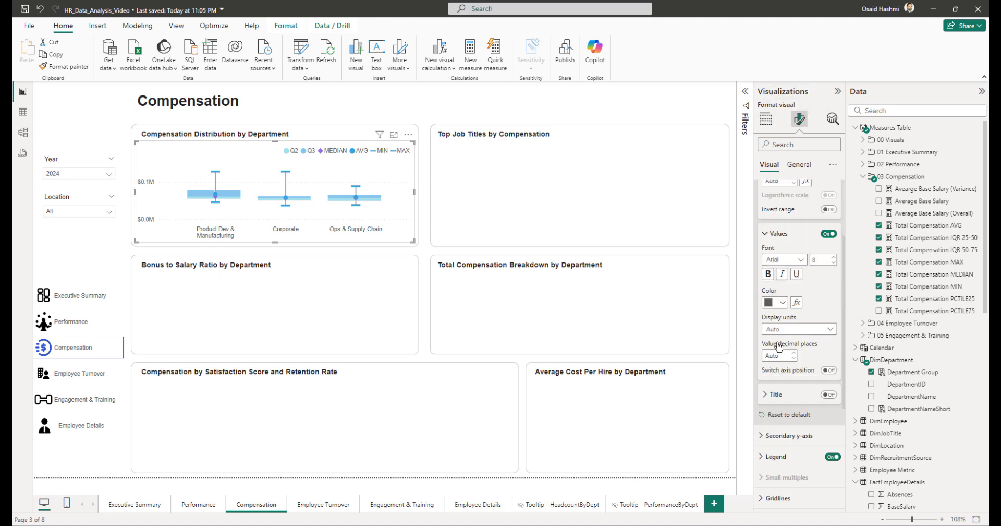
{"action": "scroll", "coordinate": [788, 313], "scroll_direction": "down", "scroll_amount": 3}
{"action": "left_click", "coordinate": [793, 233]}
{"action": "left_click", "coordinate": [783, 269]}
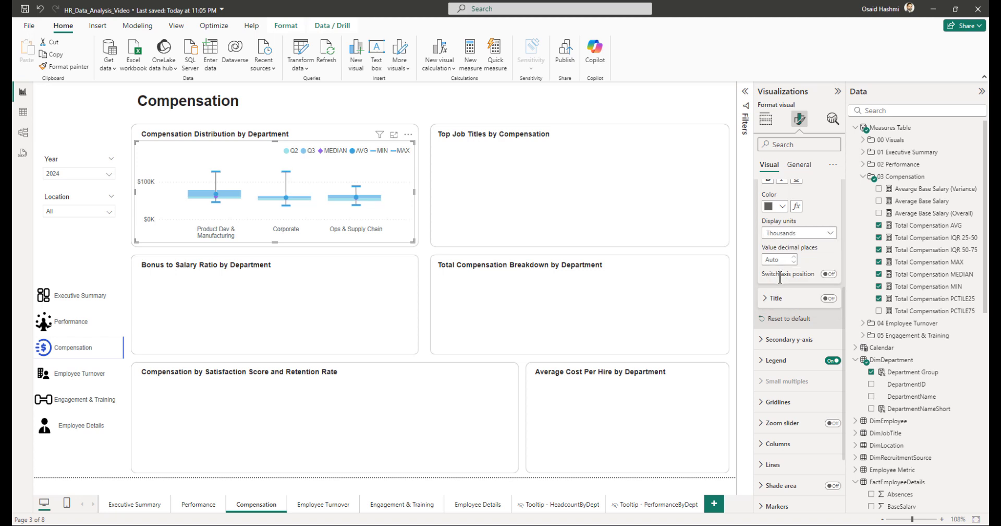
{"action": "left_click", "coordinate": [778, 259]}
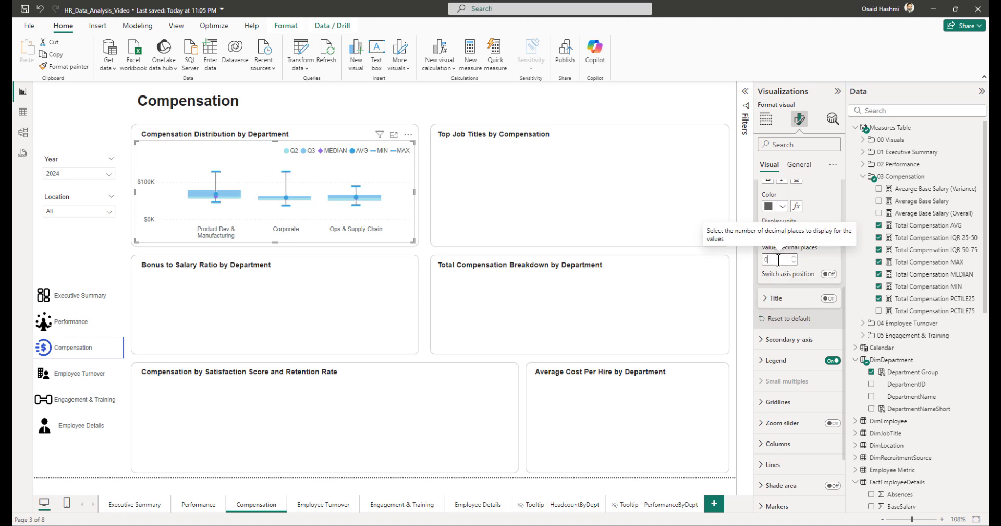
{"action": "type", "text": "0"}
Step: Set the bar color of the MAX series' error bars in the distribution chart to the medium blue theme color
{"action": "left_click", "coordinate": [833, 119]}
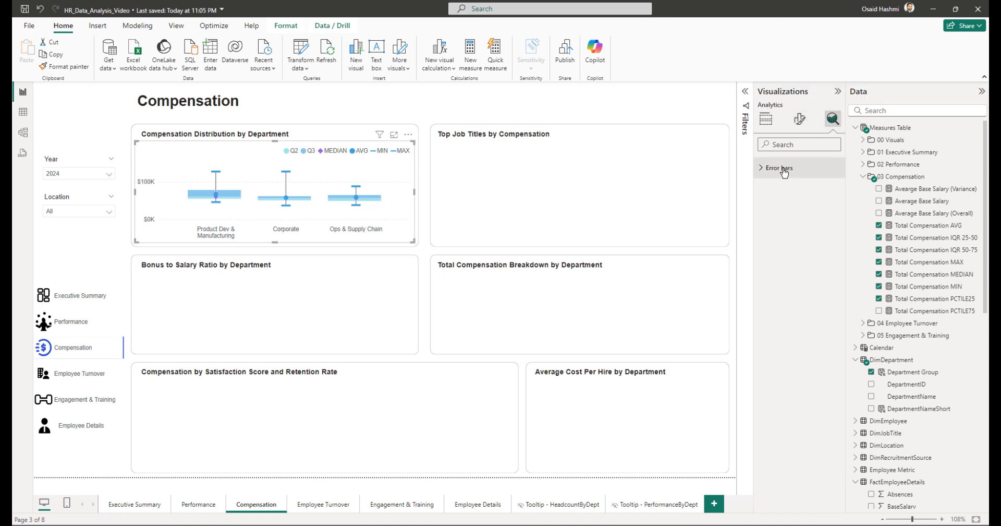
{"action": "left_click", "coordinate": [779, 167]}
{"action": "scroll", "coordinate": [787, 300], "scroll_direction": "down", "scroll_amount": 2}
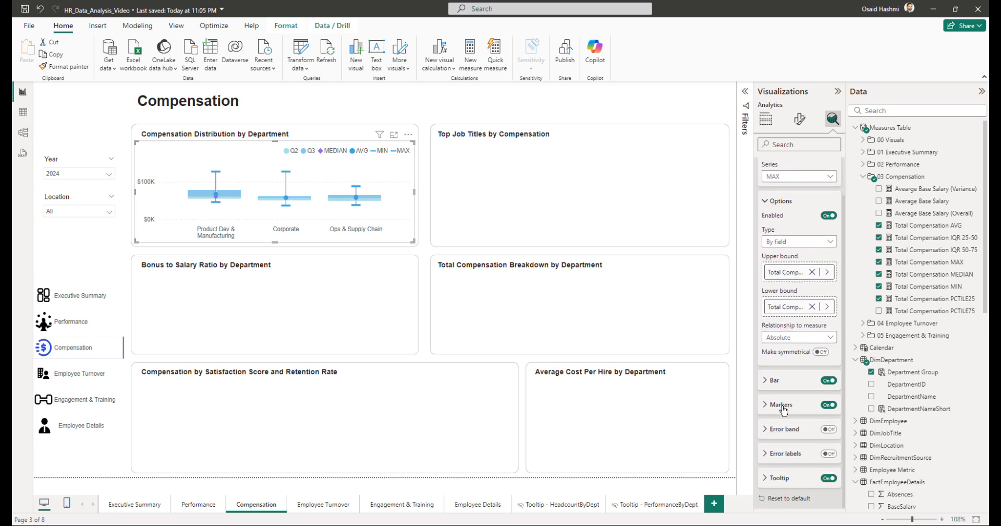
{"action": "left_click", "coordinate": [776, 379]}
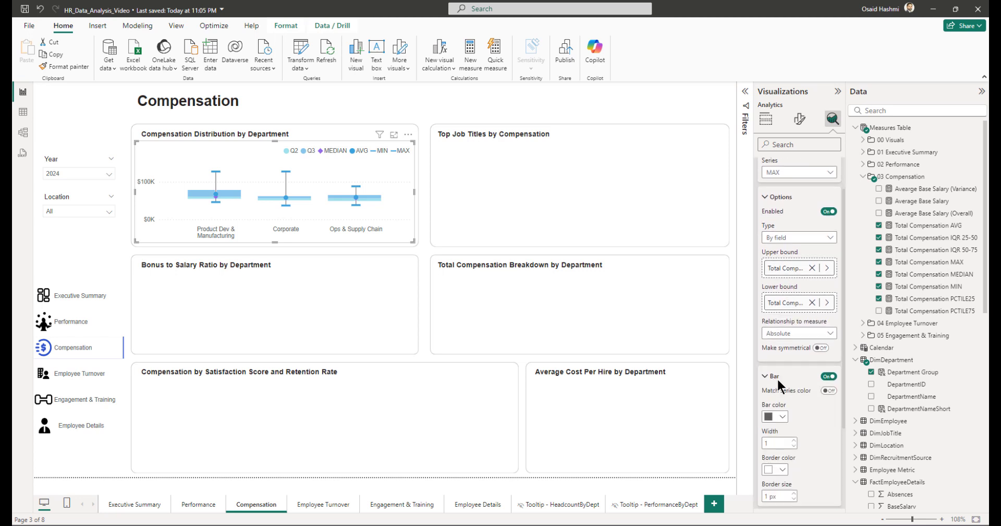
{"action": "scroll", "coordinate": [778, 378], "scroll_direction": "down", "scroll_amount": 5}
{"action": "left_click", "coordinate": [783, 301]}
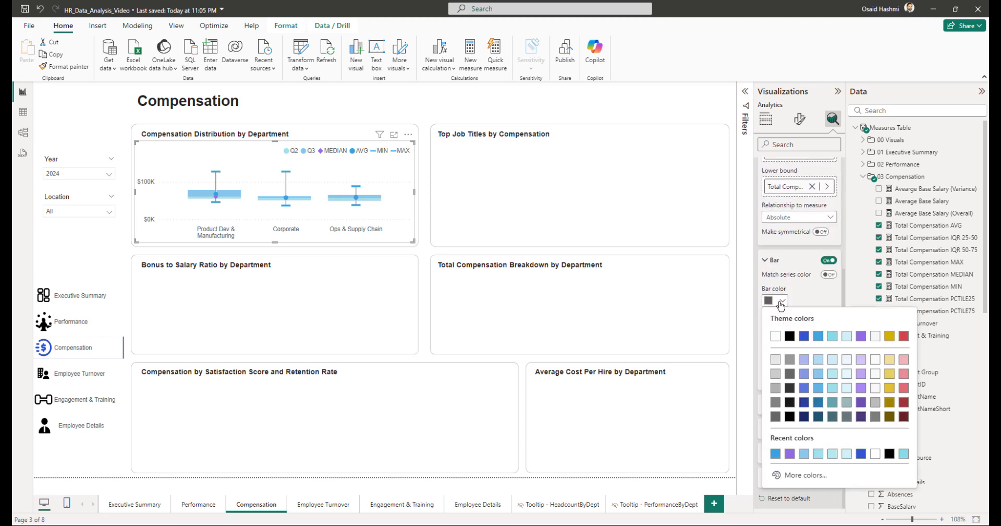
{"action": "left_click", "coordinate": [819, 337]}
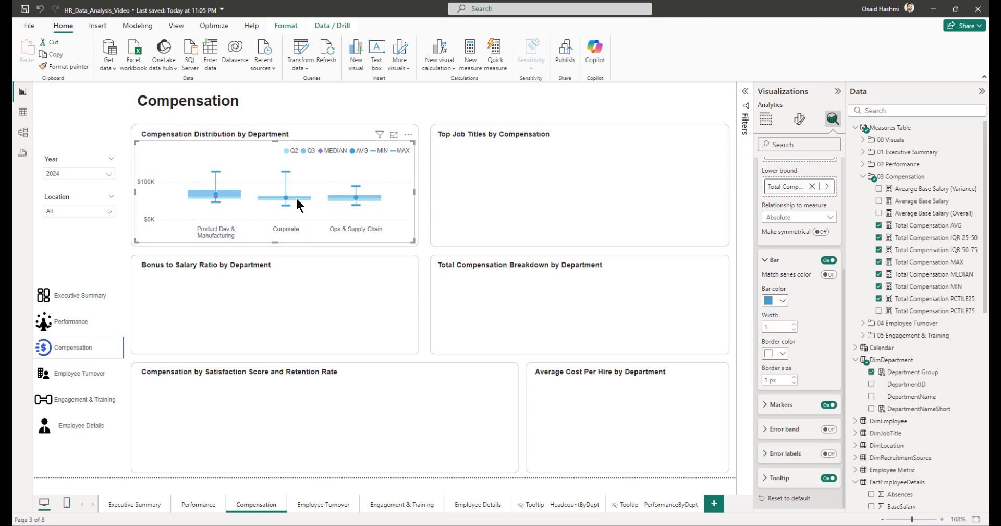
{"action": "left_click", "coordinate": [424, 203]}
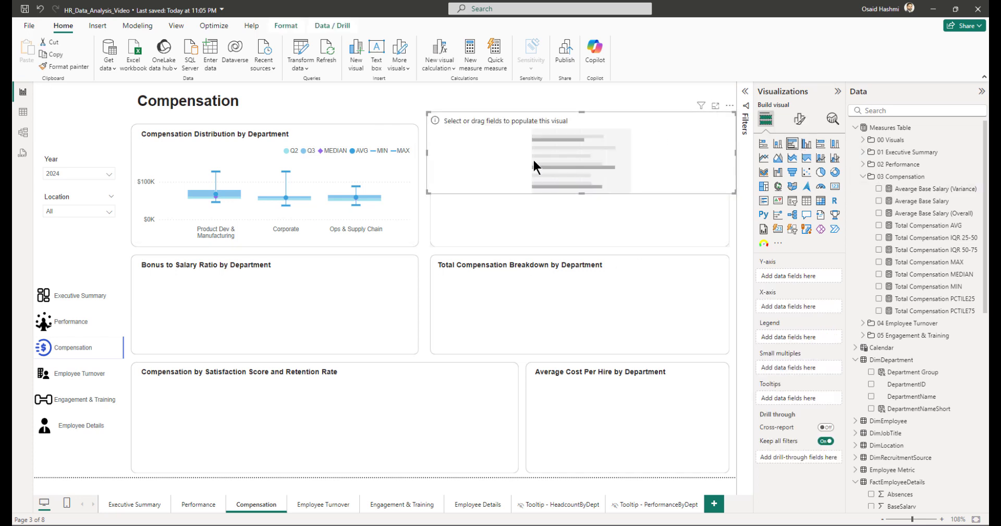
Step: Place the clustered bar chart in the Top Job Titles by Compensation card and plot Total Compensation AVG by JobTitle
{"action": "left_click_drag", "start_coordinate": [533, 158], "coordinate": [575, 158]}
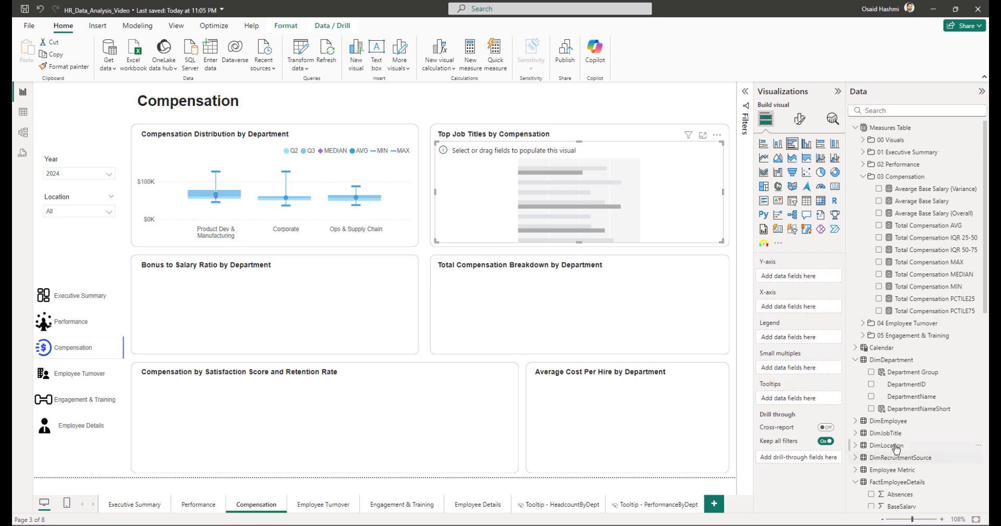
{"action": "left_click", "coordinate": [855, 433]}
{"action": "scroll", "coordinate": [887, 365], "scroll_direction": "down", "scroll_amount": 3}
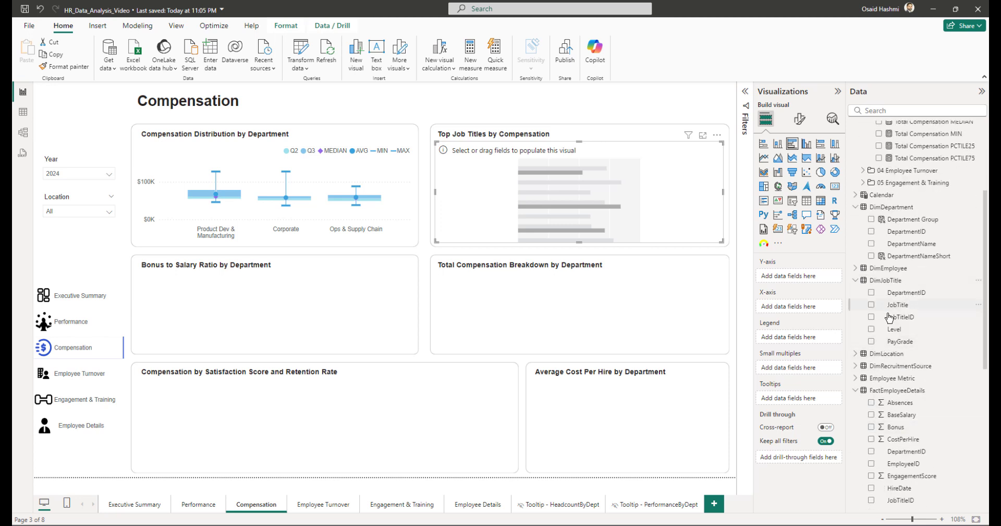
{"action": "left_click", "coordinate": [872, 305]}
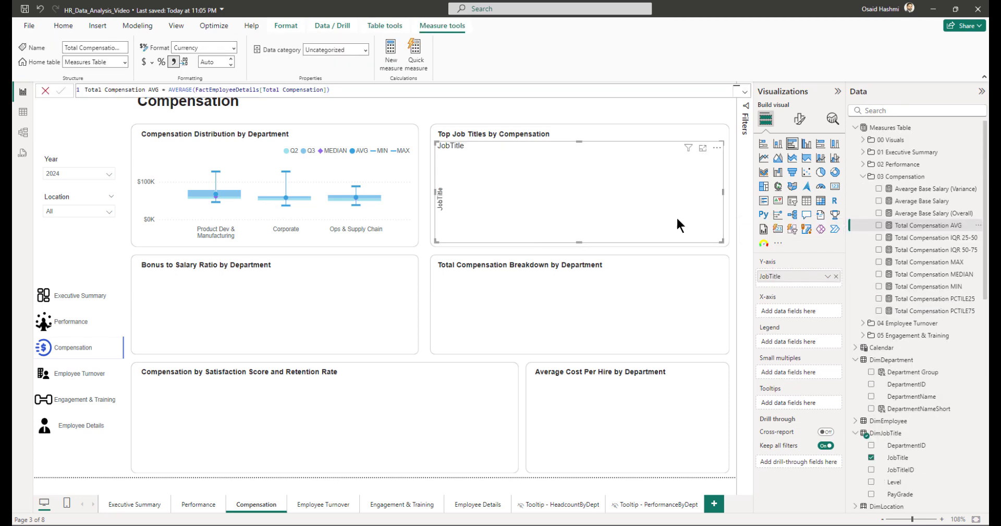
{"action": "left_click", "coordinate": [889, 227]}
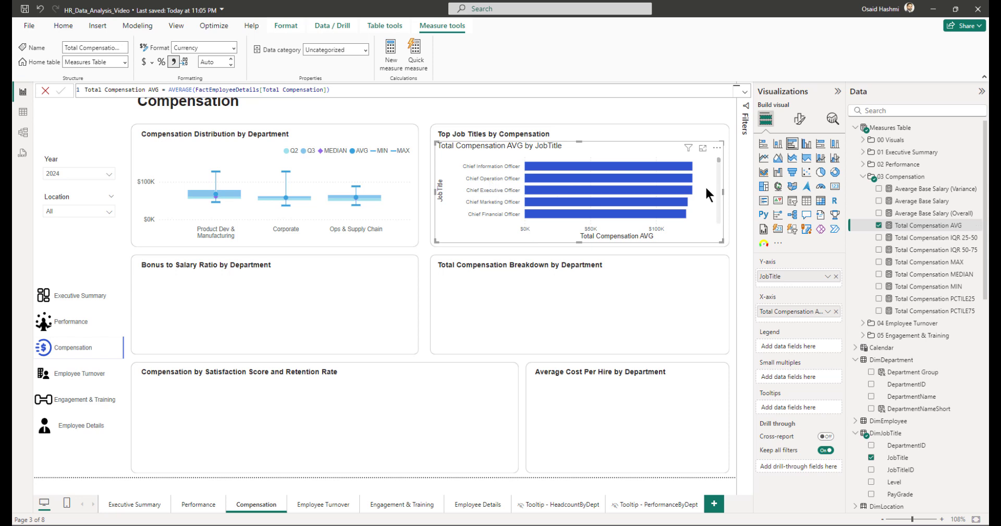
Step: Filter JobTitle on the bar chart to exclude the Chief Executive, Financial, Information, Marketing and Operation Officer titles
{"action": "left_click", "coordinate": [745, 106]}
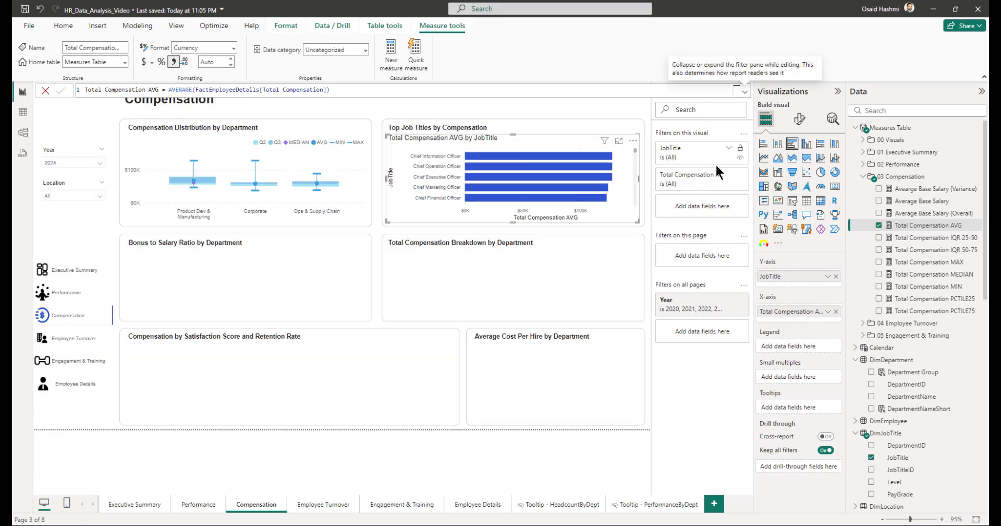
{"action": "left_click", "coordinate": [682, 152]}
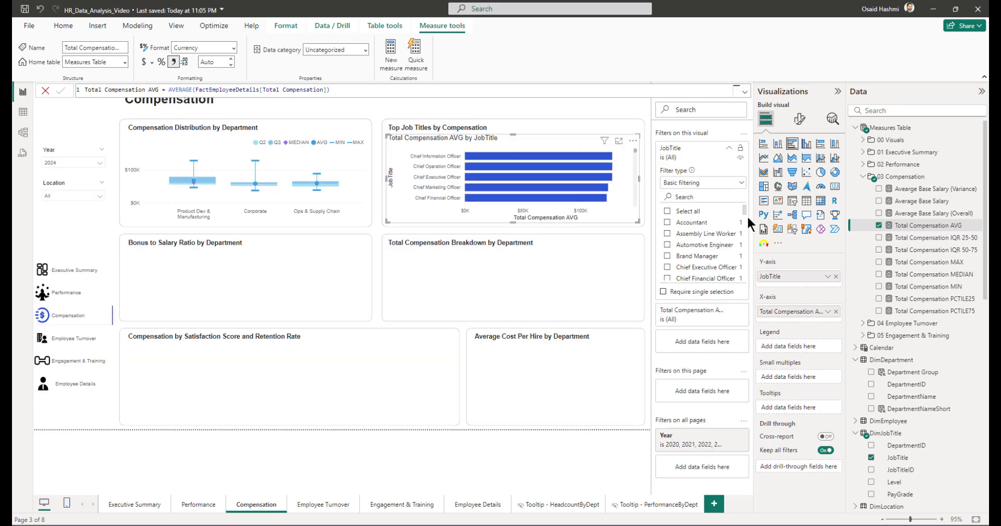
{"action": "scroll", "coordinate": [745, 211], "scroll_direction": "down", "scroll_amount": 3}
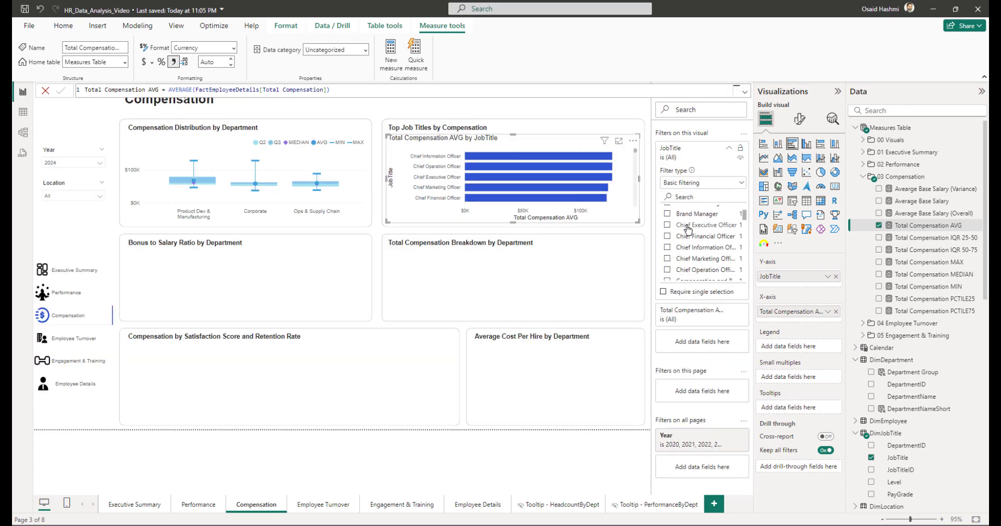
{"action": "scroll", "coordinate": [689, 230], "scroll_direction": "up", "scroll_amount": 3}
{"action": "left_click", "coordinate": [668, 211]}
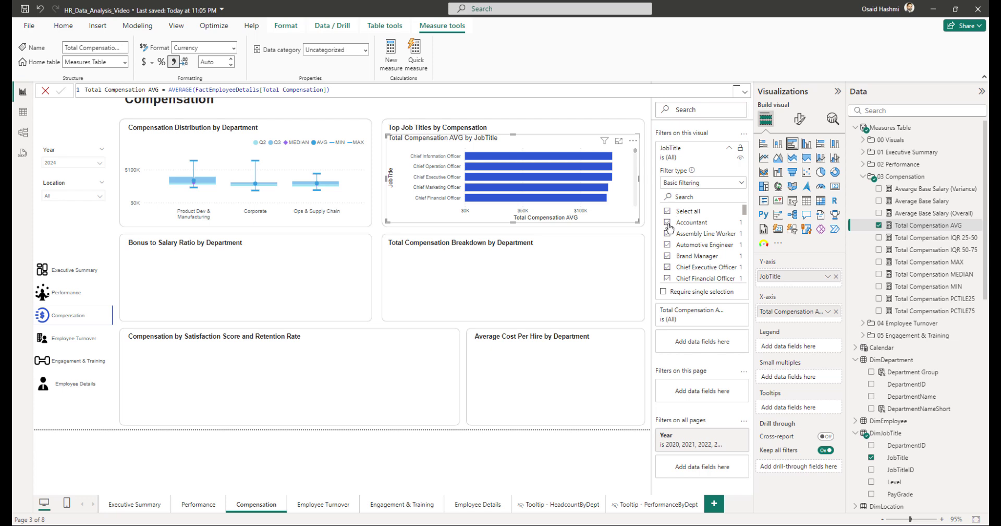
{"action": "left_click", "coordinate": [667, 267]}
{"action": "scroll", "coordinate": [670, 261], "scroll_direction": "down", "scroll_amount": 3}
{"action": "left_click", "coordinate": [668, 227]}
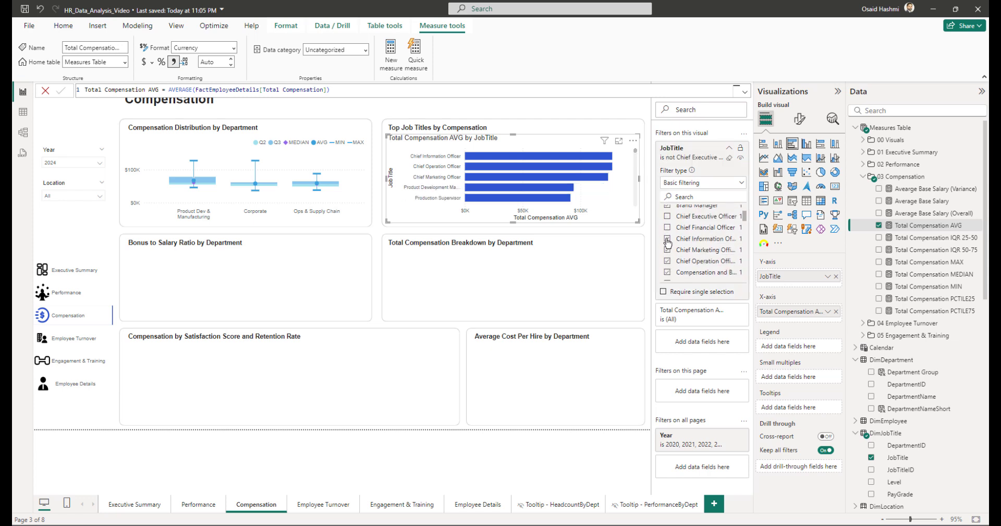
{"action": "left_click", "coordinate": [668, 239]}
{"action": "left_click", "coordinate": [667, 249]}
{"action": "left_click", "coordinate": [668, 261]}
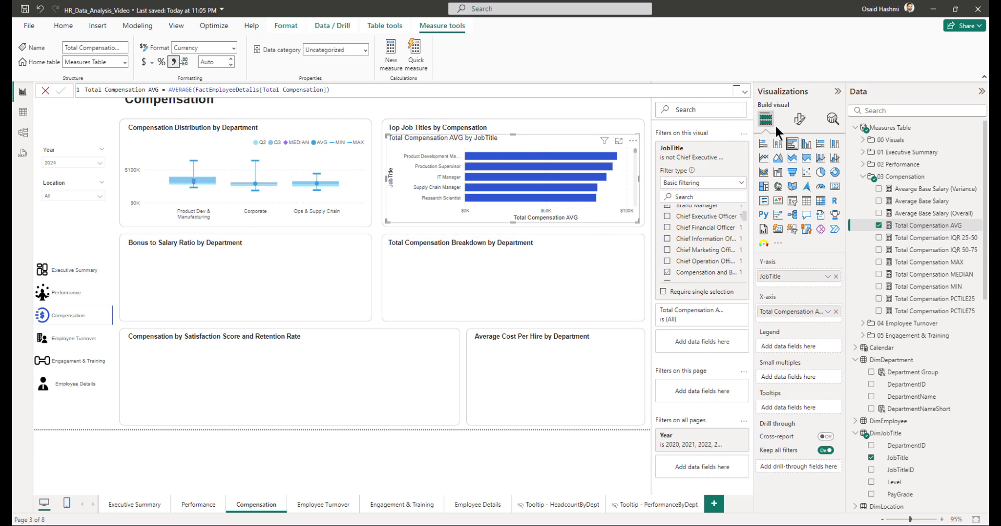
Step: Set the padding of the job titles bar chart to 0 px on all four sides
{"action": "left_click", "coordinate": [800, 119]}
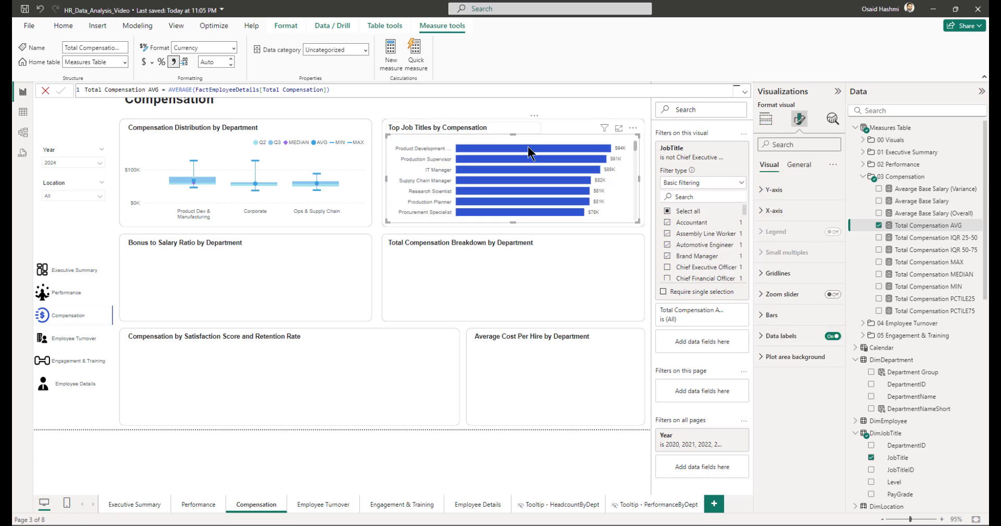
{"action": "left_click", "coordinate": [798, 165]}
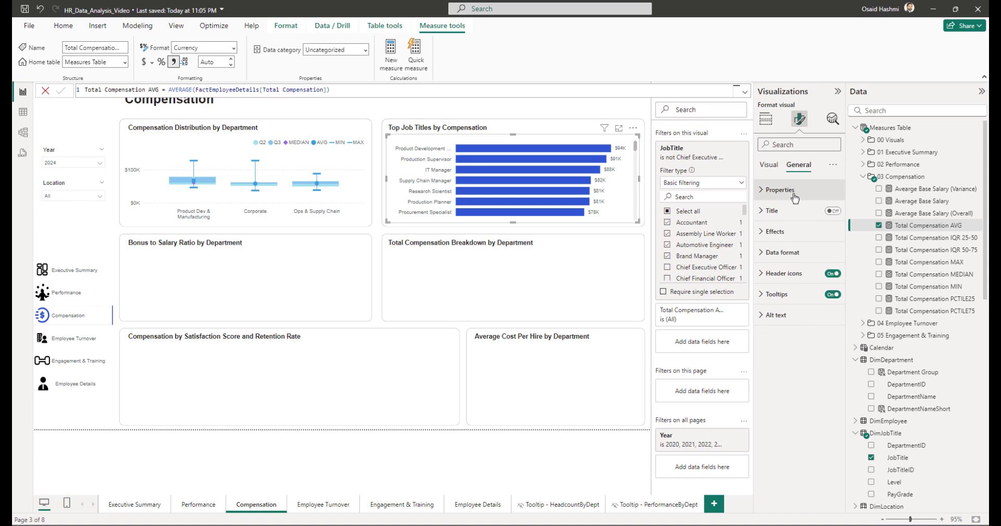
{"action": "left_click", "coordinate": [781, 190]}
{"action": "left_click", "coordinate": [777, 329]}
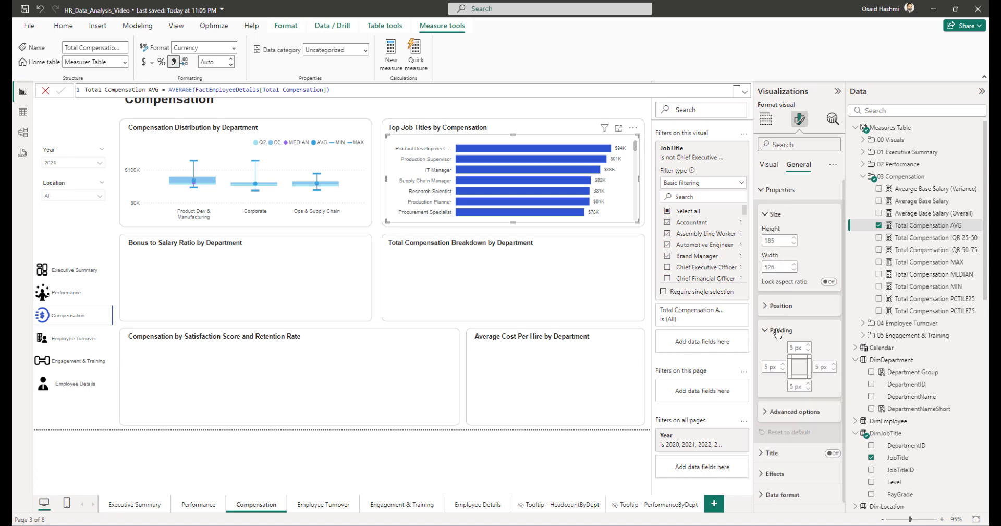
{"action": "left_click", "coordinate": [773, 367]}
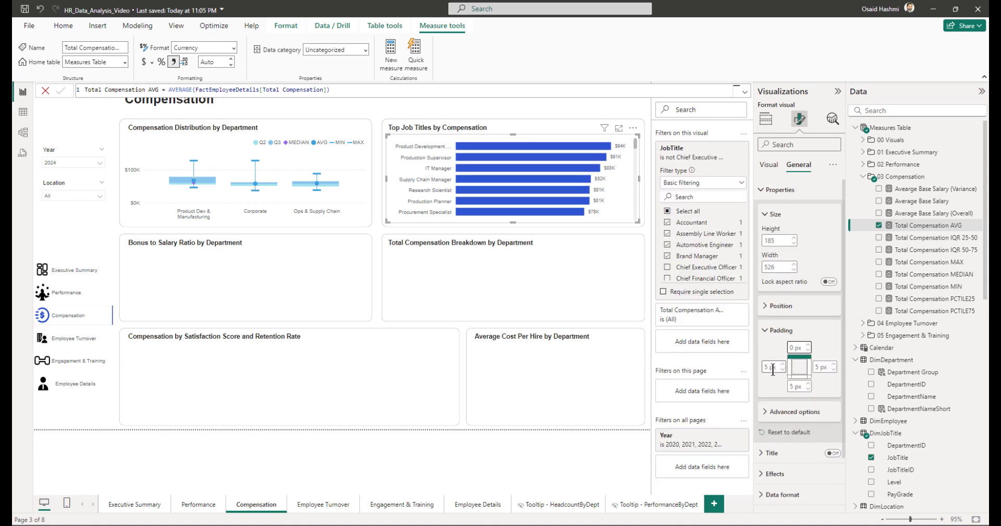
{"action": "double_click", "coordinate": [769, 367]}
{"action": "type", "text": "0"}
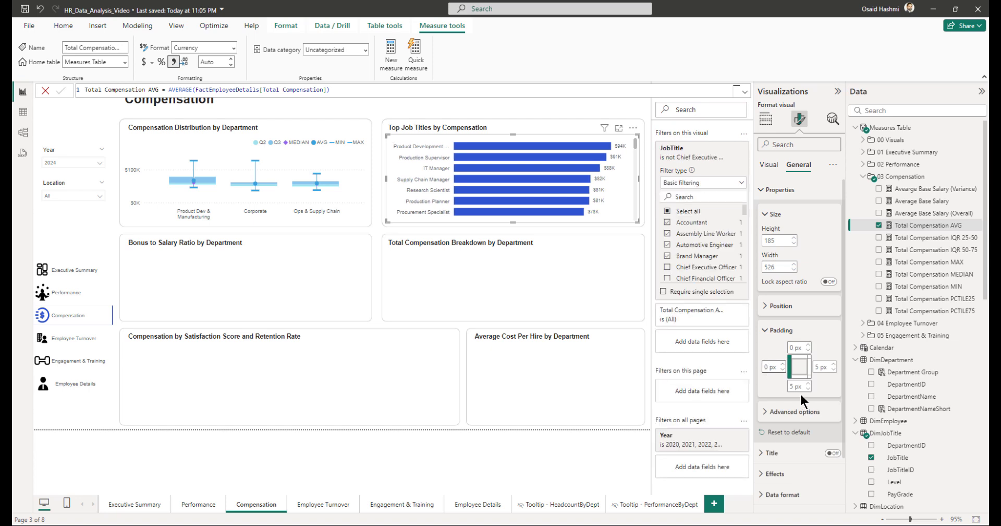
{"action": "double_click", "coordinate": [791, 386]}
{"action": "type", "text": "0"}
{"action": "double_click", "coordinate": [820, 367]}
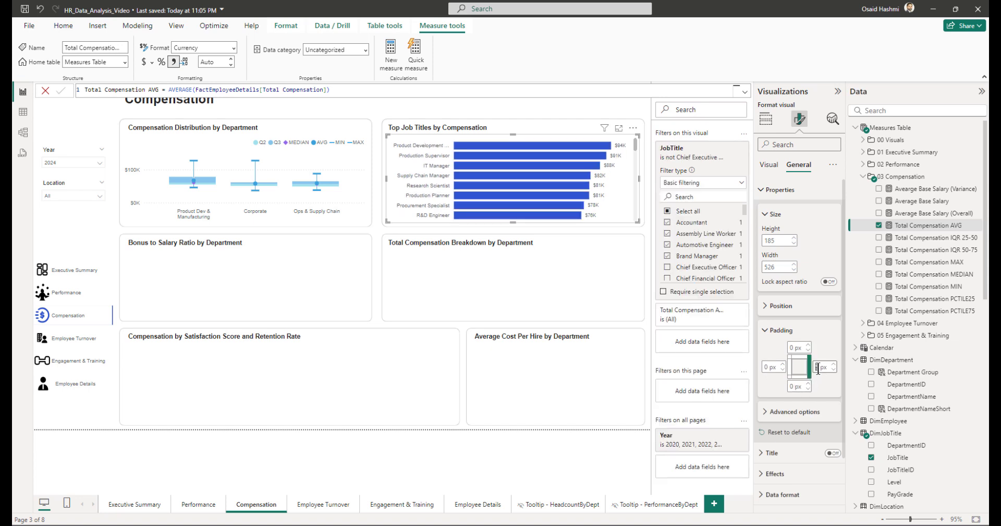
{"action": "type", "text": "0"}
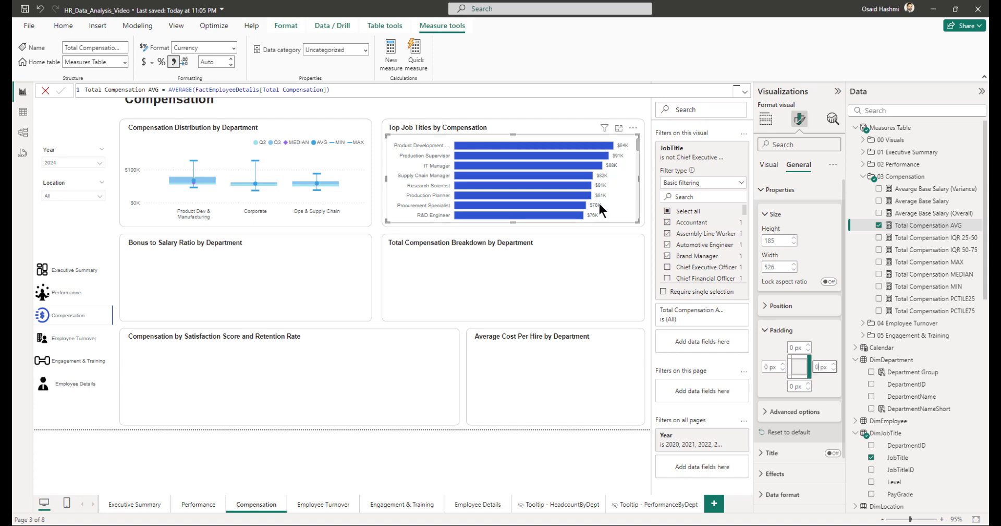
{"action": "key", "text": "Return"}
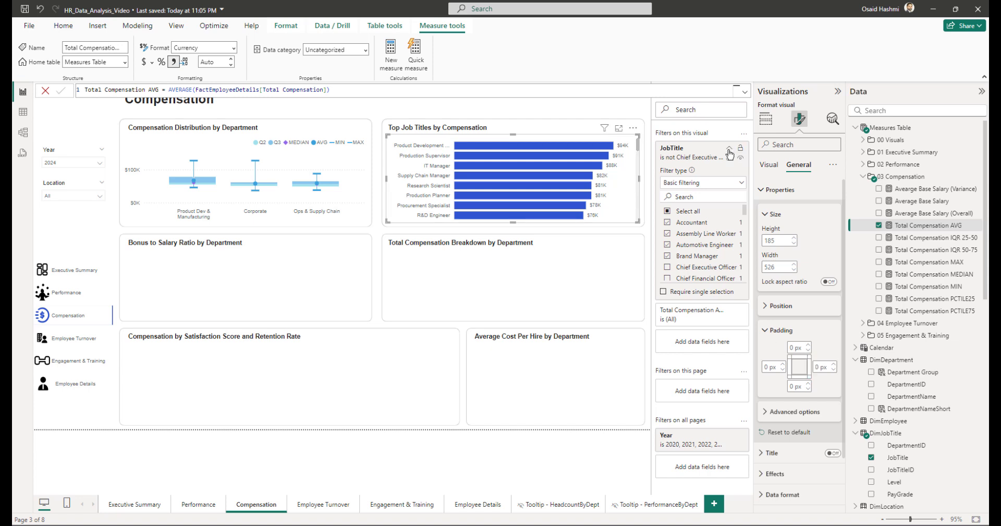
Step: Add a second JobTitle filter to the bar chart that shows the top 8 items by Total Compensation AVG
{"action": "left_click", "coordinate": [729, 149]}
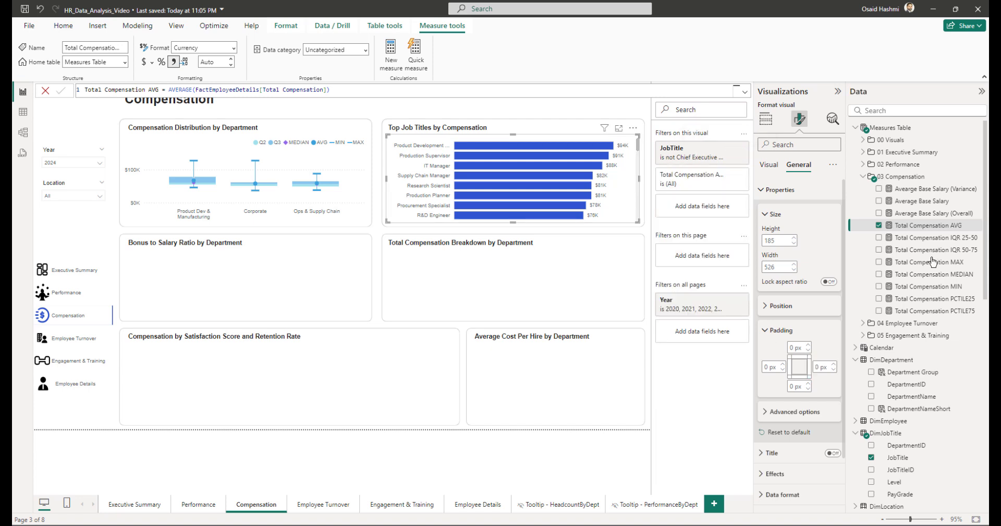
{"action": "left_click_drag", "start_coordinate": [900, 459], "coordinate": [720, 215]}
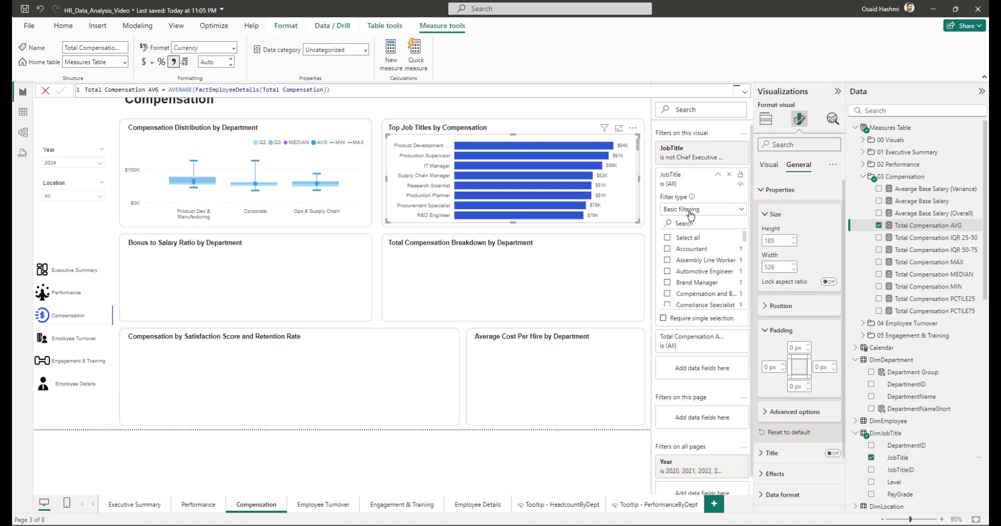
{"action": "left_click", "coordinate": [687, 209]}
{"action": "left_click", "coordinate": [690, 249]}
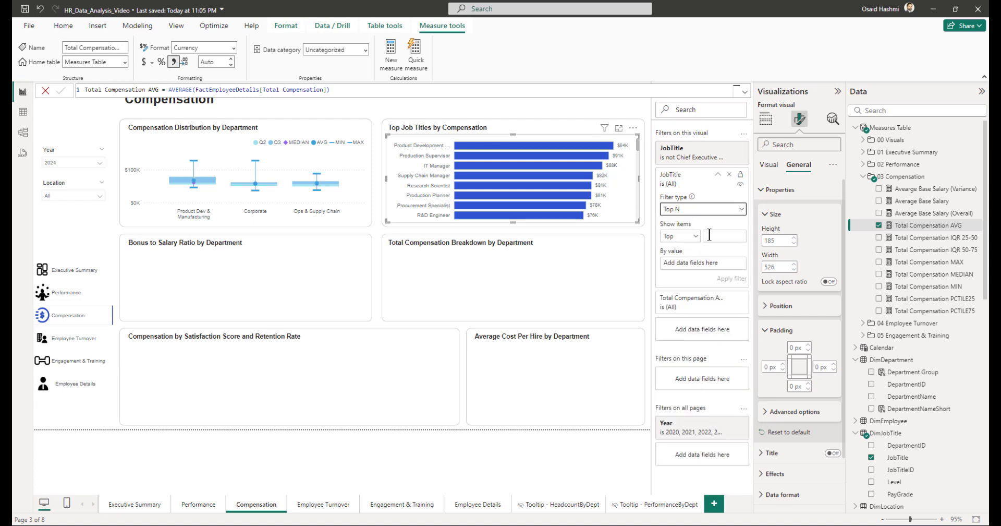
{"action": "left_click", "coordinate": [710, 235]}
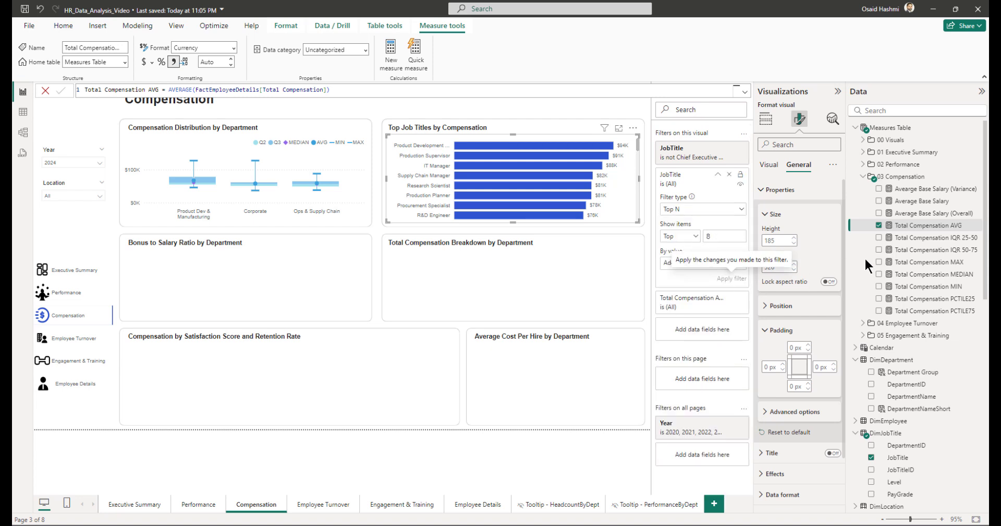
{"action": "left_click_drag", "start_coordinate": [914, 225], "coordinate": [701, 264]}
{"action": "left_click", "coordinate": [725, 278]}
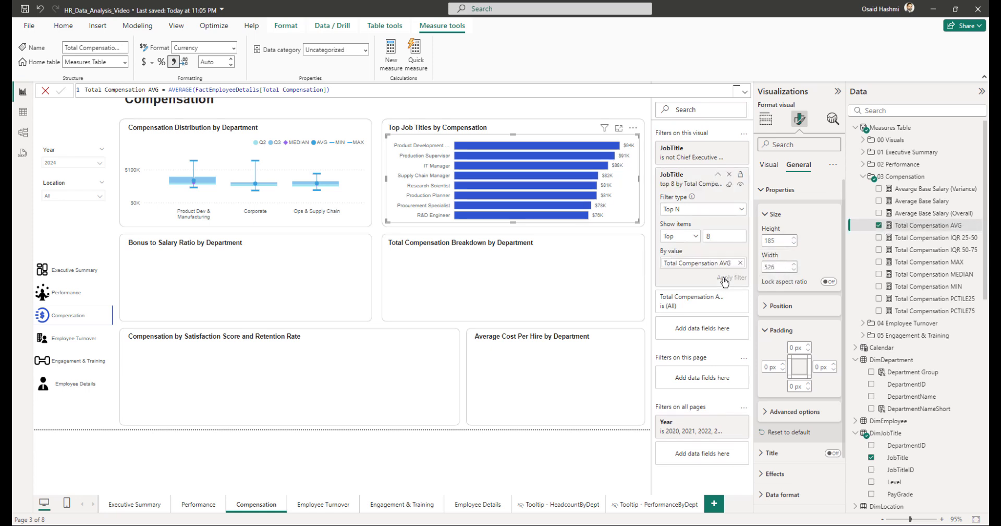
{"action": "left_click", "coordinate": [719, 175]}
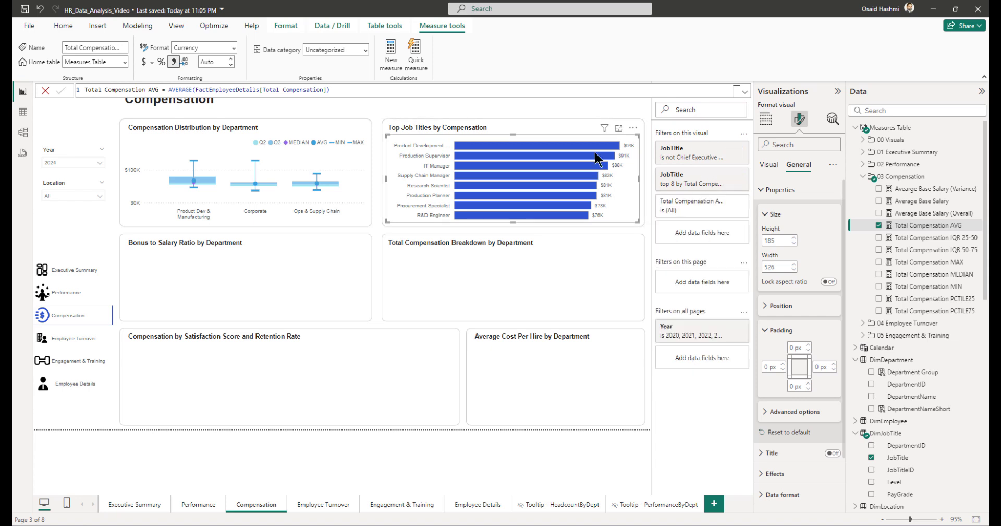
Step: Change the bar color of the Top Job Titles by Compensation chart to the medium blue theme color
{"action": "left_click", "coordinate": [646, 192]}
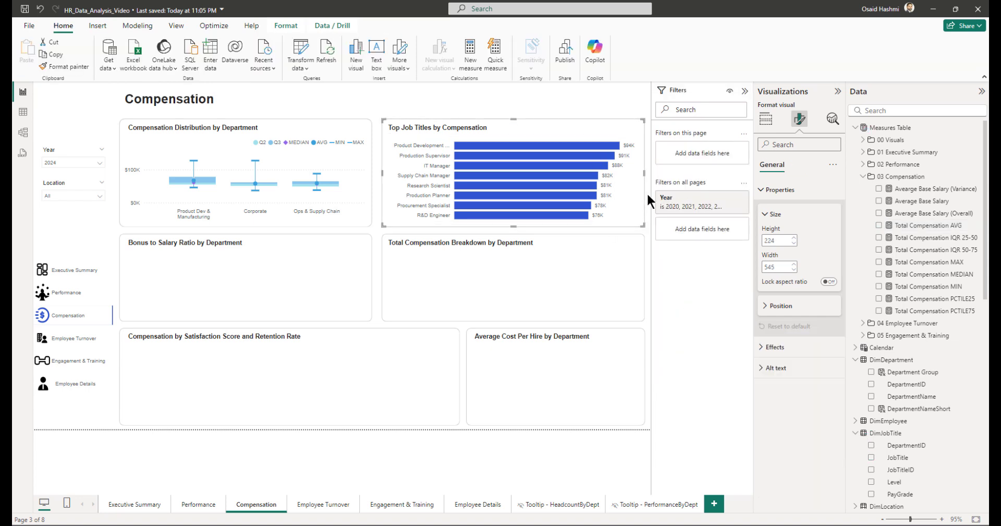
{"action": "left_click", "coordinate": [627, 195]}
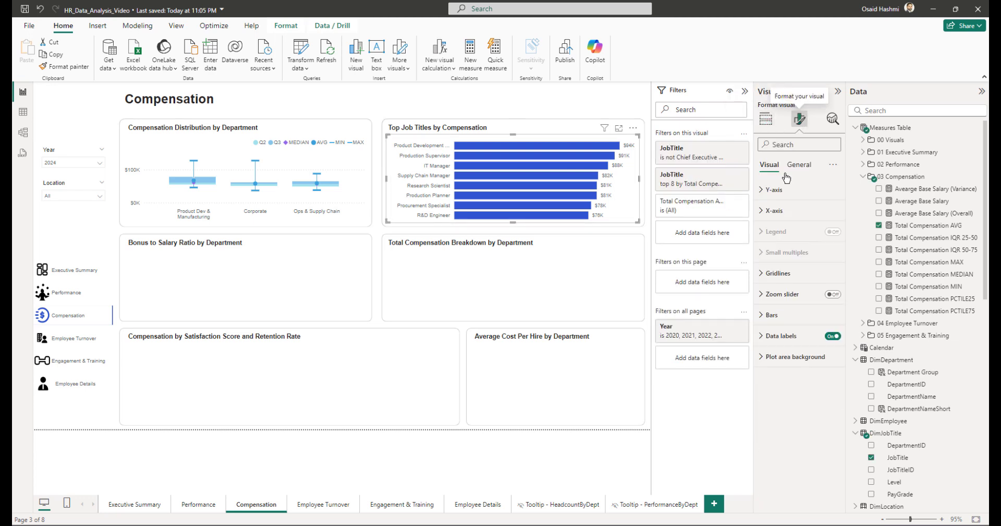
{"action": "left_click", "coordinate": [772, 315]}
{"action": "left_click", "coordinate": [778, 417]}
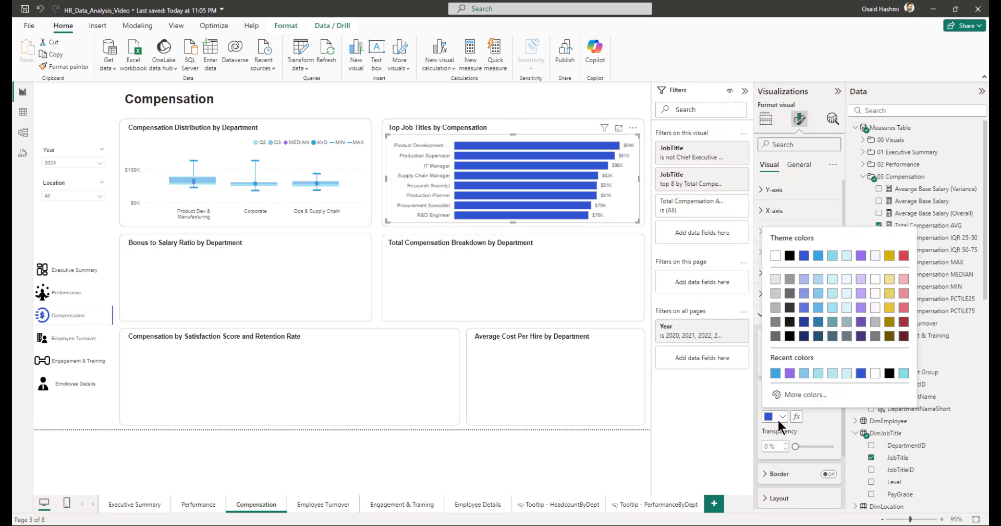
{"action": "left_click", "coordinate": [818, 256]}
{"action": "left_click", "coordinate": [766, 119]}
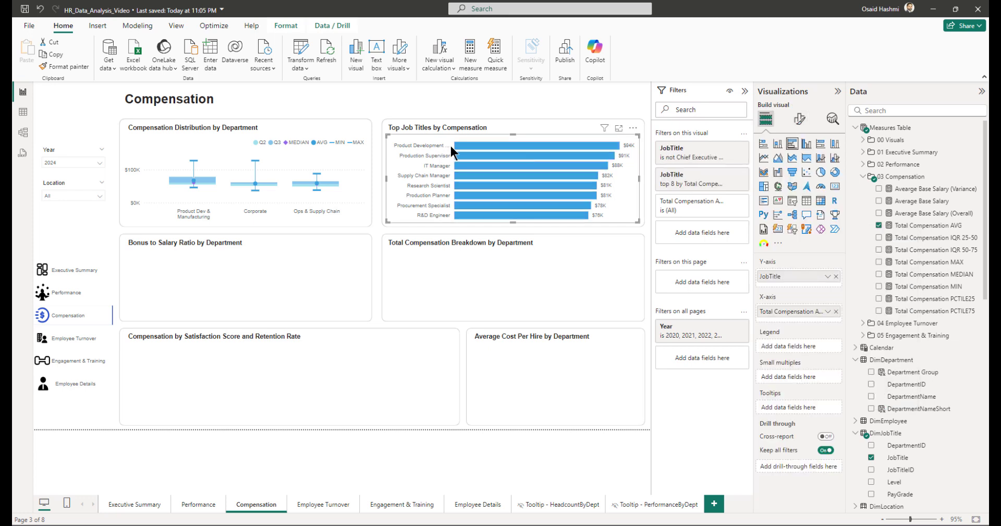
{"action": "left_click", "coordinate": [800, 120]}
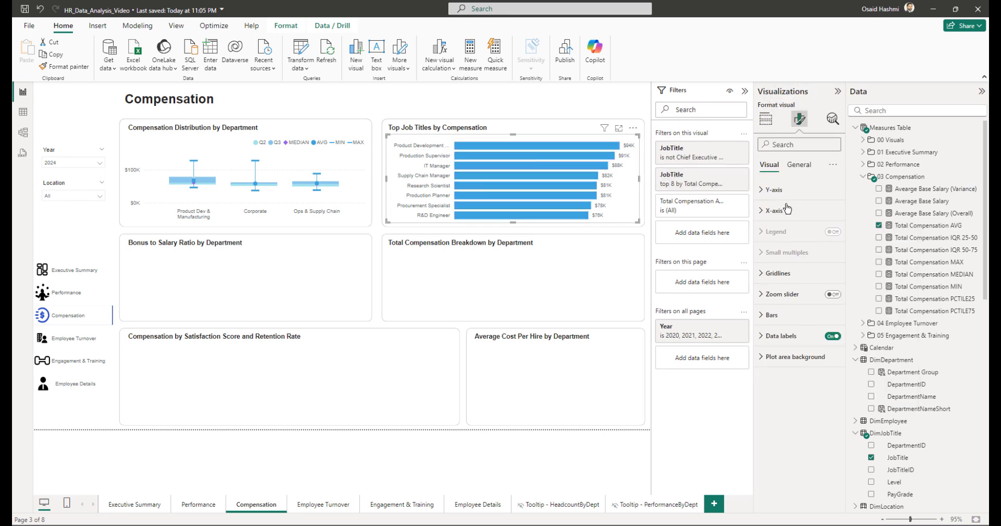
Step: Set the maximum width of the Y-axis values on the Top Job Titles by Compensation chart to 30%
{"action": "left_click", "coordinate": [776, 189]}
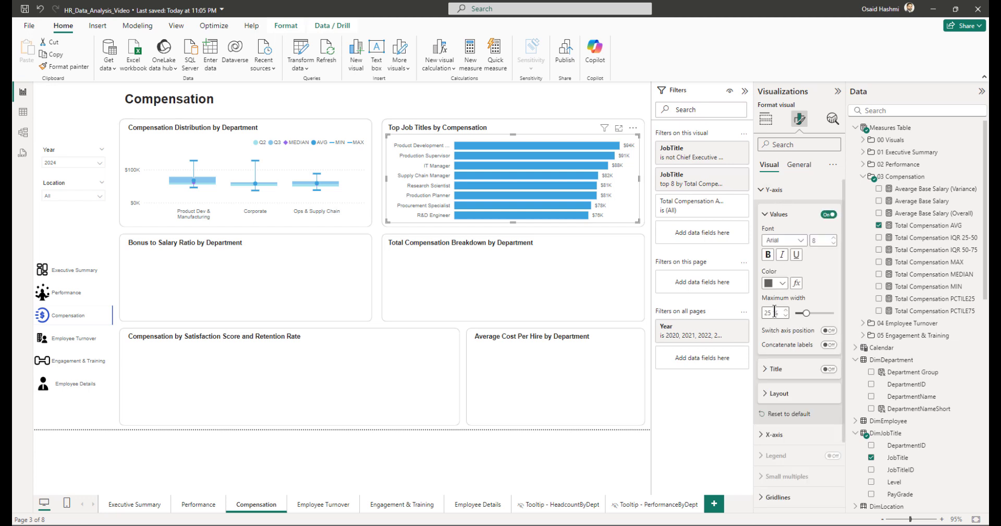
{"action": "type", "text": "28"}
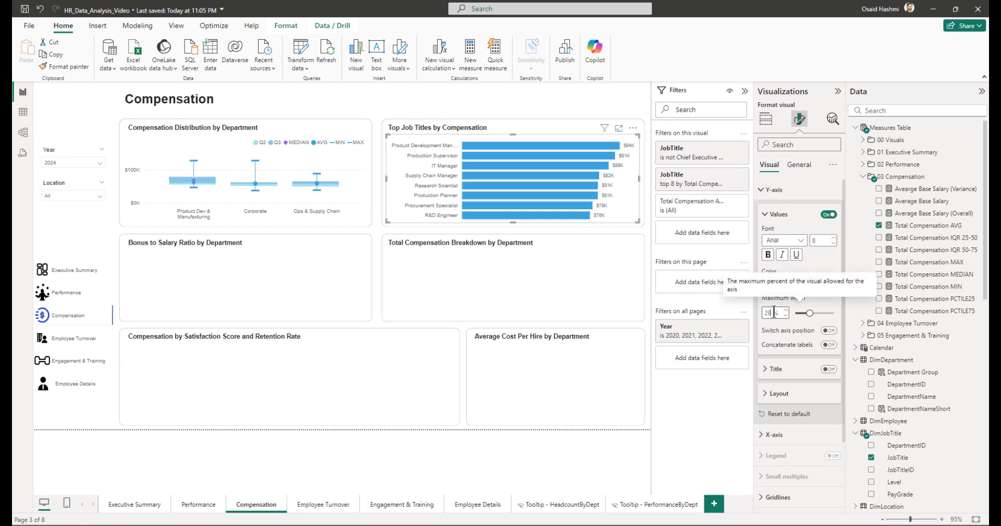
{"action": "key", "text": "Up"}
{"action": "key", "text": "Up"}
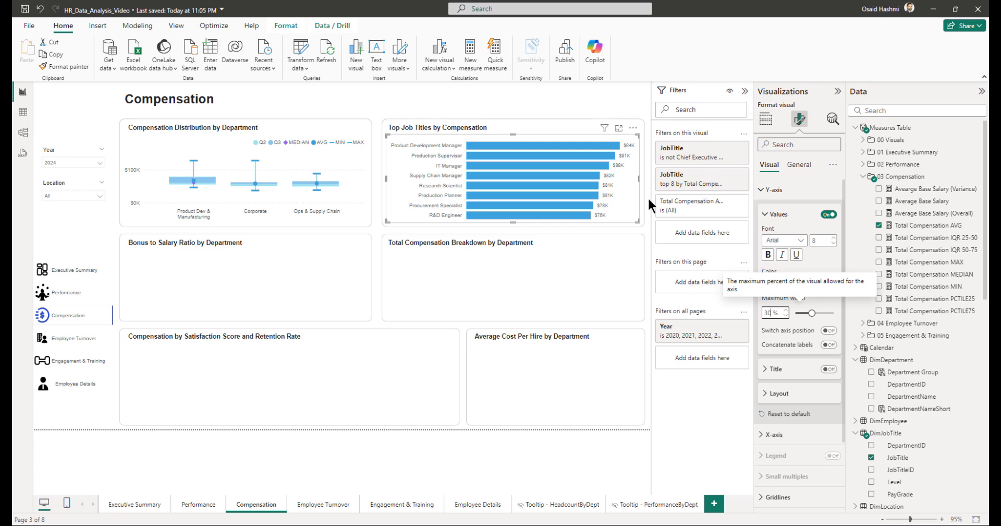
{"action": "left_click", "coordinate": [648, 196]}
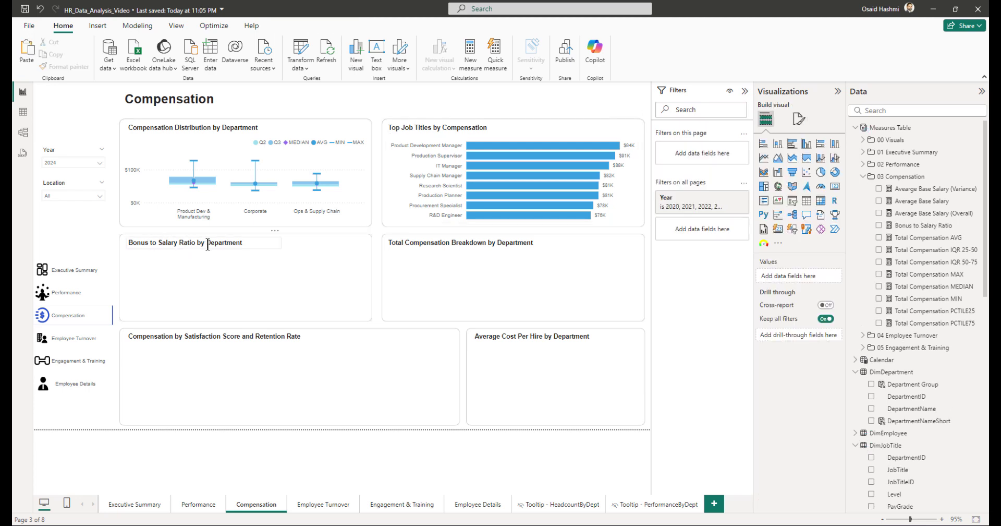
Step: Duplicate the job titles bar chart and place the copy in the Bonus to Salary Ratio by Department card
{"action": "left_click", "coordinate": [528, 144]}
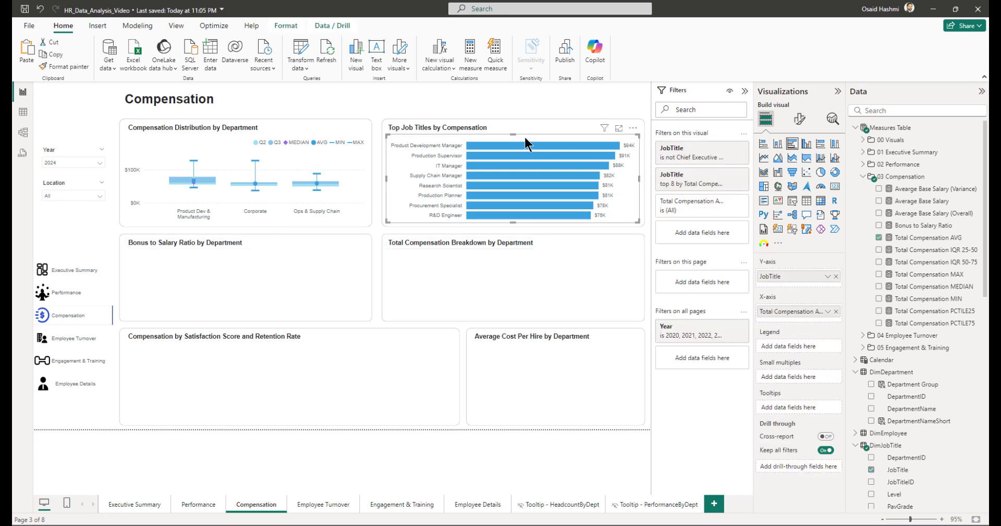
{"action": "key", "text": "ctrl+c"}
{"action": "key", "text": "ctrl+v"}
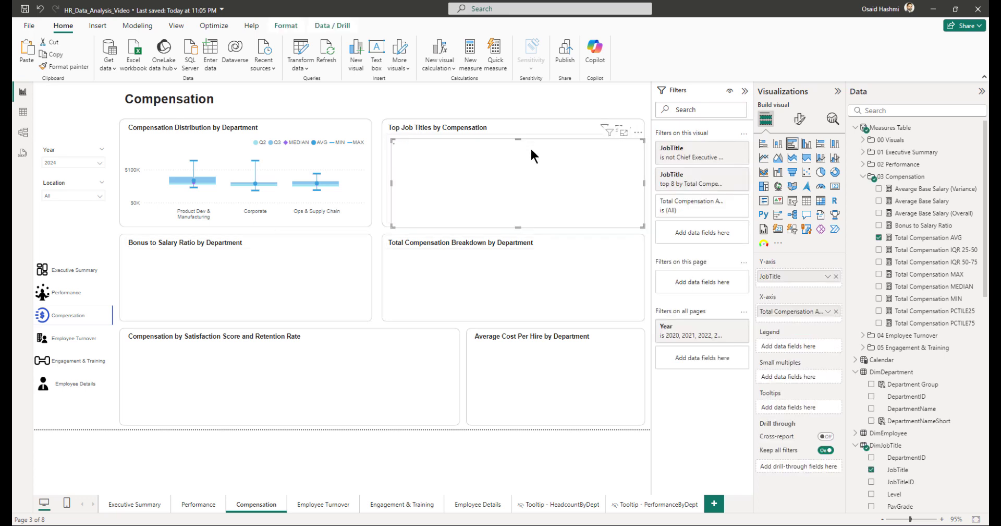
{"action": "left_click_drag", "start_coordinate": [537, 143], "coordinate": [268, 252]}
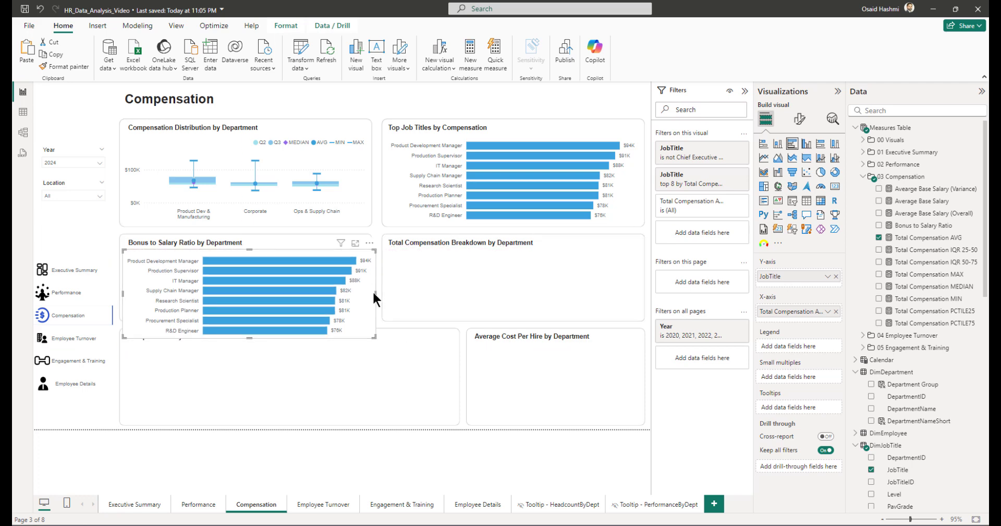
Step: Set the copied bar chart's height to 145 and clear both of its JobTitle filters
{"action": "left_click", "coordinate": [780, 190]}
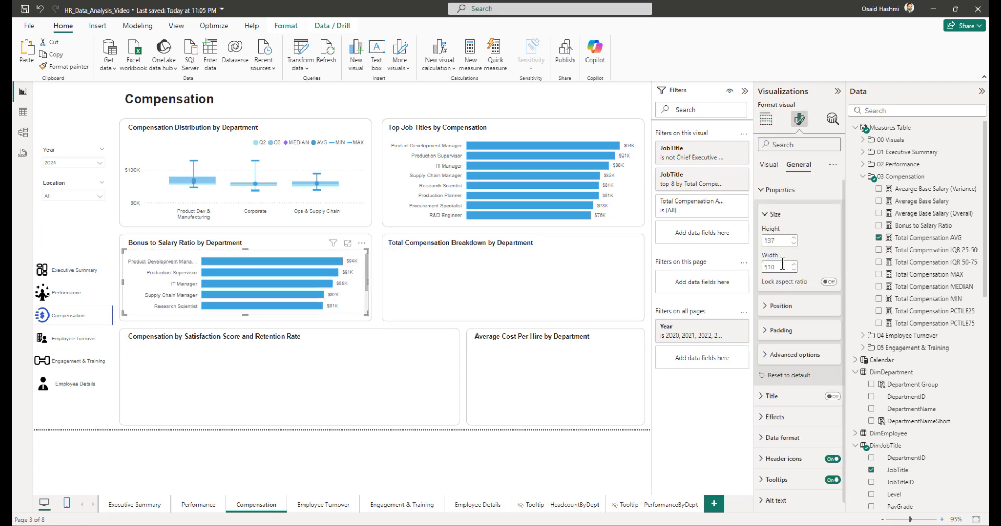
{"action": "double_click", "coordinate": [780, 241]}
{"action": "type", "text": "141"}
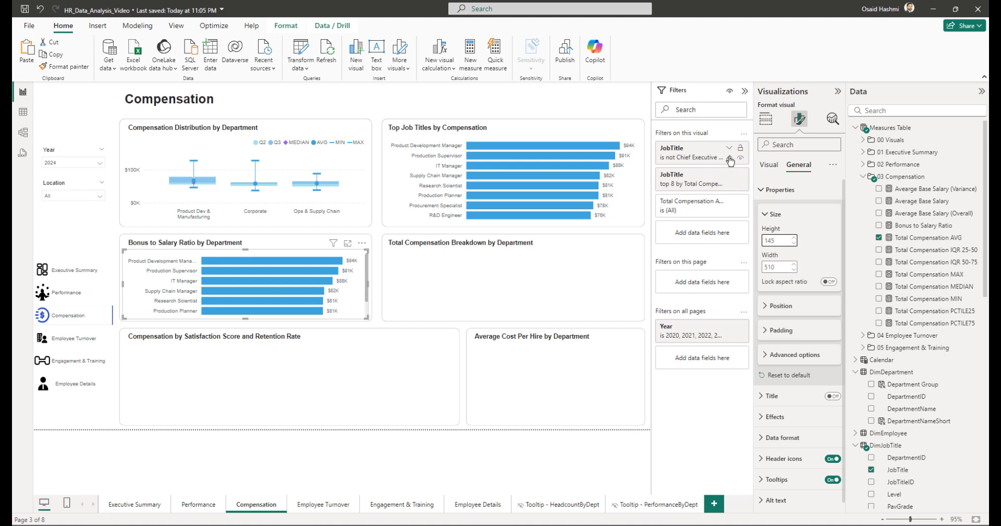
{"action": "left_click", "coordinate": [729, 158]}
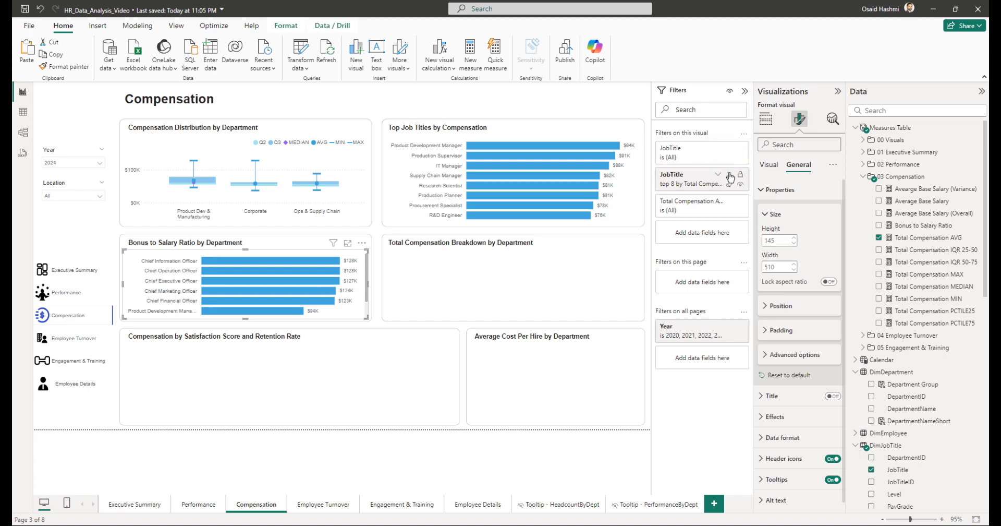
{"action": "left_click", "coordinate": [730, 177]}
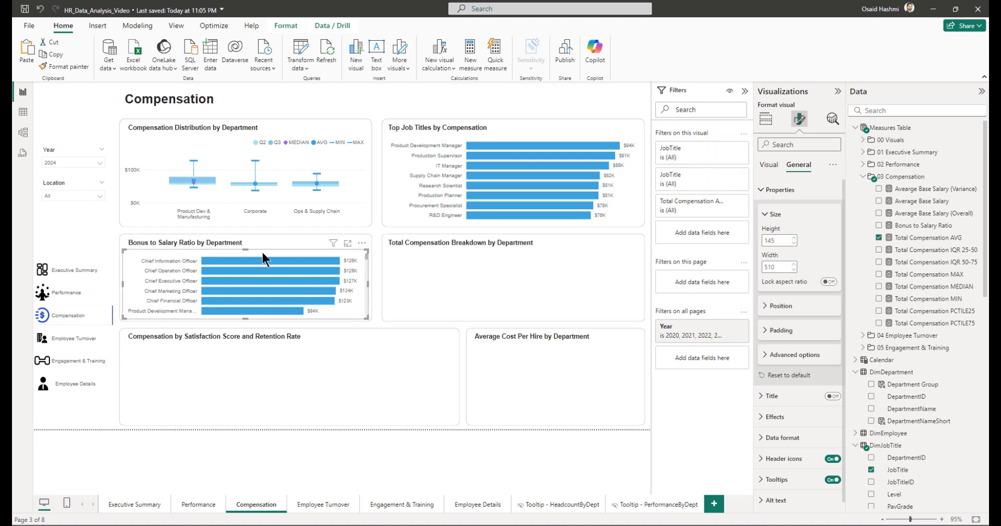
Step: Replace JobTitle with Department Group on the copied chart's Y-axis and remove Total Compensation AVG from its X-axis
{"action": "left_click", "coordinate": [766, 119]}
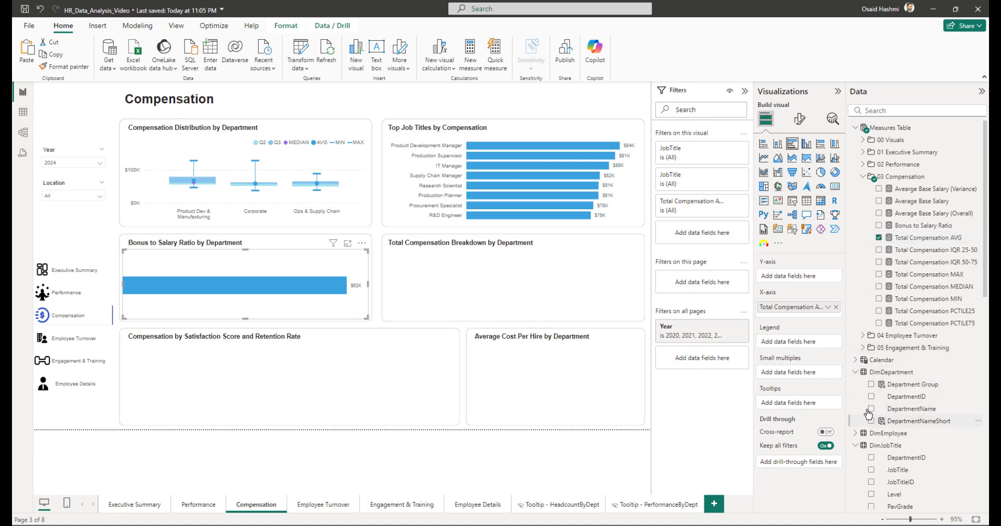
{"action": "left_click", "coordinate": [871, 384]}
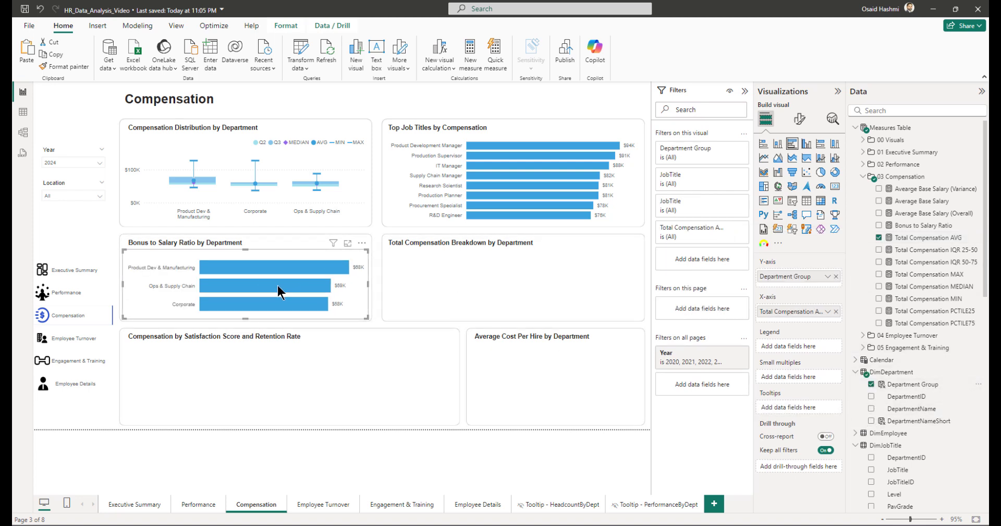
{"action": "left_click", "coordinate": [836, 312]}
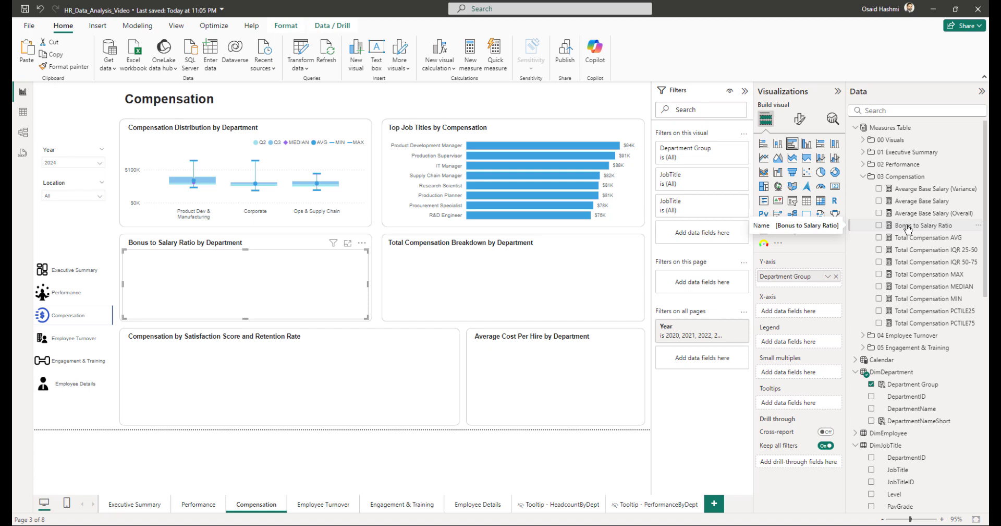
Step: Begin the measure Bonus to Salary Ratio as a DIVIDE formula with SUM(FactEmployeeDetails[Bonus]) as the numerator
{"action": "type", "text": "Bonus to Salary"}
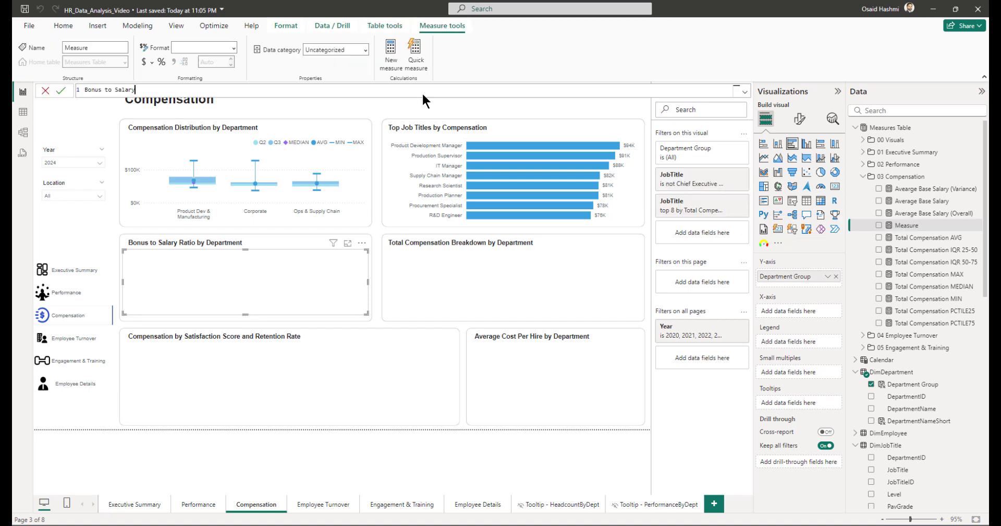
{"action": "type", "text": " Ratio ="}
{"action": "key", "text": "shift+Return"}
{"action": "type", "text": "divid"}
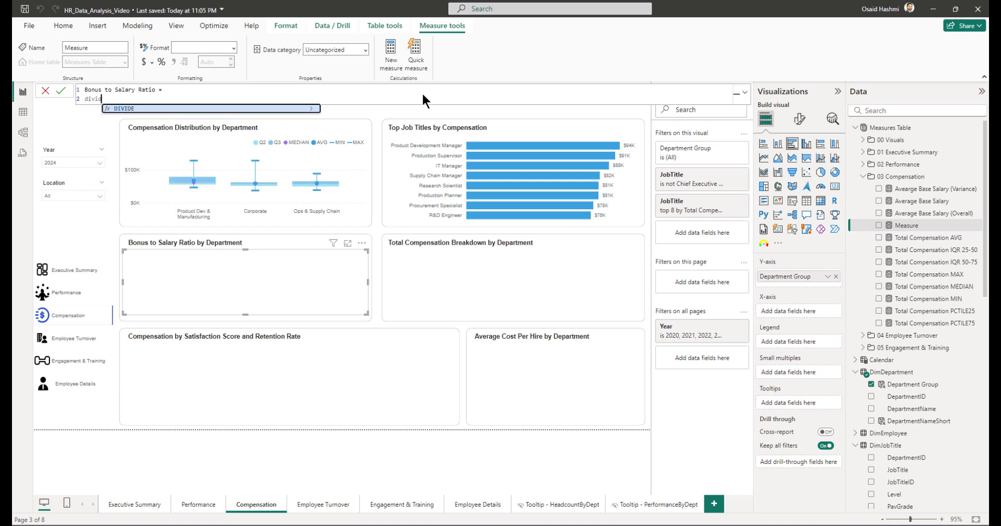
{"action": "key", "text": "Tab"}
{"action": "key", "text": "shift+Return"}
{"action": "type", "text": "SUM("}
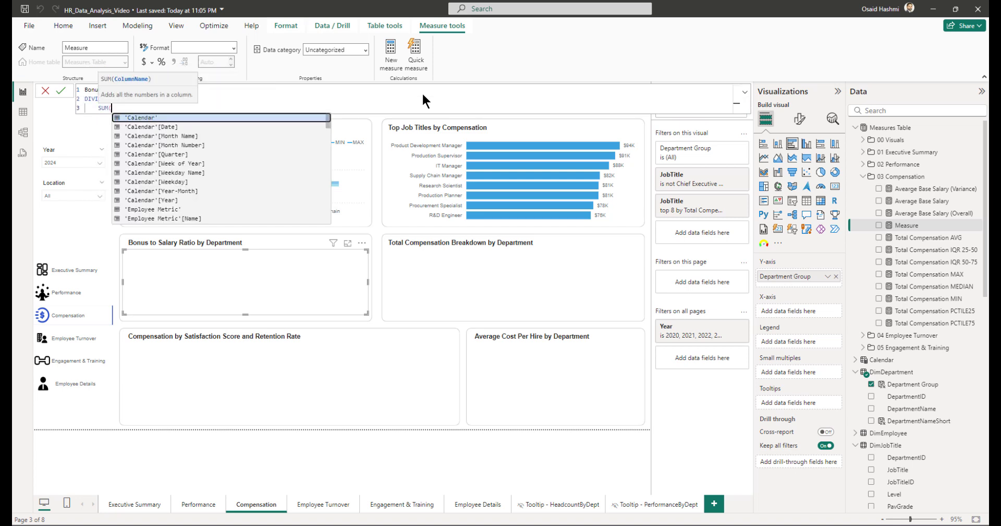
{"action": "type", "text": "FactEmployeeDetails[Bonus]"}
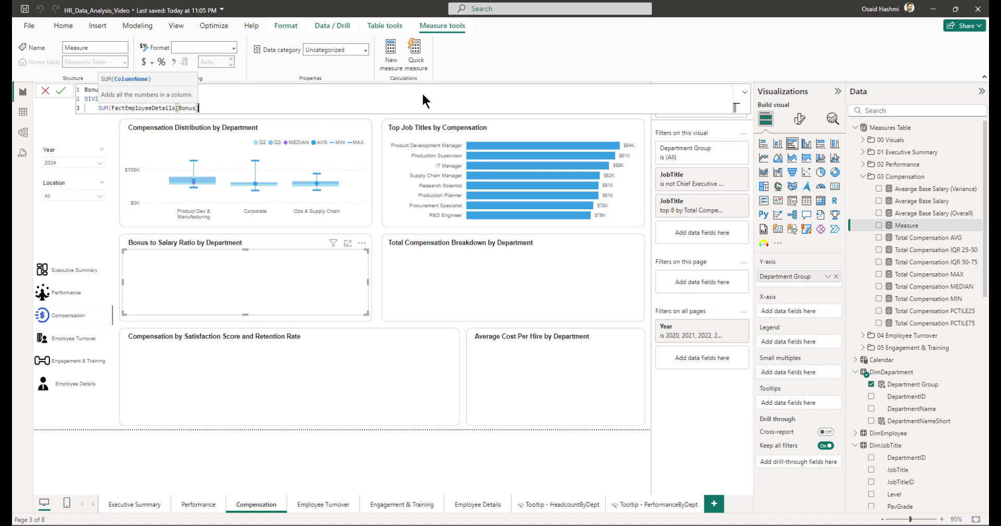
{"action": "type", "text": "),"}
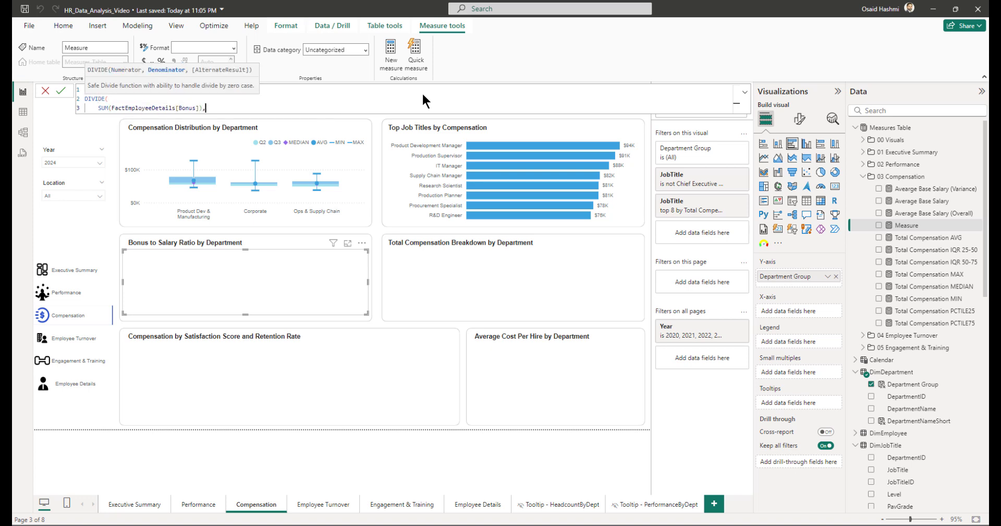
Step: Complete the DIVIDE formula with SUM(FactEmployeeDetails[BaseSalary]) as the denominator and 0 as the alternate result, and commit the measure
{"action": "key", "text": "shift+Return"}
{"action": "type", "text": "SUM("}
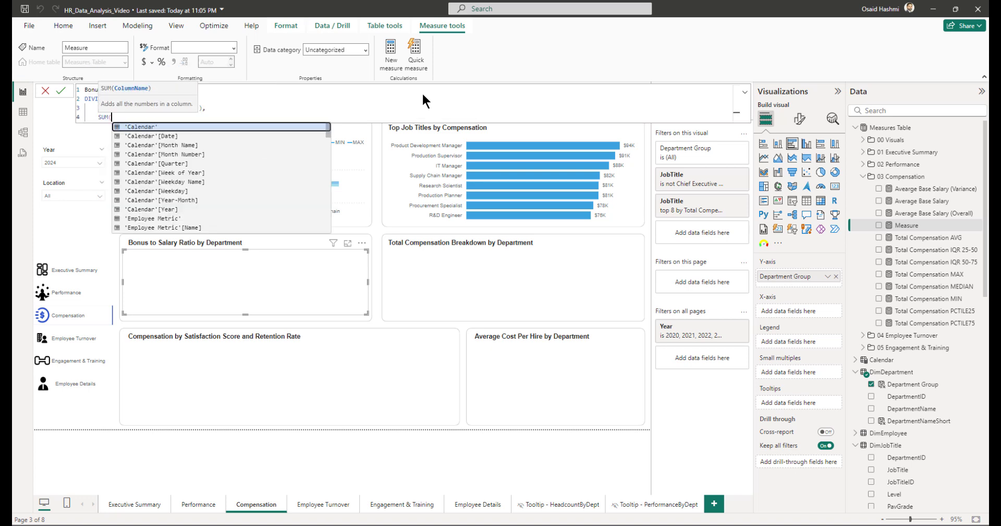
{"action": "type", "text": "FactEmployeeDetails[BaseSalary]"}
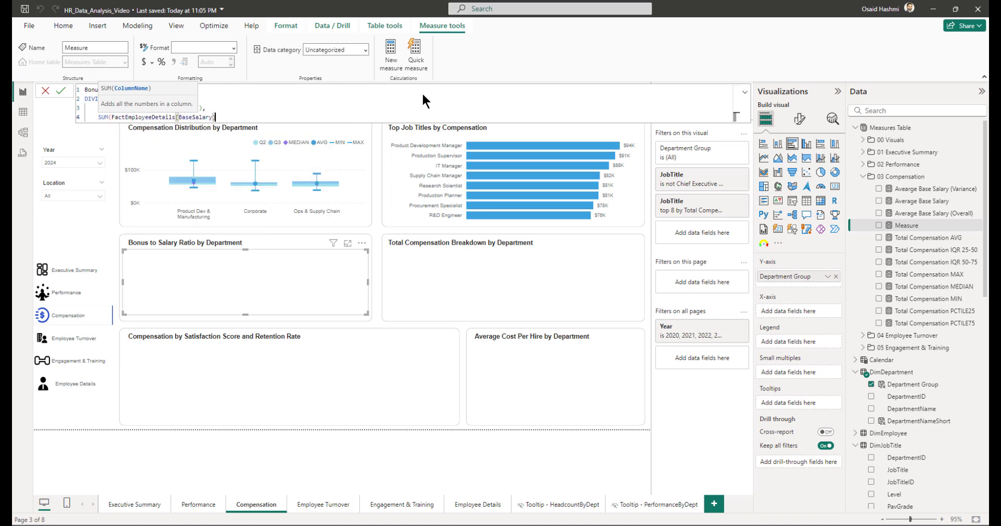
{"action": "type", "text": "),"}
{"action": "key", "text": "shift+Return"}
{"action": "type", "text": "0"}
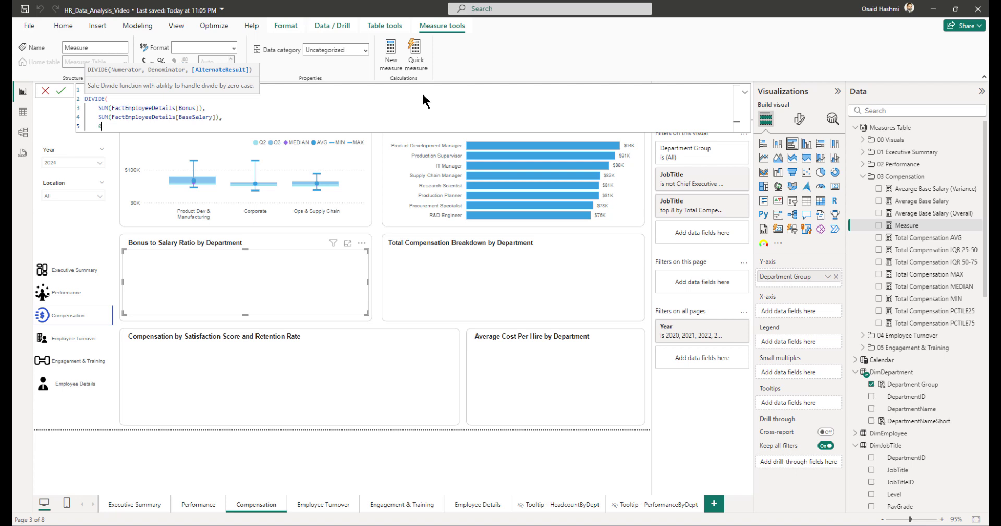
{"action": "key", "text": "shift+Return"}
{"action": "type", "text": ")"}
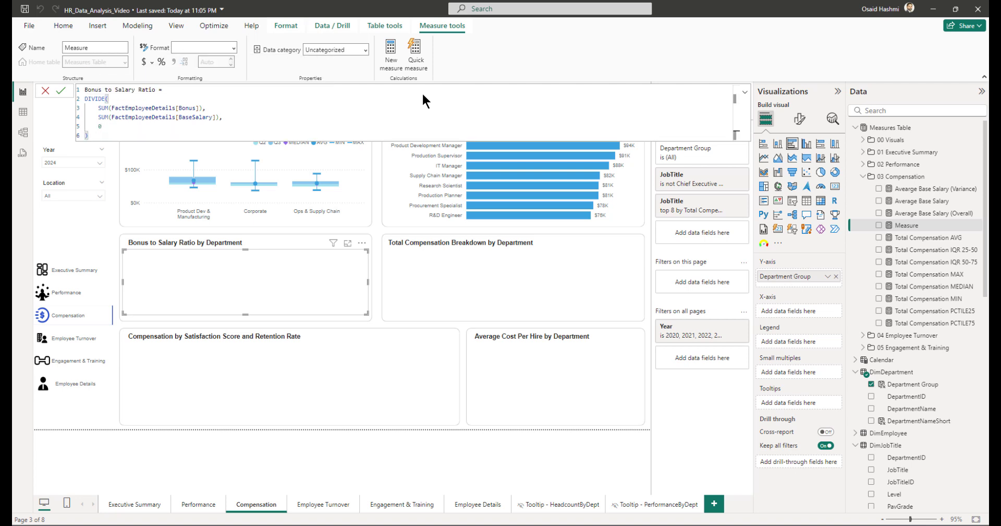
{"action": "key", "text": "Return"}
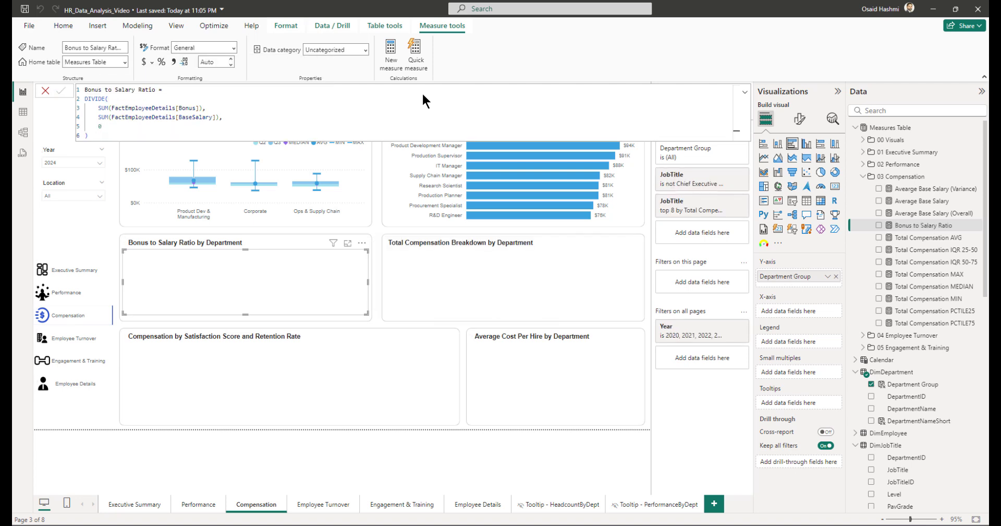
Step: Format Bonus to Salary Ratio as a percentage with 1 decimal place and add it to the department bar chart's X-axis
{"action": "left_click", "coordinate": [162, 62]}
{"action": "left_click", "coordinate": [208, 63]}
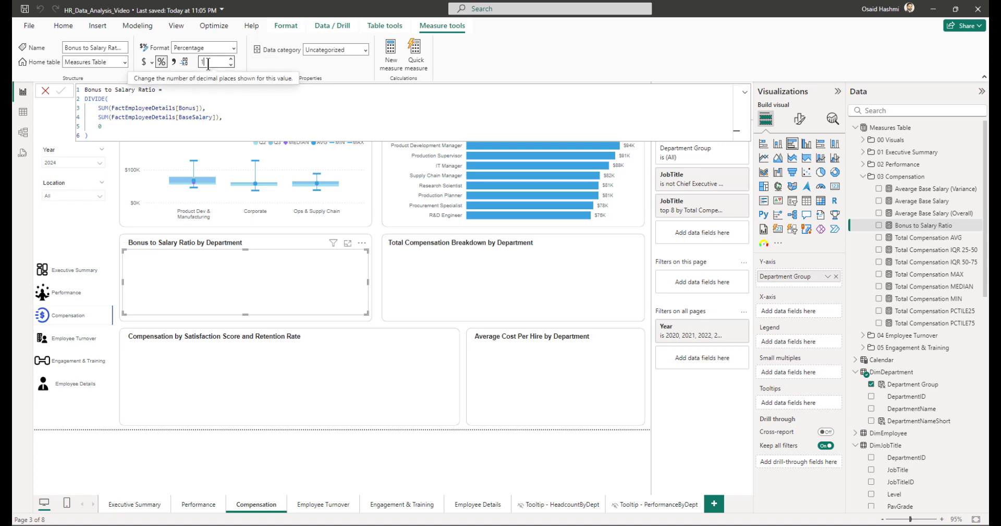
{"action": "key", "text": "BackSpace"}
{"action": "type", "text": "2"}
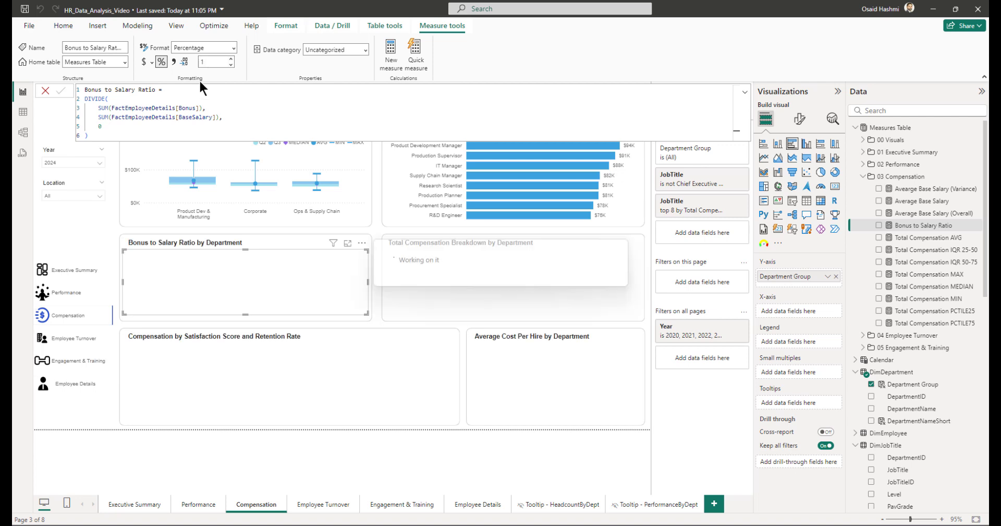
{"action": "left_click", "coordinate": [880, 224]}
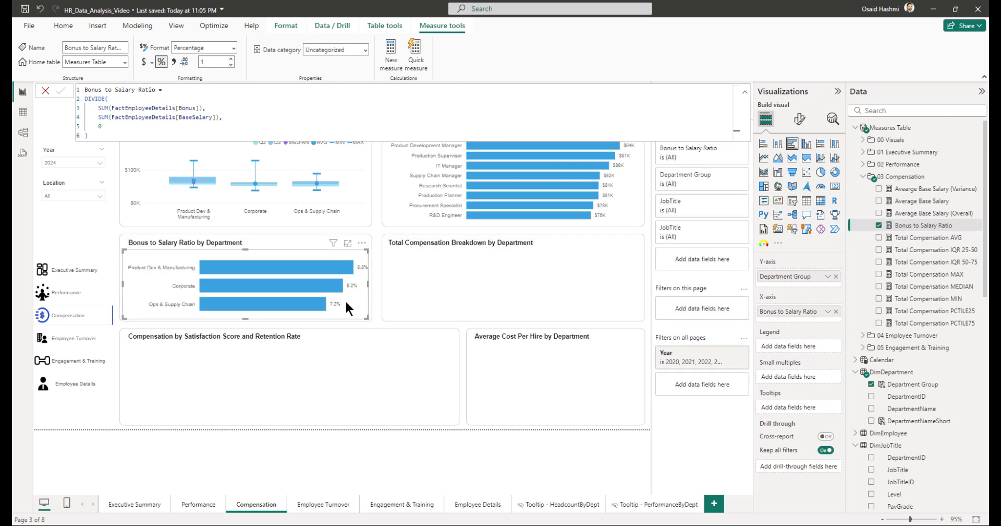
{"action": "mouse_move", "coordinate": [272, 267]}
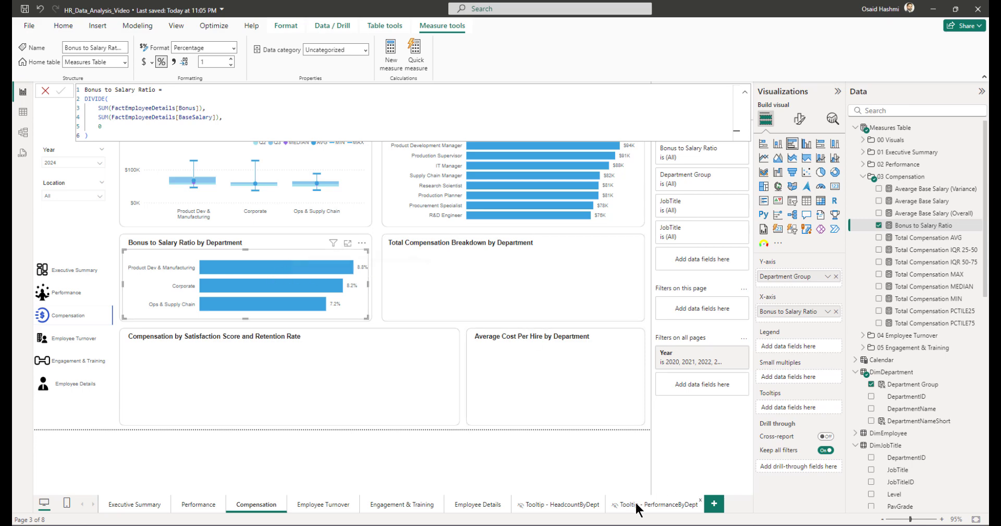
Step: Duplicate the Tooltip - HeadcountByDept page
{"action": "left_click", "coordinate": [562, 505]}
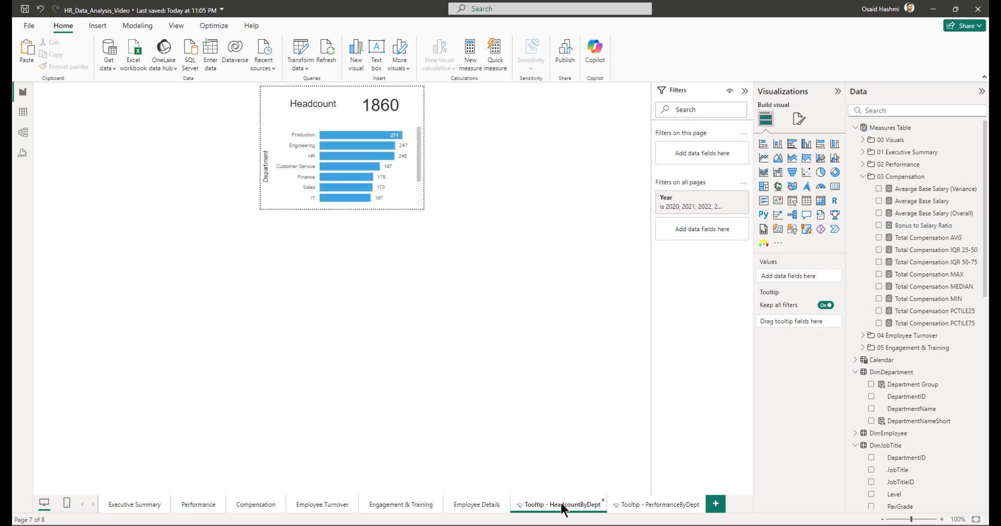
{"action": "right_click", "coordinate": [563, 506]}
{"action": "left_click", "coordinate": [586, 447]}
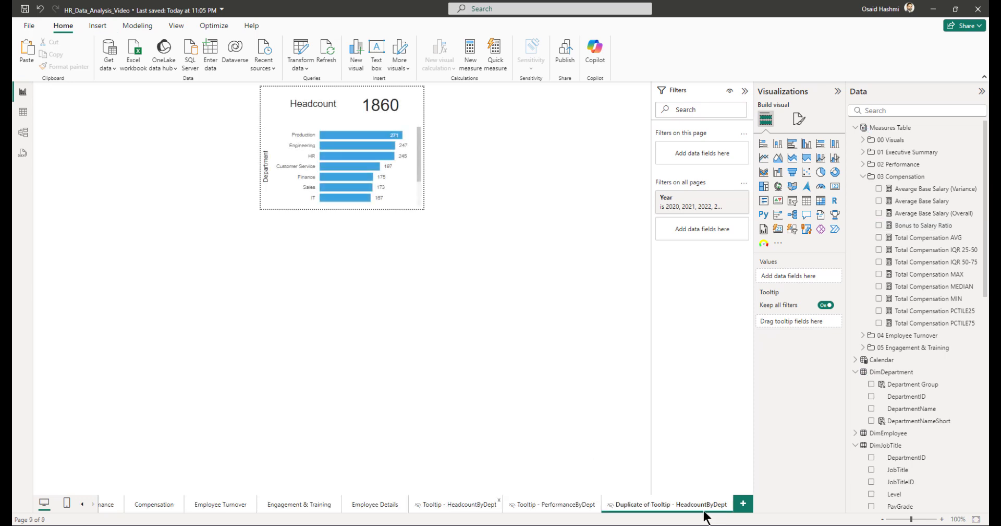
Step: Rename the duplicated tooltip page as Tooltip - BonusToSalaryByDept
{"action": "double_click", "coordinate": [682, 505]}
{"action": "left_click", "coordinate": [655, 505]}
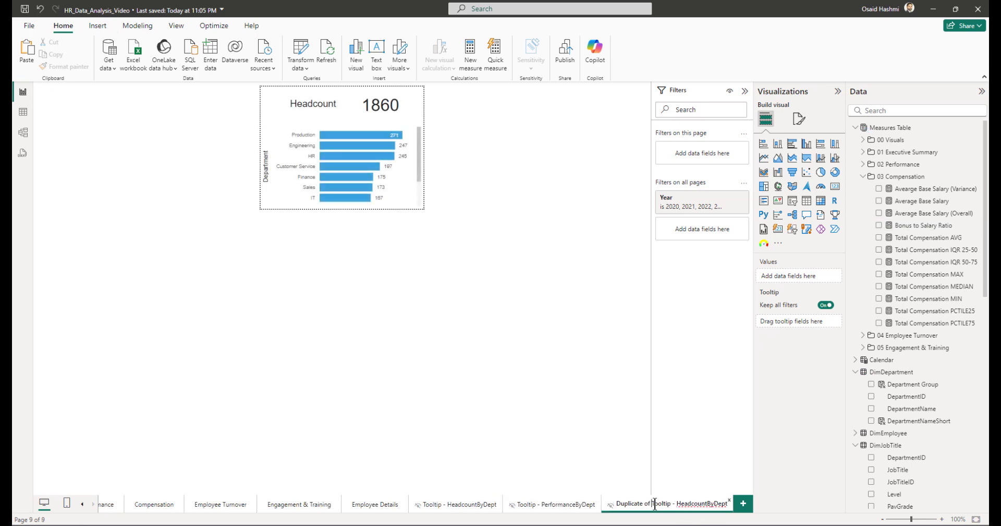
{"action": "key", "text": "BackSpace"}
{"action": "key", "text": "BackSpace"}
{"action": "key", "text": "BackSpace"}
{"action": "key", "text": "BackSpace"}
{"action": "key", "text": "BackSpace"}
{"action": "key", "text": "BackSpace"}
{"action": "key", "text": "BackSpace"}
{"action": "key", "text": "BackSpace"}
{"action": "key", "text": "BackSpace"}
{"action": "key", "text": "BackSpace"}
{"action": "key", "text": "BackSpace"}
{"action": "key", "text": "BackSpace"}
{"action": "key", "text": "BackSpace"}
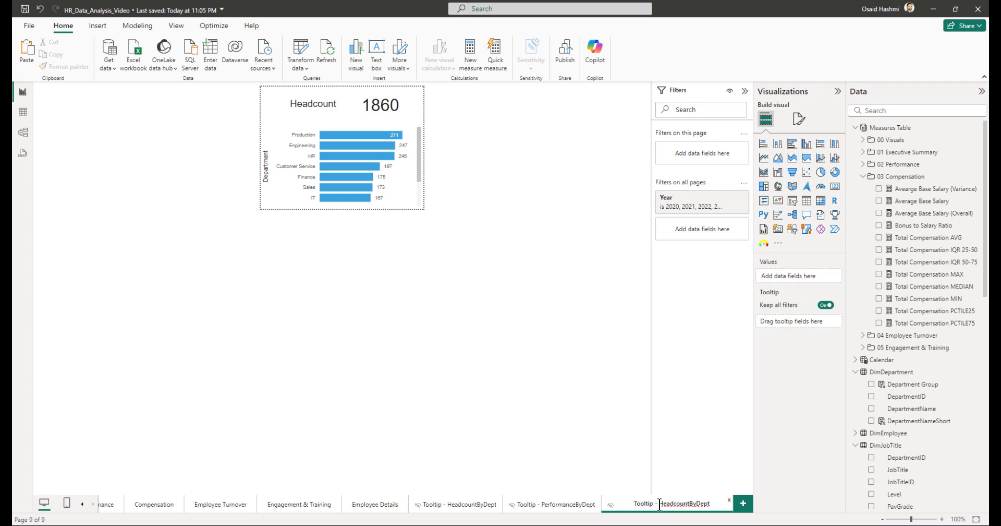
{"action": "key", "text": "shift+Right"}
{"action": "key", "text": "shift+Right"}
{"action": "key", "text": "shift+Right"}
{"action": "key", "text": "shift+Right"}
{"action": "key", "text": "shift+Right"}
{"action": "key", "text": "shift+Right"}
{"action": "key", "text": "shift+Right"}
{"action": "key", "text": "shift+Right"}
{"action": "key", "text": "shift+Right"}
{"action": "key", "text": "shift+Right"}
{"action": "type", "text": "BonusToSalary"}
{"action": "key", "text": "Return"}
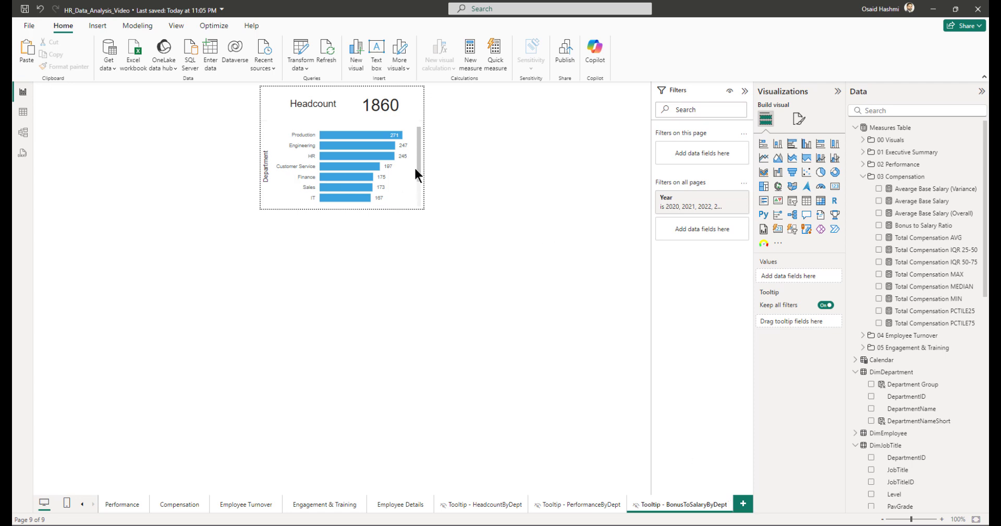
Step: Change the Headcount label on the new tooltip page to Overall Ratio
{"action": "double_click", "coordinate": [318, 106]}
{"action": "type", "text": "Overall A"}
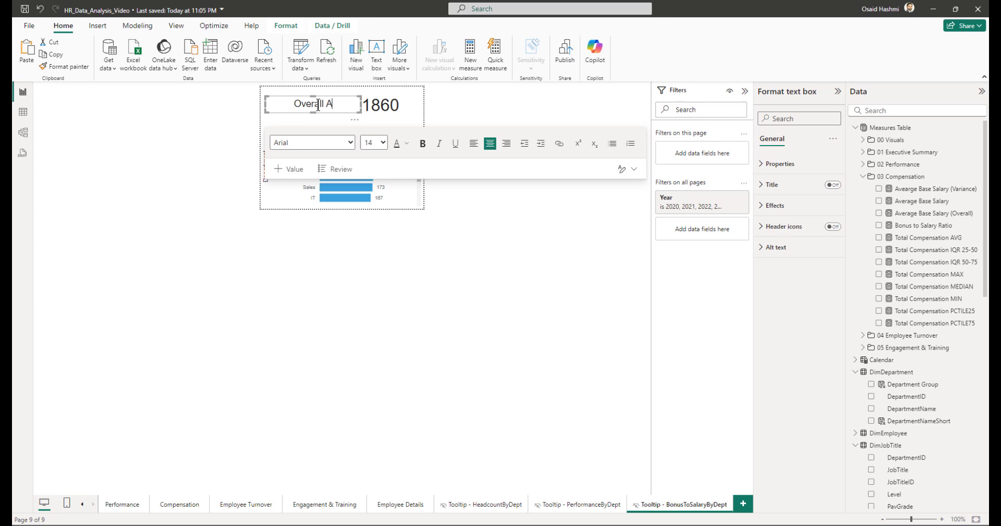
{"action": "key", "text": "BackSpace"}
{"action": "type", "text": "Ratio"}
{"action": "left_click", "coordinate": [394, 111]}
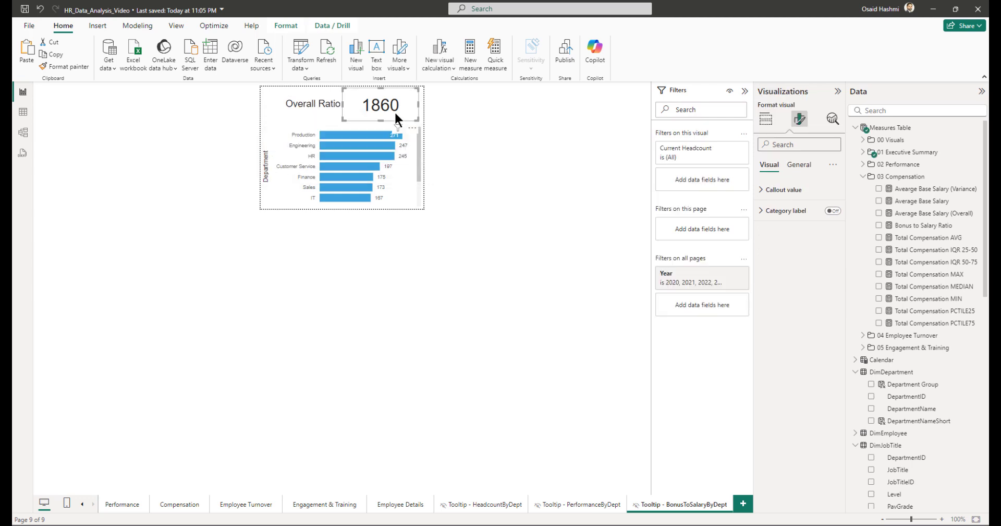
Step: Replace Current Headcount with the Bonus to Salary Ratio measure in the card beside the Overall Ratio label
{"action": "left_click", "coordinate": [767, 121]}
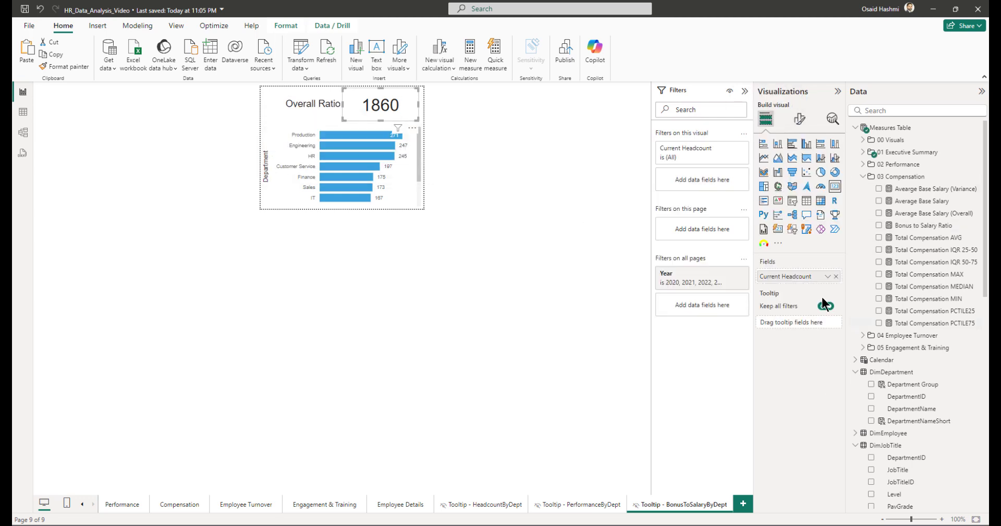
{"action": "left_click_drag", "start_coordinate": [822, 297], "coordinate": [947, 344]}
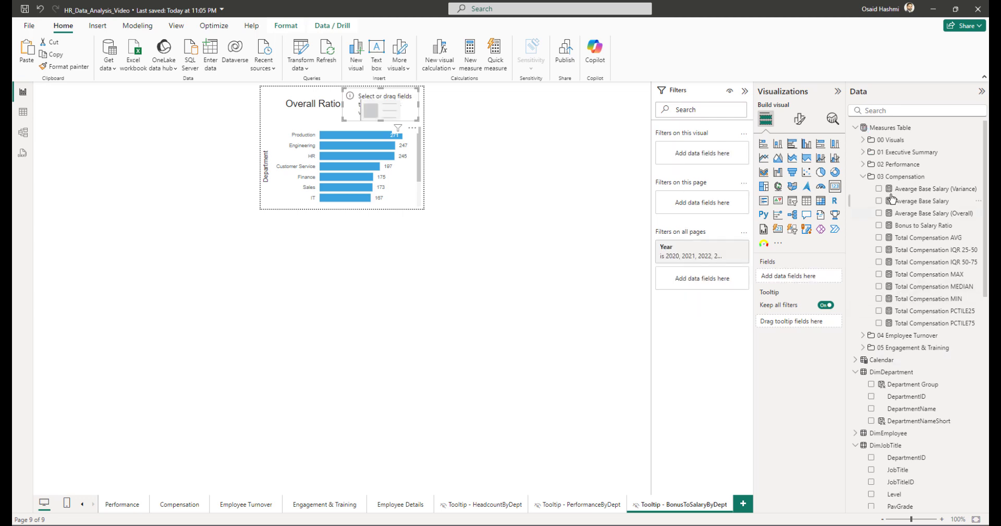
{"action": "left_click", "coordinate": [879, 225]}
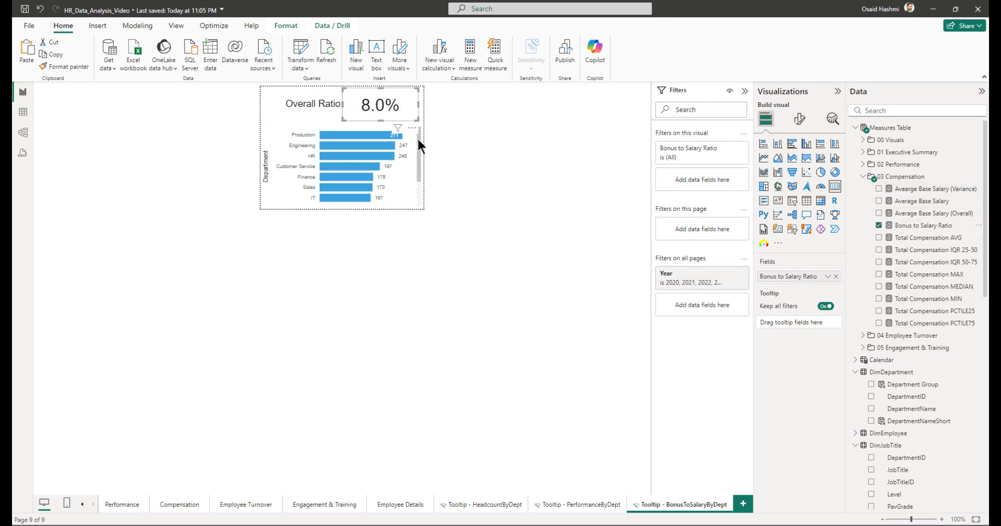
Step: Replace Headcount with Bonus to Salary Ratio on the X-axis of the tooltip page's department bar chart
{"action": "left_click", "coordinate": [398, 194]}
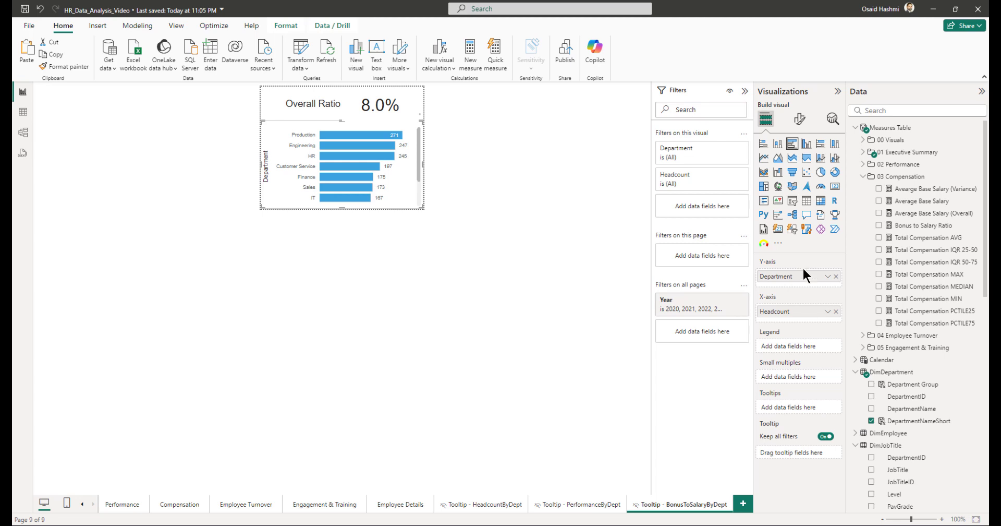
{"action": "left_click", "coordinate": [836, 312]}
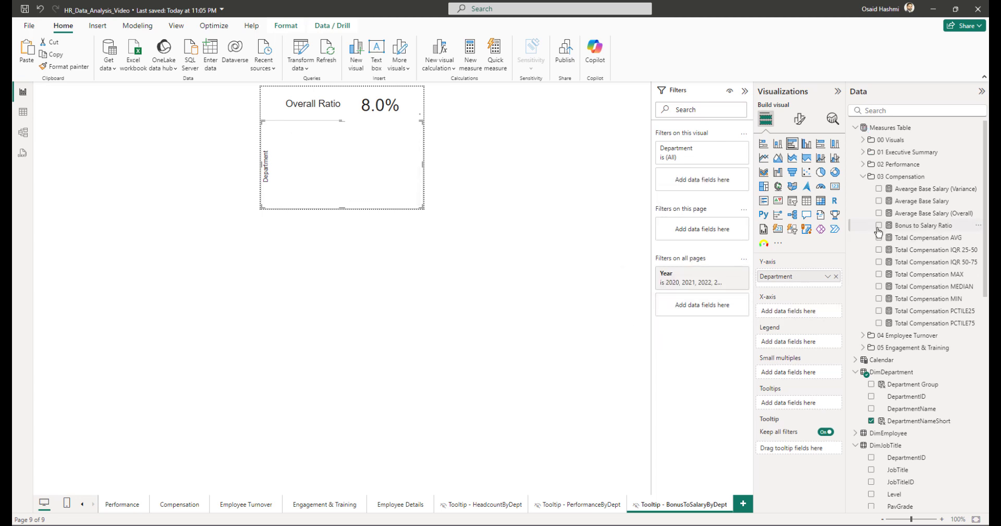
{"action": "left_click", "coordinate": [880, 225]}
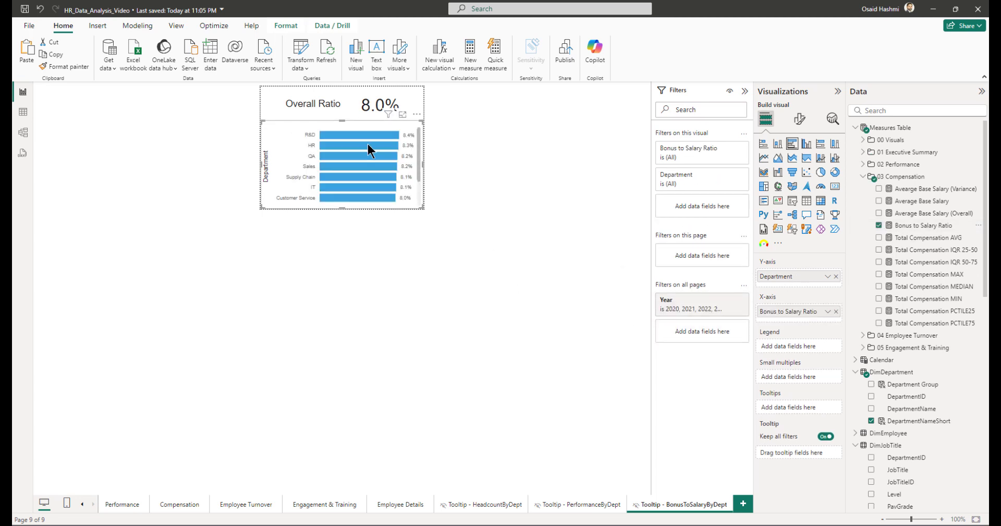
Step: On the Compensation page, set the Bonus to Salary Ratio chart's tooltip page to Tooltip - BonusToSalaryByDept and preview it on the bars
{"action": "left_click", "coordinate": [179, 506]}
{"action": "left_click", "coordinate": [362, 302]}
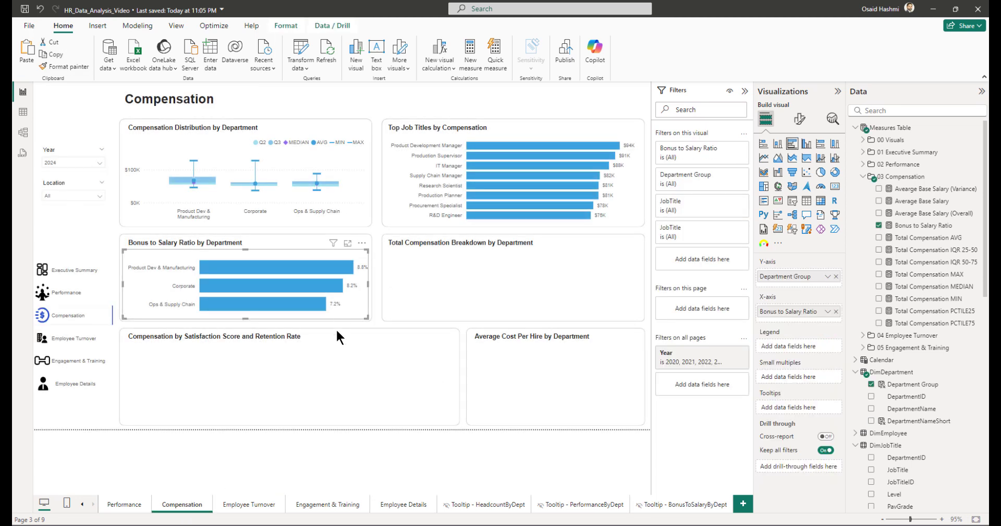
{"action": "left_click", "coordinate": [799, 118]}
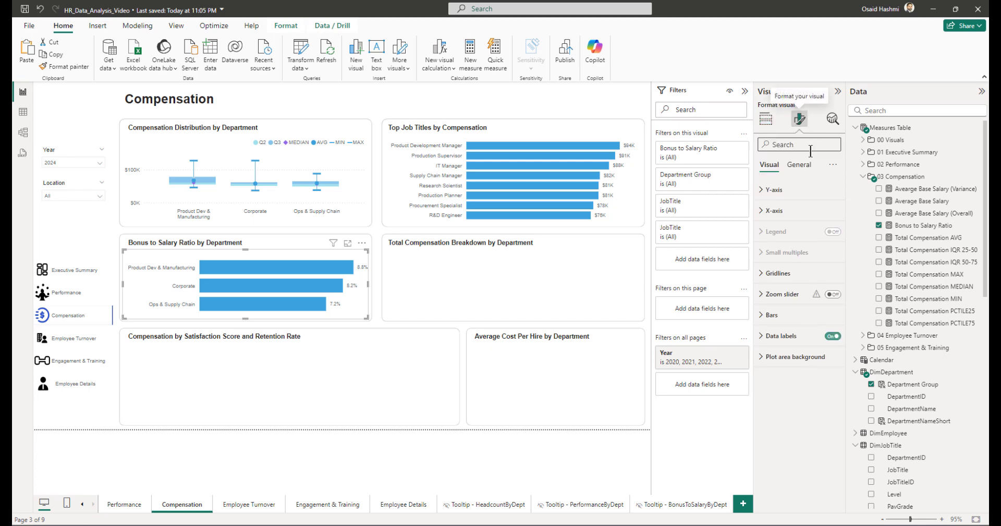
{"action": "left_click", "coordinate": [777, 295]}
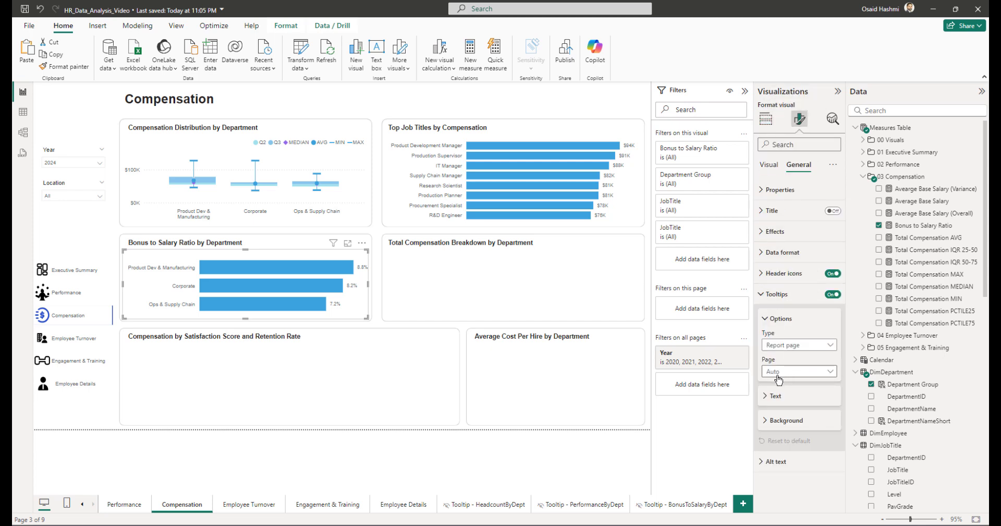
{"action": "left_click", "coordinate": [786, 371]}
{"action": "left_click", "coordinate": [788, 421]}
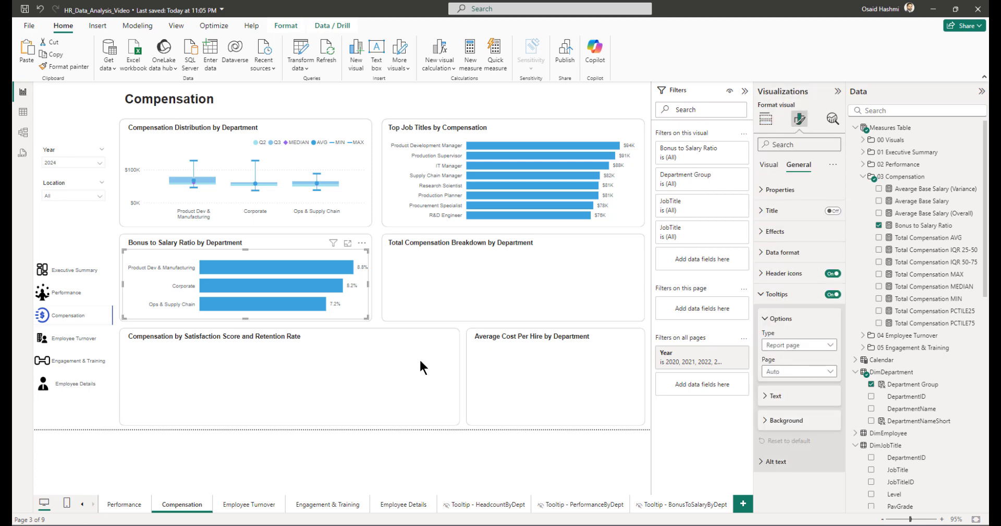
{"action": "mouse_move", "coordinate": [233, 264]}
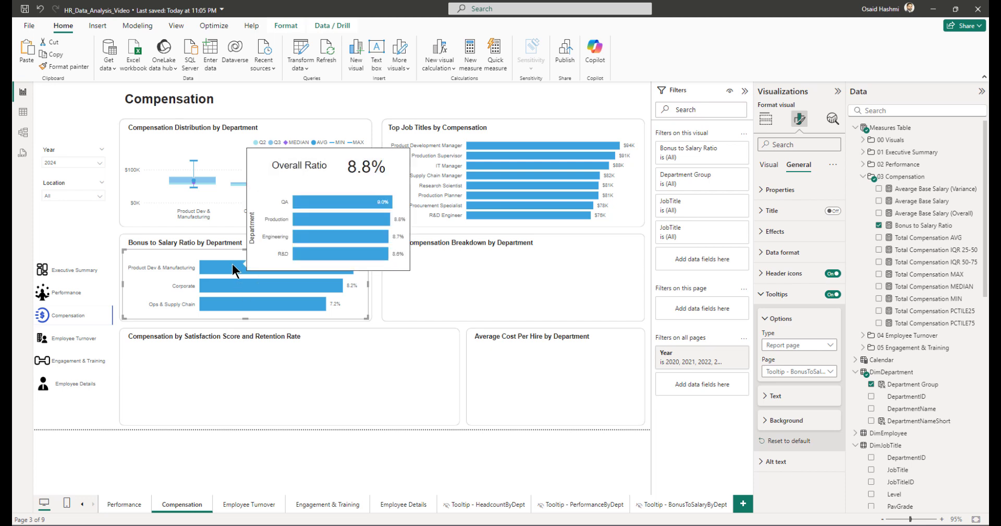
{"action": "mouse_move", "coordinate": [231, 290]}
{"action": "mouse_move", "coordinate": [232, 306]}
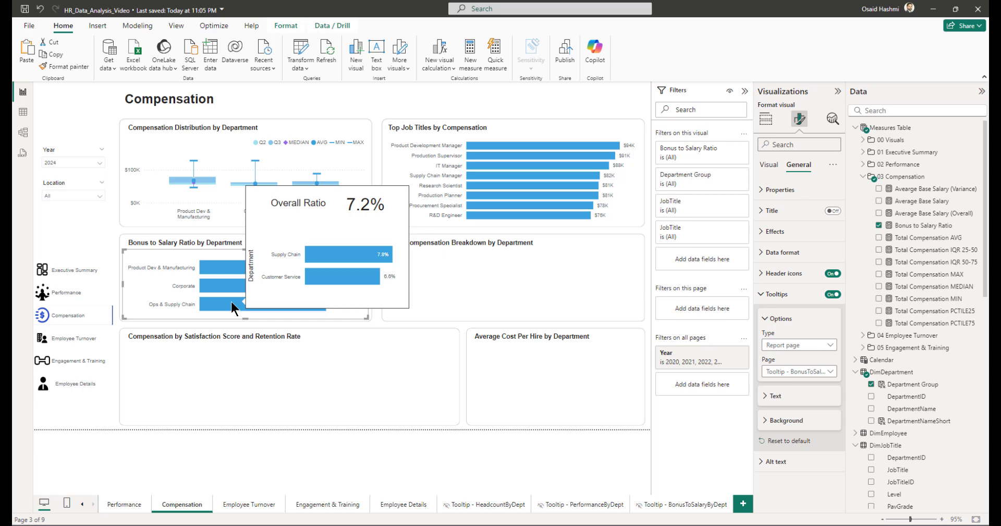
Step: Turn on a constant line for the department bar chart on the Tooltip - BonusToSalaryByDept page
{"action": "left_click", "coordinate": [678, 504]}
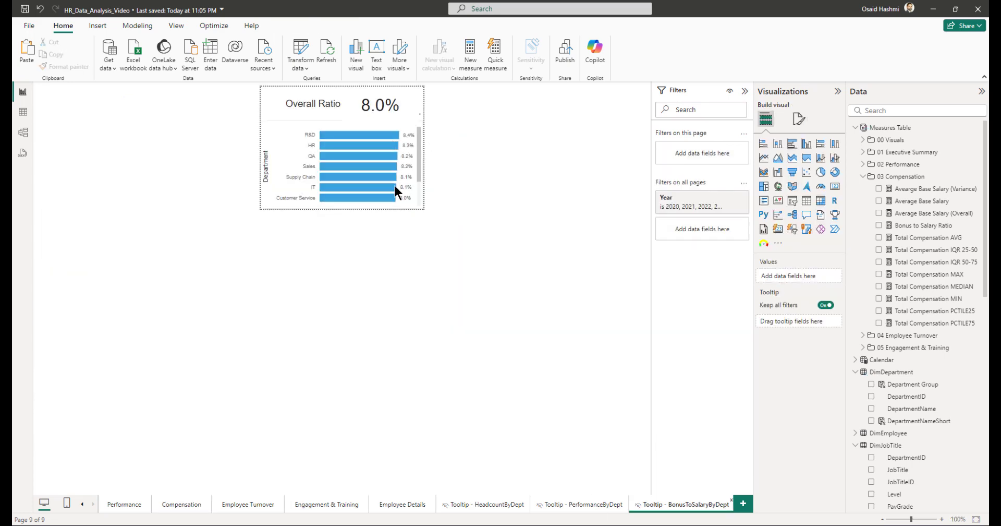
{"action": "left_click", "coordinate": [354, 124]}
{"action": "left_click", "coordinate": [832, 120]}
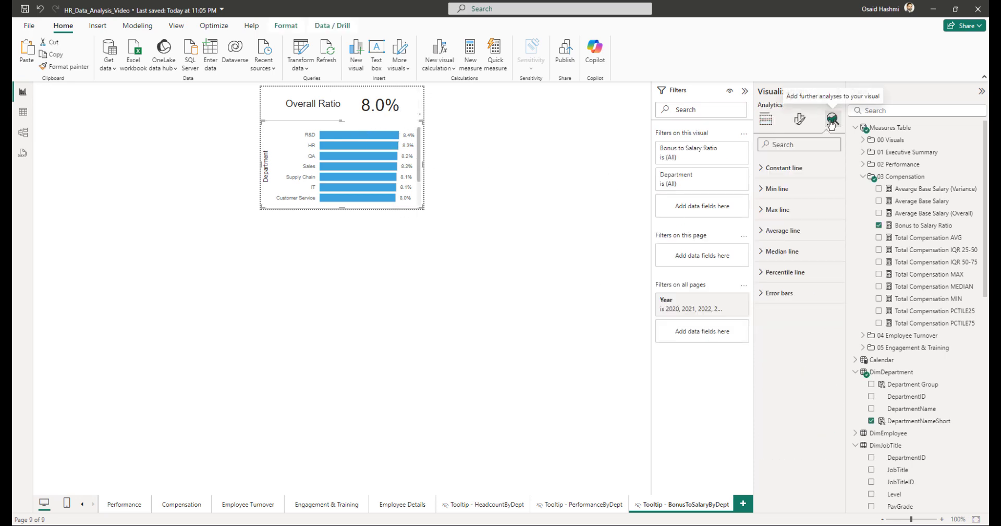
{"action": "left_click", "coordinate": [788, 168]}
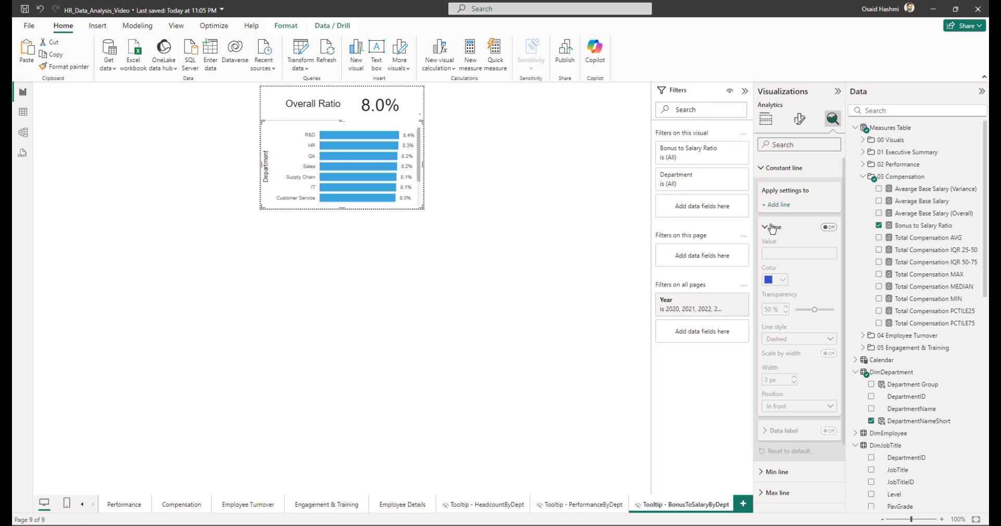
{"action": "left_click", "coordinate": [829, 227]}
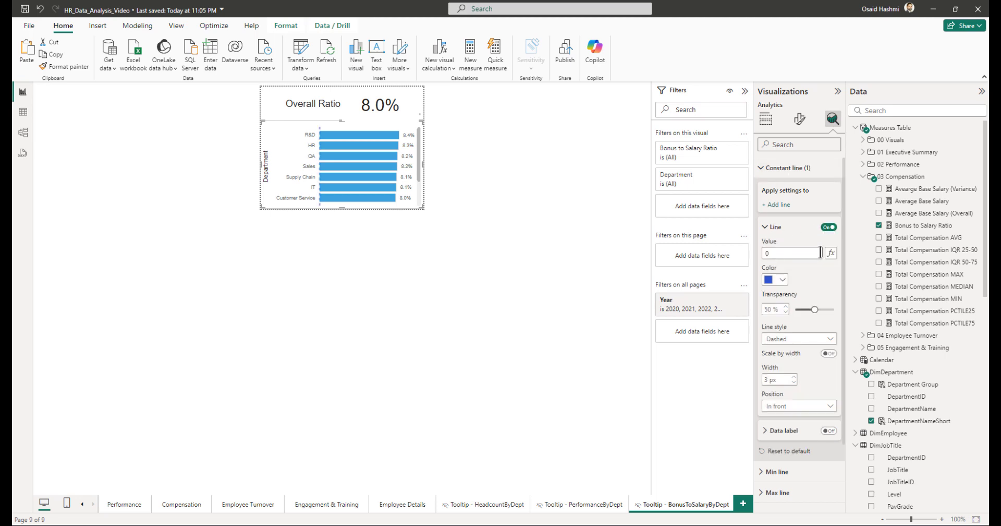
Step: Base the constant line's value on the Bonus to Salary Ratio field and set its transparency to 0%
{"action": "left_click", "coordinate": [831, 254]}
{"action": "left_click", "coordinate": [316, 157]}
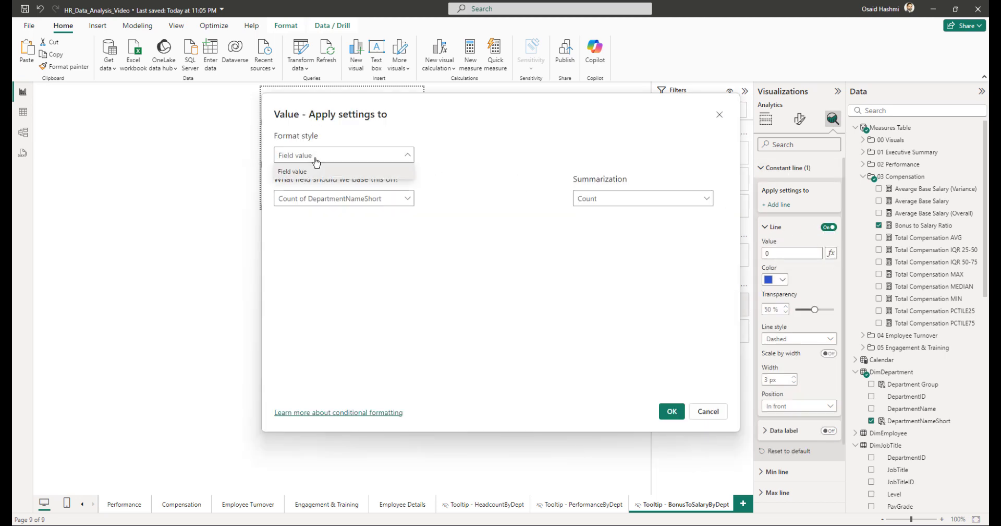
{"action": "left_click", "coordinate": [315, 157]}
{"action": "left_click", "coordinate": [313, 198]}
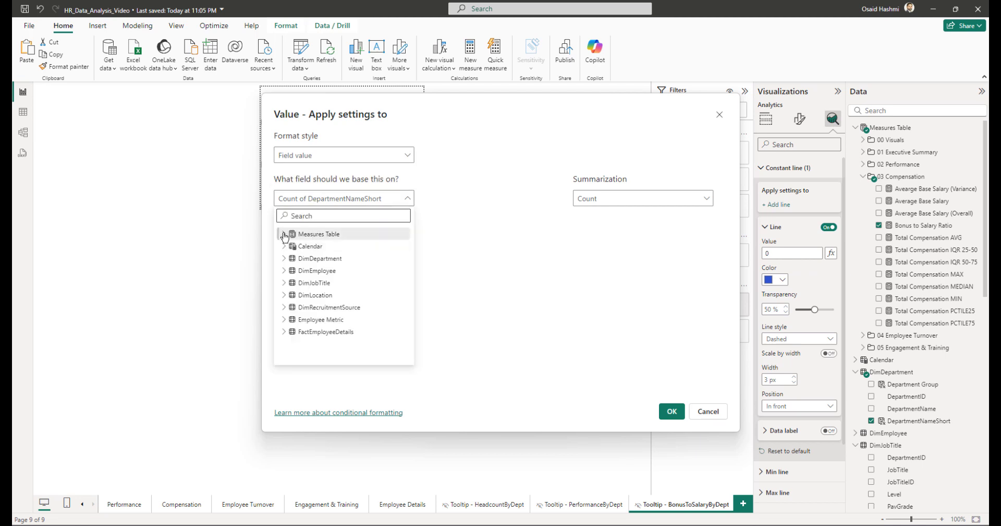
{"action": "left_click", "coordinate": [292, 283]}
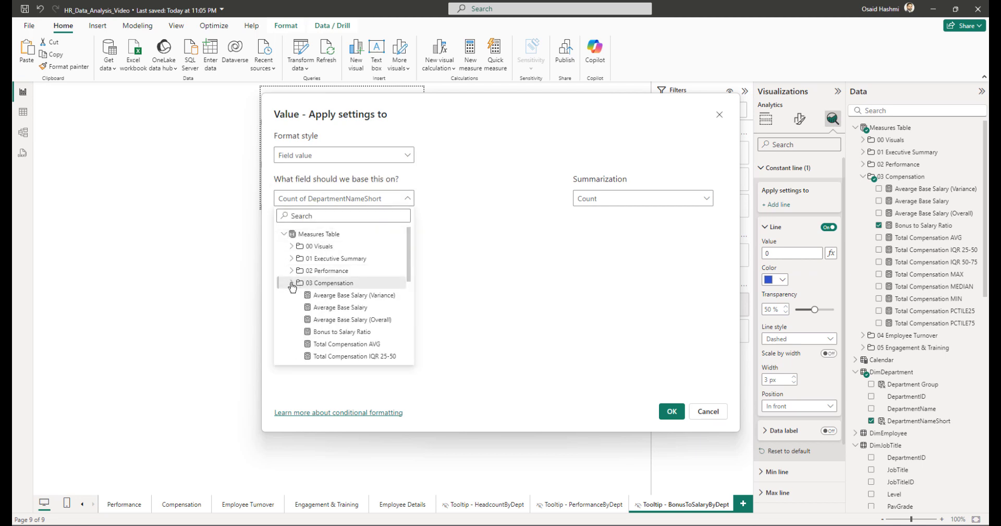
{"action": "left_click", "coordinate": [343, 332]}
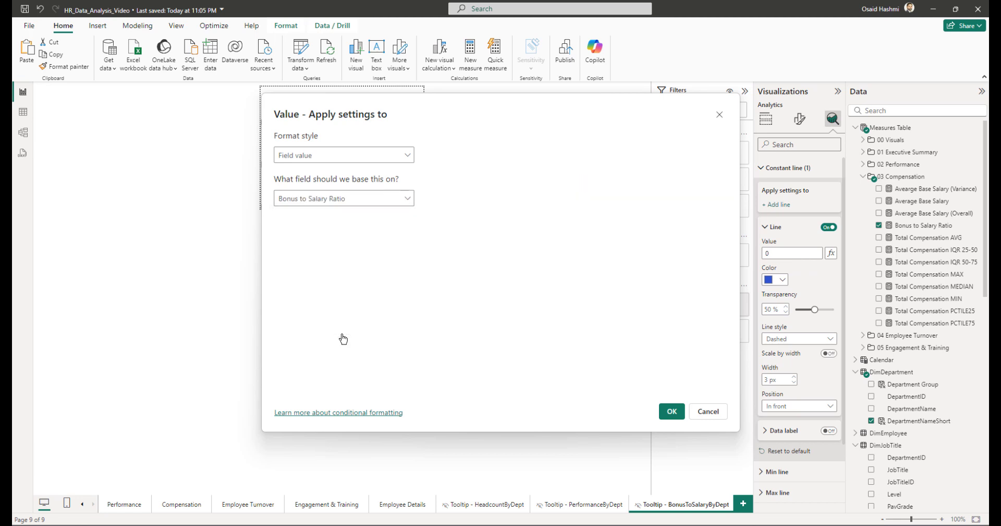
{"action": "left_click", "coordinate": [672, 411]}
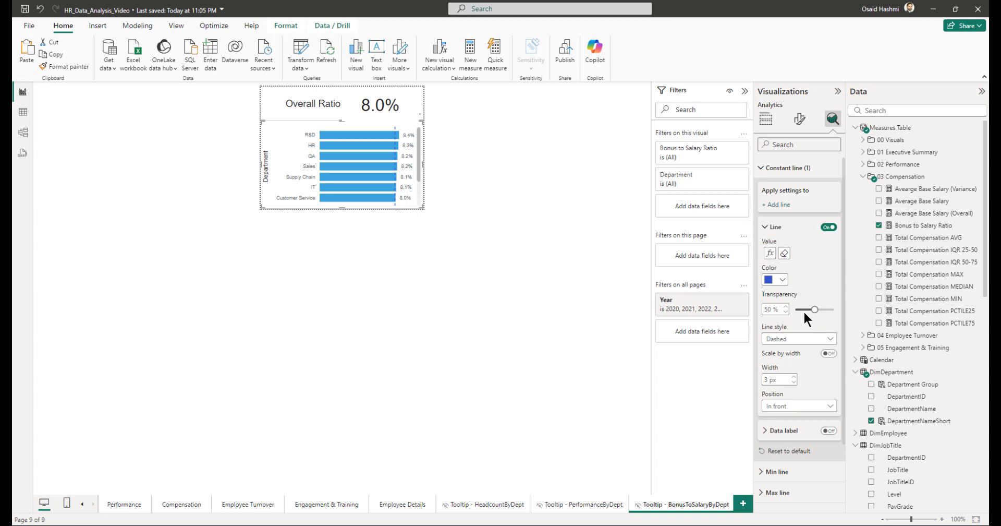
{"action": "left_click_drag", "start_coordinate": [813, 309], "coordinate": [788, 313]}
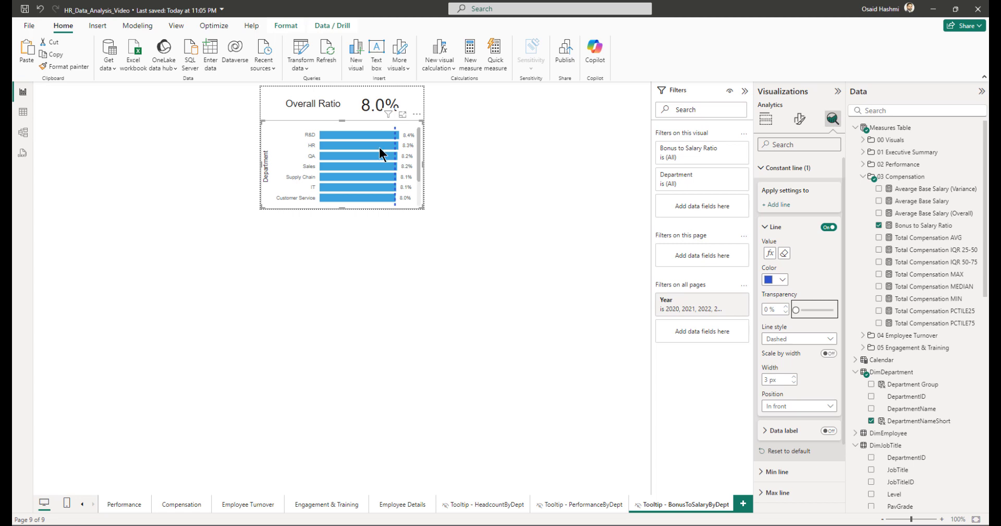
Step: Set the data label position of the tooltip page's department bar chart to Inside end
{"action": "left_click", "coordinate": [799, 119]}
{"action": "left_click", "coordinate": [782, 336]}
{"action": "scroll", "coordinate": [783, 338], "scroll_direction": "down", "scroll_amount": 3}
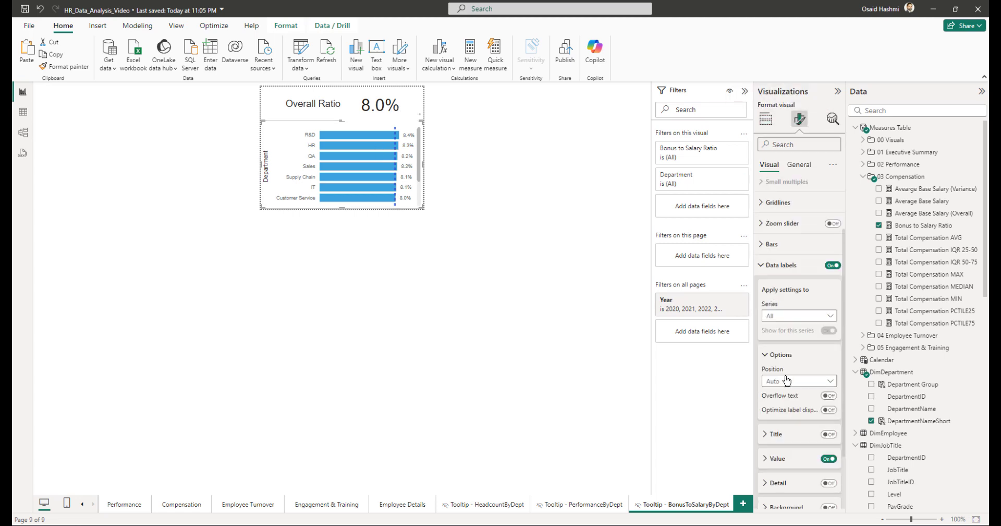
{"action": "left_click", "coordinate": [785, 306]}
{"action": "left_click", "coordinate": [788, 334]}
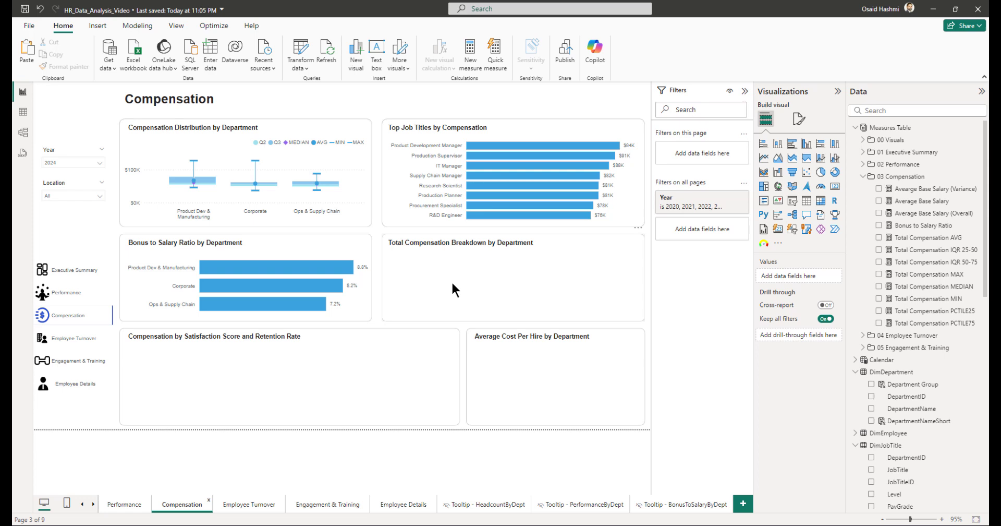
Step: Set the data label position of the Compensation page's Bonus to Salary Ratio by Department chart to Inside end
{"action": "left_click", "coordinate": [357, 301]}
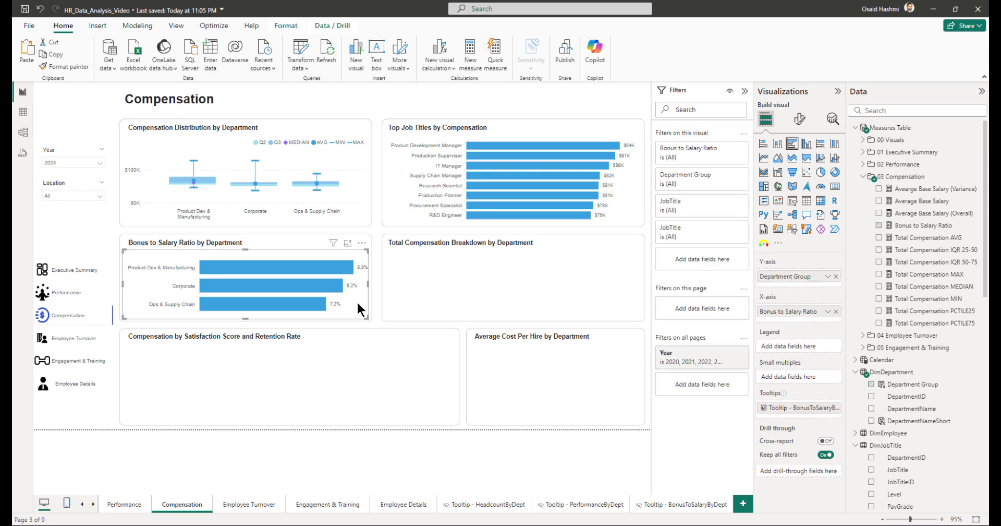
{"action": "left_click", "coordinate": [800, 119]}
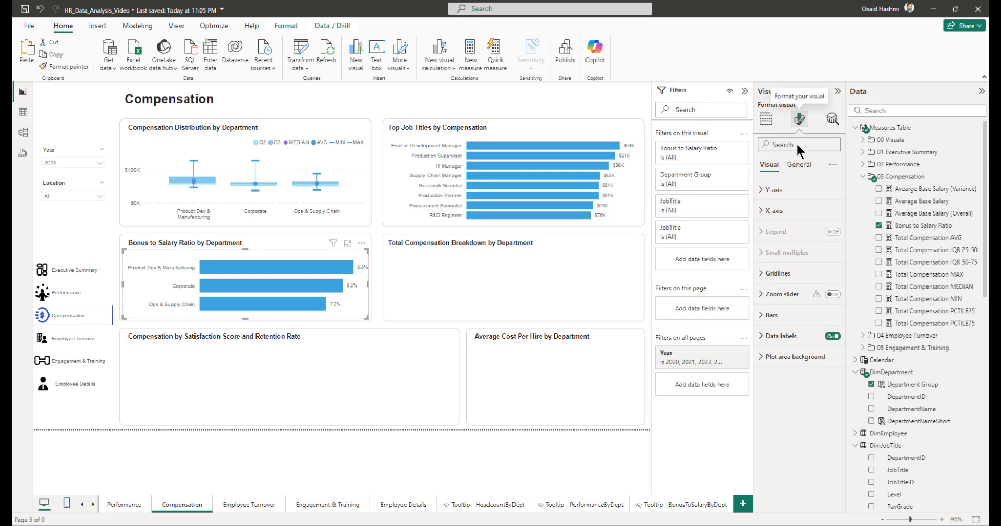
{"action": "left_click", "coordinate": [781, 335]}
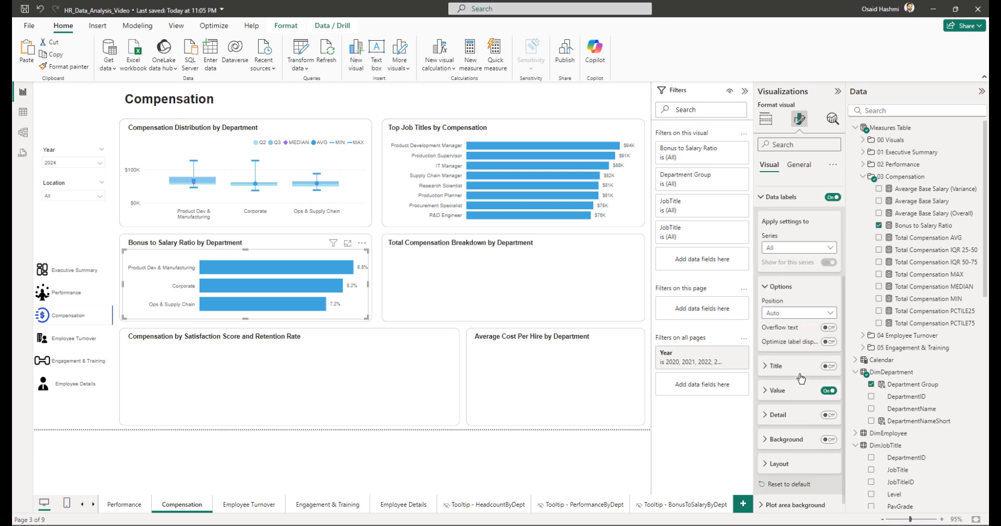
{"action": "left_click", "coordinate": [782, 308]}
{"action": "left_click", "coordinate": [781, 332]}
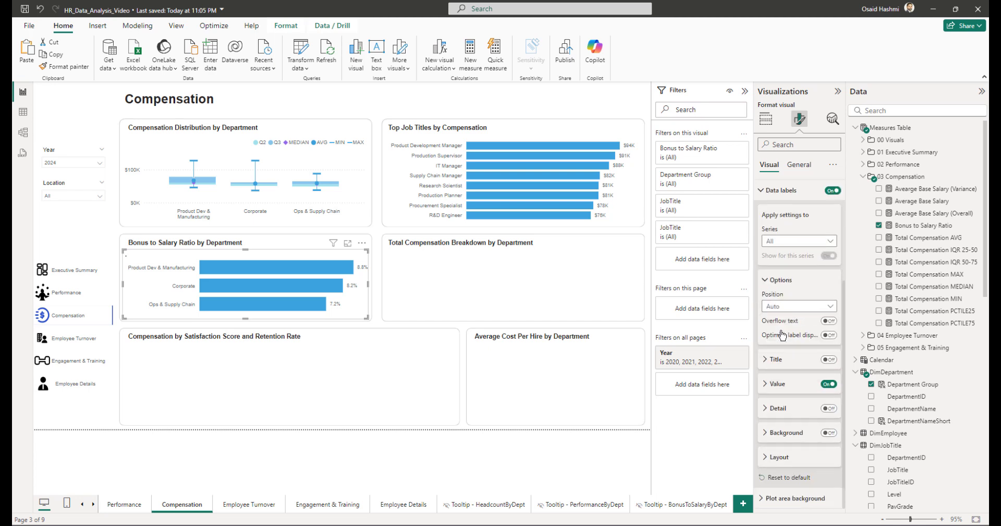
Step: Set the data label position of the Top Job Titles by Compensation chart to Inside end
{"action": "left_click", "coordinate": [629, 219]}
{"action": "left_click", "coordinate": [780, 320]}
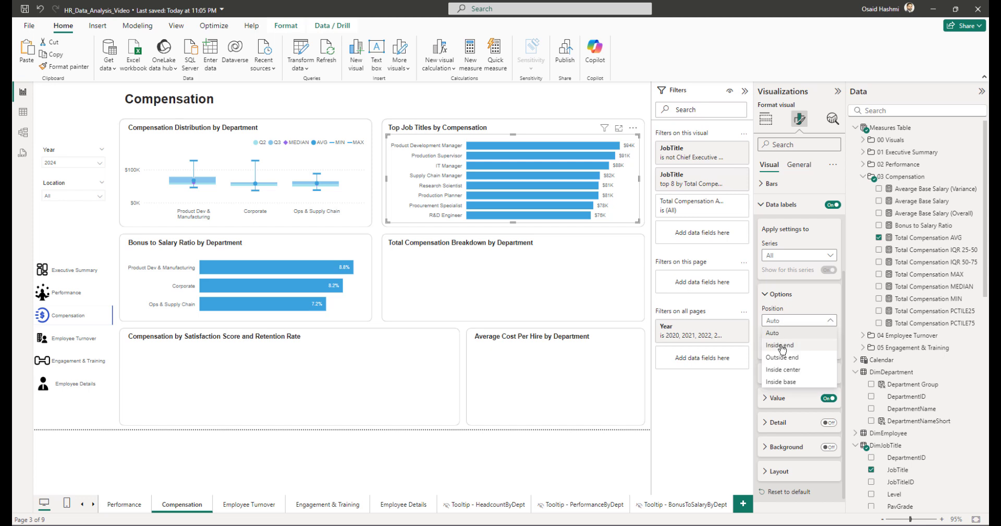
{"action": "left_click", "coordinate": [782, 341]}
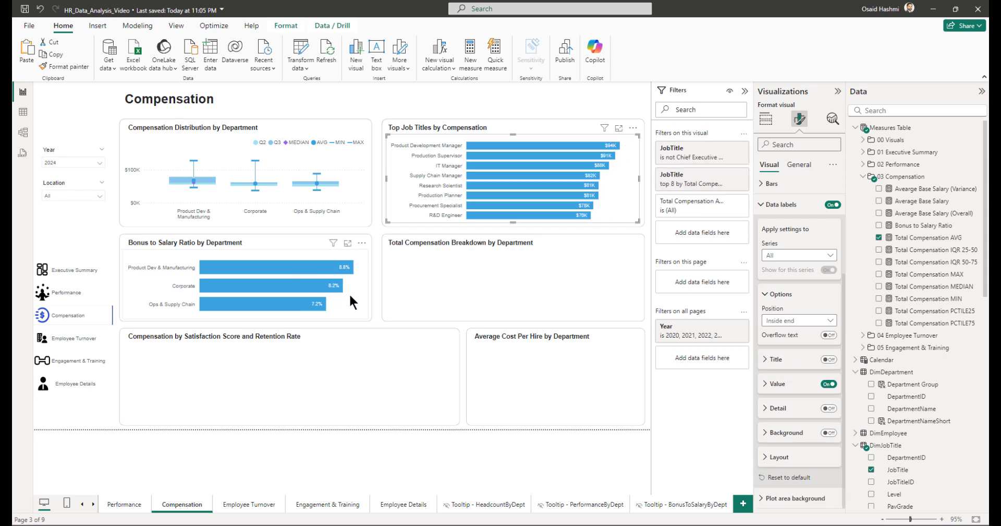
Step: Preview the Bonus to Salary Ratio chart's tooltip and remove both JobTitle filters from that chart
{"action": "mouse_move", "coordinate": [316, 305]}
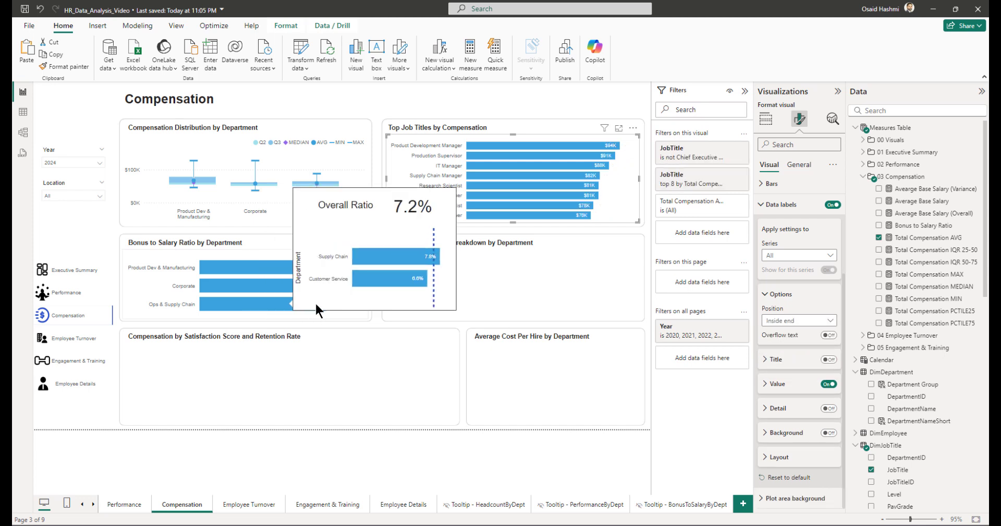
{"action": "left_click", "coordinate": [267, 302]}
{"action": "mouse_move", "coordinate": [267, 303]}
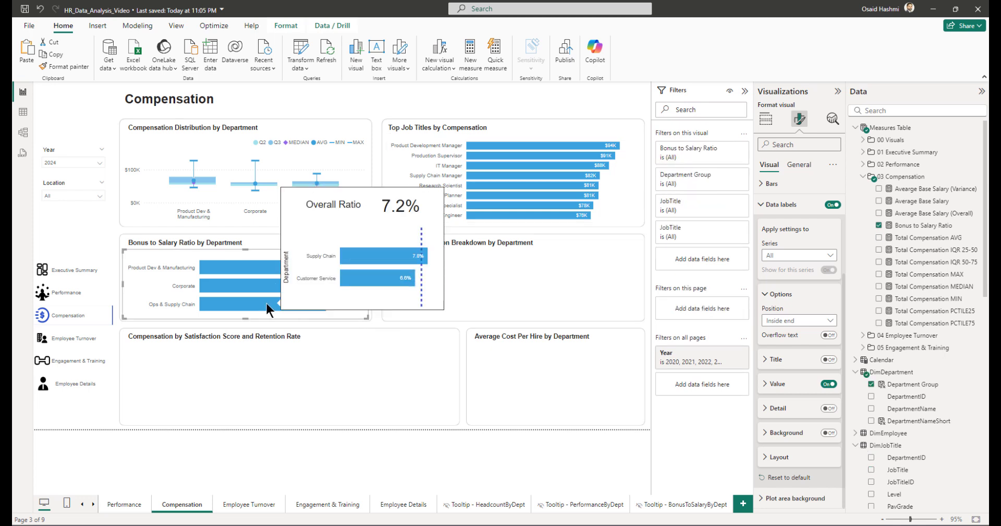
{"action": "left_click", "coordinate": [731, 201]}
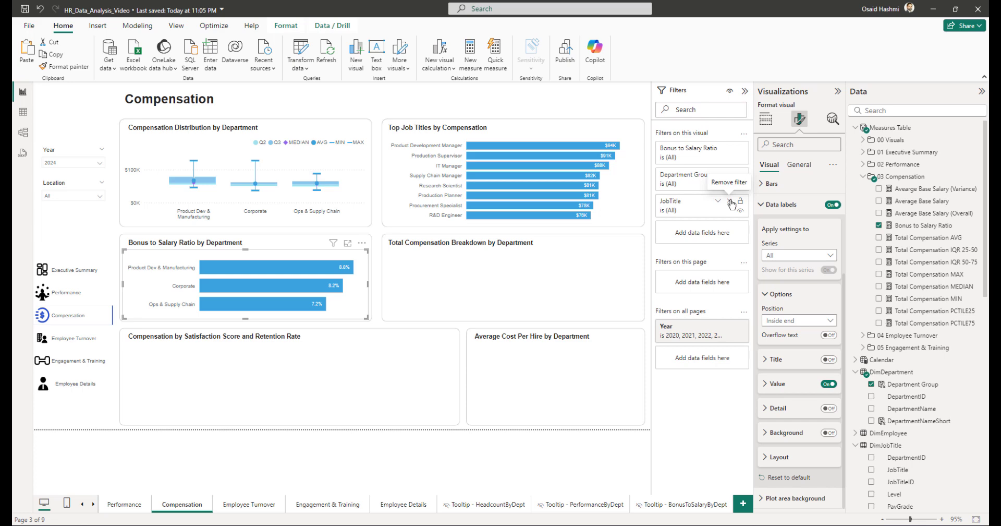
{"action": "left_click", "coordinate": [730, 201]}
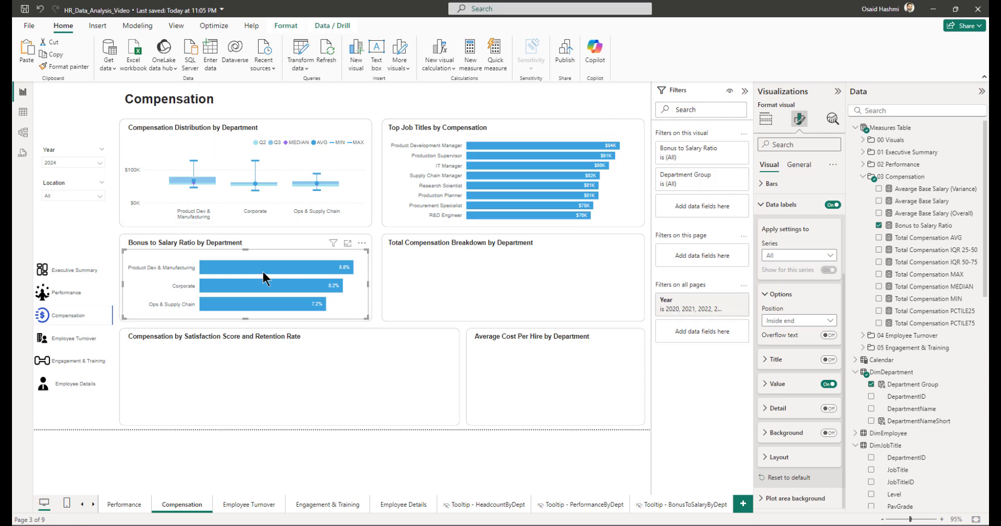
{"action": "left_click", "coordinate": [448, 308]}
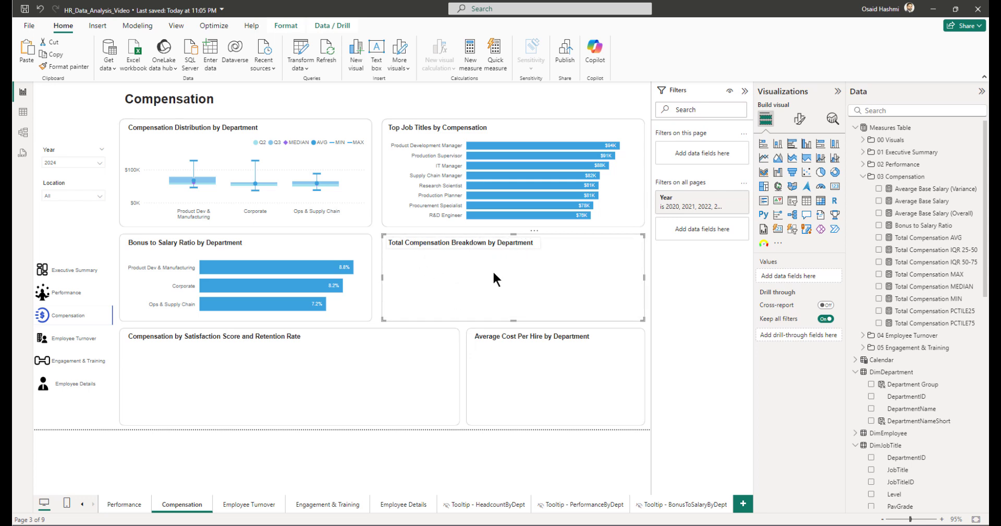
Step: Copy the Bonus to Salary Ratio bar chart and place the copy in the Total Compensation Breakdown by Department card
{"action": "left_click", "coordinate": [356, 303]}
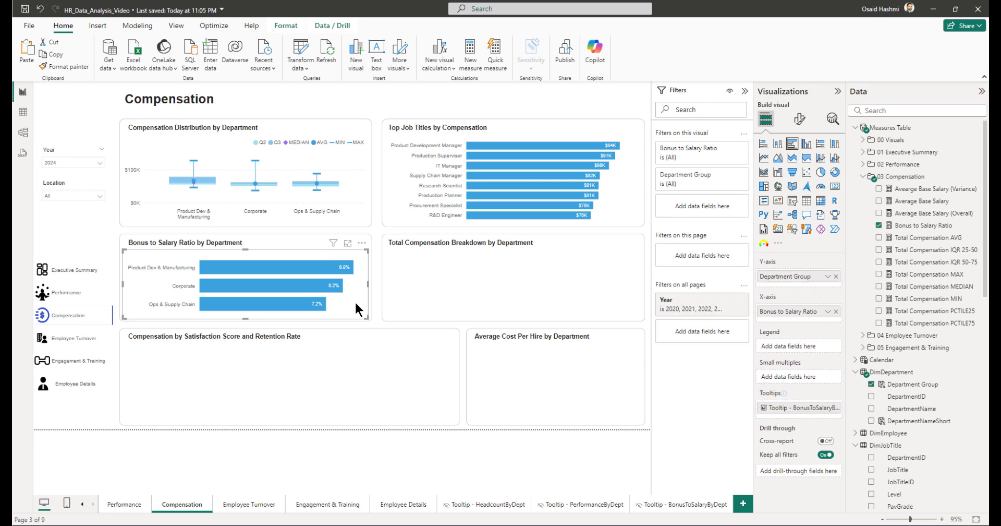
{"action": "key", "text": "ctrl+v"}
{"action": "left_click_drag", "start_coordinate": [354, 301], "coordinate": [641, 280]}
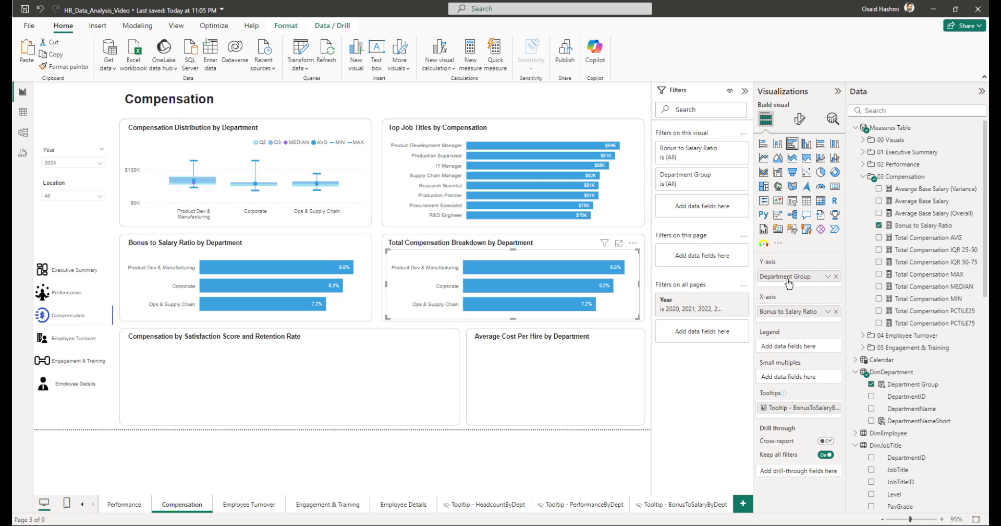
Step: Replace the copied chart's Bonus to Salary Ratio with BaseSalary and Bonus from FactEmployeeDetails, and convert it to a stacked bar chart
{"action": "left_click", "coordinate": [836, 312]}
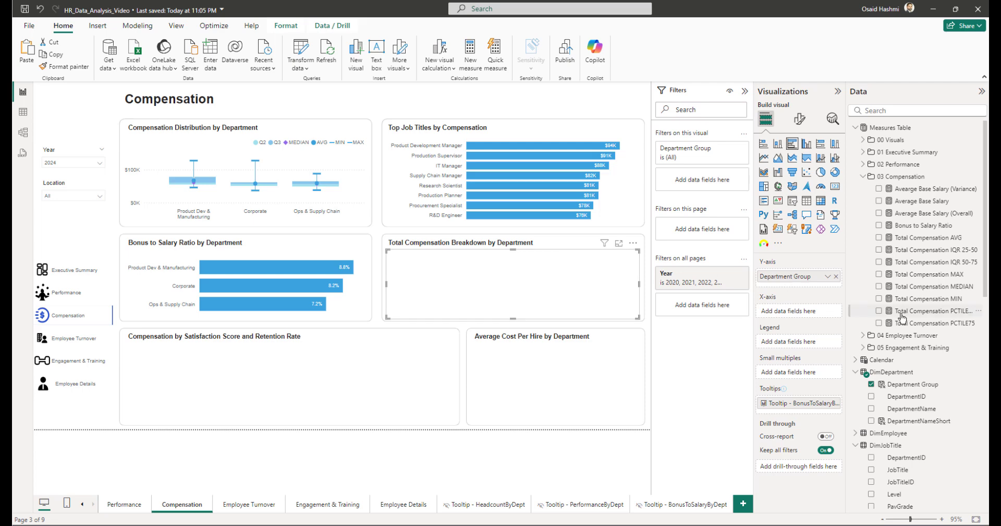
{"action": "scroll", "coordinate": [887, 323], "scroll_direction": "down", "scroll_amount": 3}
{"action": "scroll", "coordinate": [873, 350], "scroll_direction": "down", "scroll_amount": 3}
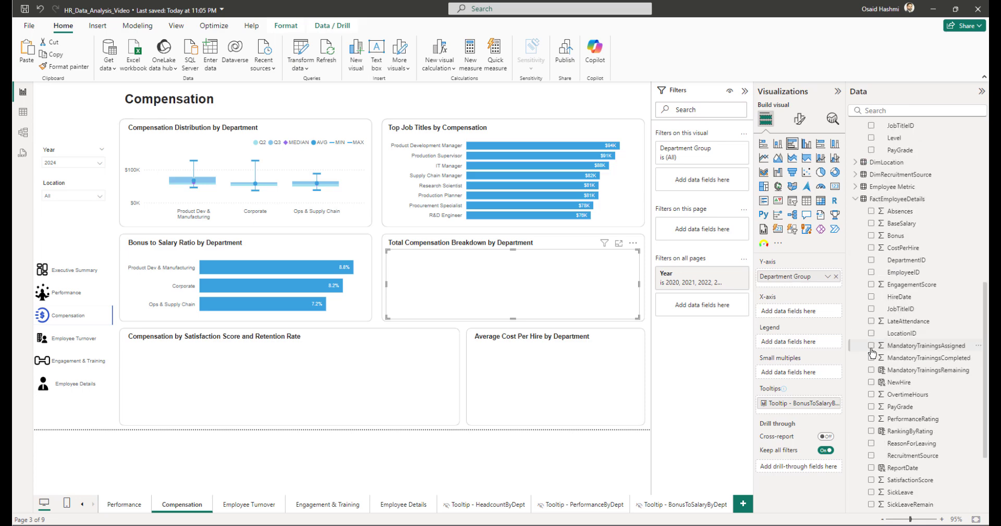
{"action": "scroll", "coordinate": [873, 356], "scroll_direction": "down", "scroll_amount": 2}
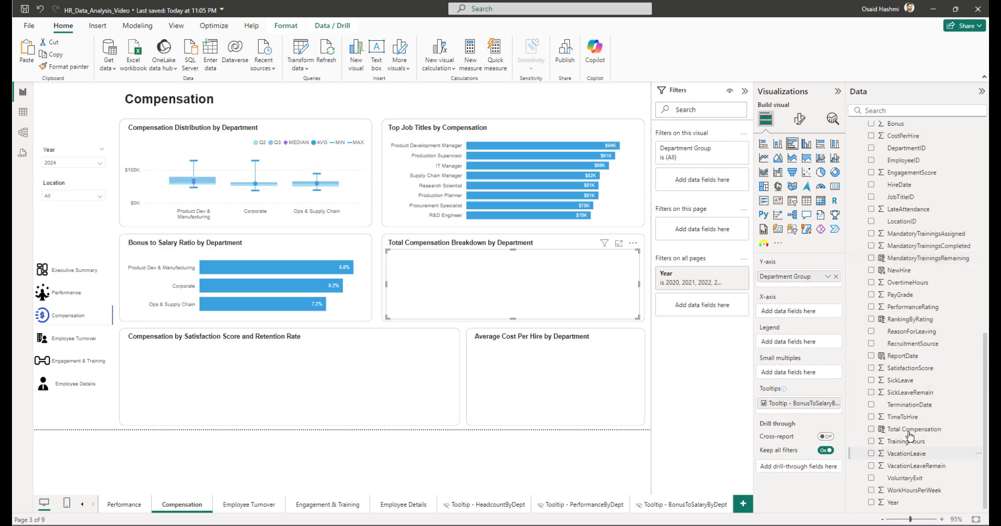
{"action": "scroll", "coordinate": [893, 271], "scroll_direction": "up", "scroll_amount": 1}
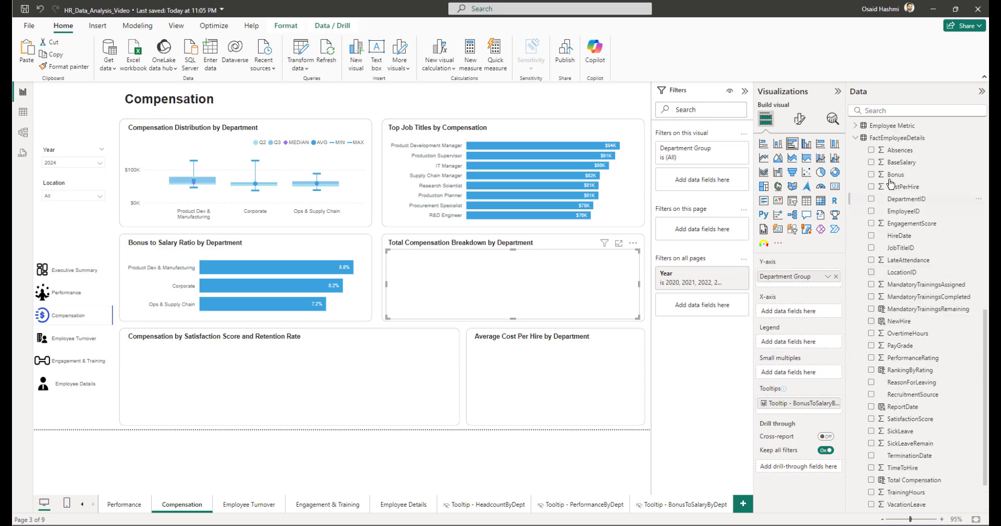
{"action": "left_click", "coordinate": [871, 162]}
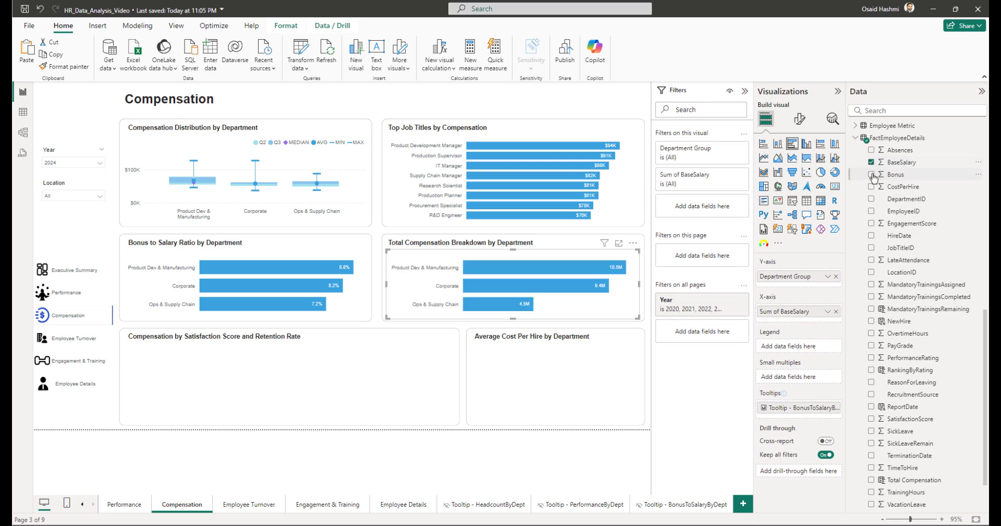
{"action": "left_click", "coordinate": [872, 175]}
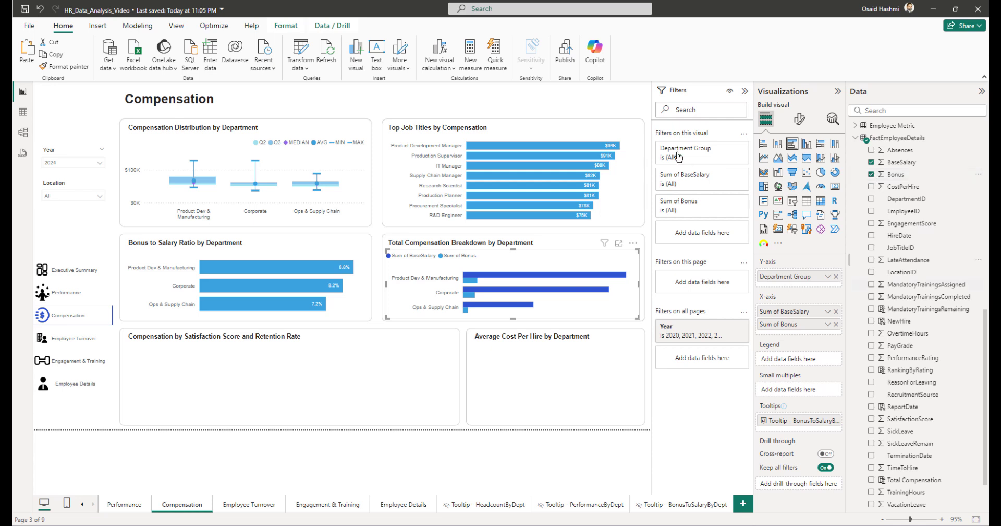
{"action": "left_click", "coordinate": [764, 144]}
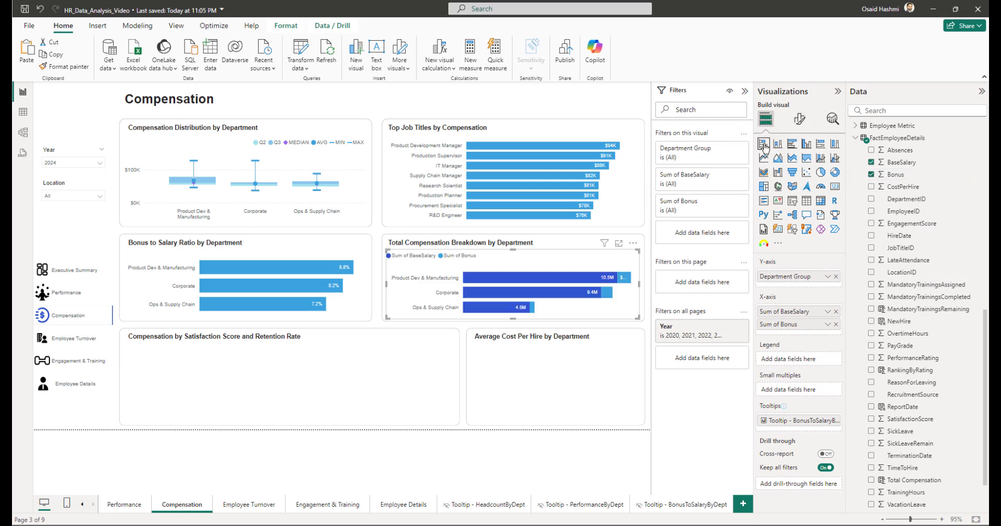
{"action": "mouse_move", "coordinate": [583, 283]}
Step: Rename the breakdown chart's two X-axis values as BaseSalary and Bonus
{"action": "double_click", "coordinate": [784, 311]}
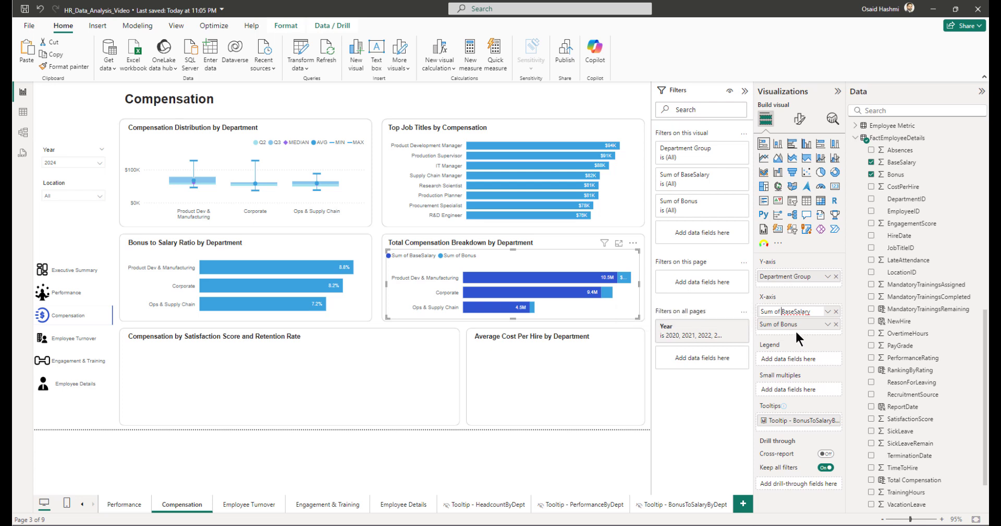
{"action": "key", "text": "BackSpace"}
{"action": "key", "text": "BackSpace"}
{"action": "key", "text": "Return"}
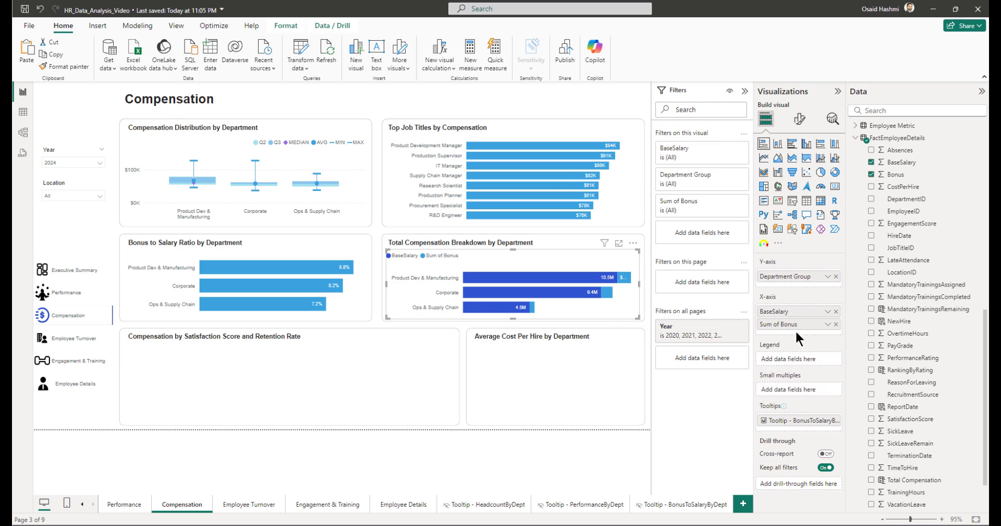
{"action": "double_click", "coordinate": [780, 326]}
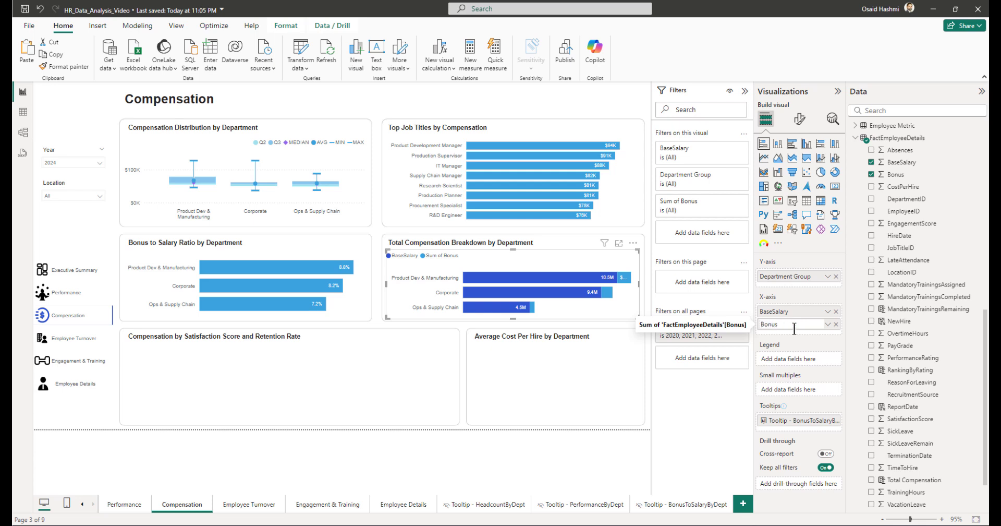
{"action": "key", "text": "Return"}
Step: Set the BaseSalary series bars of the breakdown chart to the medium blue theme color
{"action": "left_click", "coordinate": [800, 119]}
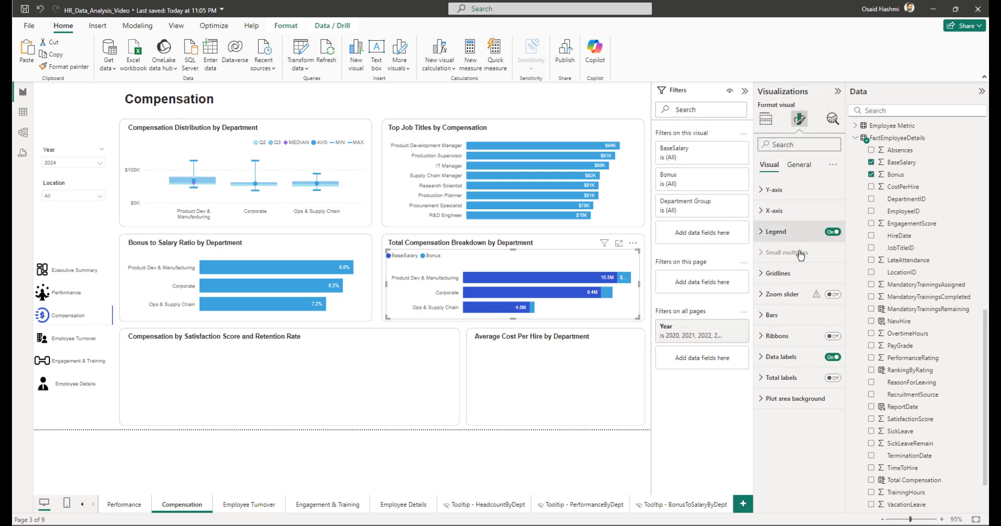
{"action": "left_click", "coordinate": [772, 314]}
{"action": "scroll", "coordinate": [783, 294], "scroll_direction": "down", "scroll_amount": 2}
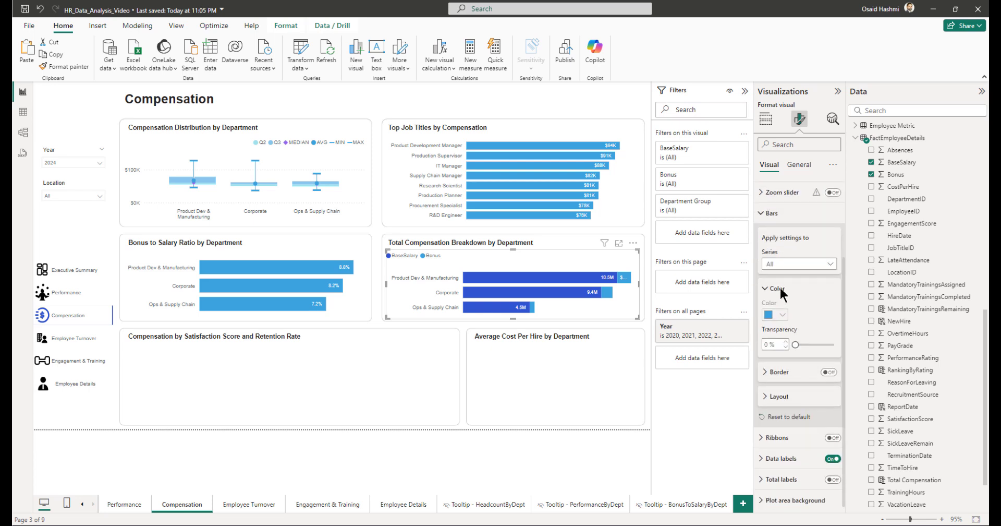
{"action": "left_click", "coordinate": [778, 264]}
{"action": "left_click", "coordinate": [778, 294]}
{"action": "left_click", "coordinate": [775, 315]}
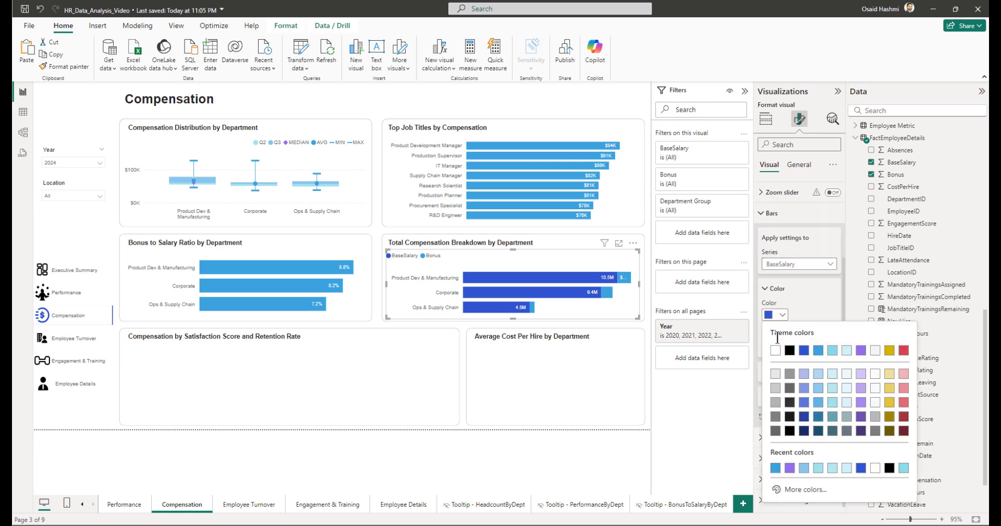
{"action": "left_click", "coordinate": [818, 350]}
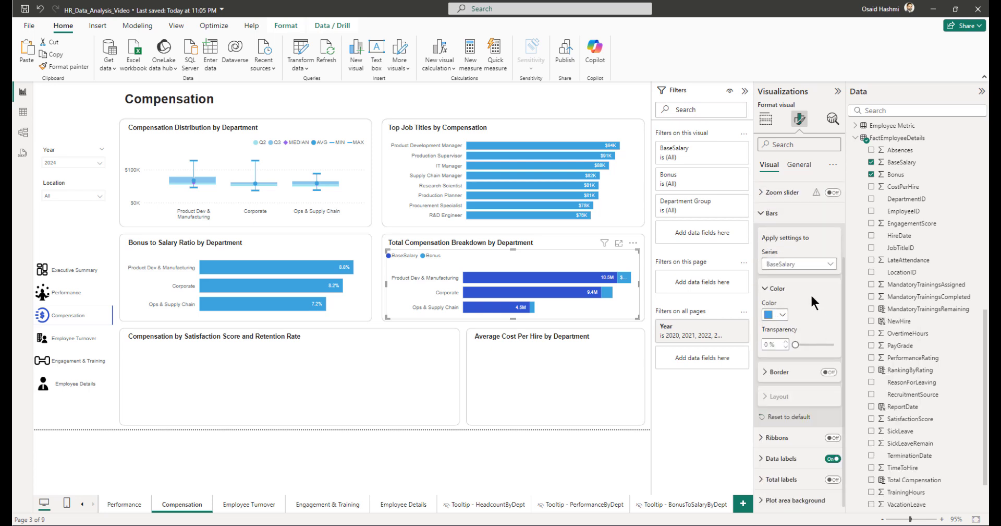
Step: Set the Bonus series bars of the breakdown chart to the light cyan theme color
{"action": "left_click", "coordinate": [805, 265]}
{"action": "left_click", "coordinate": [782, 308]}
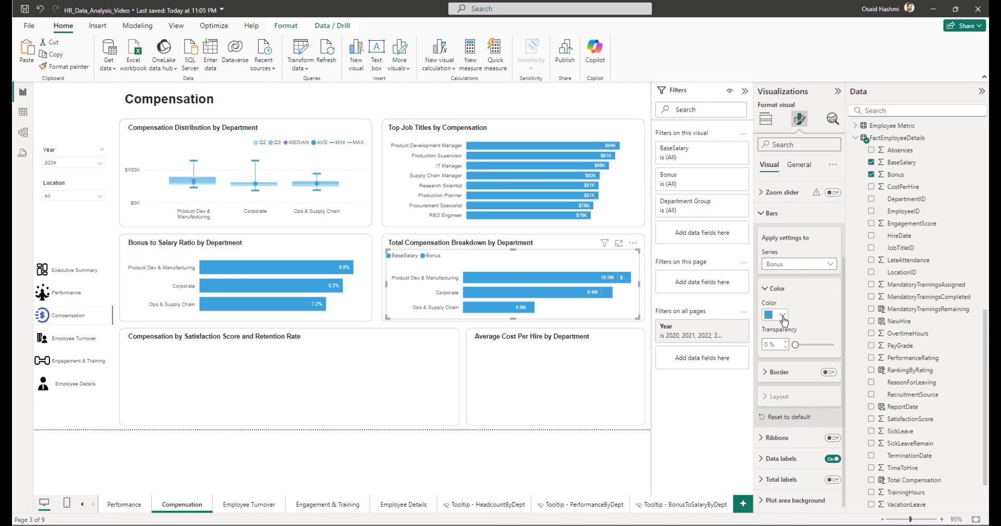
{"action": "left_click", "coordinate": [783, 315]}
{"action": "left_click", "coordinate": [835, 359]}
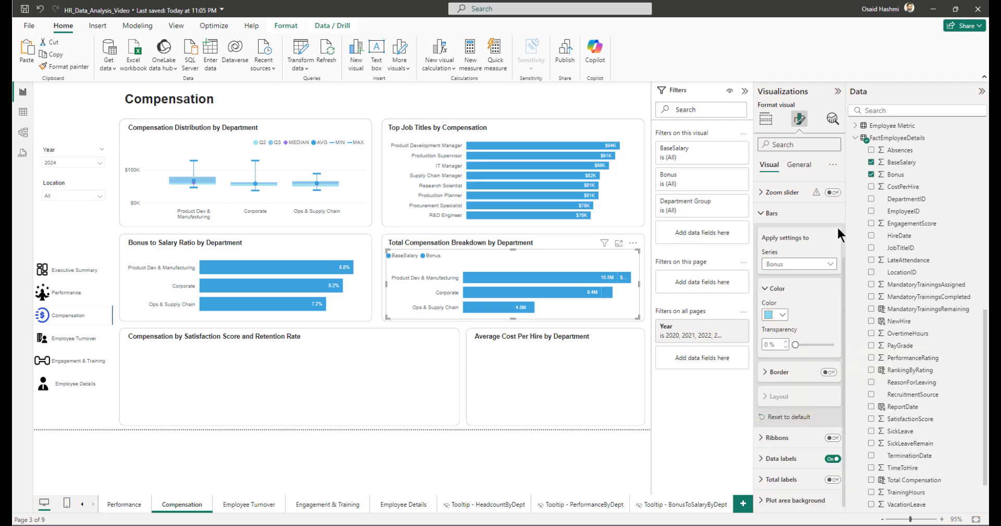
Step: Rename the breakdown chart's BaseSalary value as Base Salary
{"action": "left_click", "coordinate": [767, 119]}
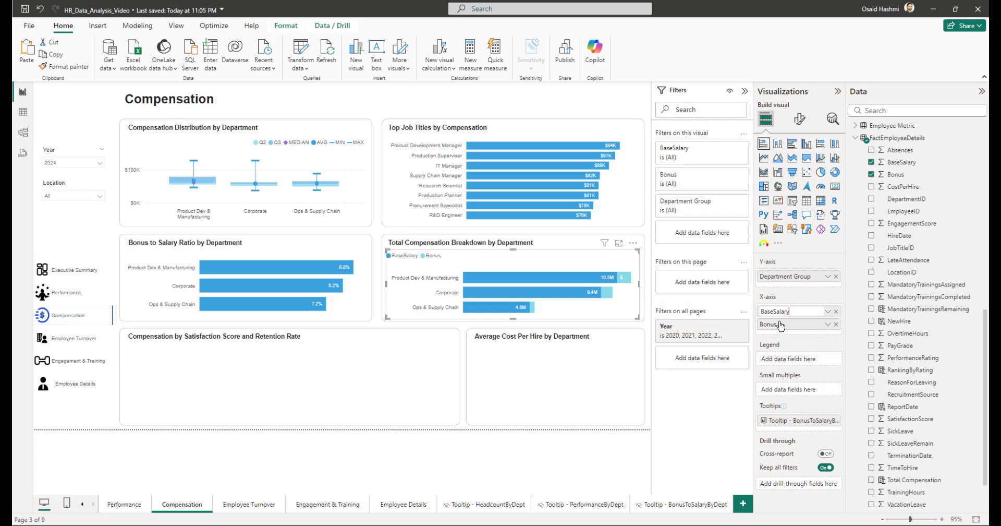
{"action": "left_click", "coordinate": [774, 311]}
{"action": "key", "text": "Return"}
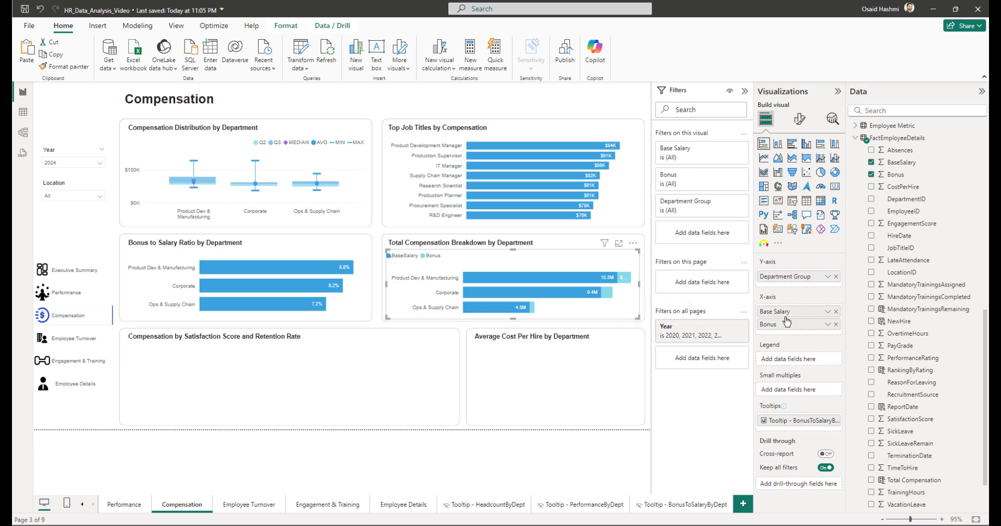
Step: Set the legend position of the Total Compensation Breakdown chart to Top right
{"action": "left_click", "coordinate": [799, 119]}
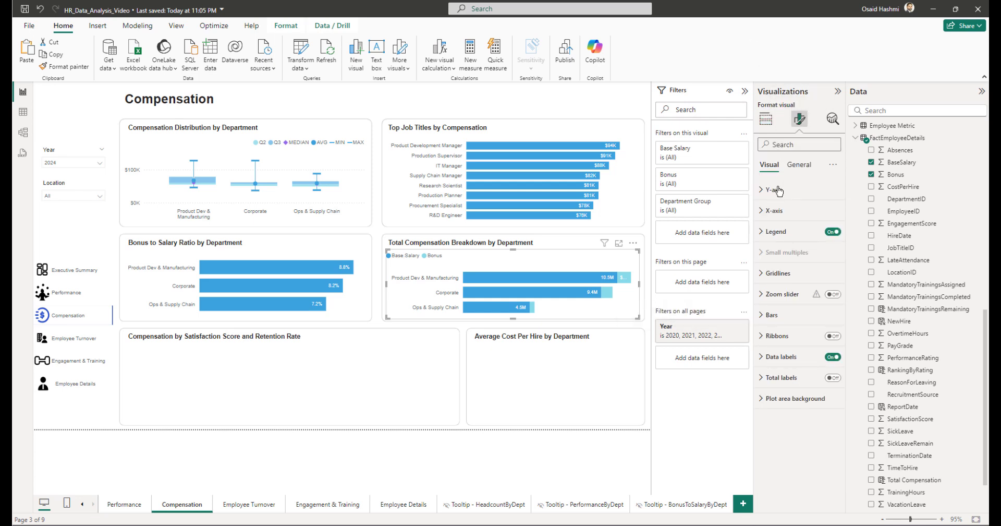
{"action": "left_click", "coordinate": [780, 233]}
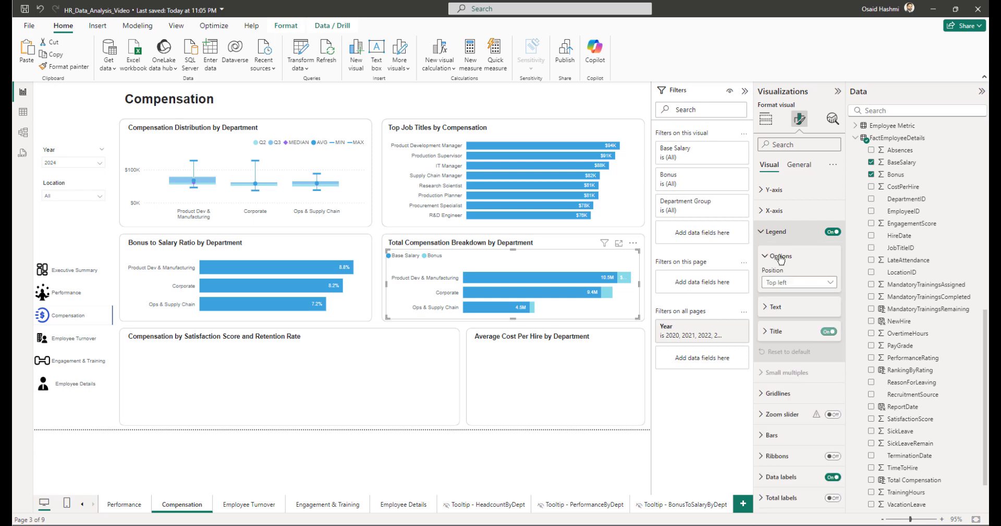
{"action": "left_click", "coordinate": [783, 283]}
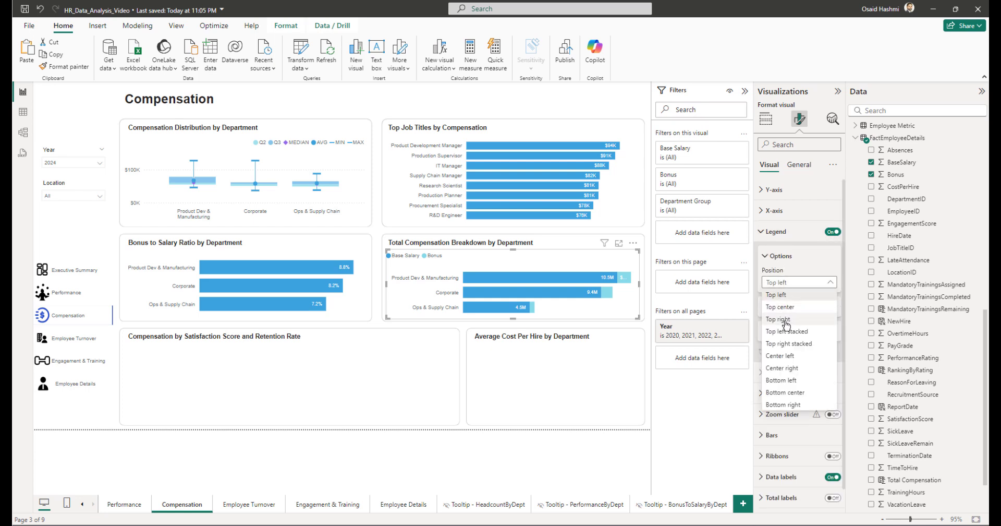
{"action": "left_click", "coordinate": [779, 319]}
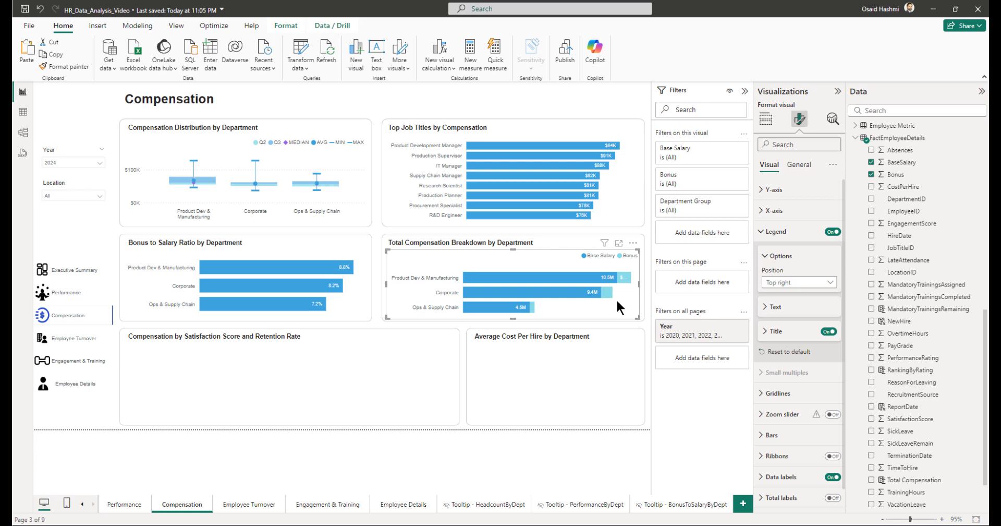
Step: Format the BaseSalary column of FactEmployeeDetails as Currency with 0 decimal places
{"action": "left_click", "coordinate": [902, 162]}
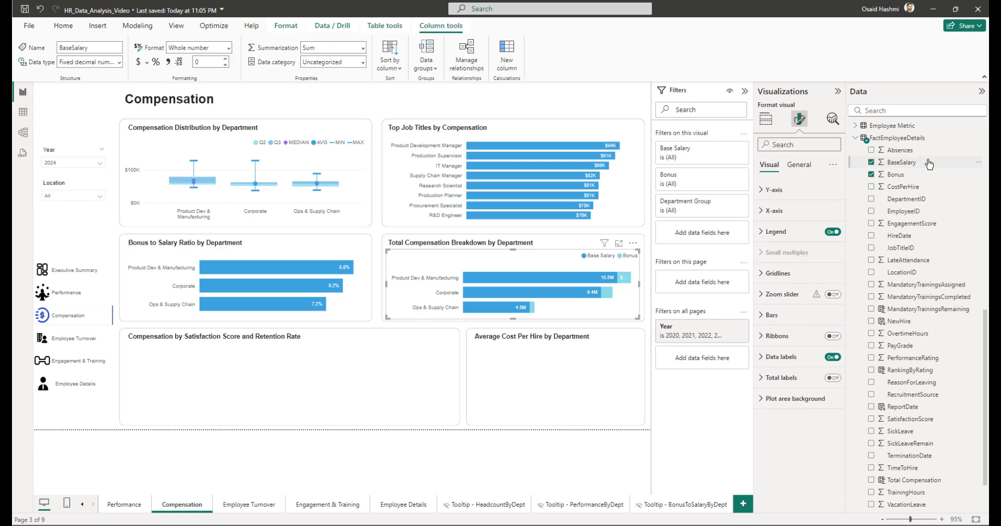
{"action": "left_click", "coordinate": [228, 48]}
{"action": "key", "text": "Escape"}
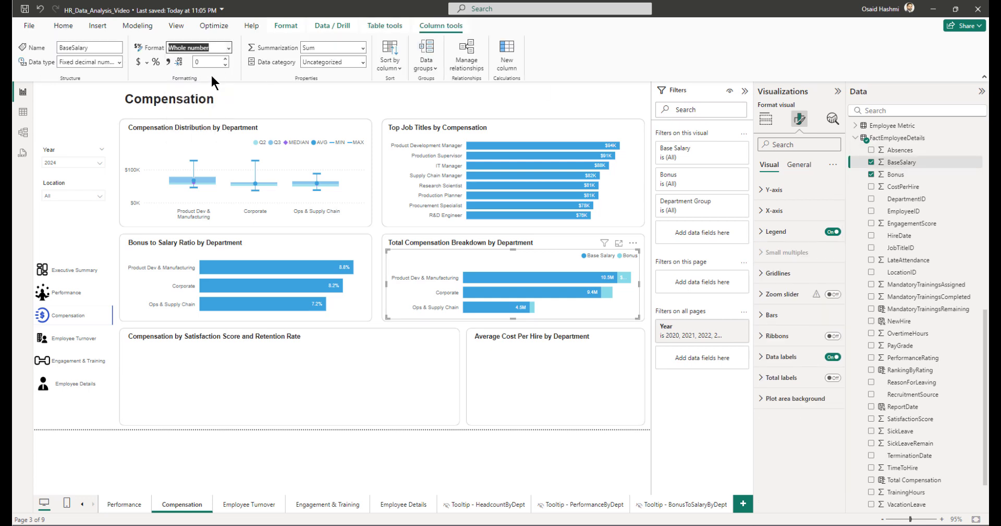
{"action": "key", "text": "c"}
{"action": "double_click", "coordinate": [200, 62]}
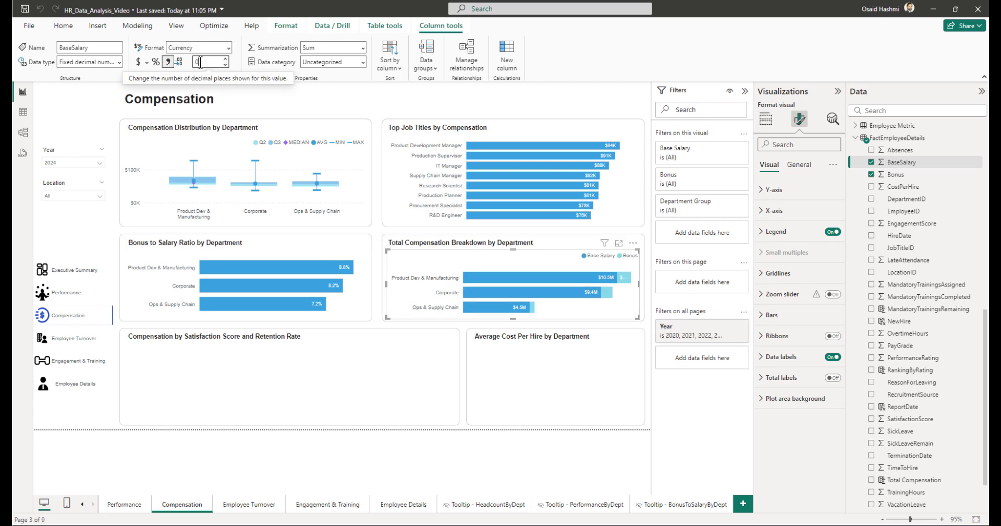
{"action": "type", "text": "0"}
{"action": "key", "text": "Return"}
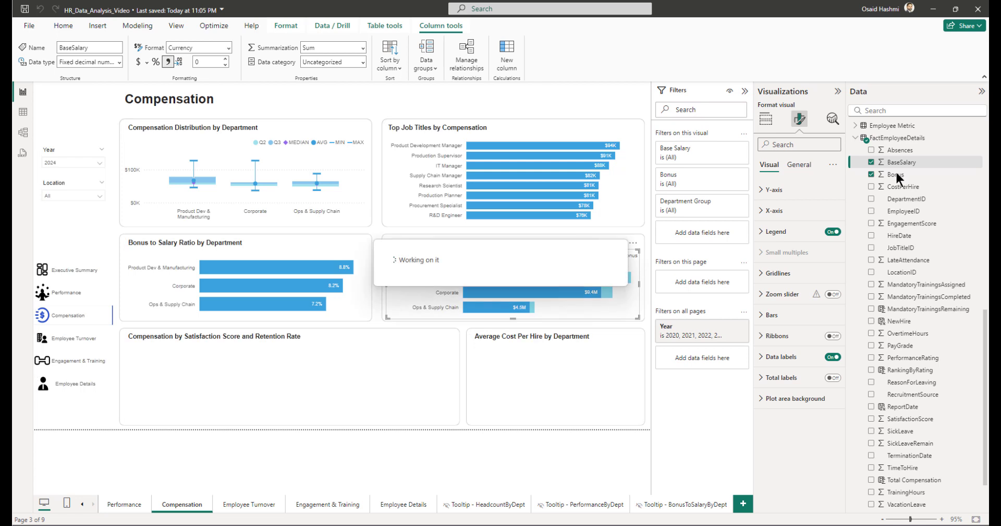
Step: Format the Bonus column of FactEmployeeDetails as Currency with 0 decimal places
{"action": "left_click", "coordinate": [897, 177]}
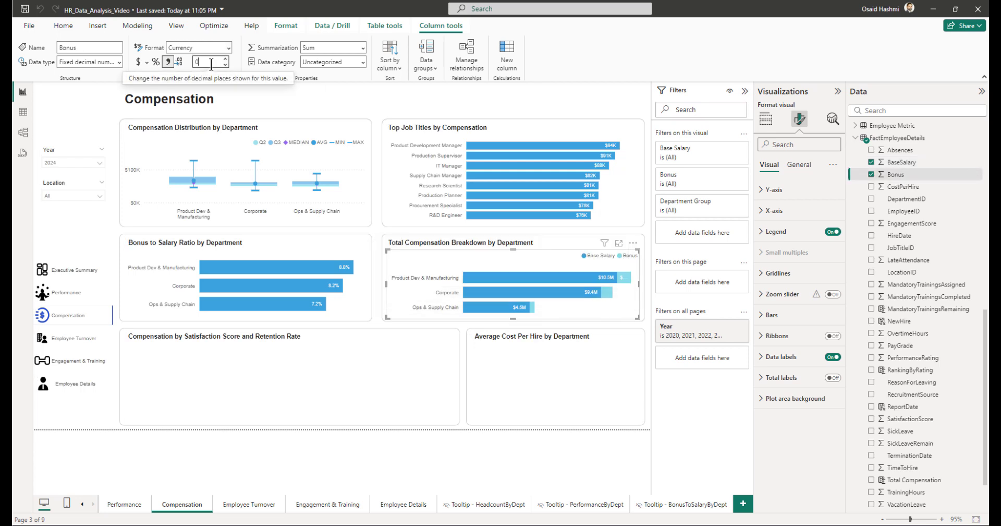
{"action": "left_click", "coordinate": [212, 63]}
{"action": "type", "text": "0"}
{"action": "key", "text": "Return"}
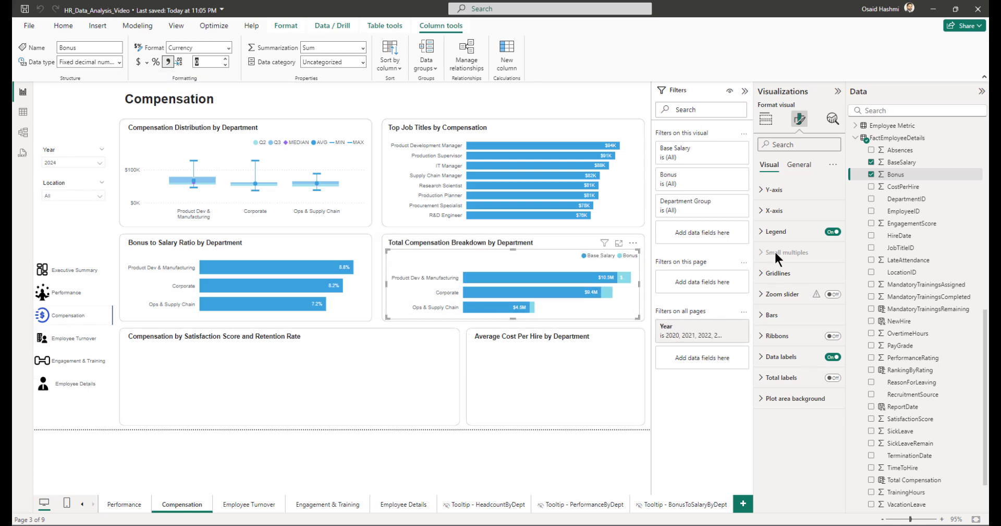
Step: Set the data label position of the Total Compensation Breakdown chart to Inside center
{"action": "left_click", "coordinate": [780, 357]}
{"action": "scroll", "coordinate": [777, 371], "scroll_direction": "down", "scroll_amount": 3}
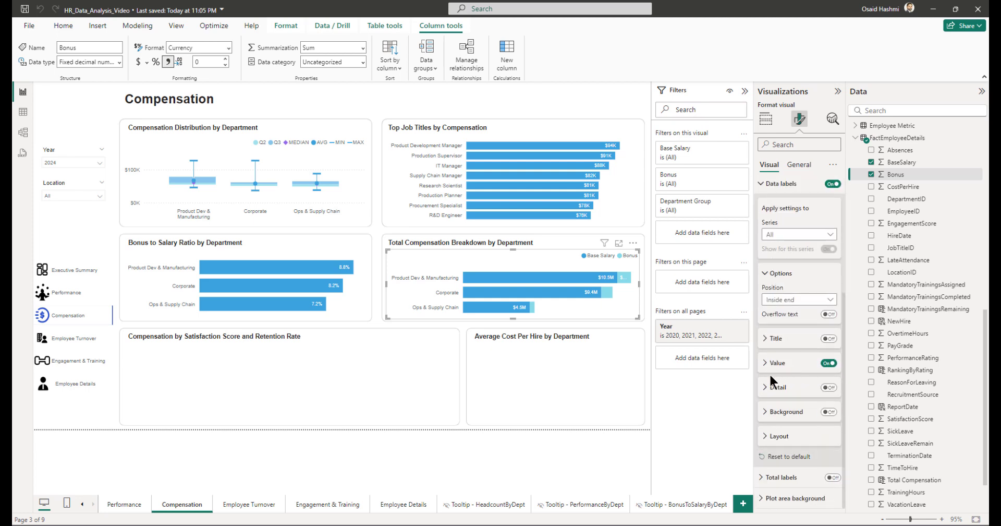
{"action": "left_click", "coordinate": [786, 300]}
{"action": "left_click", "coordinate": [783, 336]}
Step: Duplicate the Tooltip - BonusToSalaryByDept page and rename the copy as Tooltip - CompensationBreakdown
{"action": "mouse_move", "coordinate": [490, 286]}
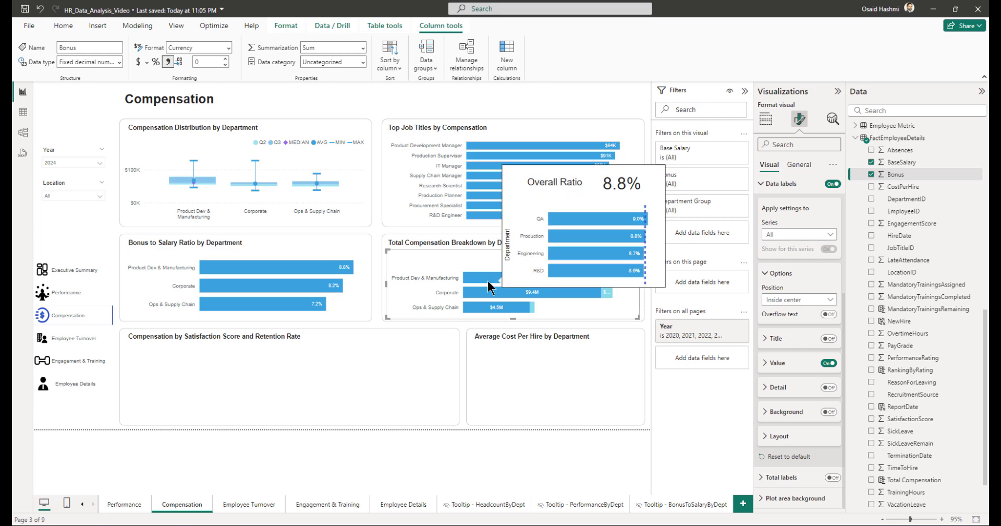
{"action": "right_click", "coordinate": [707, 504]}
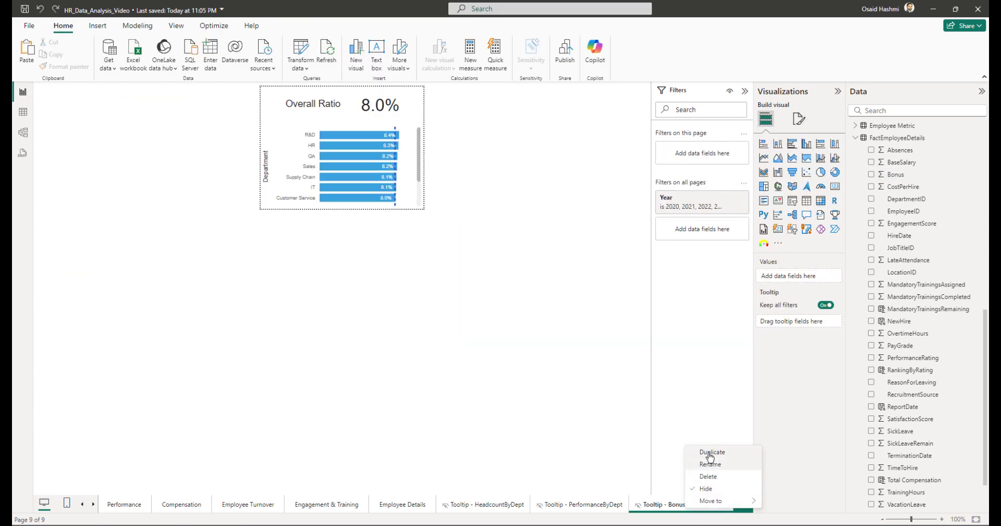
{"action": "left_click", "coordinate": [708, 452]}
{"action": "double_click", "coordinate": [635, 506]}
{"action": "type", "text": "Tooltip - Comp"}
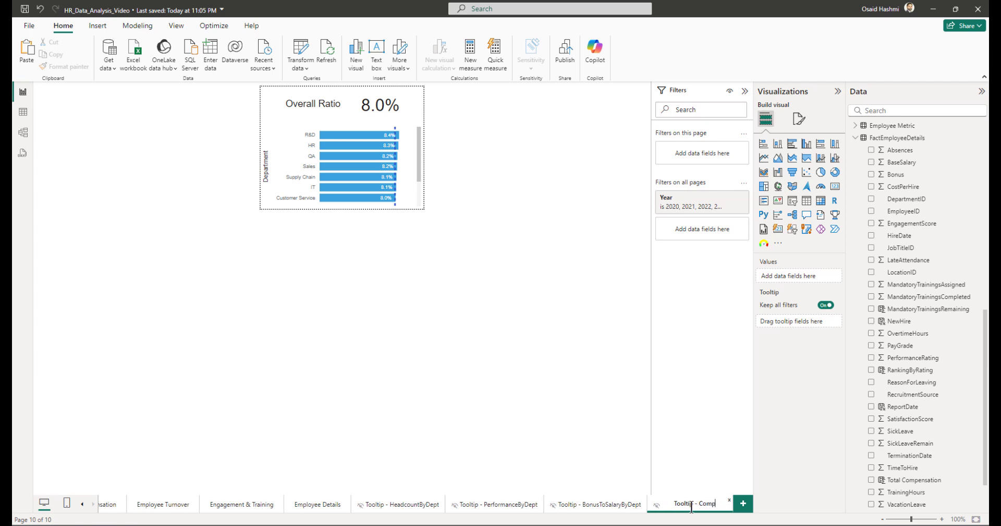
{"action": "type", "text": "ensationBreakdown"}
{"action": "key", "text": "Return"}
{"action": "left_click", "coordinate": [81, 504]}
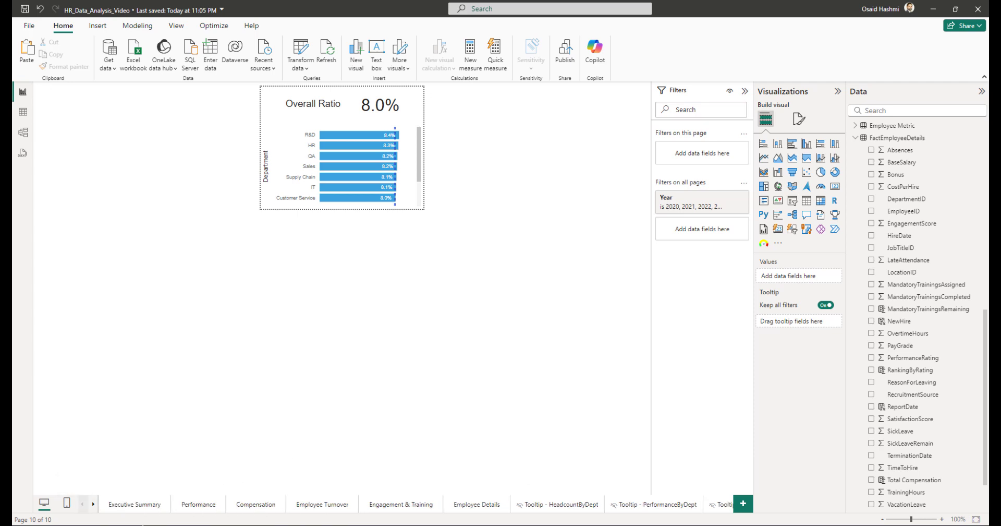
Step: Replace the ratio bar chart on Tooltip - CompensationBreakdown with a copy of the Total Compensation Breakdown chart, resized to fill the area below the card
{"action": "left_click", "coordinate": [255, 507]}
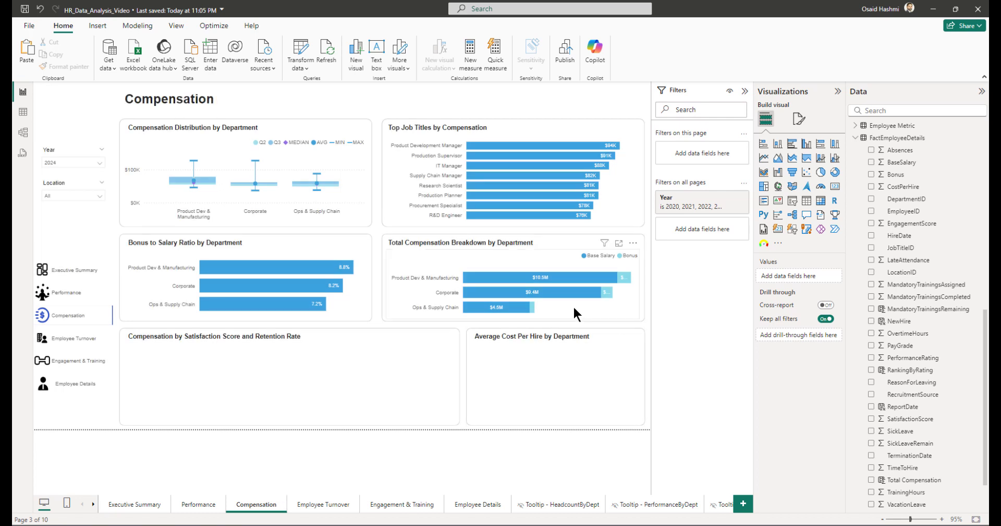
{"action": "left_click", "coordinate": [574, 307]}
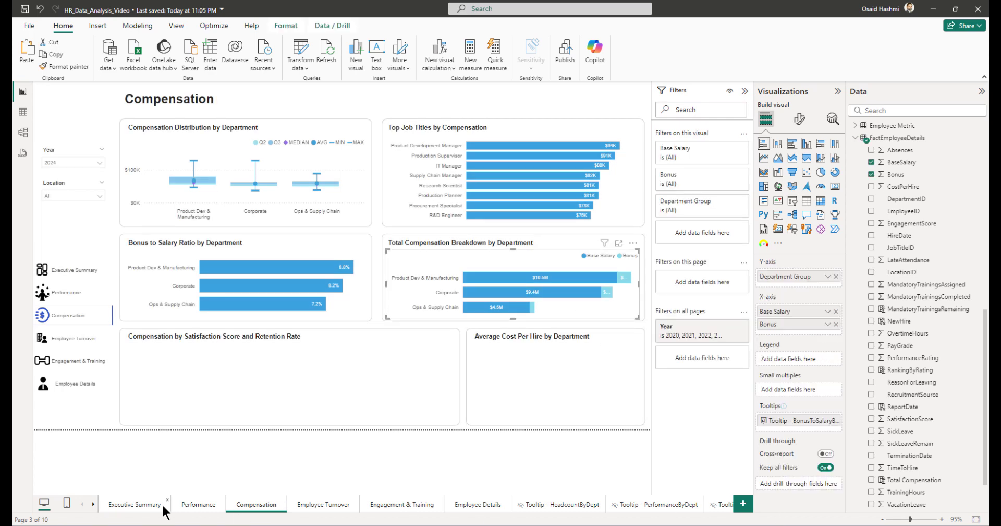
{"action": "left_click", "coordinate": [92, 504]}
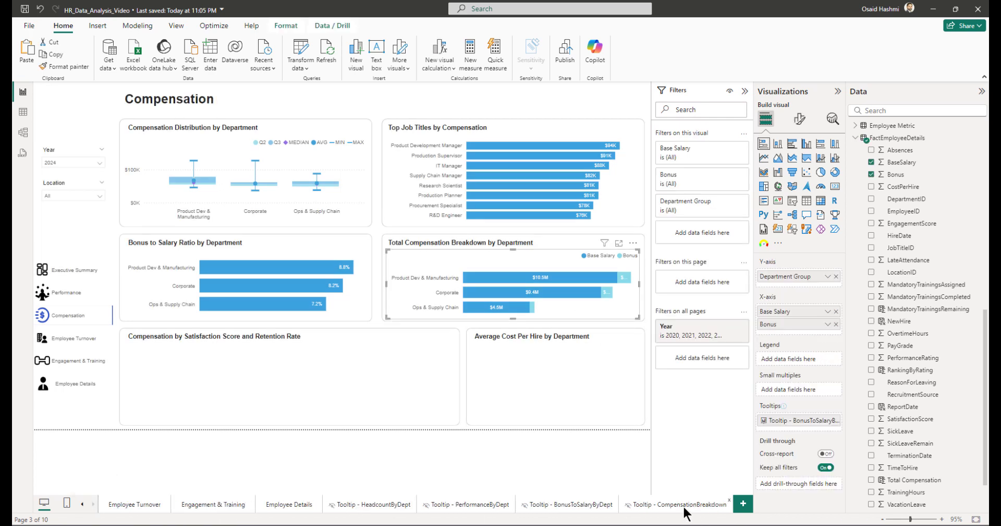
{"action": "left_click", "coordinate": [684, 507]}
{"action": "left_click", "coordinate": [301, 149]}
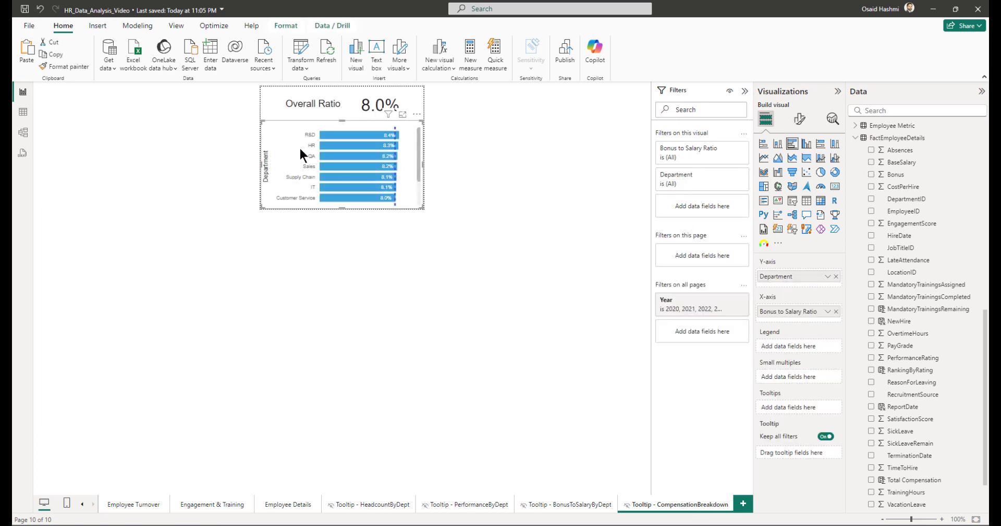
{"action": "key", "text": "Delete"}
{"action": "key", "text": "ctrl+v"}
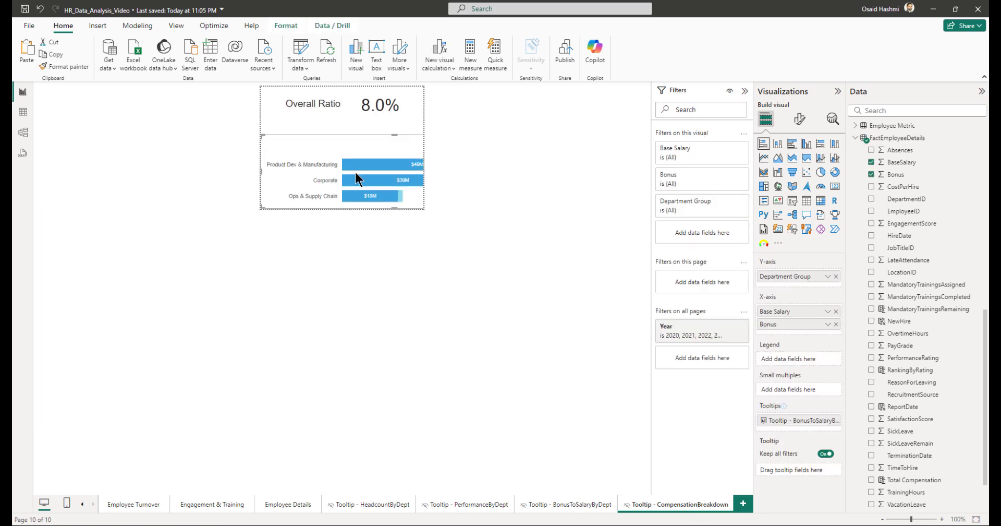
{"action": "left_click_drag", "start_coordinate": [395, 170], "coordinate": [432, 170]}
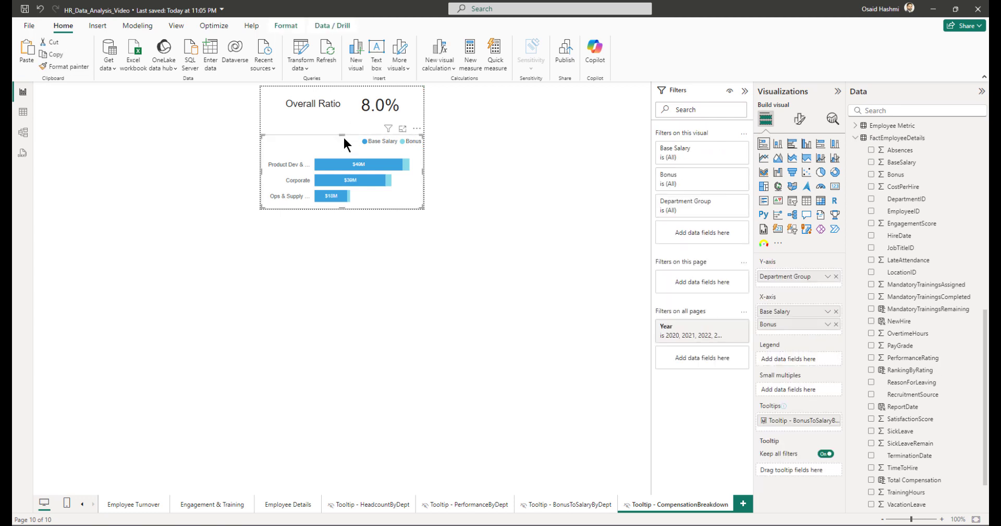
{"action": "left_click_drag", "start_coordinate": [341, 135], "coordinate": [342, 121]}
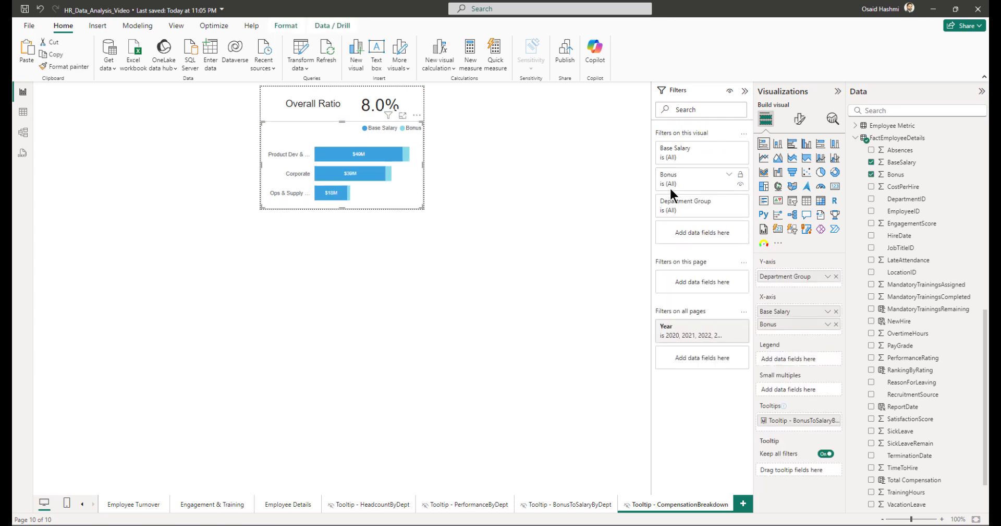
Step: Replace Department Group with DepartmentNameShort on the Y-axis of the tooltip page's stacked bar chart
{"action": "left_click", "coordinate": [836, 276]}
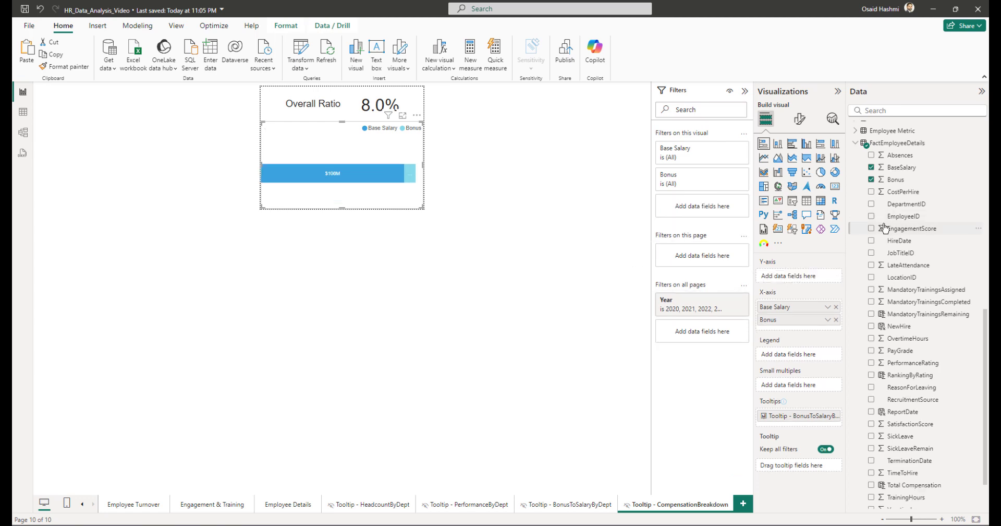
{"action": "scroll", "coordinate": [883, 224], "scroll_direction": "up", "scroll_amount": 10}
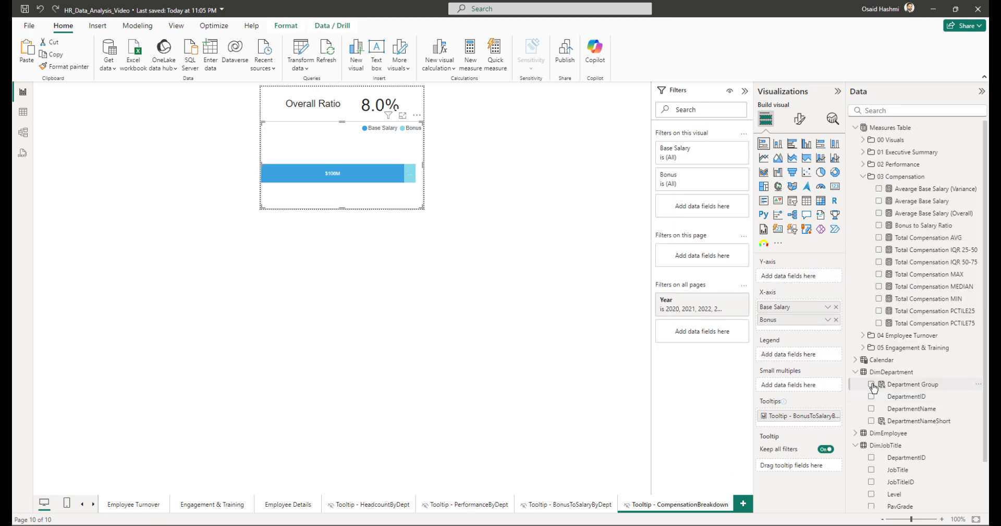
{"action": "left_click", "coordinate": [872, 420]}
Step: Change the Overall Ratio text box to read Total Compensation and shift the adjacent card slightly right
{"action": "left_click", "coordinate": [300, 106]}
{"action": "type", "text": "T"}
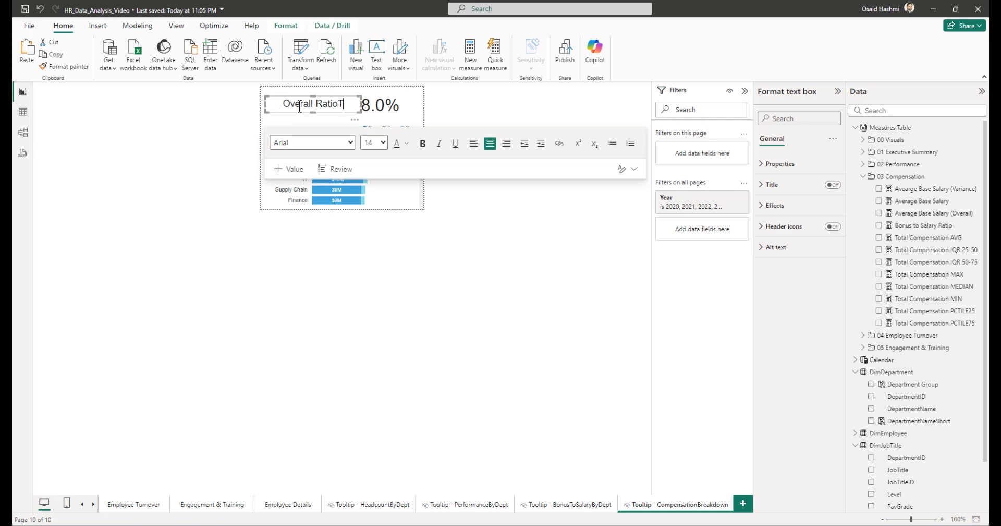
{"action": "key", "text": "BackSpace"}
{"action": "key", "text": "BackSpace"}
{"action": "key", "text": "BackSpace"}
{"action": "key", "text": "BackSpace"}
{"action": "key", "text": "BackSpace"}
{"action": "key", "text": "BackSpace"}
{"action": "key", "text": "BackSpace"}
{"action": "key", "text": "BackSpace"}
{"action": "key", "text": "BackSpace"}
{"action": "key", "text": "BackSpace"}
{"action": "key", "text": "BackSpace"}
{"action": "key", "text": "BackSpace"}
{"action": "key", "text": "BackSpace"}
{"action": "type", "text": "otal Compensation"}
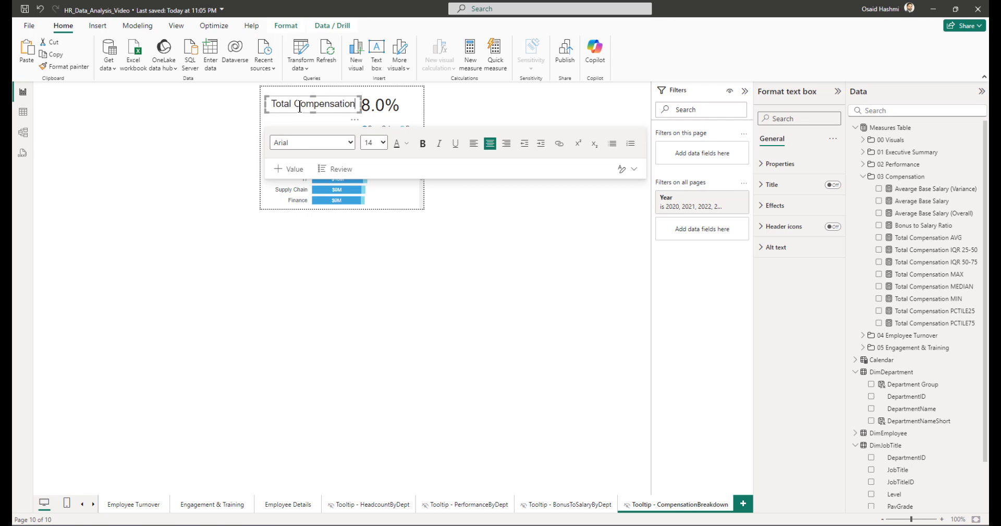
{"action": "left_click", "coordinate": [353, 106]}
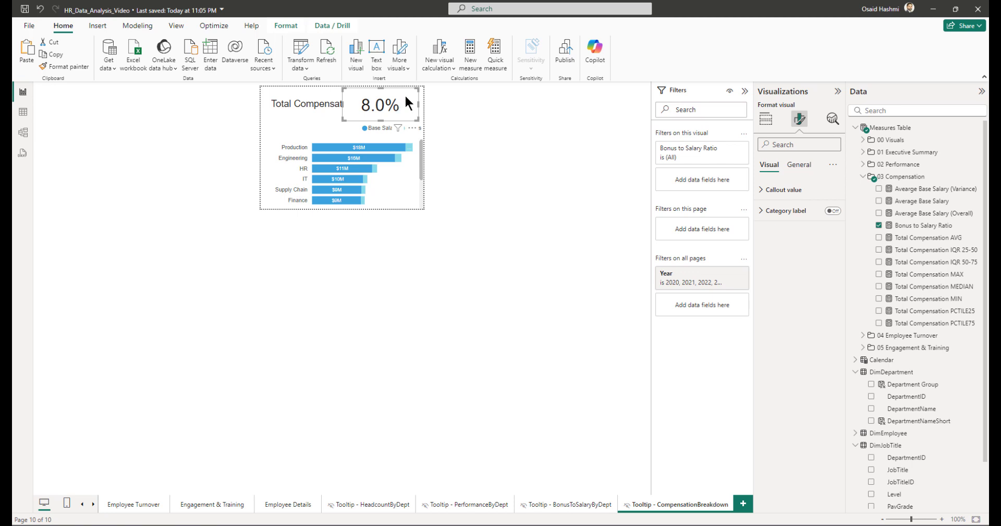
{"action": "left_click_drag", "start_coordinate": [404, 94], "coordinate": [410, 92]}
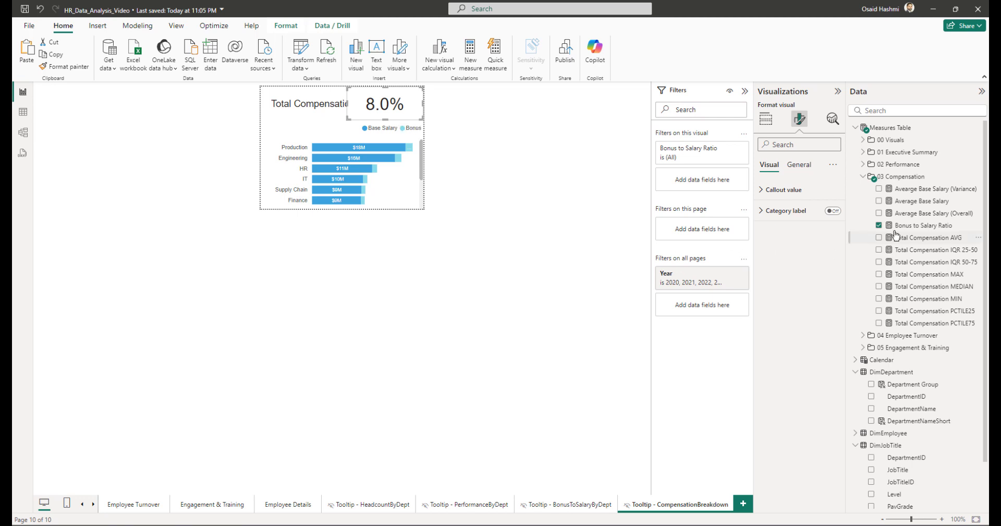
Step: Create a Total Compensation measure in the 03 Compensation folder as SUM(FactEmployeeDetails[Total Compensation])
{"action": "right_click", "coordinate": [906, 177]}
{"action": "left_click", "coordinate": [844, 185]}
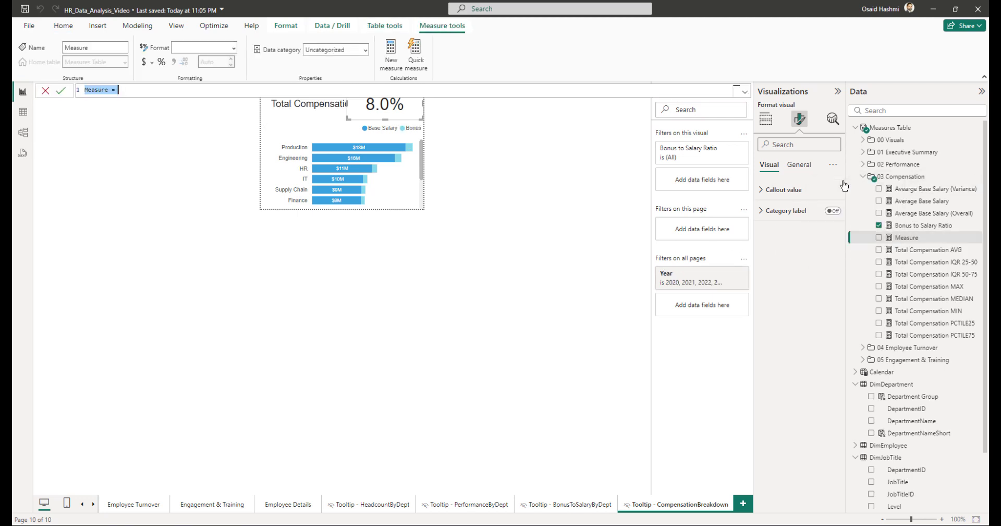
{"action": "type", "text": "Total Compensation ="}
{"action": "key", "text": "shift+Return"}
{"action": "type", "text": "sum"}
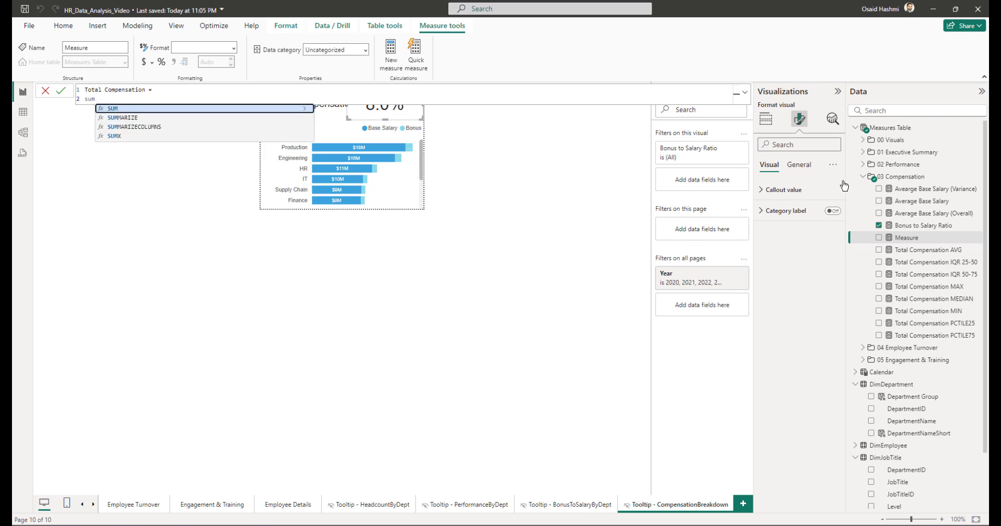
{"action": "key", "text": "Tab"}
{"action": "type", "text": "total"}
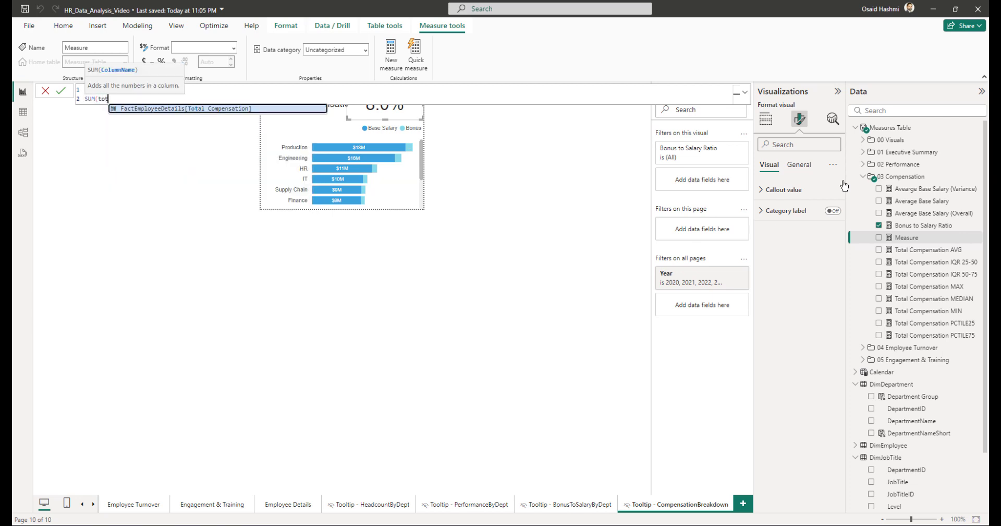
{"action": "key", "text": "Tab"}
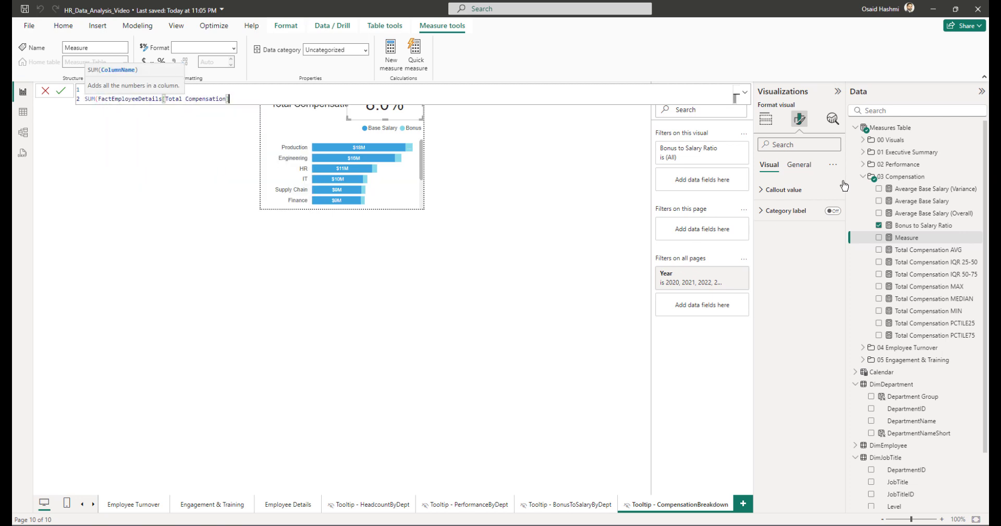
{"action": "type", "text": ")"}
{"action": "key", "text": "Return"}
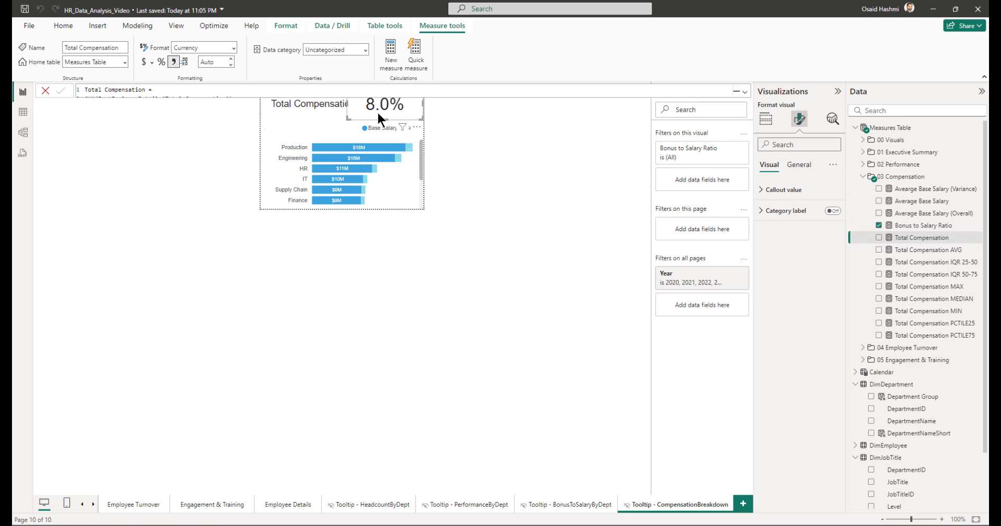
Step: Swap the card's Bonus to Salary Ratio for the Total Compensation measure and format it as Currency with 0 decimal places
{"action": "left_click", "coordinate": [880, 225]}
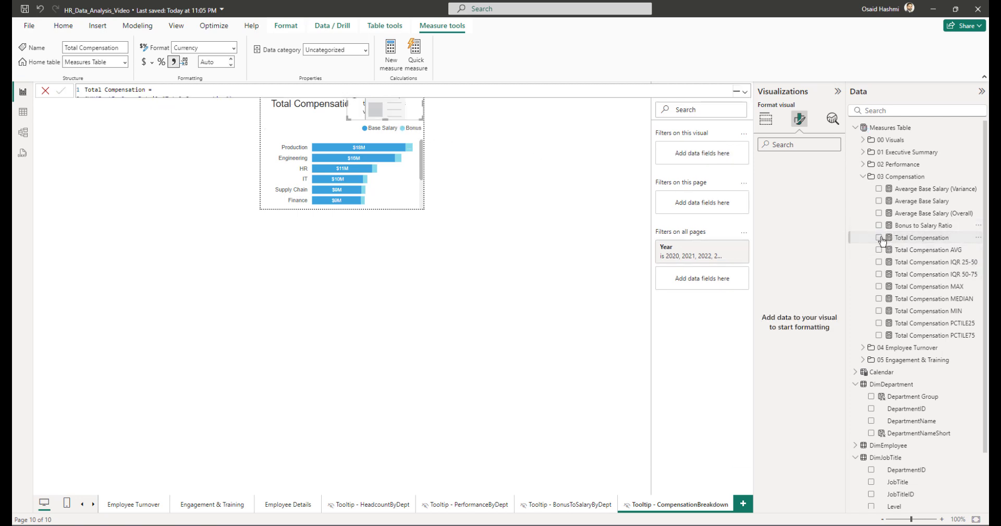
{"action": "left_click", "coordinate": [879, 237]}
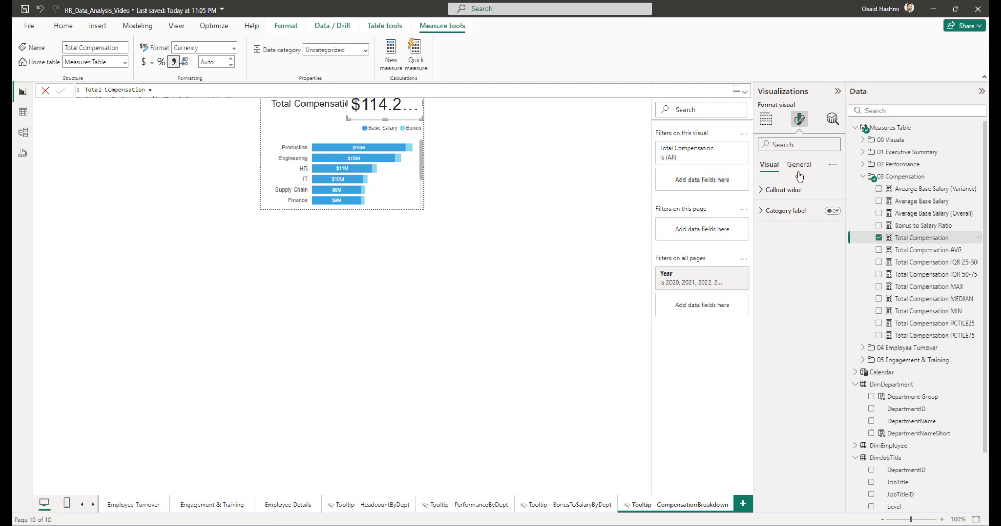
{"action": "left_click", "coordinate": [766, 119]}
{"action": "left_click", "coordinate": [799, 119]}
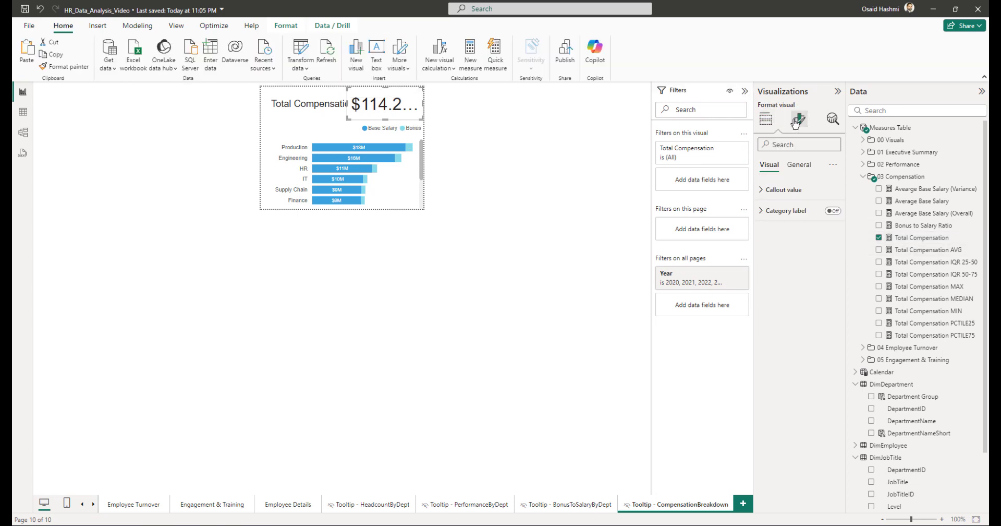
{"action": "left_click", "coordinate": [799, 164]}
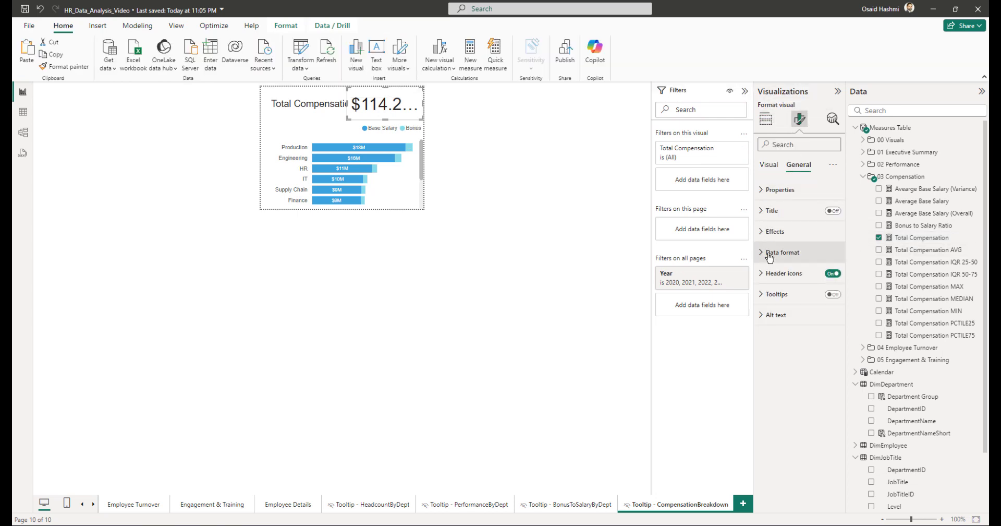
{"action": "left_click", "coordinate": [772, 256]}
{"action": "left_click", "coordinate": [782, 344]}
{"action": "left_click", "coordinate": [781, 394]}
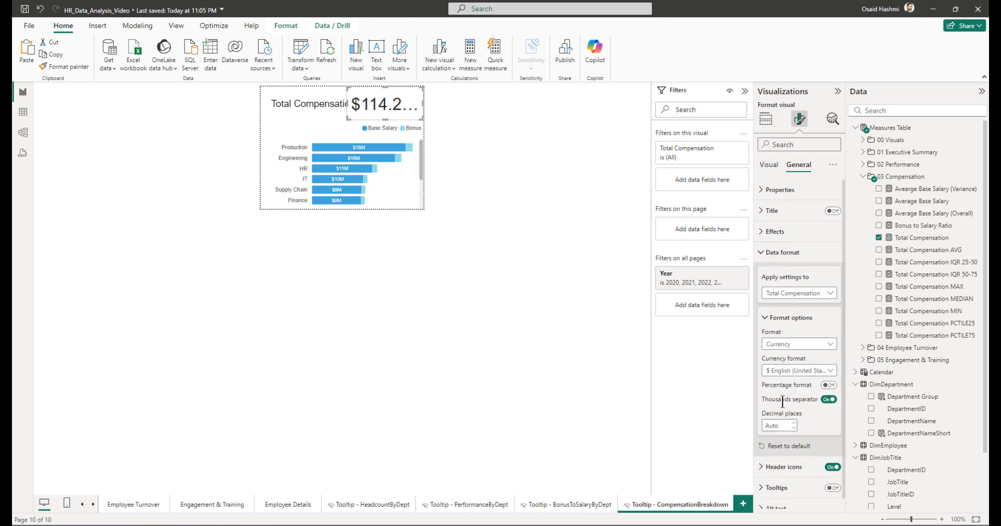
{"action": "left_click", "coordinate": [774, 425]}
{"action": "key", "text": "BackSpace"}
{"action": "key", "text": "Return"}
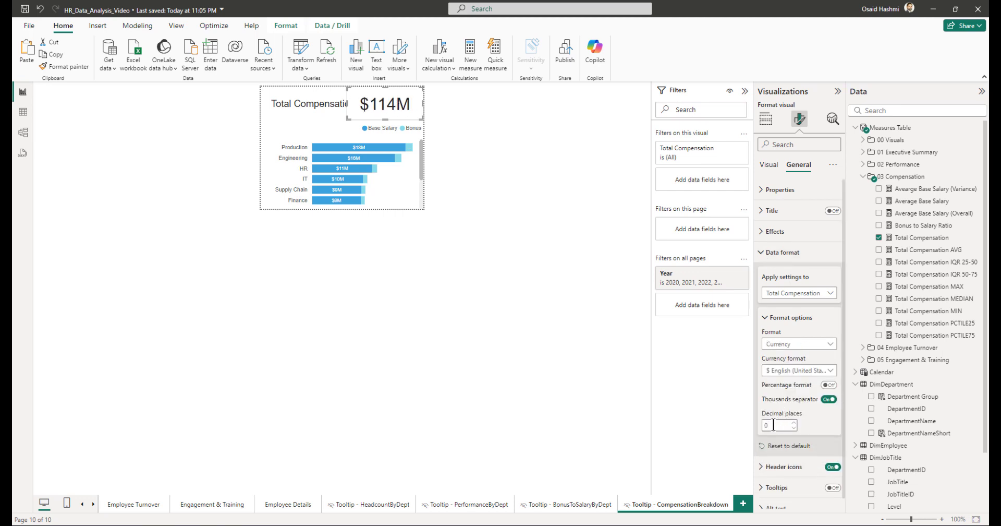
{"action": "left_click", "coordinate": [562, 257]}
Step: Set the tooltip page of the Compensation page's Total Compensation Breakdown chart to Tooltip - CompensationBreakdown
{"action": "scroll", "coordinate": [282, 505], "scroll_direction": "up", "scroll_amount": 4}
{"action": "left_click", "coordinate": [256, 504]}
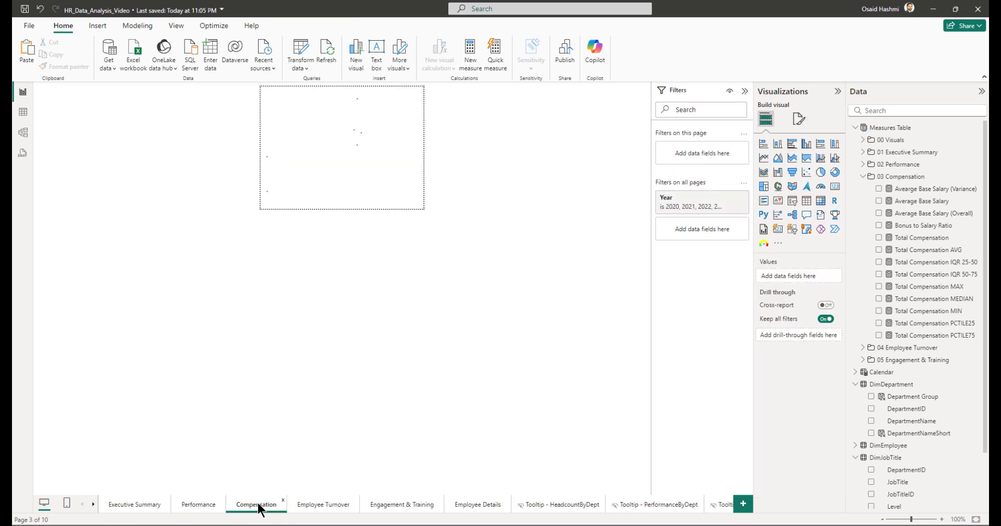
{"action": "left_click", "coordinate": [582, 308]}
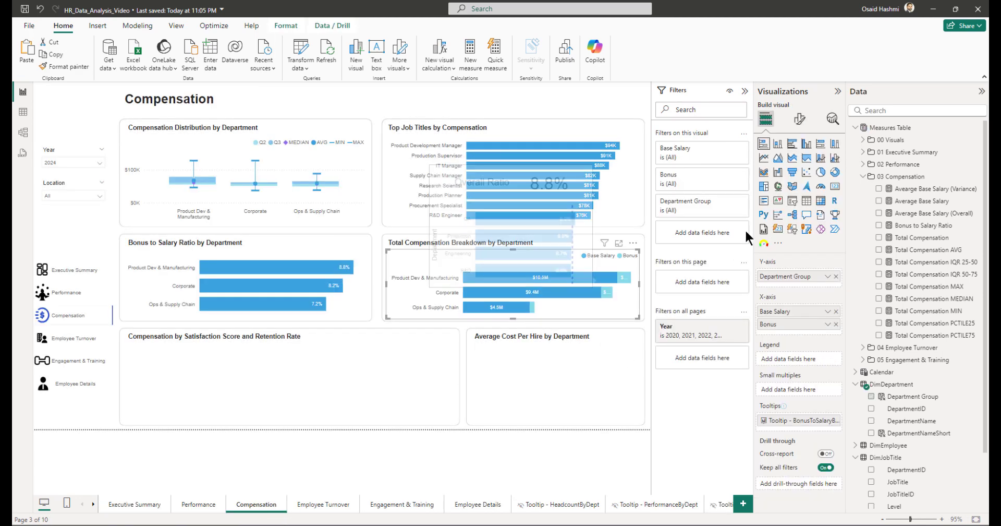
{"action": "left_click", "coordinate": [797, 123]}
{"action": "left_click", "coordinate": [799, 164]}
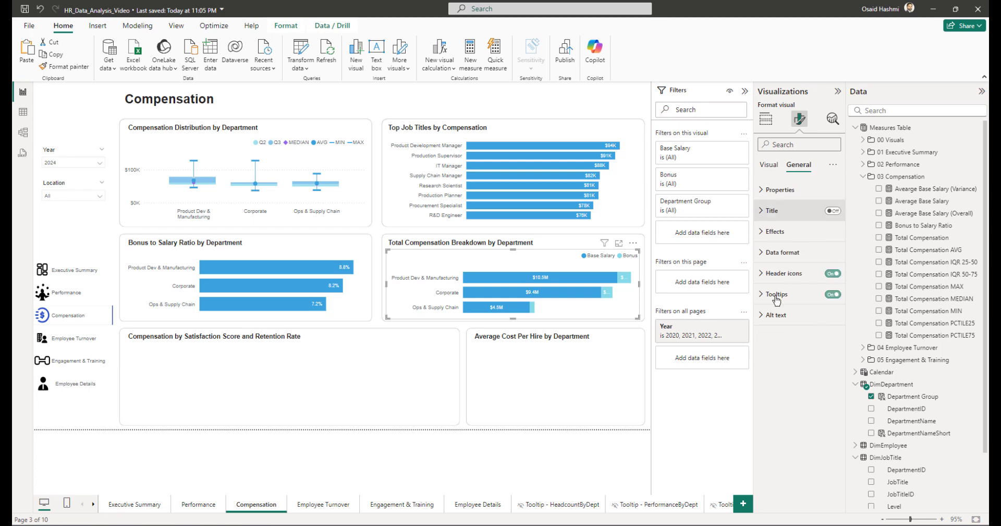
{"action": "left_click", "coordinate": [777, 294]}
{"action": "left_click", "coordinate": [792, 372]}
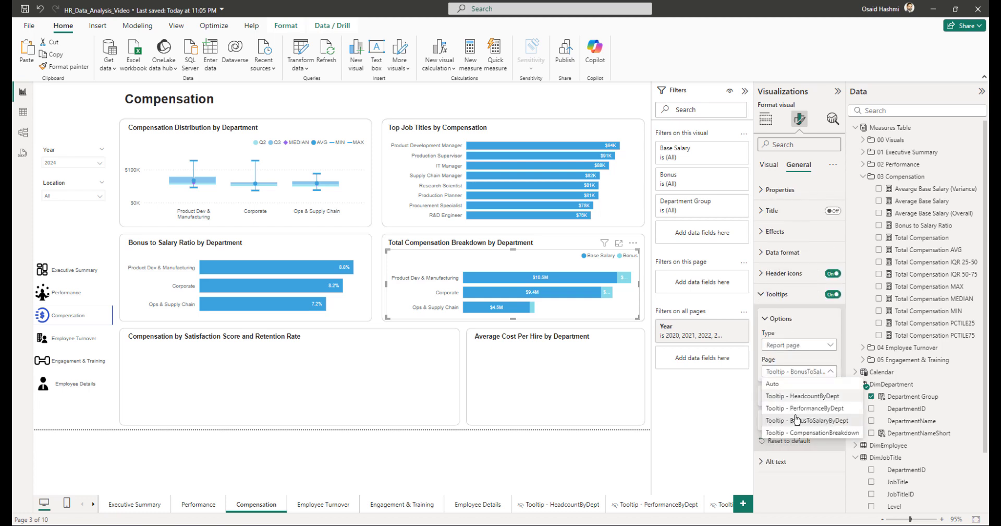
{"action": "left_click", "coordinate": [799, 438]}
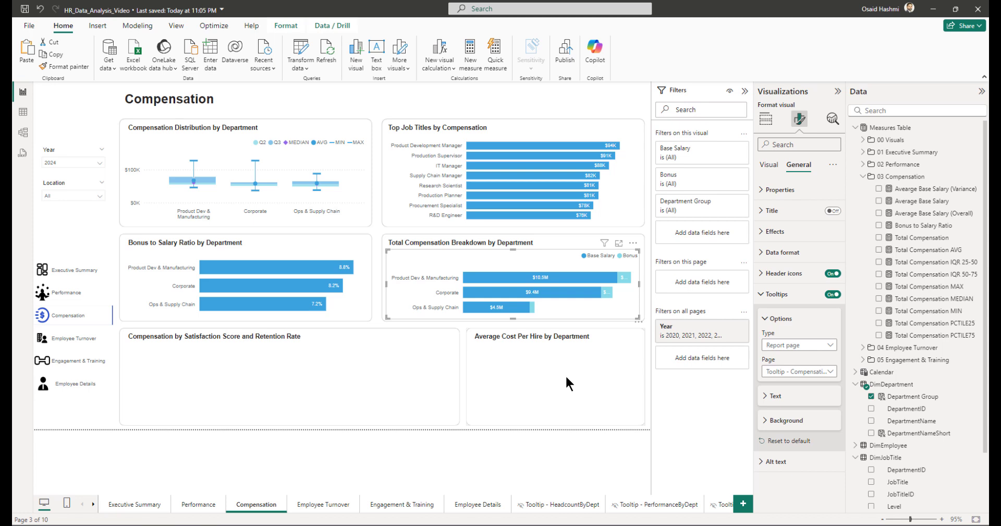
{"action": "mouse_move", "coordinate": [512, 308]}
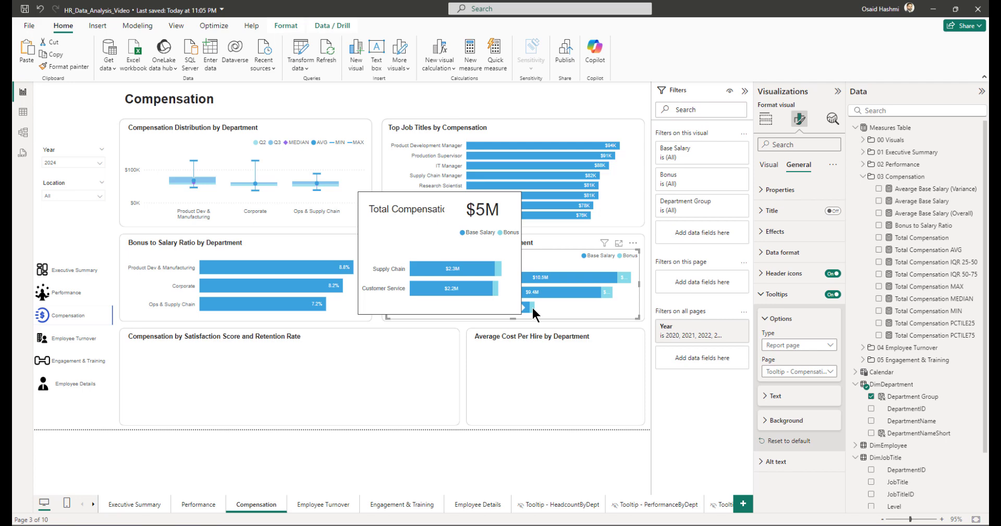
Step: Open the decimal places setting of the Total Compensation card on the Tooltip - CompensationBreakdown page
{"action": "left_click", "coordinate": [93, 505]}
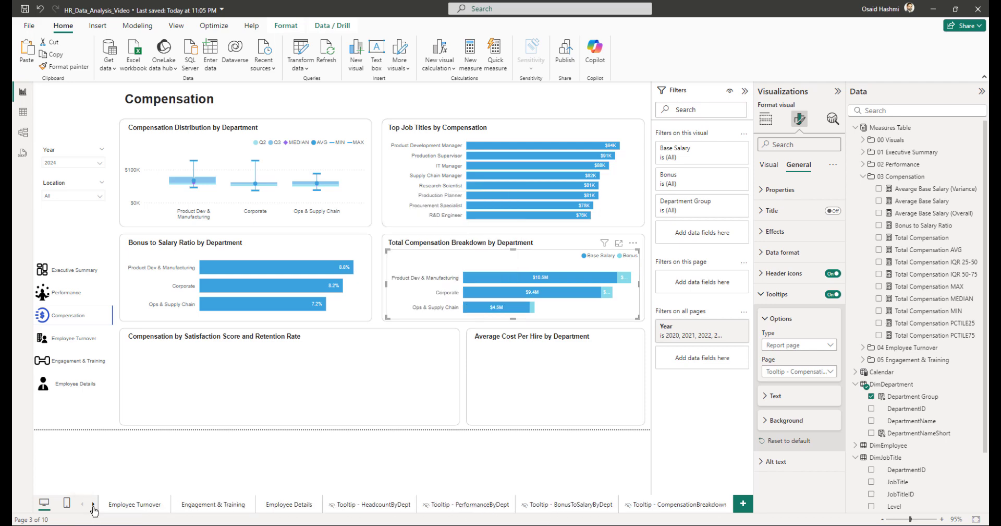
{"action": "left_click", "coordinate": [654, 507]}
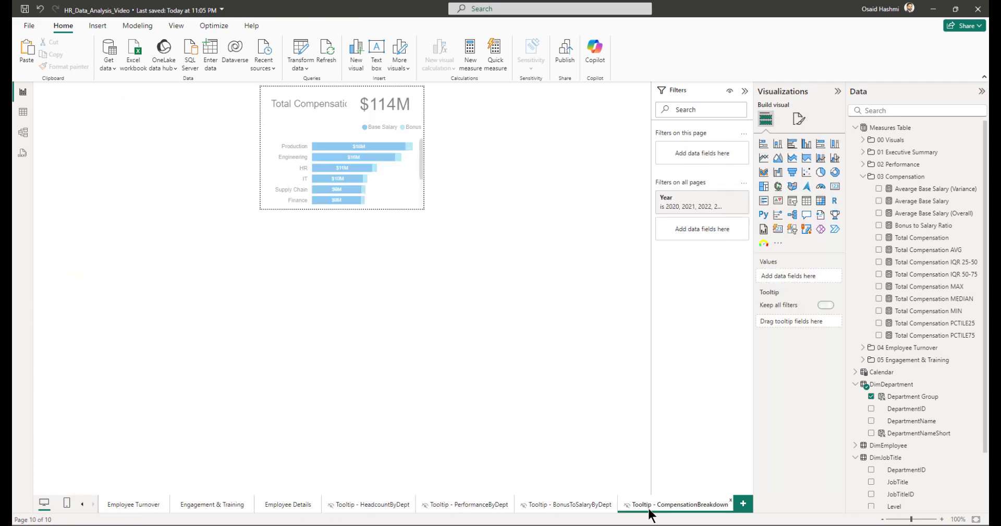
{"action": "left_click", "coordinate": [376, 116]}
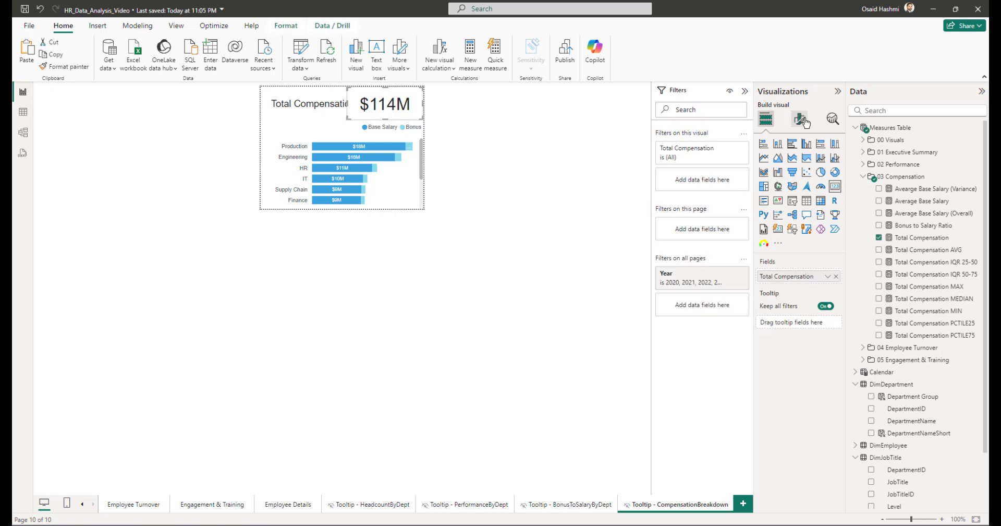
{"action": "left_click", "coordinate": [804, 121]}
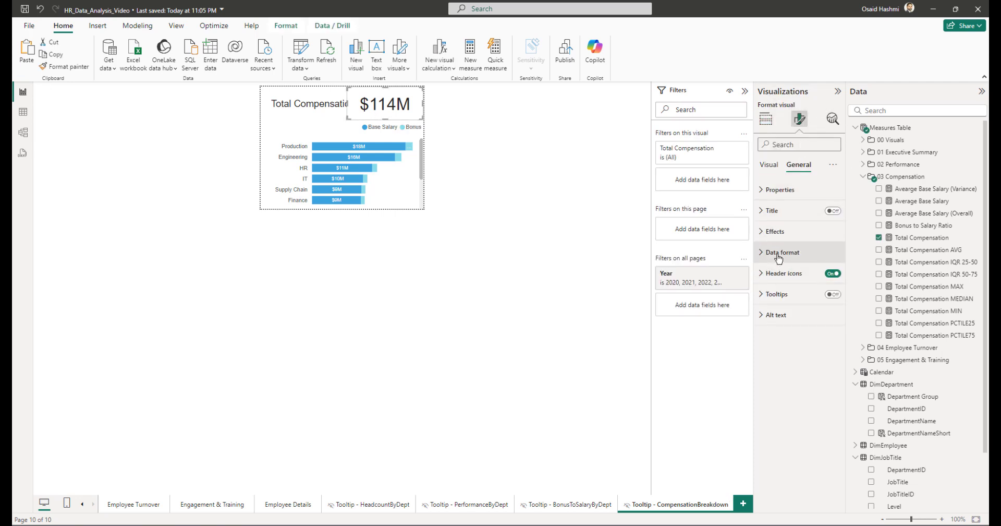
{"action": "left_click", "coordinate": [778, 254]}
{"action": "double_click", "coordinate": [771, 426]}
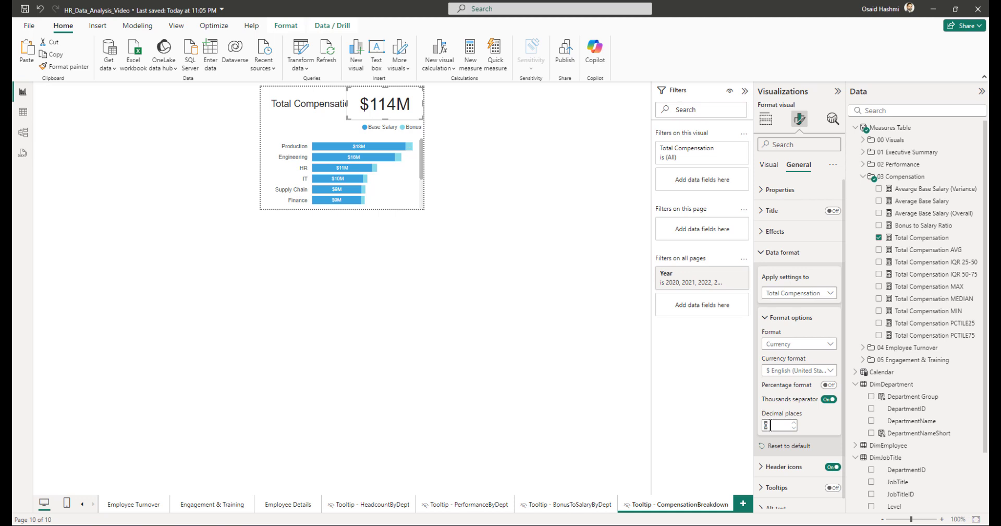
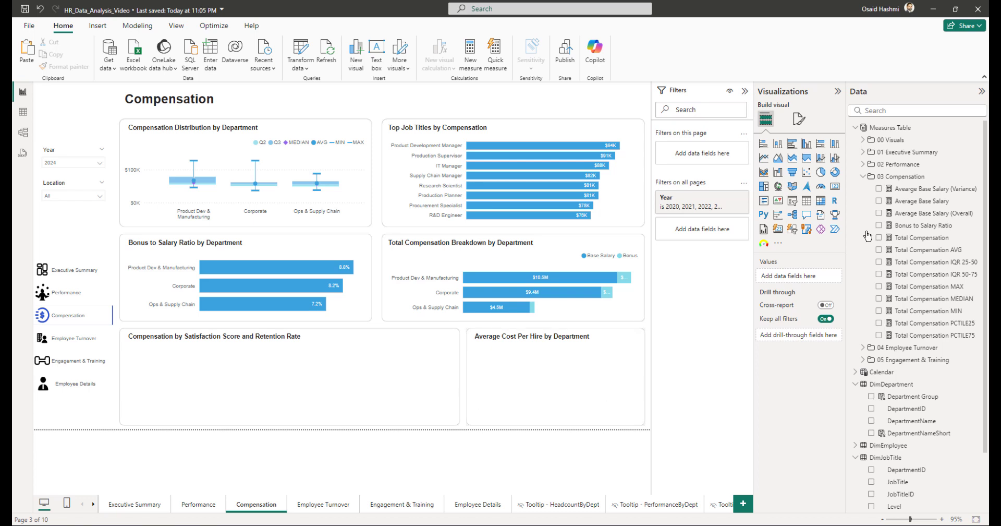
Step: Add a scatter chart with Total Compensation AVG on X, Average Satisfaction Score on Y, Department Group as legend and DepartmentNameShort as values
{"action": "left_click", "coordinate": [807, 173]}
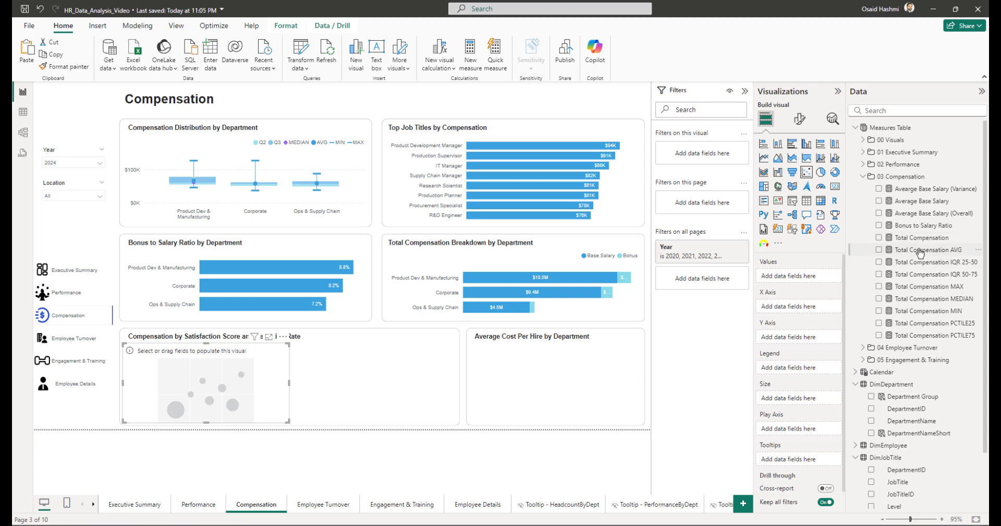
{"action": "left_click_drag", "start_coordinate": [920, 250], "coordinate": [790, 311]}
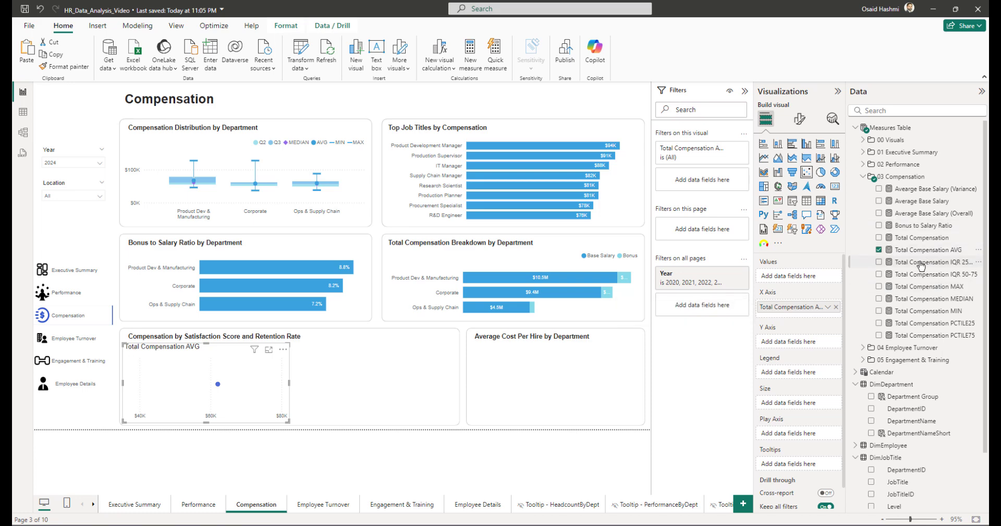
{"action": "left_click", "coordinate": [864, 177]}
{"action": "left_click", "coordinate": [863, 165]}
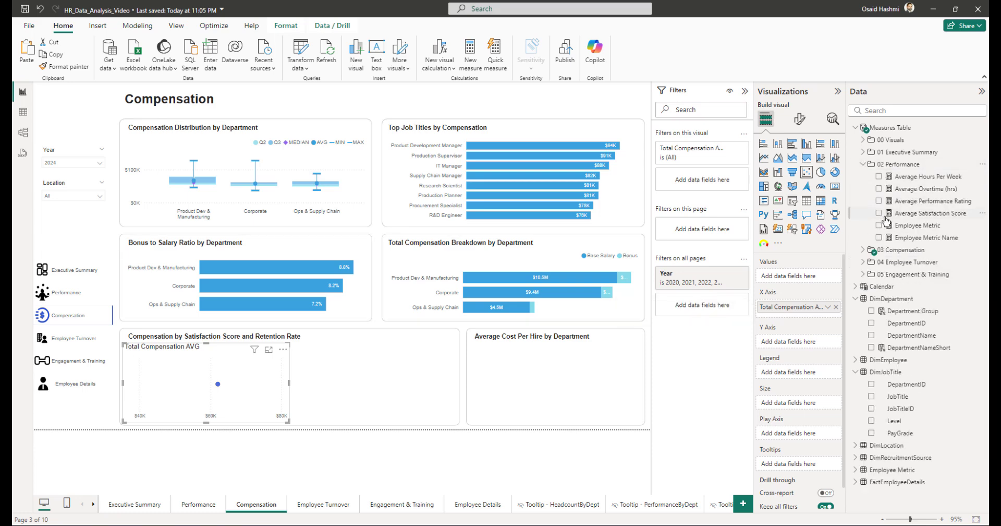
{"action": "left_click_drag", "start_coordinate": [906, 215], "coordinate": [798, 343]}
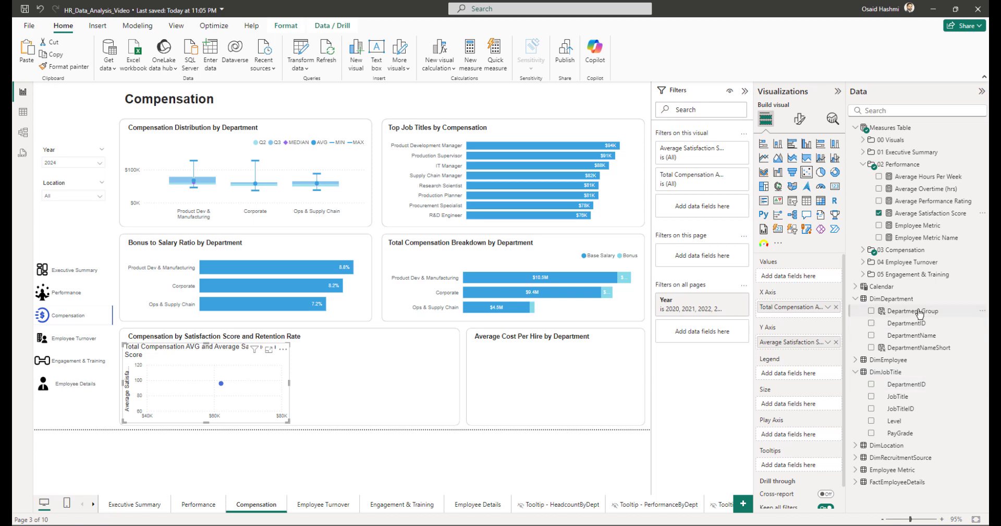
{"action": "left_click_drag", "start_coordinate": [913, 313], "coordinate": [798, 374]}
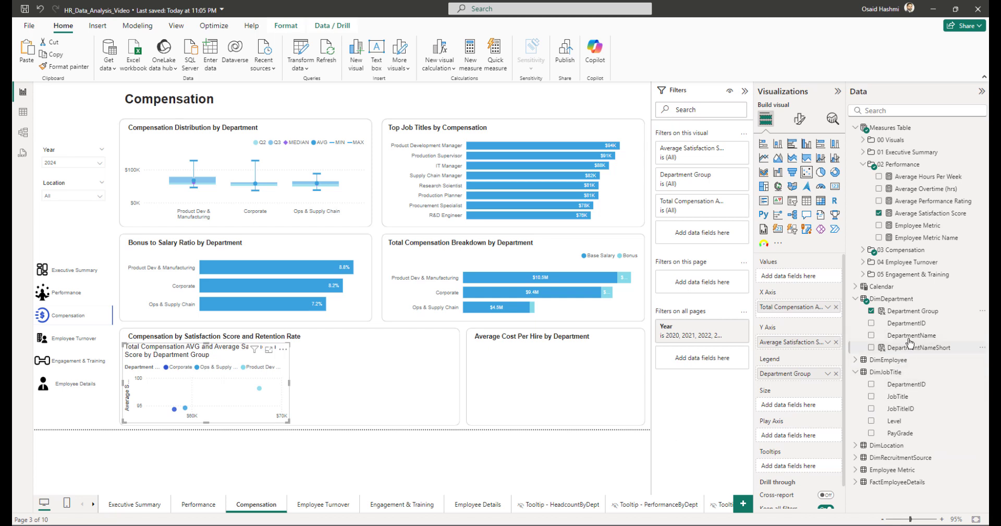
{"action": "left_click_drag", "start_coordinate": [910, 348], "coordinate": [792, 277]}
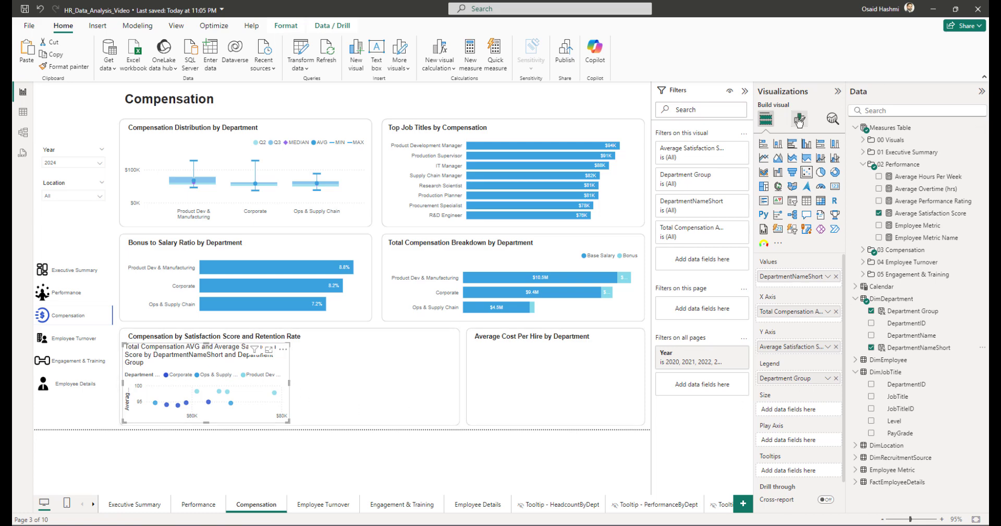
Step: Hide the scatter chart's title, legend and X-axis title, and recolor its markers by department group
{"action": "left_click", "coordinate": [799, 119]}
{"action": "left_click", "coordinate": [778, 252]}
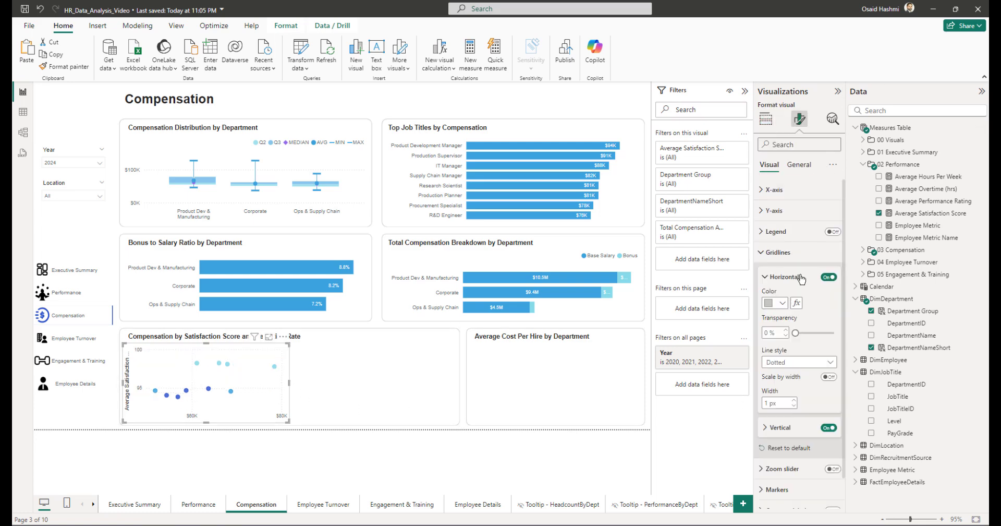
{"action": "left_click", "coordinate": [765, 277]}
{"action": "left_click", "coordinate": [771, 253]}
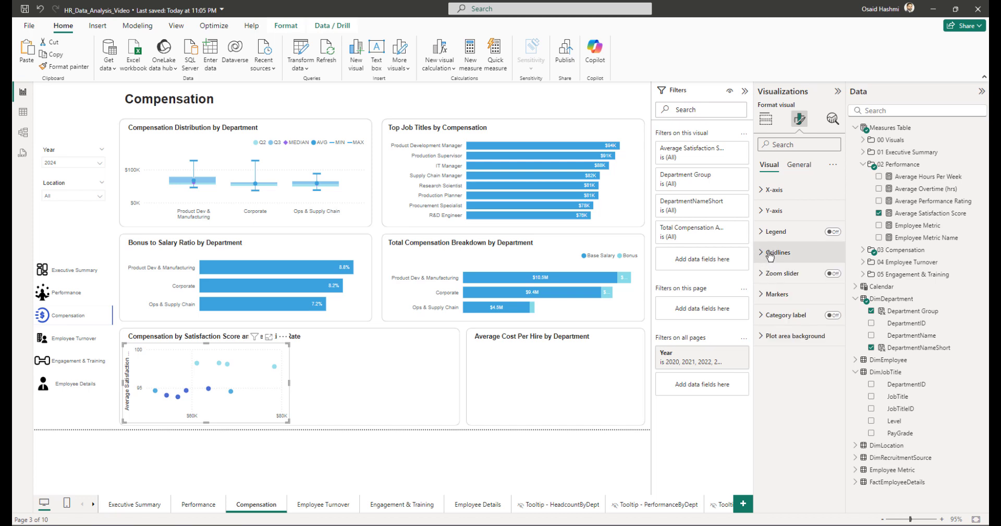
{"action": "left_click", "coordinate": [777, 294]}
{"action": "scroll", "coordinate": [799, 371], "scroll_direction": "down", "scroll_amount": 1}
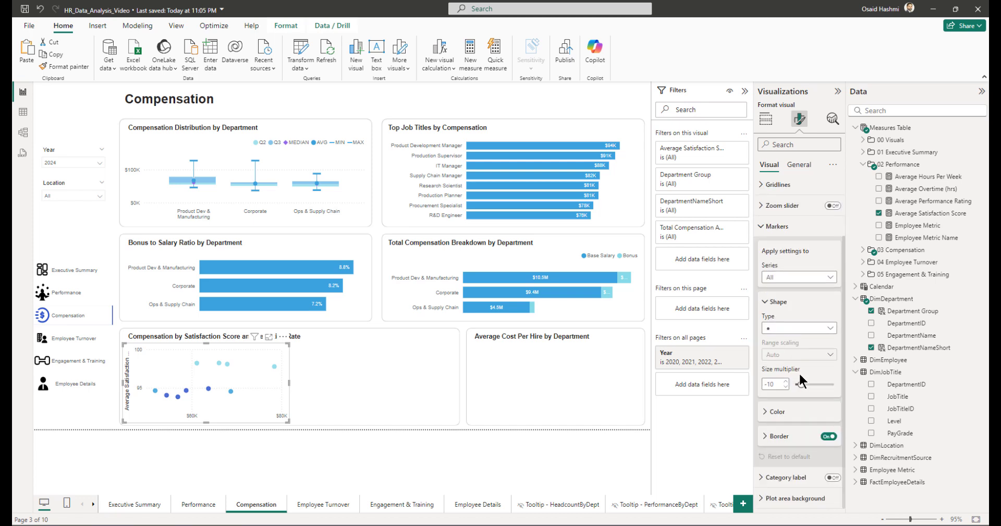
Step: Rename the scatter chart's DepartmentNameShort values field to Department
{"action": "left_click", "coordinate": [767, 119]}
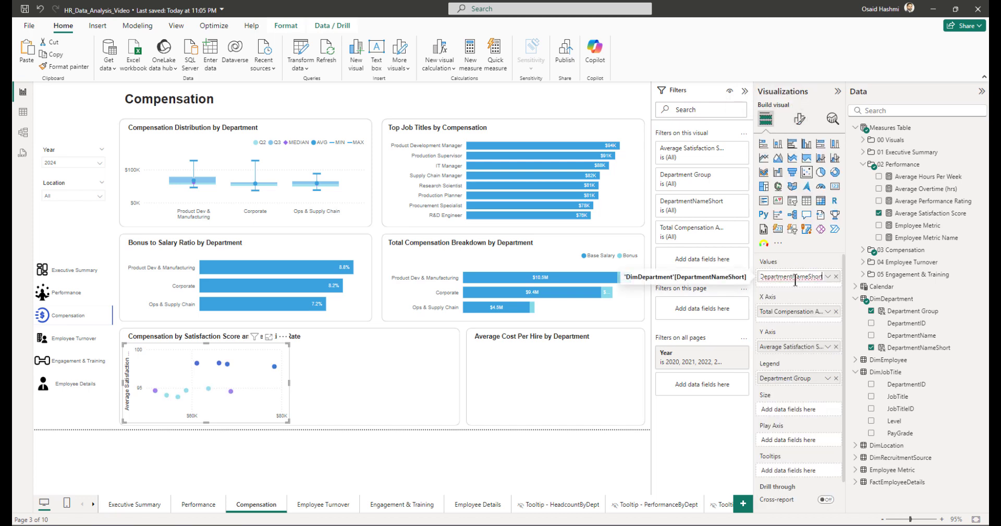
{"action": "key", "text": "BackSpace"}
{"action": "key", "text": "BackSpace"}
{"action": "key", "text": "BackSpace"}
{"action": "key", "text": "BackSpace"}
{"action": "key", "text": "BackSpace"}
{"action": "key", "text": "BackSpace"}
{"action": "key", "text": "BackSpace"}
{"action": "key", "text": "Return"}
Step: Rename the scatter chart's X-axis field to Average Compensation
{"action": "double_click", "coordinate": [796, 311]}
{"action": "key", "text": "BackSpace"}
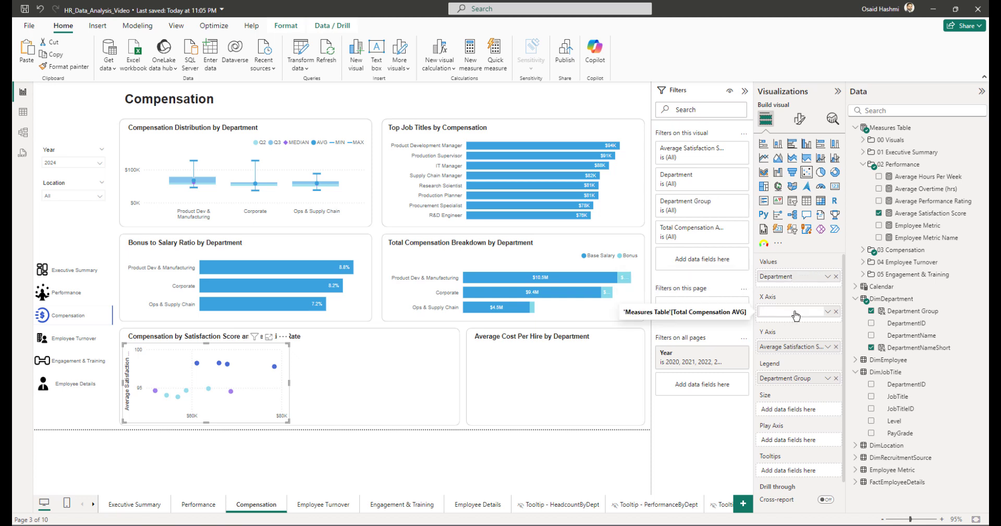
{"action": "type", "text": "Average Co"}
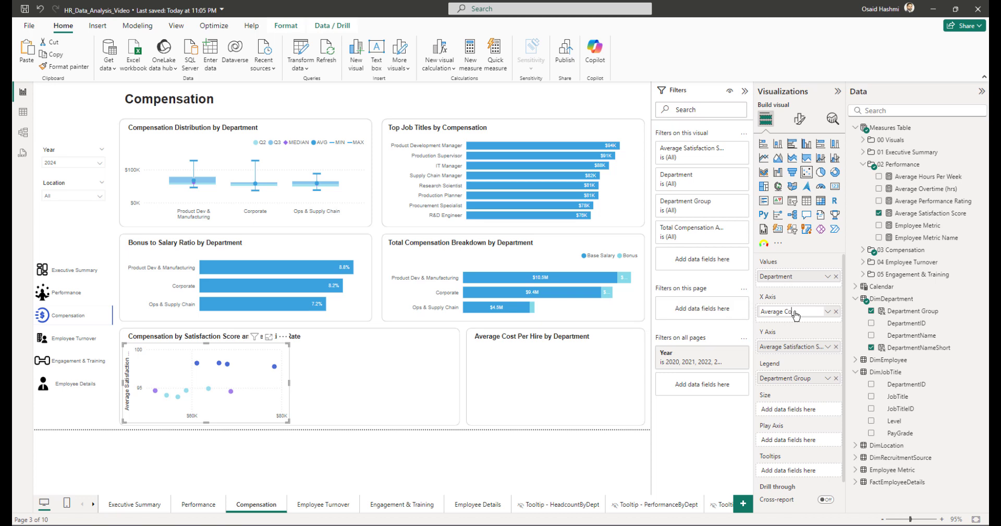
{"action": "type", "text": "mpensation"}
{"action": "key", "text": "Return"}
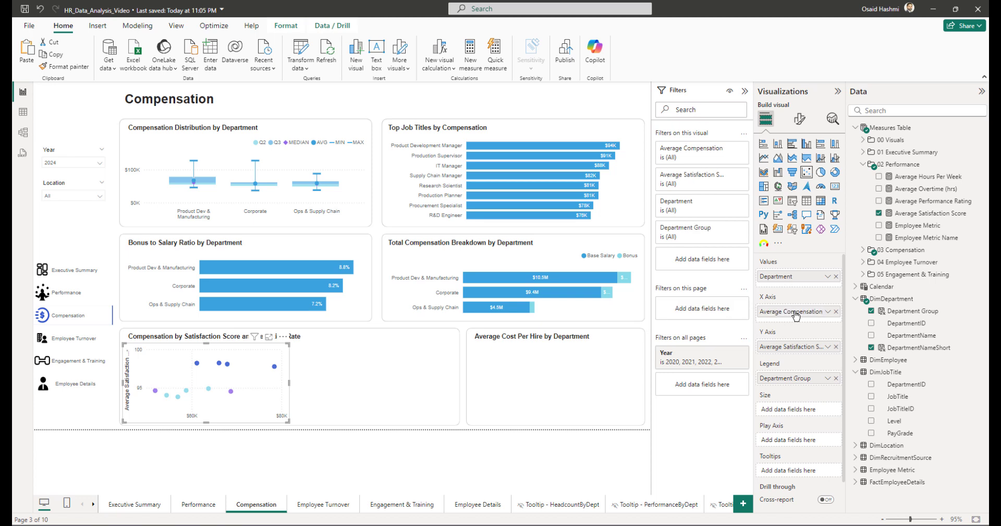
Step: Rename the scatter chart's Y-axis field to Satisfaction Score
{"action": "double_click", "coordinate": [793, 346]}
{"action": "key", "text": "Home"}
{"action": "key", "text": "Delete"}
{"action": "key", "text": "Delete"}
{"action": "key", "text": "Delete"}
{"action": "key", "text": "Delete"}
{"action": "key", "text": "Delete"}
{"action": "key", "text": "Delete"}
{"action": "key", "text": "Delete"}
{"action": "key", "text": "Delete"}
{"action": "key", "text": "Return"}
Step: Place a copy of the scatter chart beside the original and replace its Satisfaction Score Y-axis field with Retention Rate
{"action": "left_click_drag", "start_coordinate": [227, 381], "coordinate": [386, 367]}
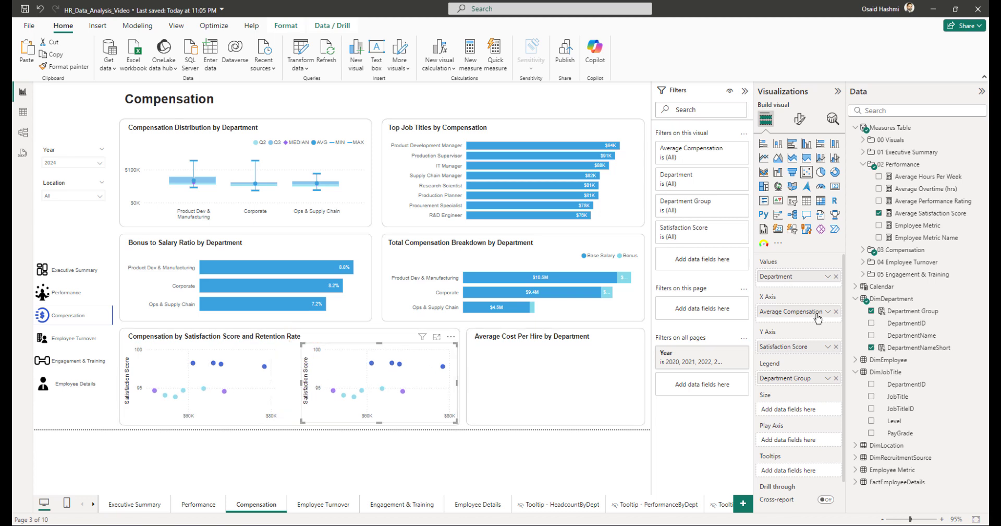
{"action": "left_click", "coordinate": [836, 346]}
{"action": "left_click", "coordinate": [918, 110]}
{"action": "type", "text": "Reten"}
{"action": "left_click", "coordinate": [880, 177]}
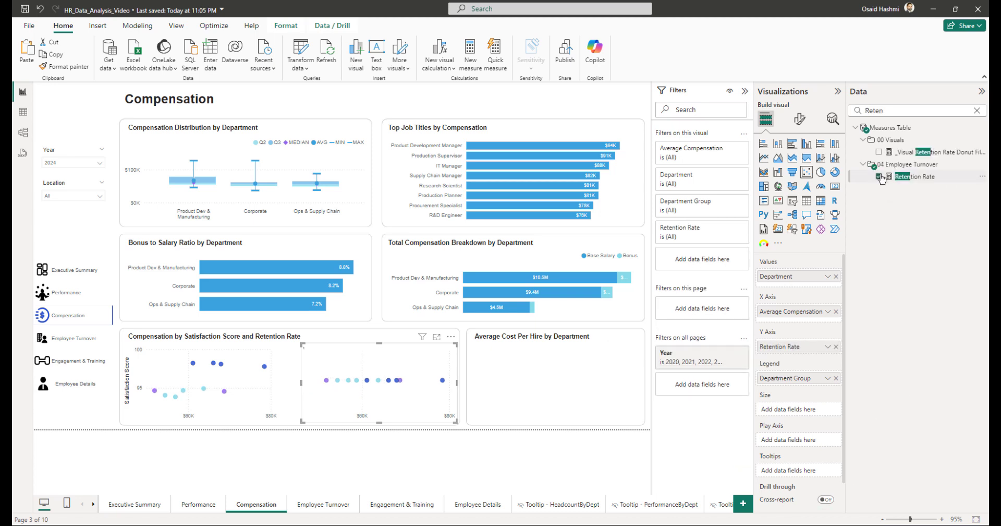
{"action": "left_click", "coordinate": [364, 459]}
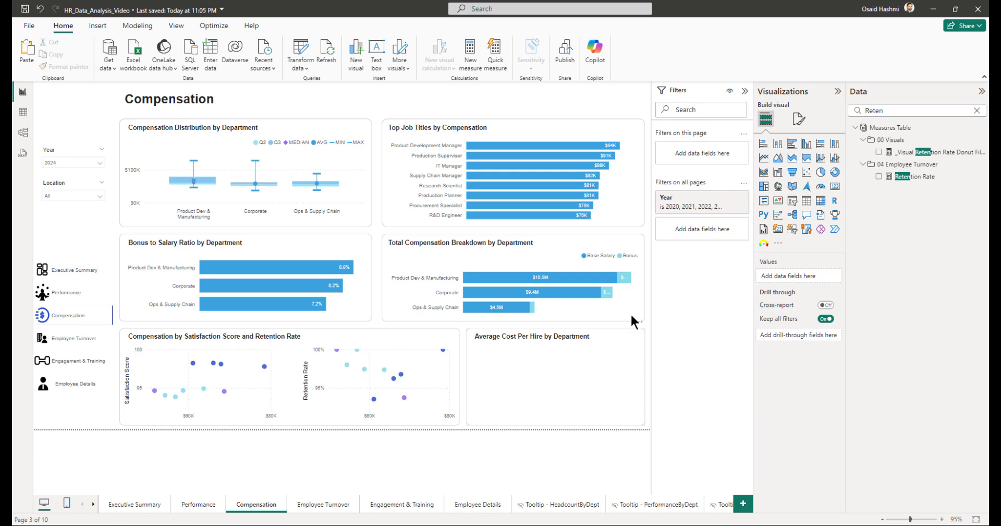
Step: Add a table under the Average Cost Per Hire by Department heading with the DepartmentNameShort column, and clear the field search
{"action": "left_click", "coordinate": [807, 201]}
{"action": "left_click", "coordinate": [977, 110]}
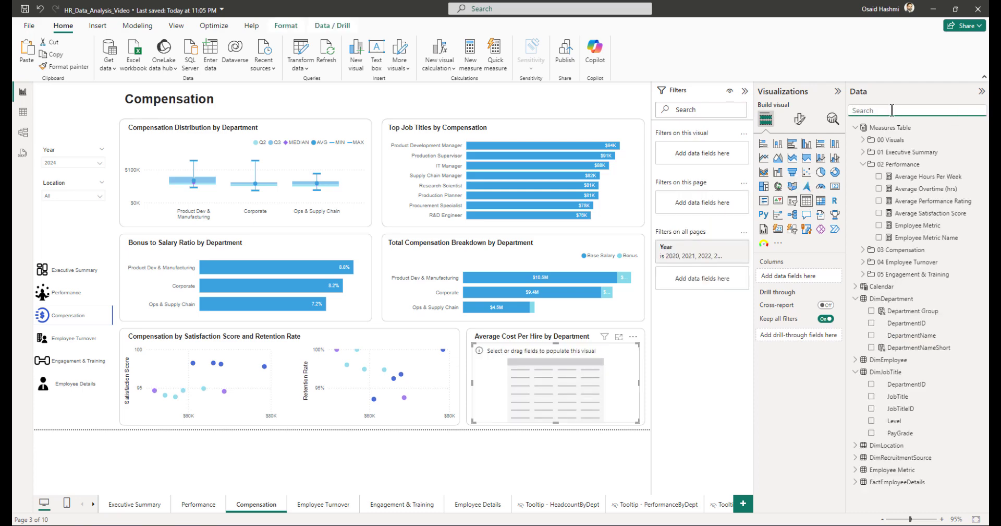
{"action": "type", "text": "Deap"}
{"action": "key", "text": "BackSpace"}
{"action": "type", "text": "part"}
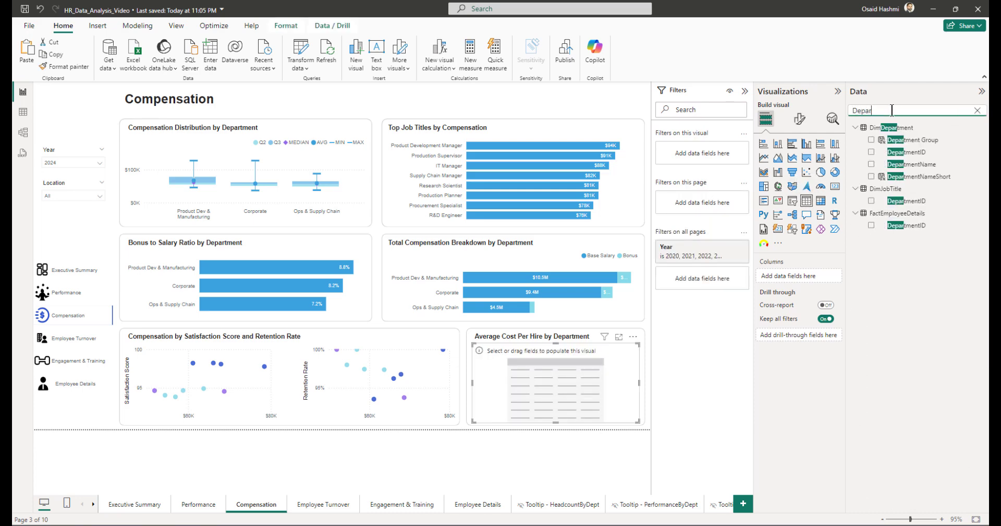
{"action": "left_click", "coordinate": [871, 176]}
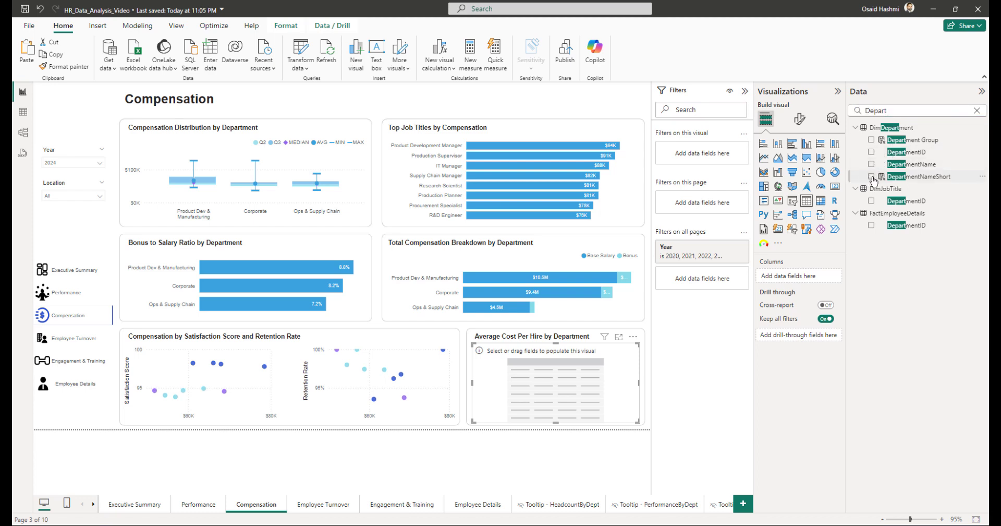
{"action": "left_click", "coordinate": [898, 110]}
{"action": "key", "text": "BackSpace"}
{"action": "key", "text": "BackSpace"}
{"action": "key", "text": "BackSpace"}
{"action": "key", "text": "BackSpace"}
{"action": "key", "text": "BackSpace"}
{"action": "key", "text": "BackSpace"}
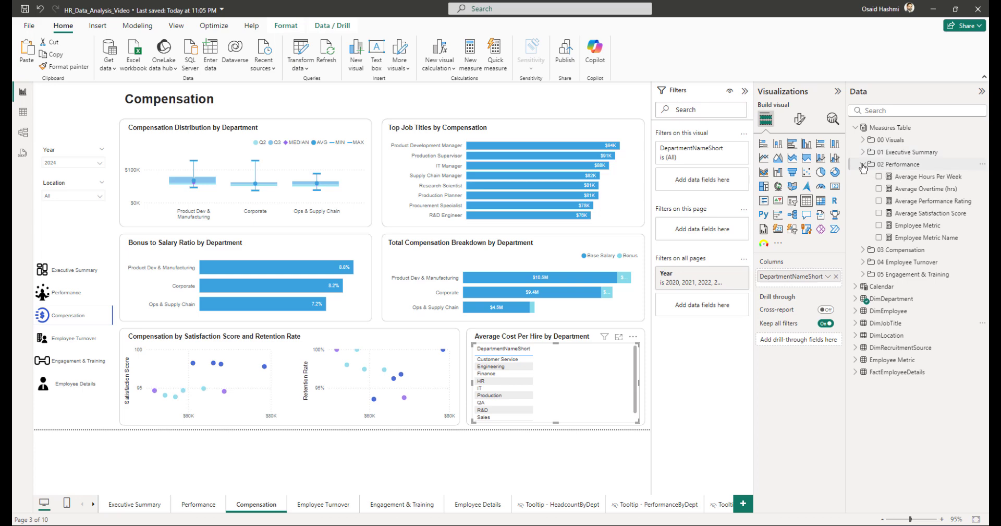
Step: Create an Average Cost Per Hire measure in the 03 Compensation folder as AVERAGE(FactEmployeeDetails[CostPerHire]) and add it to the table
{"action": "left_click", "coordinate": [863, 164]}
{"action": "right_click", "coordinate": [895, 183]}
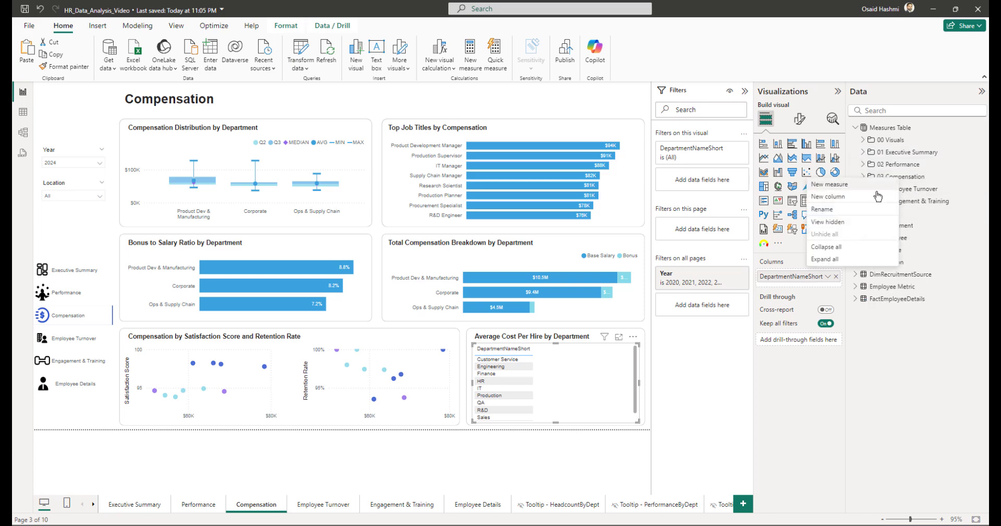
{"action": "left_click", "coordinate": [829, 184]}
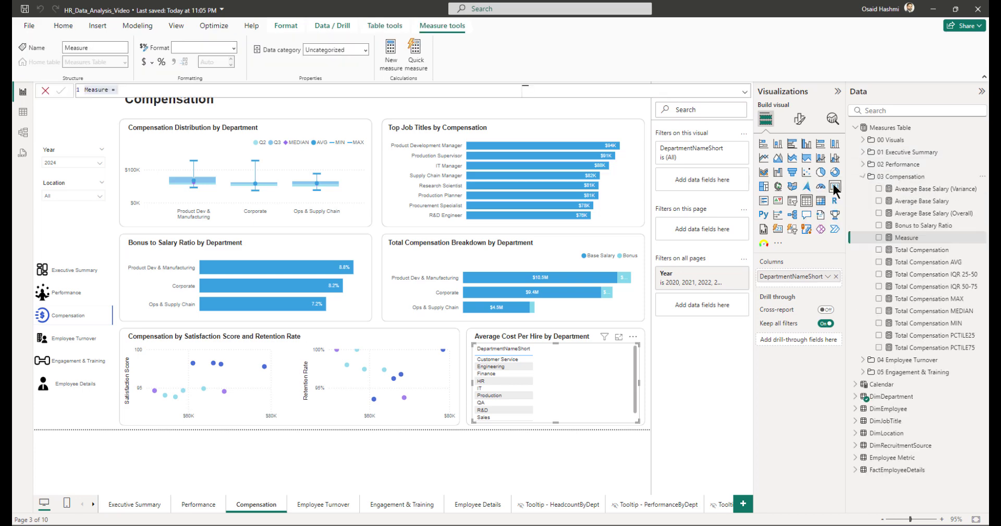
{"action": "key", "text": "ctrl+a"}
{"action": "type", "text": "Average Cost "}
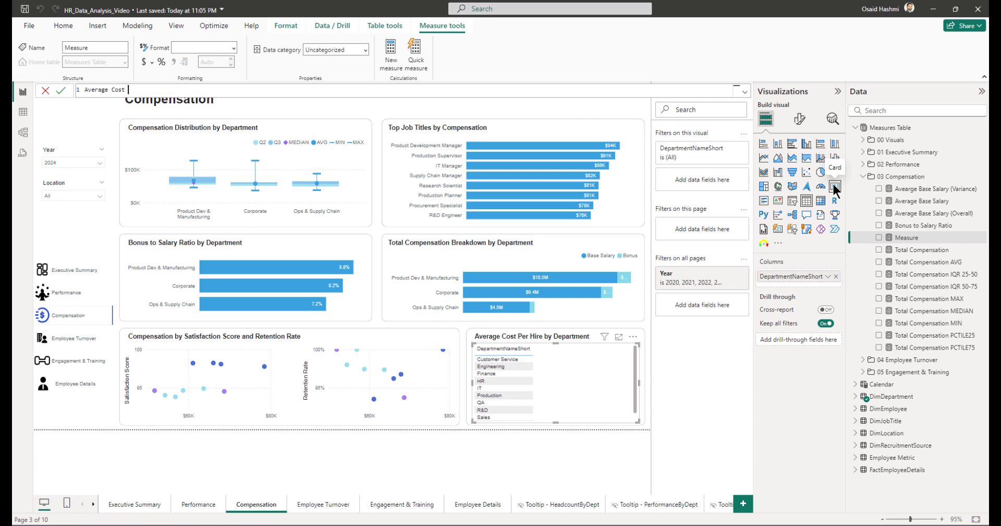
{"action": "type", "text": "Per Hire ="}
{"action": "key", "text": "shift+Return"}
{"action": "type", "text": "average(cp"}
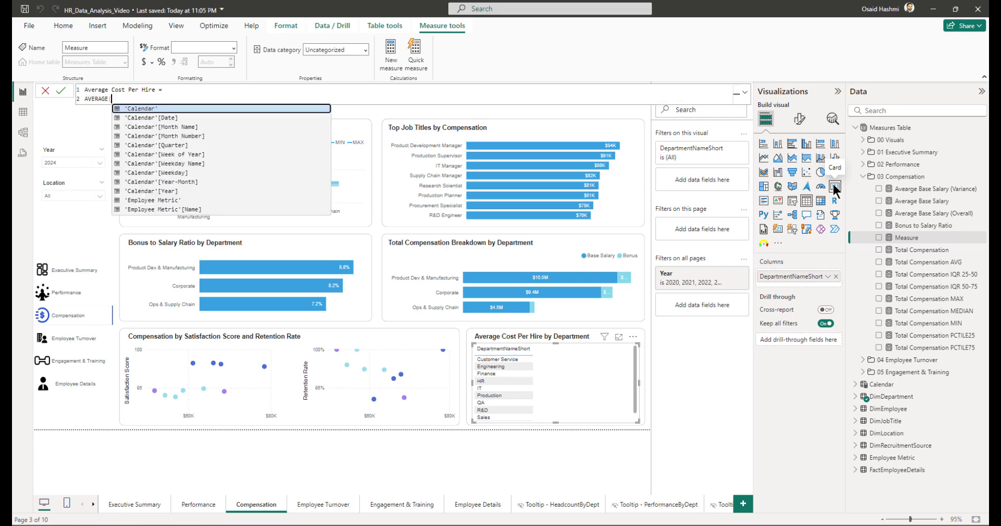
{"action": "key", "text": "BackSpace"}
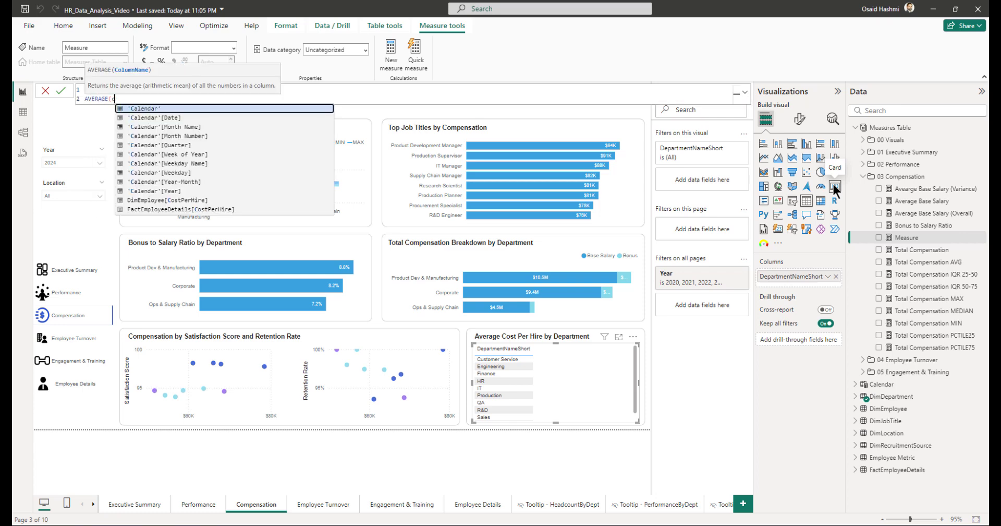
{"action": "type", "text": "ost"}
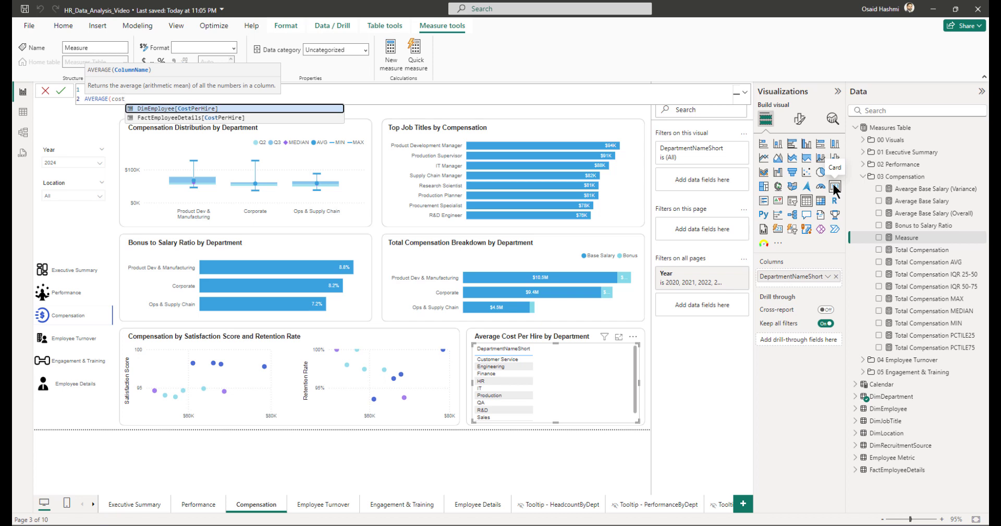
{"action": "key", "text": "Down"}
{"action": "key", "text": "Tab"}
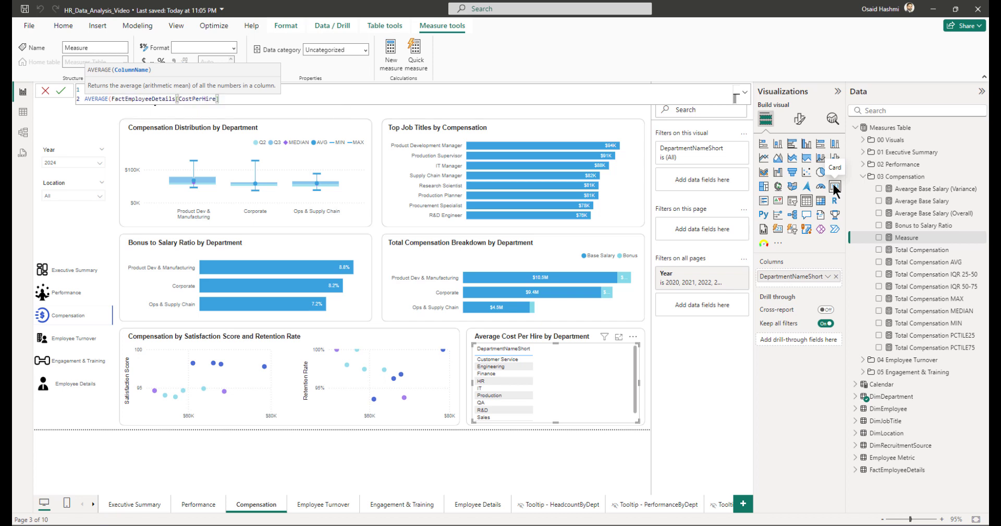
{"action": "type", "text": ")"}
{"action": "key", "text": "Return"}
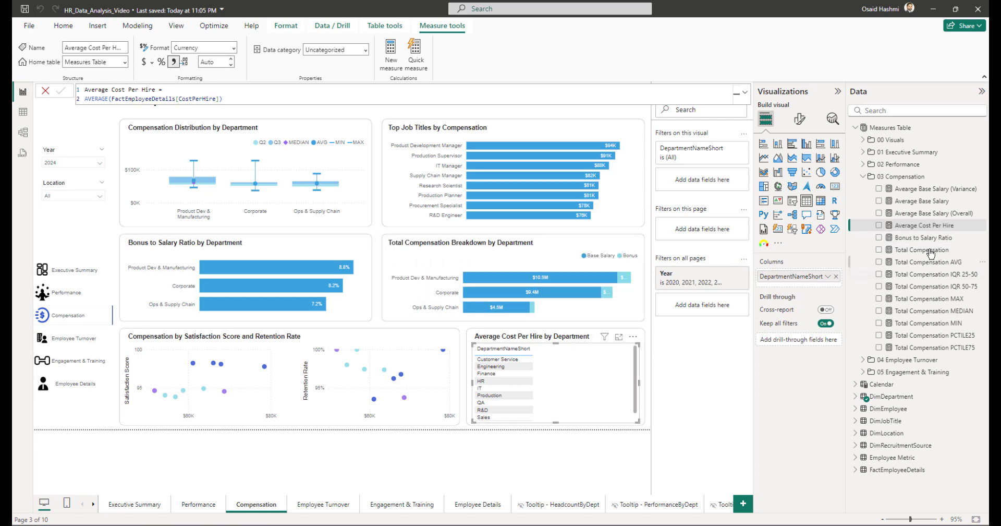
{"action": "left_click", "coordinate": [879, 226]}
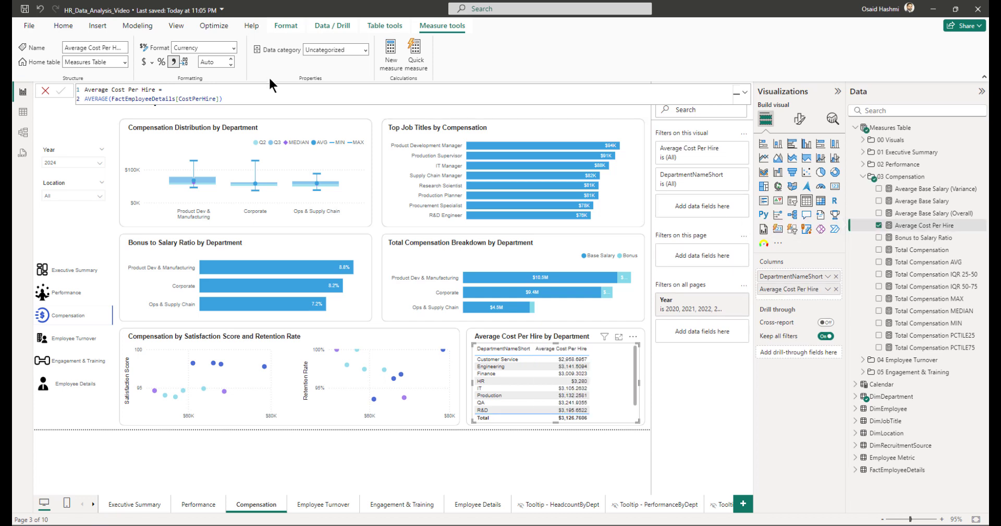
Step: Set the Average Cost Per Hire measure to 0 decimal places
{"action": "left_click", "coordinate": [211, 62]}
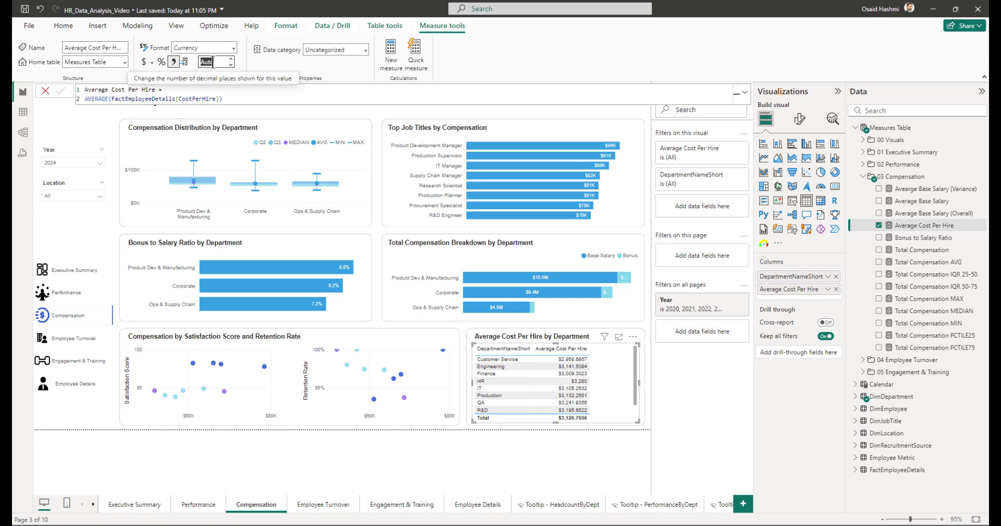
{"action": "type", "text": "0"}
{"action": "key", "text": "Return"}
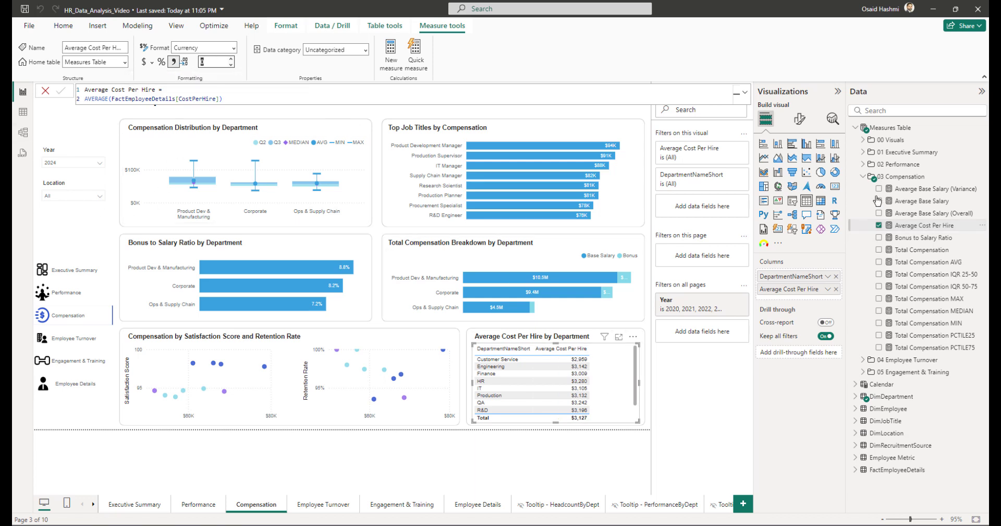
Step: Collapse the 03 Compensation folder, find the Retention Rate measure by searching "reten", and add it to the Average Cost Per Hire table
{"action": "left_click", "coordinate": [864, 176]}
{"action": "left_click", "coordinate": [890, 110]}
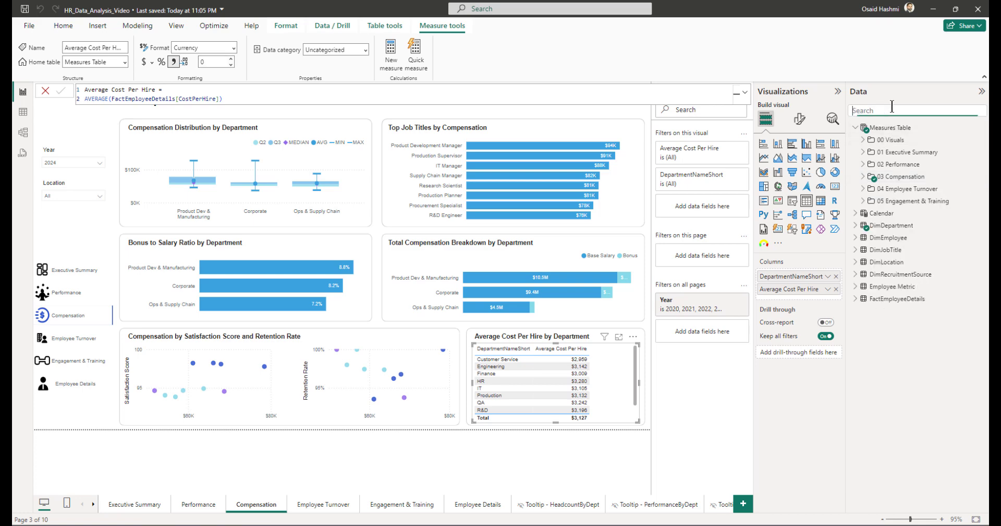
{"action": "type", "text": "reten"}
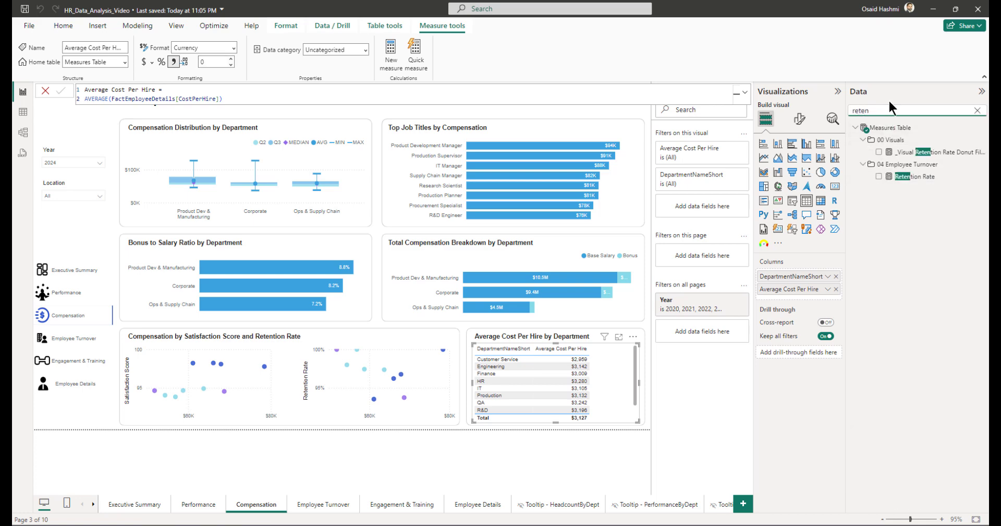
{"action": "left_click", "coordinate": [879, 178]}
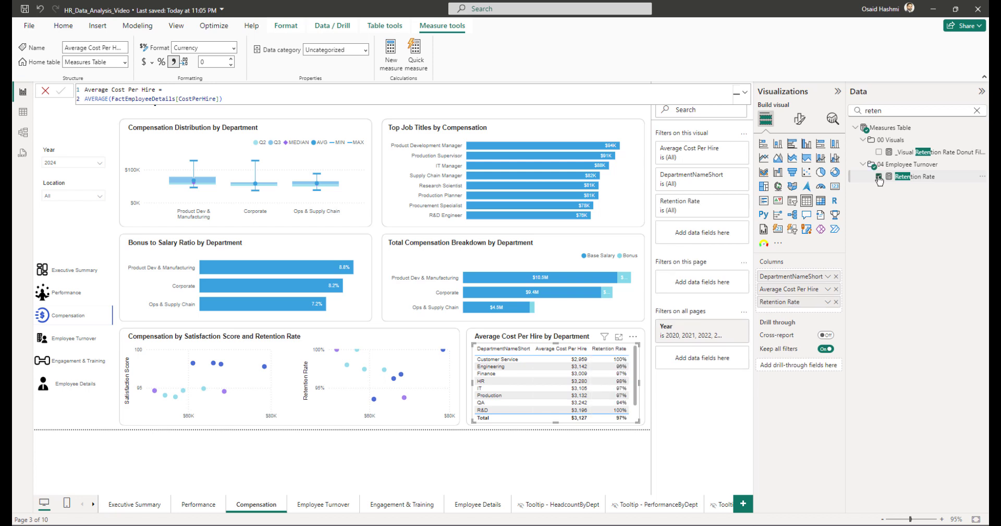
Step: Rename the table's DepartmentNameShort column to Department and its Average Cost Per Hire column to Avg Cost Per Hire
{"action": "double_click", "coordinate": [798, 276]}
{"action": "type", "text": "Department"}
{"action": "key", "text": "Return"}
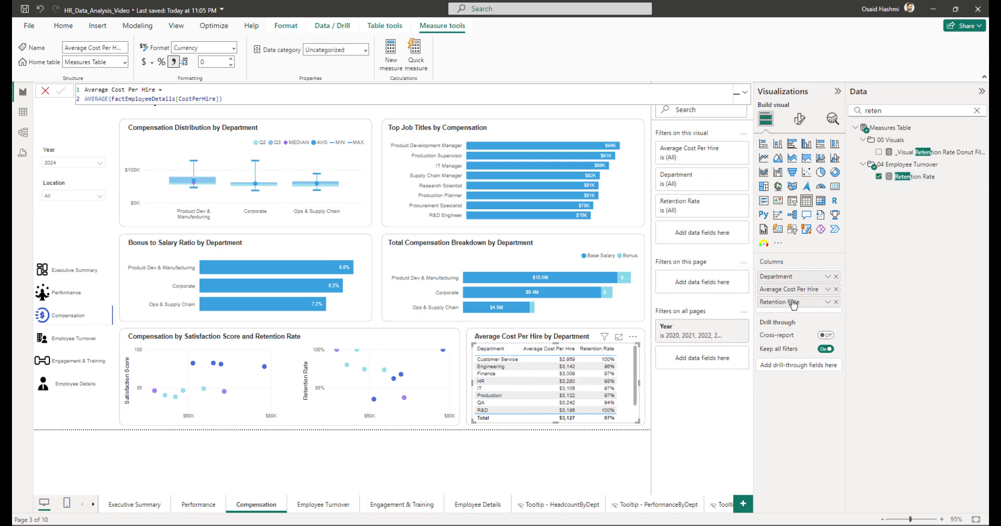
{"action": "double_click", "coordinate": [784, 289]}
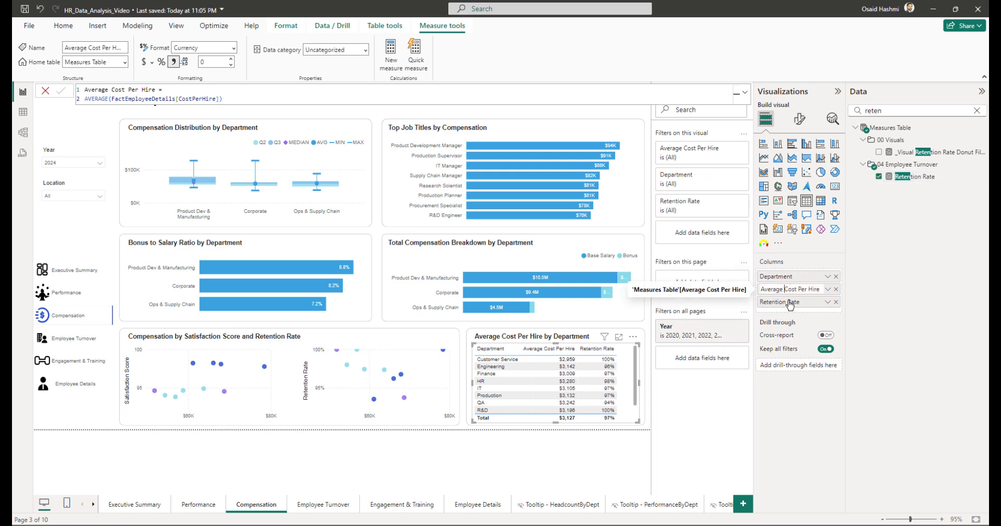
{"action": "key", "text": "BackSpace"}
{"action": "key", "text": "BackSpace"}
{"action": "key", "text": "BackSpace"}
{"action": "key", "text": "BackSpace"}
{"action": "key", "text": "BackSpace"}
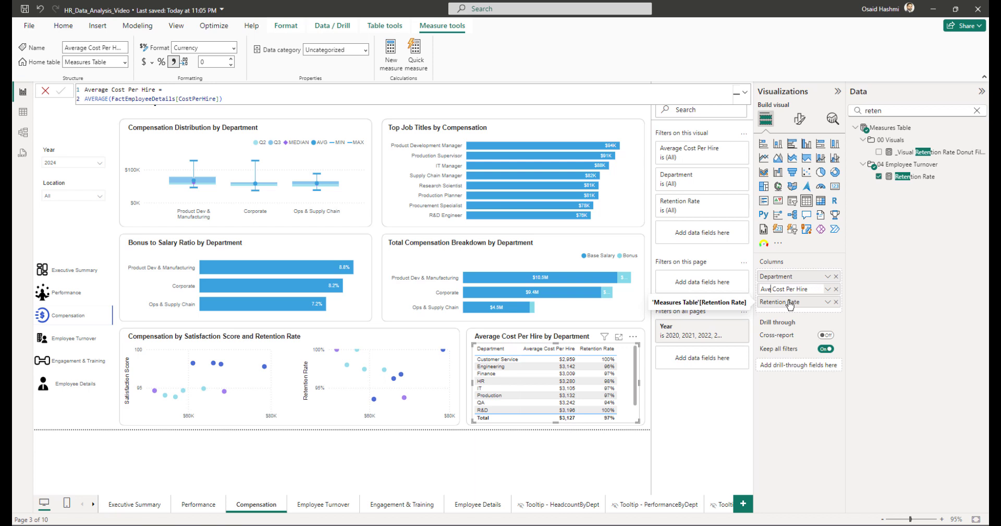
{"action": "type", "text": "g"}
{"action": "key", "text": "Return"}
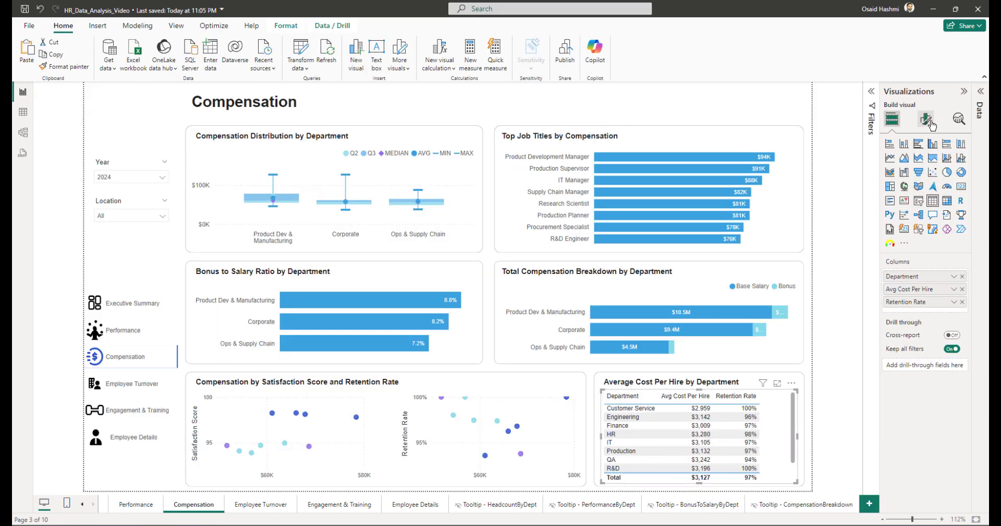
Step: Set the alternate background color of the table's values to white
{"action": "left_click", "coordinate": [927, 120]}
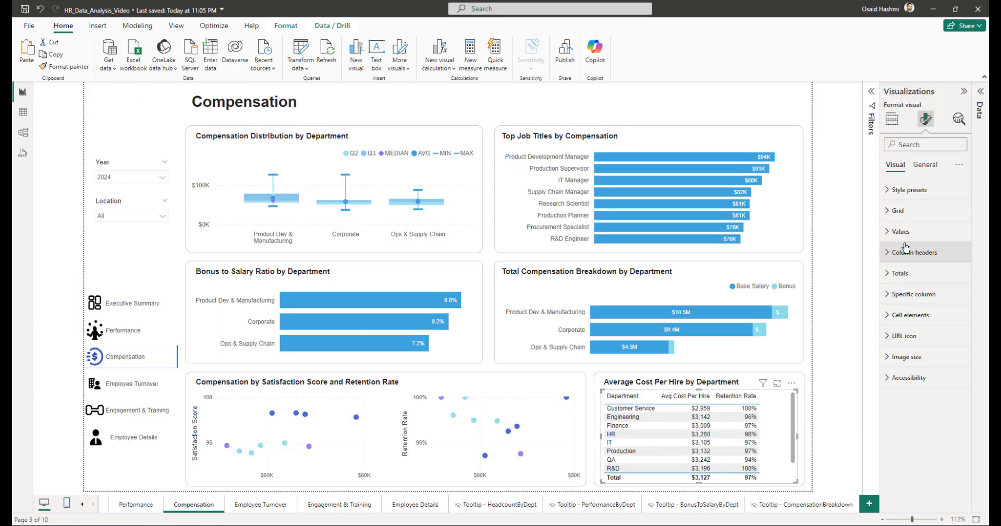
{"action": "left_click", "coordinate": [901, 231]}
{"action": "left_click", "coordinate": [906, 406]}
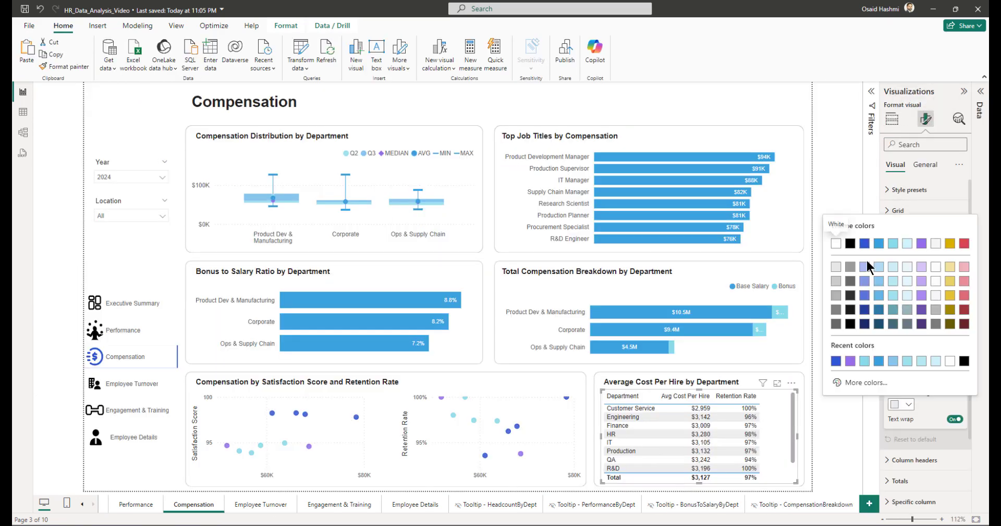
{"action": "key", "text": "Escape"}
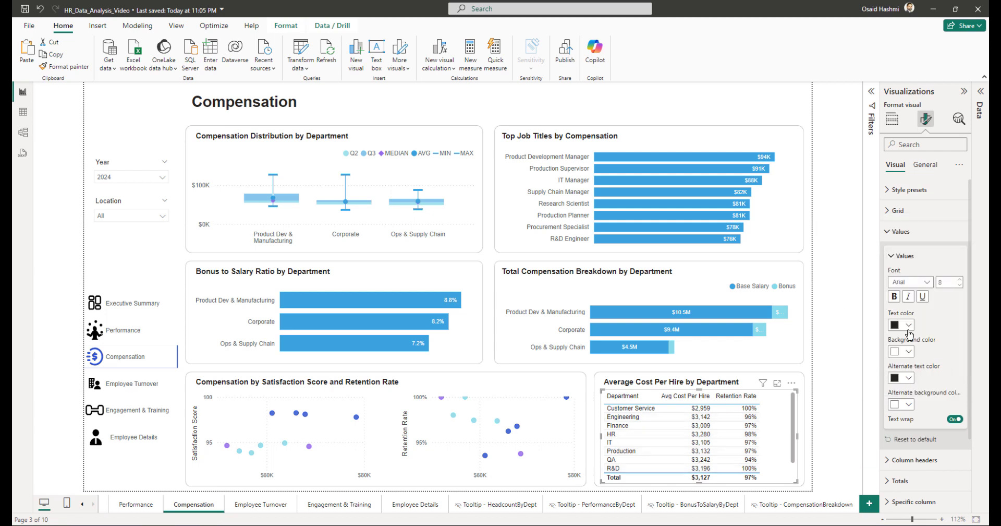
{"action": "left_click", "coordinate": [898, 256]}
Step: Turn off the horizontal gridlines and the totals row in the Average Cost Per Hire table
{"action": "left_click", "coordinate": [898, 210]}
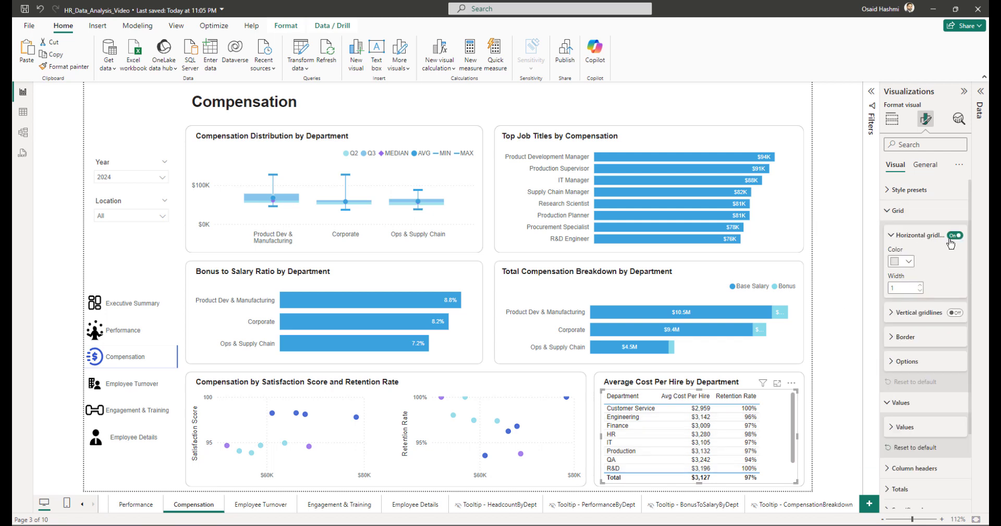
{"action": "left_click", "coordinate": [955, 235]}
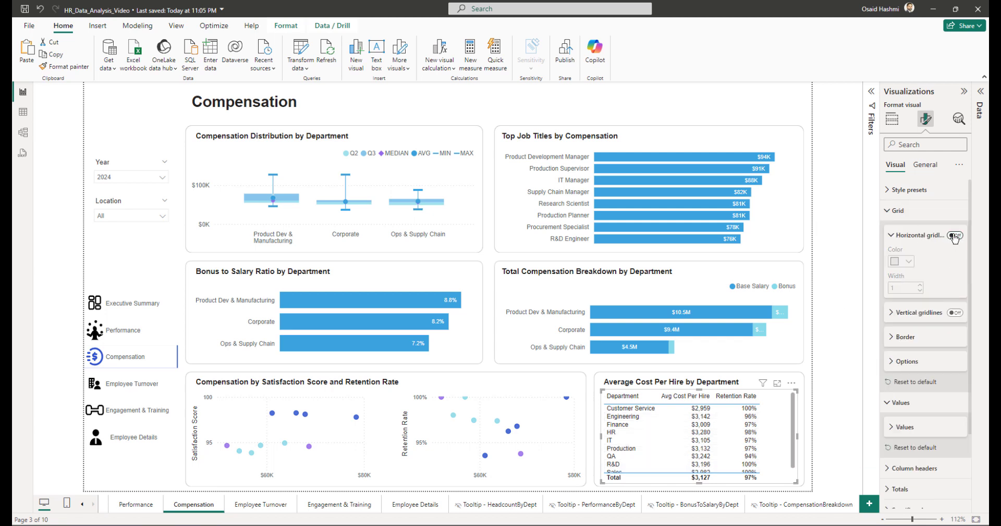
{"action": "left_click", "coordinate": [898, 210]}
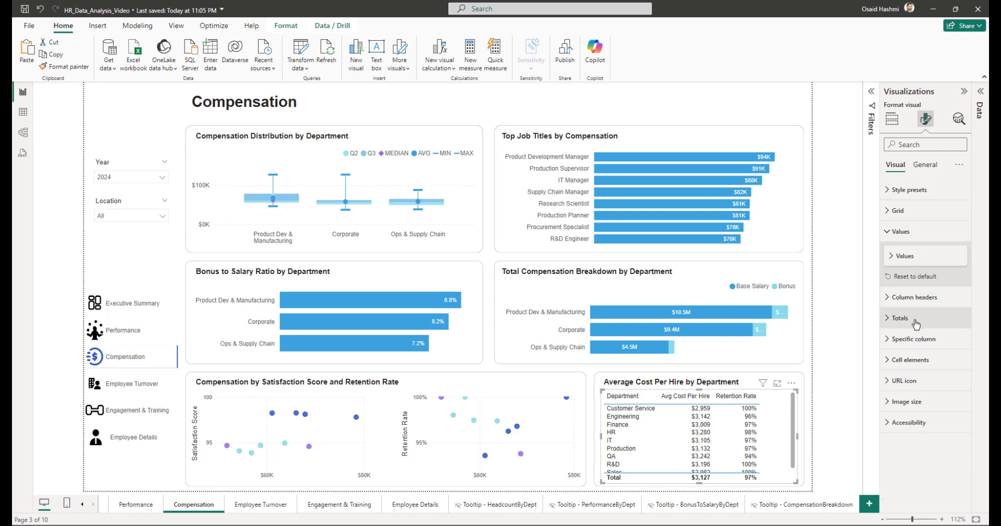
{"action": "left_click", "coordinate": [914, 320]}
{"action": "left_click", "coordinate": [955, 343]}
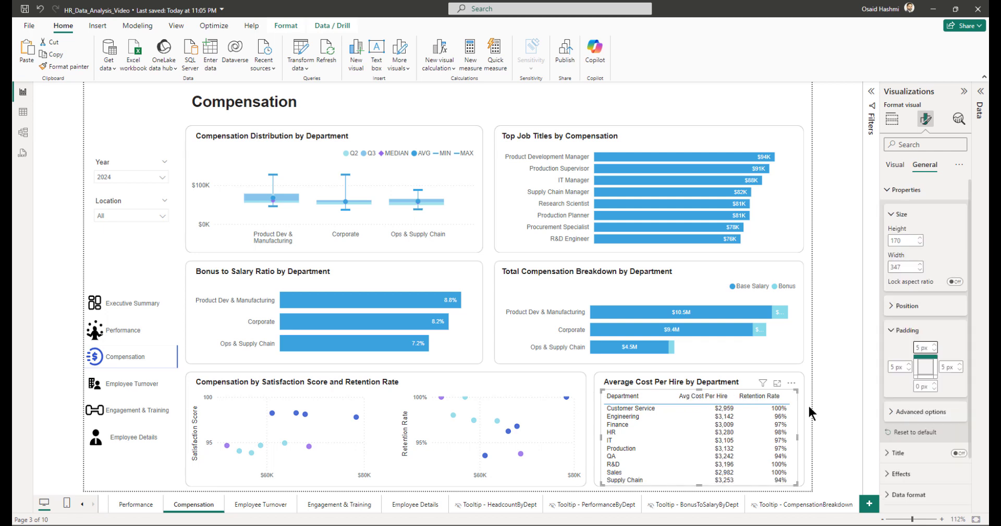
Step: Turn on background color conditional formatting for the table's Retention Rate column under the cell elements settings
{"action": "left_click", "coordinate": [893, 119]}
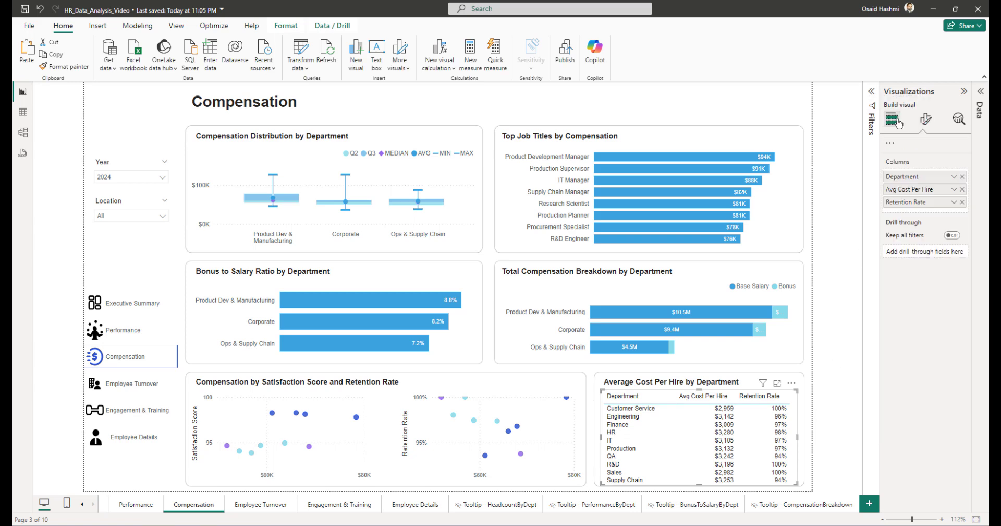
{"action": "left_click", "coordinate": [926, 119]}
{"action": "left_click", "coordinate": [910, 250]}
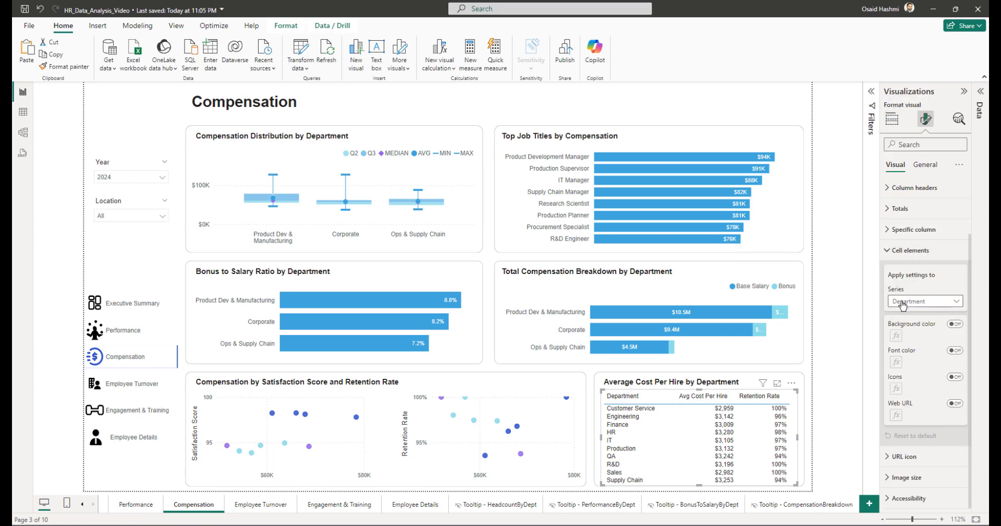
{"action": "left_click", "coordinate": [911, 303]}
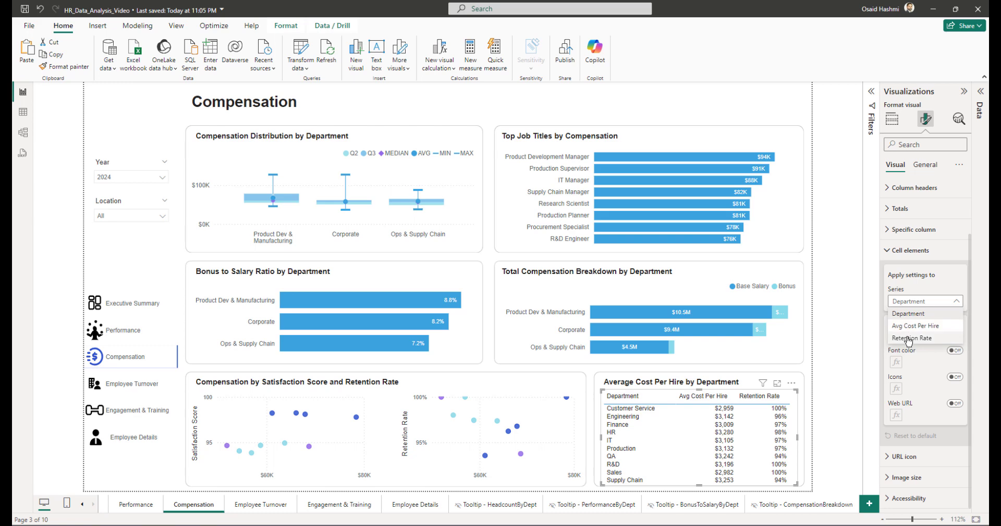
{"action": "left_click", "coordinate": [919, 337]}
{"action": "left_click", "coordinate": [955, 324]}
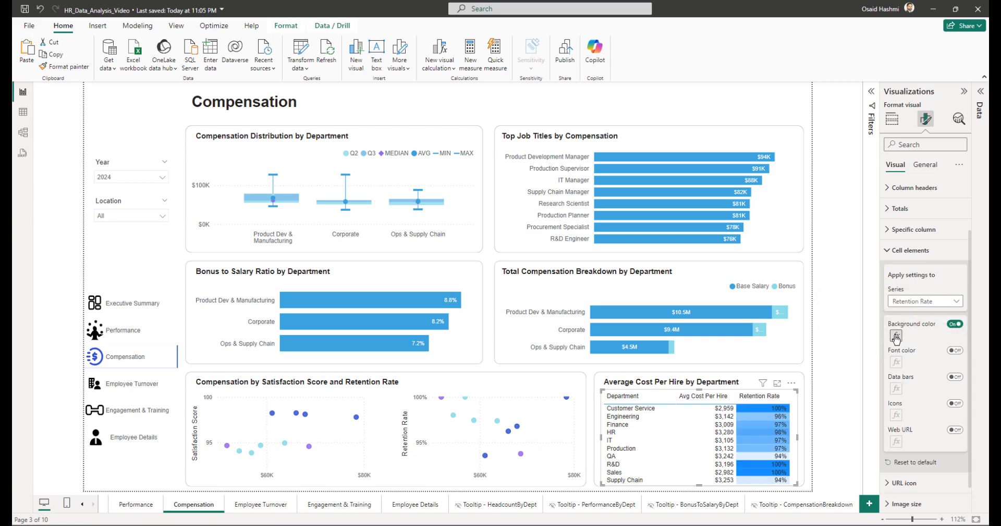
Step: Set the Retention Rate background gradient to white for the lowest value and light blue for the highest value
{"action": "left_click", "coordinate": [896, 335]}
{"action": "left_click", "coordinate": [715, 245]}
{"action": "left_click", "coordinate": [641, 296]}
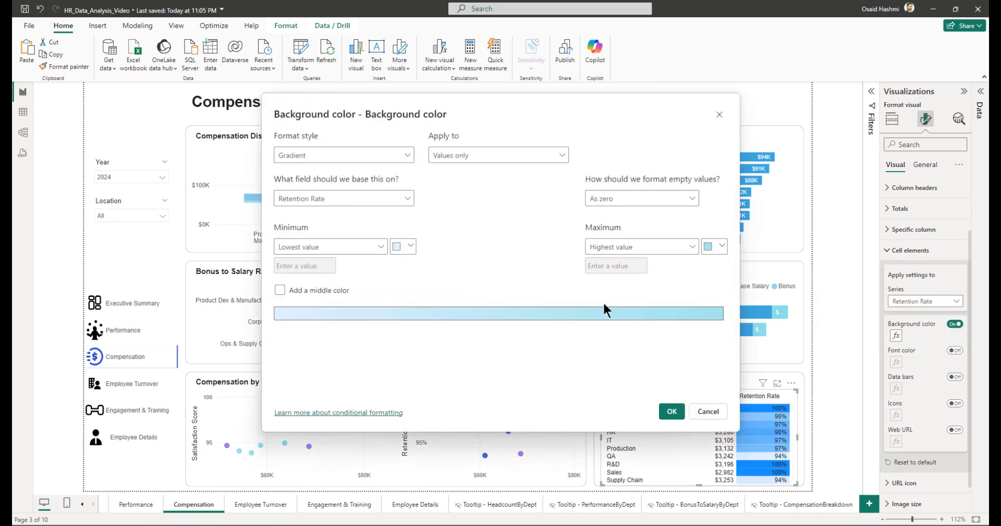
{"action": "left_click", "coordinate": [410, 245]}
{"action": "left_click", "coordinate": [406, 266]}
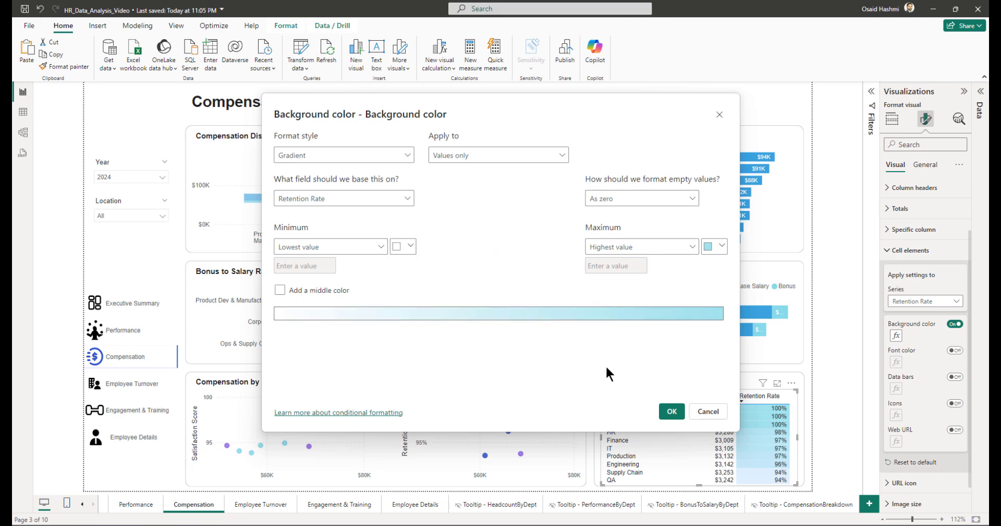
{"action": "left_click", "coordinate": [671, 412]}
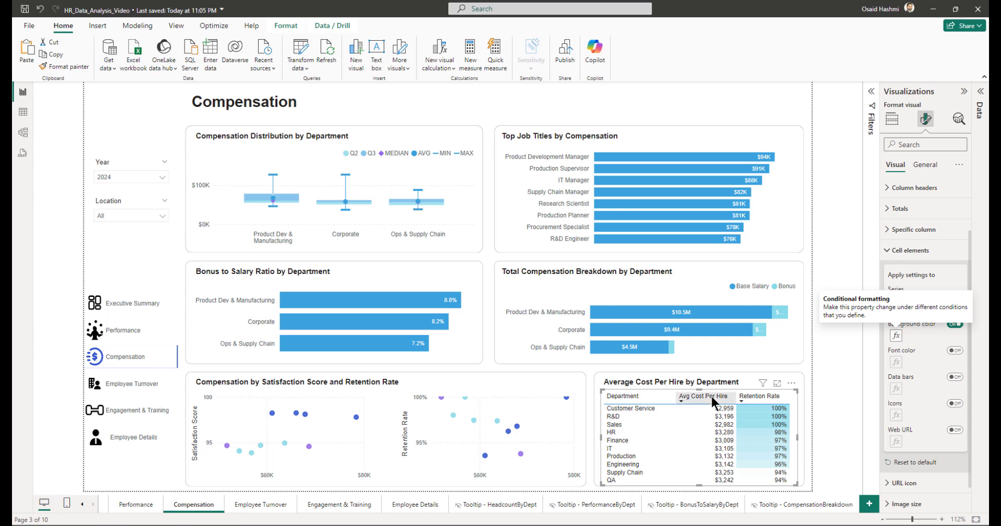
Step: Give the Avg Cost Per Hire column a background gradient from white at lowest to light red at highest, and sort the table by it in descending order
{"action": "left_click", "coordinate": [919, 301]}
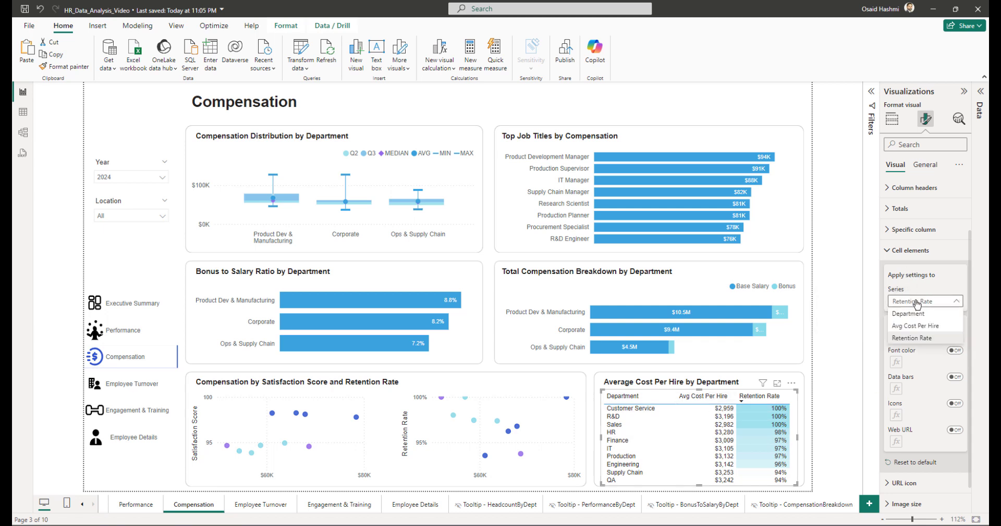
{"action": "left_click", "coordinate": [908, 329]}
{"action": "left_click", "coordinate": [955, 324]}
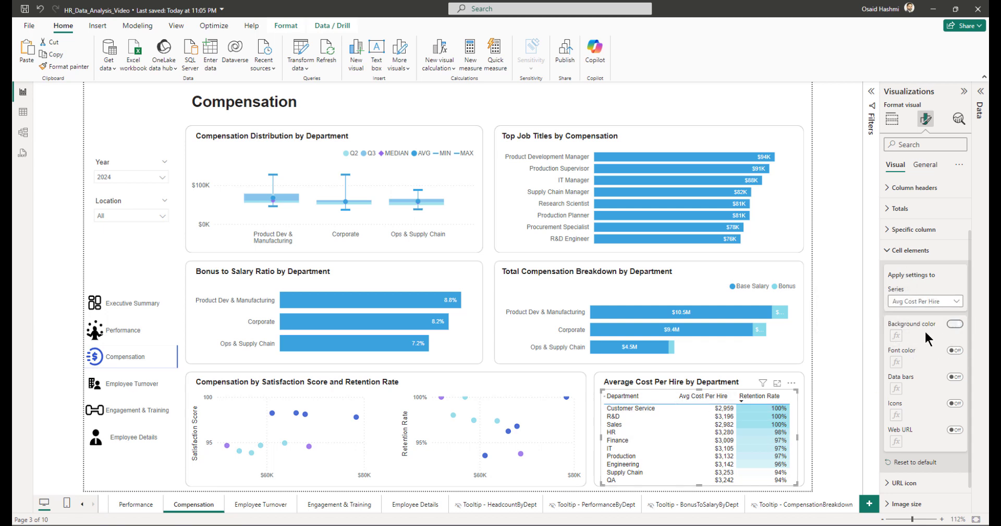
{"action": "left_click", "coordinate": [896, 336]}
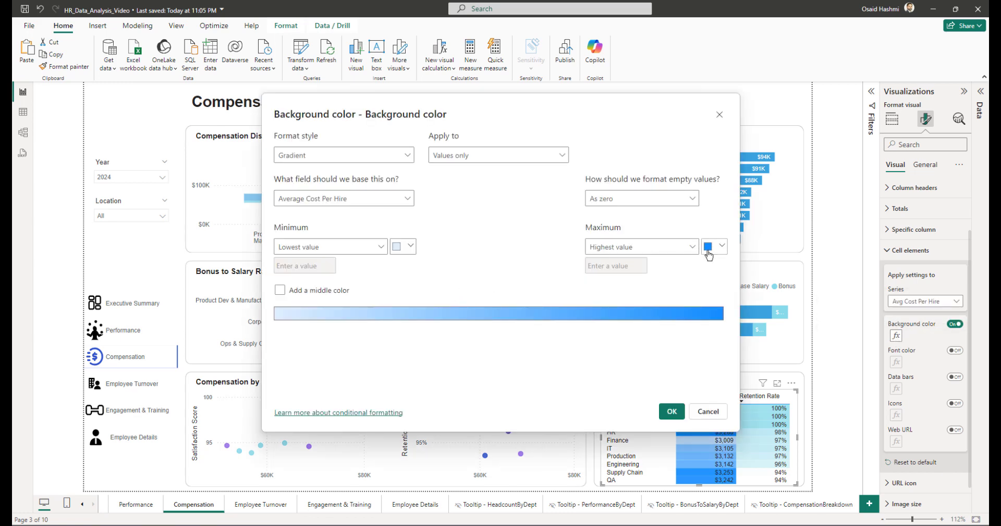
{"action": "left_click", "coordinate": [709, 247]}
{"action": "left_click", "coordinate": [713, 282]}
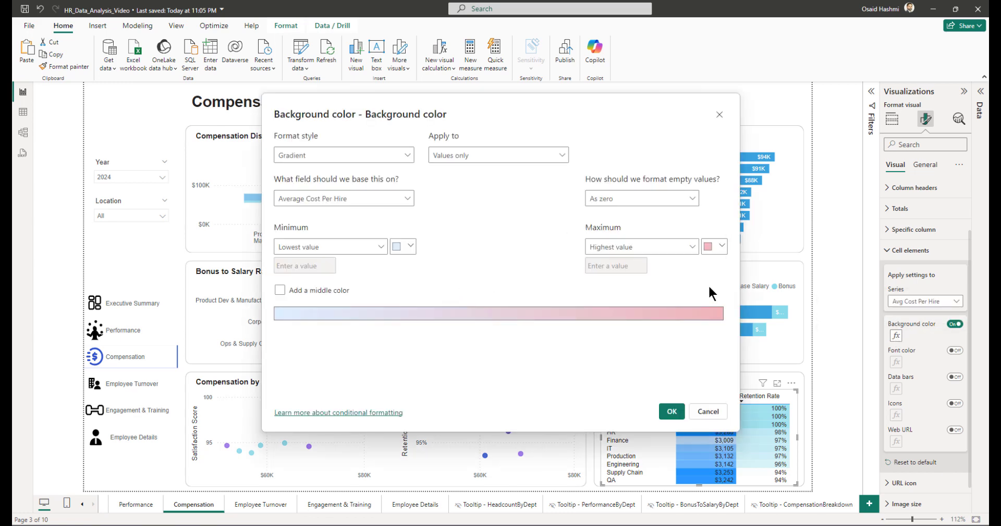
{"action": "left_click", "coordinate": [411, 246]}
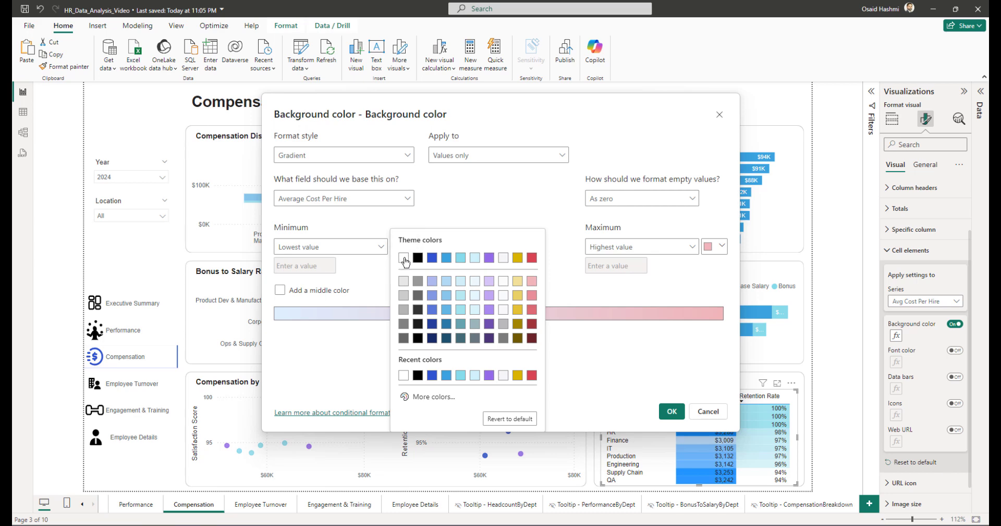
{"action": "left_click", "coordinate": [399, 256]}
{"action": "left_click", "coordinate": [671, 411]}
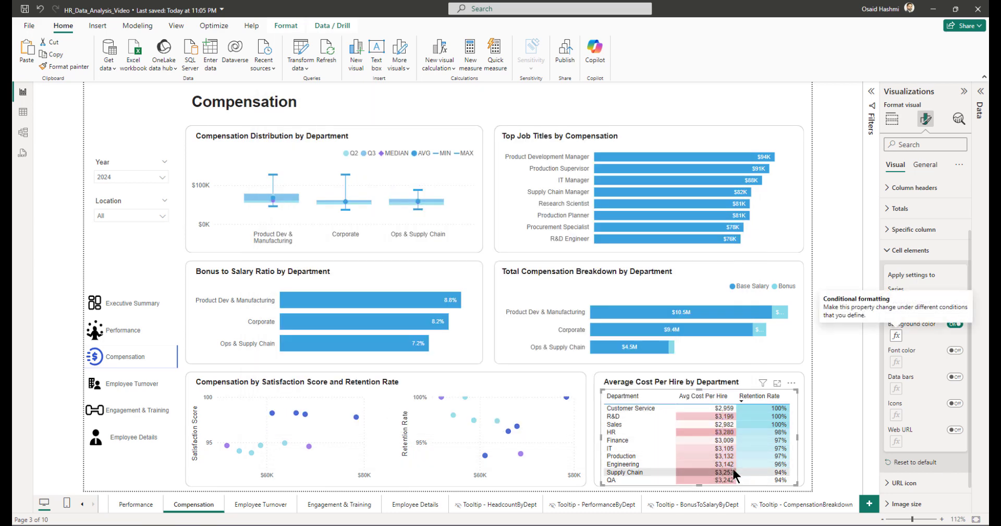
{"action": "left_click", "coordinate": [709, 396]}
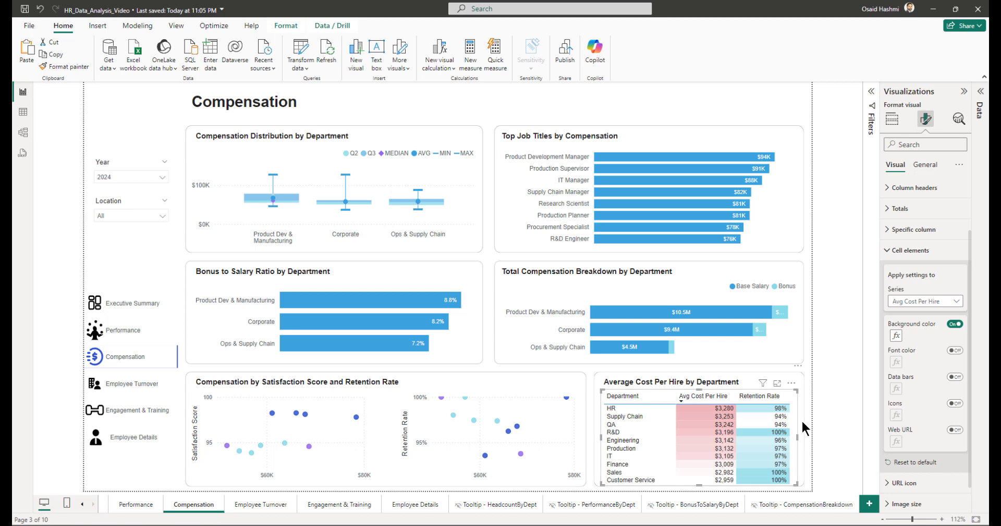
Step: Examine the Compensation Distribution by Department chart in focus mode and return to the report page
{"action": "left_click", "coordinate": [282, 201]}
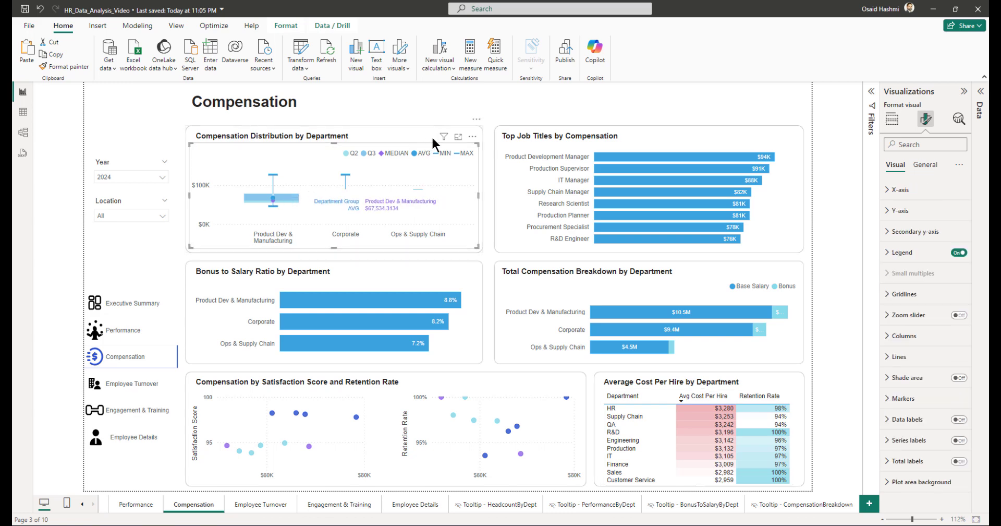
{"action": "left_click", "coordinate": [457, 136]}
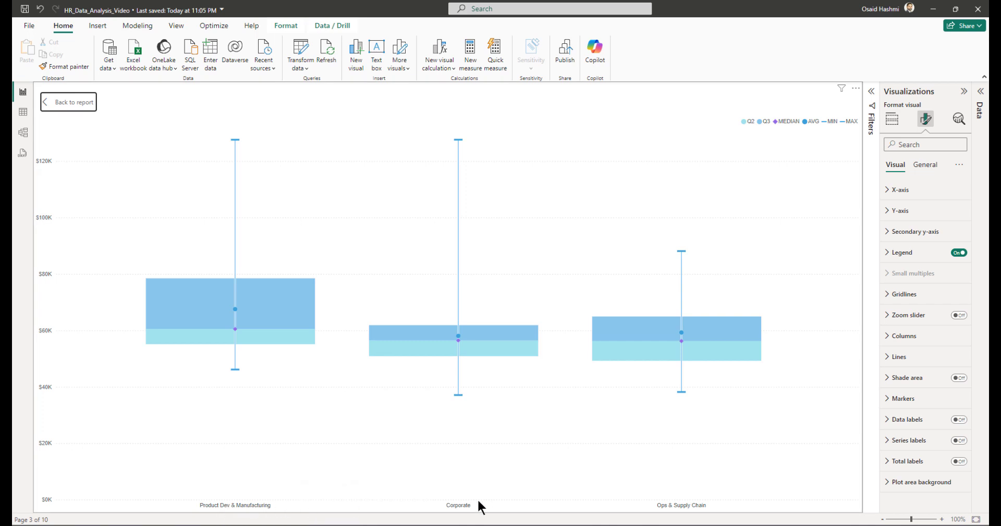
{"action": "left_click", "coordinate": [68, 111]}
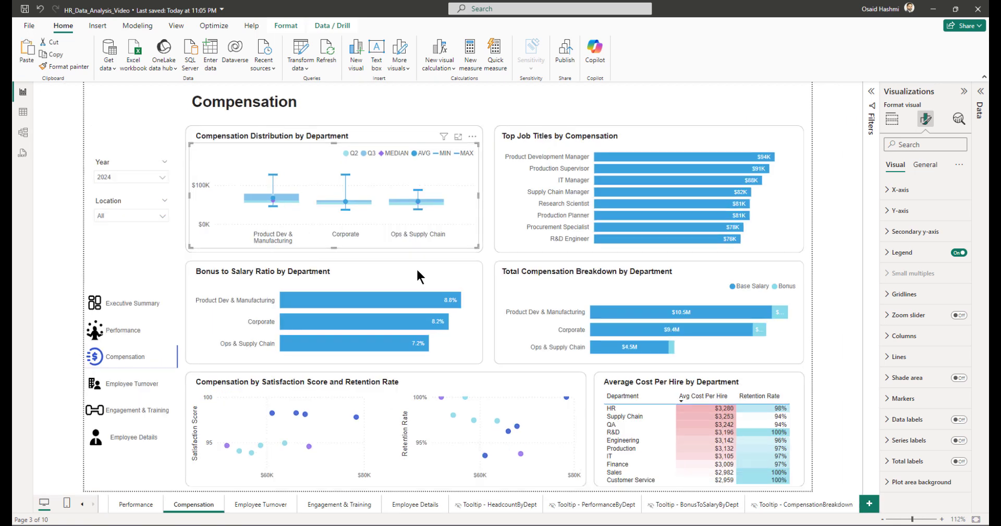
Step: Duplicate the Tooltip - CompensationBreakdown page
{"action": "left_click", "coordinate": [801, 504]}
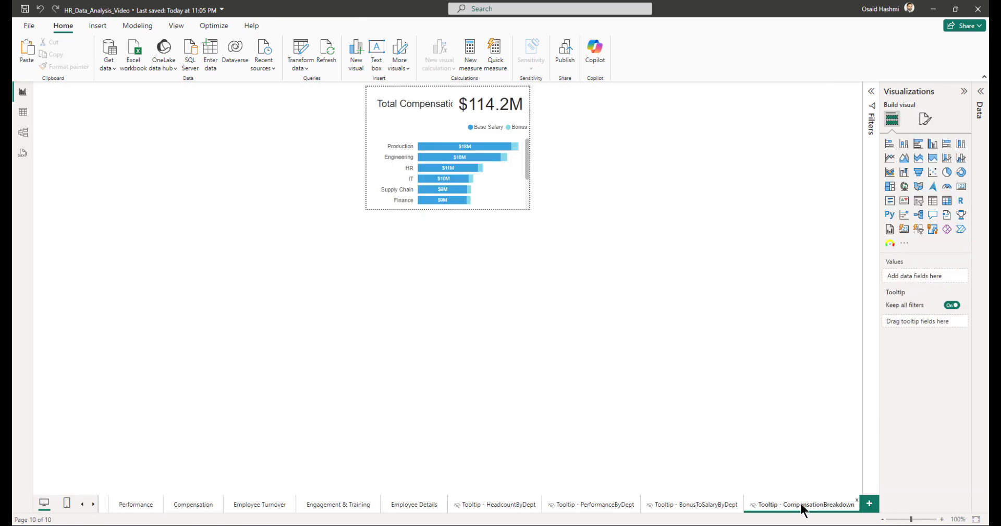
{"action": "right_click", "coordinate": [801, 509]}
{"action": "left_click", "coordinate": [829, 456]}
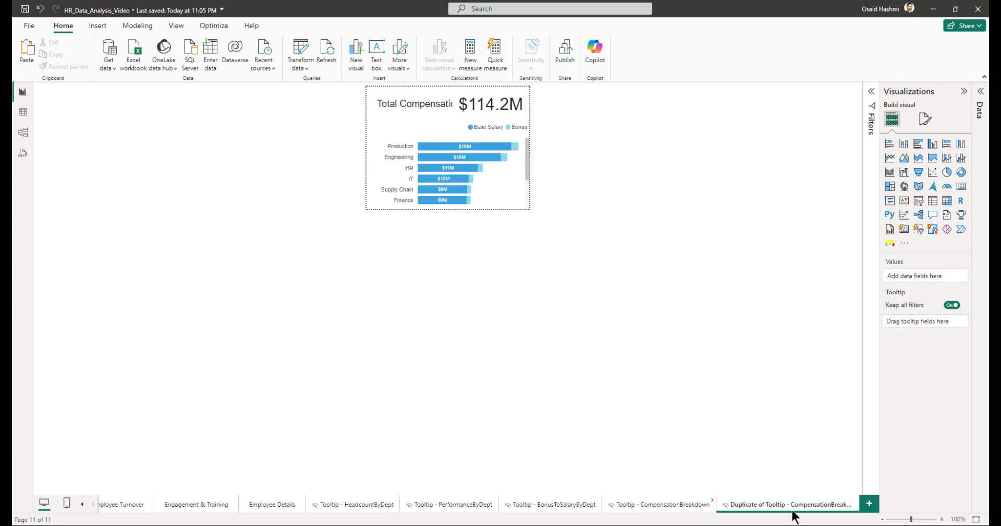
Step: Rename the duplicated tooltip page as Tooltip - CompensationDistribution
{"action": "double_click", "coordinate": [760, 505]}
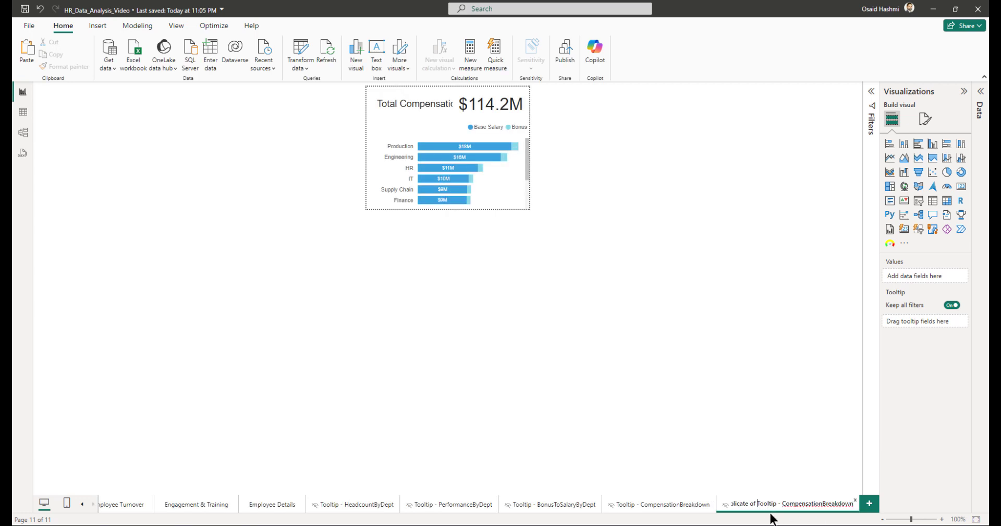
{"action": "key", "text": "BackSpace"}
{"action": "key", "text": "BackSpace"}
{"action": "key", "text": "BackSpace"}
{"action": "key", "text": "BackSpace"}
{"action": "key", "text": "BackSpace"}
{"action": "key", "text": "BackSpace"}
{"action": "key", "text": "BackSpace"}
{"action": "key", "text": "BackSpace"}
{"action": "key", "text": "BackSpace"}
{"action": "key", "text": "BackSpace"}
{"action": "key", "text": "BackSpace"}
{"action": "key", "text": "BackSpace"}
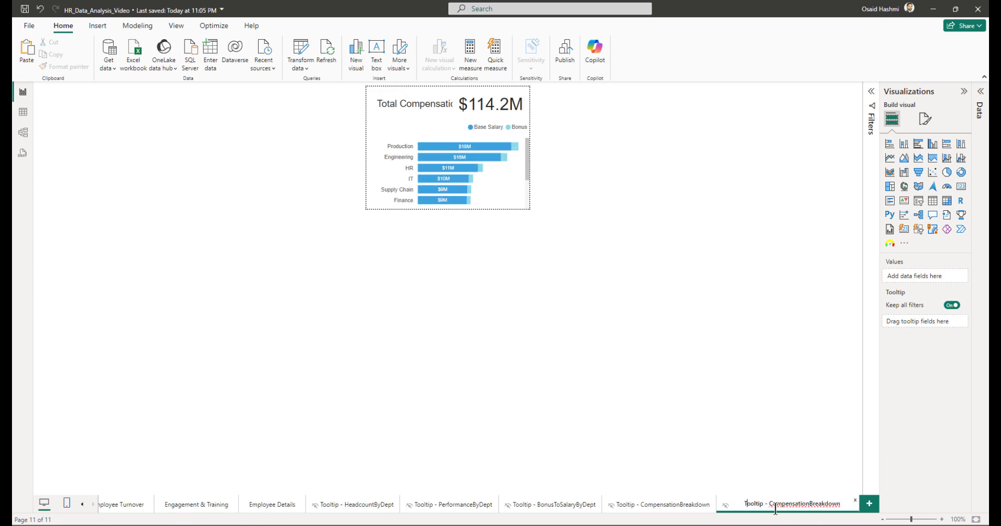
{"action": "key", "text": "BackSpace"}
{"action": "key", "text": "BackSpace"}
{"action": "key", "text": "BackSpace"}
{"action": "key", "text": "BackSpace"}
{"action": "key", "text": "BackSpace"}
{"action": "key", "text": "BackSpace"}
{"action": "key", "text": "BackSpace"}
{"action": "key", "text": "BackSpace"}
{"action": "key", "text": "BackSpace"}
{"action": "type", "text": "Distribution"}
{"action": "key", "text": "Return"}
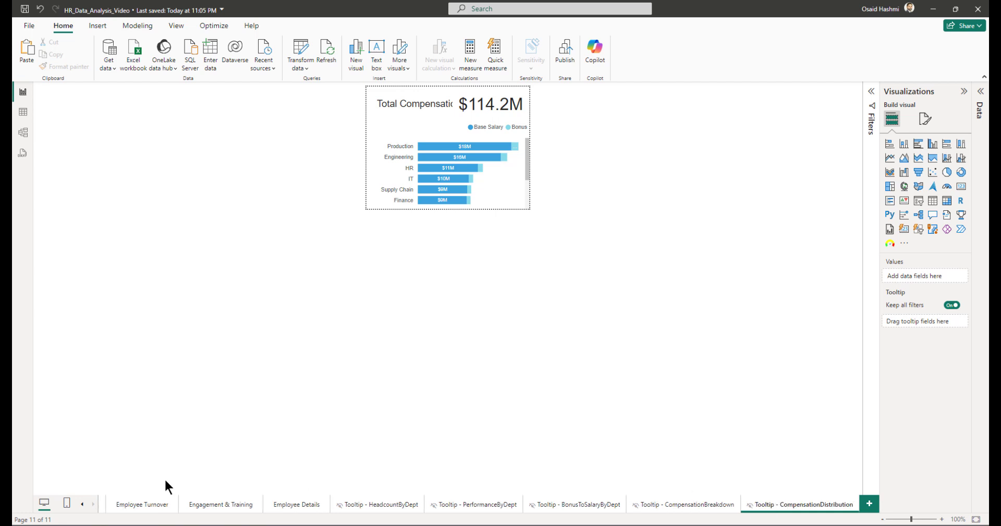
Step: Copy the Compensation page's Compensation Distribution by Department chart and use it to replace the bar chart on the Tooltip - CompensationDistribution page
{"action": "left_click", "coordinate": [82, 504]}
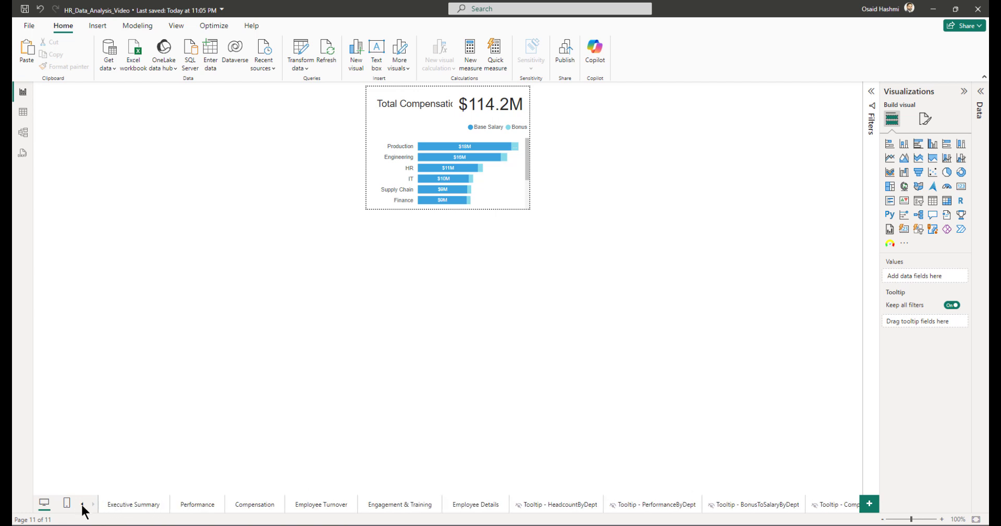
{"action": "left_click", "coordinate": [255, 504]}
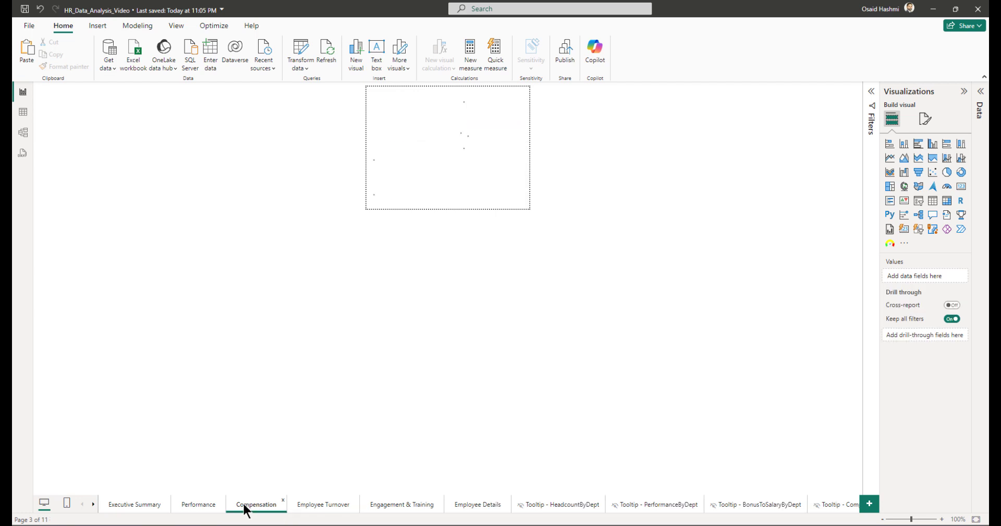
{"action": "left_click", "coordinate": [367, 179]}
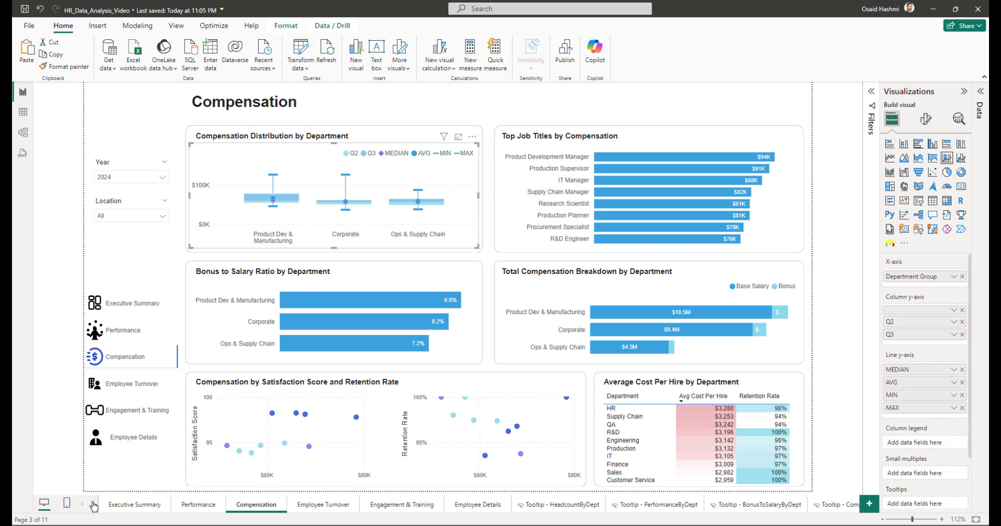
{"action": "left_click", "coordinate": [93, 504]}
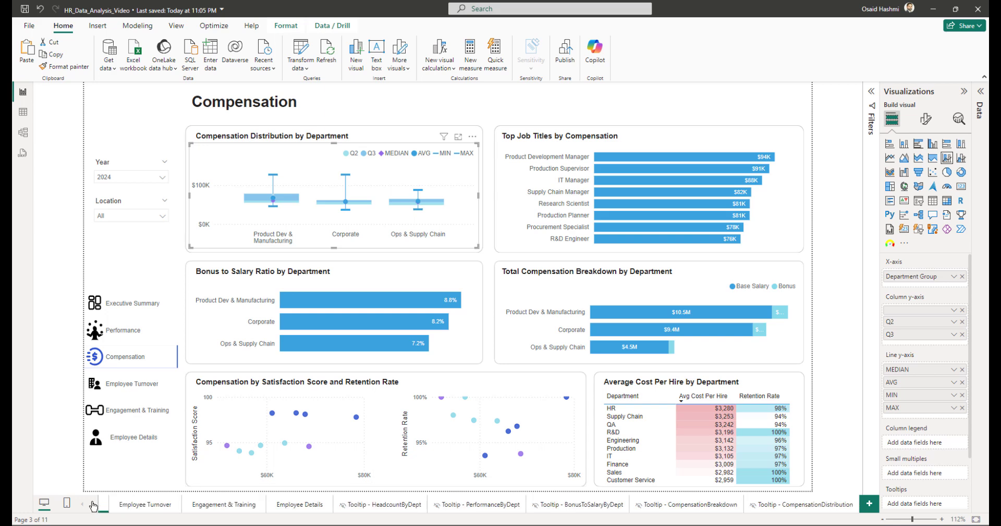
{"action": "left_click", "coordinate": [798, 504]}
{"action": "left_click", "coordinate": [514, 185]}
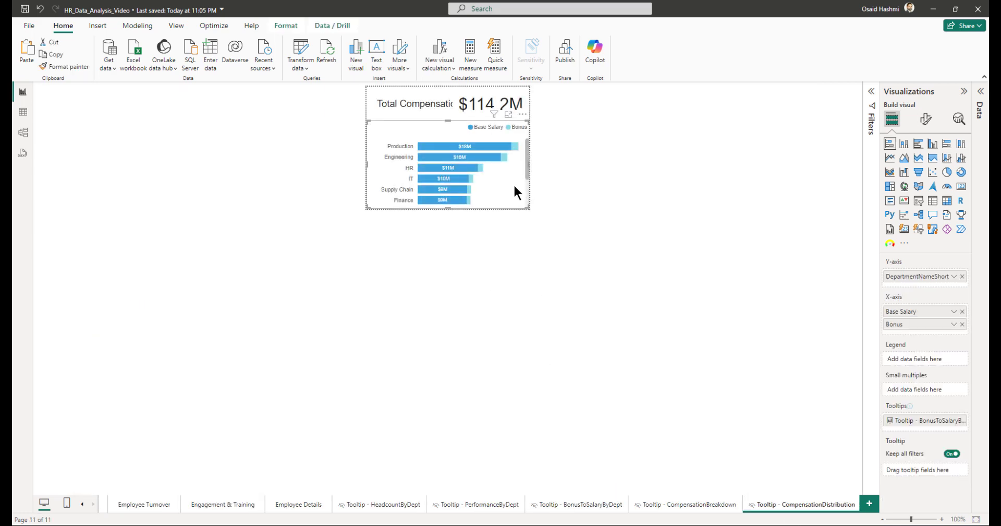
{"action": "key", "text": "Delete"}
{"action": "key", "text": "ctrl+z"}
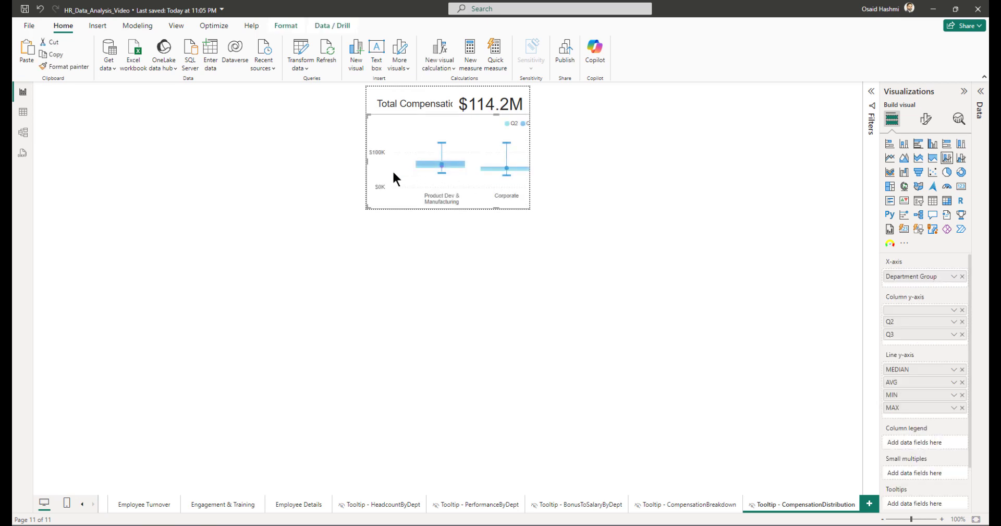
Step: Replace Department Group with DepartmentNameShort on the X-axis of the pasted distribution chart
{"action": "left_click", "coordinate": [981, 92]}
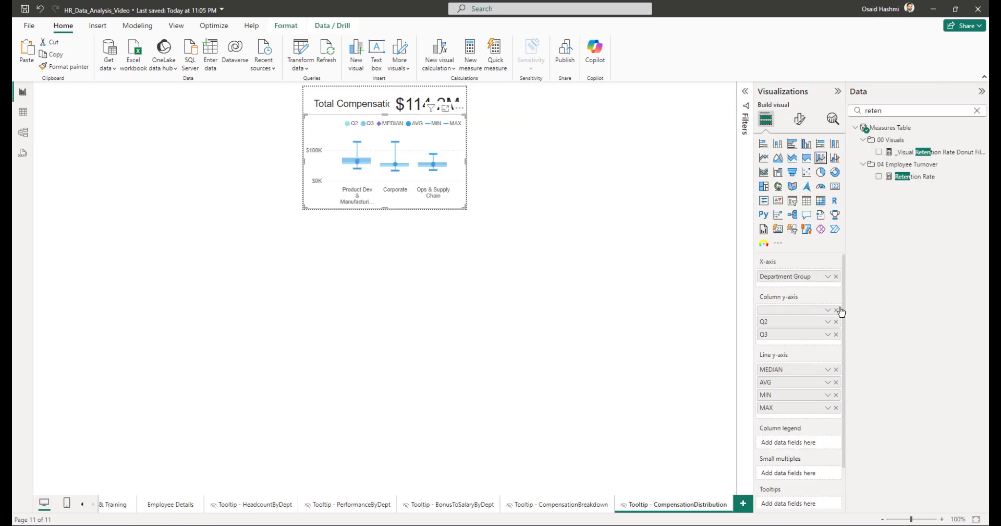
{"action": "left_click", "coordinate": [838, 277]}
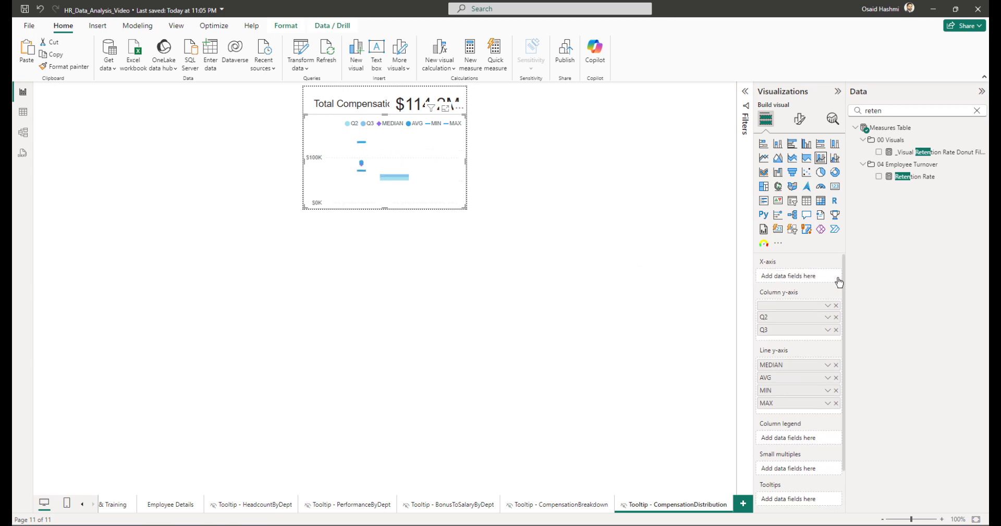
{"action": "left_click", "coordinate": [894, 110]}
{"action": "key", "text": "BackSpace"}
{"action": "key", "text": "BackSpace"}
{"action": "key", "text": "BackSpace"}
{"action": "key", "text": "BackSpace"}
{"action": "key", "text": "BackSpace"}
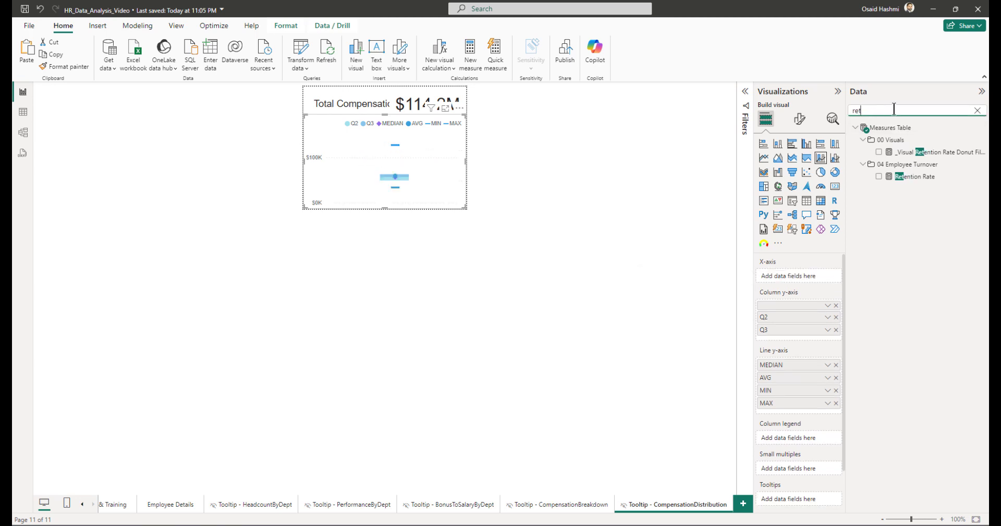
{"action": "type", "text": "depart"}
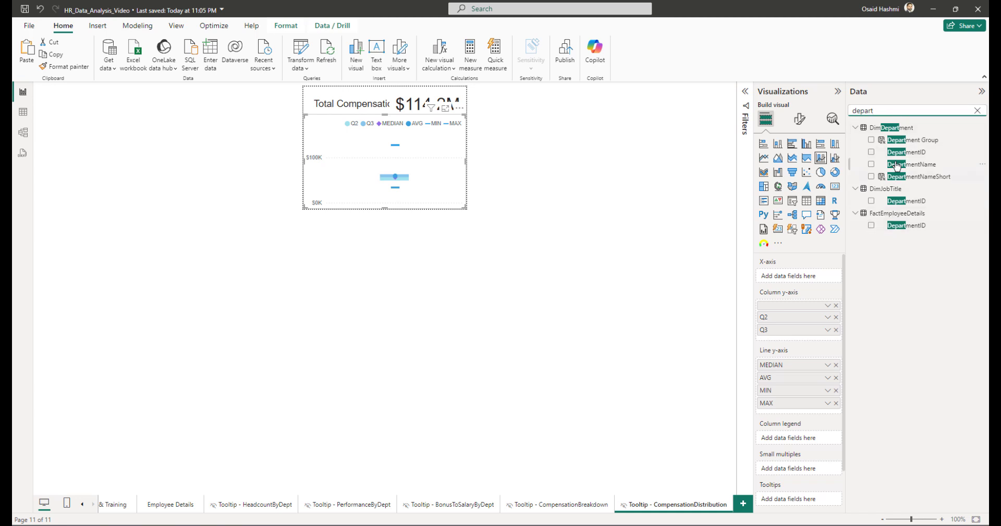
{"action": "left_click", "coordinate": [872, 177]}
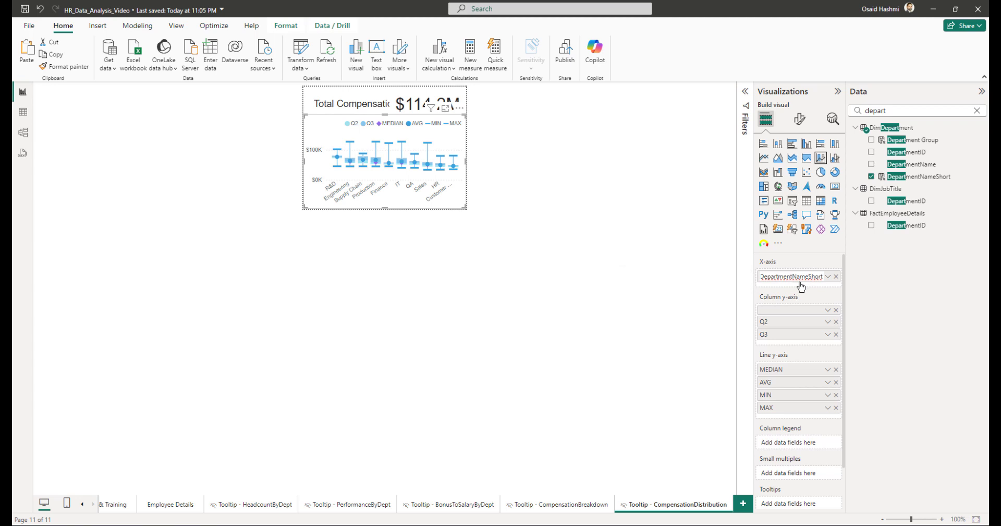
Step: Rename the distribution chart's X-axis field as Department for this visual
{"action": "key", "text": "BackSpace"}
{"action": "key", "text": "BackSpace"}
{"action": "key", "text": "BackSpace"}
{"action": "key", "text": "BackSpace"}
{"action": "key", "text": "BackSpace"}
{"action": "key", "text": "BackSpace"}
{"action": "key", "text": "BackSpace"}
{"action": "key", "text": "Return"}
Step: Delete the Total Compensation title and value card, and extend the distribution chart up to the upper edge of the tooltip page
{"action": "left_click", "coordinate": [360, 104]}
{"action": "left_click", "coordinate": [399, 105]}
{"action": "key", "text": "Delete"}
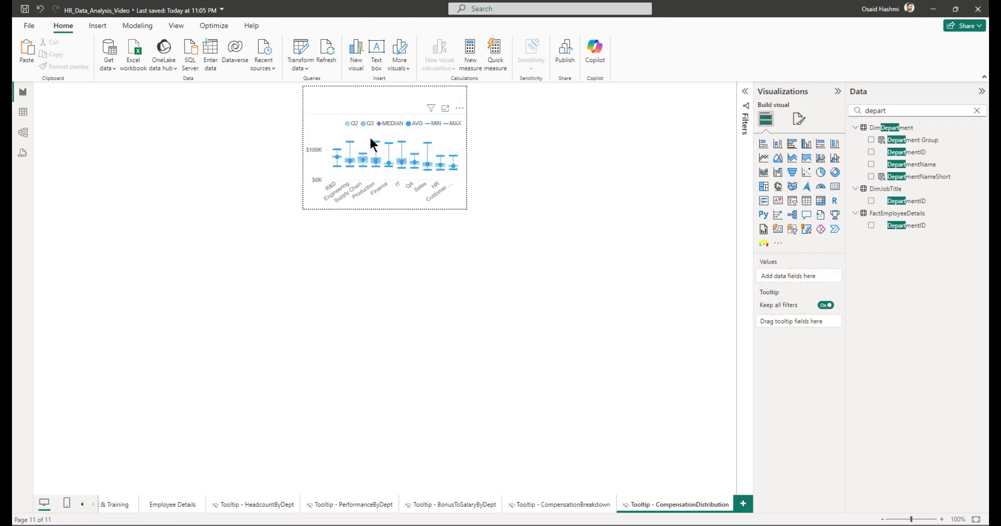
{"action": "left_click", "coordinate": [373, 135]}
{"action": "left_click_drag", "start_coordinate": [384, 115], "coordinate": [385, 86]}
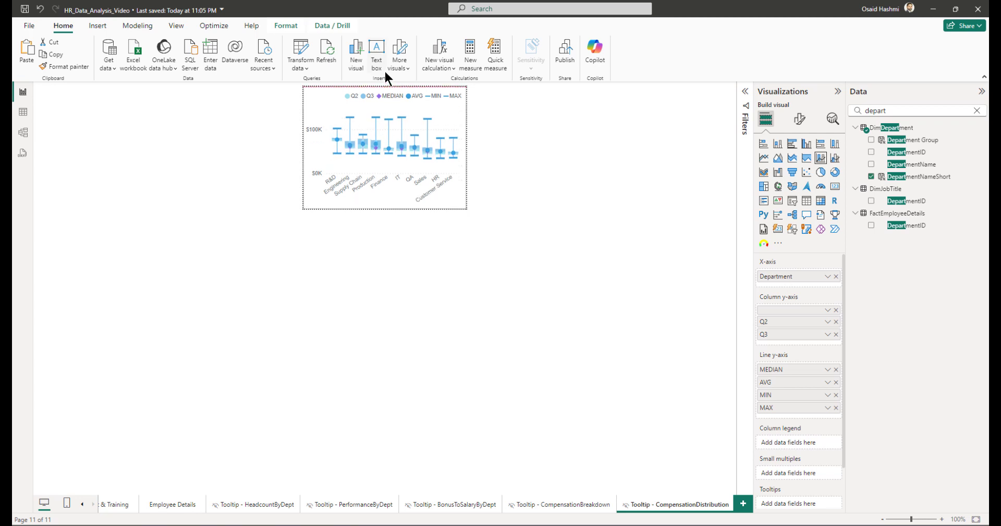
{"action": "left_click", "coordinate": [508, 209]}
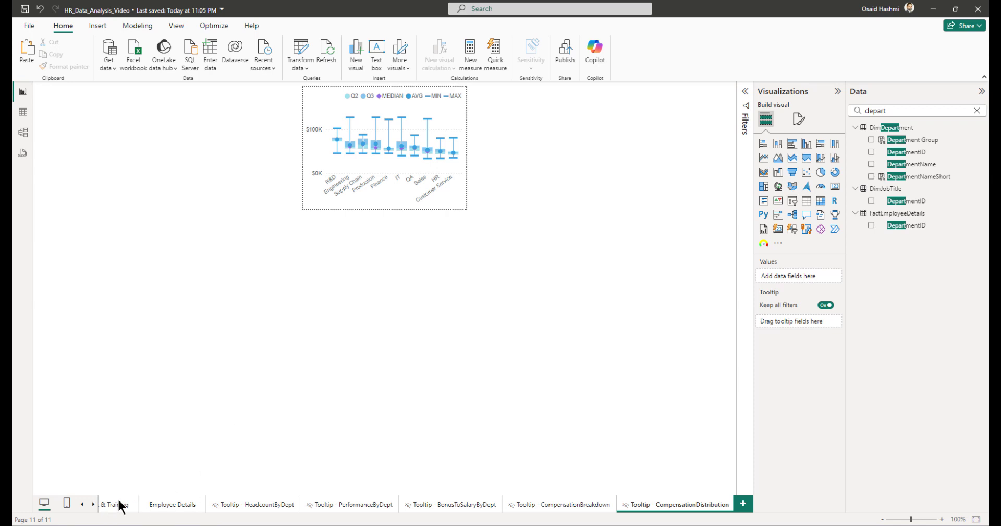
Step: Return to the Compensation page and check the distribution chart's tooltip for Ops & Supply Chain and Corporate
{"action": "left_click", "coordinate": [82, 504]}
{"action": "left_click", "coordinate": [82, 504]}
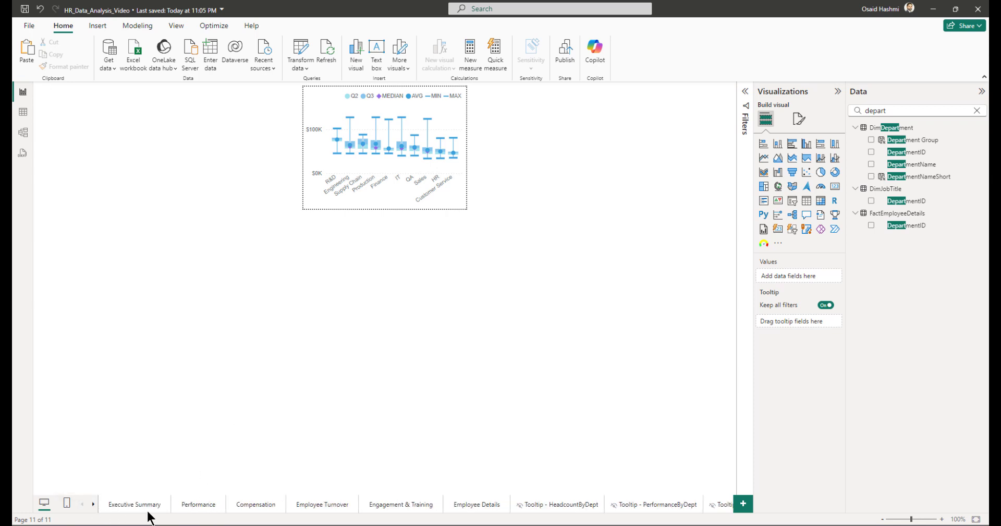
{"action": "left_click", "coordinate": [249, 508]}
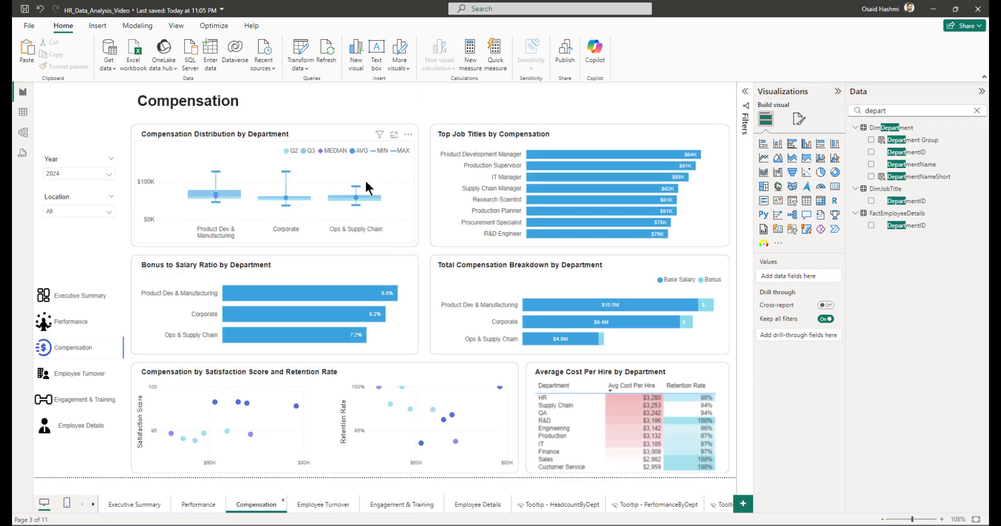
{"action": "mouse_move", "coordinate": [366, 201]}
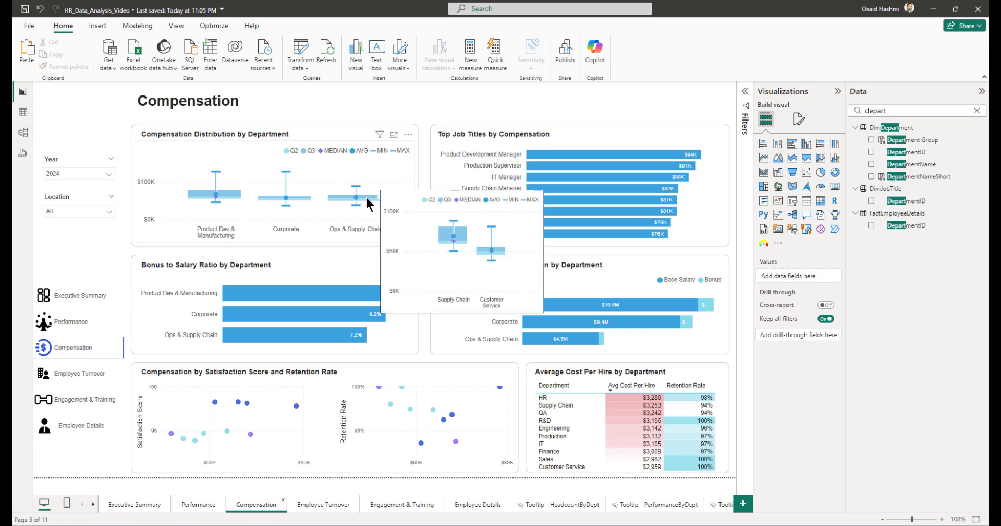
{"action": "mouse_move", "coordinate": [299, 200]}
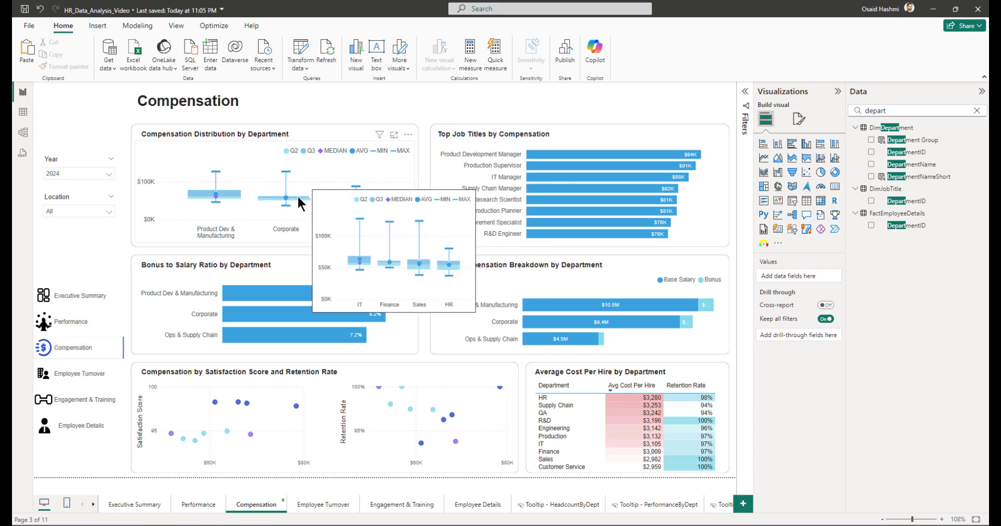